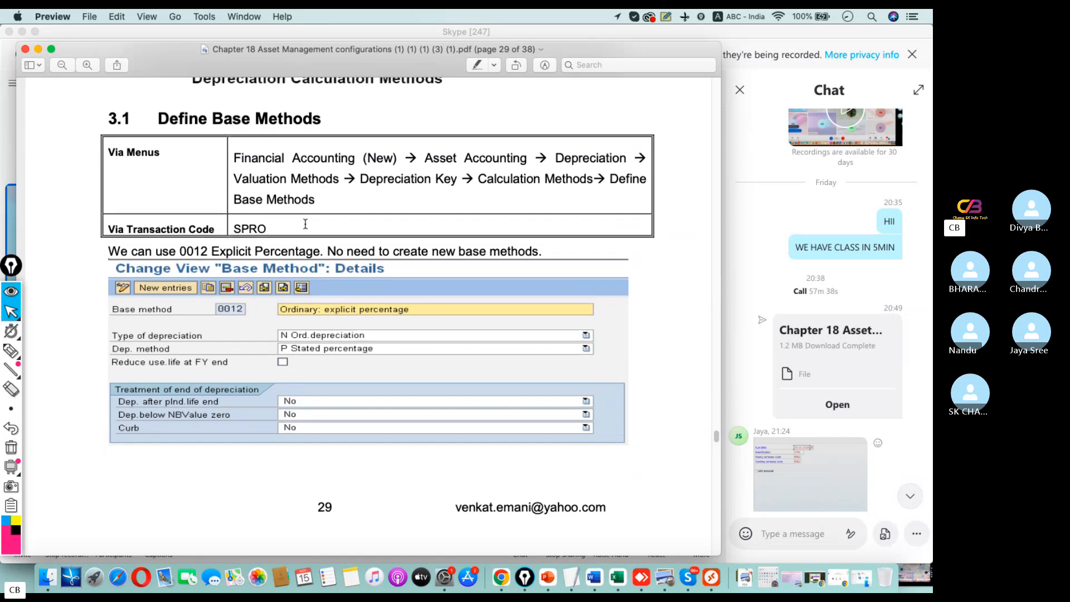
Review the guide's Define Base Methods and Define Multi-Level Methods sections, including the configuration path for each
scroll(396, 234, "up", 3)
left_click_drag(361, 290, 219, 235)
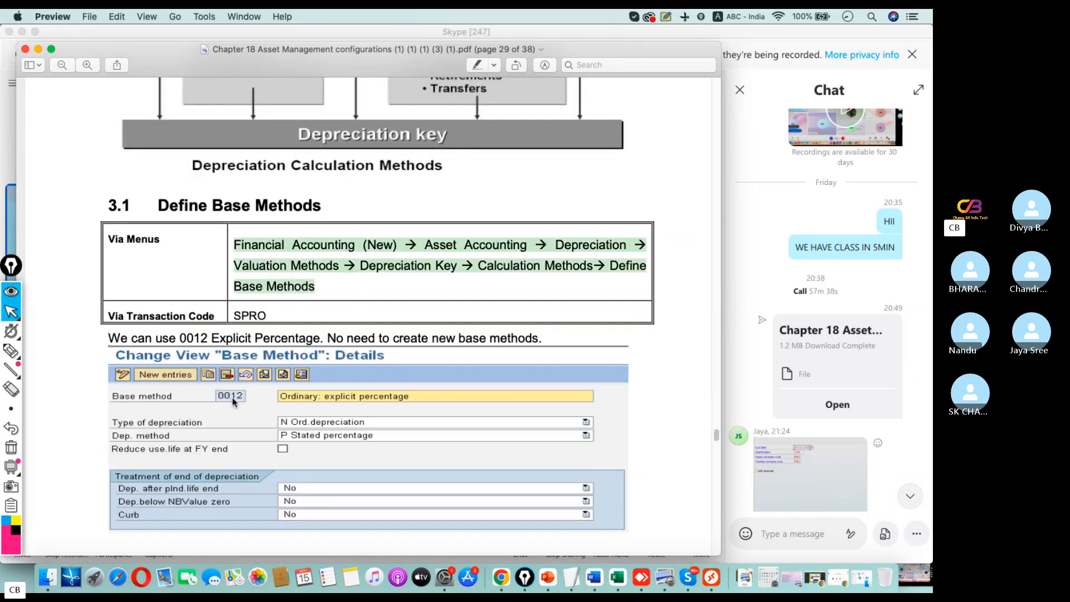
scroll(274, 365, "down", 2)
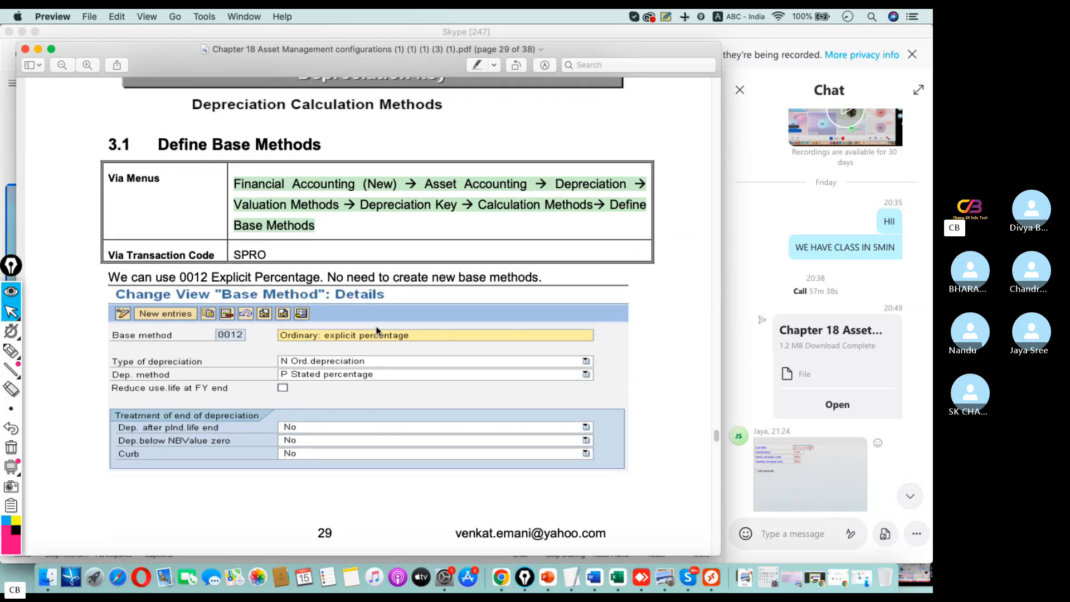
scroll(379, 332, "down", 10)
scroll(406, 323, "down", 6)
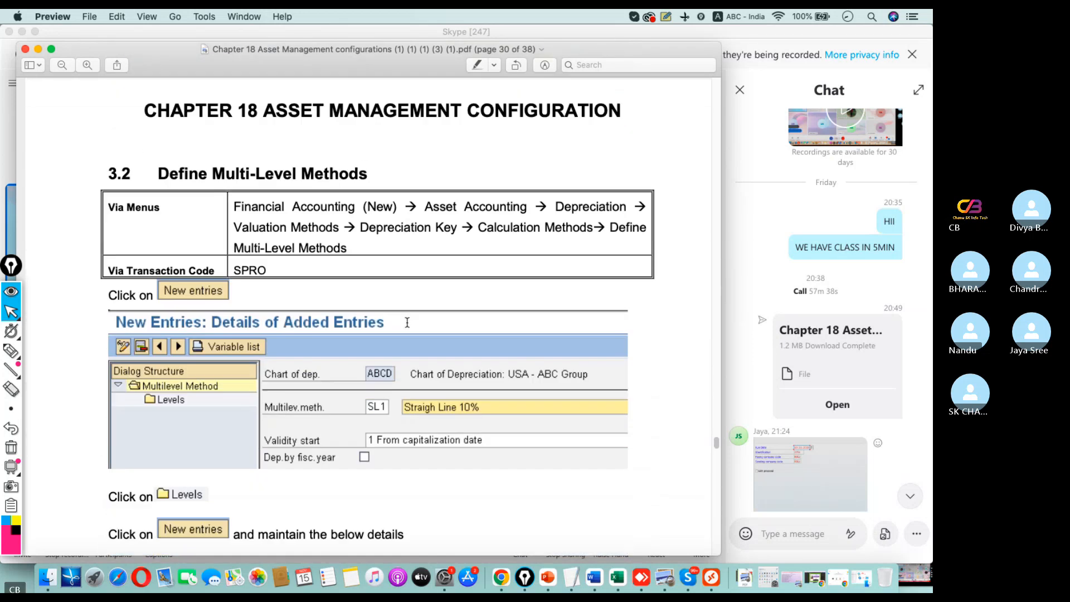
left_click_drag(392, 160, 116, 175)
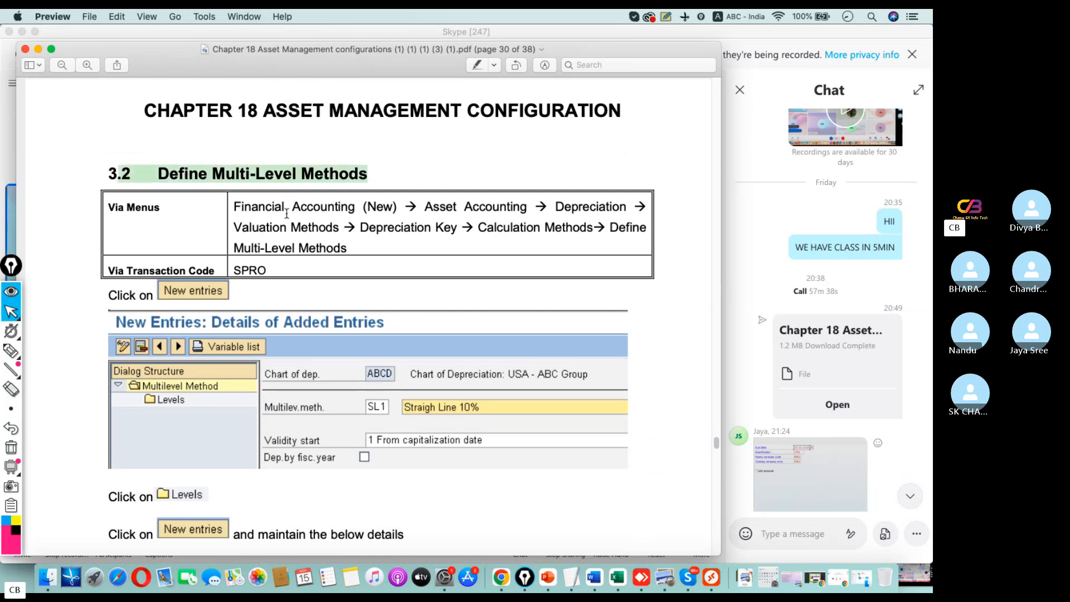
left_click_drag(240, 209, 635, 207)
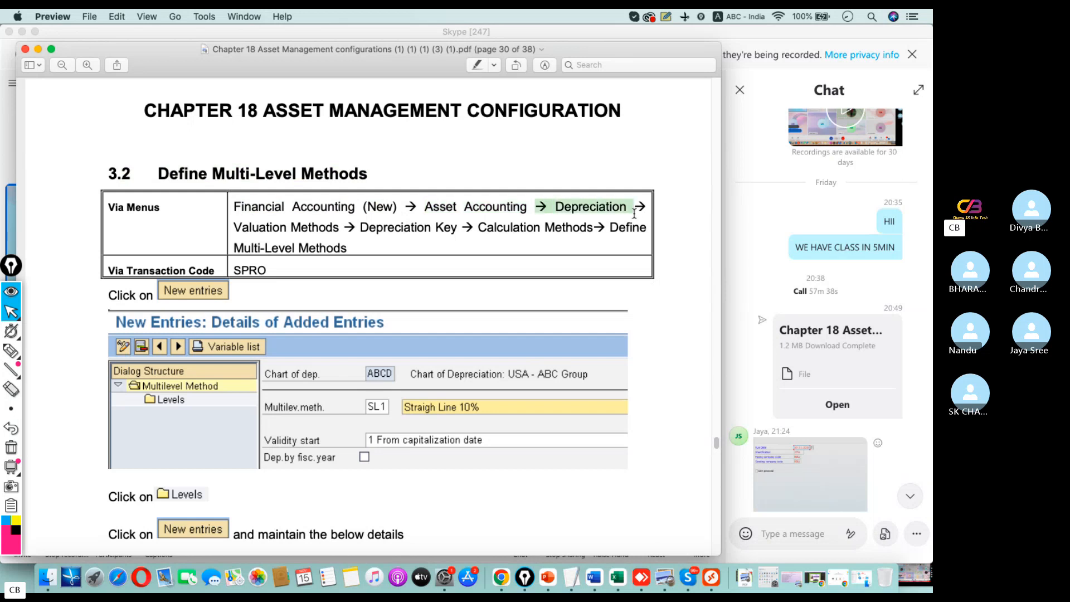
left_click_drag(232, 229, 577, 228)
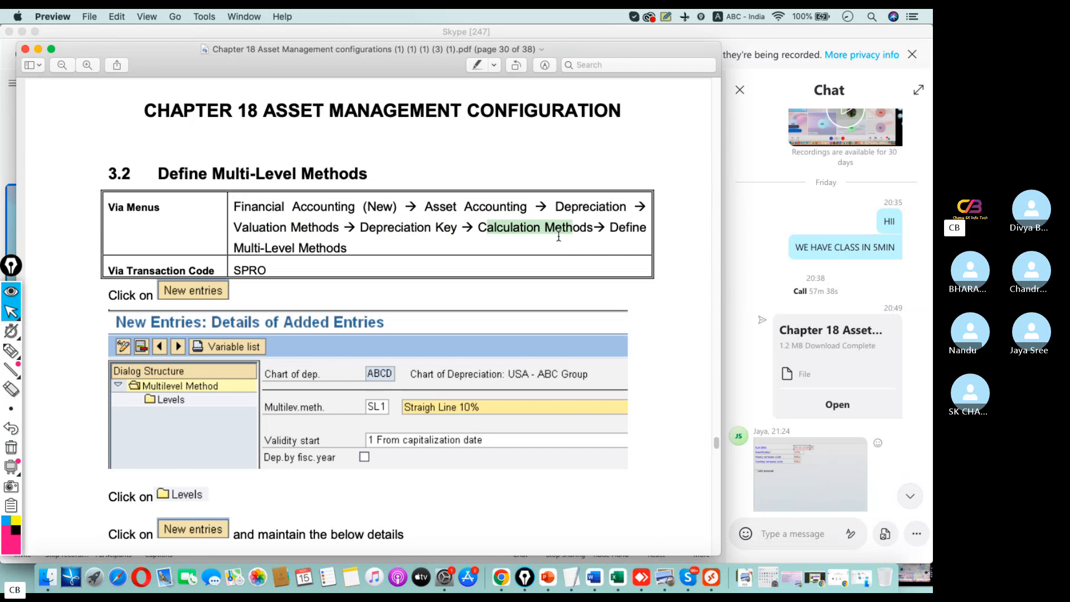
left_click_drag(355, 248, 227, 219)
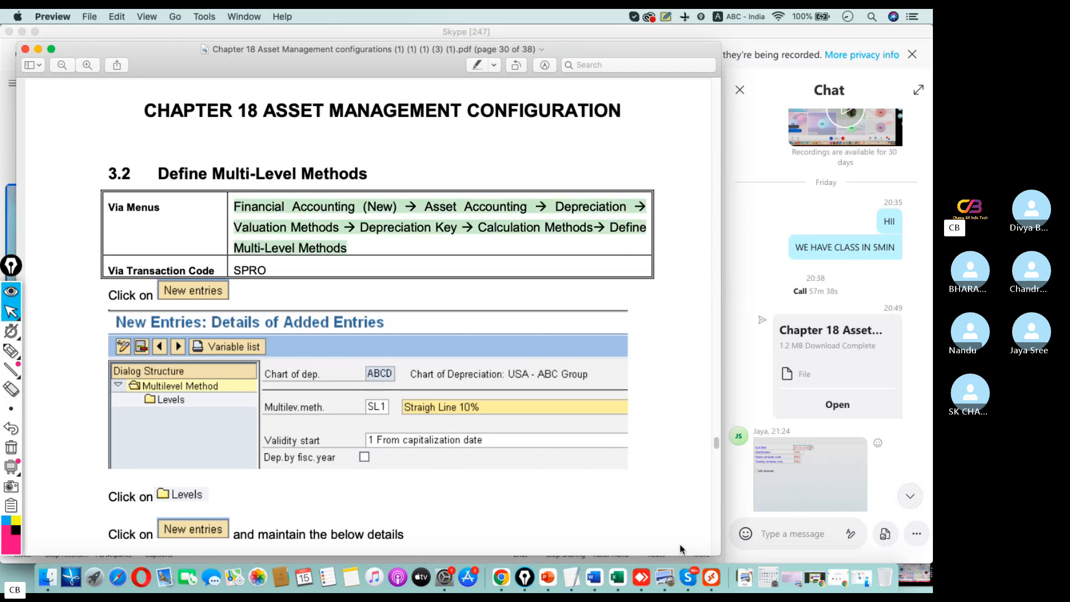
left_click(706, 569)
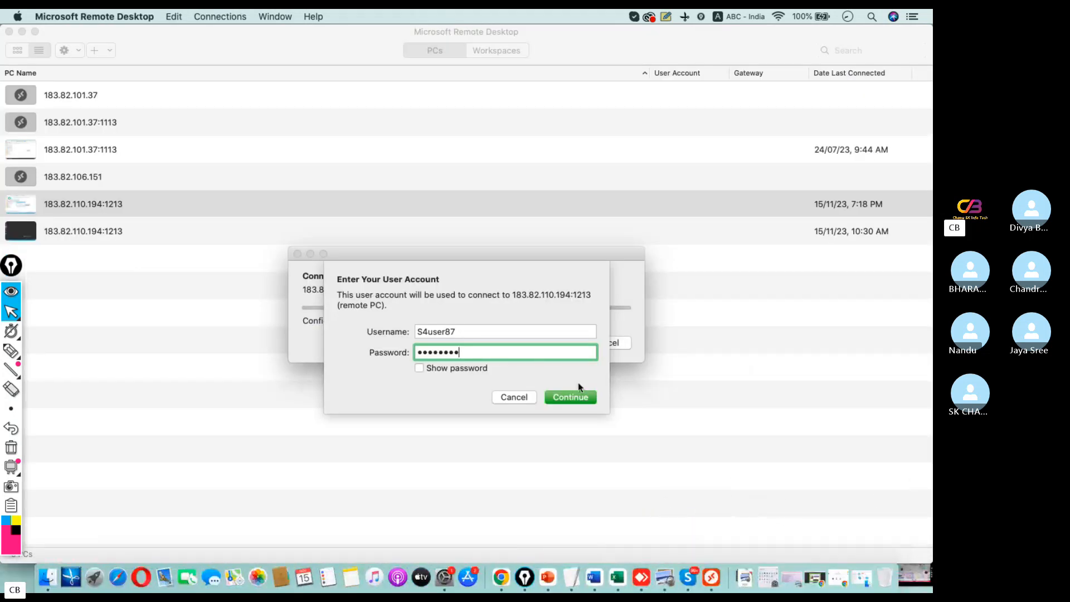
left_click(582, 396)
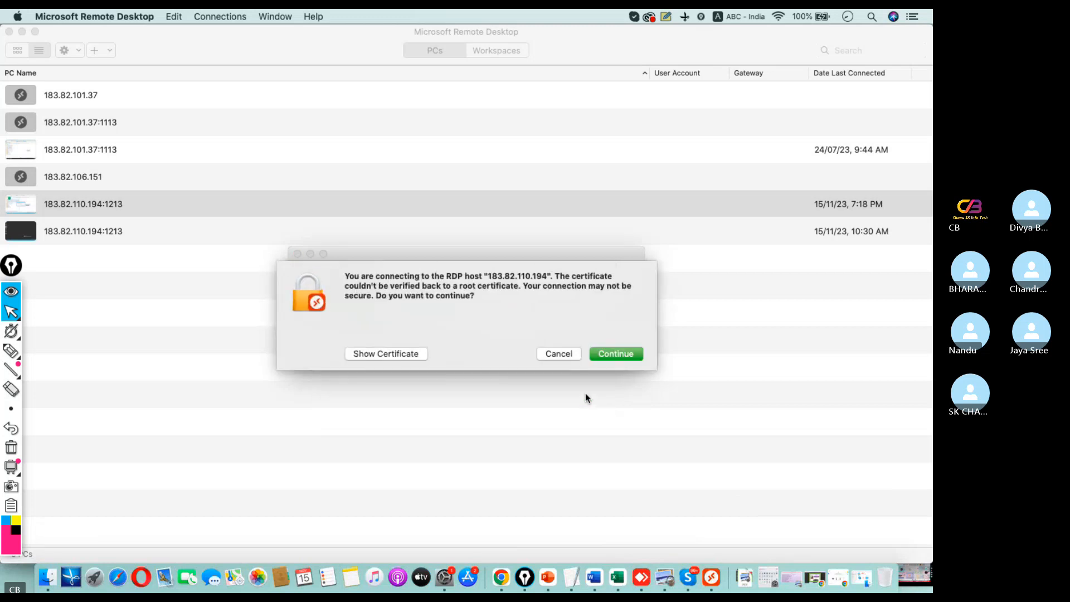
left_click(607, 355)
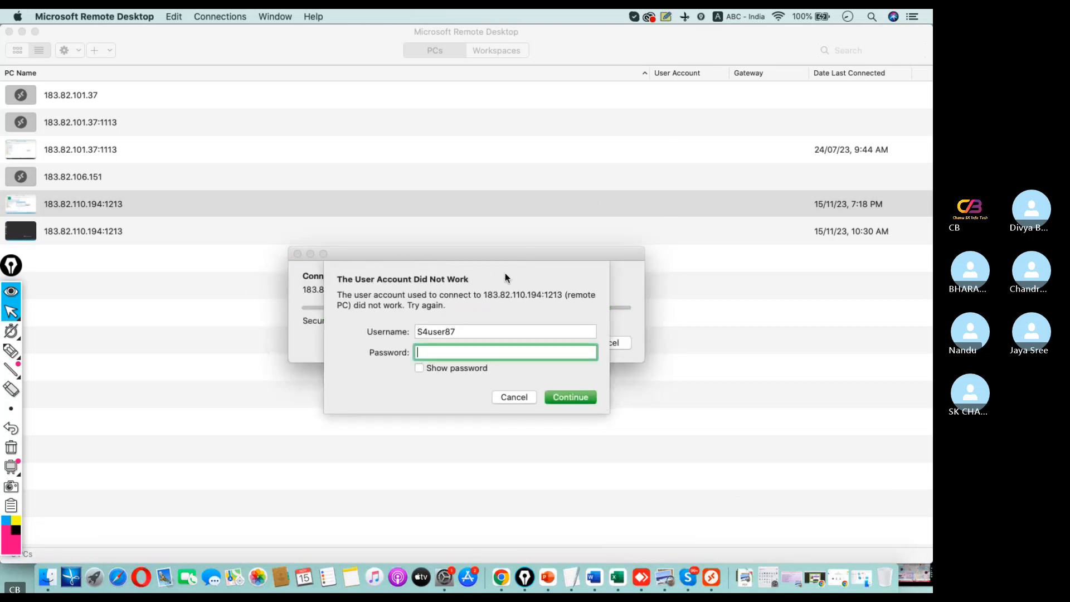
type("***")
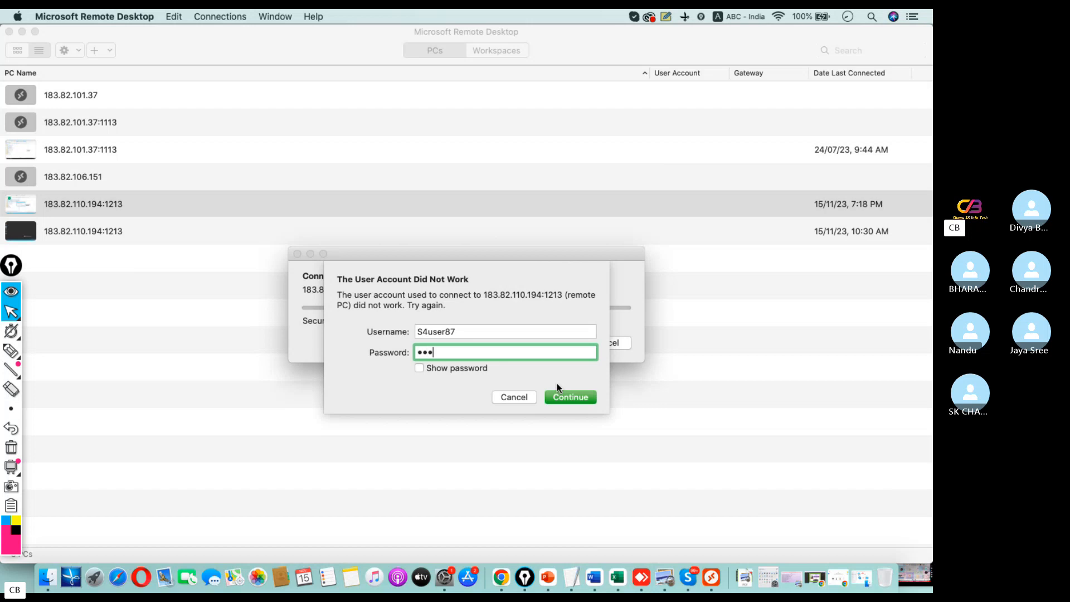
type("****")
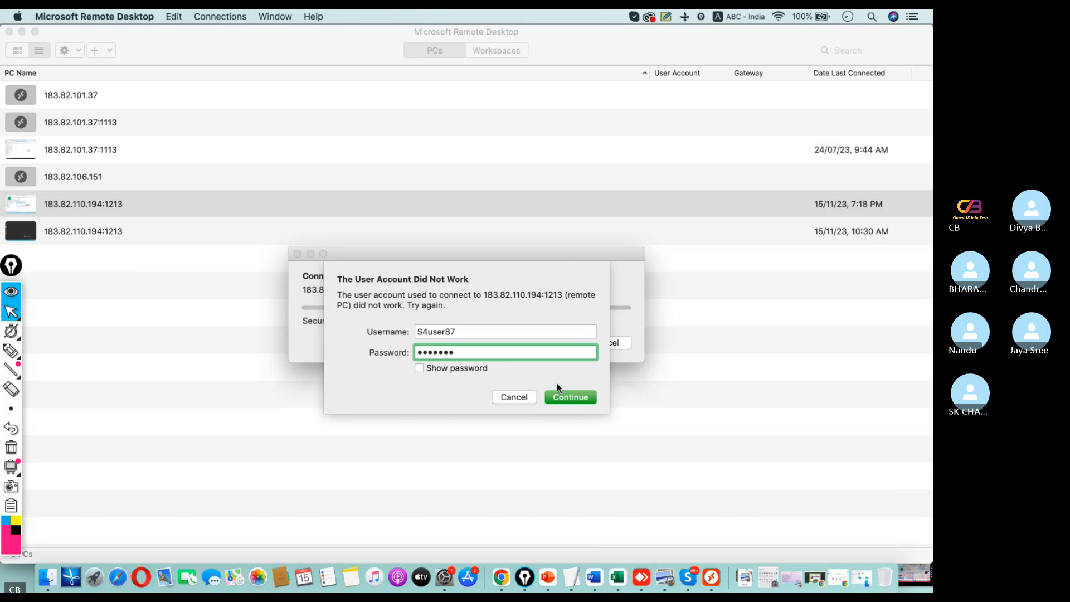
type("**")
key("Return")
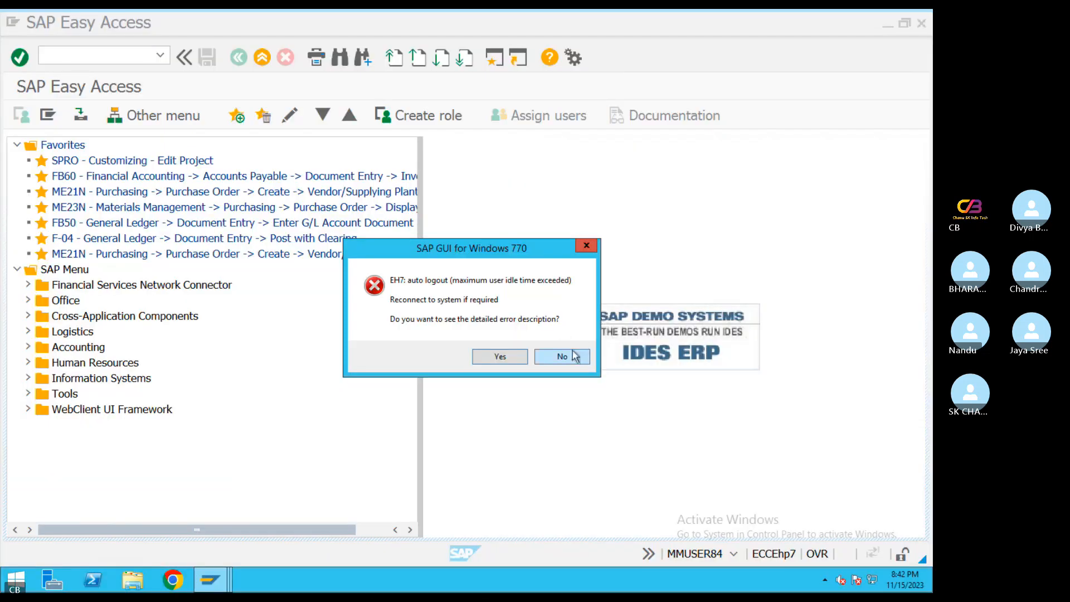
left_click(574, 354)
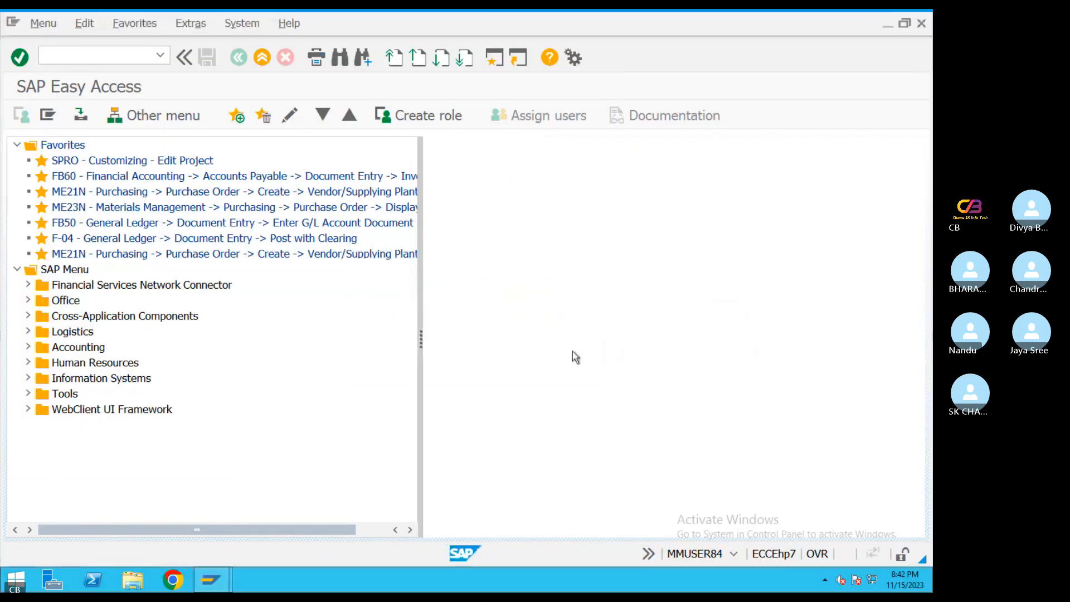
Log on to the MAH SAP system in client 800 as mmuser84, entering the account password
double_click(215, 125)
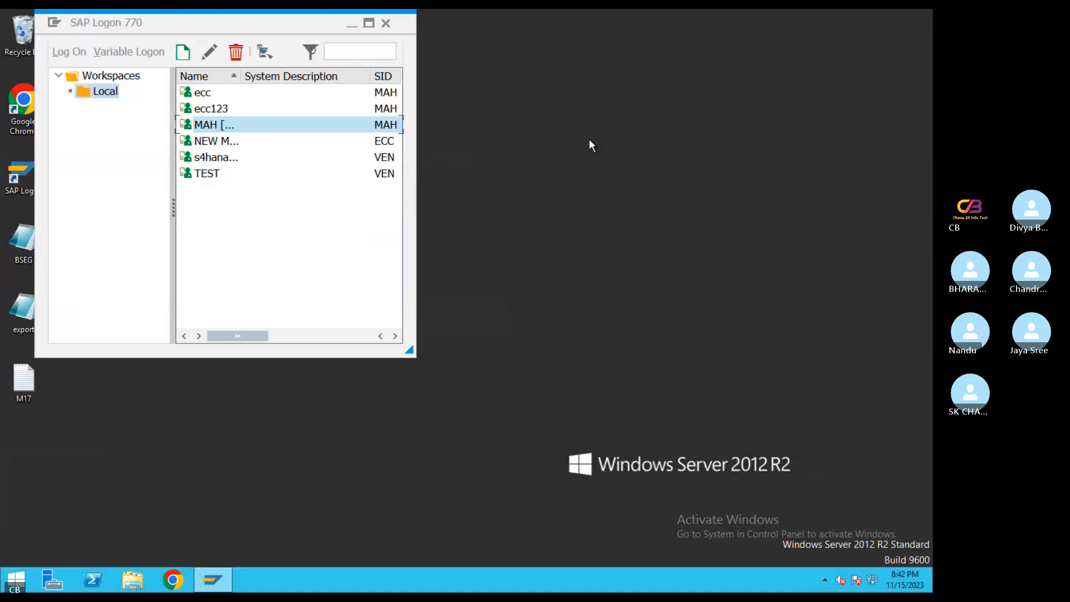
key("BackSpace")
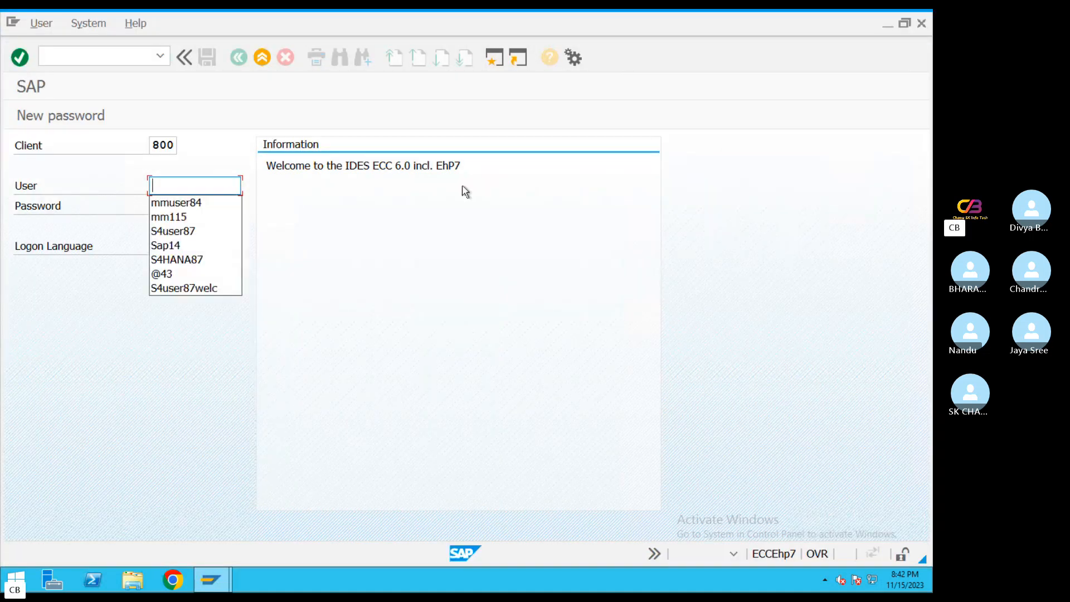
left_click(177, 203)
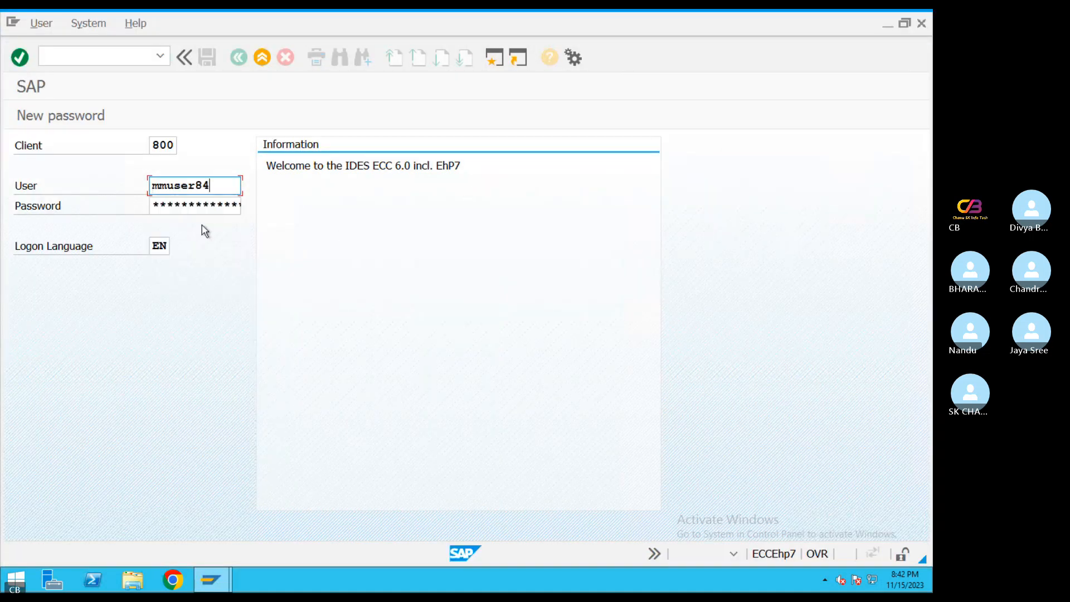
key("Tab")
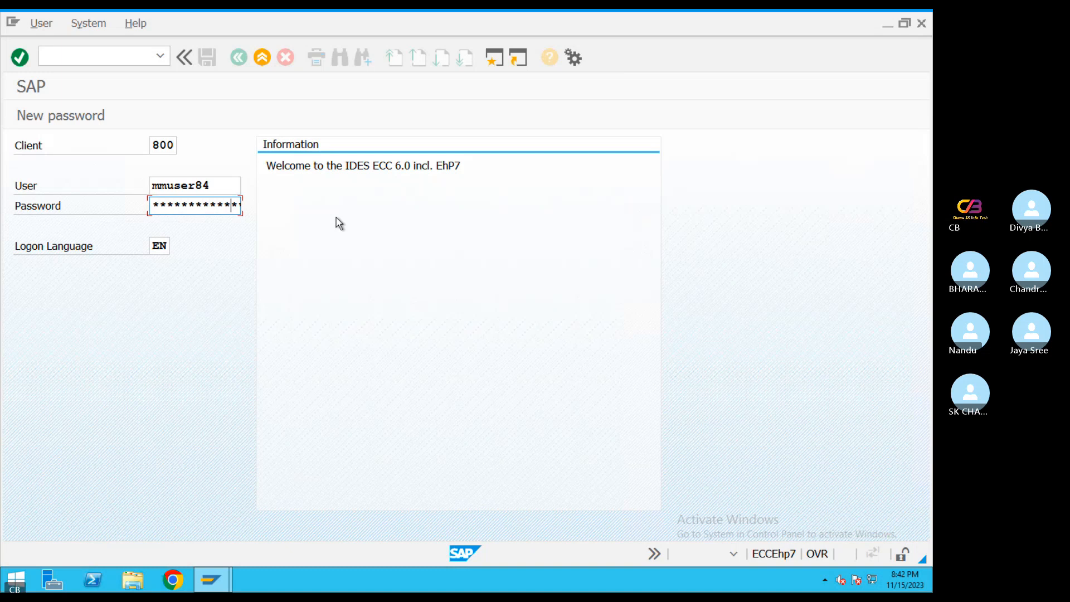
key("Return")
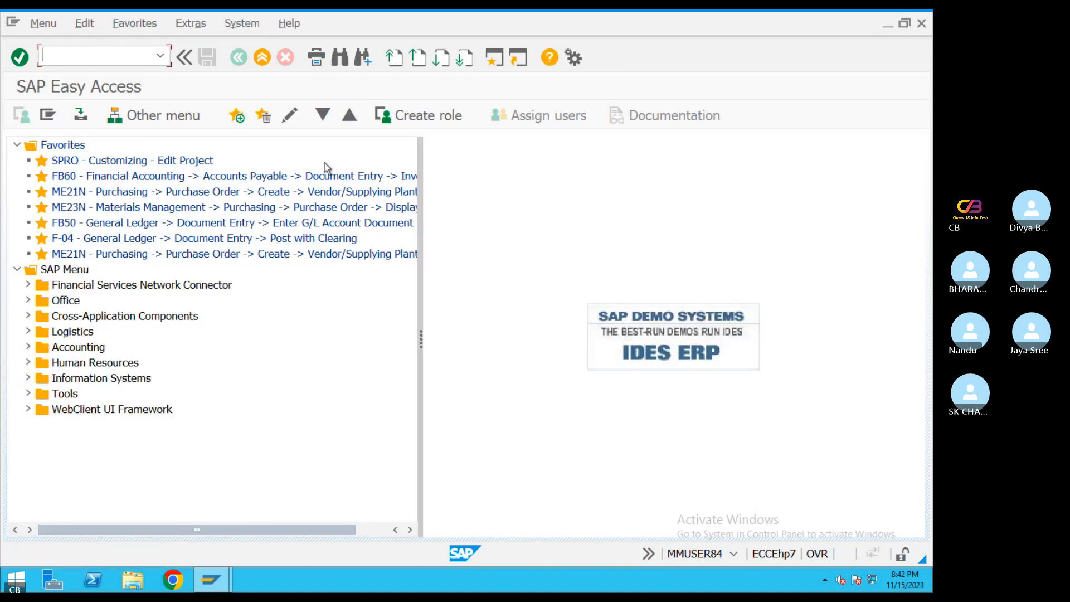
Run transaction SPRO and open the SAP Reference IMG
type("spro")
key("Return")
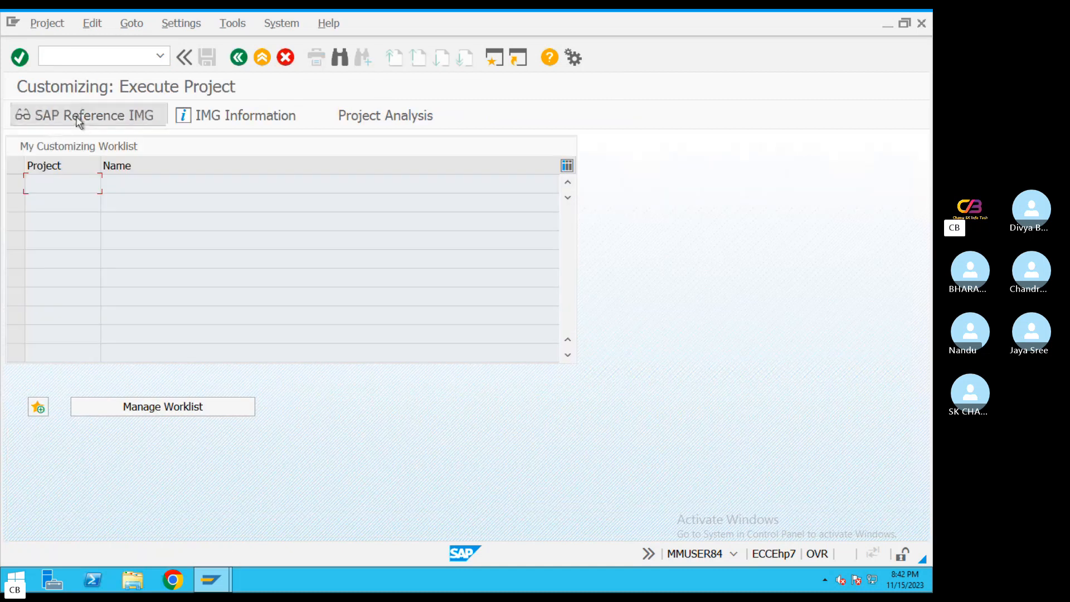
left_click(79, 115)
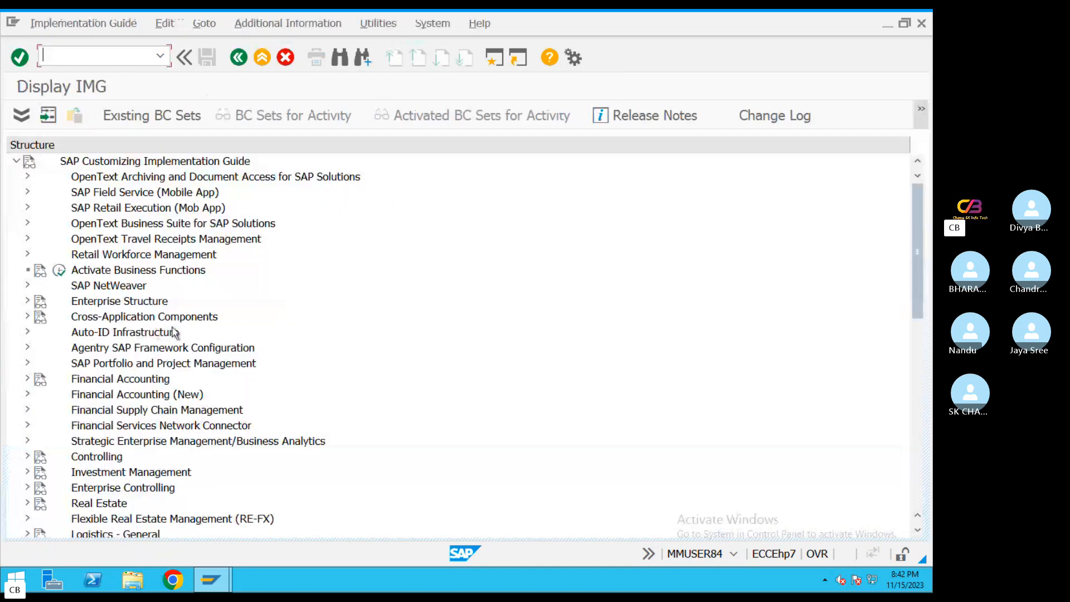
Expand Financial Accounting (New) and its Asset Accounting node in the IMG structure
left_click(27, 380)
left_click(27, 347)
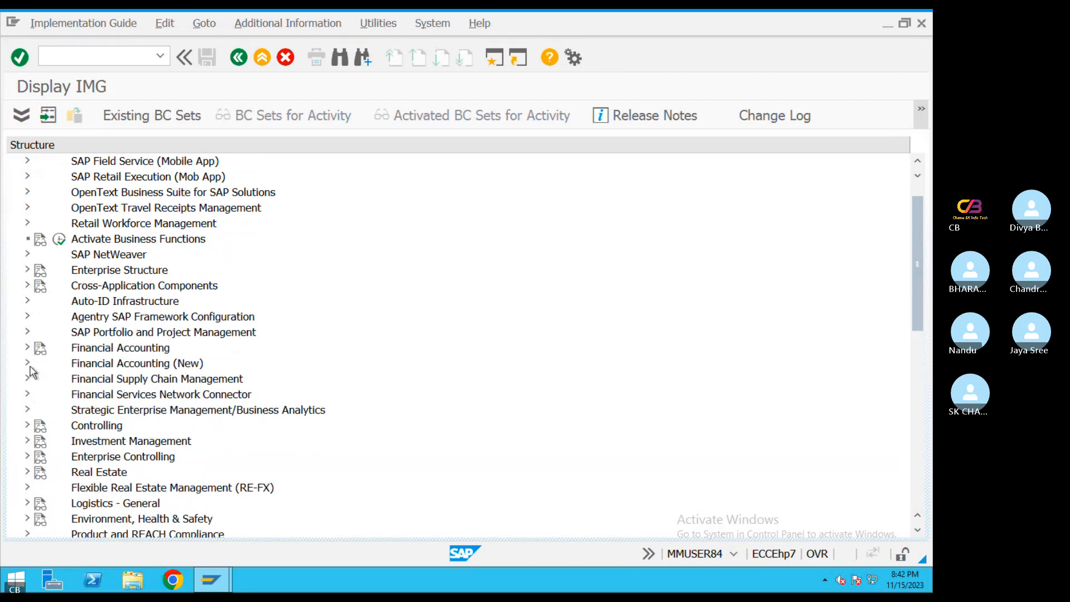
left_click(27, 363)
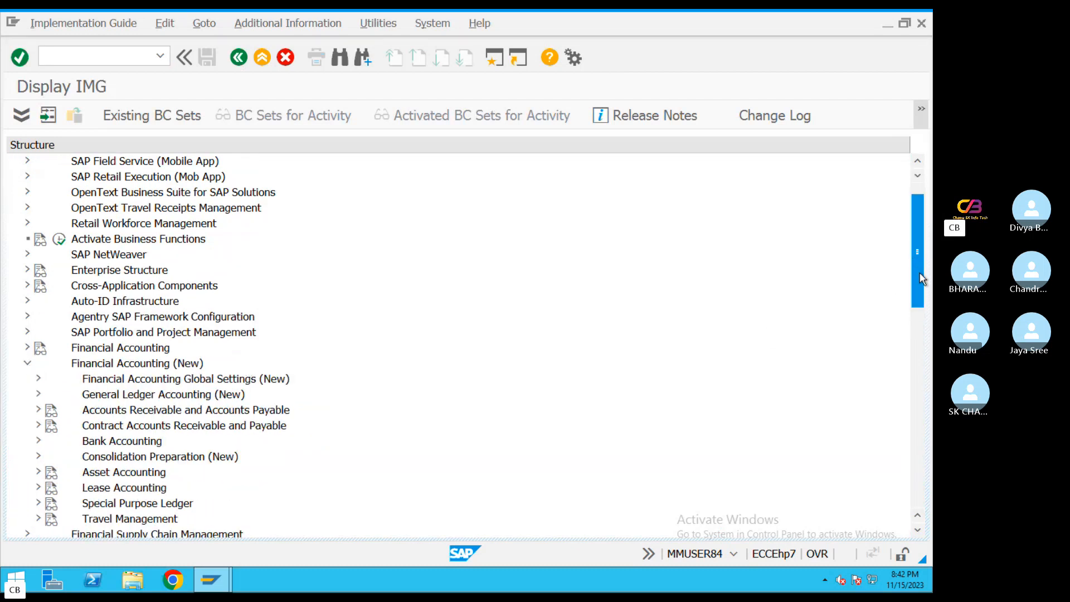
left_click_drag(921, 280, 918, 310)
left_click(38, 333)
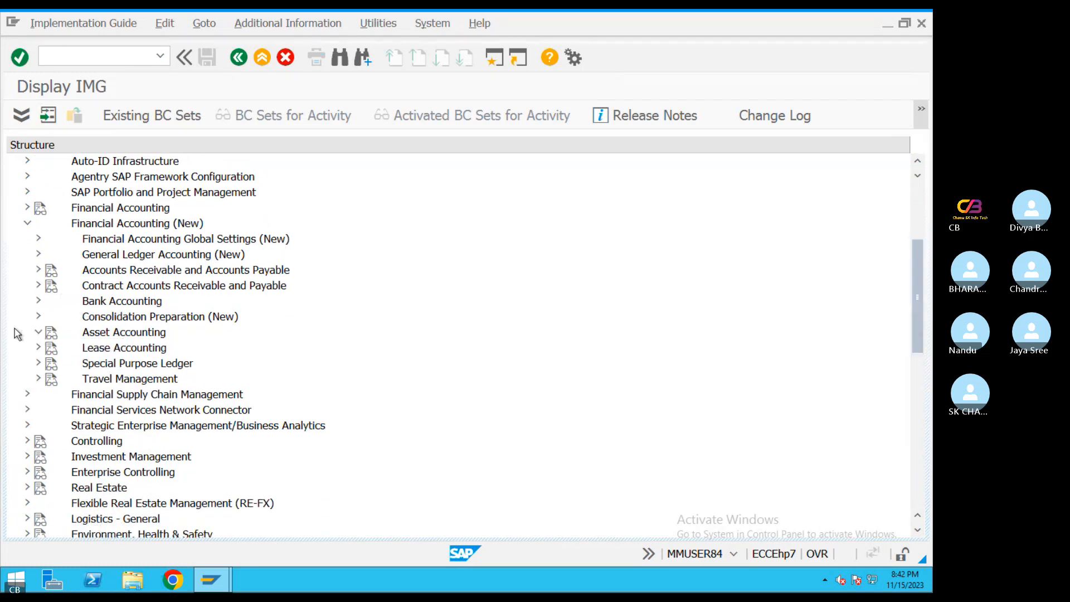
Check the configuration path in the PDF guide, and expand Depreciation, Valuation Methods and Depreciation Key under Asset Accounting
key("ctrl+Left")
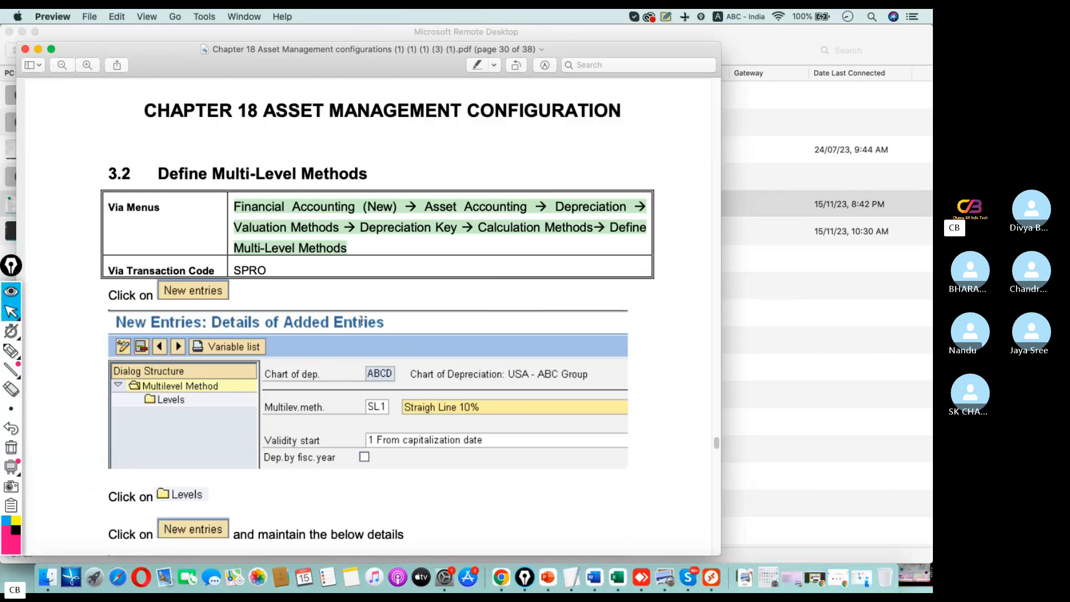
key("super+Tab")
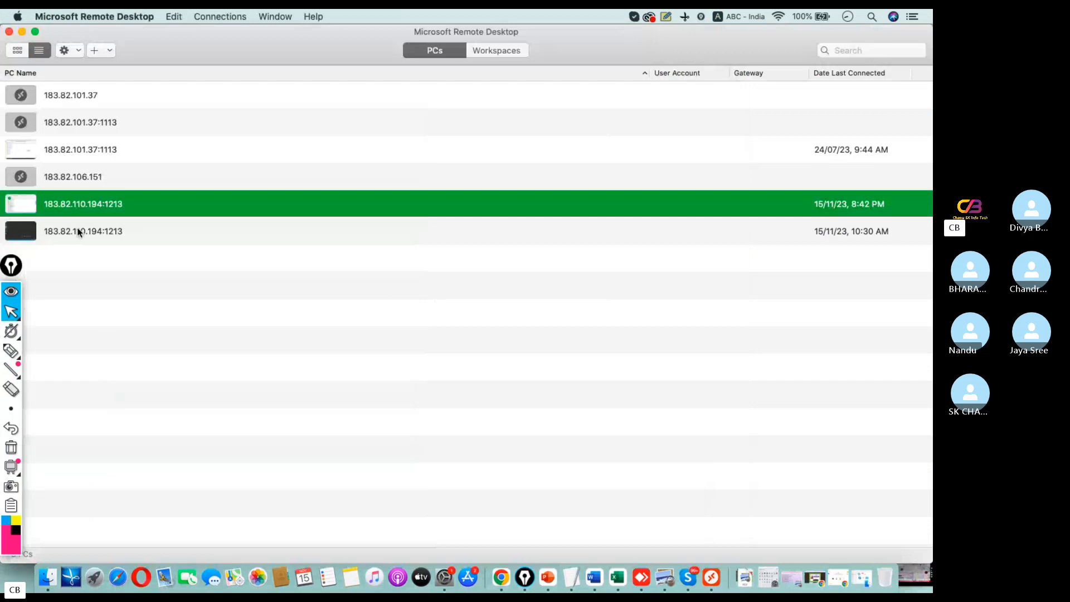
double_click(75, 206)
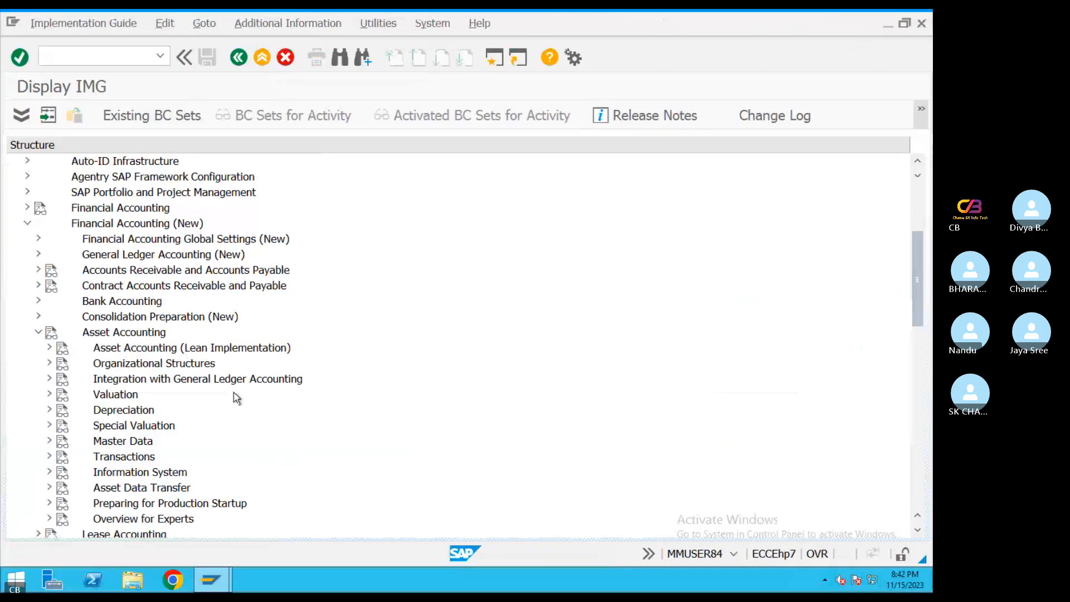
left_click(50, 410)
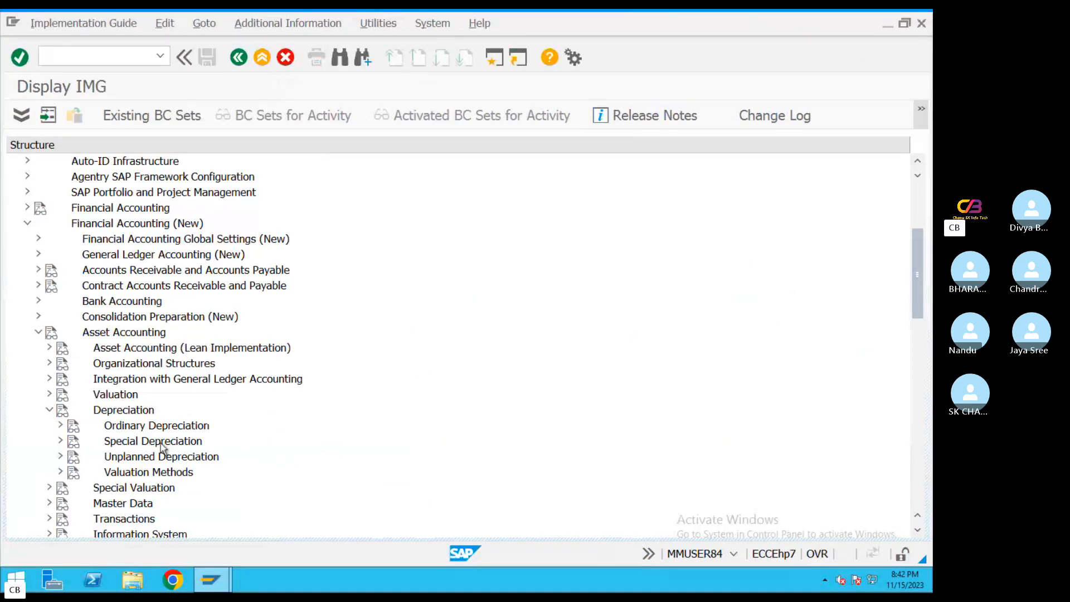
scroll(917, 253, "down", 2)
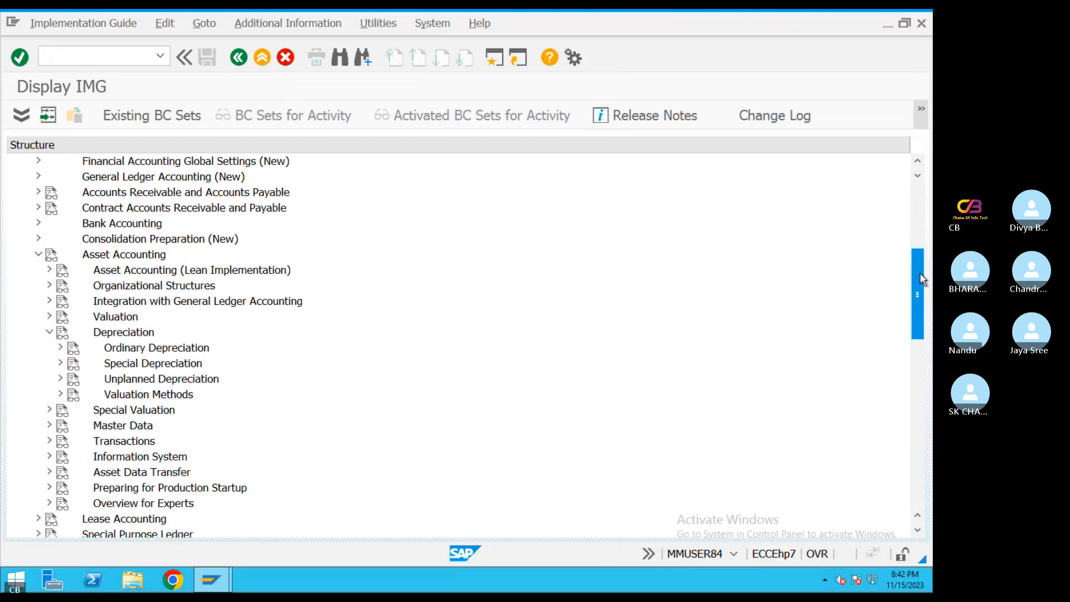
left_click(61, 394)
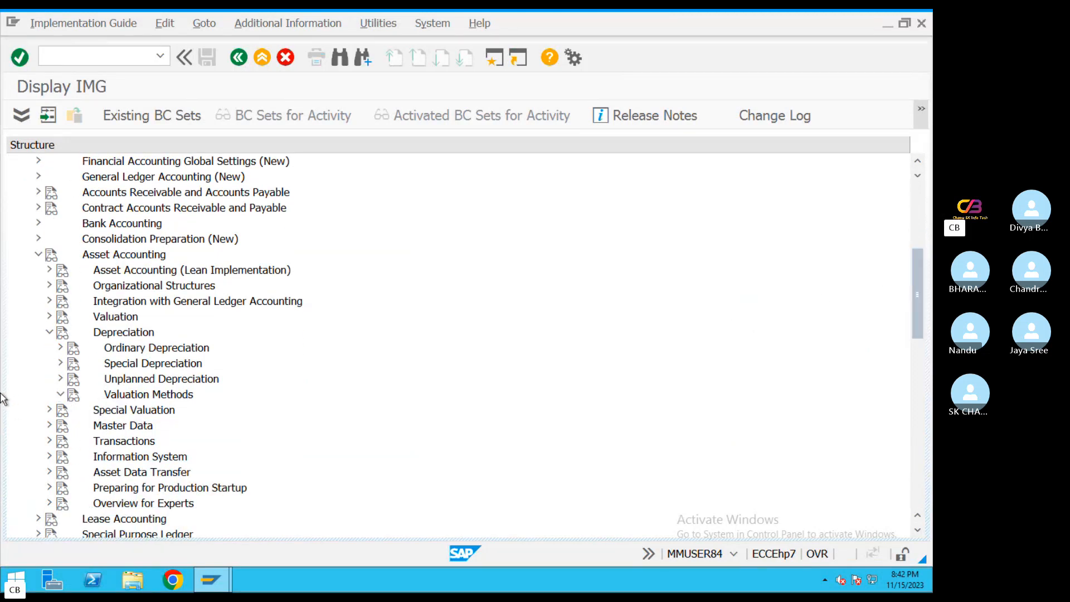
left_click_drag(923, 290, 918, 317)
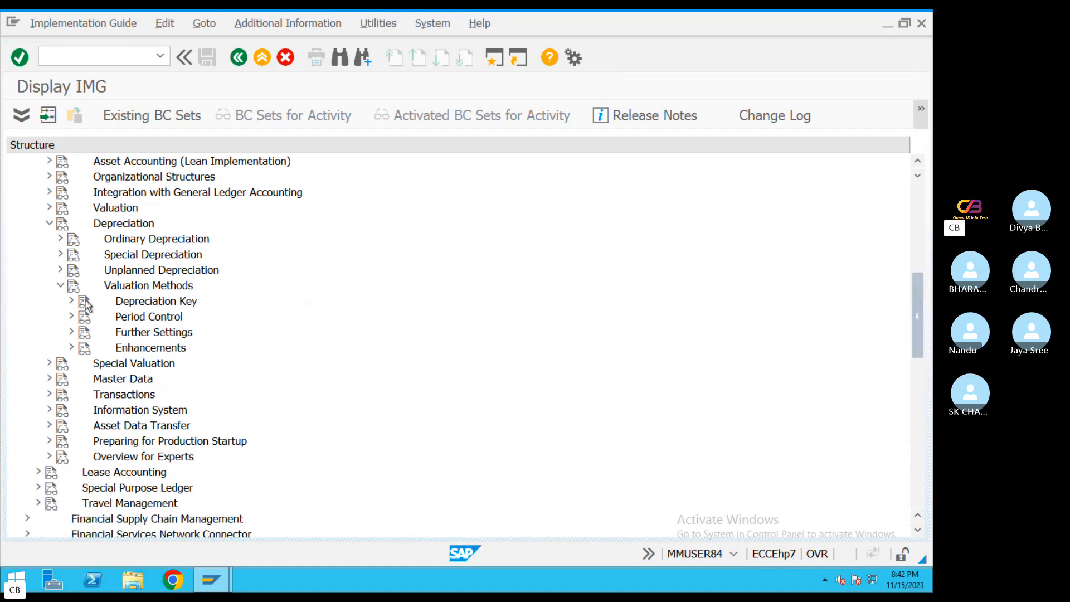
left_click(123, 303)
left_click(71, 301)
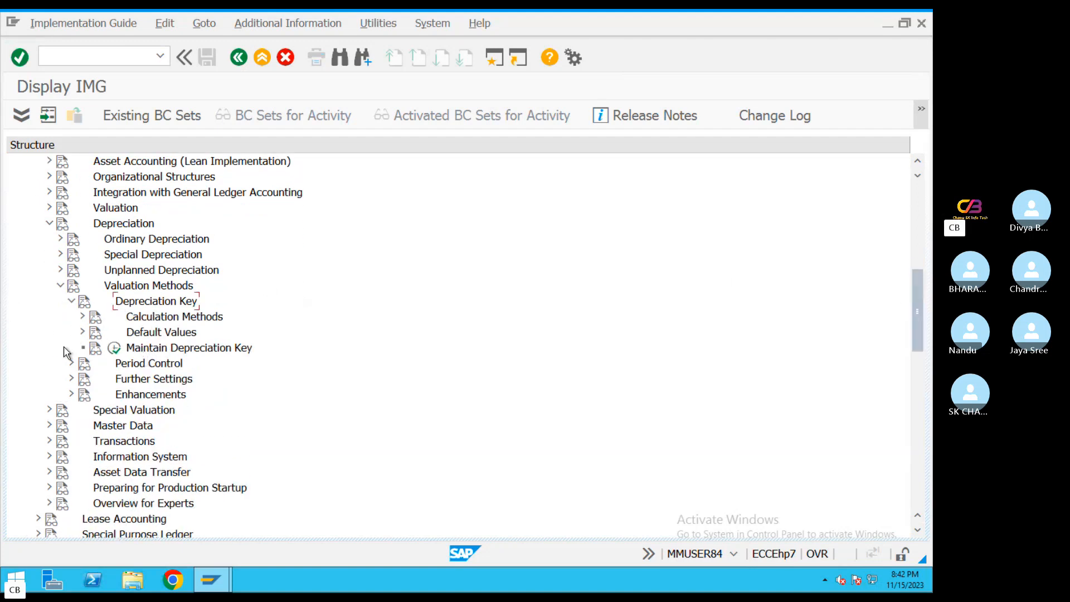
Check the path in the PDF guide, expand Calculation Methods under Depreciation Key, and run the Define Multi-Level Methods activity
key("ctrl+Left")
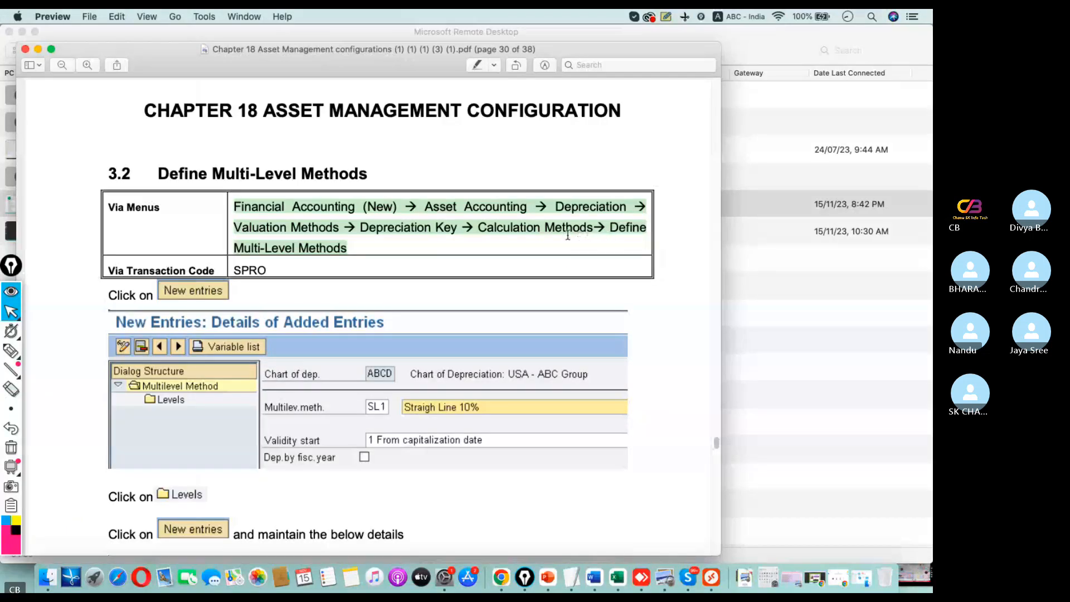
key("super+Tab")
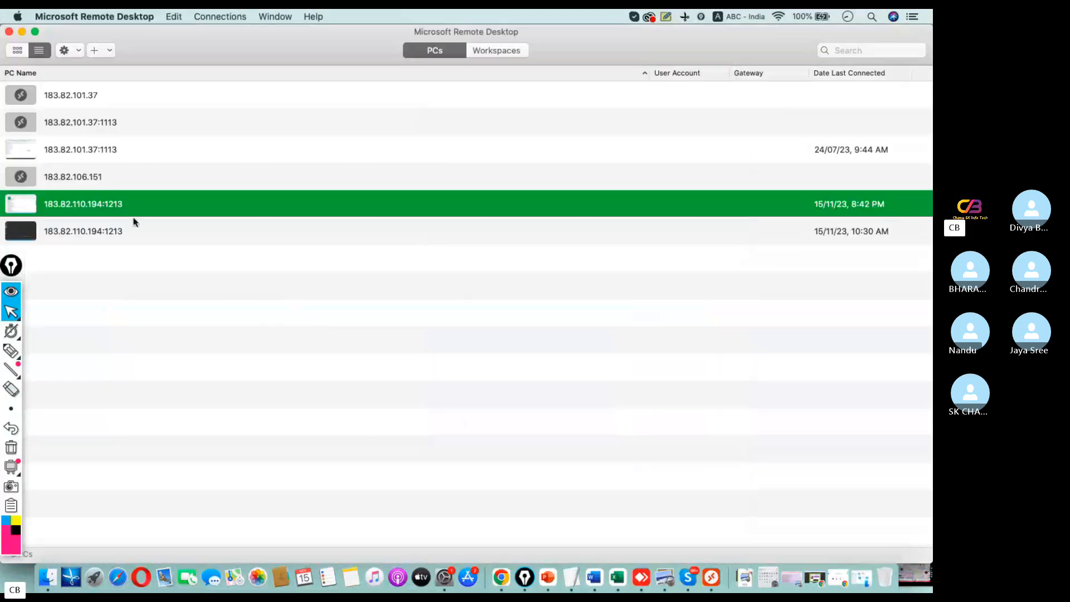
double_click(93, 209)
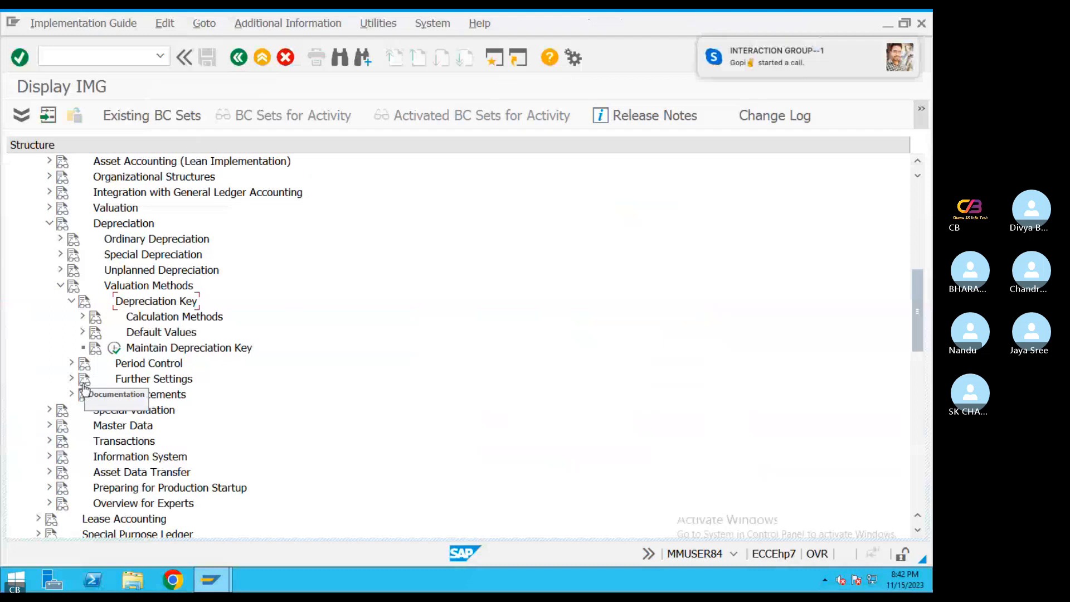
left_click(82, 316)
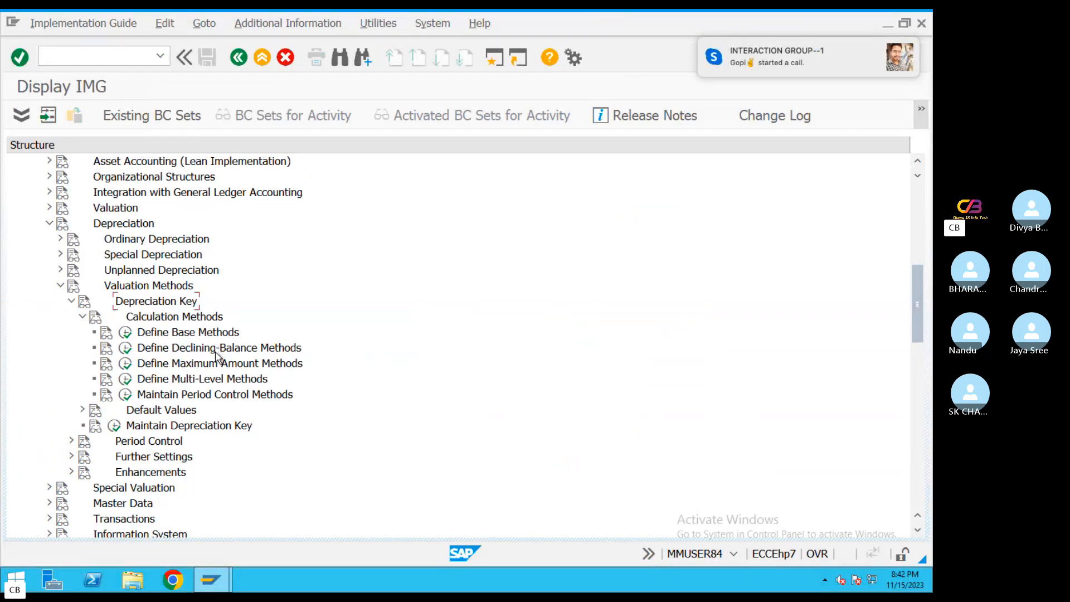
left_click(181, 379)
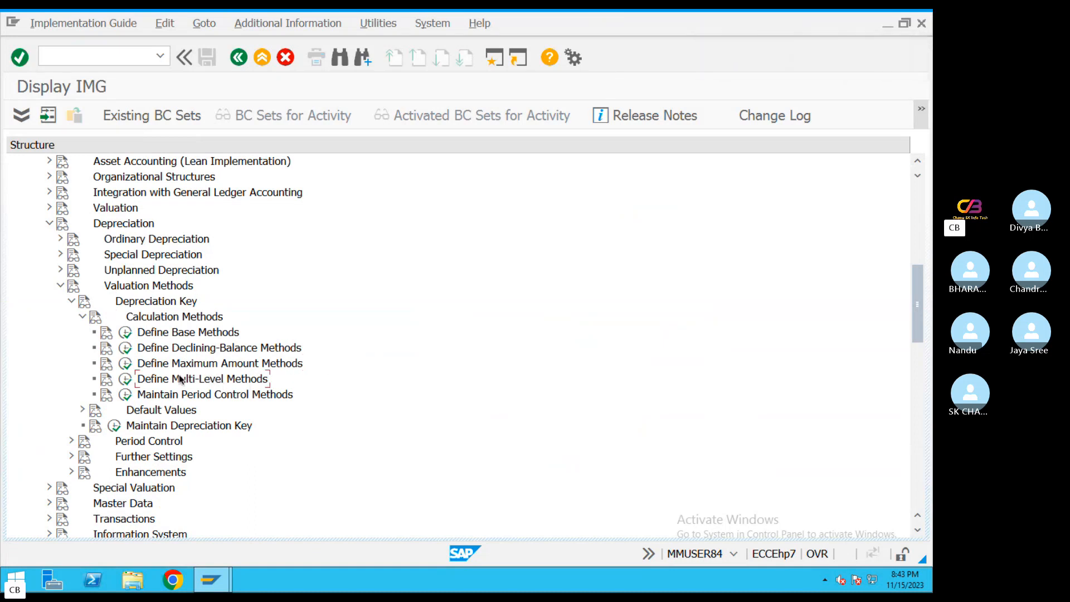
left_click(126, 381)
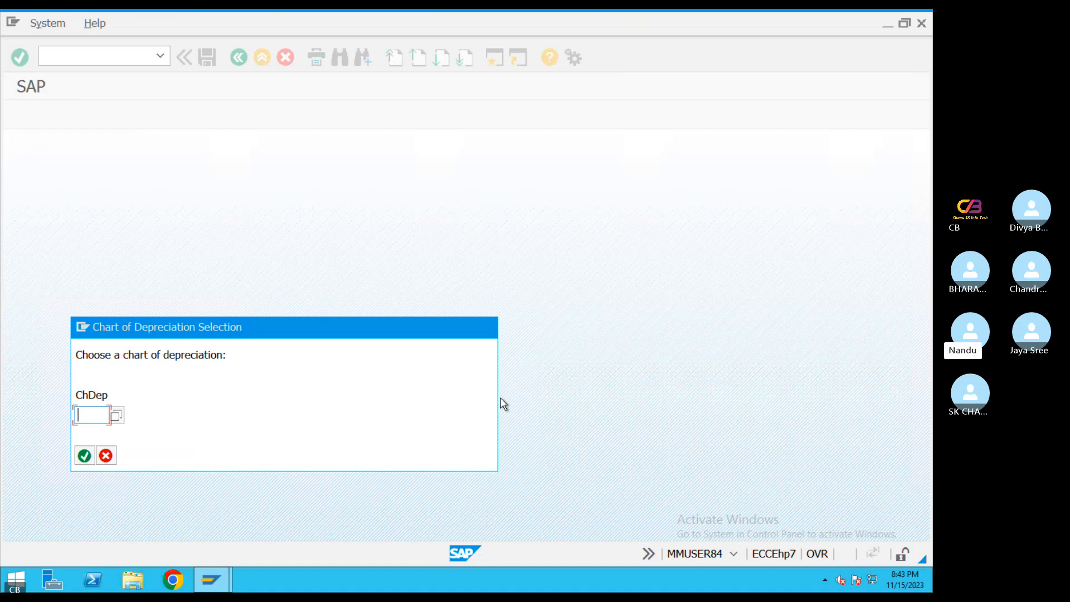
Choose TA08 as the chart of depreciation
key("BackSpace")
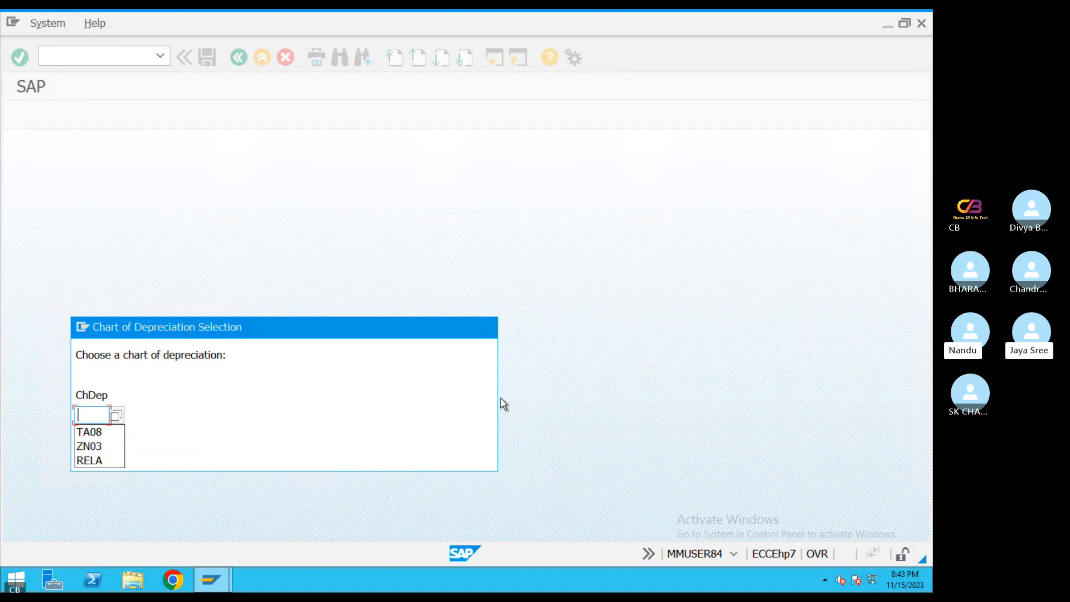
type("TA08")
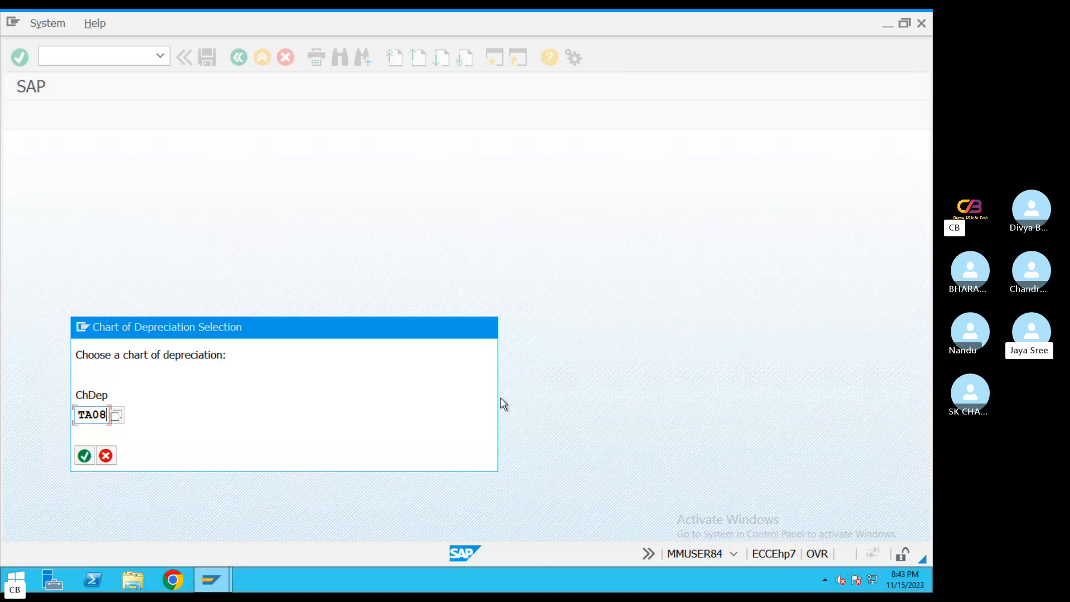
left_click(85, 456)
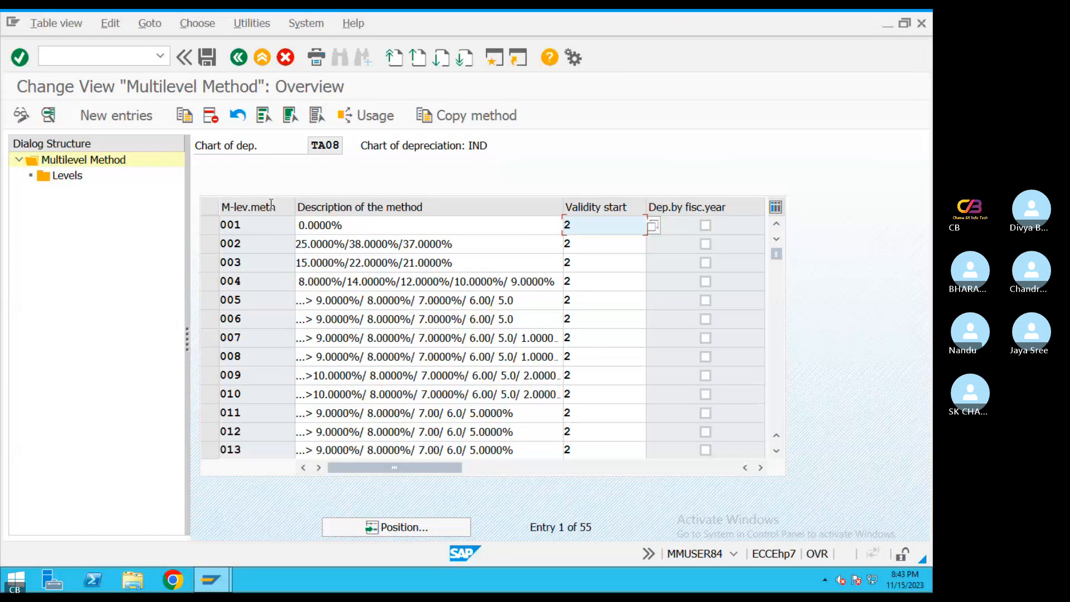
Start a new multilevel method following the PDF guide, with key SL1 and description "Straigtline Method 10%"
left_click(116, 115)
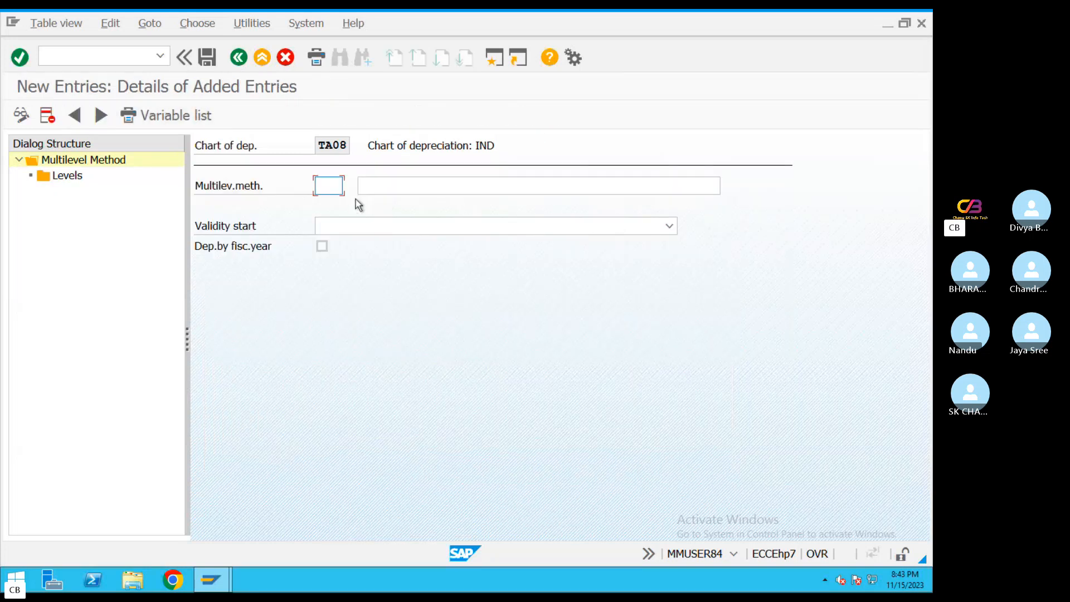
key("ctrl+Left")
scroll(406, 389, "down", 2)
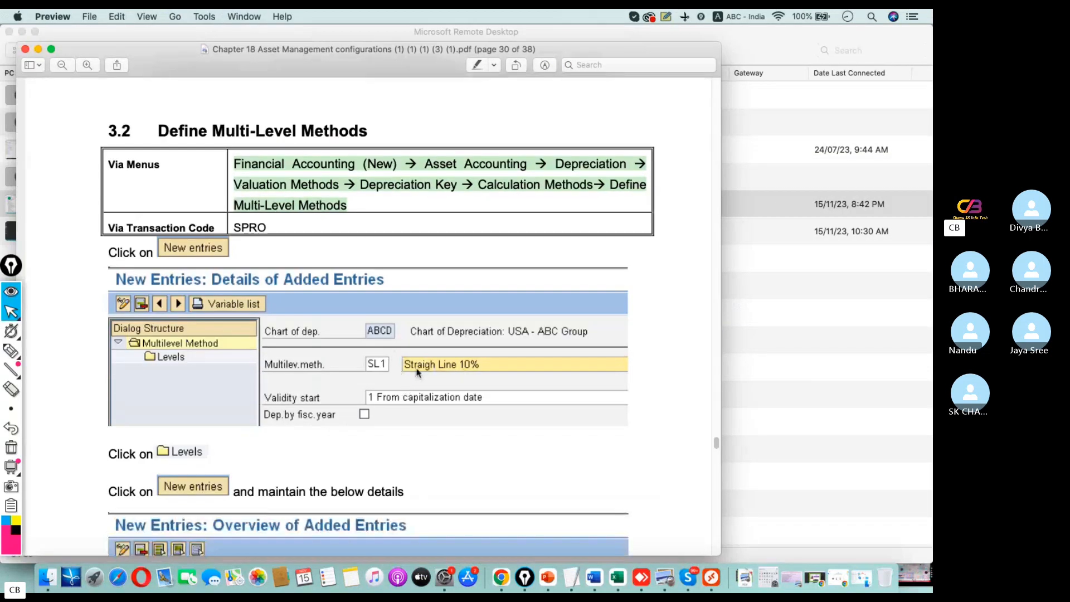
key("super+Tab")
key("ctrl+Right")
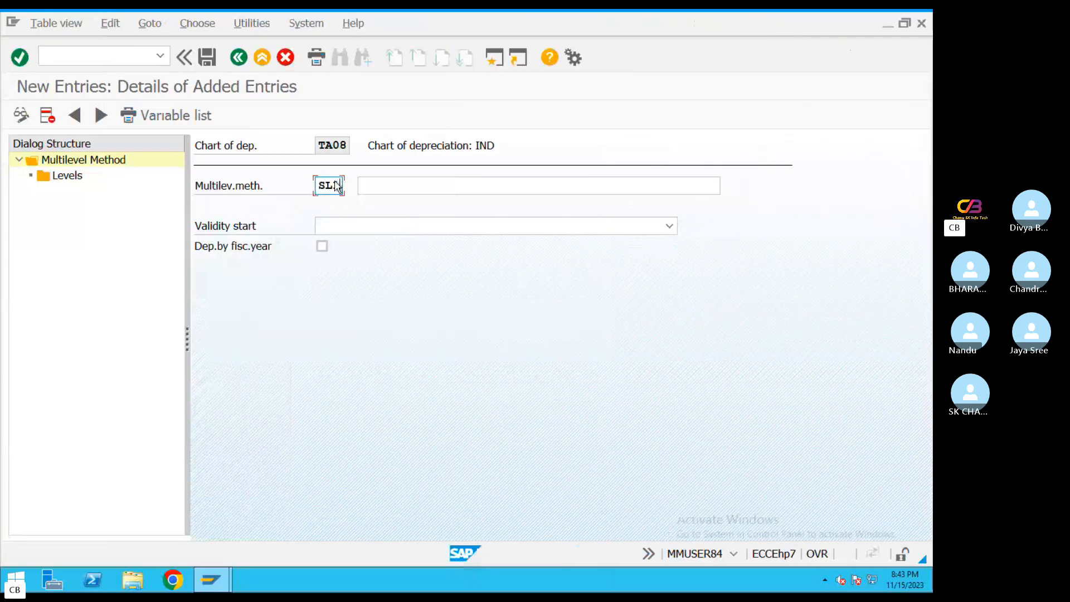
left_click(393, 183)
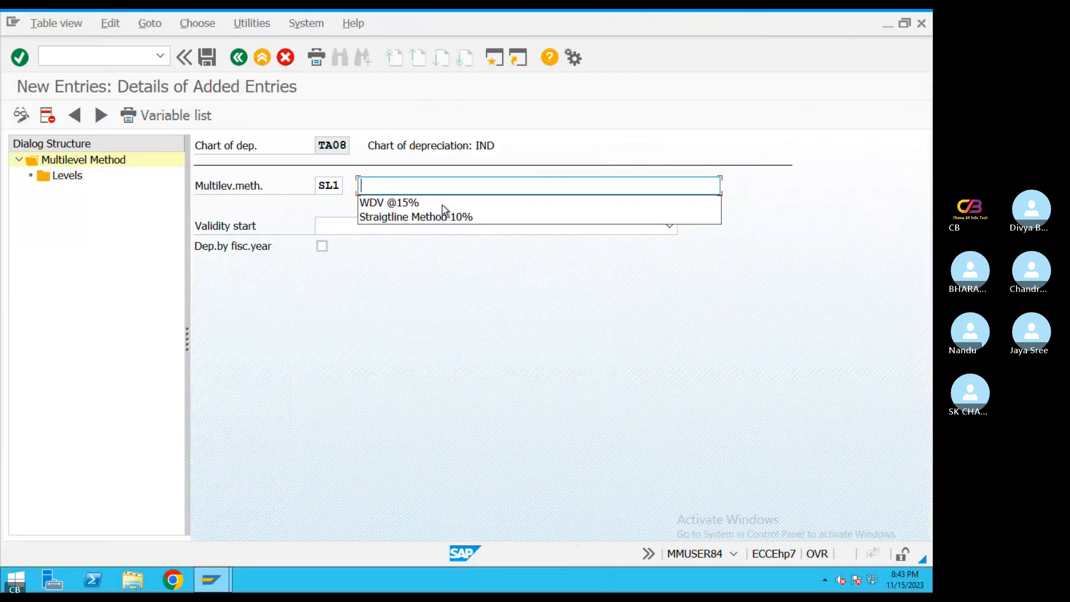
left_click(451, 217)
Check the validity start in the PDF guide and set it to From capitalization date for method SL1
left_click(543, 233)
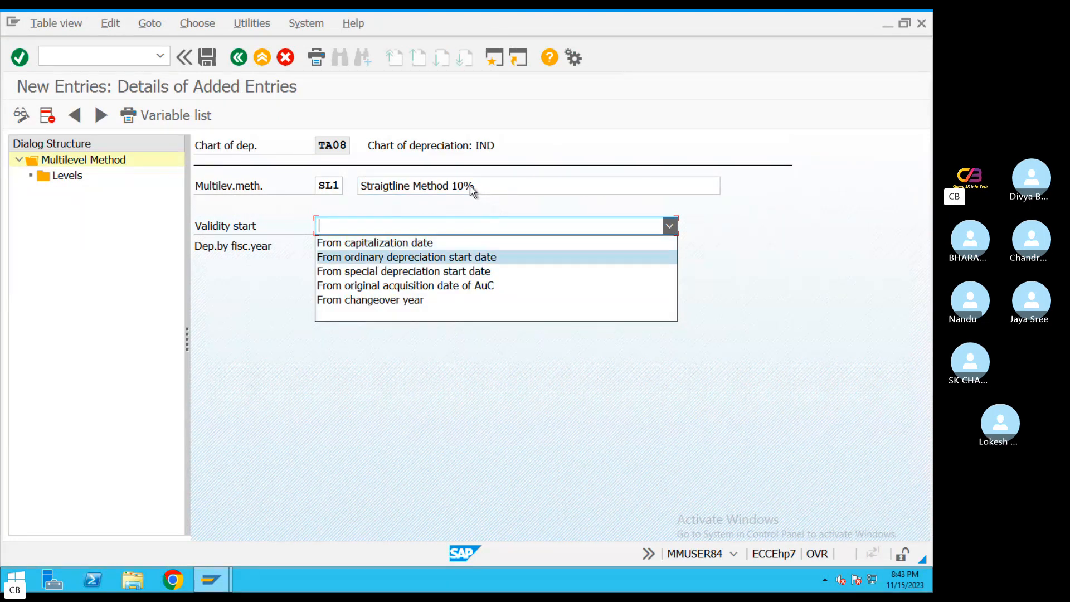
key("ctrl+Left")
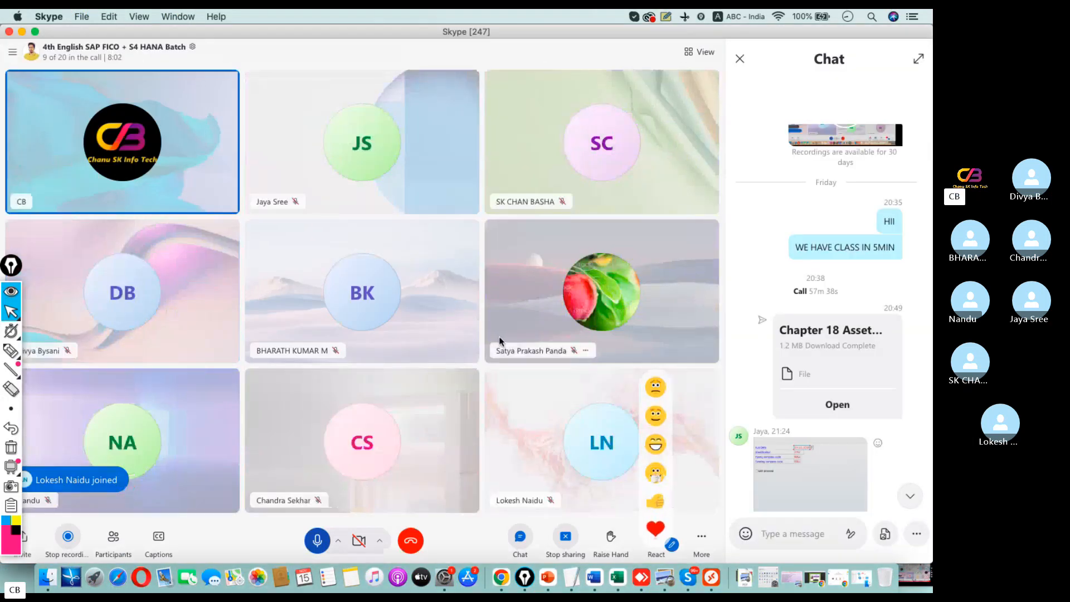
key("super+Tab")
double_click(120, 207)
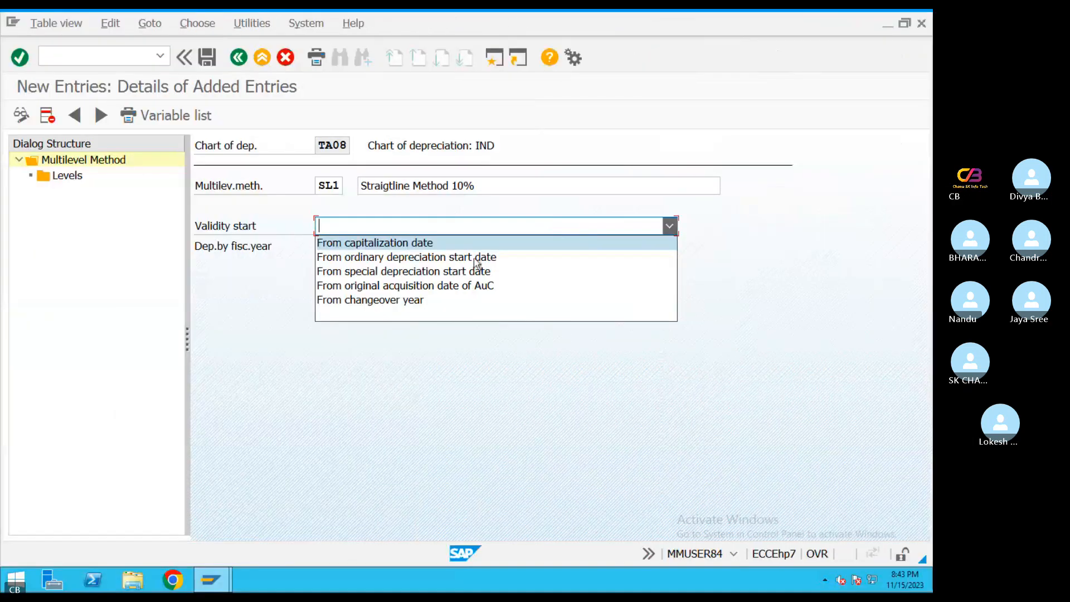
key("ctrl+Left")
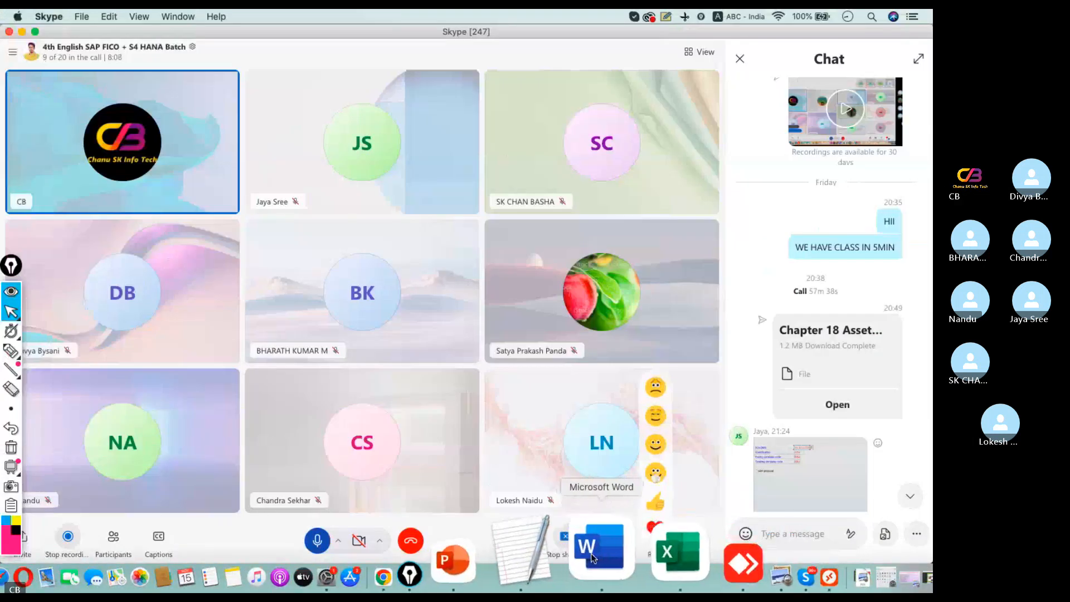
left_click(22, 32)
left_click(23, 39)
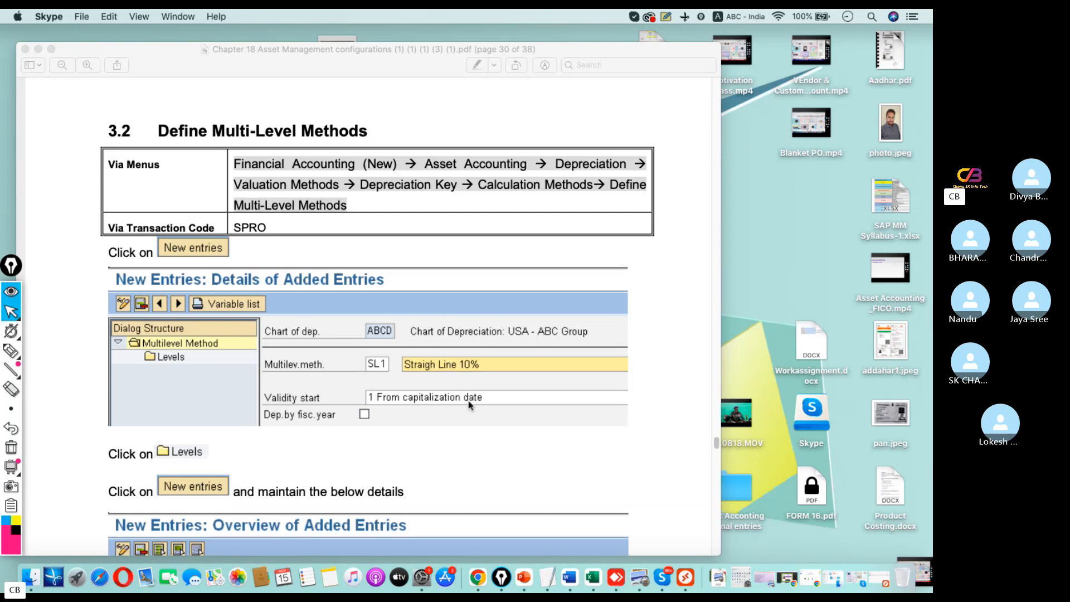
scroll(460, 383, "down", 2)
scroll(461, 381, "down", 5)
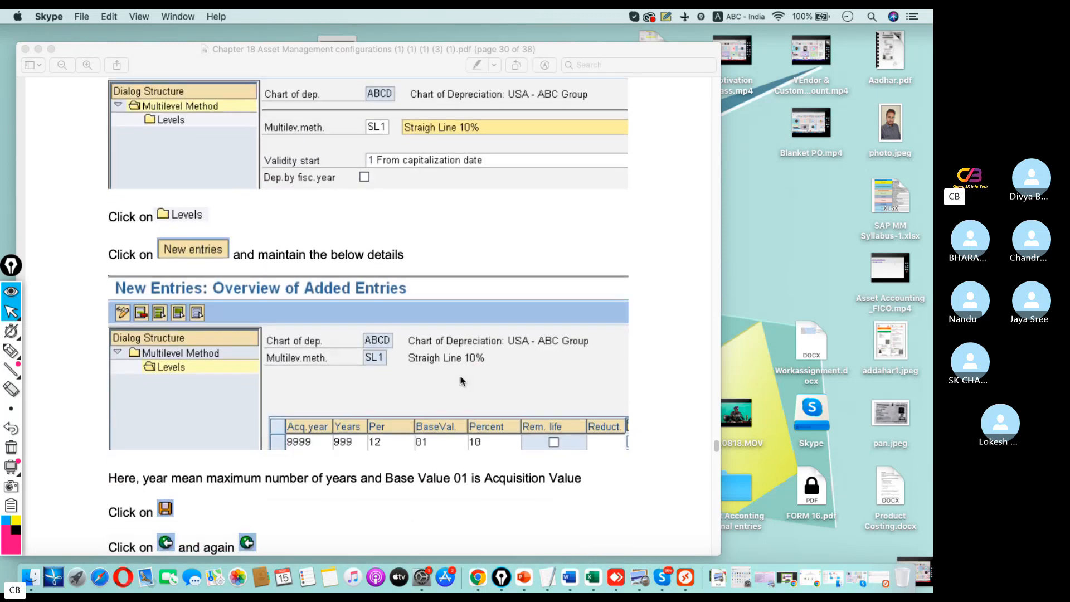
key("ctrl+Right")
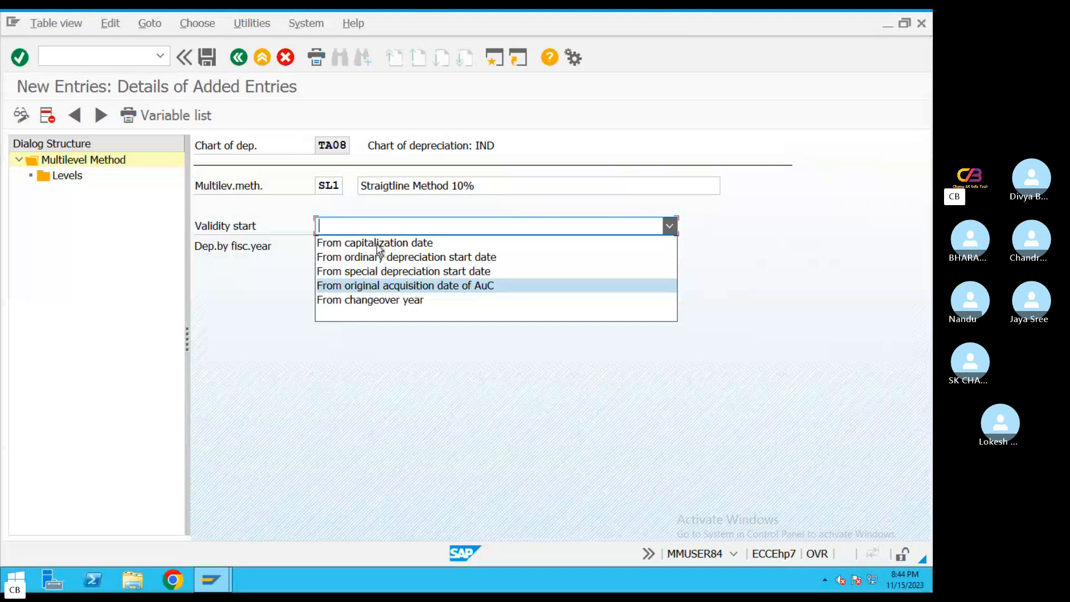
left_click(376, 244)
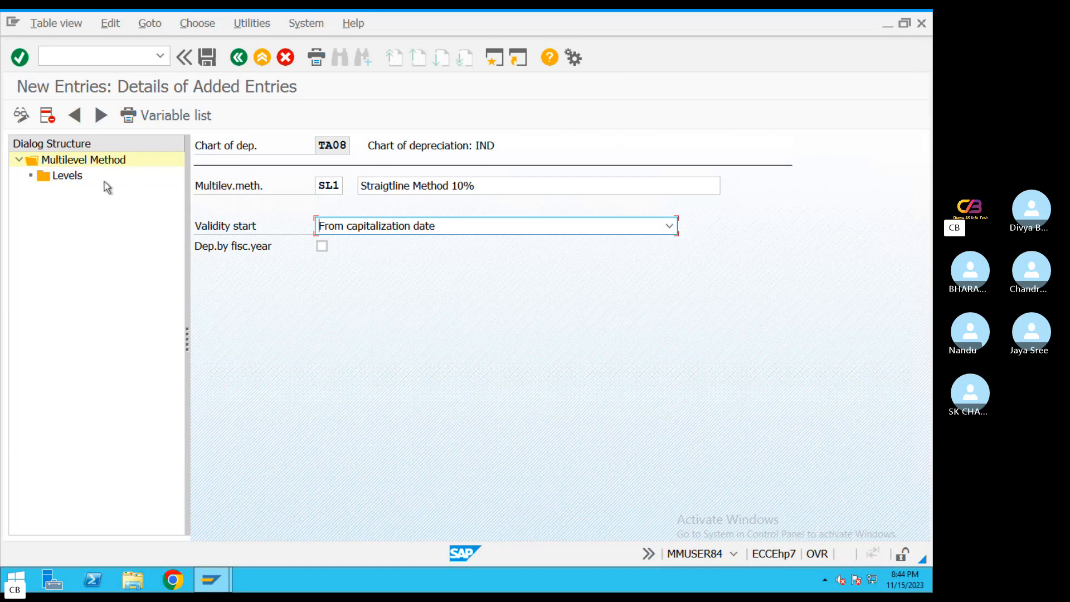
Open new level entries for method SL1 and consult the level values in the PDF guide
double_click(73, 179)
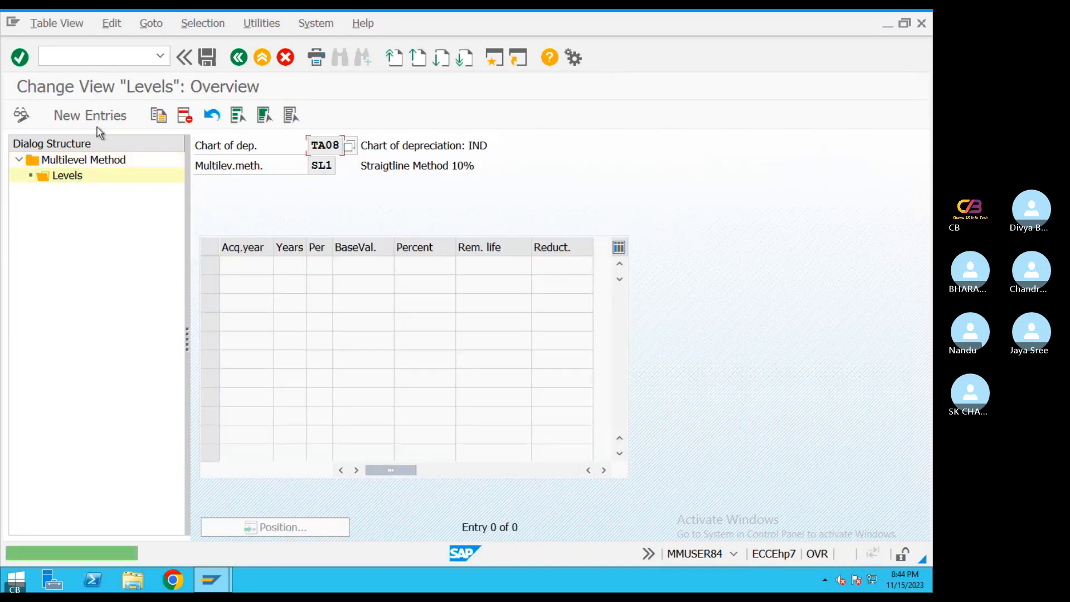
left_click(94, 117)
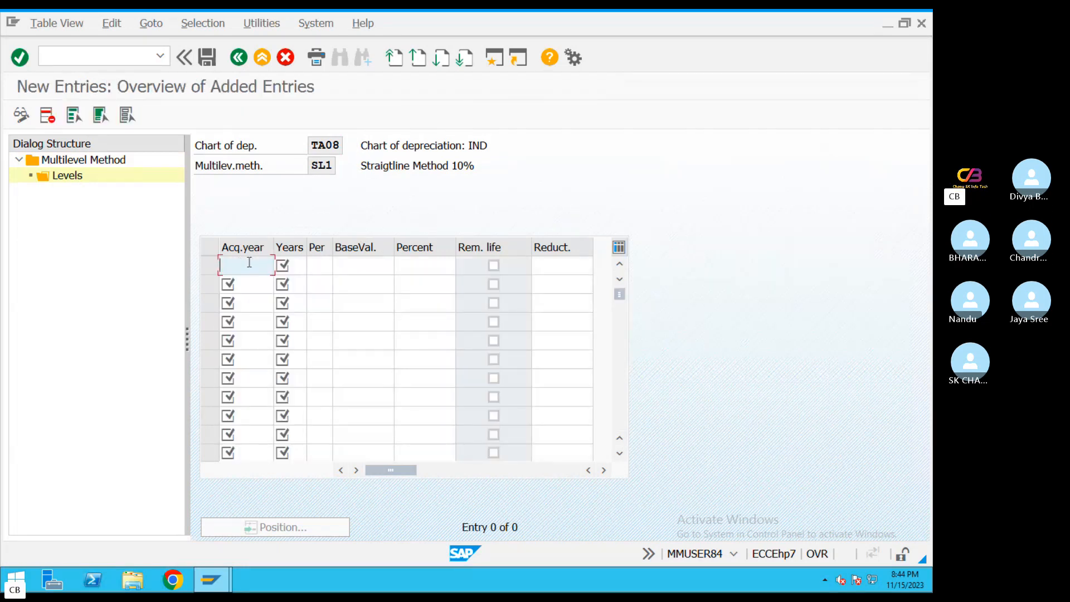
double_click(472, 167)
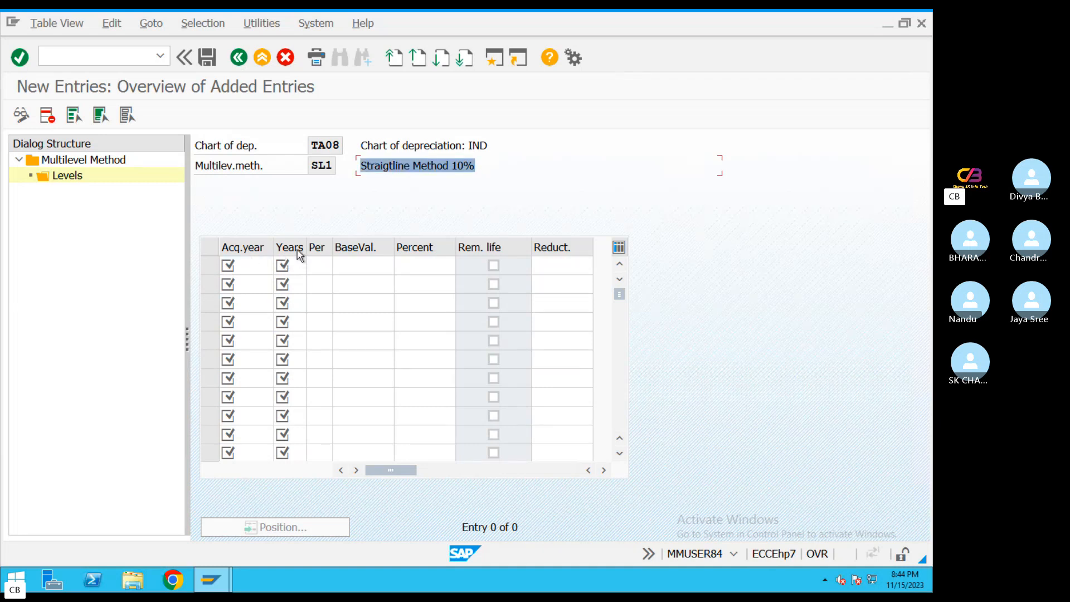
key("ctrl+Left")
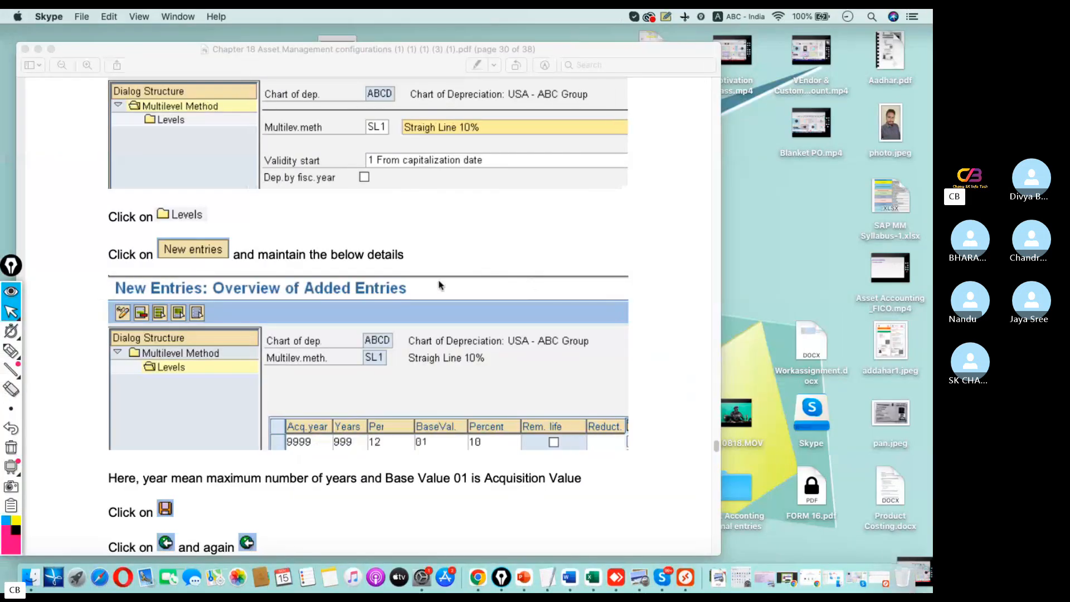
scroll(440, 286, "up", 15)
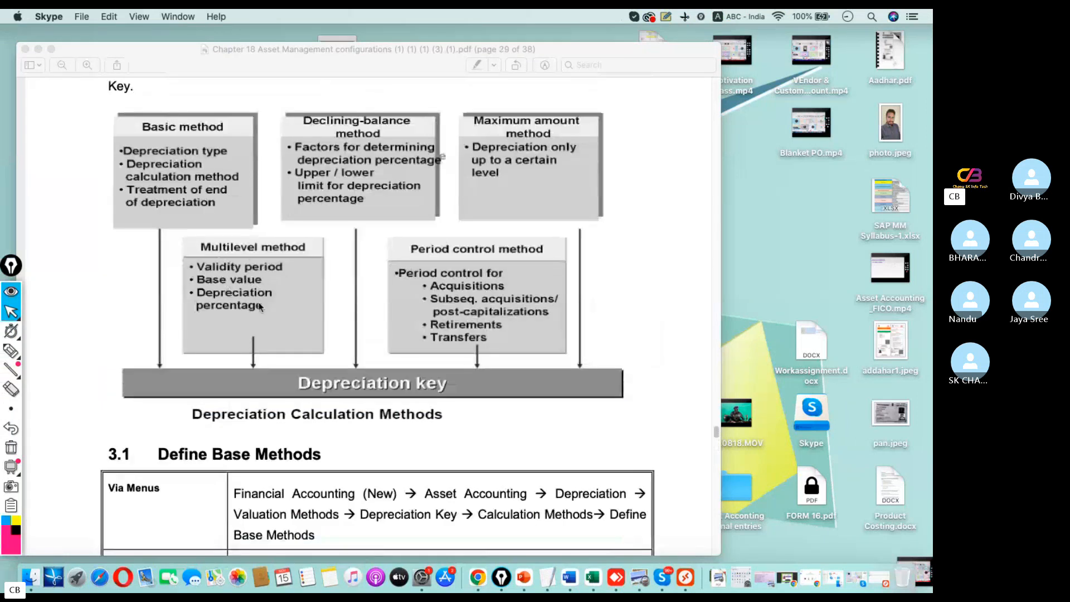
scroll(266, 280, "down", 15)
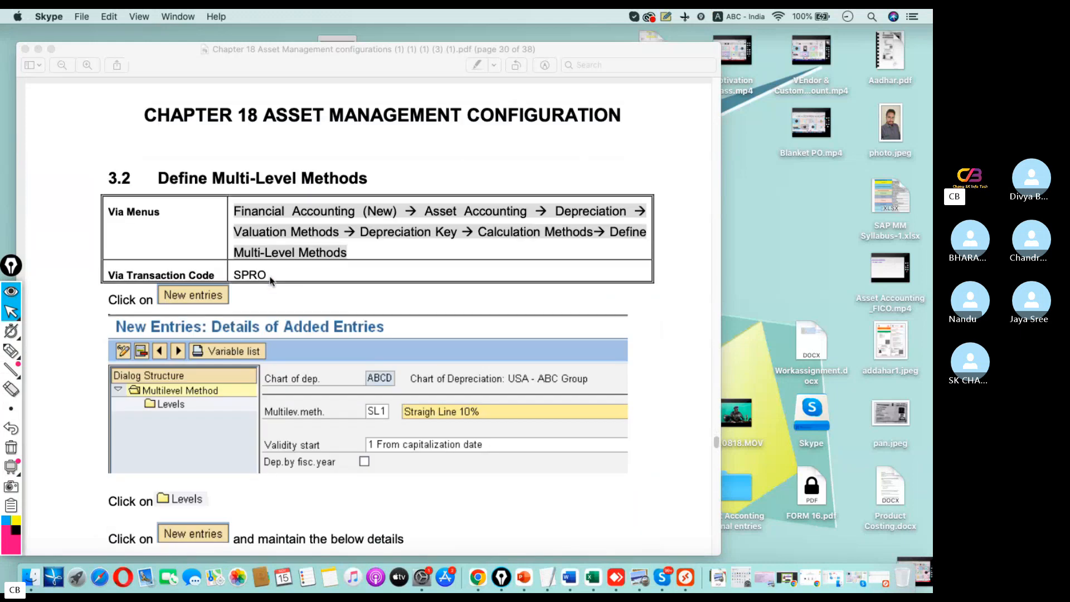
scroll(270, 280, "down", 5)
key("ctrl+Right")
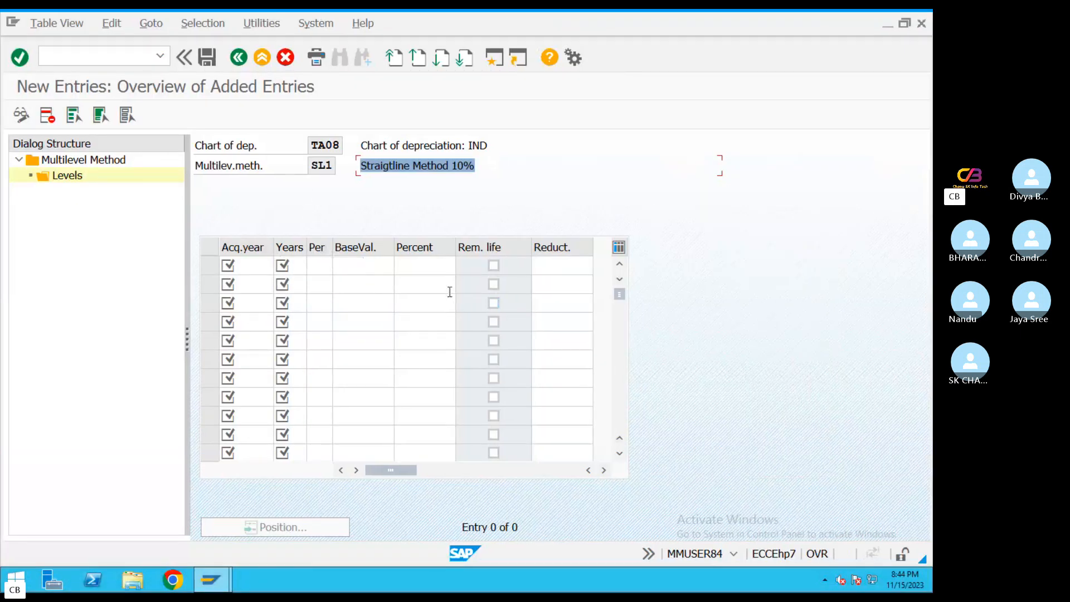
key("ctrl+Left")
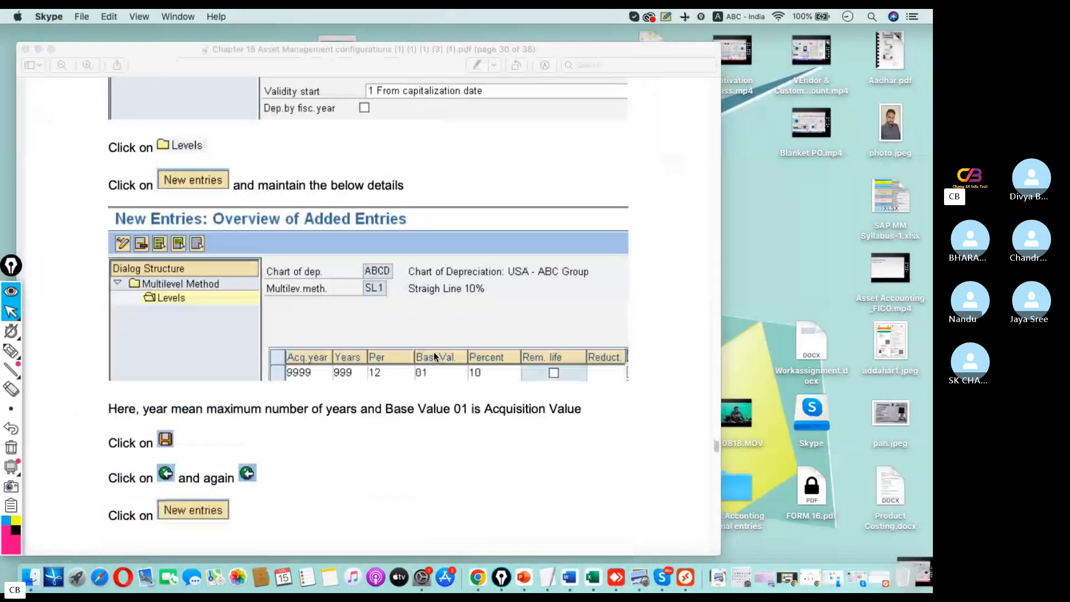
key("ctrl+Right")
Enter the first level of method SL1 with acquisition year 9999, 999 years and period 12, as in the PDF guide
left_click(246, 269)
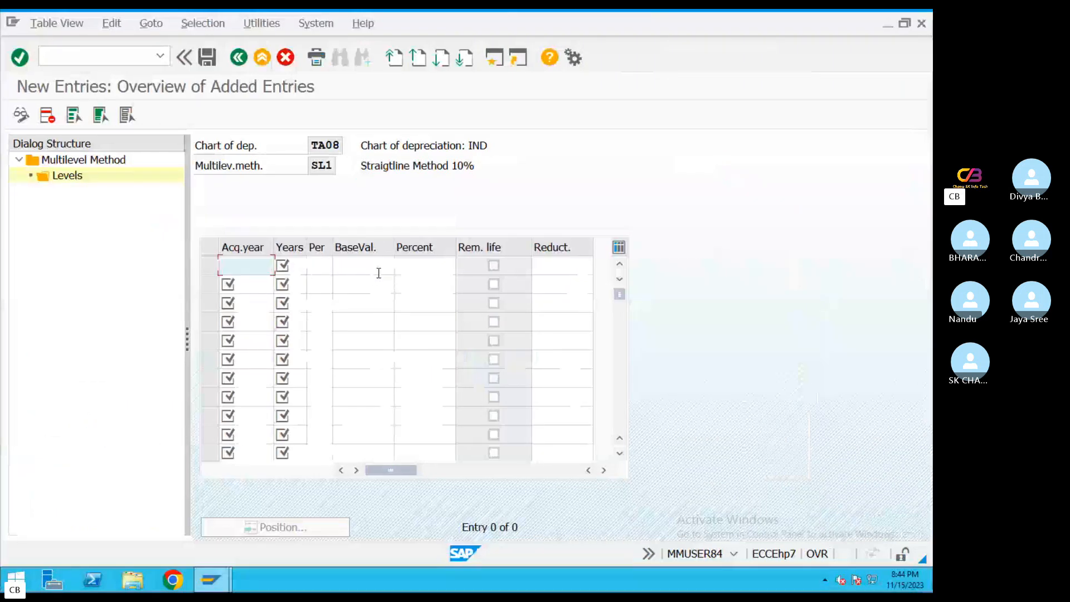
type("9999")
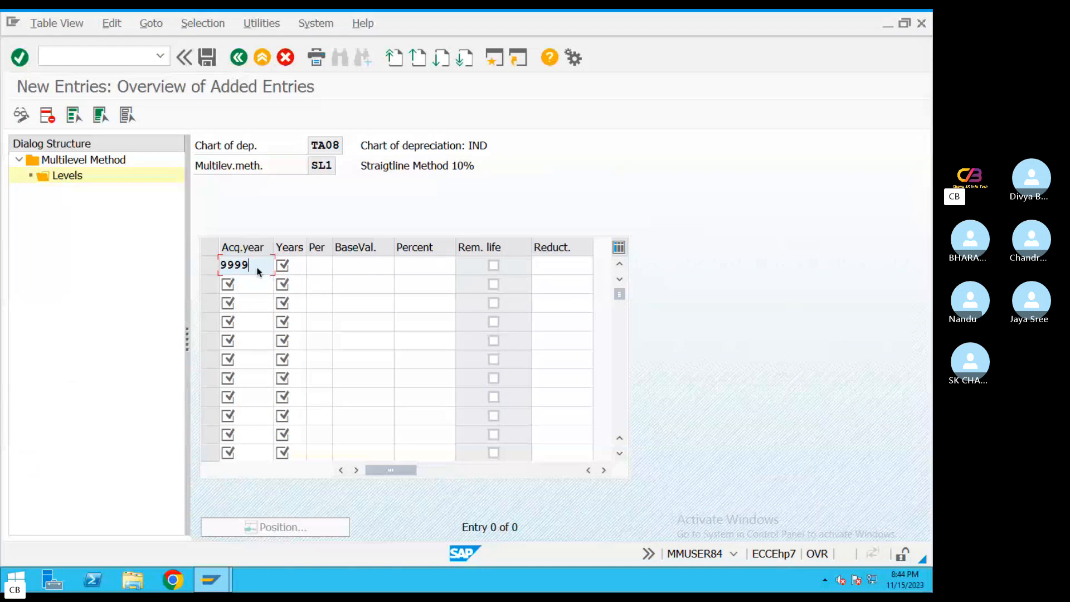
left_click(297, 268)
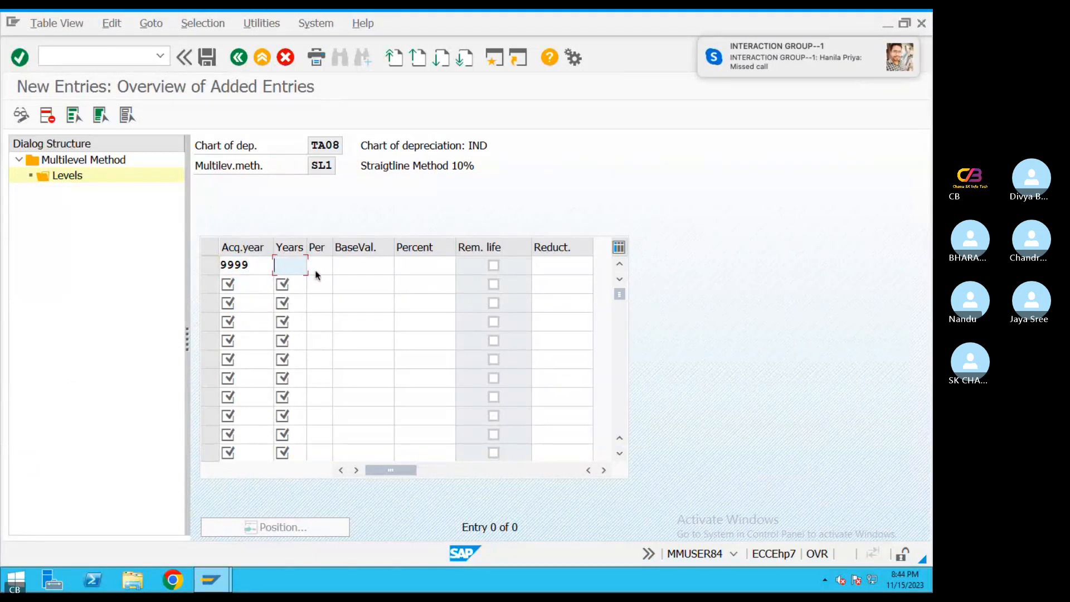
type("999")
key("Tab")
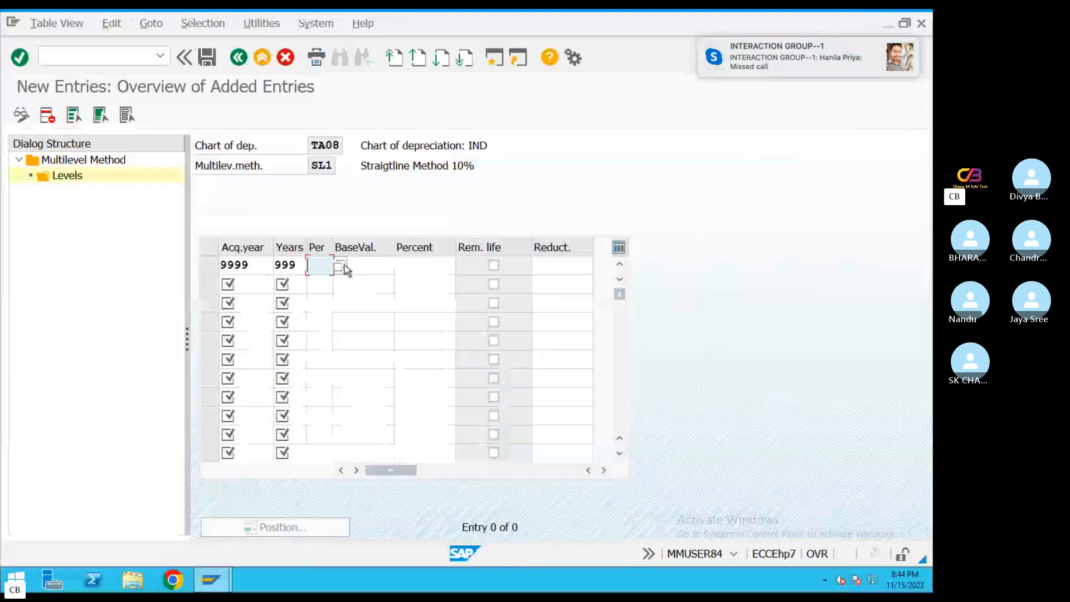
left_click(343, 267)
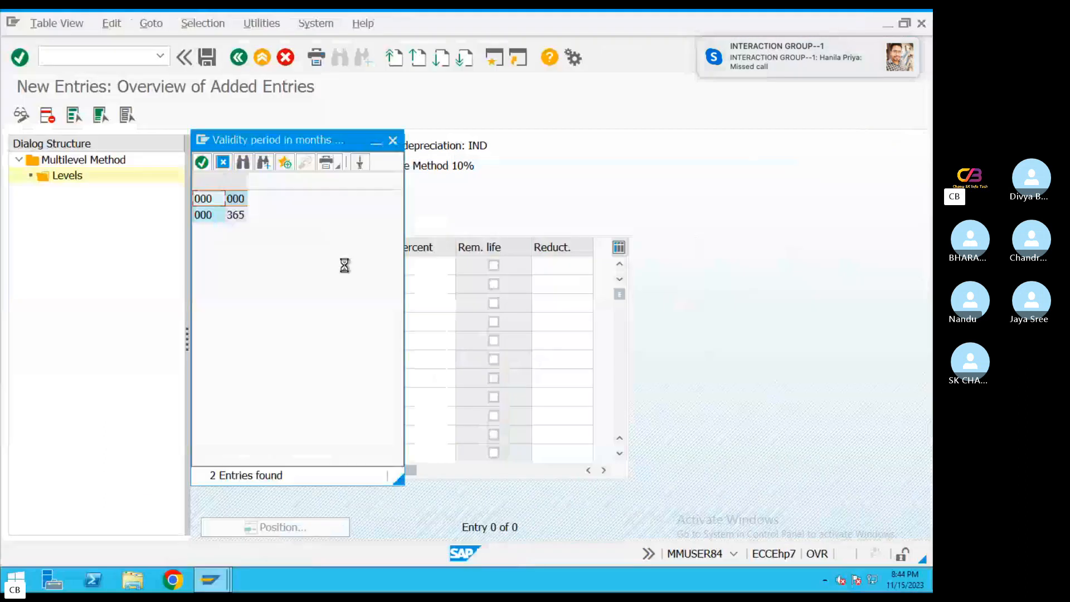
left_click(393, 141)
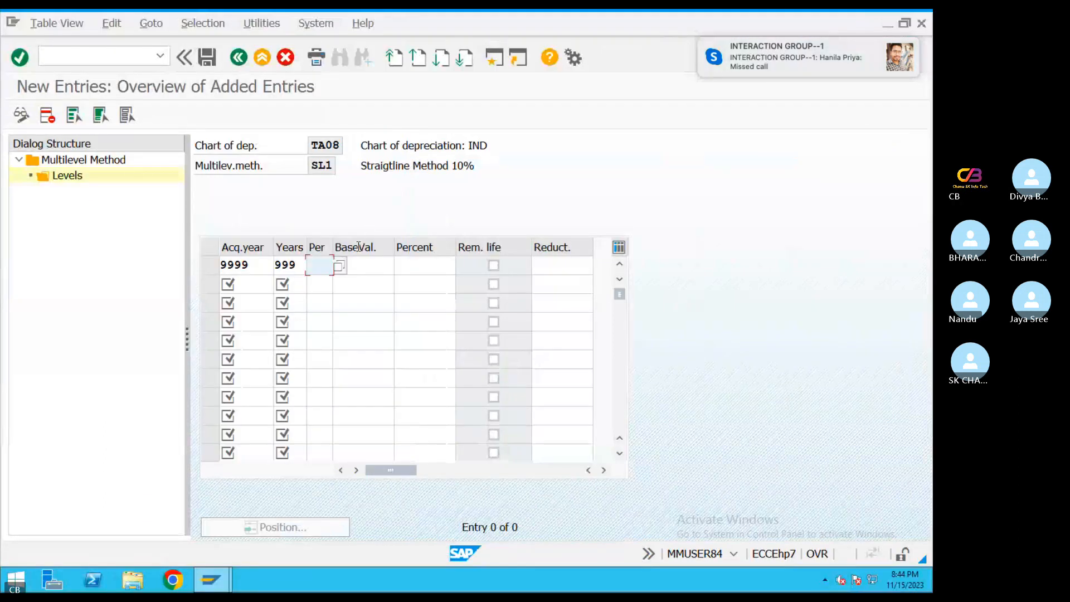
type("1")
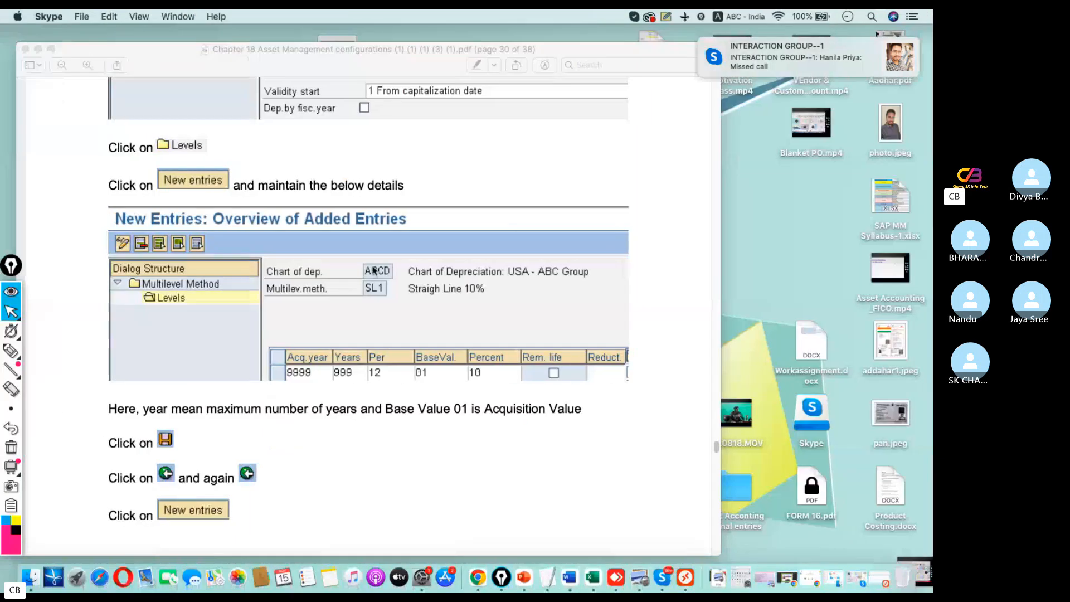
type("2")
key("Tab")
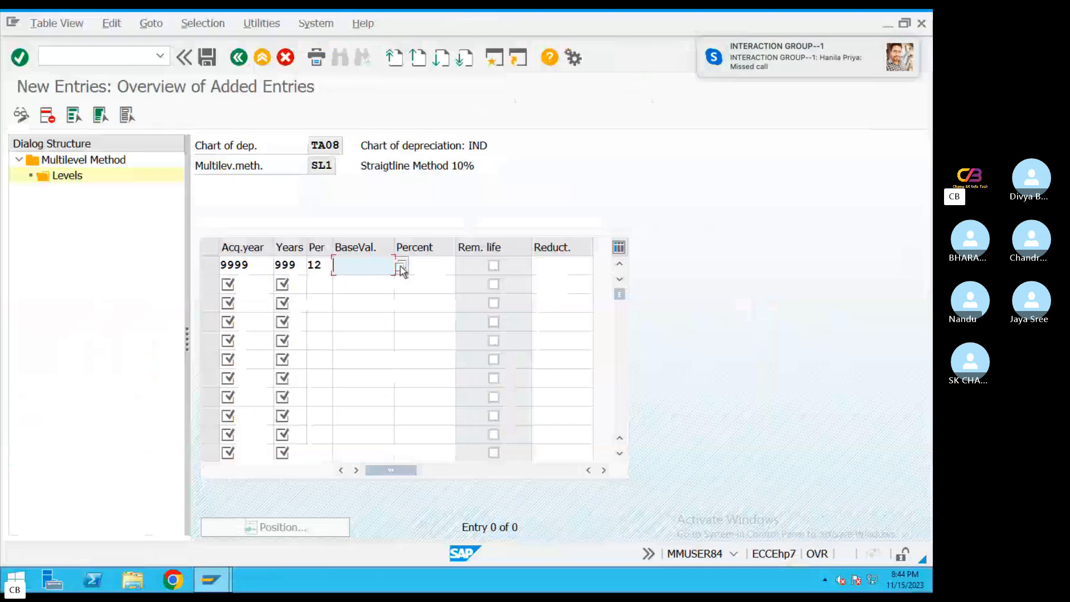
Set the SL1 level's base value to 01 and its percentage to 10
left_click(401, 267)
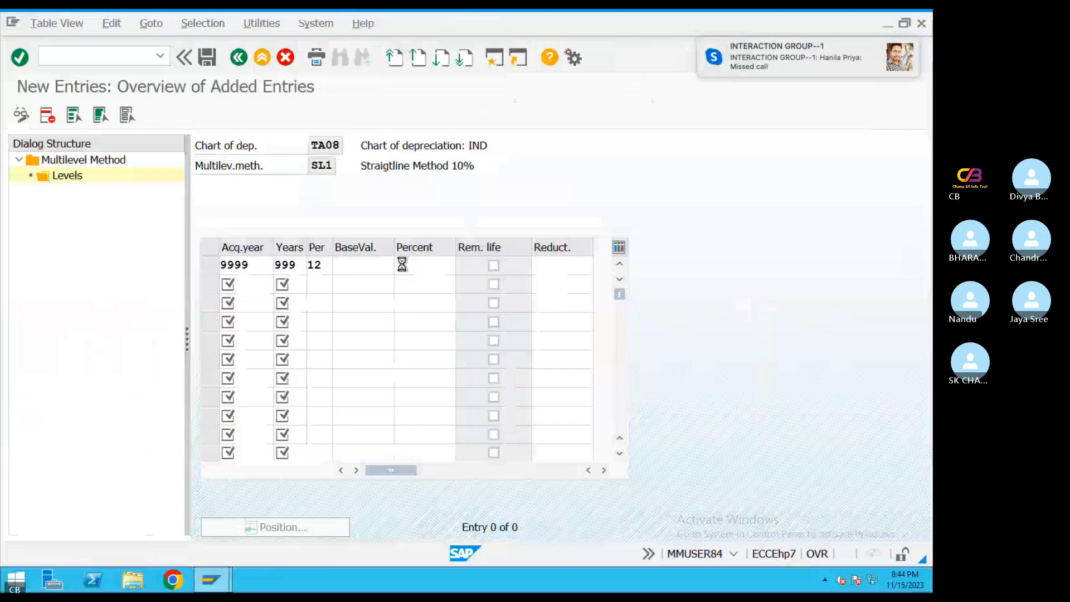
double_click(371, 199)
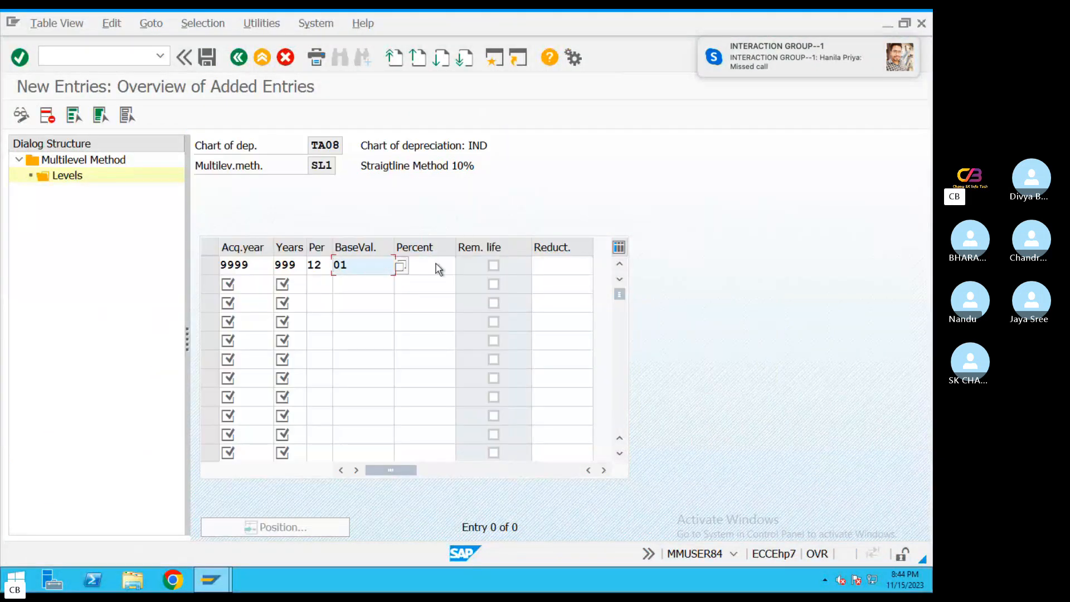
left_click(434, 265)
type("10")
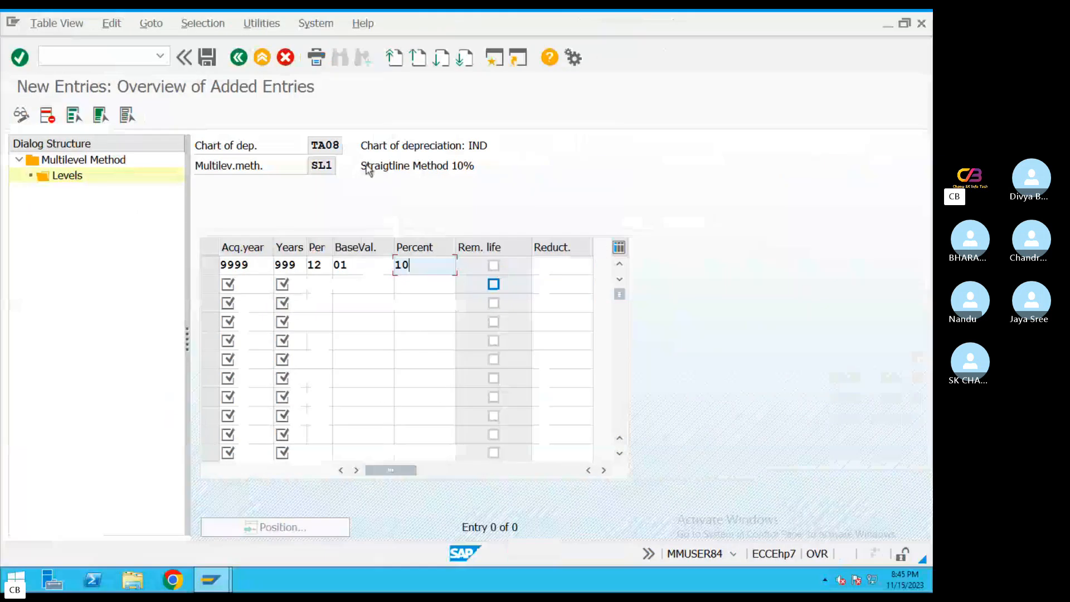
Save the SL1 level under the customizing request Asset accounting Configuration_FI
left_click(206, 58)
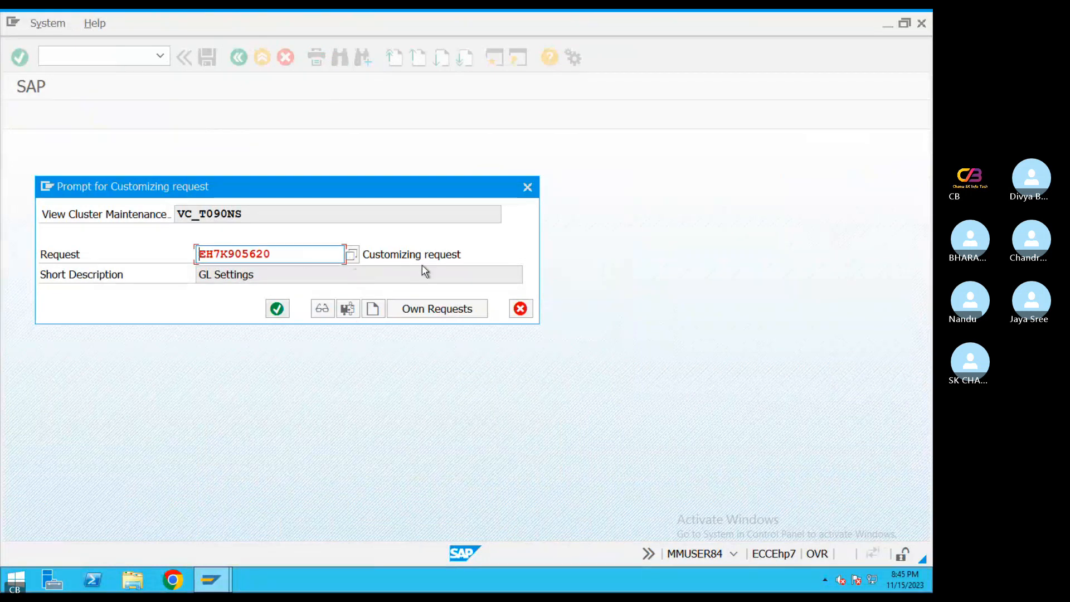
left_click(352, 256)
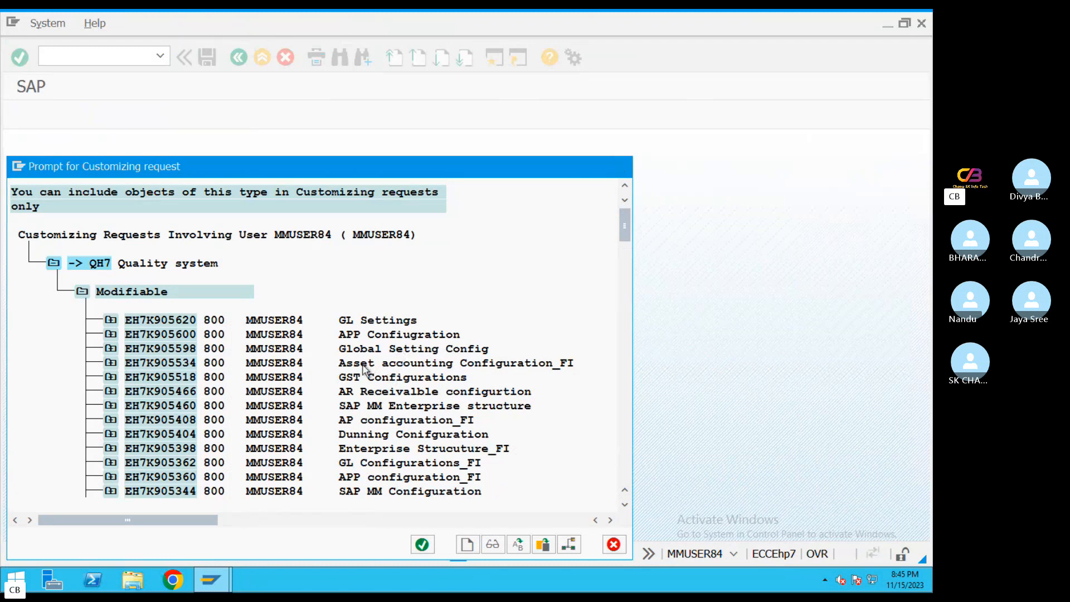
double_click(390, 366)
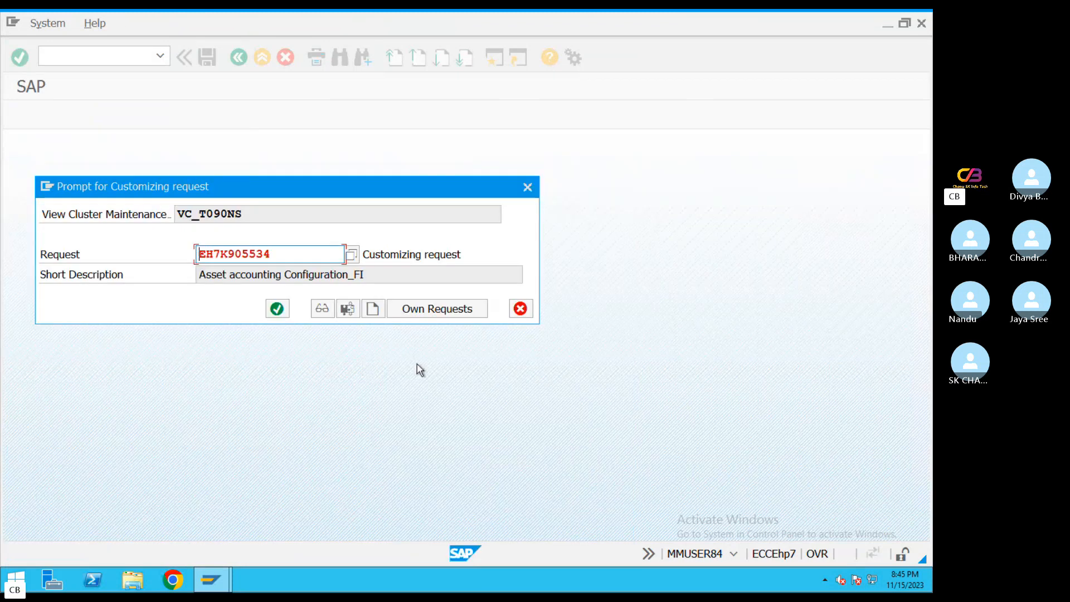
left_click(277, 310)
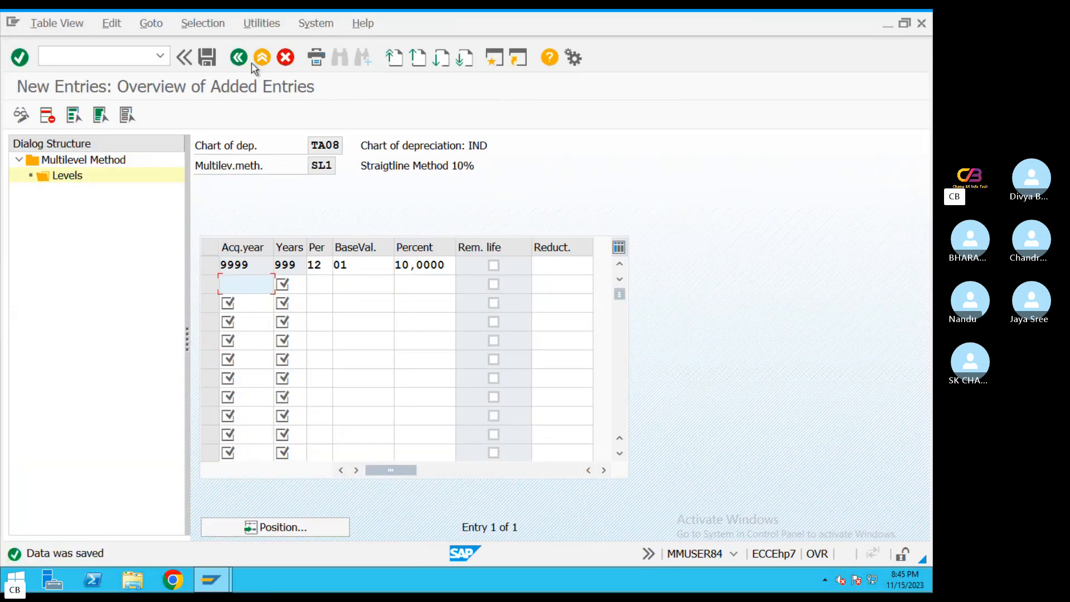
Leave the SL1 levels, return to the implementation guide and reopen Define Multi-Level Methods
left_click(239, 57)
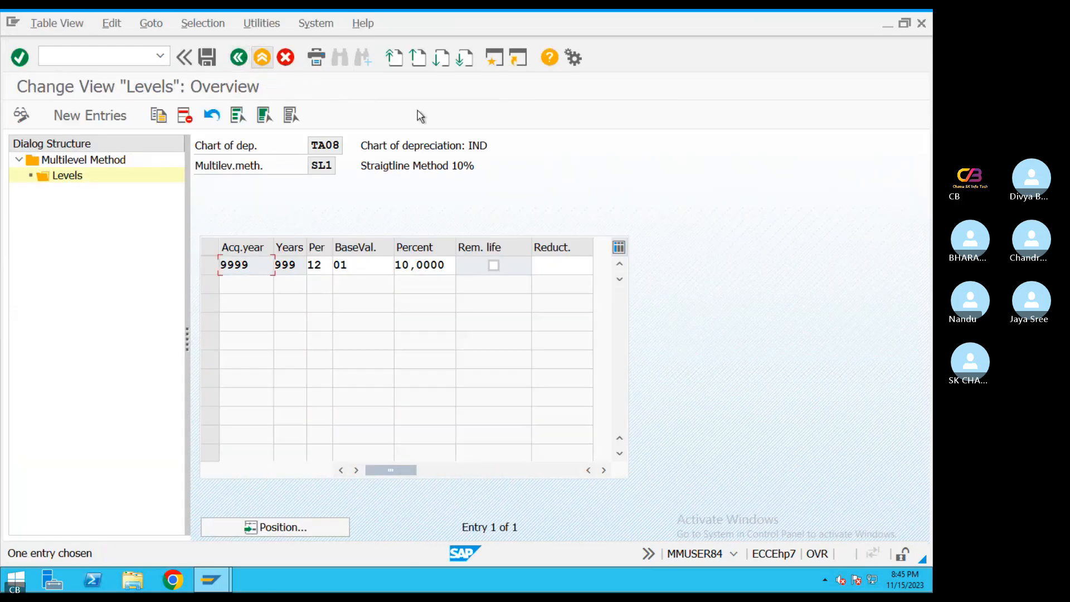
left_click(246, 61)
left_click(246, 63)
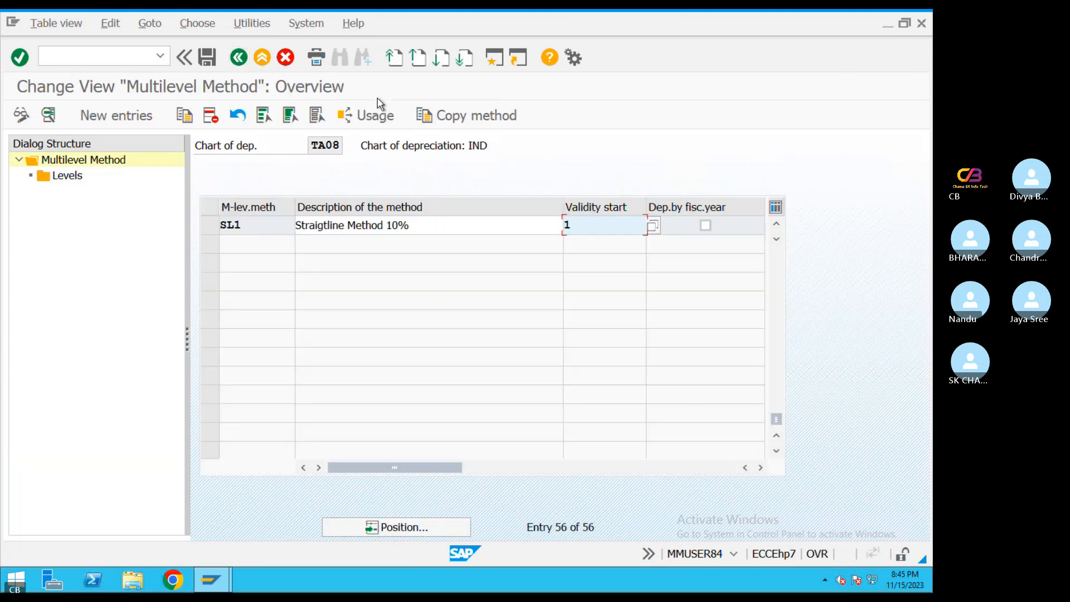
left_click(239, 58)
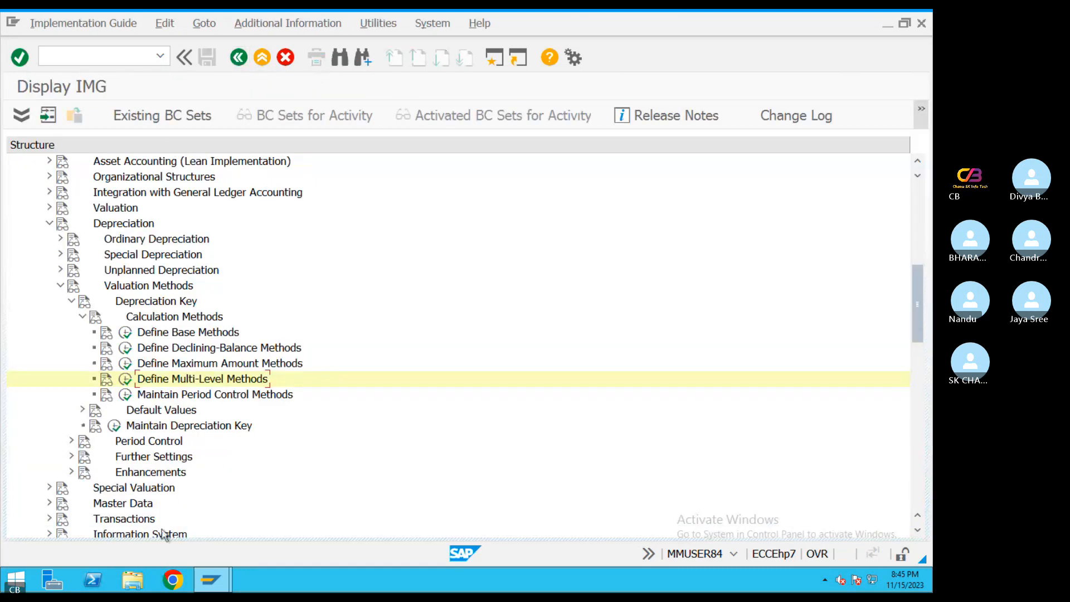
left_click(128, 381)
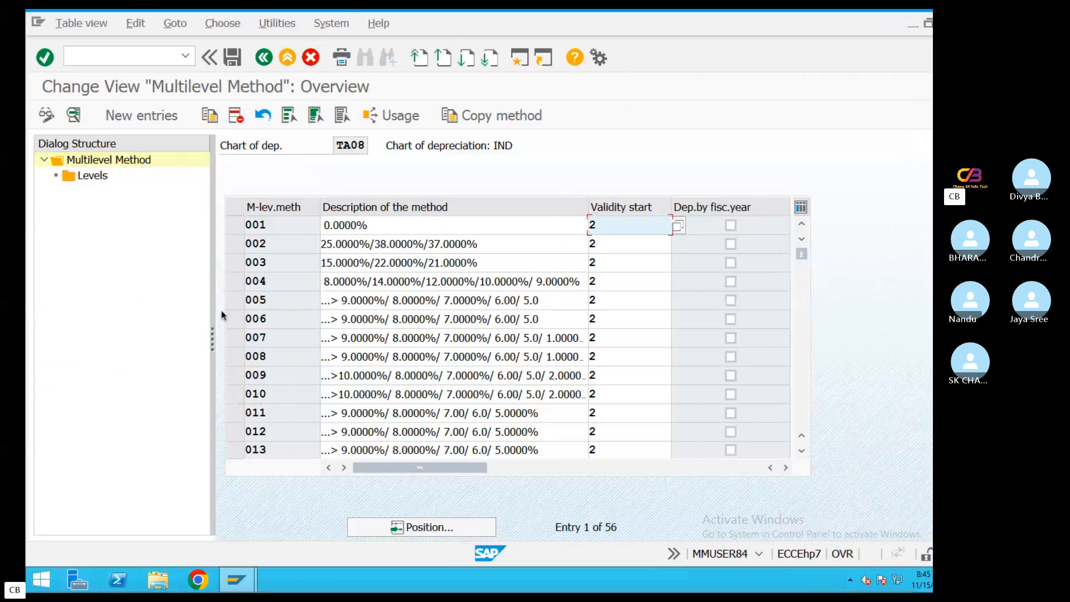
Look up the written-down method in the PDF guide and start a new multilevel method with key WD1
key("ctrl+Left")
scroll(331, 383, "down", 8)
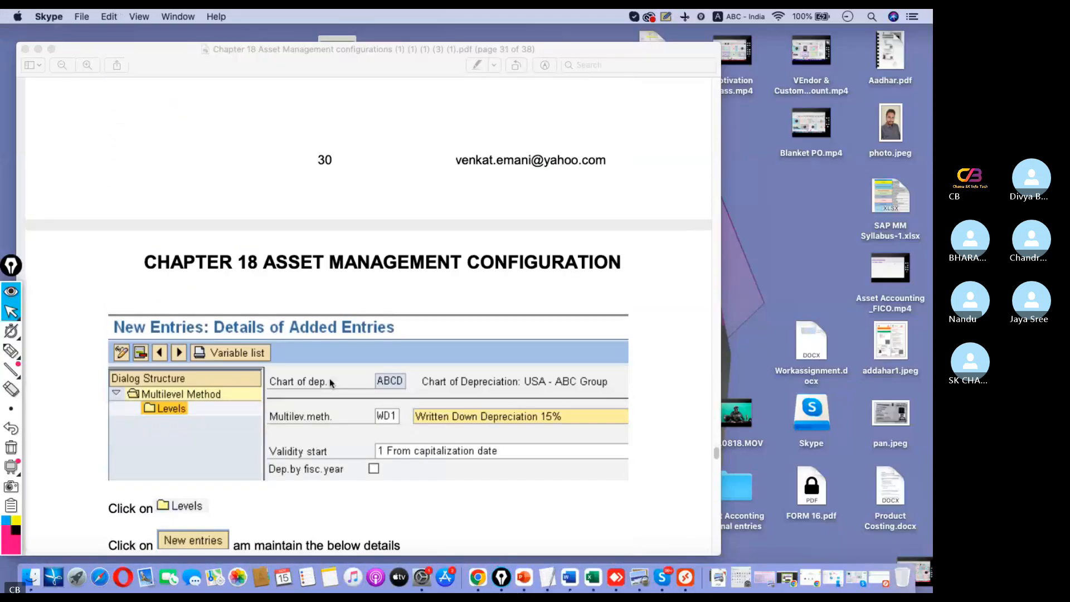
scroll(331, 383, "down", 4)
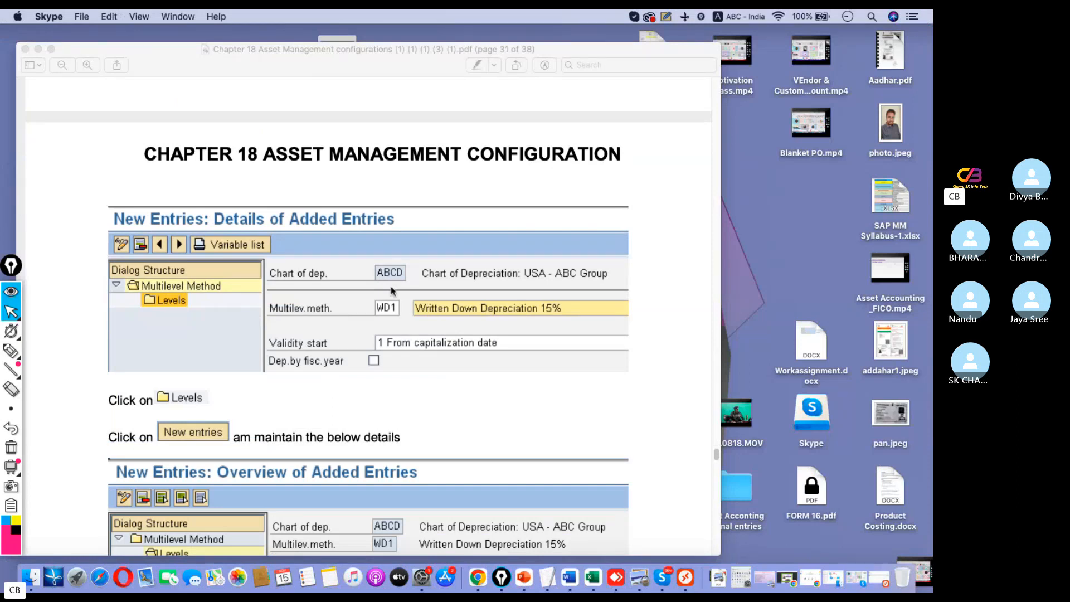
key("ctrl+Right")
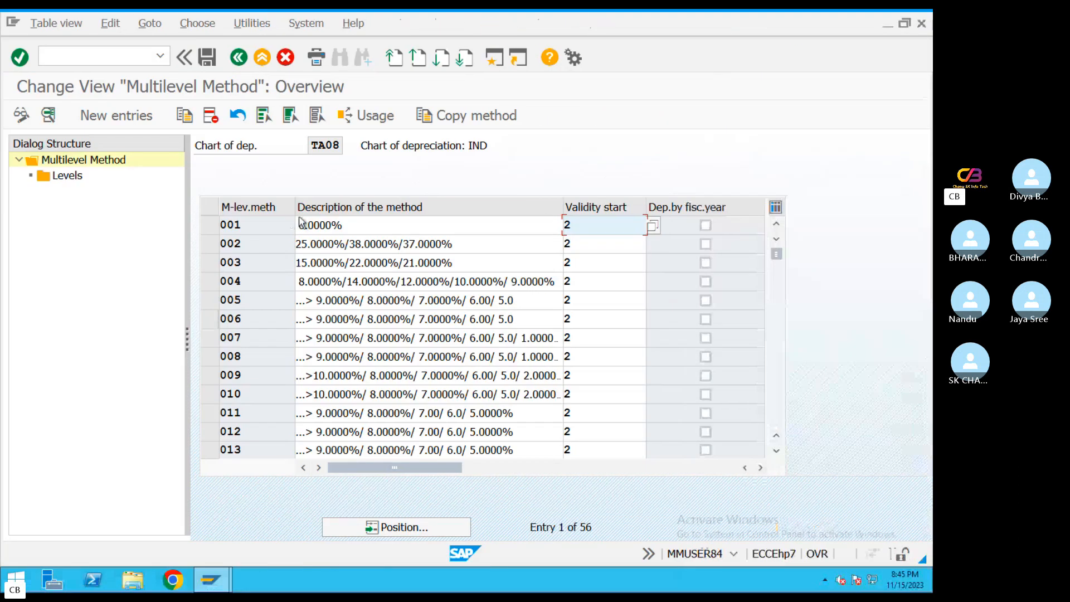
left_click(123, 118)
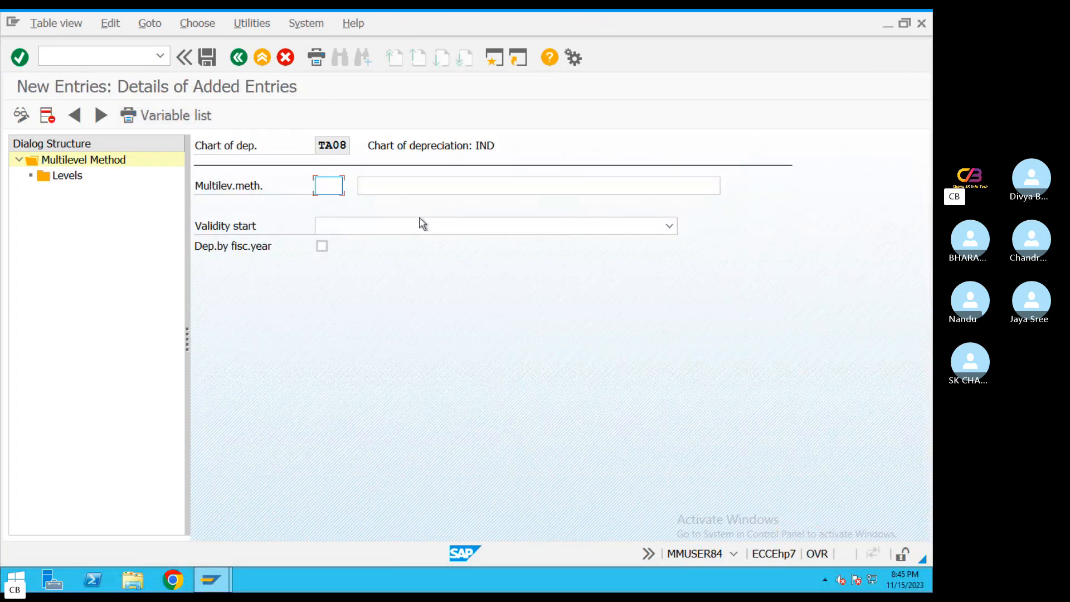
type("W")
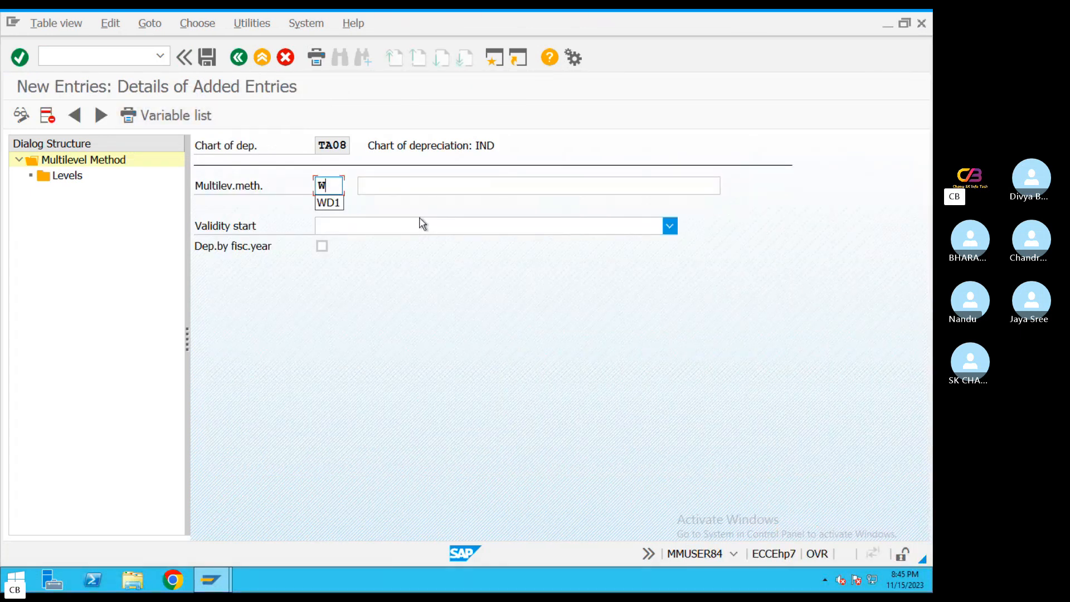
type("DV")
key("BackSpace")
key("ctrl+Left")
key("ctrl+Right")
type("1")
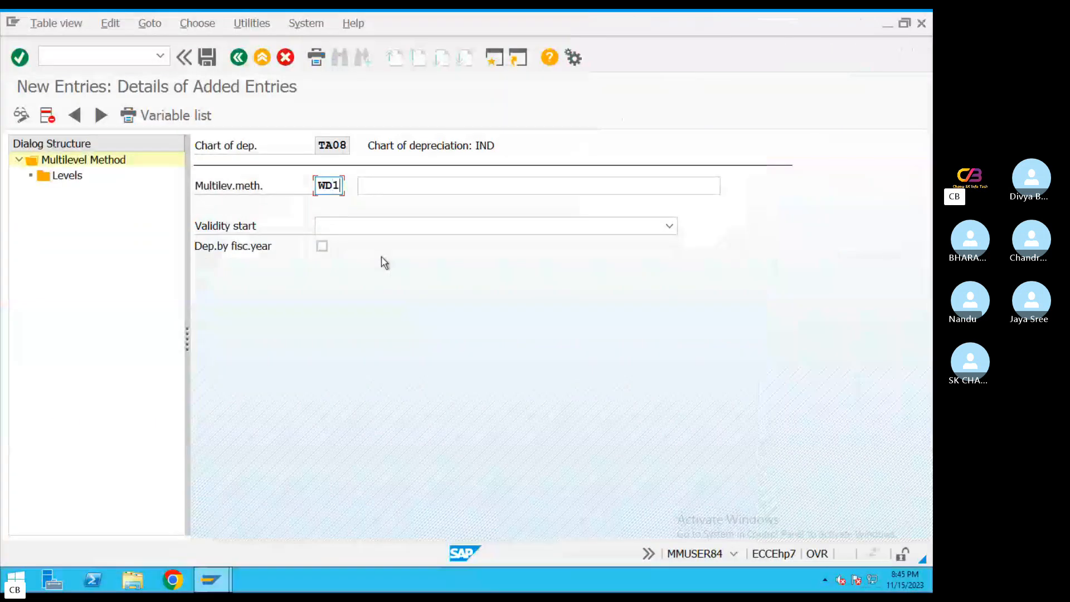
left_click(416, 187)
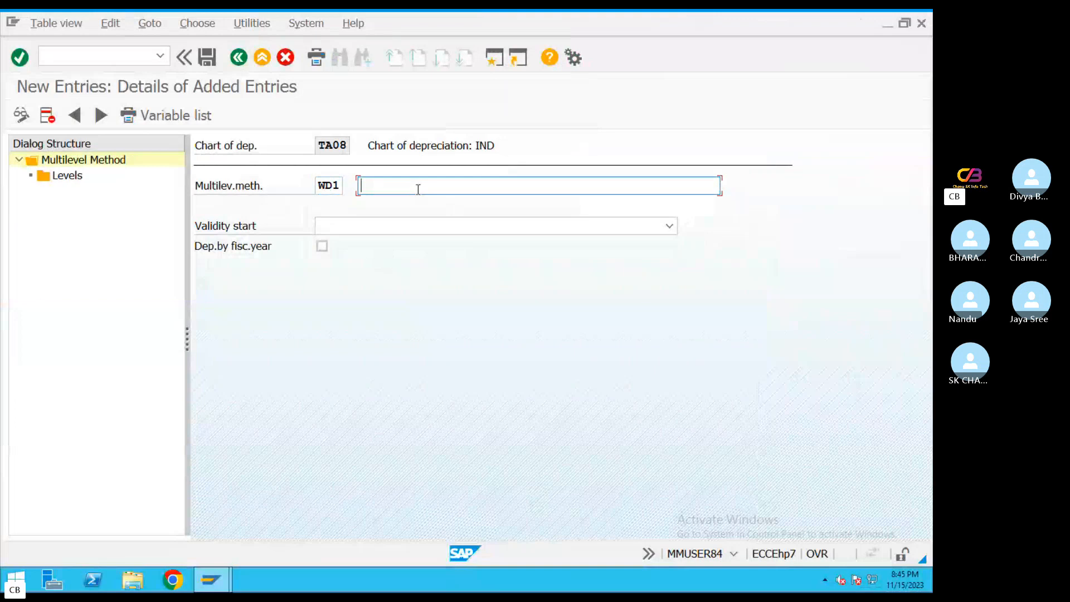
key("ctrl+Left")
key("ctrl+Right")
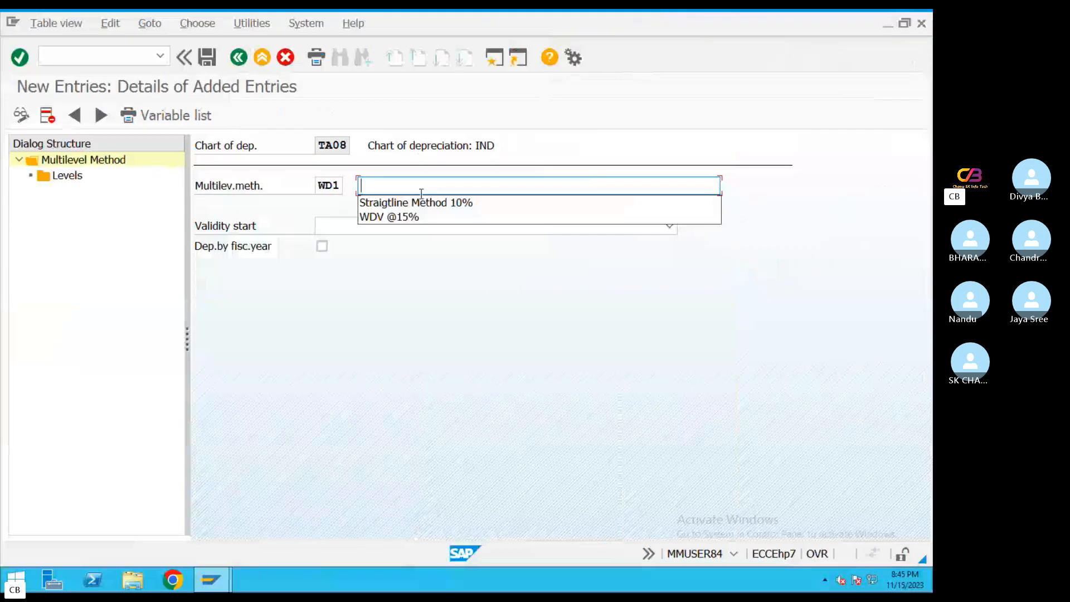
left_click(409, 218)
left_click(395, 226)
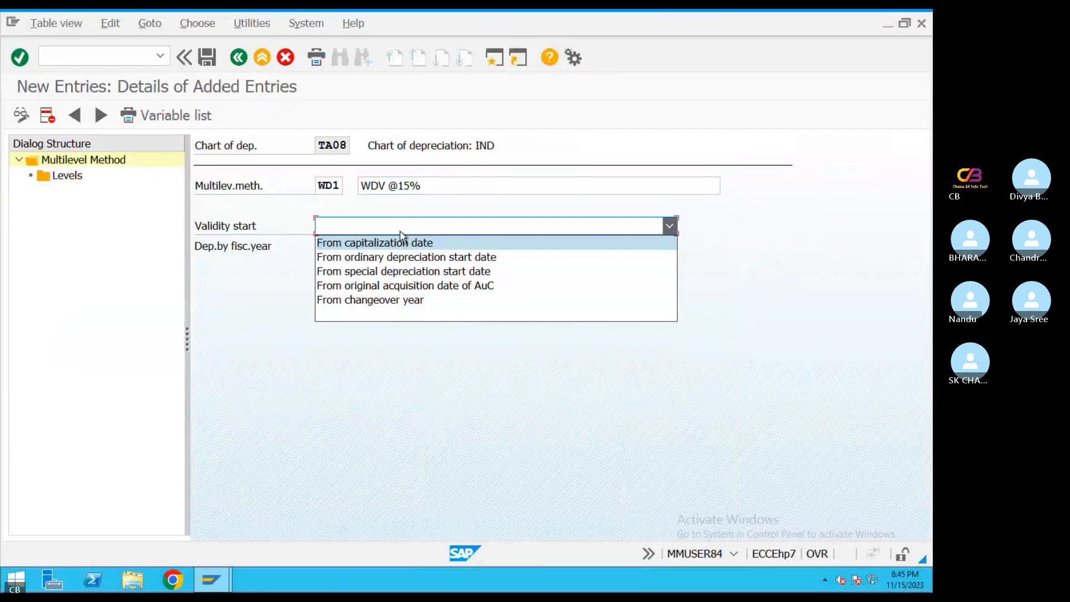
left_click(372, 245)
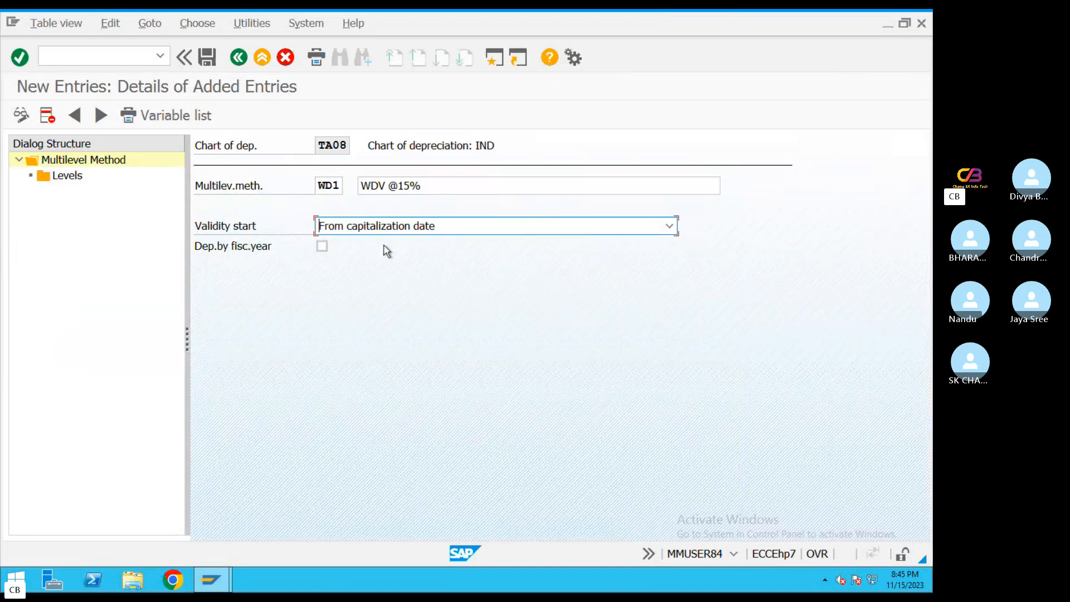
Open the levels of method WD1 and add a new entry with acquisition year 9999 and 999 years
double_click(65, 176)
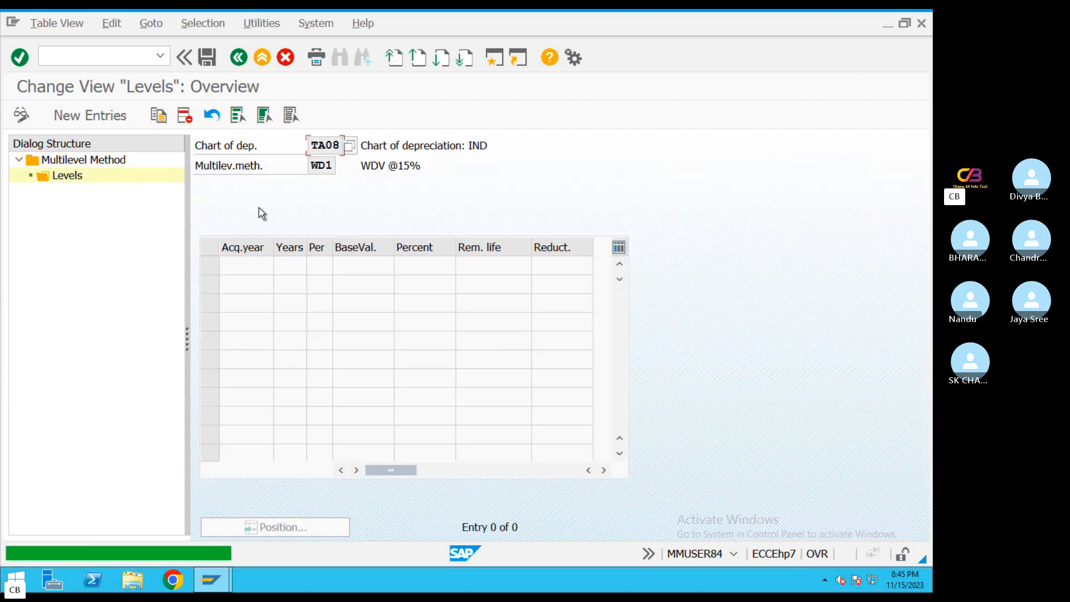
key("F5")
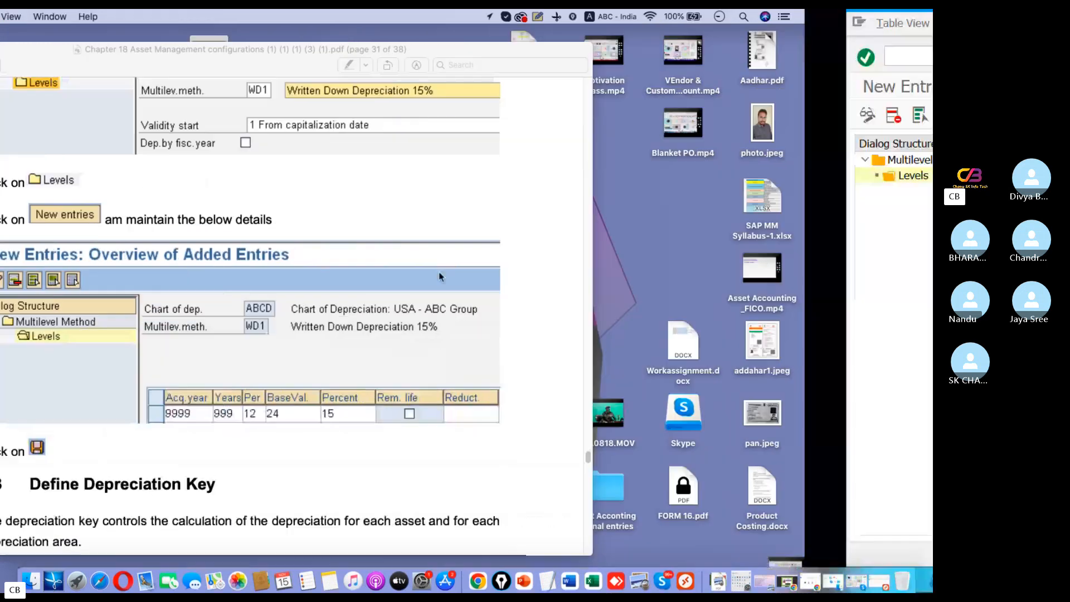
type("9")
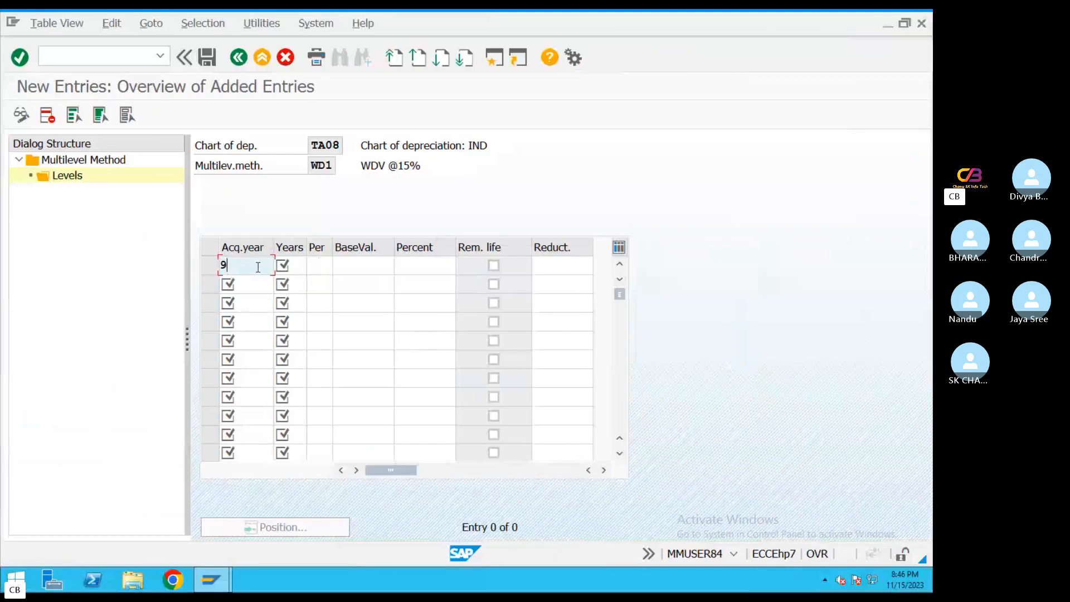
type("99")
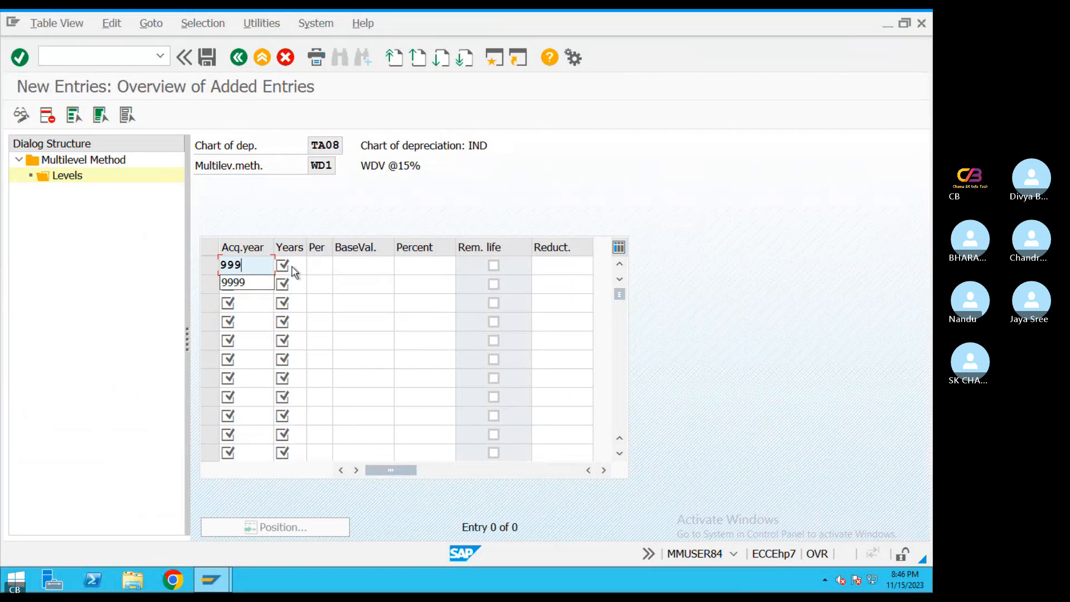
left_click(250, 282)
left_click(294, 264)
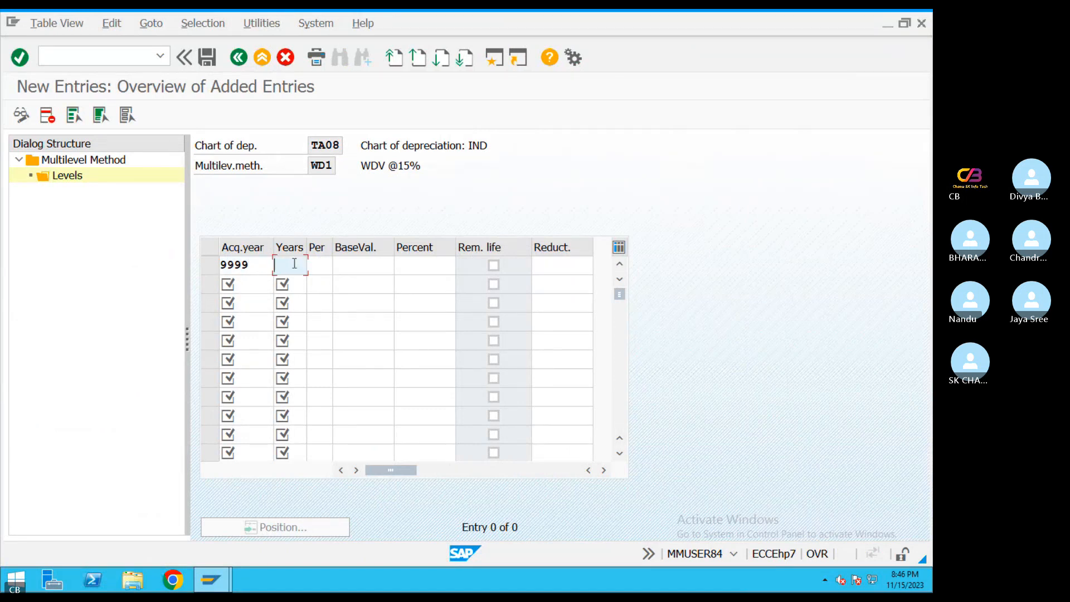
type("999")
Set the WD1 level's period to 12 and its base value to 24, checking them against the PDF guide
left_click(312, 267)
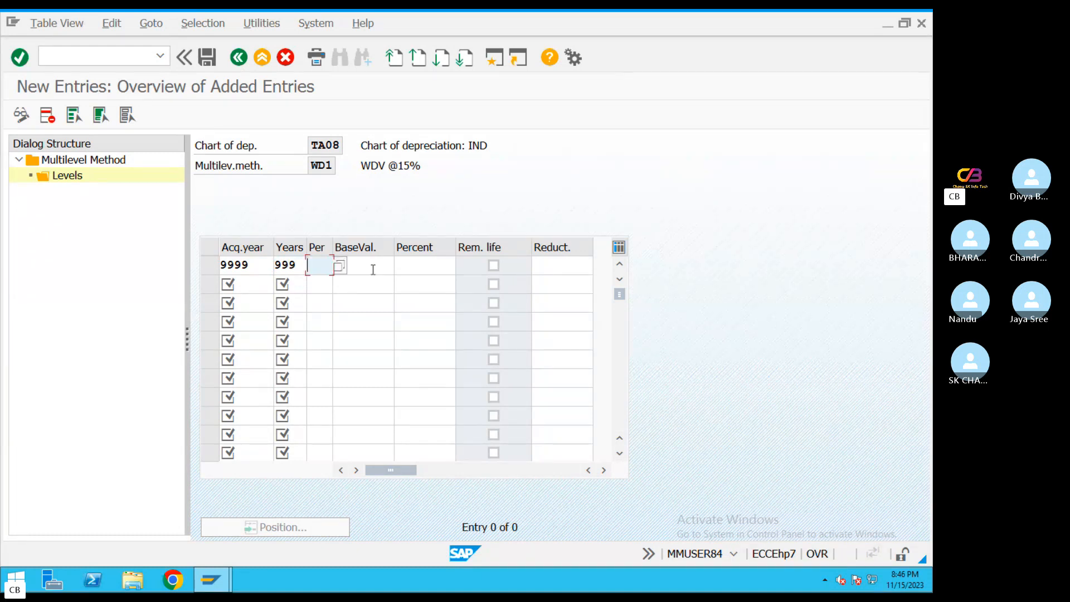
key("ctrl+Left")
key("ctrl+Right")
left_click(345, 270)
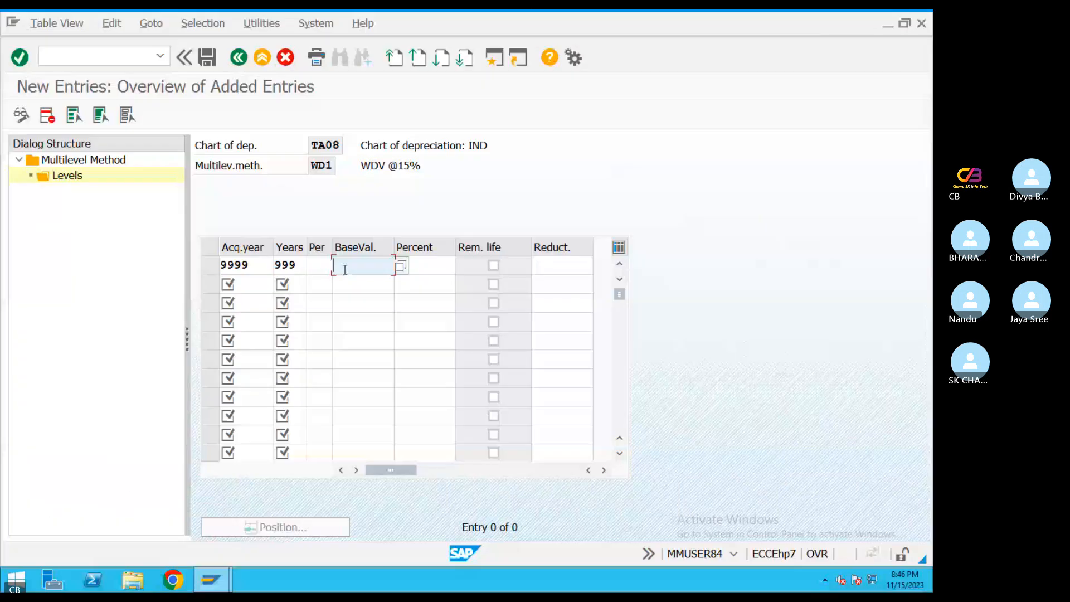
left_click(320, 267)
type("12")
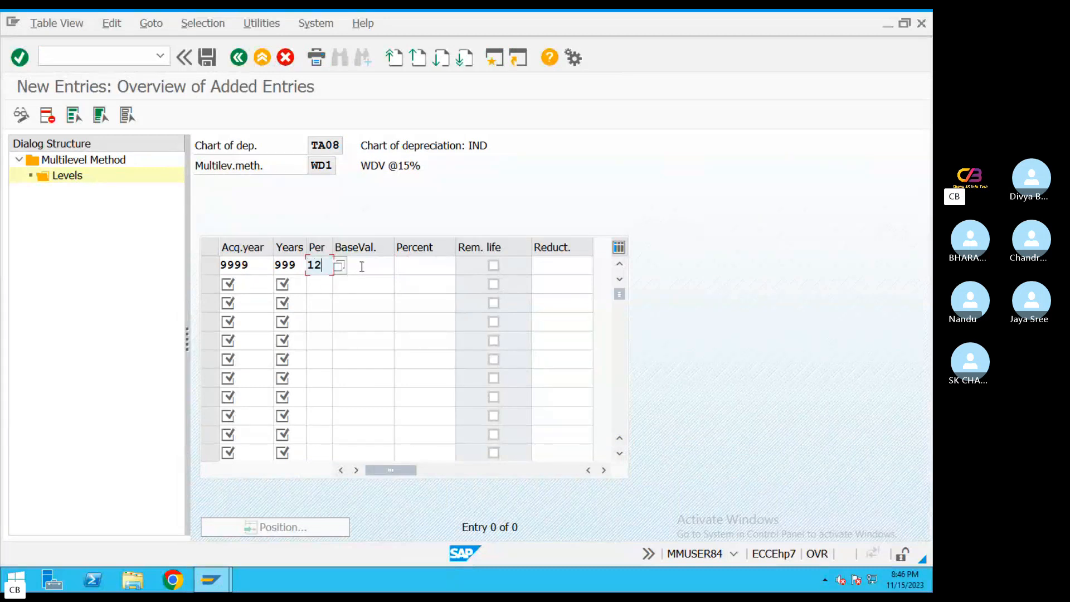
left_click(358, 267)
key("ctrl+Left")
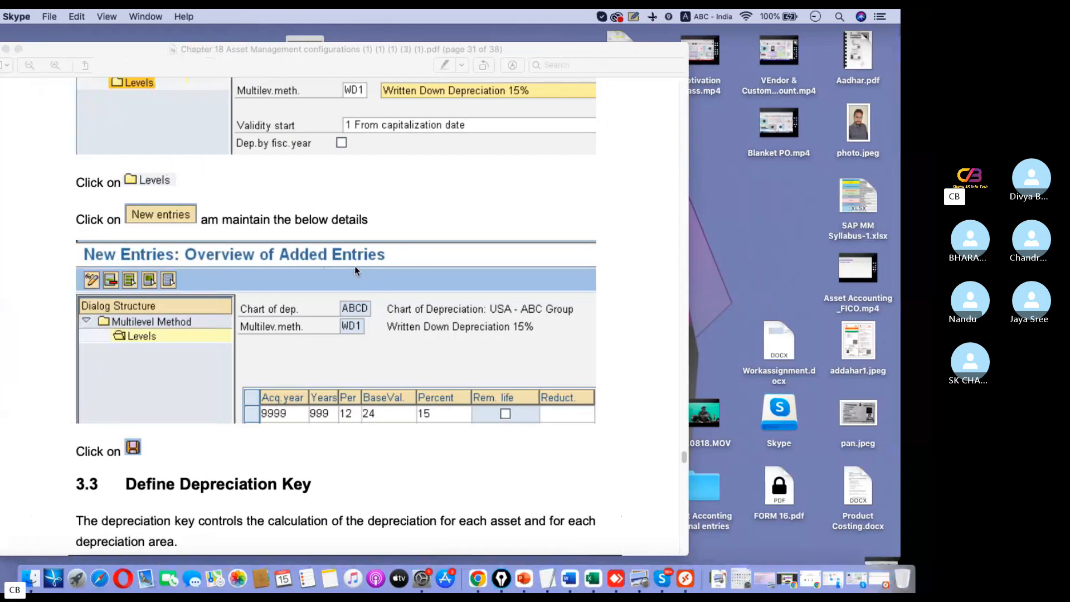
key("ctrl+Right")
type("24")
key("ctrl+Left")
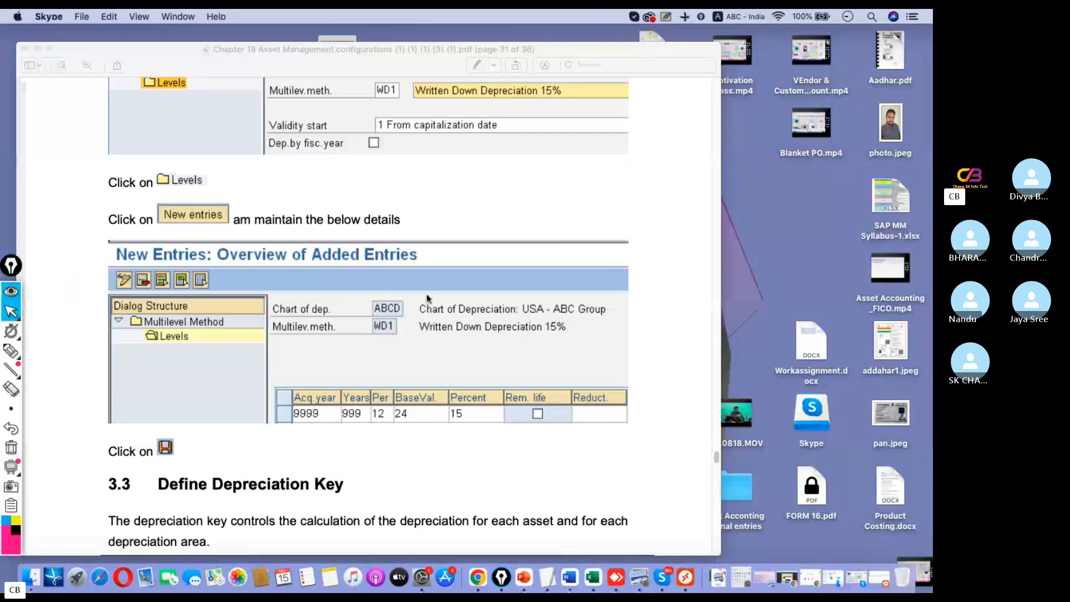
key("ctrl+Right")
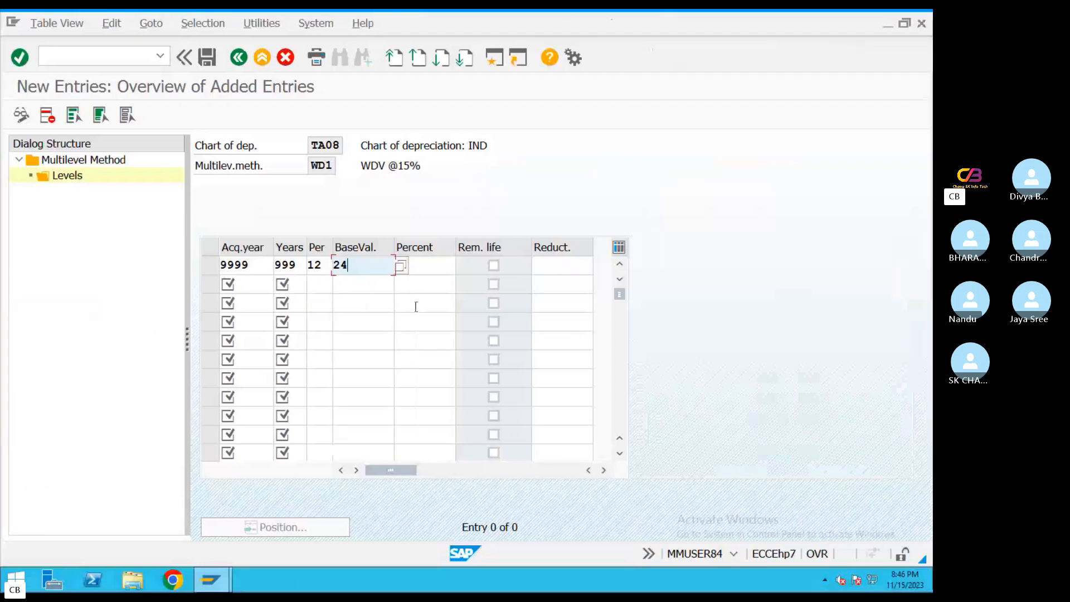
Set the WD1 level's percentage to 15 and save the entry
left_click(417, 268)
type("15")
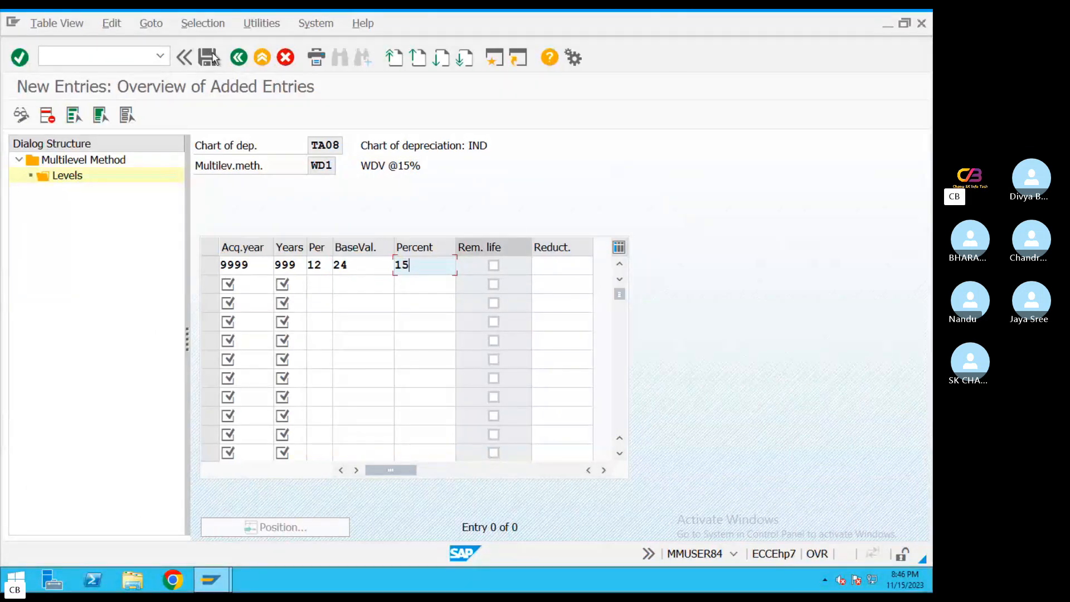
key("ctrl+s")
left_click(277, 309)
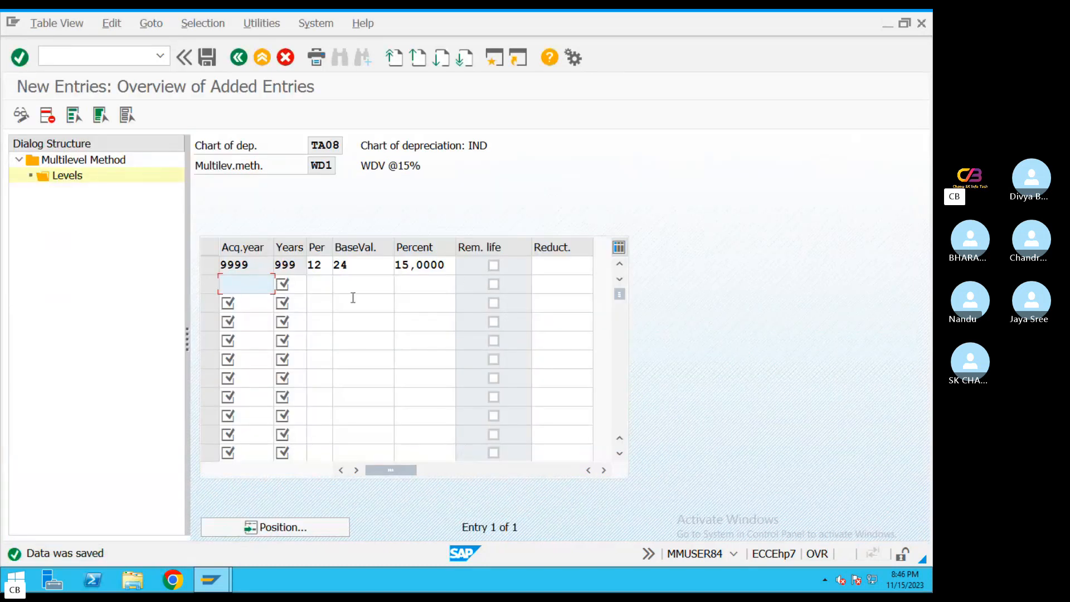
Read the Define Depreciation Key section in the PDF guide and select its transaction code AFAMA
key("ctrl+Left")
scroll(411, 399, "down", 5)
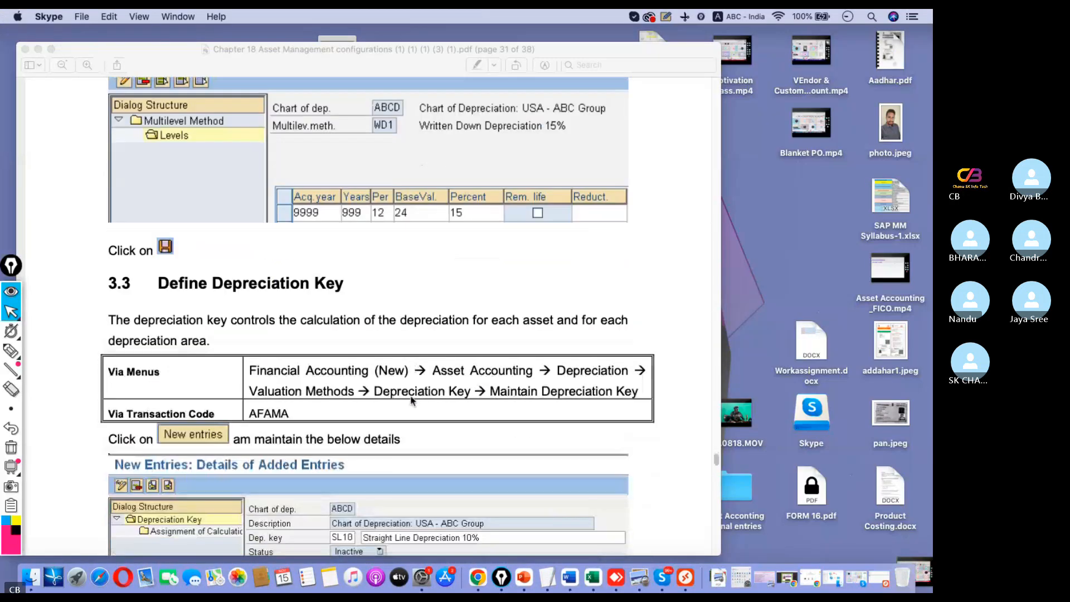
scroll(410, 400, "down", 2)
left_click(122, 268)
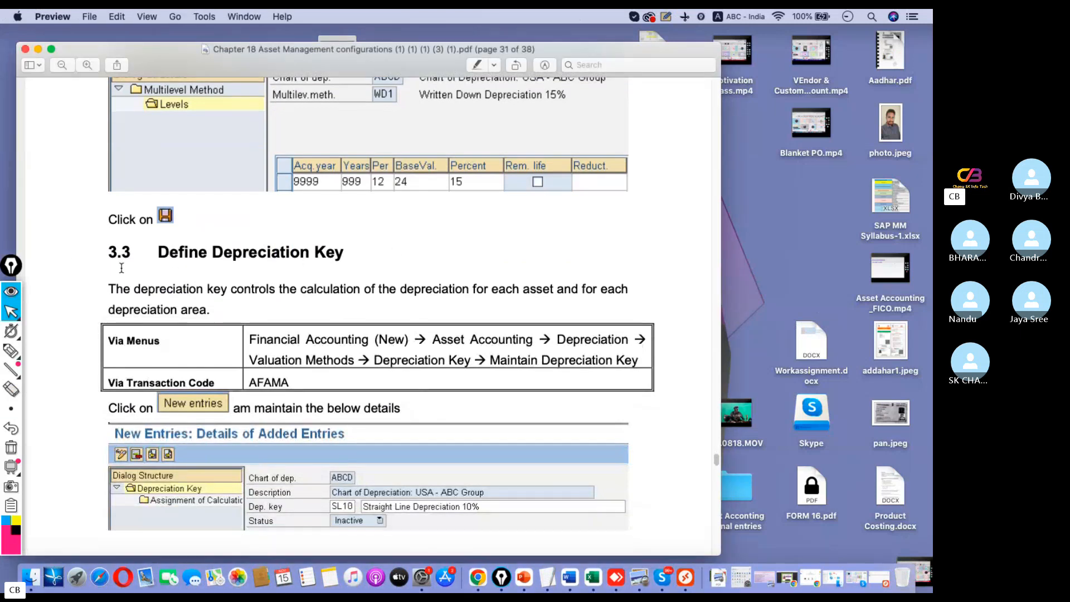
left_click(506, 345)
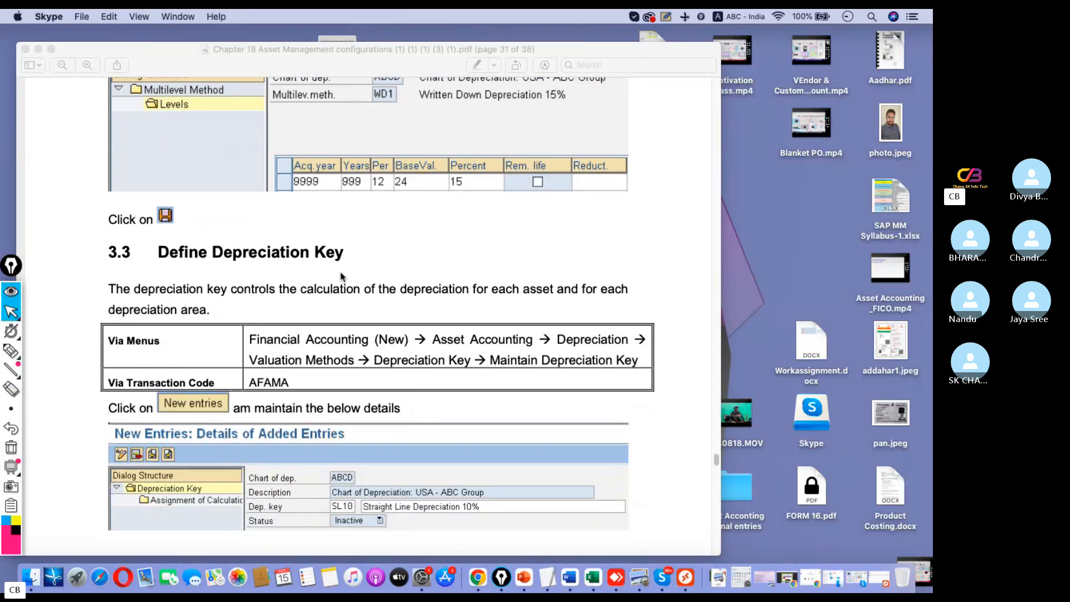
left_click(342, 257)
left_click_drag(300, 388, 229, 379)
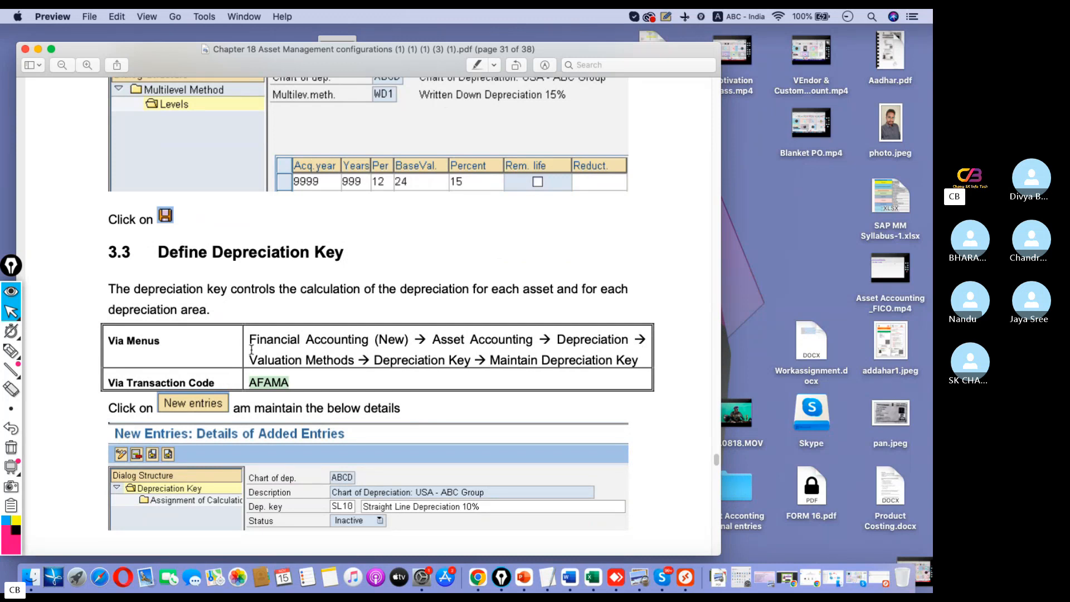
Switch back to SAP, open a new session and run transaction AFAMA
key("super+Tab")
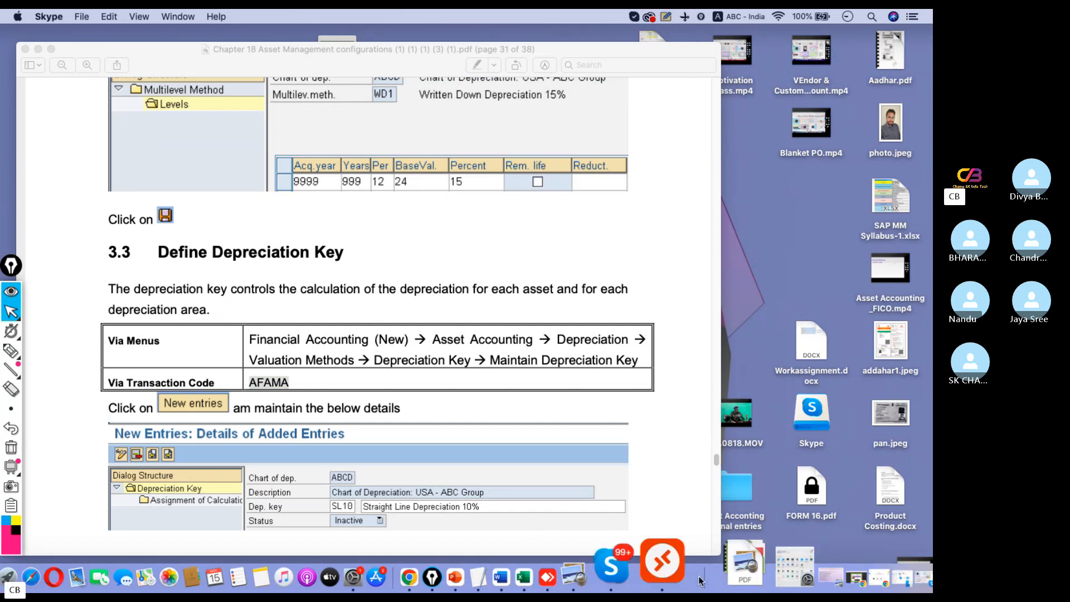
left_click(686, 564)
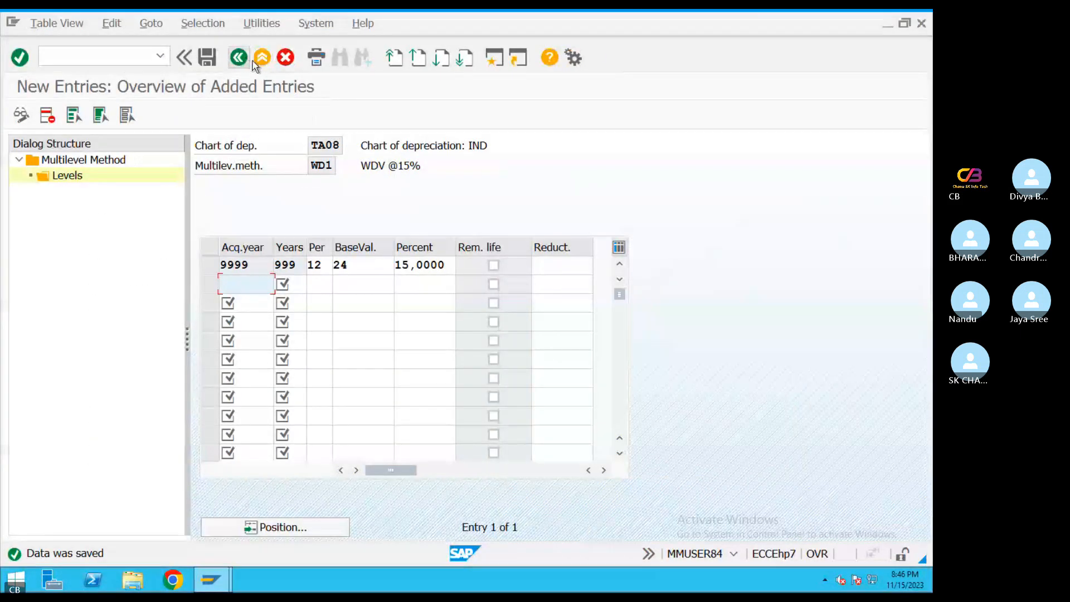
left_click(499, 59)
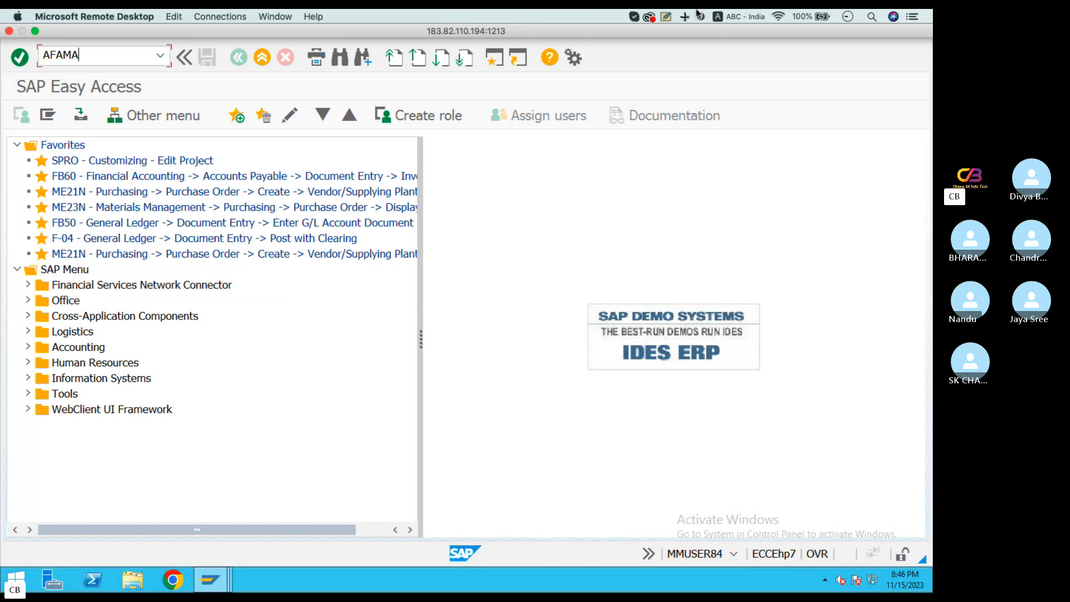
key("Return")
Start a new depreciation key entry and enter the key SL10 as given in the PDF guide
key("ctrl+Left")
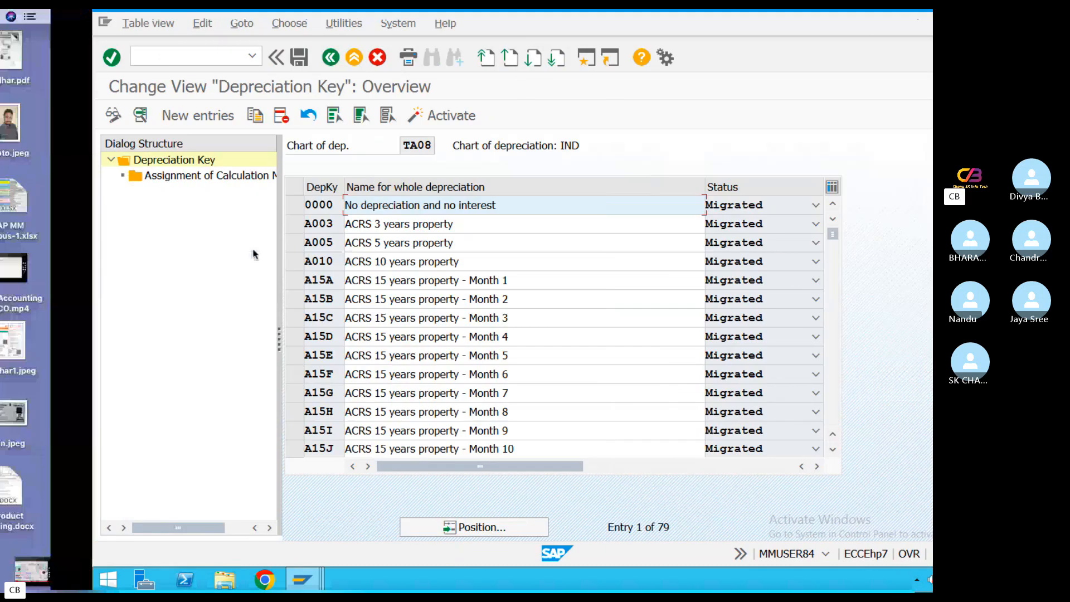
scroll(339, 324, "down", 1)
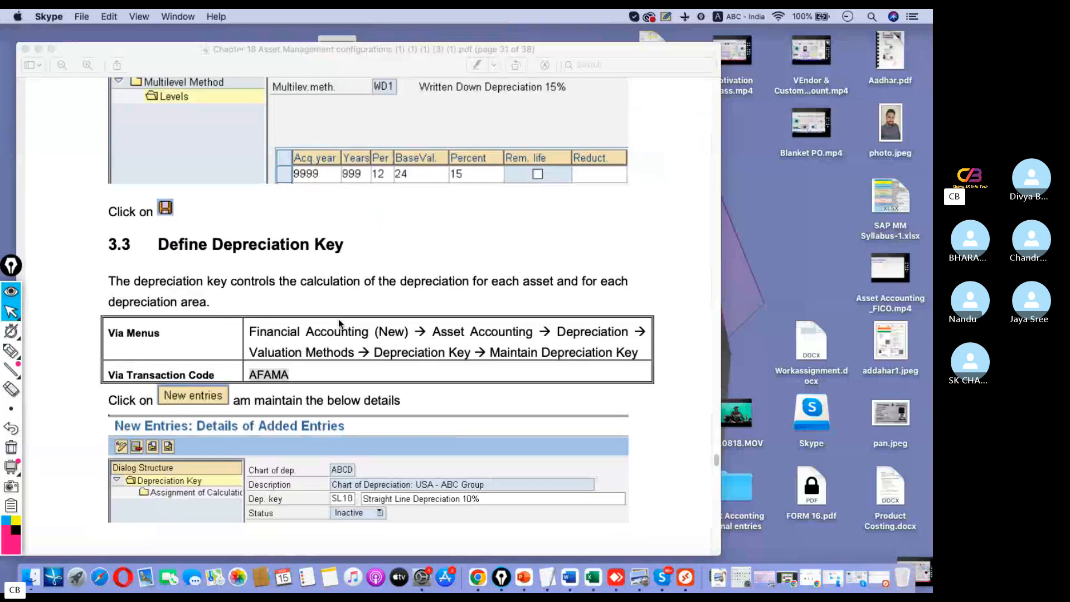
scroll(337, 325, "down", 1)
key("ctrl+Right")
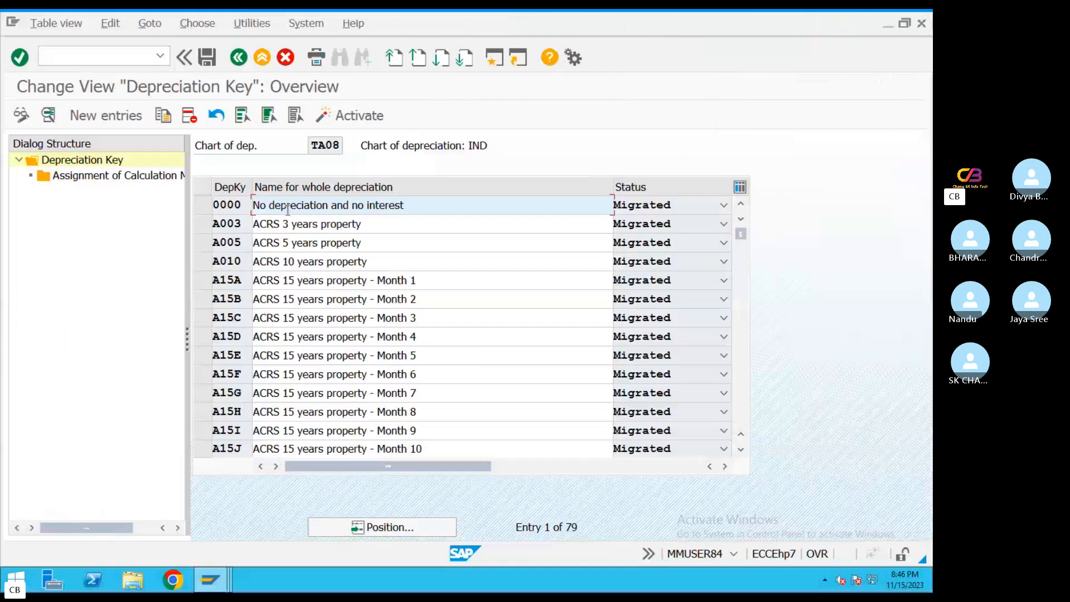
left_click(104, 117)
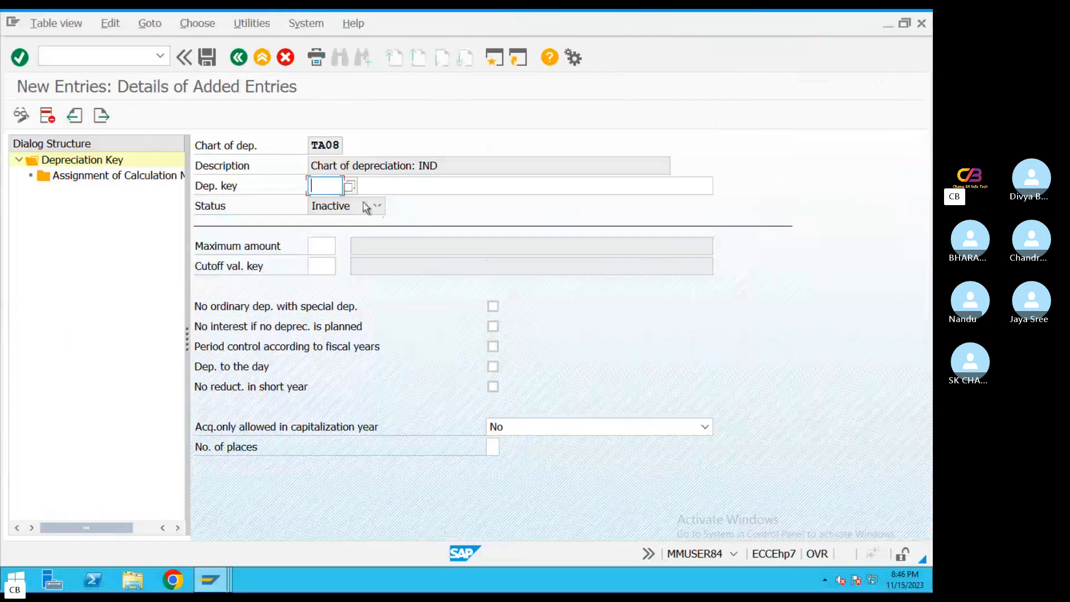
key("ctrl+Left")
scroll(379, 388, "down", 2)
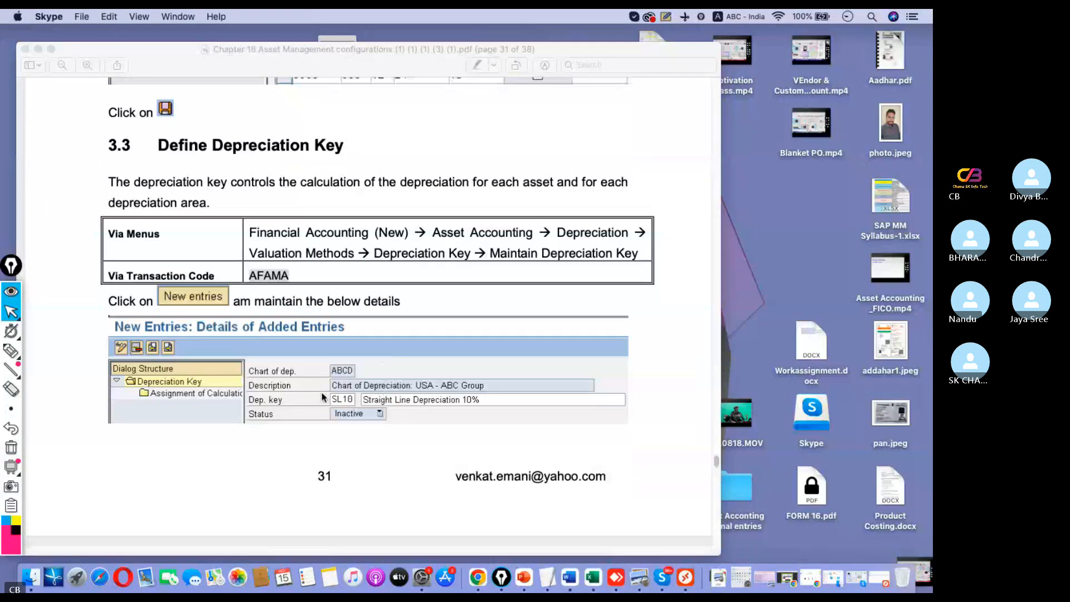
key("ctrl+Right")
type("s")
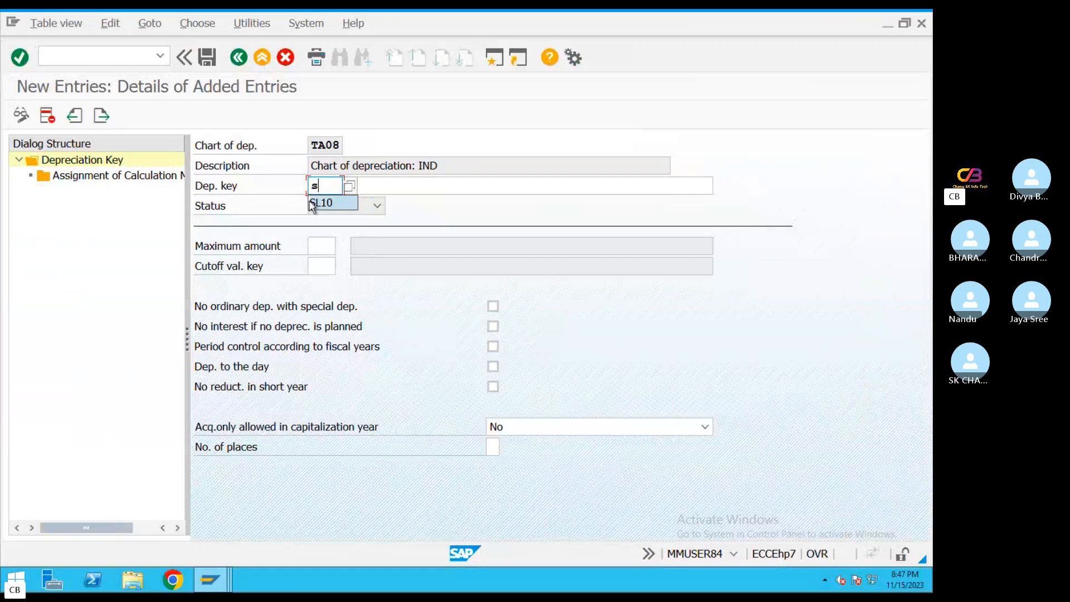
left_click(329, 203)
Describe depreciation key SL10 as "Straightline method", comparing the entry with the PDF guide
left_click(397, 184)
key("ctrl+Left")
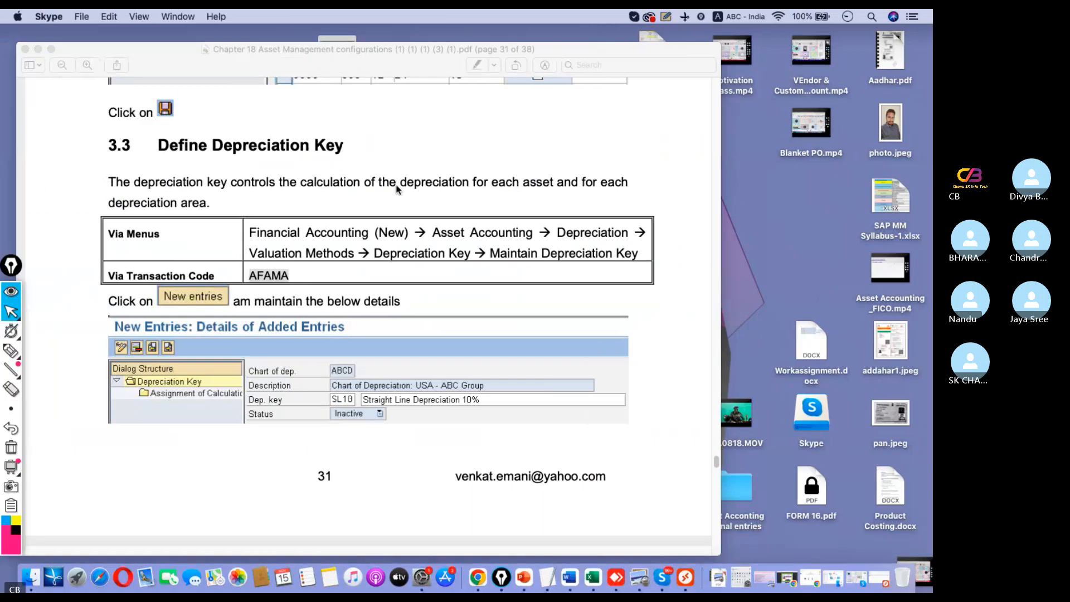
key("ctrl+Right")
type("sL")
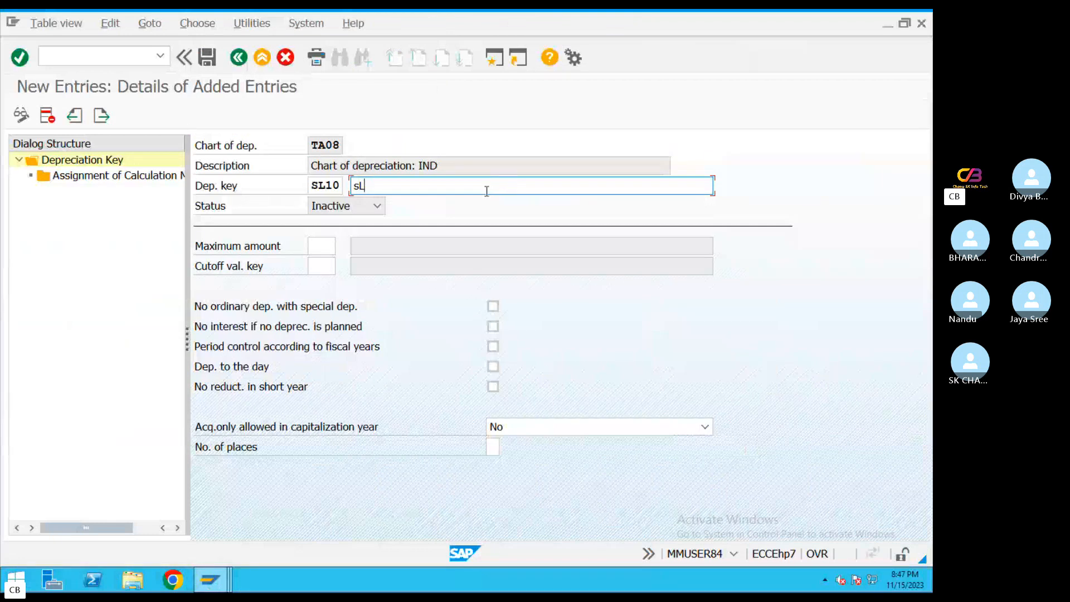
left_click(446, 205)
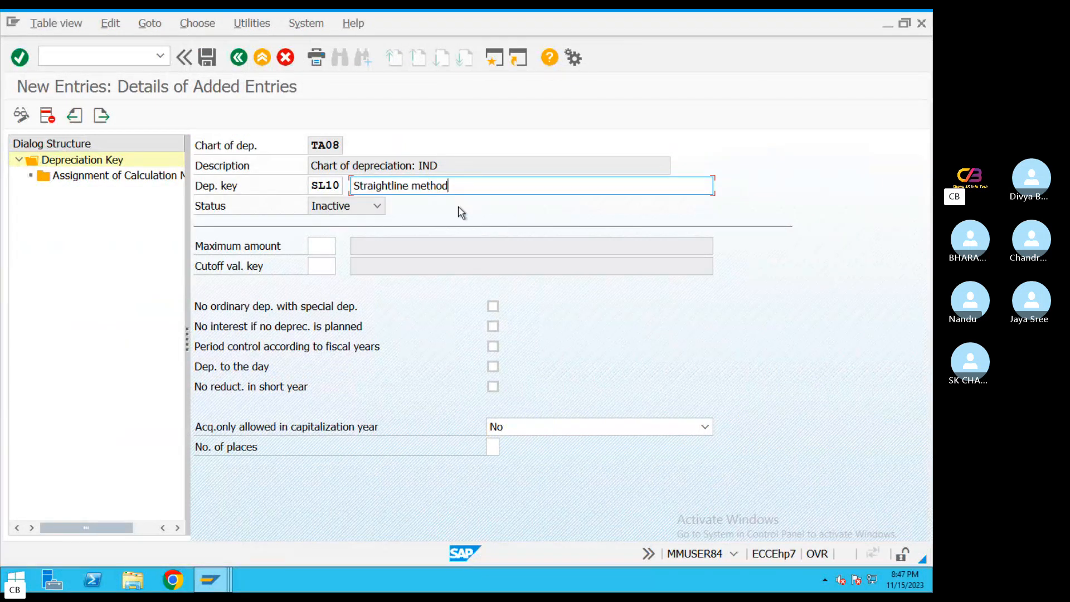
key("ctrl+Left")
key("ctrl+Right")
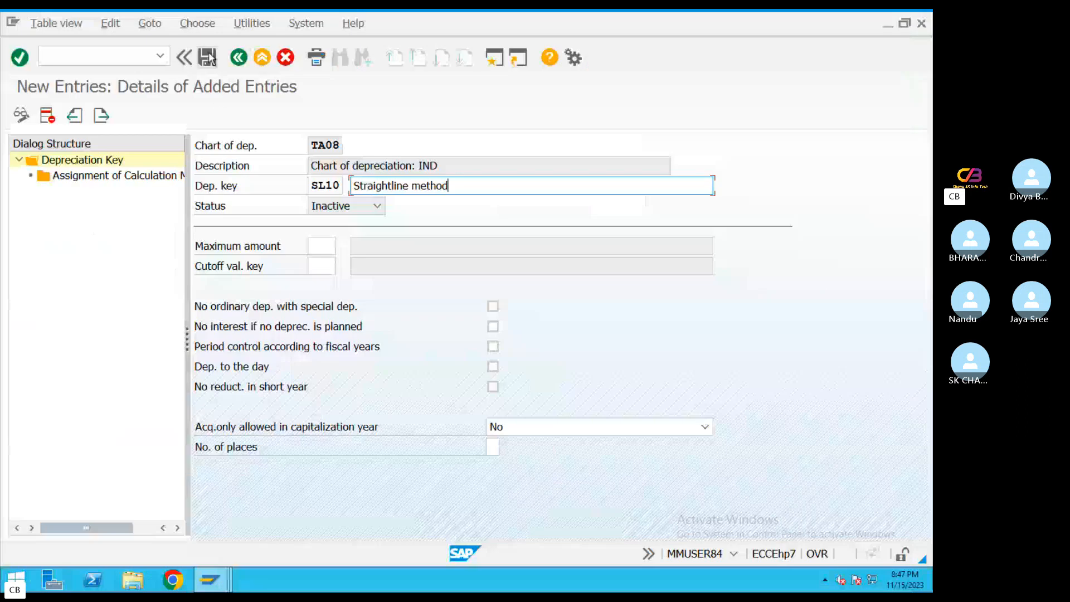
left_click(208, 57)
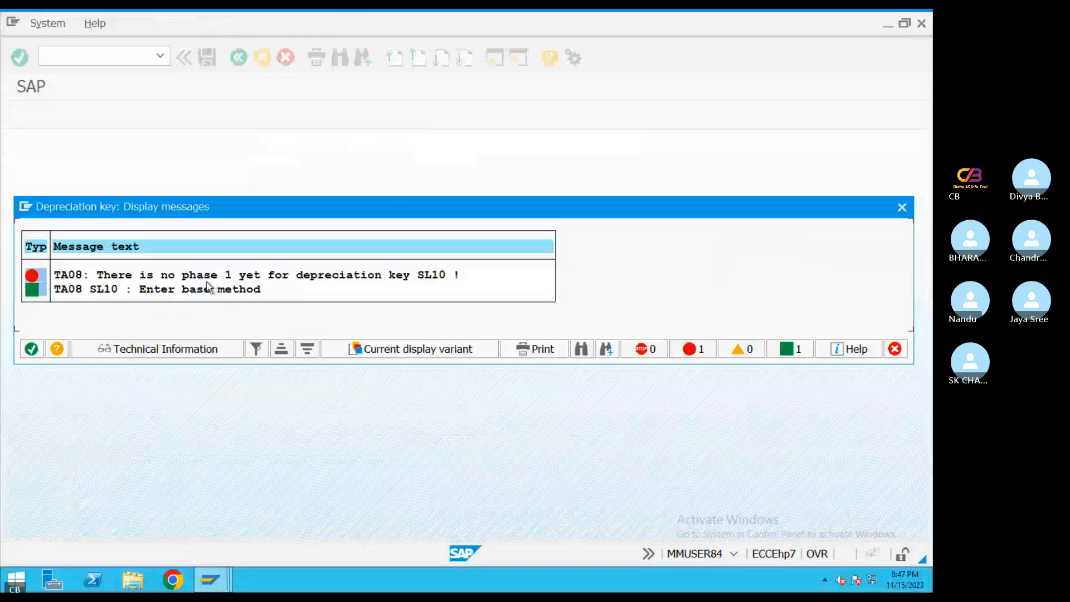
left_click(902, 207)
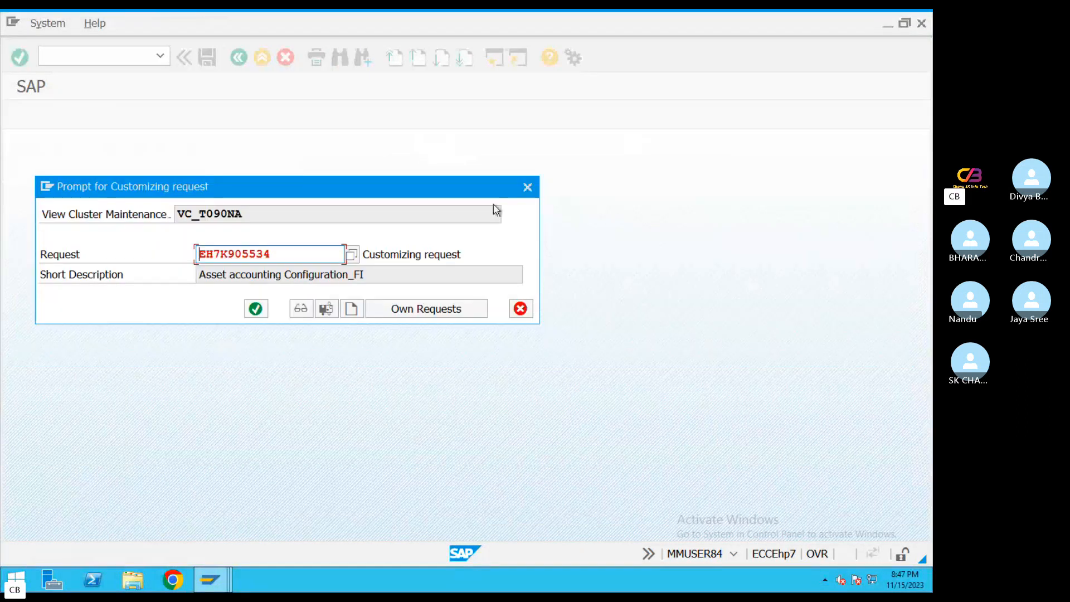
left_click(527, 188)
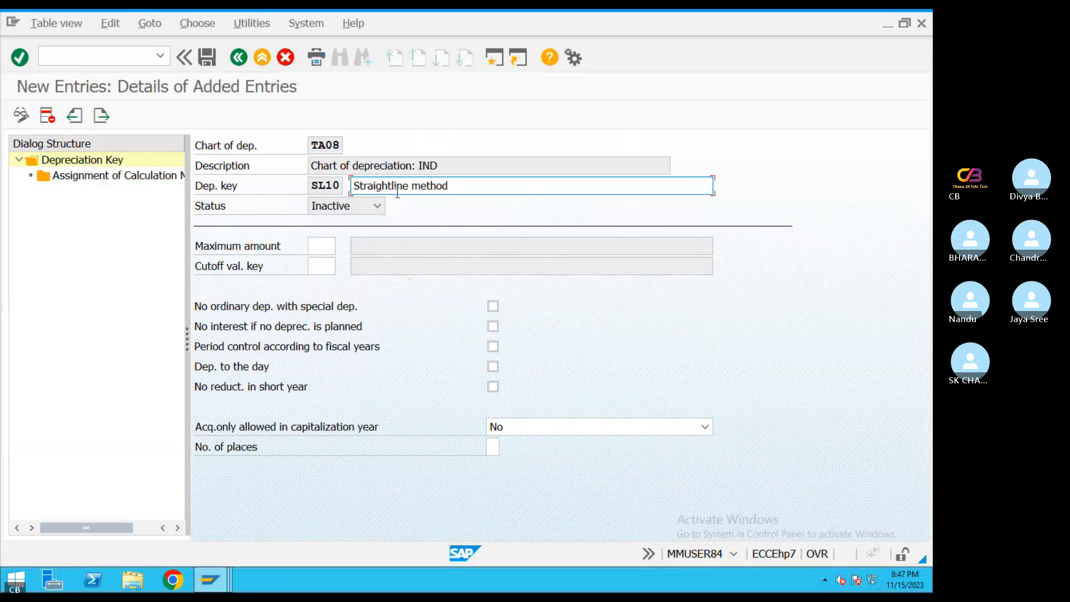
Check the PDF guide and start a new calculation methods assignment for depreciation key SL10
key("ctrl+Left")
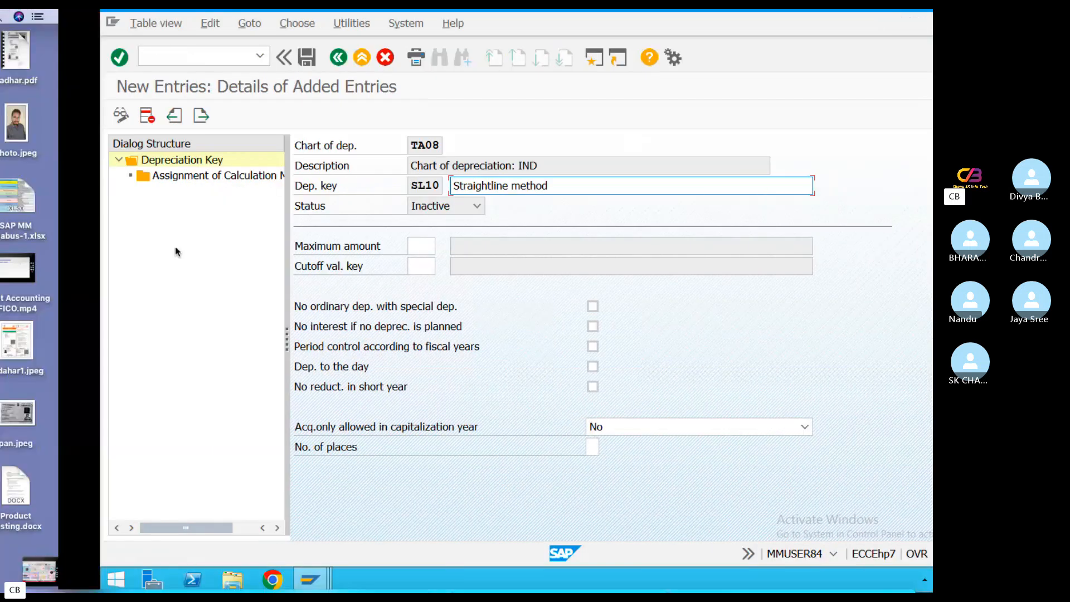
scroll(422, 356, "down", 7)
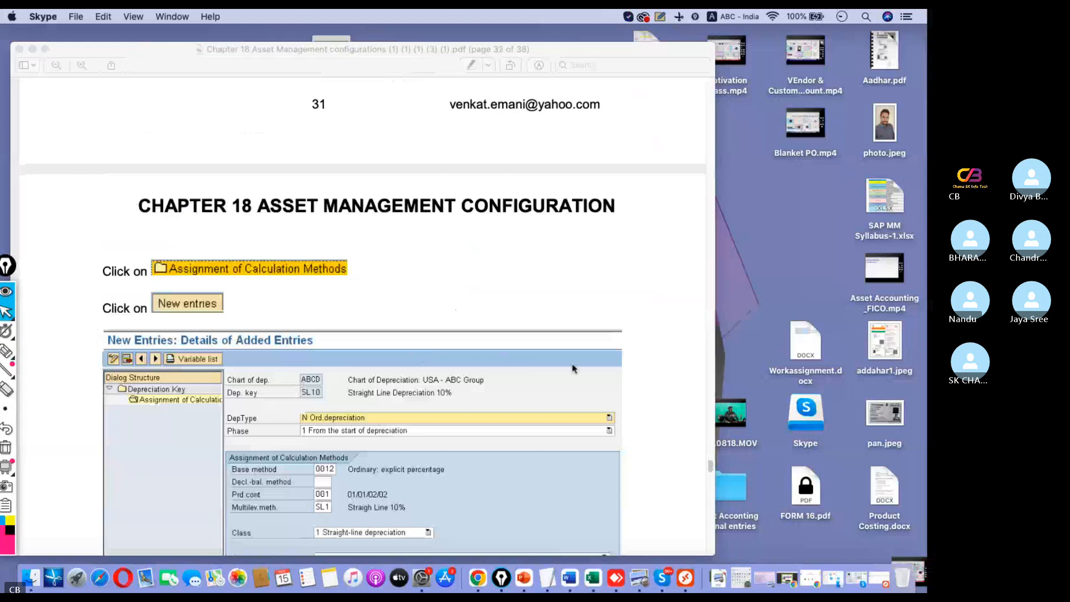
key("ctrl+Right")
double_click(134, 176)
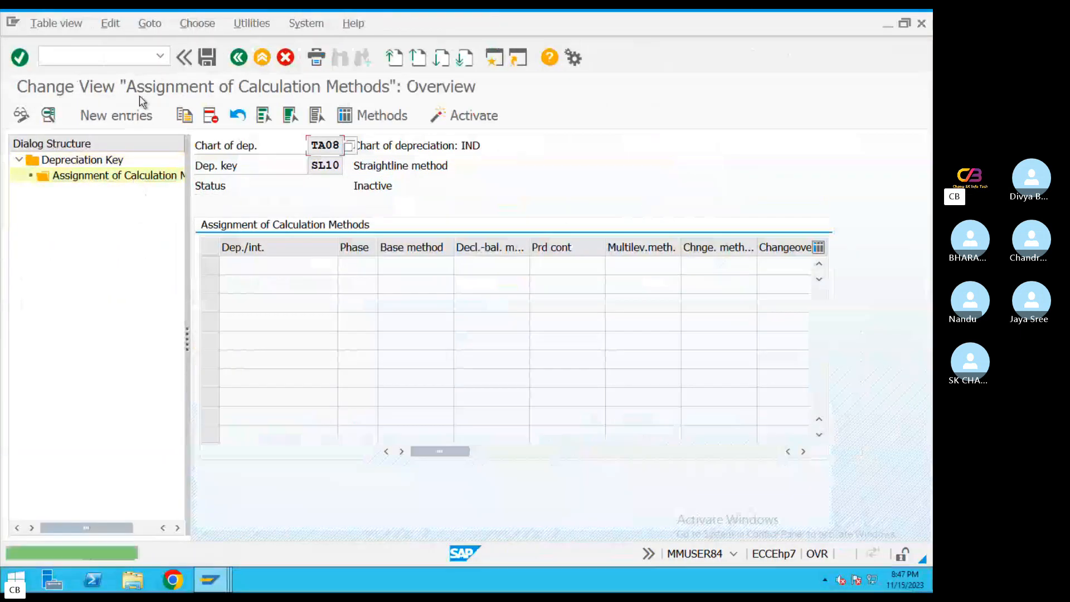
left_click(116, 115)
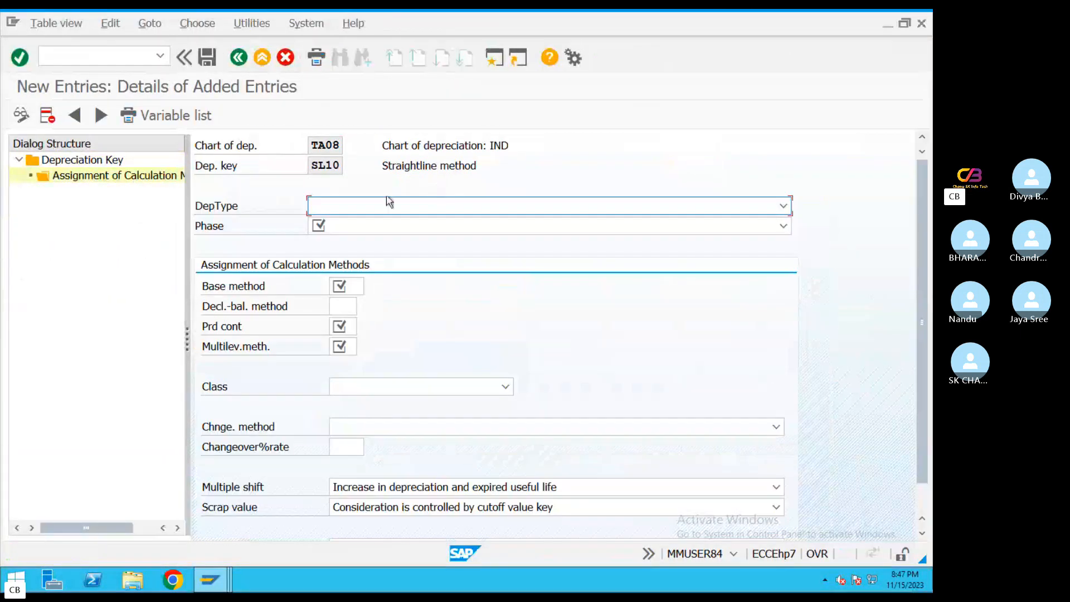
Set SL10's depreciation type to Ord.depreciation and its phase to From the start of depreciation
left_click(422, 209)
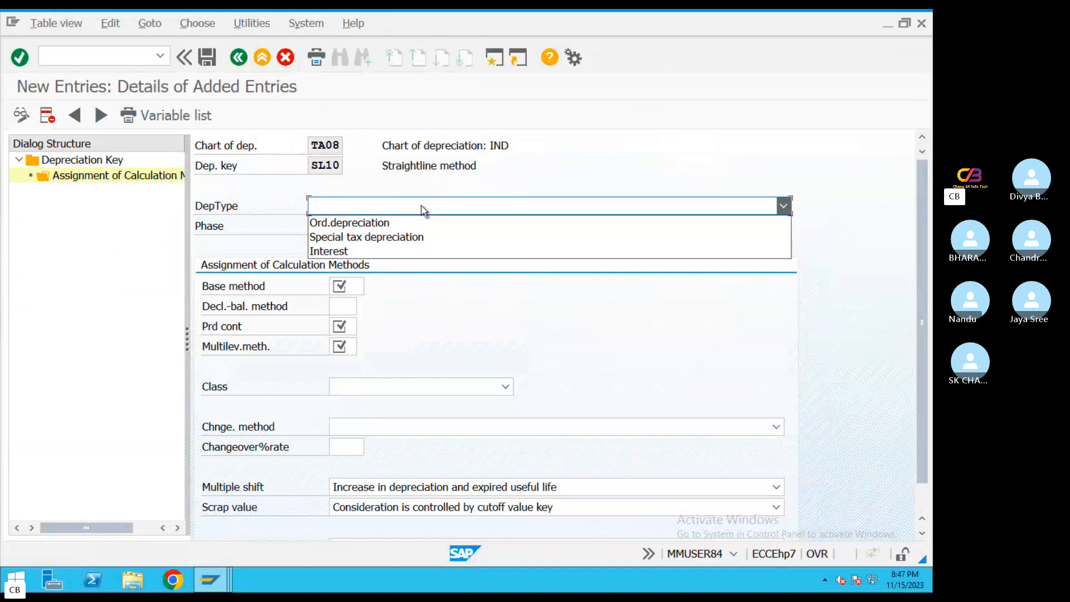
left_click(368, 223)
left_click(370, 227)
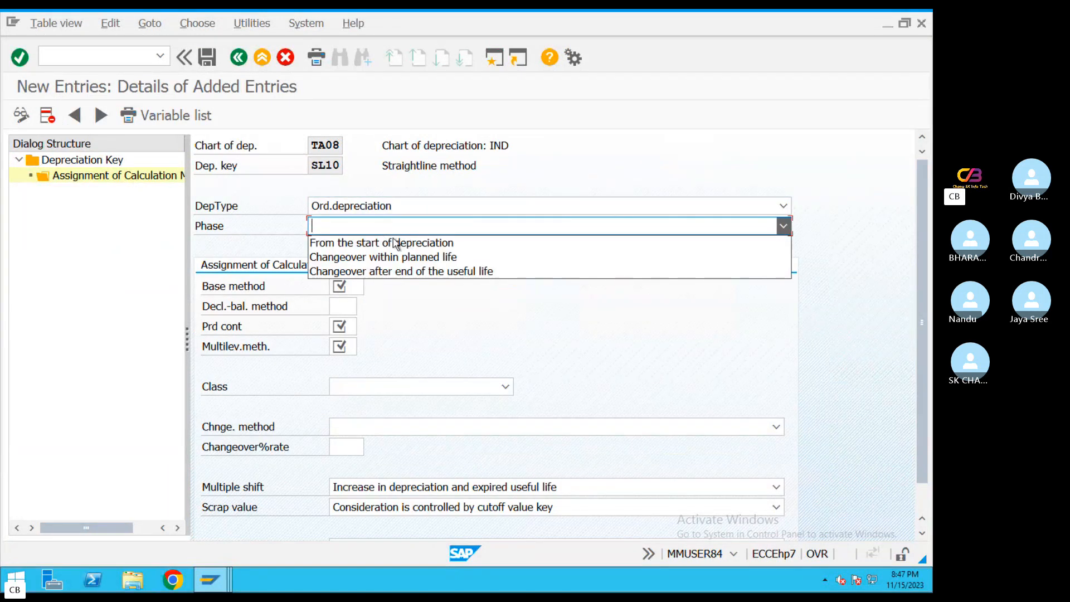
left_click(367, 246)
Look up the base method in the PDF guide and assign 0012, Ordinary: explicit percentage, to SL10
key("ctrl+Left")
scroll(429, 319, "down", 4)
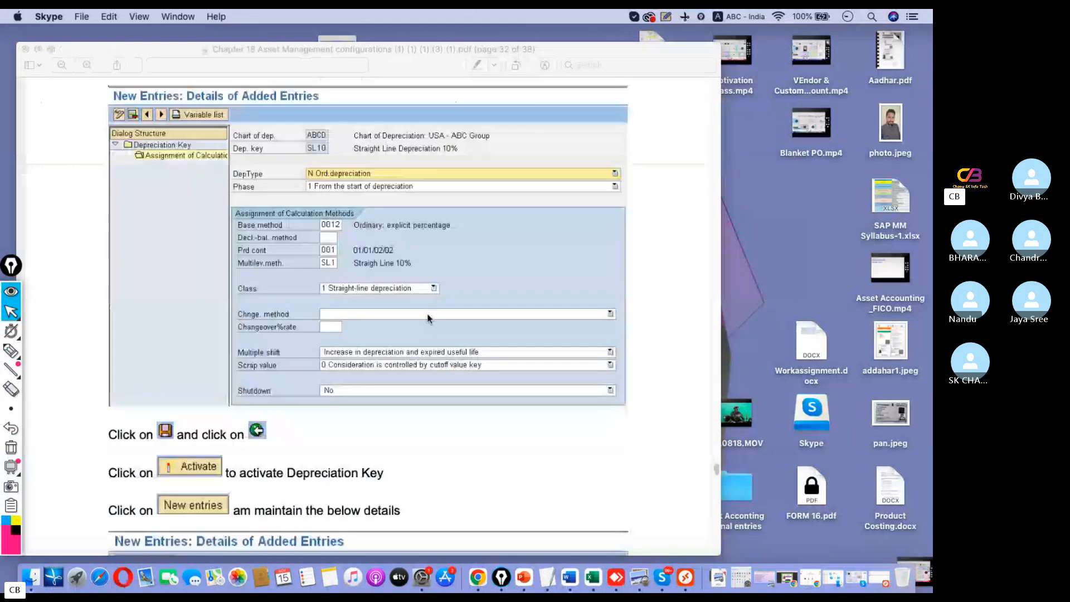
scroll(428, 318, "down", 3)
scroll(423, 296, "up", 1)
key("ctrl+Right")
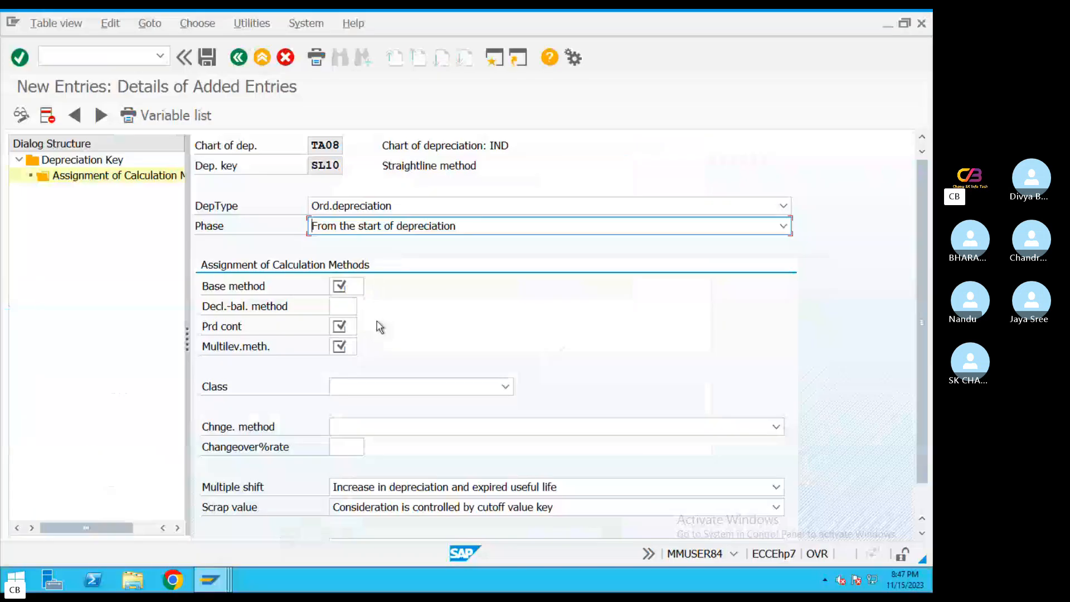
left_click(352, 287)
left_click(369, 286)
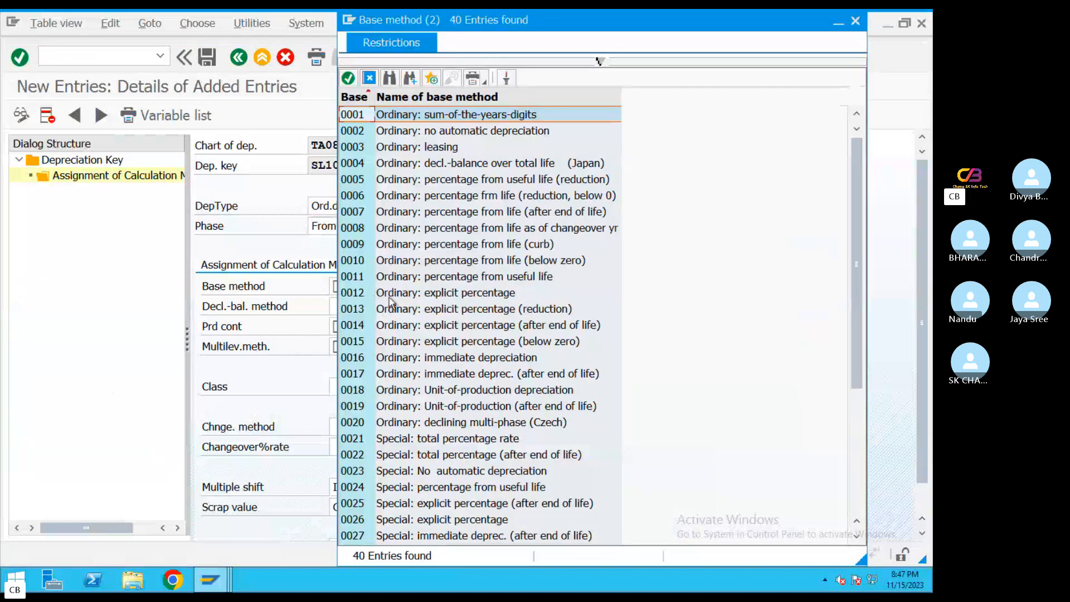
double_click(390, 296)
left_click_drag(375, 290, 382, 291)
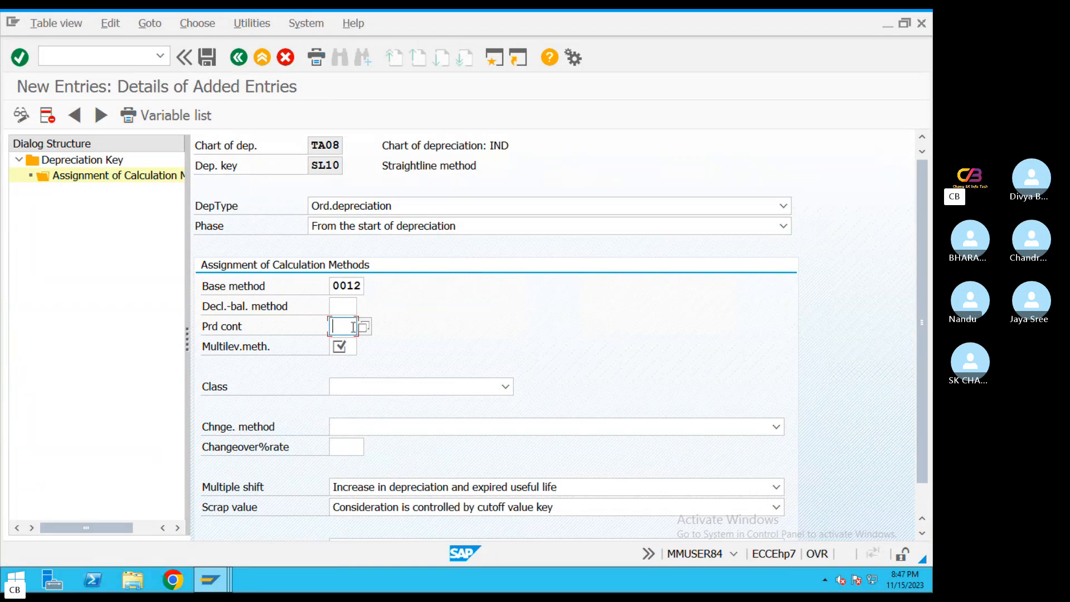
Following the PDF guide, assign period control 001, multi-level method SL1 and class Straight-line depreciation to SL10
key("ctrl+Left")
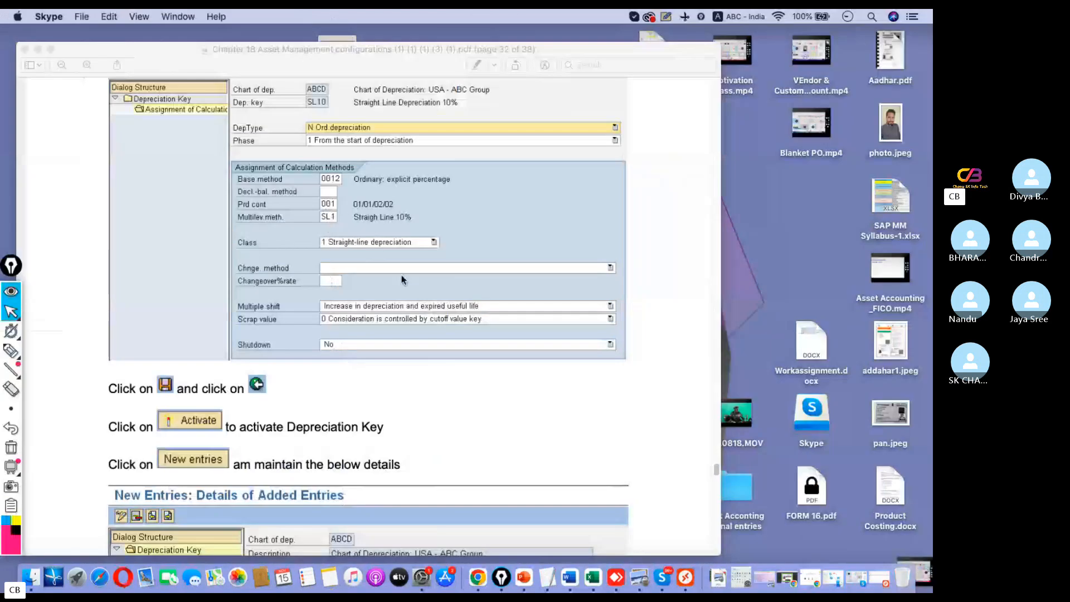
key("ctrl+Right")
type("001")
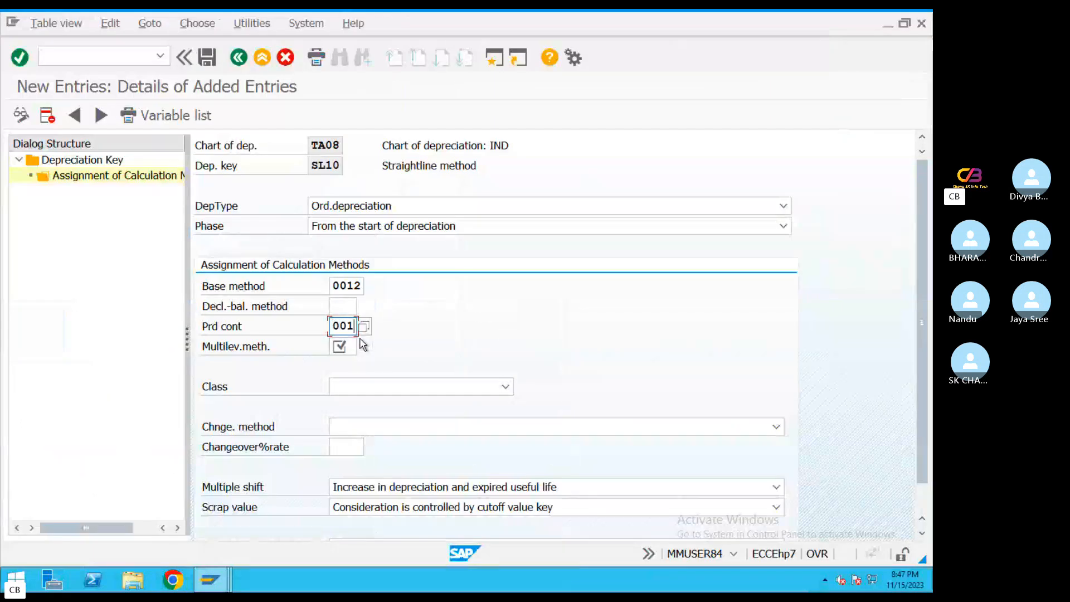
left_click(351, 349)
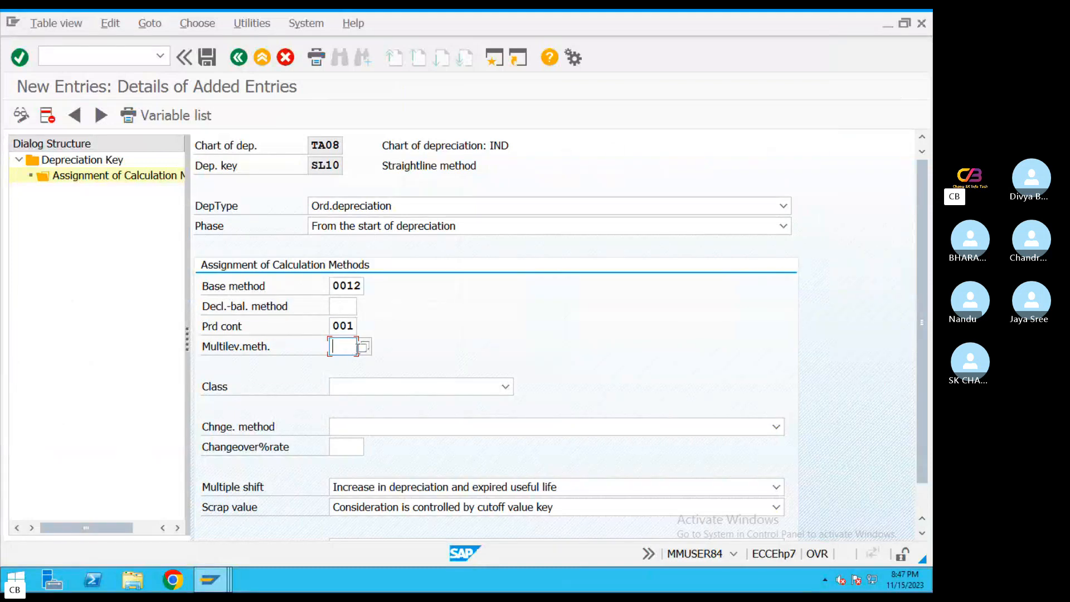
type("SL1")
left_click(483, 390)
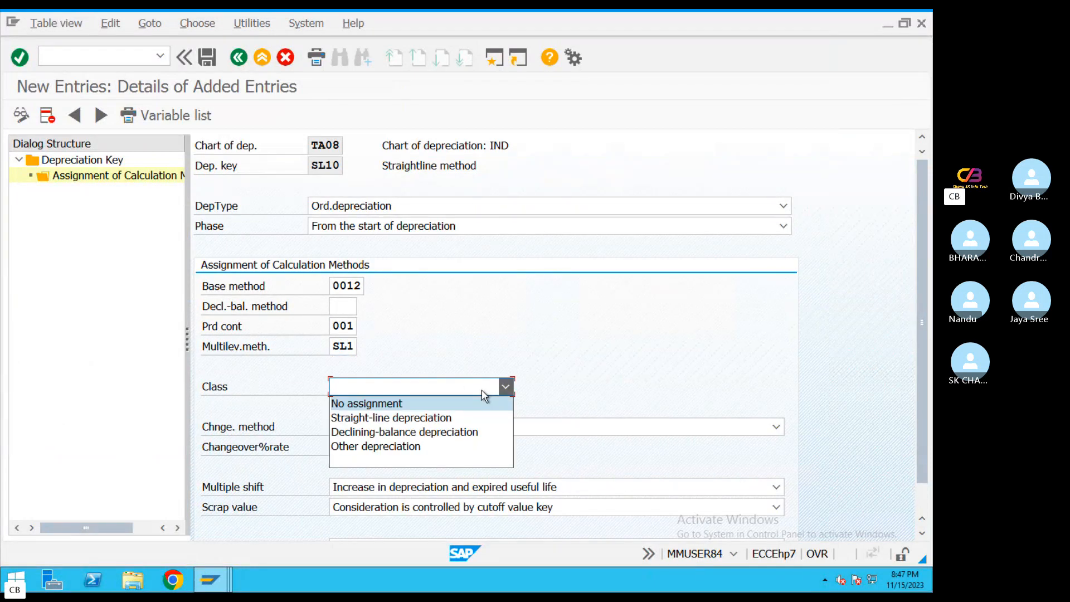
left_click(411, 418)
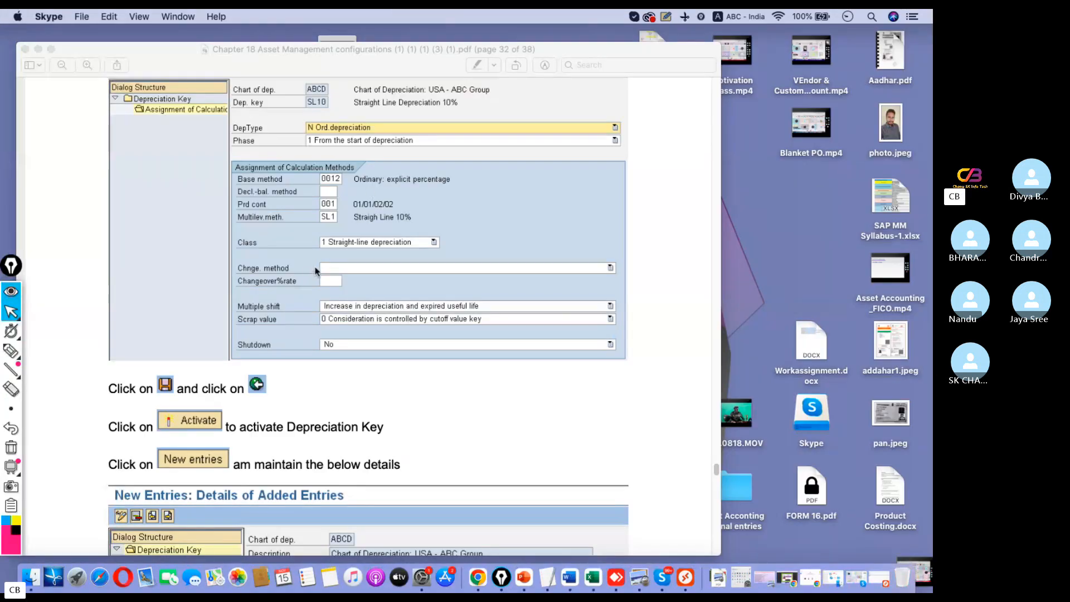
Save the SL10 calculation methods under the Asset accounting Configuration_FI customizing request, accepting the message about treatment after useful life
key("ctrl+Right")
left_click(208, 57)
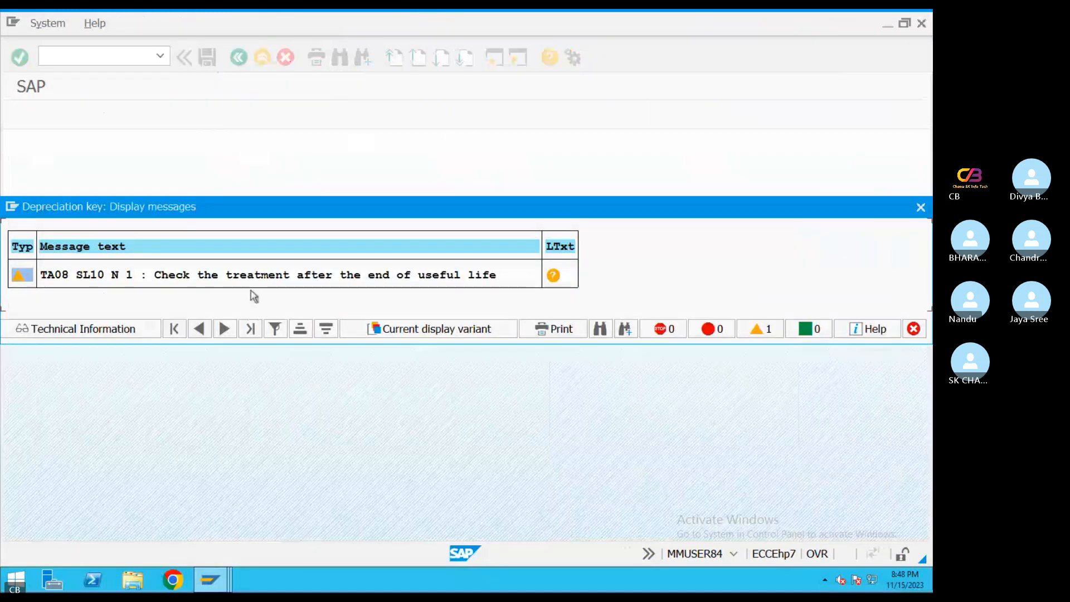
key("Return")
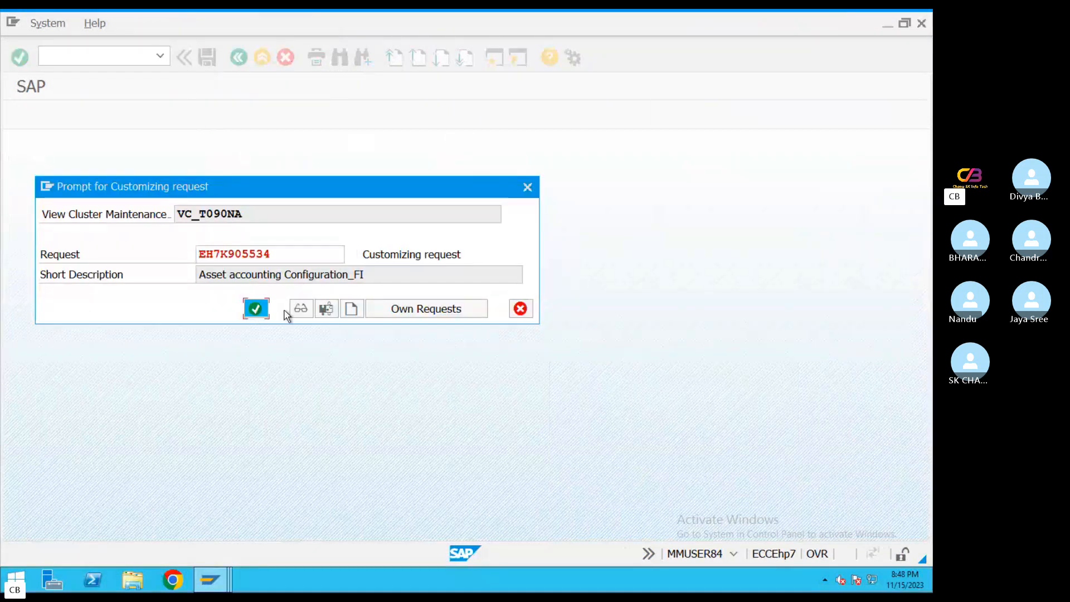
left_click(255, 307)
Return from the SL10 calculation methods to the depreciation key overview of chart TA08
left_click(238, 58)
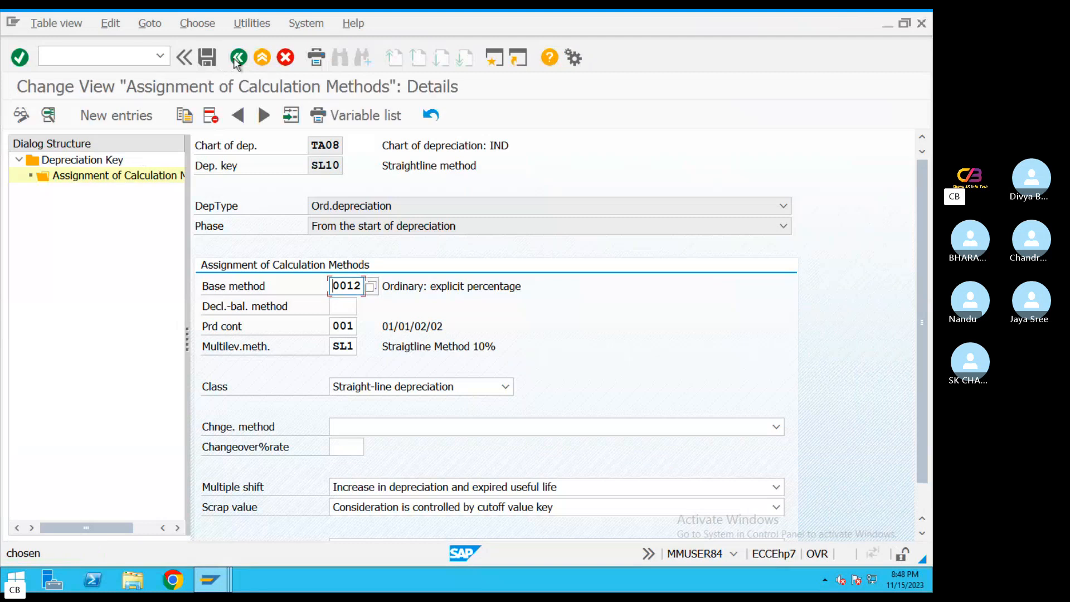
left_click(238, 58)
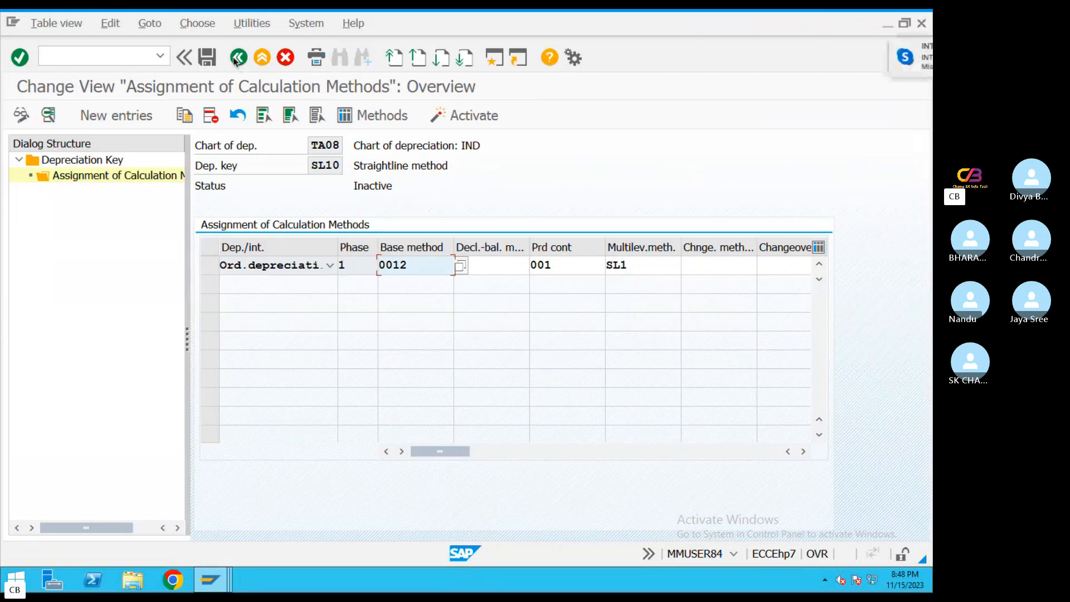
left_click(238, 58)
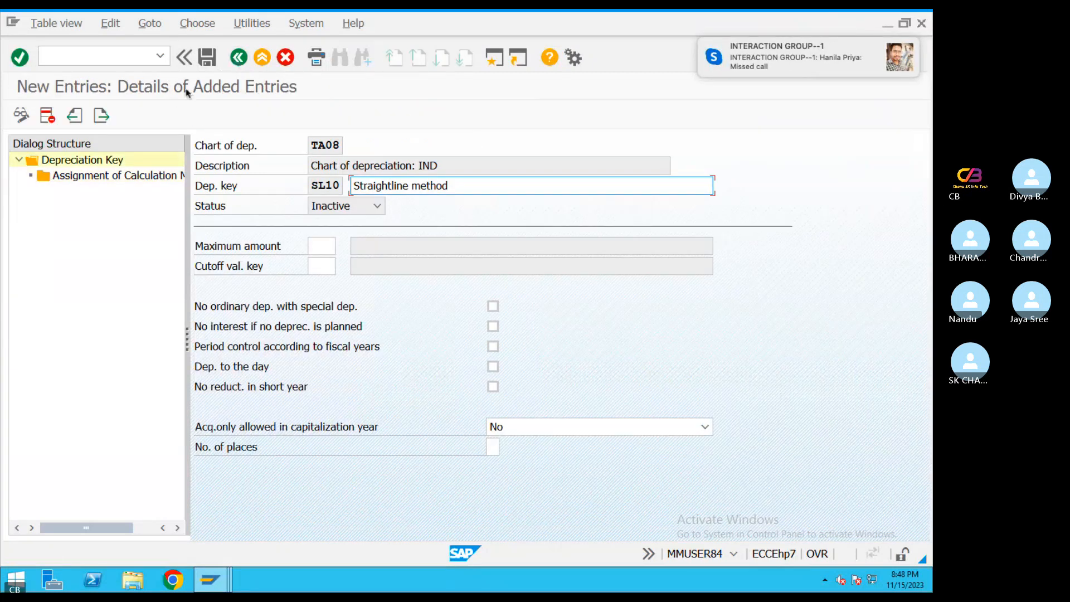
left_click(238, 58)
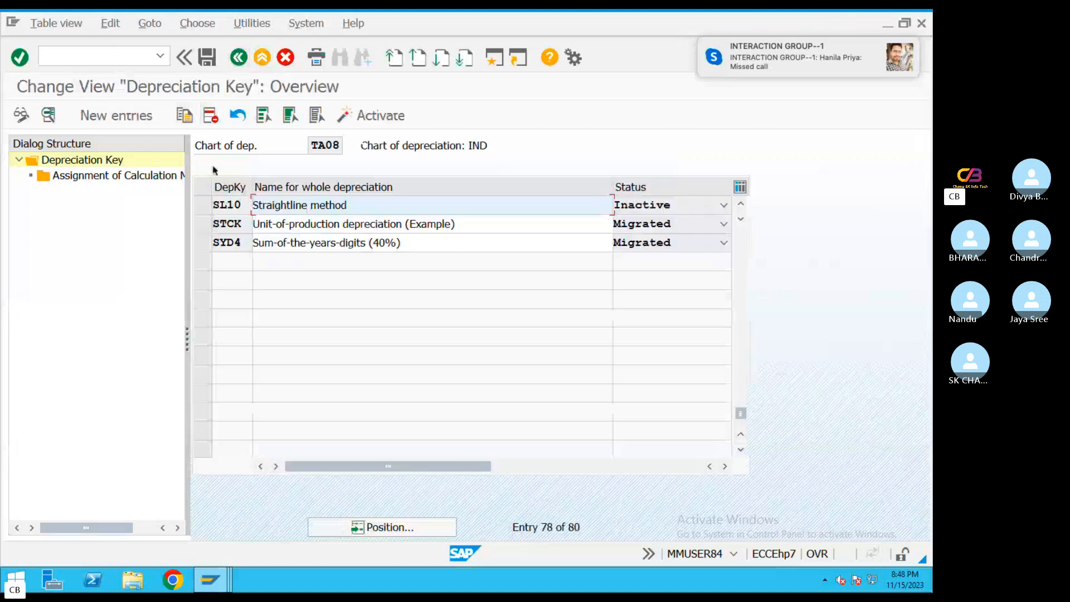
left_click(243, 202)
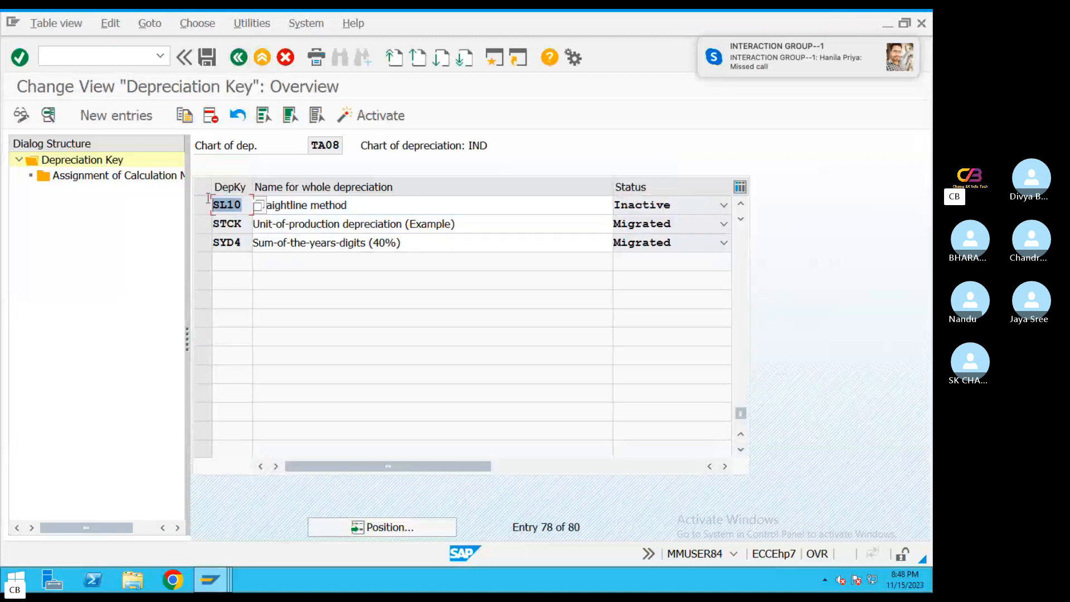
Create a new depreciation key WD15 as given in the PDF guide and describe it as "WDV Method"
left_click(129, 120)
key("ctrl+Left")
scroll(418, 368, "down", 4)
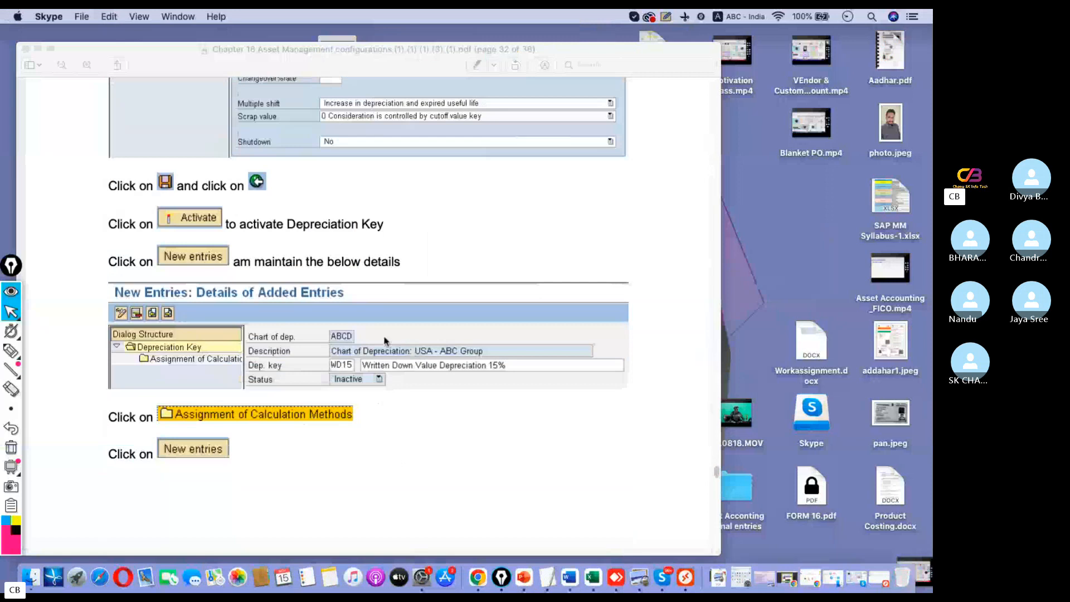
key("ctrl+Right")
left_click(323, 186)
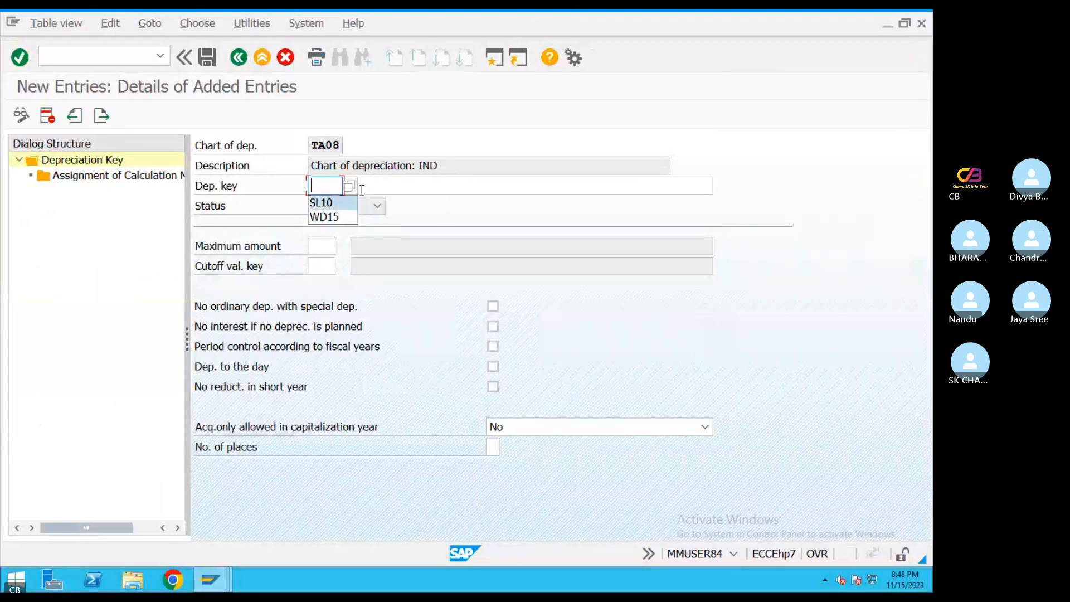
left_click(333, 217)
left_click(406, 187)
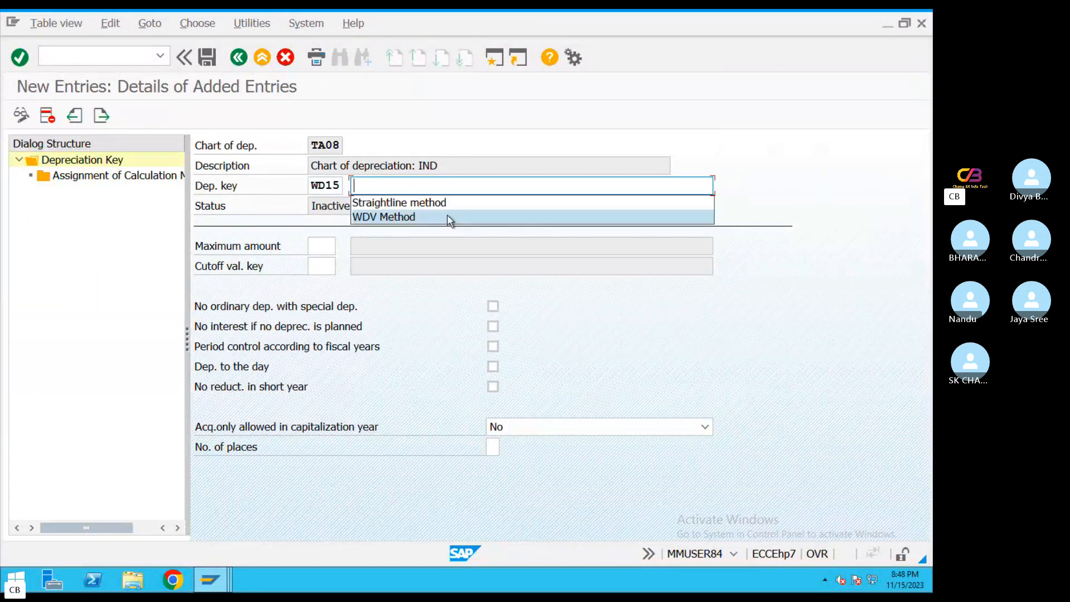
left_click(415, 216)
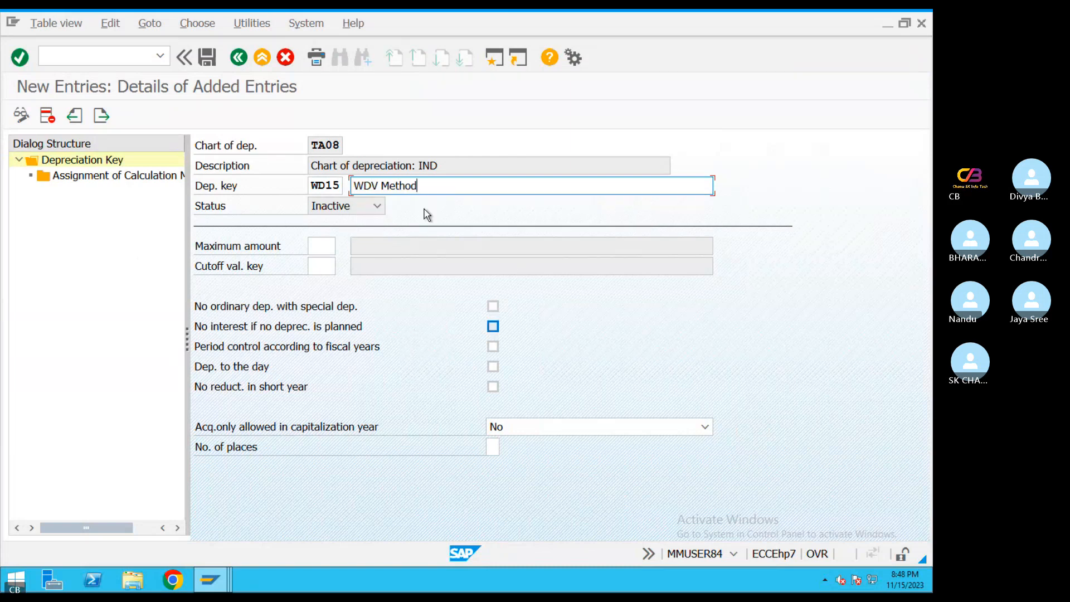
Start a calculation methods assignment for WD15 with type Ord.depreciation and phase From the start of depreciation
double_click(111, 176)
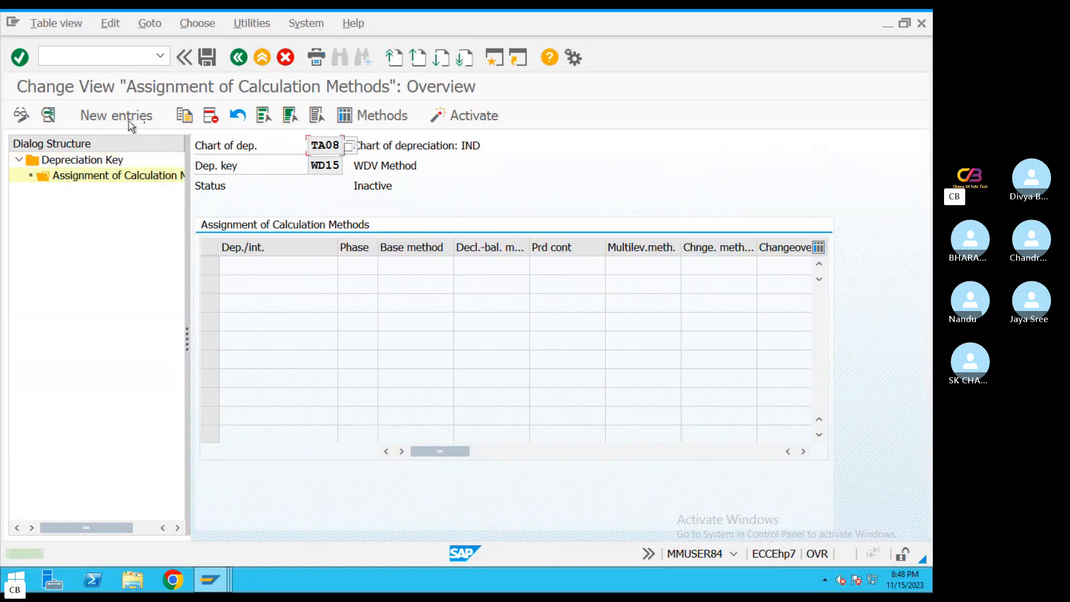
left_click(130, 117)
left_click(385, 206)
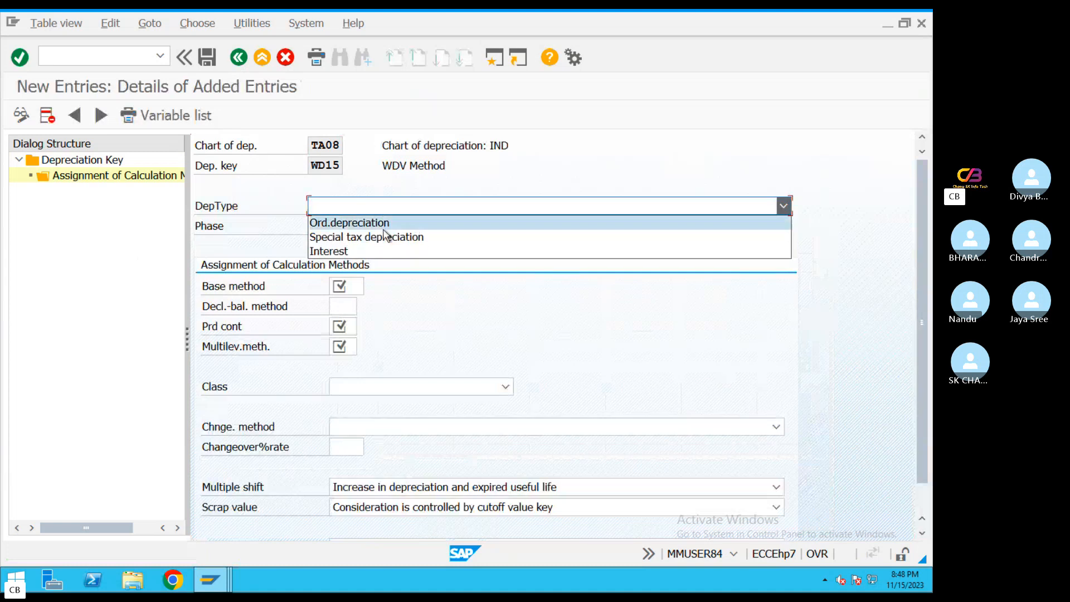
left_click(360, 224)
left_click(394, 228)
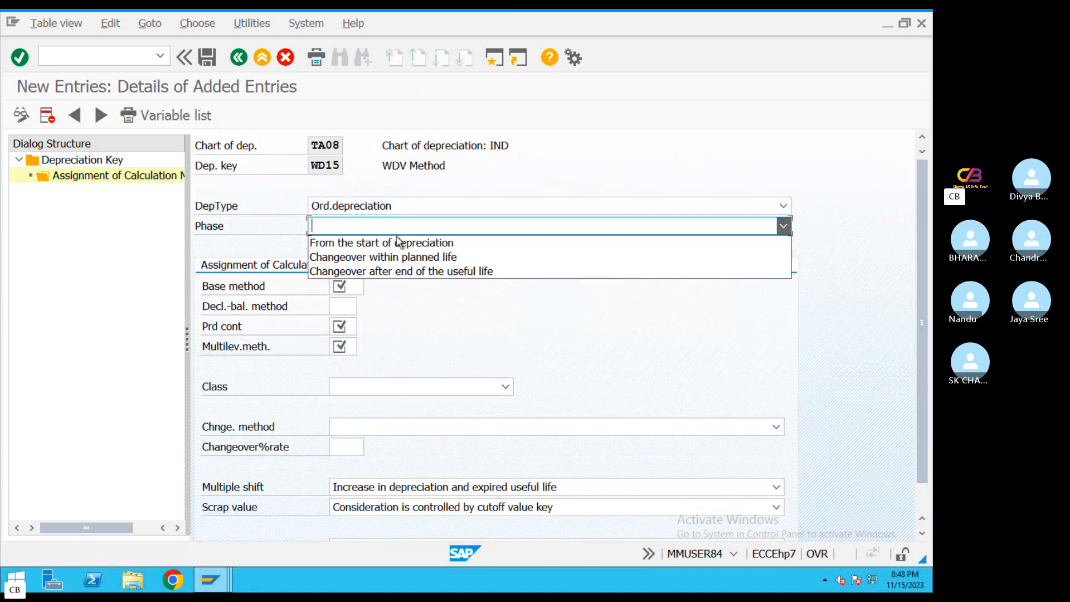
left_click(397, 242)
Assign base method 0012, period control 001 and multi-level method WD1 to depreciation key WD15
left_click(366, 288)
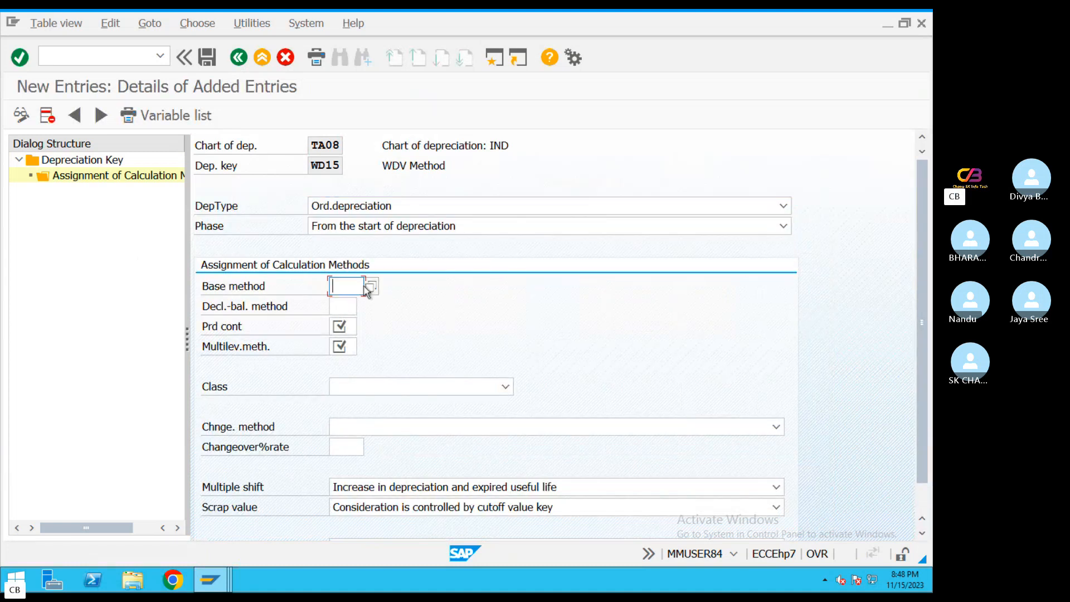
left_click(357, 306)
left_click(354, 327)
left_click(342, 342)
left_click(341, 346)
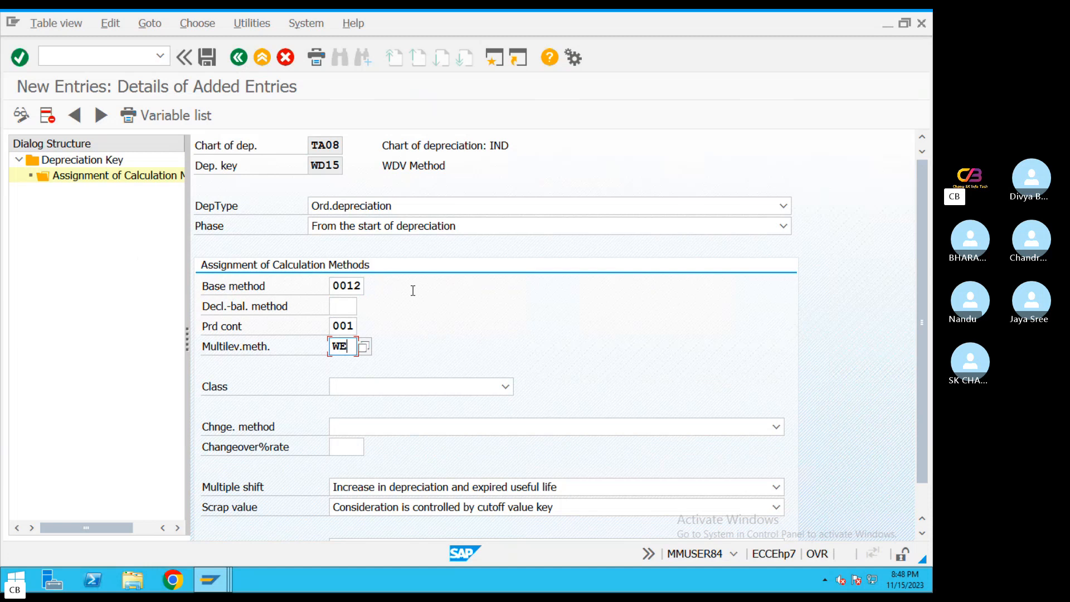
Look up the class in the PDF guide and set WD15's class to Declining-balance depreciation
key("ctrl+Left")
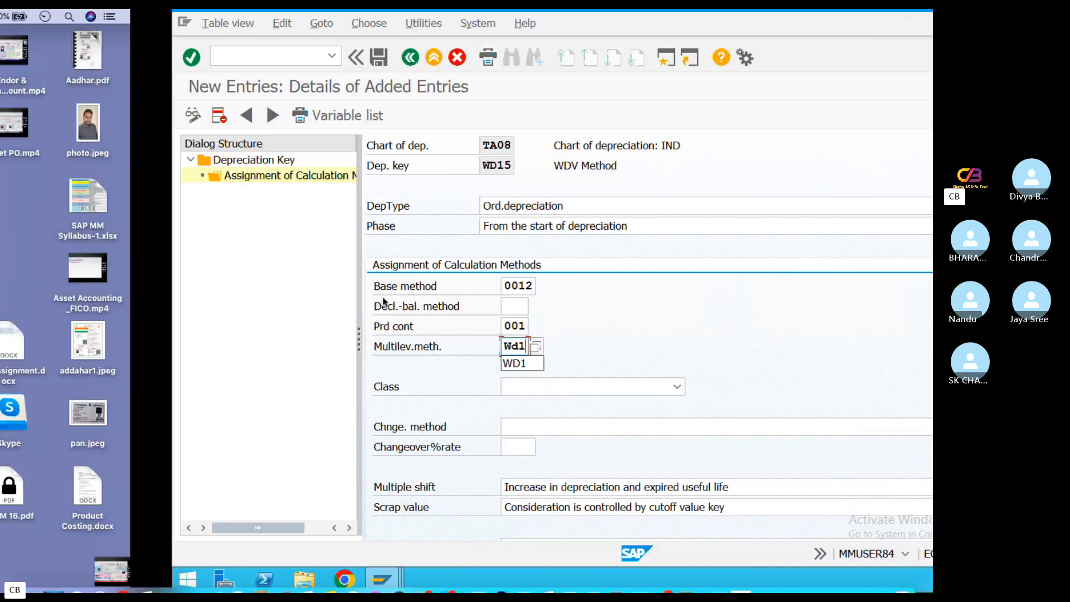
scroll(392, 336, "down", 10)
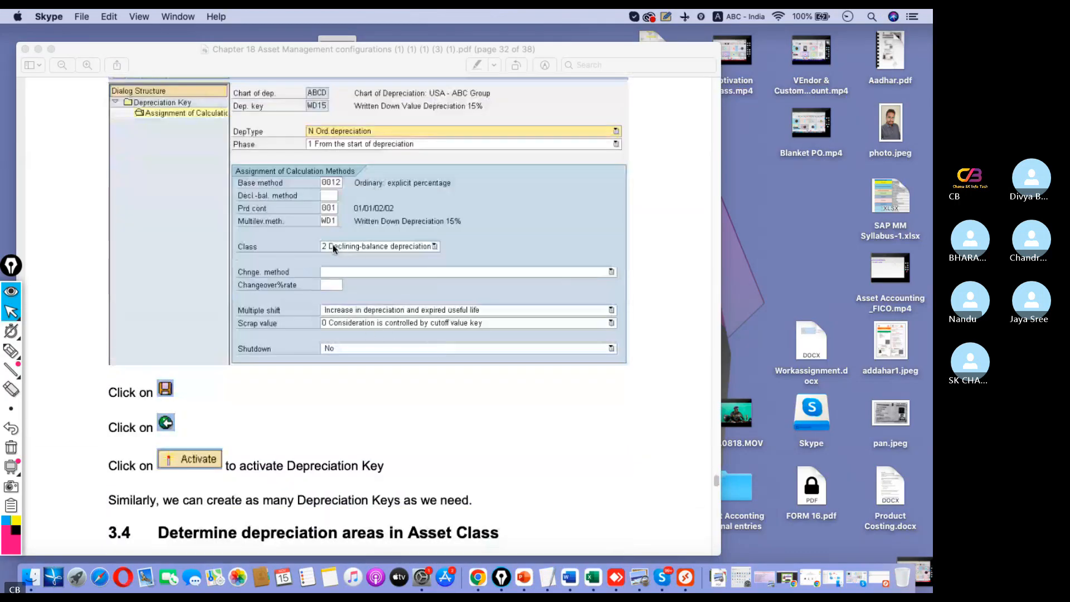
key("ctrl+Right")
left_click(506, 386)
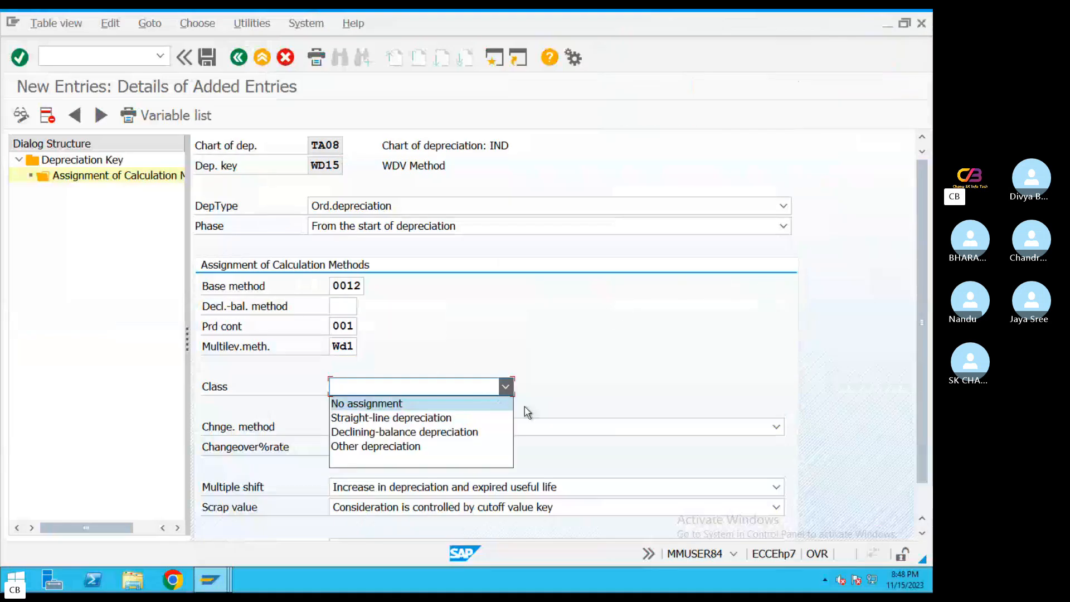
left_click(387, 432)
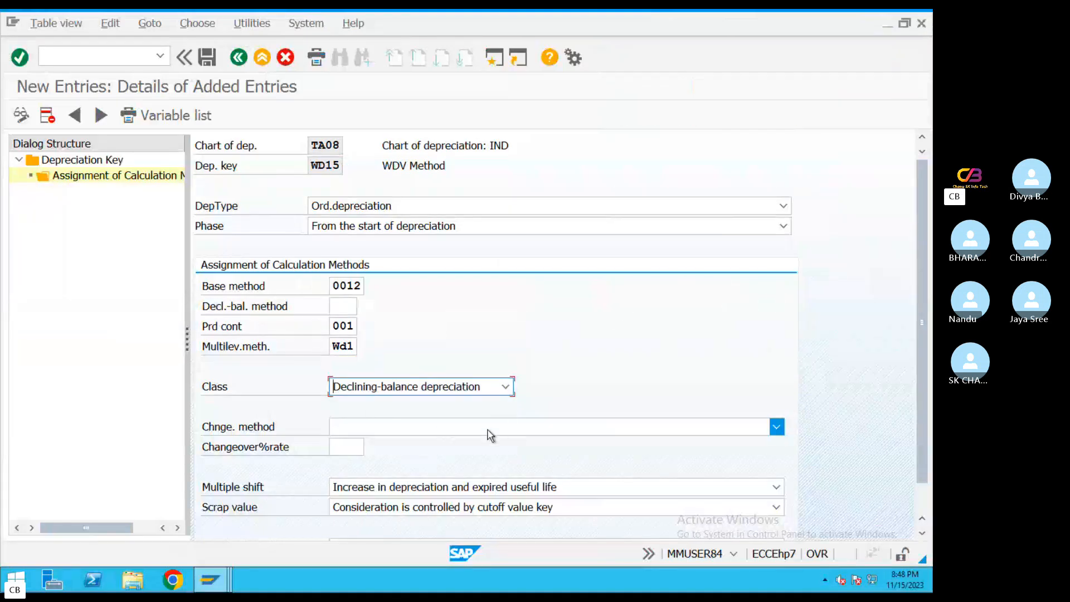
Leave WD15's changeover method empty and save the calculation methods assignment
left_click(517, 430)
left_click(568, 362)
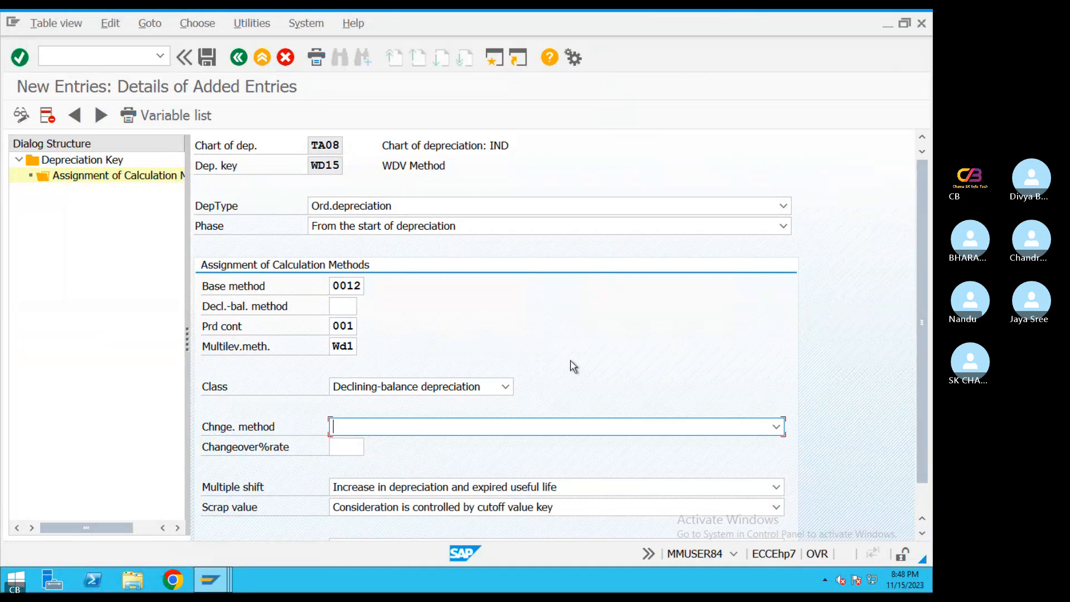
key("ctrl+Left")
key("ctrl+Right")
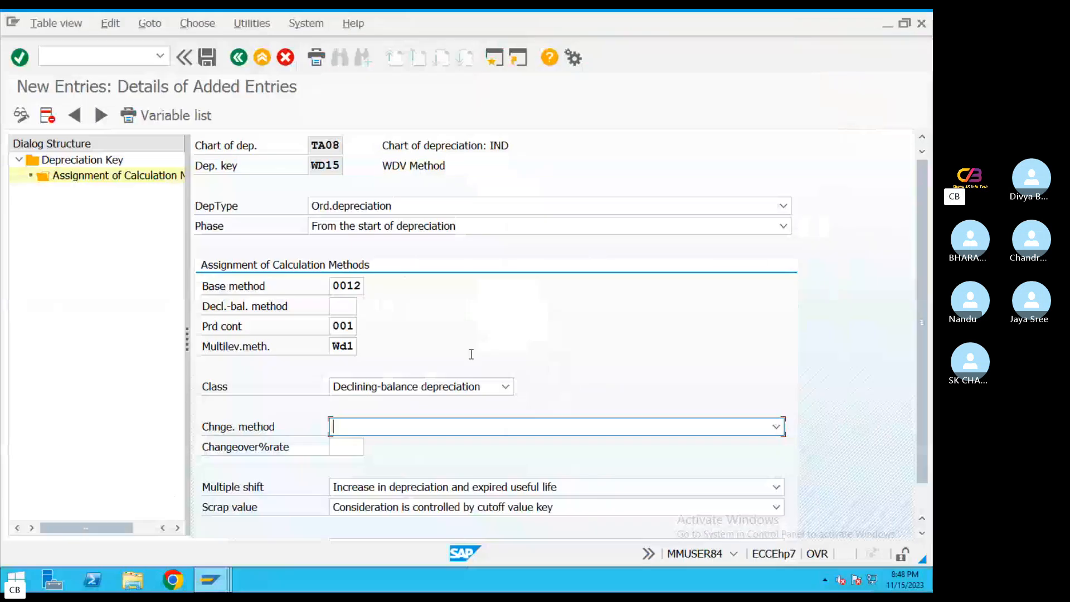
scroll(504, 351, "down", 2)
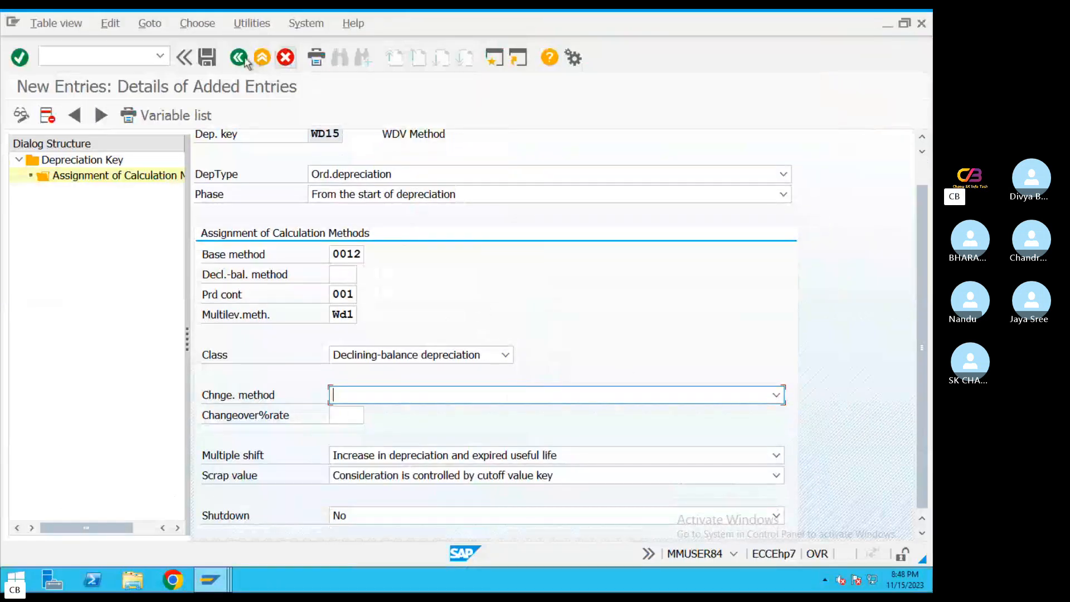
left_click(208, 57)
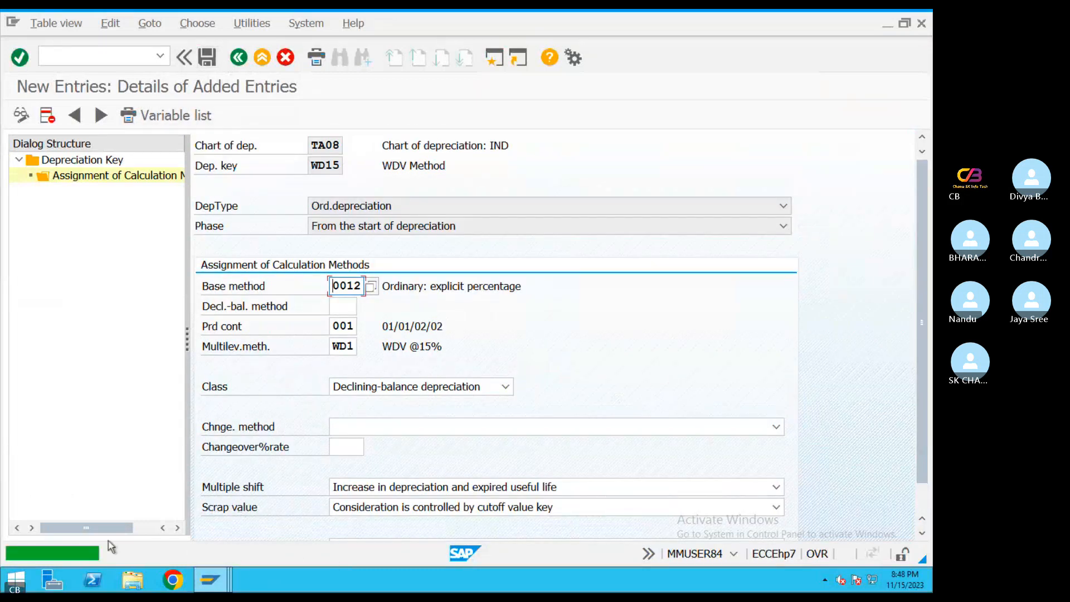
Exit the depreciation key maintenance and reopen it with transaction AFAMA
left_click(240, 58)
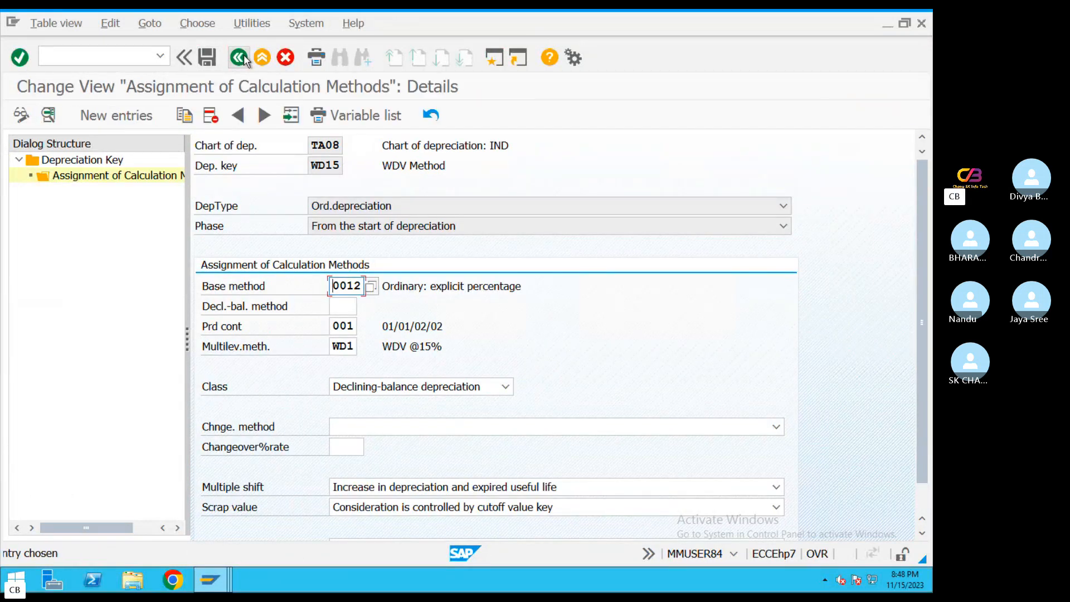
left_click(241, 57)
left_click(240, 58)
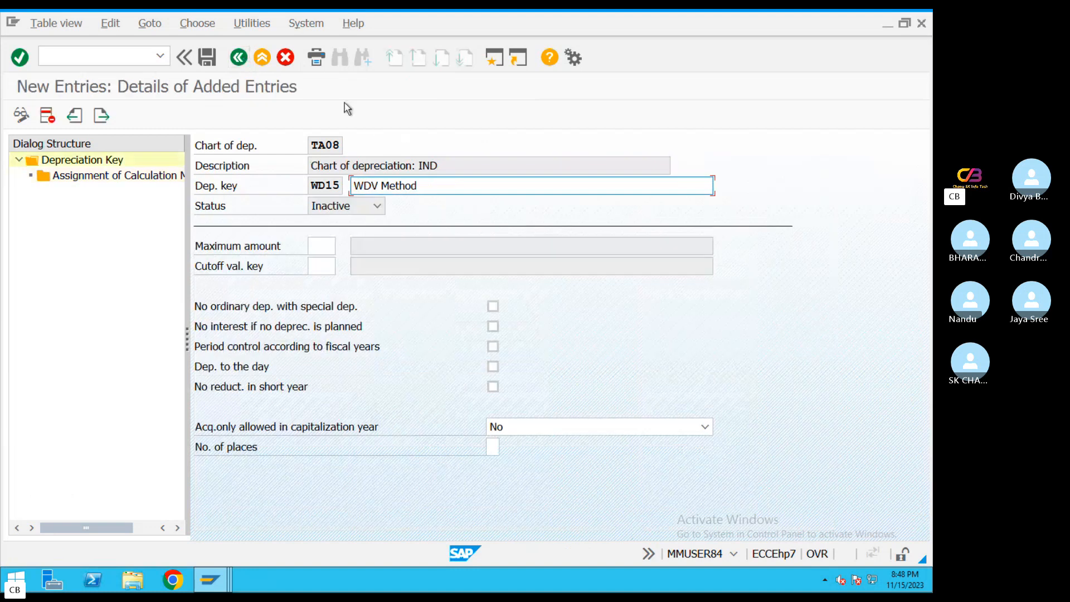
left_click(240, 58)
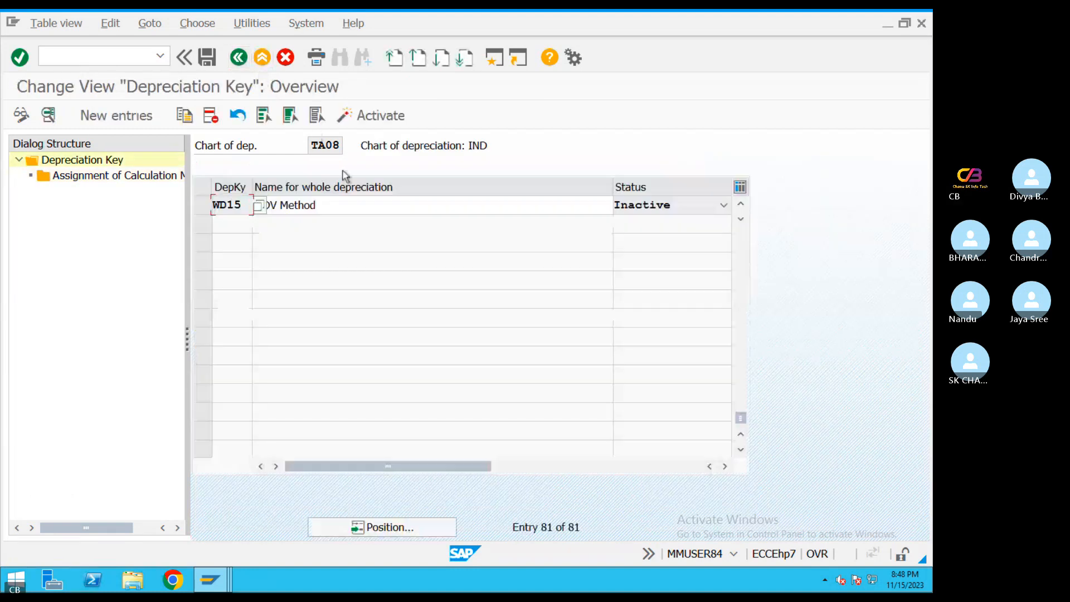
left_click(231, 61)
type("AFA")
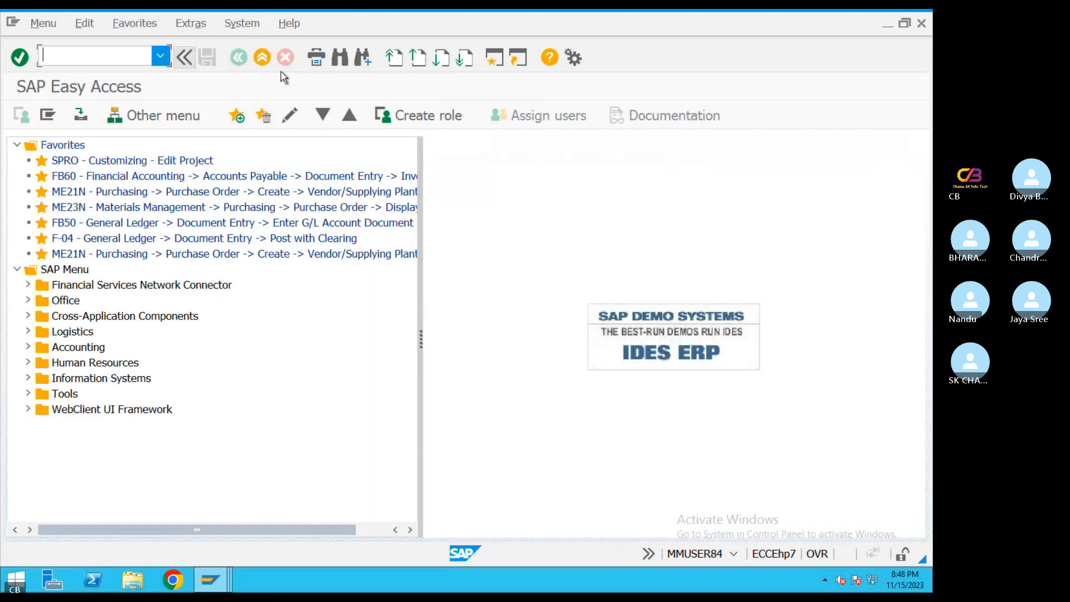
type("MA")
key("Return")
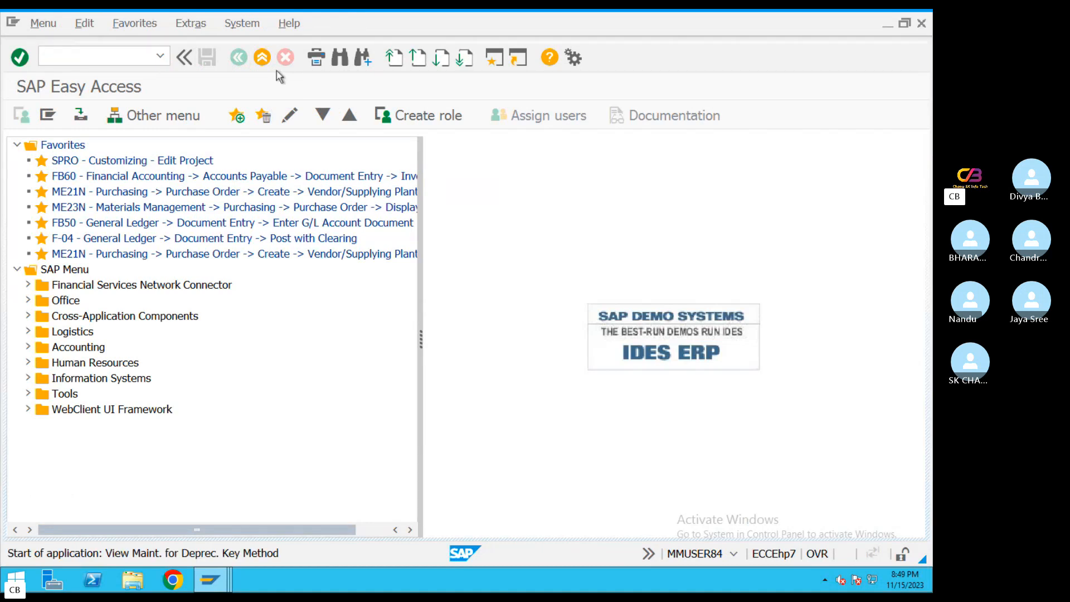
Jump to depreciation key WD15 in the TA08 key overview and activate it
left_click(391, 527)
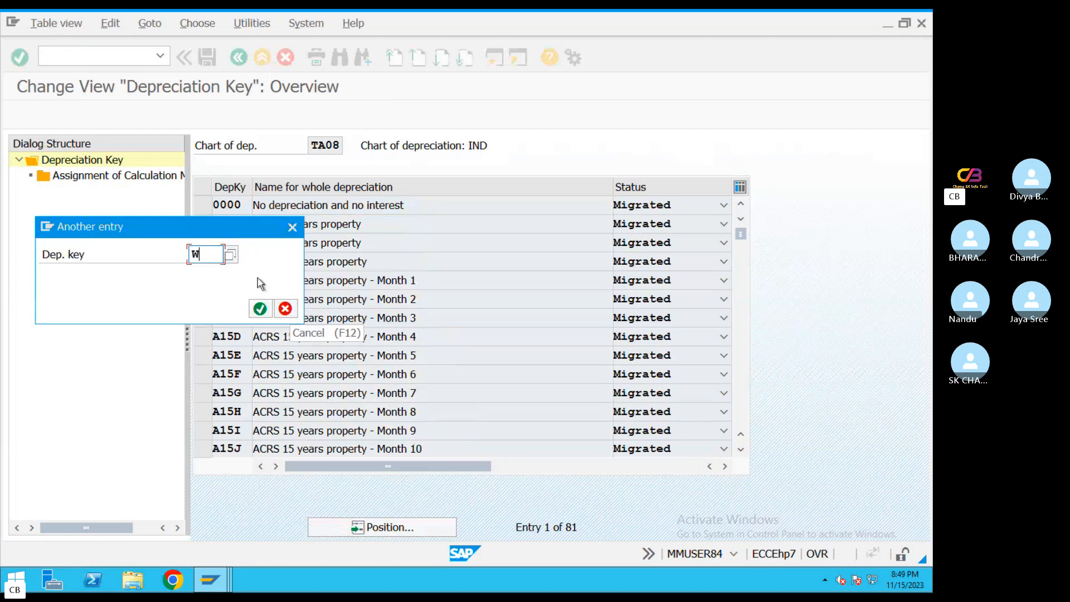
type("WD10")
key("Return")
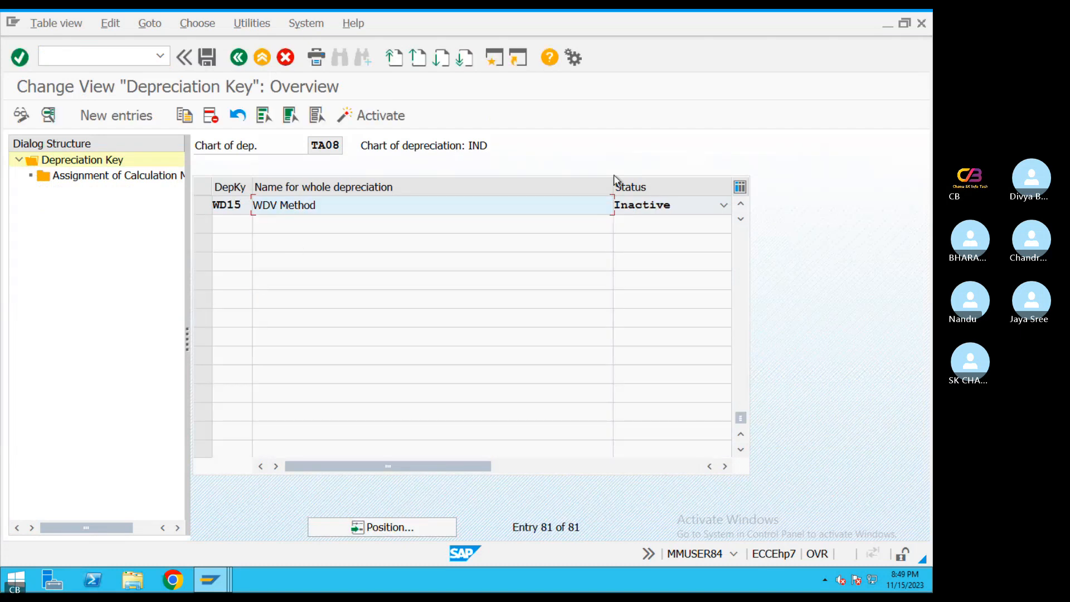
left_click(724, 205)
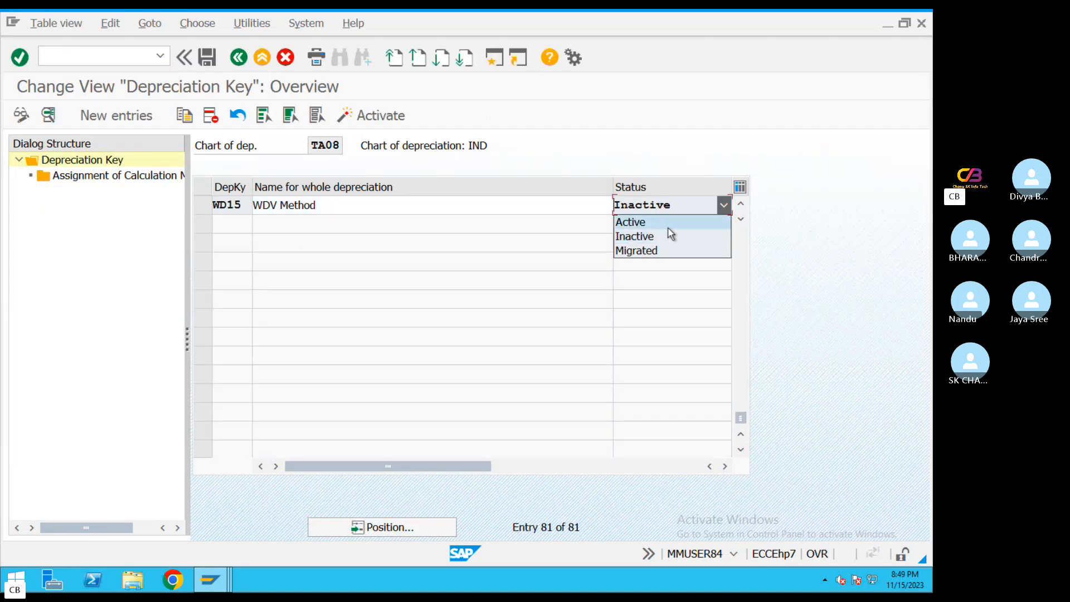
left_click(206, 205)
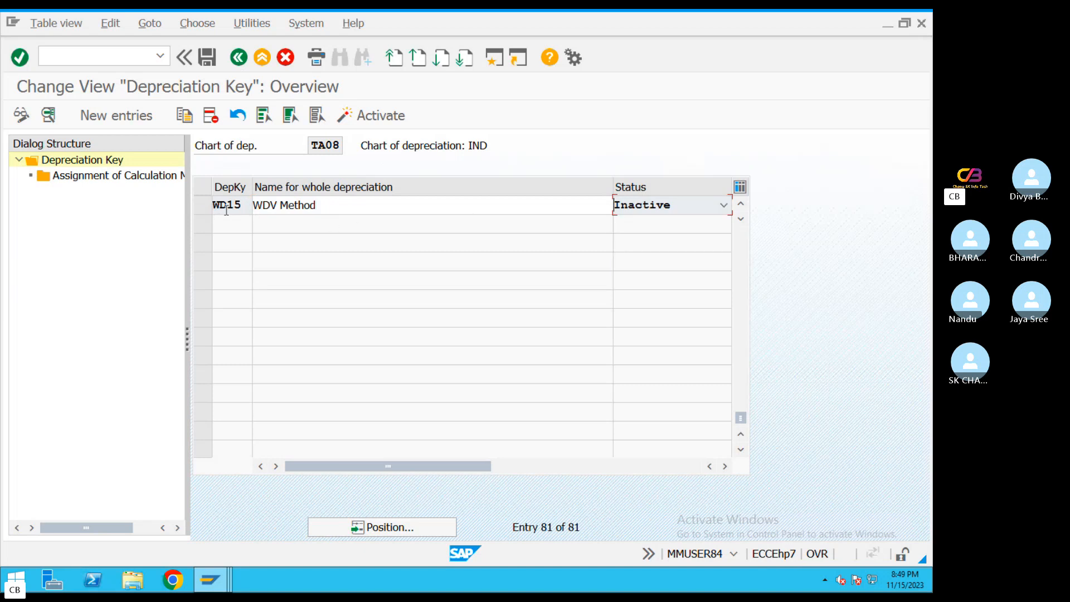
left_click(206, 204)
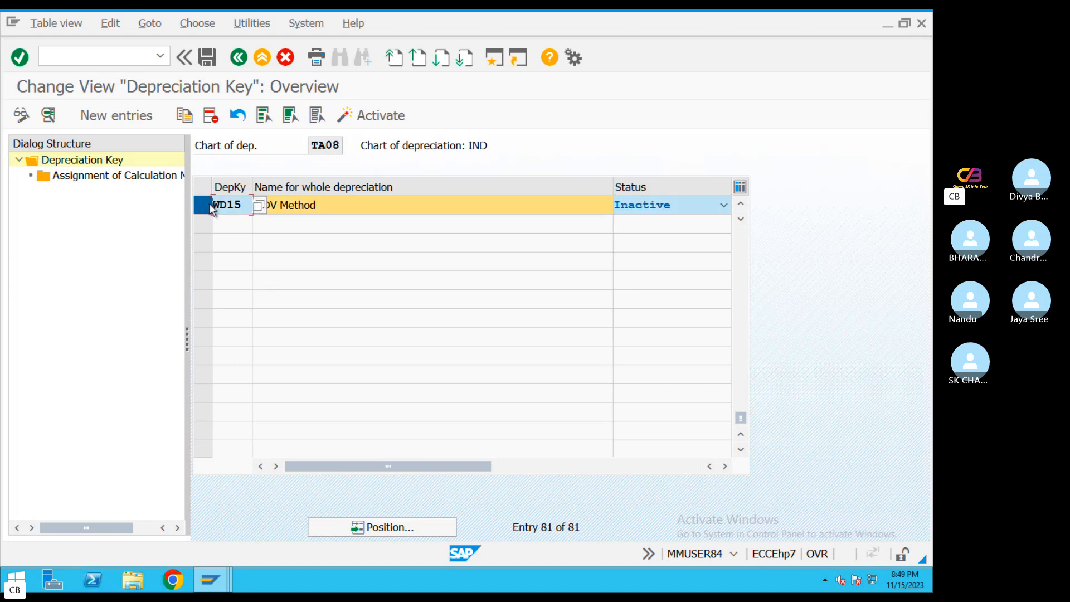
left_click(343, 115)
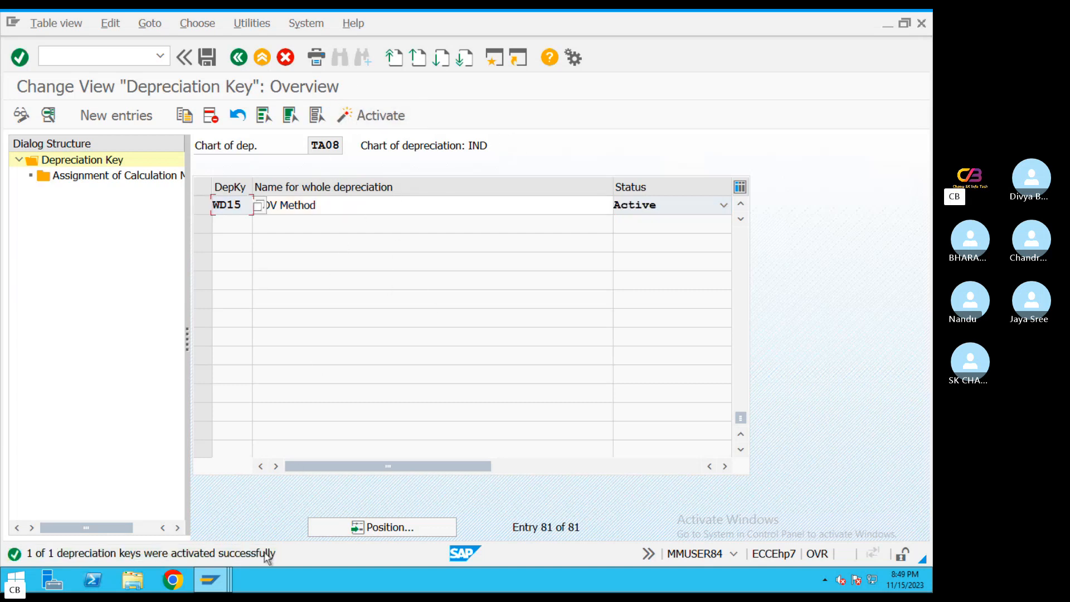
Position the overview on depreciation key SL10 and activate that key
left_click(368, 530)
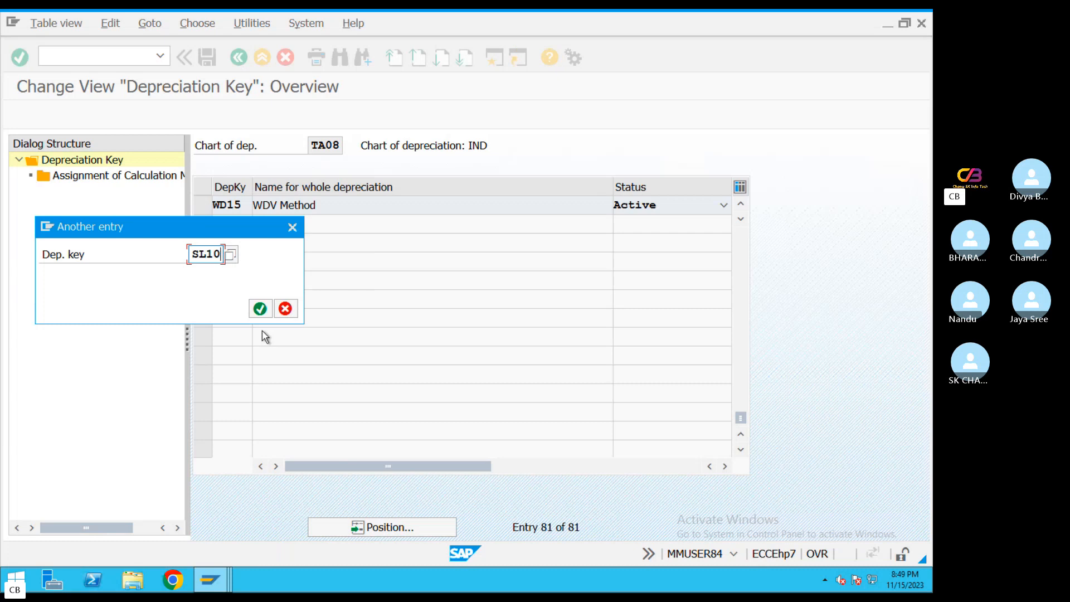
type("SL10")
key("Return")
left_click(201, 205)
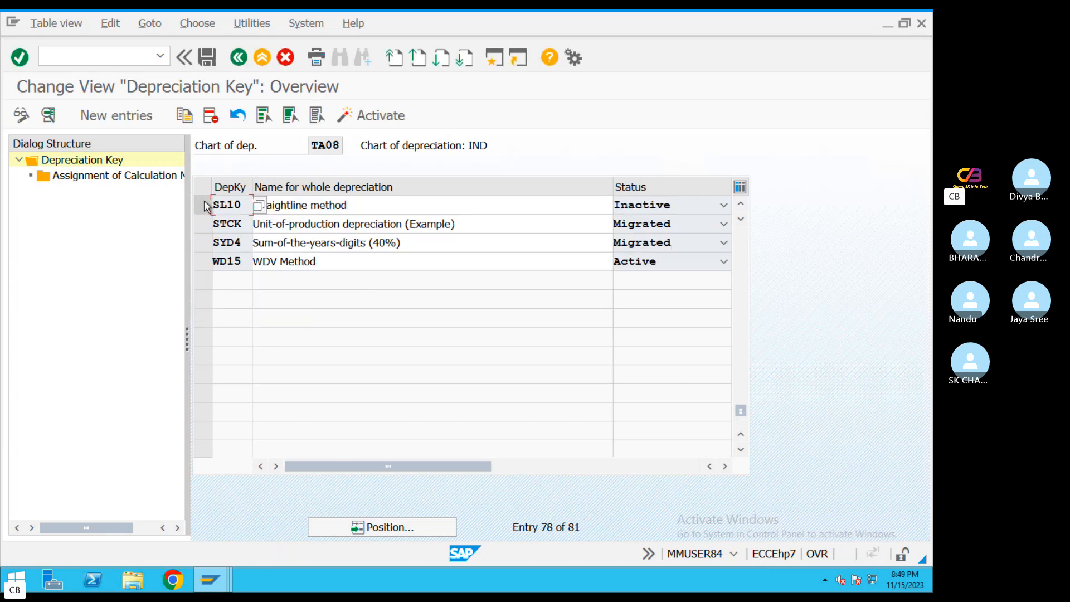
left_click(378, 117)
key("Return")
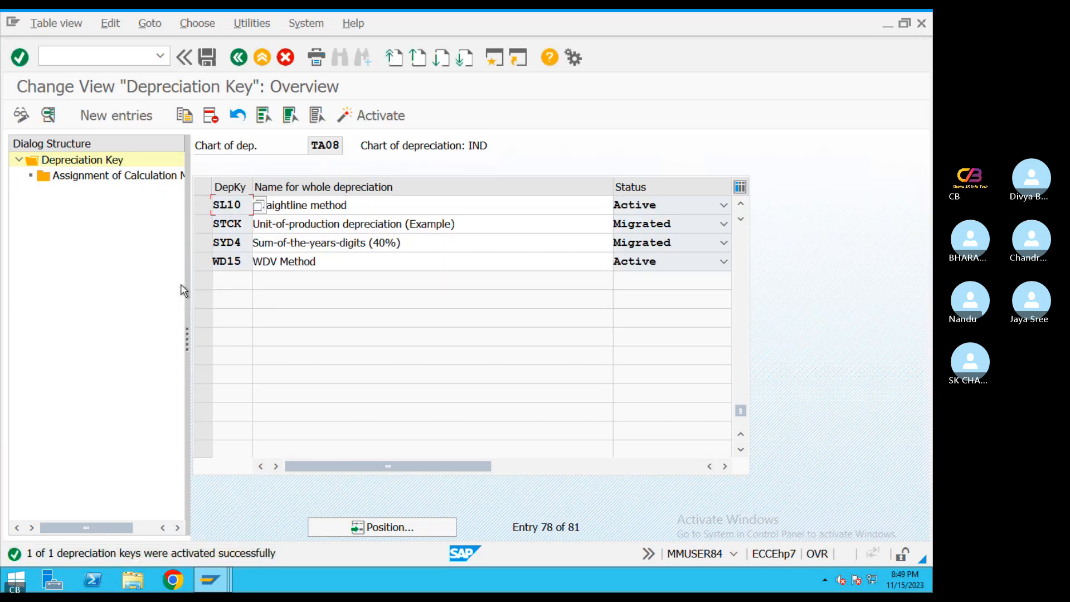
Exit the depreciation key maintenance, saving the changes to the activated keys
left_click_drag(244, 207, 193, 203)
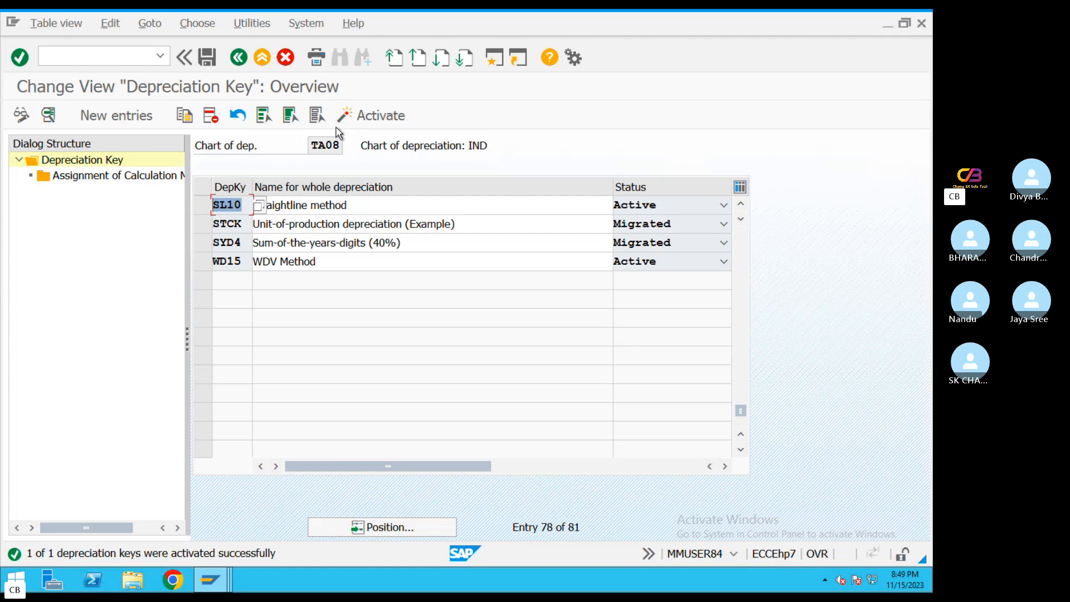
left_click(239, 57)
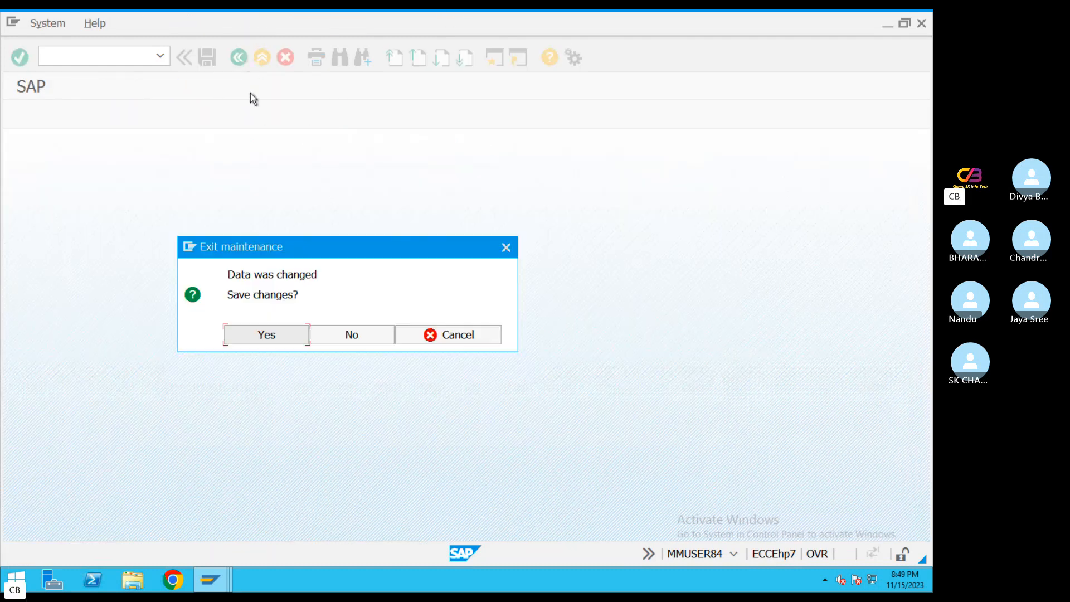
left_click(270, 341)
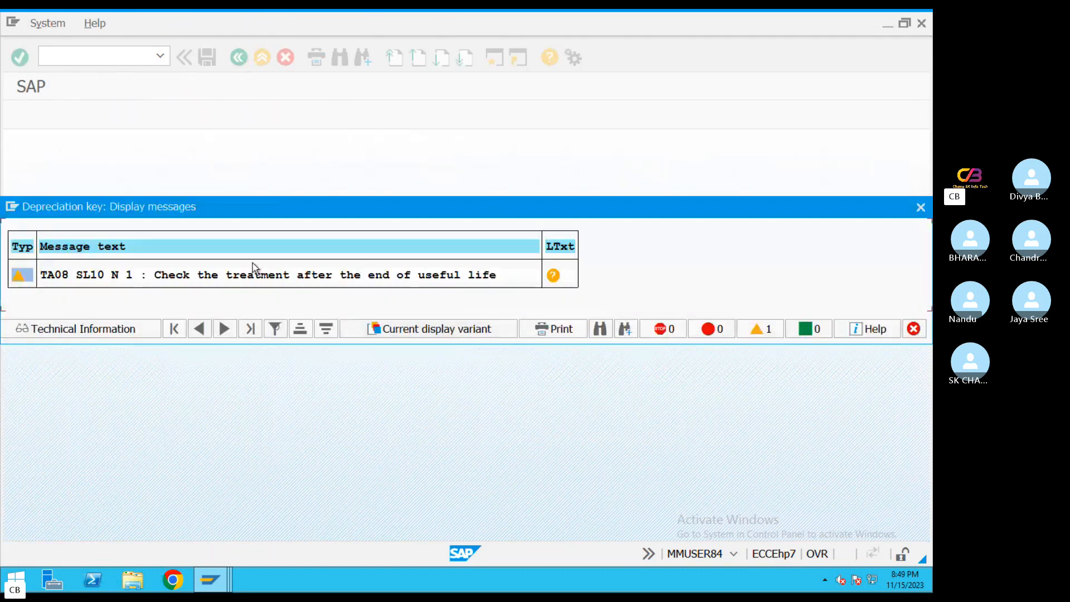
key("Return")
left_click(256, 308)
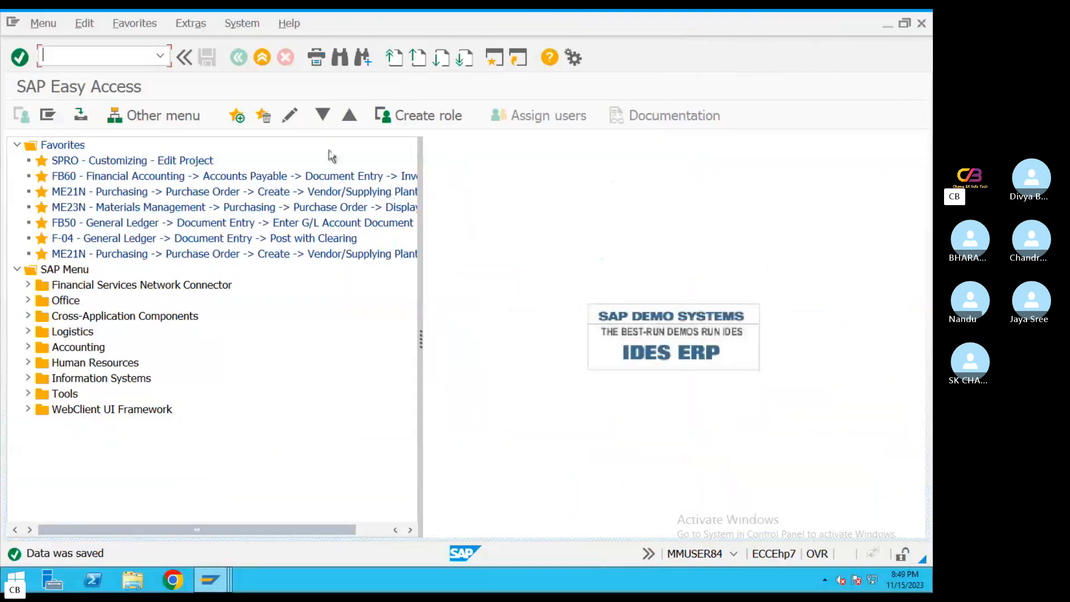
Switch to the asset management PDF guide in Preview and read section 3.4 on determining depreciation areas in the asset class
mouse_move(210, 580)
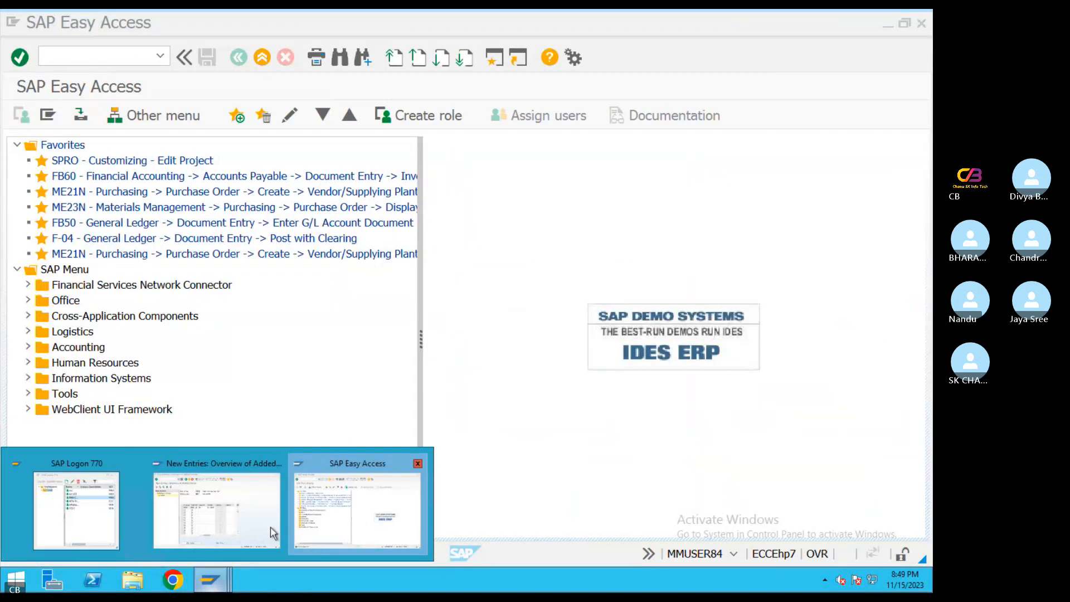
left_click(245, 508)
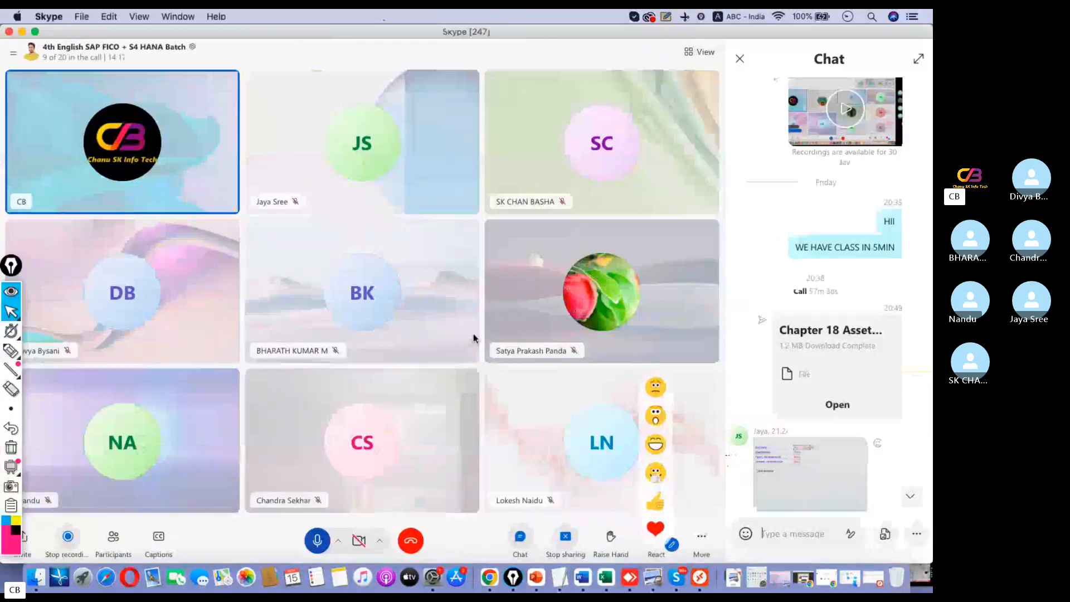
left_click(856, 399)
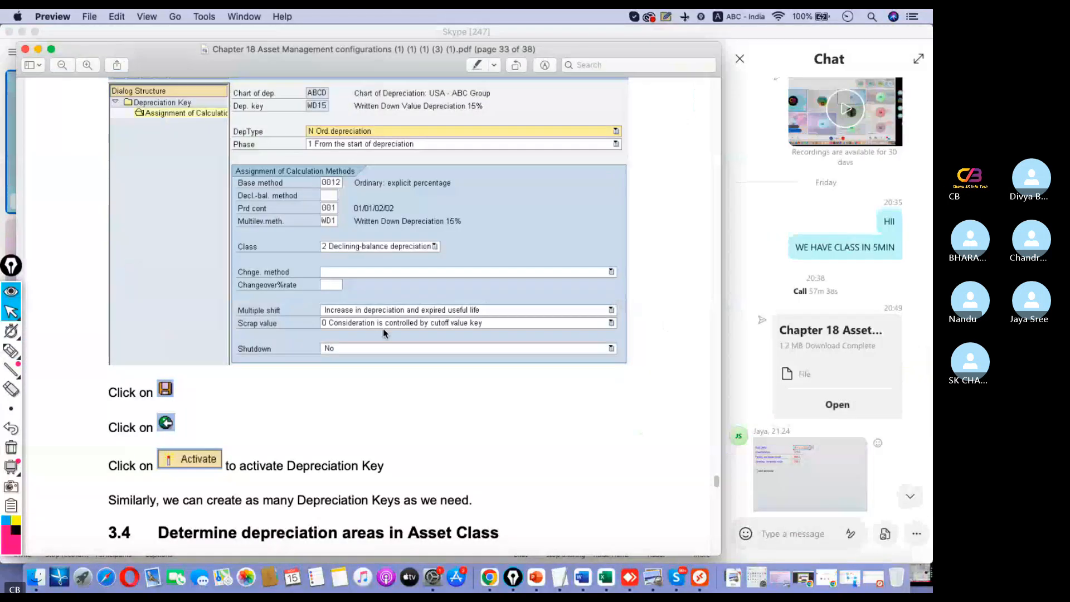
scroll(390, 313, "down", 8)
scroll(392, 308, "up", 3)
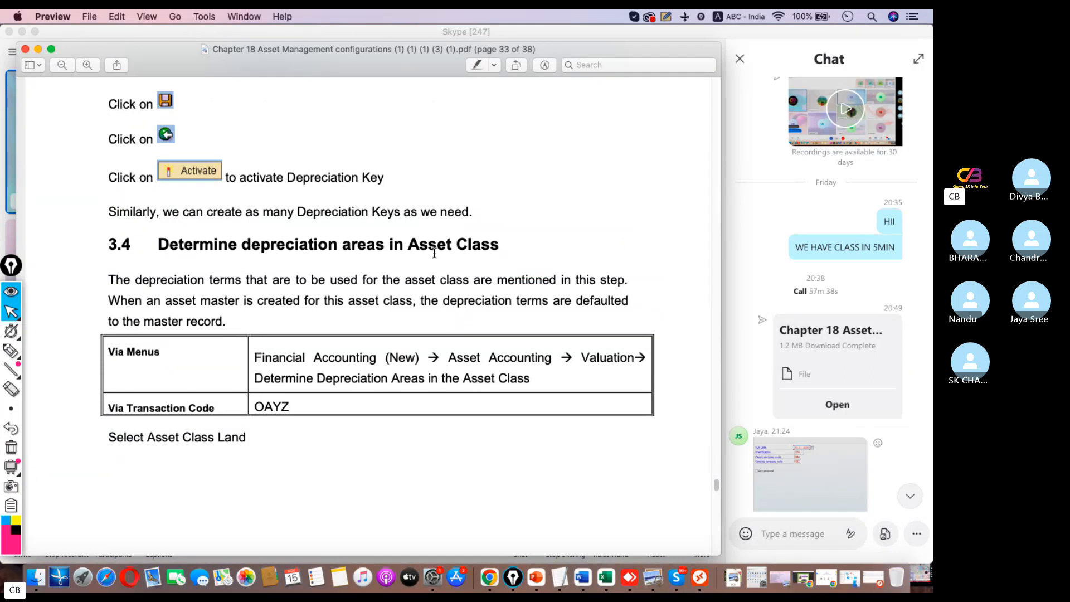
scroll(476, 357, "down", 15)
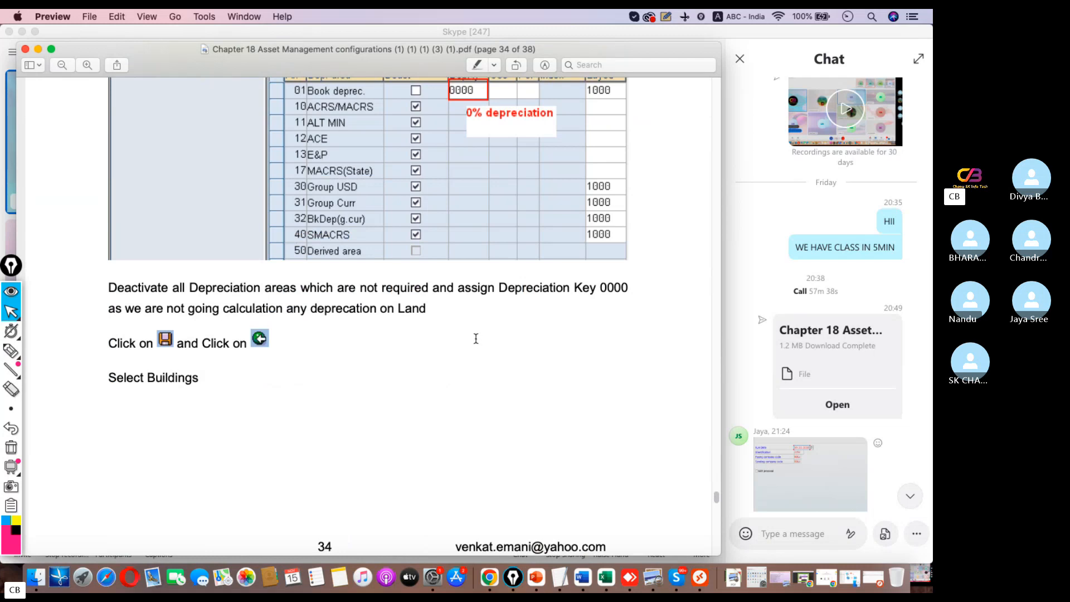
scroll(475, 339, "up", 15)
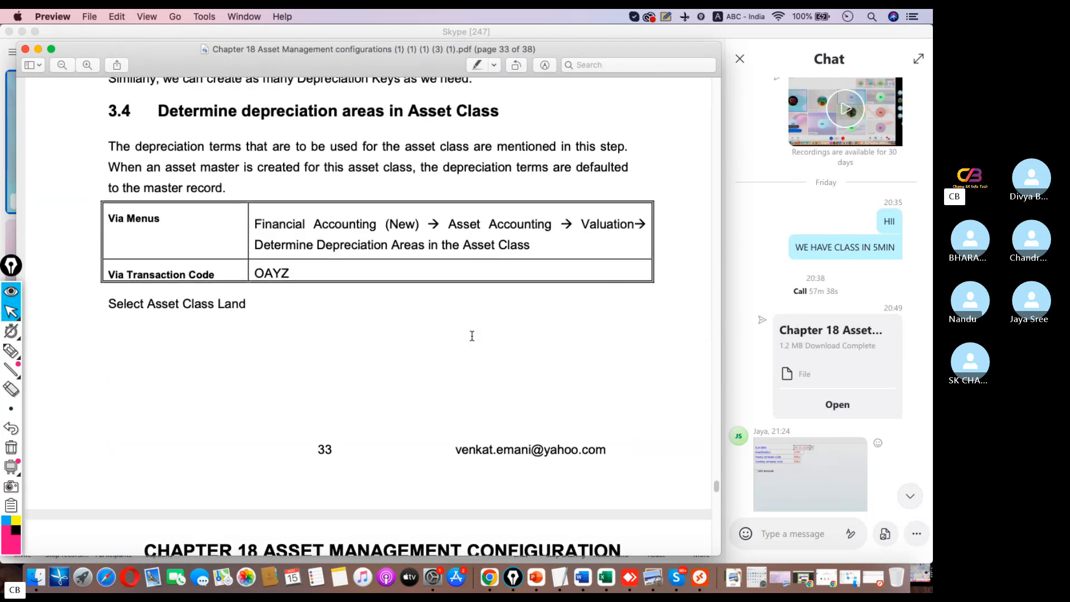
Review the PDF guide's earlier sections on base methods, multi-level methods SL1 and WD1, and defining the depreciation key
scroll(472, 335, "up", 10)
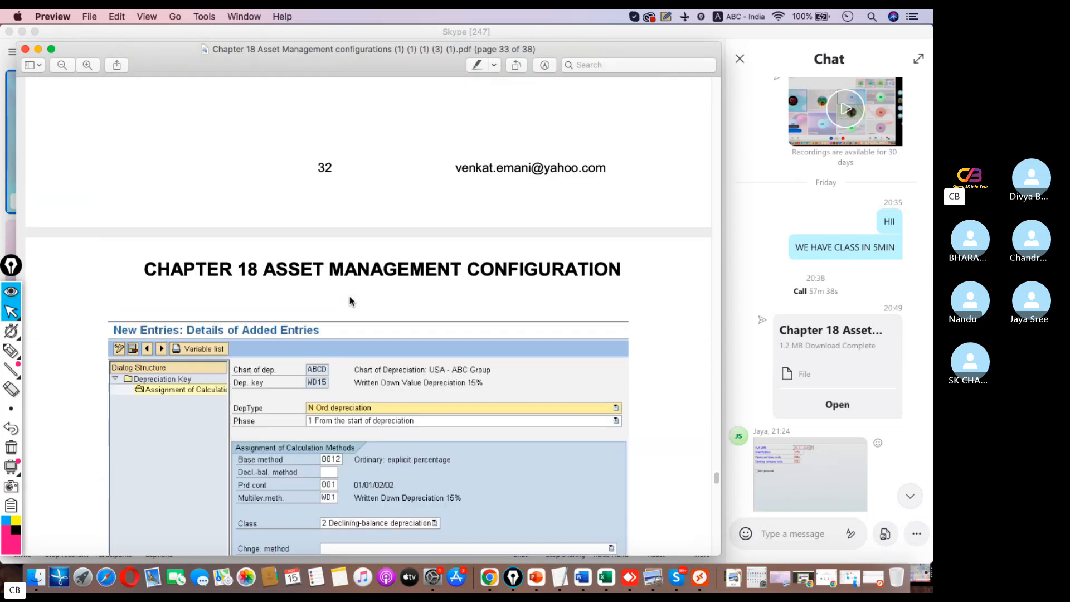
scroll(351, 301, "up", 15)
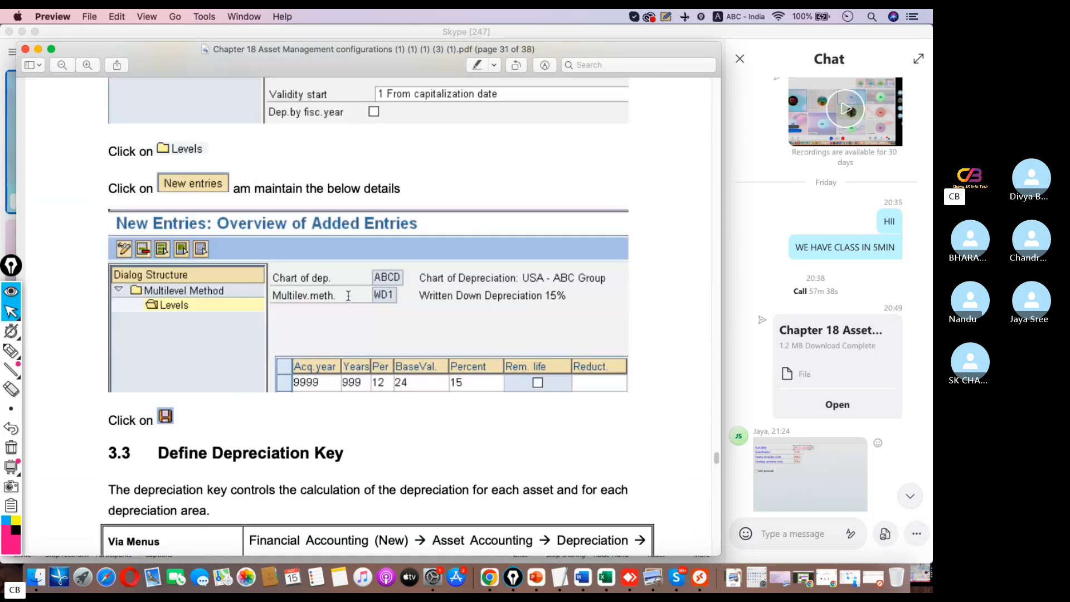
scroll(348, 296, "up", 10)
scroll(347, 299, "down", 8)
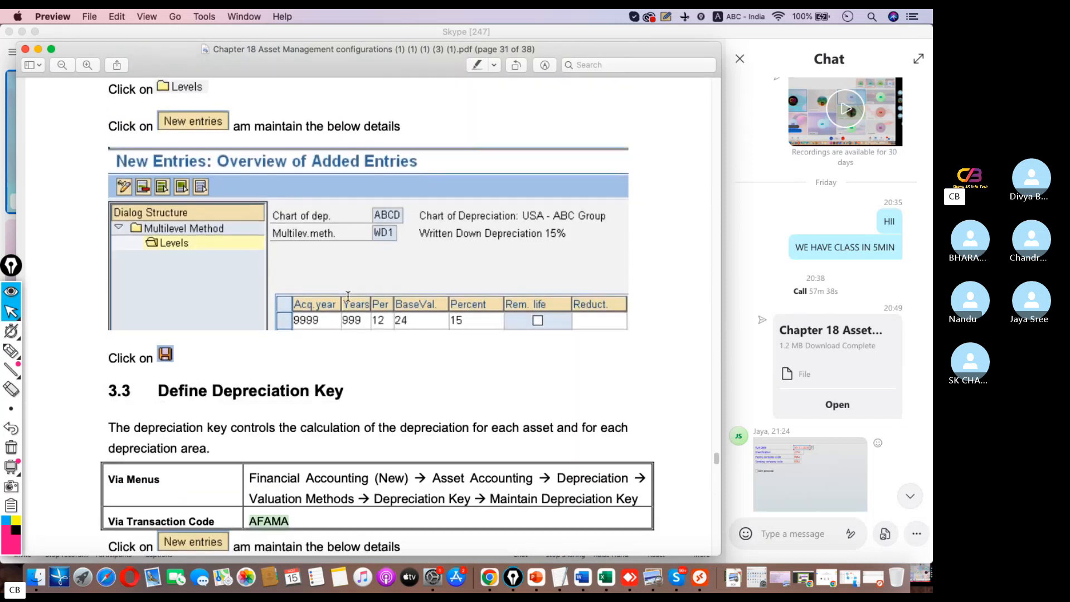
scroll(348, 296, "down", 2)
scroll(347, 297, "up", 6)
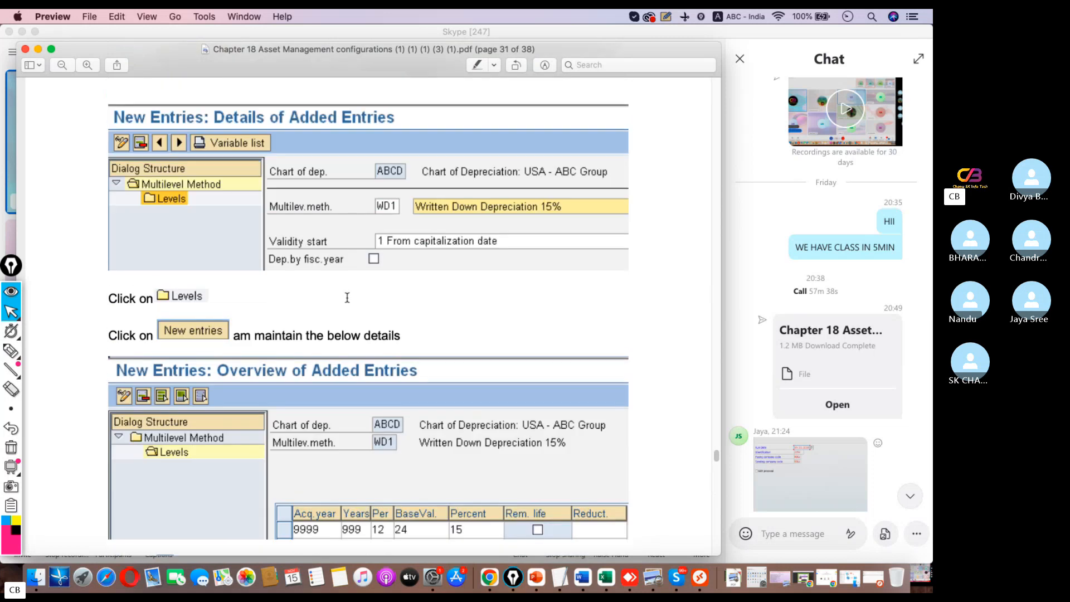
scroll(347, 297, "up", 20)
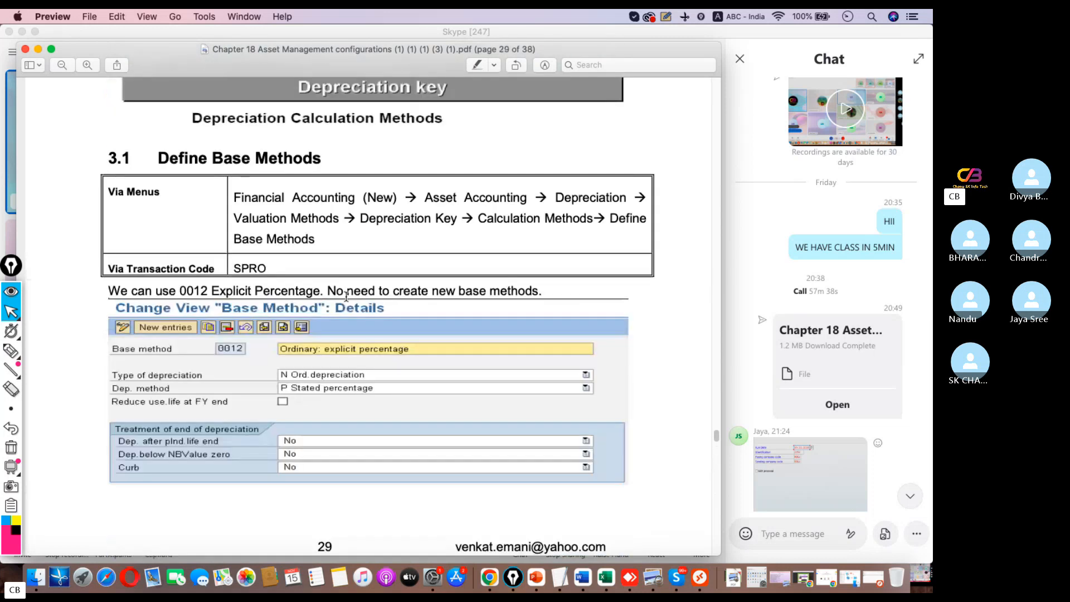
scroll(346, 297, "down", 20)
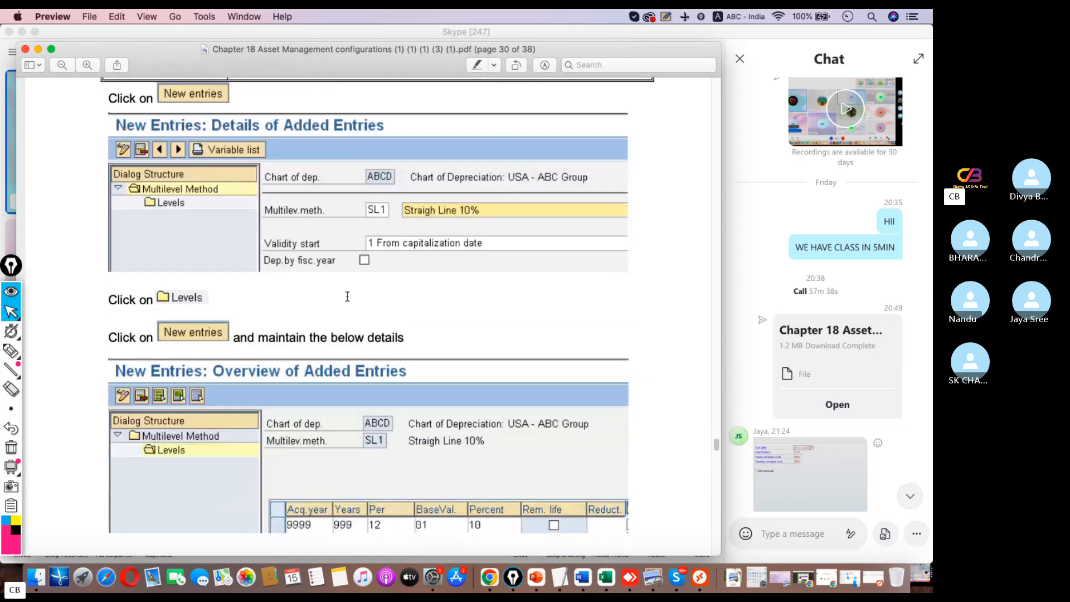
scroll(347, 296, "down", 20)
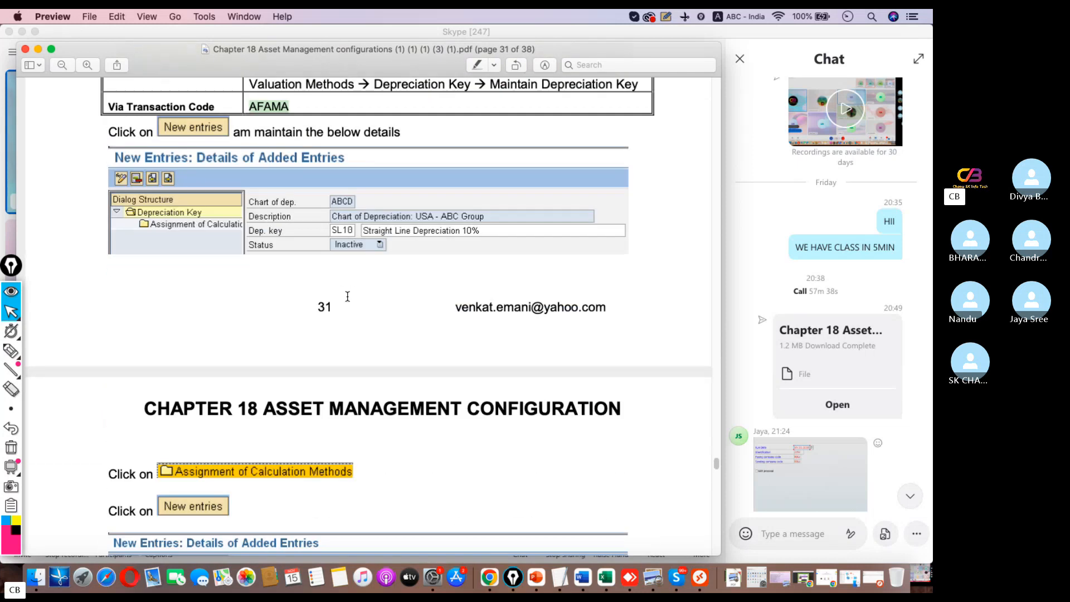
Review the PDF guide's pages on depreciation calculation methods, multilevel method WD1 and depreciation keys SL10 and WD15, up to section 3.4
scroll(346, 300, "down", 20)
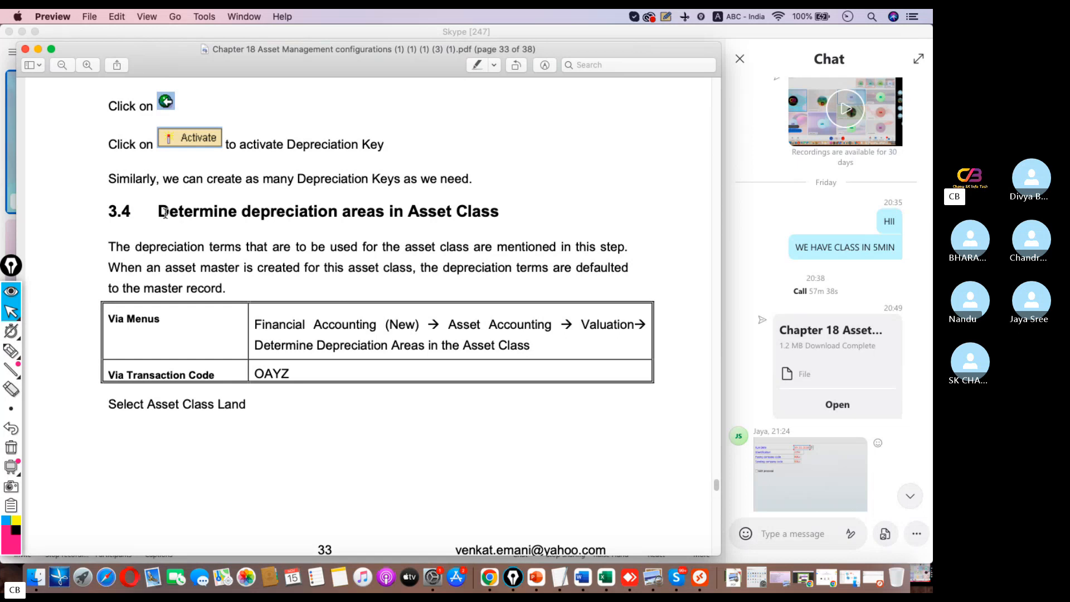
scroll(484, 238, "down", 20)
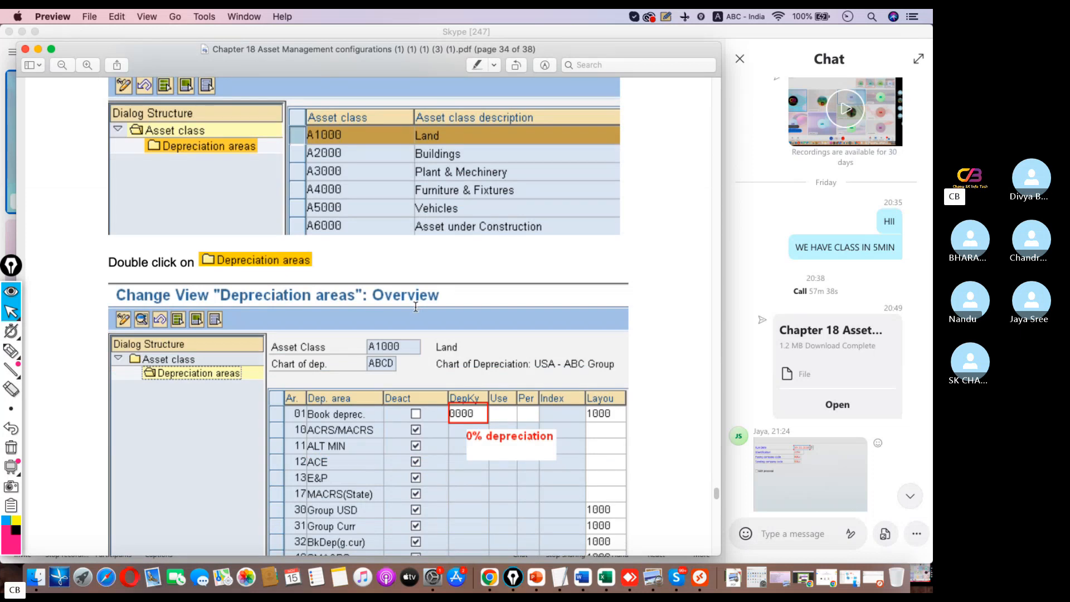
scroll(415, 307, "up", 20)
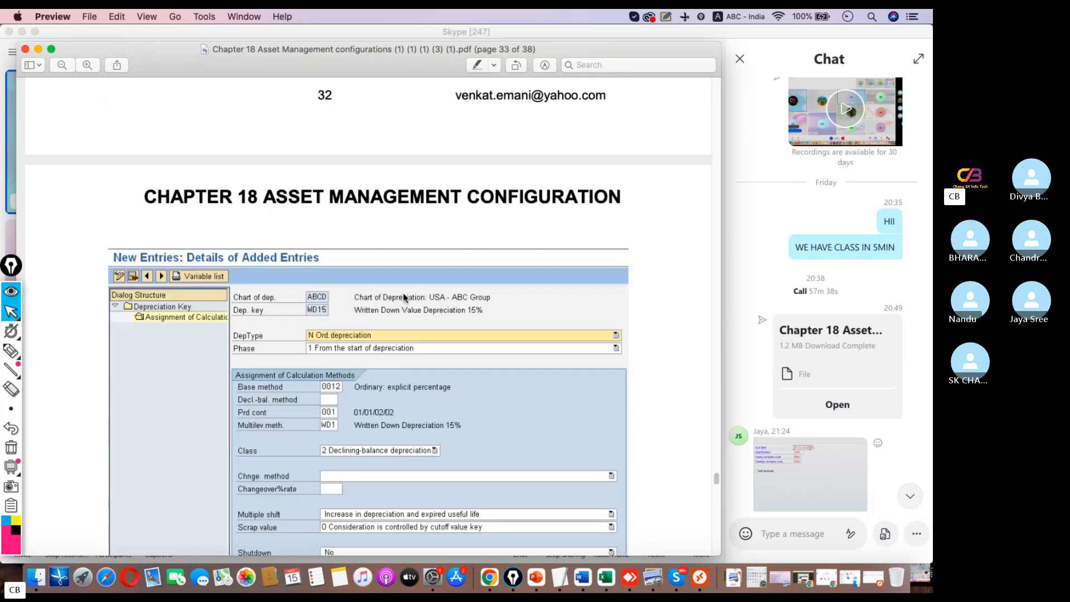
scroll(405, 300, "up", 20)
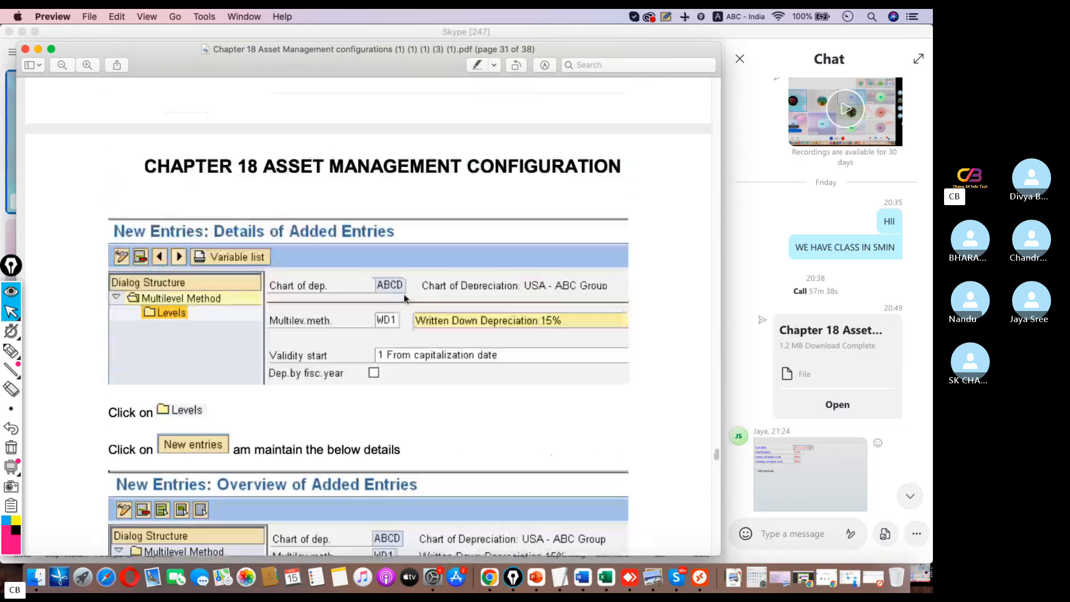
scroll(405, 298, "up", 20)
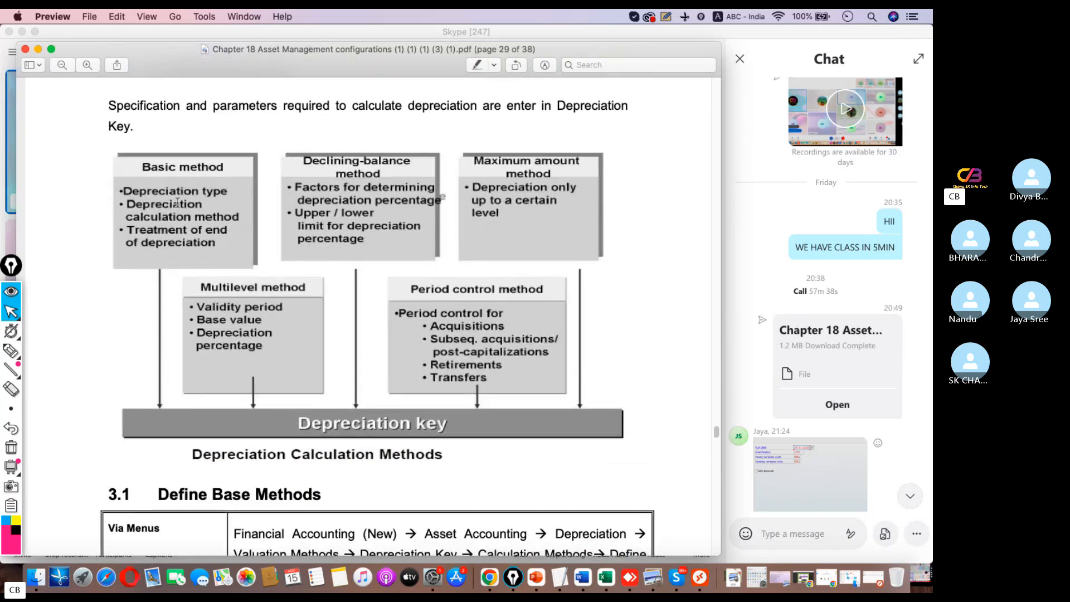
scroll(453, 262, "down", 15)
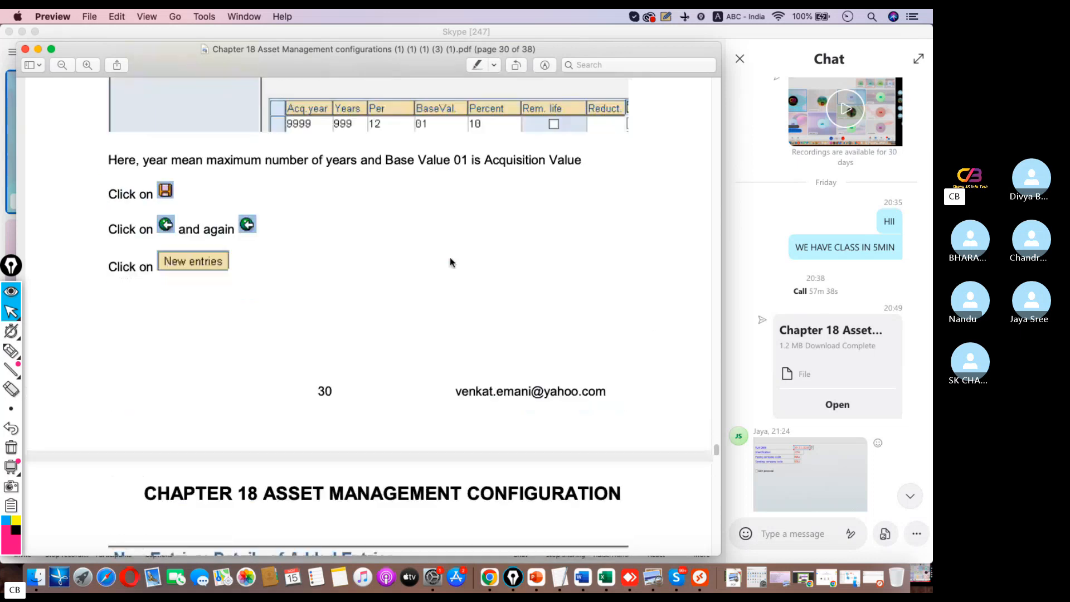
scroll(452, 262, "down", 20)
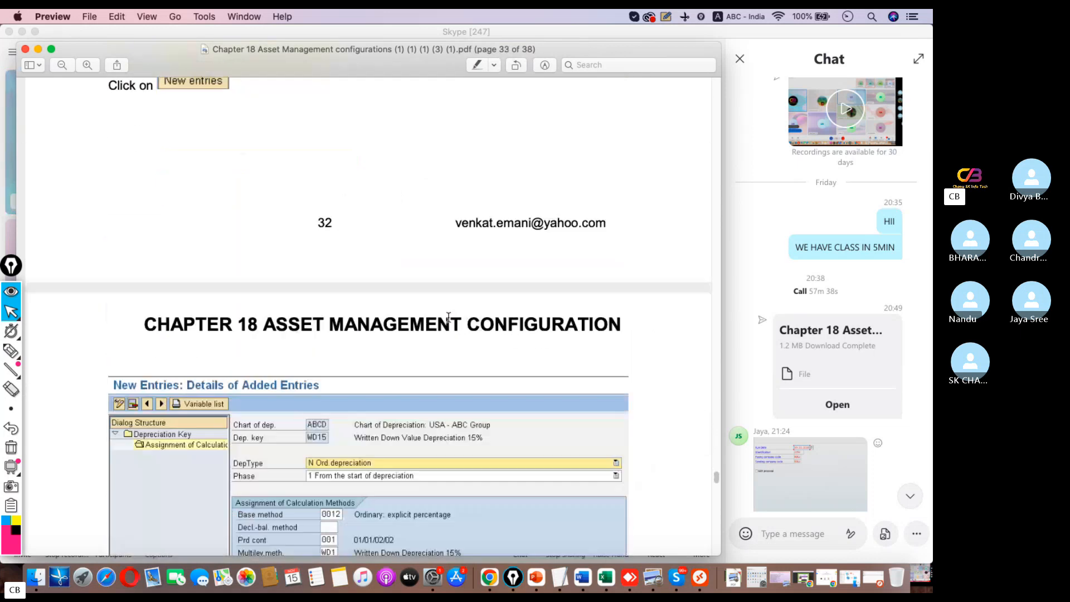
scroll(449, 316, "down", 10)
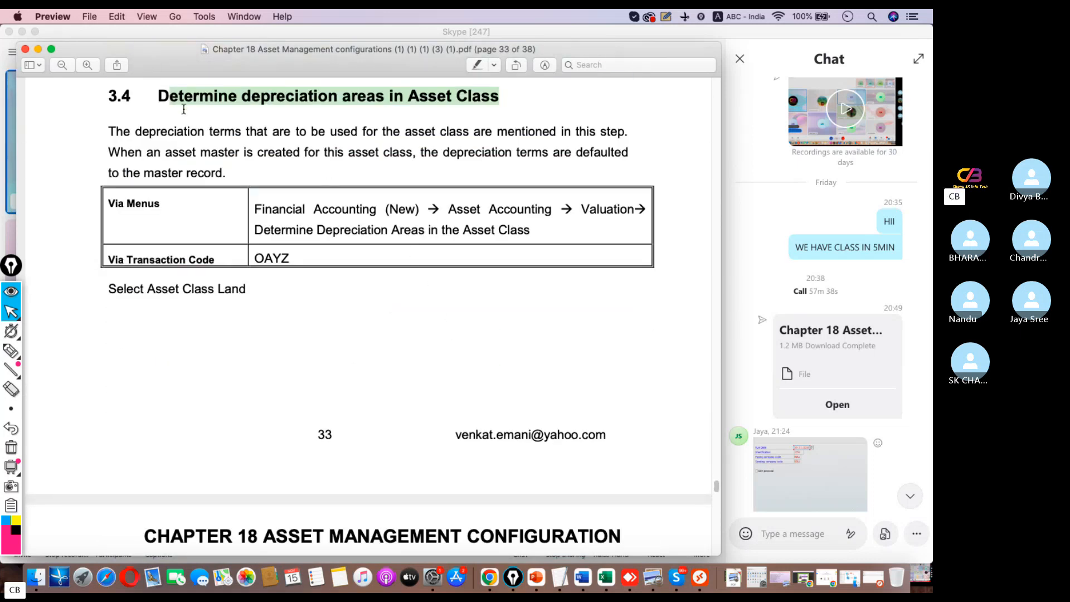
Read section 3.4 on determining depreciation areas in the asset class, noting transaction OAYZ and the example settings for Land
left_click(171, 102)
left_click_drag(170, 97, 528, 99)
left_click_drag(296, 260, 236, 257)
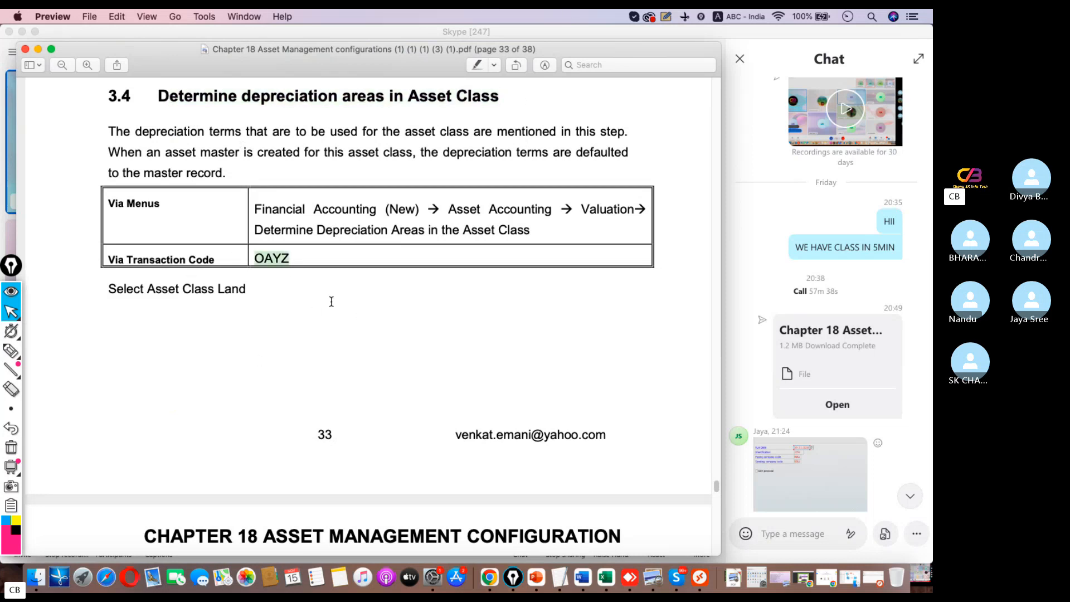
scroll(331, 301, "down", 15)
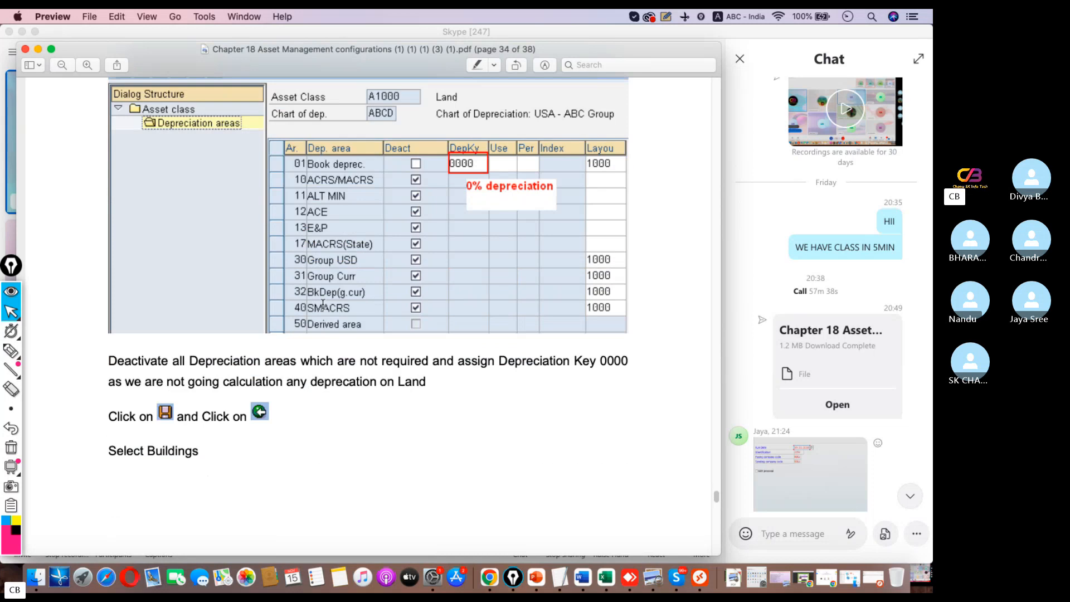
scroll(322, 304, "down", 5)
scroll(322, 304, "up", 15)
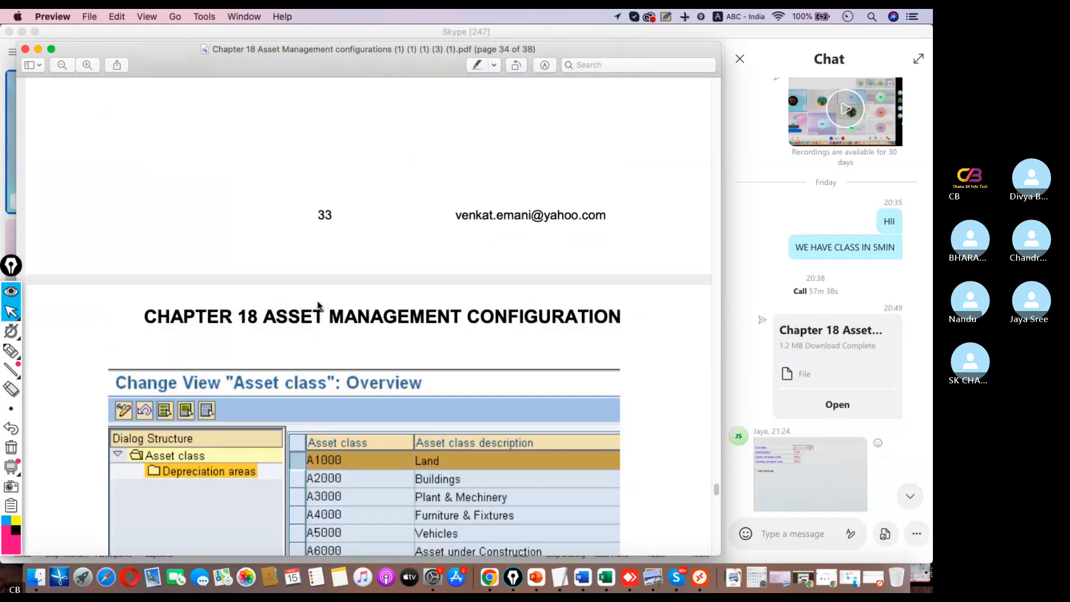
scroll(318, 306, "up", 10)
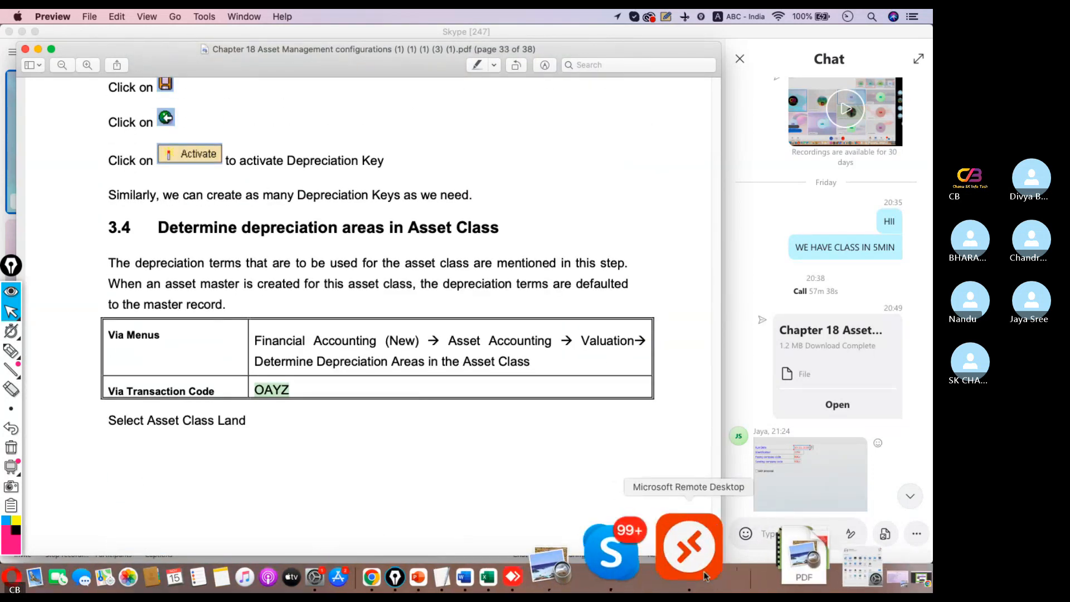
Switch to the SAP session in Microsoft Remote Desktop, leave the implementation guide and run transaction OAYZ
left_click(705, 575)
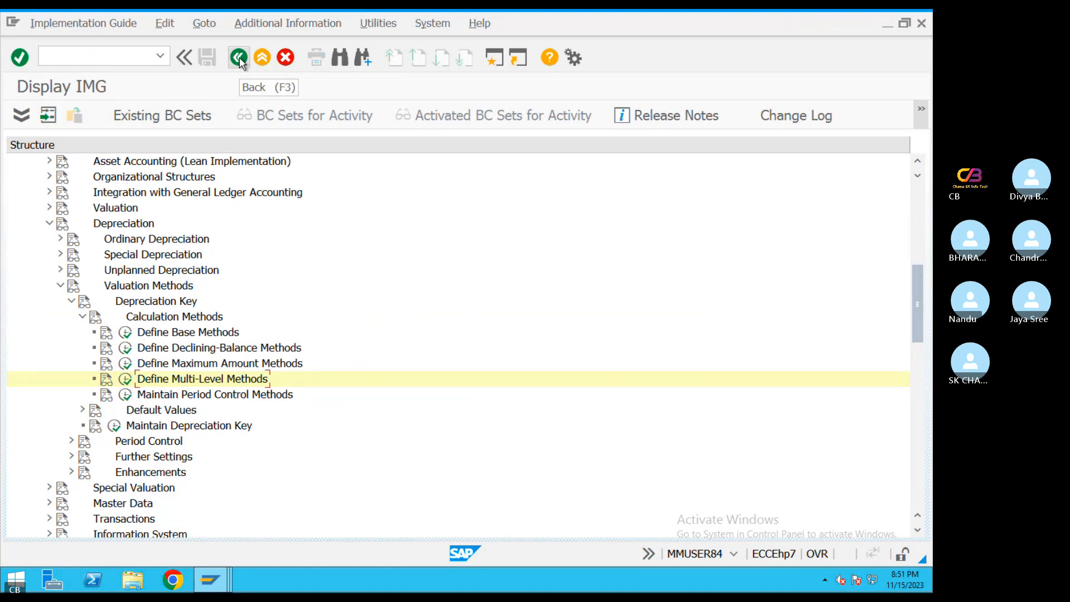
left_click(239, 57)
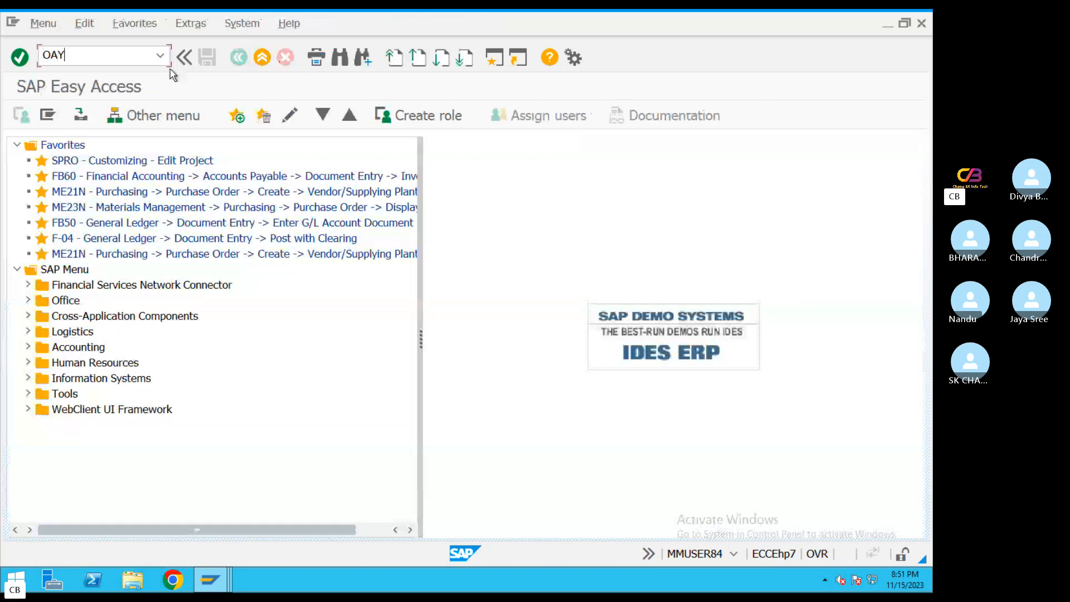
type("X")
key("Return")
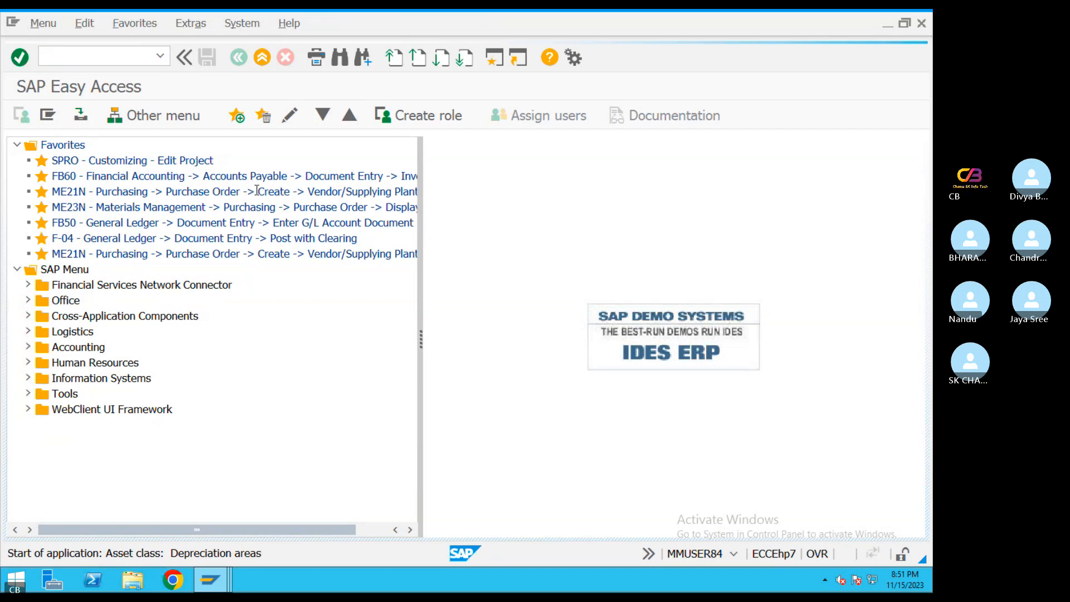
key("ctrl+Left")
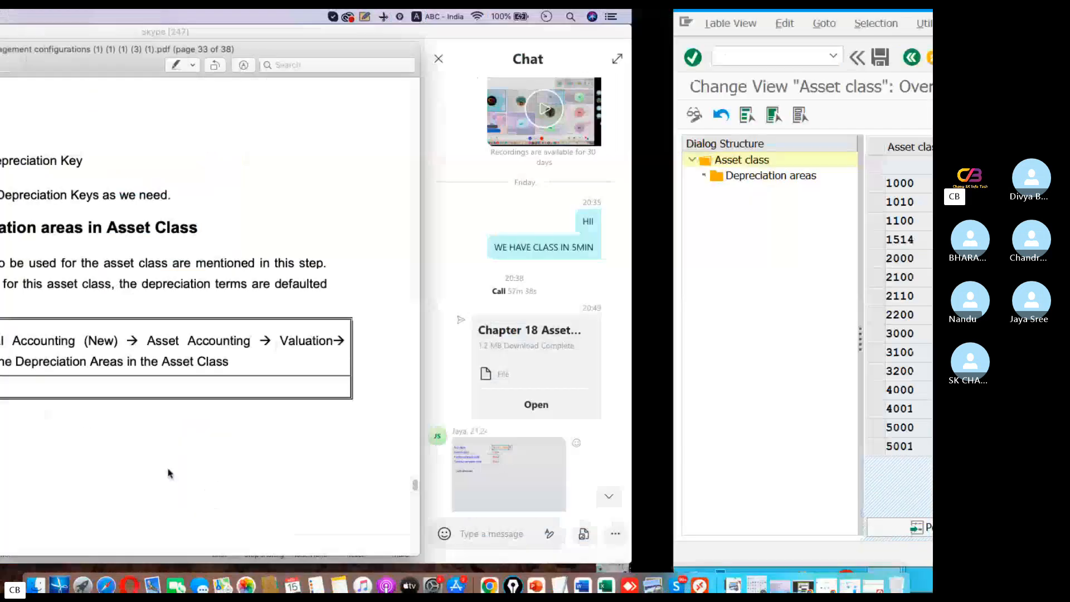
scroll(360, 372, "down", 5)
key("ctrl+Right")
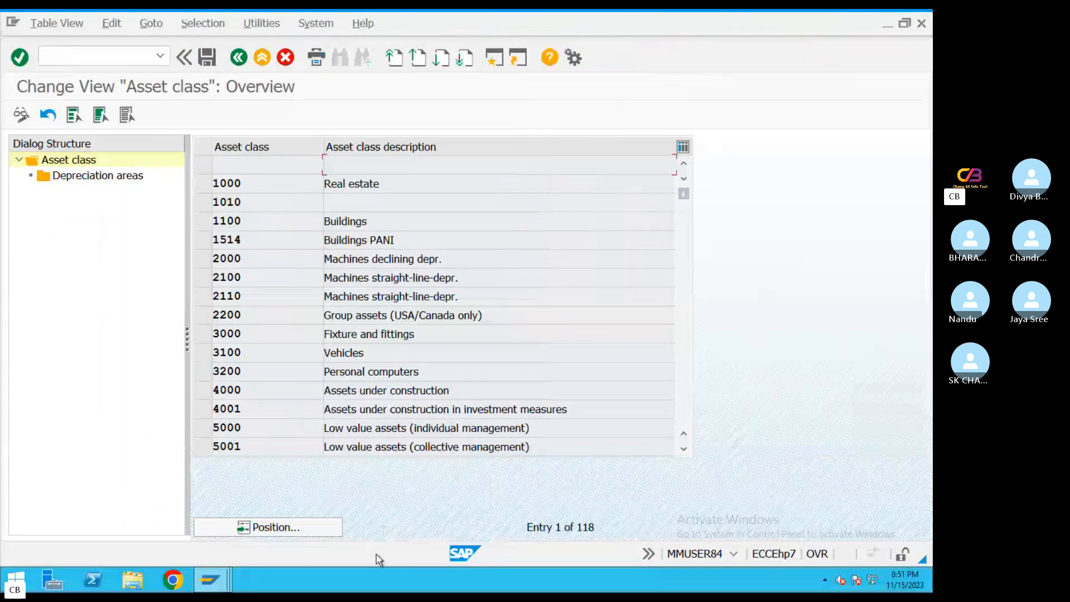
Position the asset class overview on the classes matching TA*
left_click(322, 533)
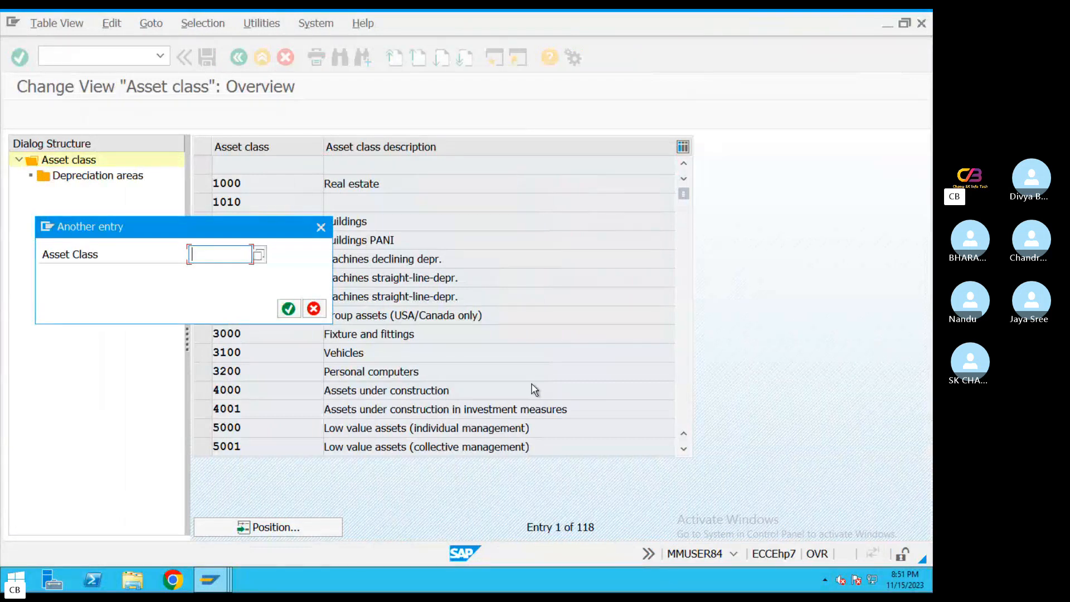
type("TA*")
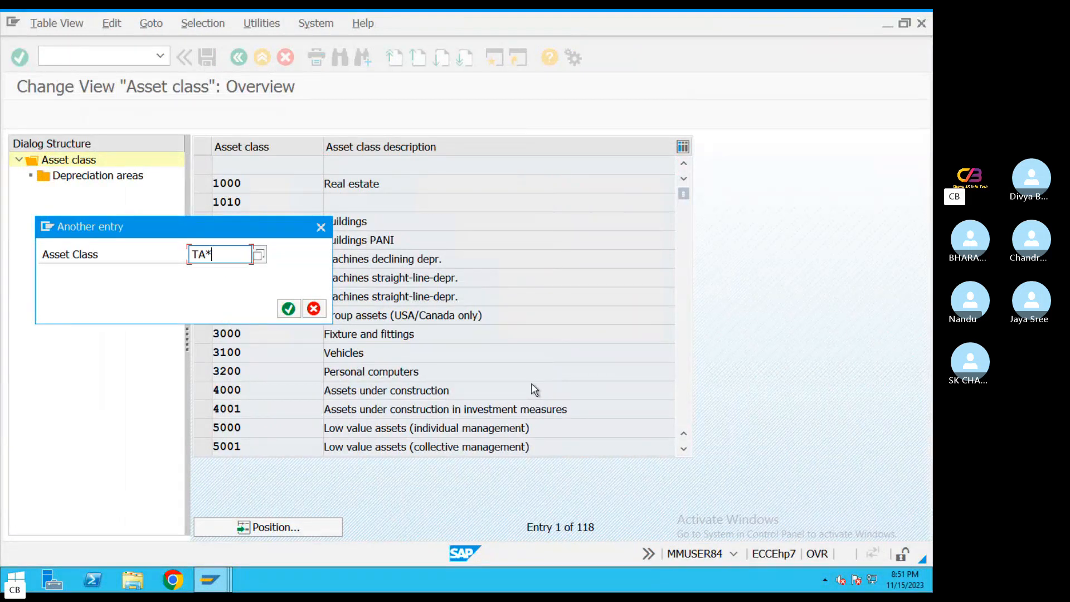
key("Return")
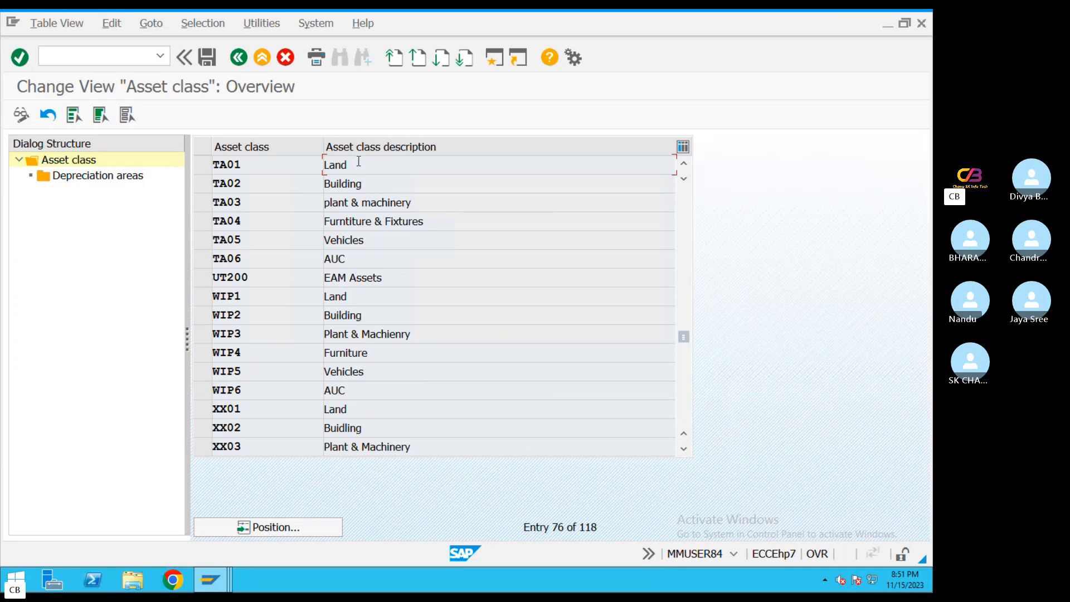
Select asset class TA01 Land and display its depreciation areas
left_click_drag(359, 165, 328, 180)
double_click(329, 182)
key("Down")
key("Down")
key("Down")
key("Down")
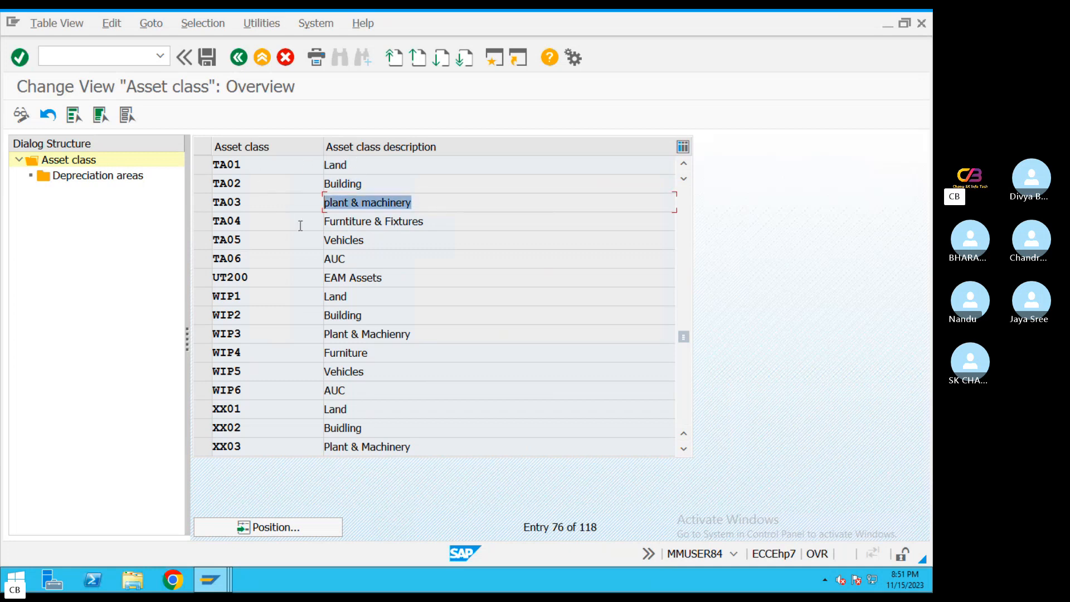
left_click(202, 165)
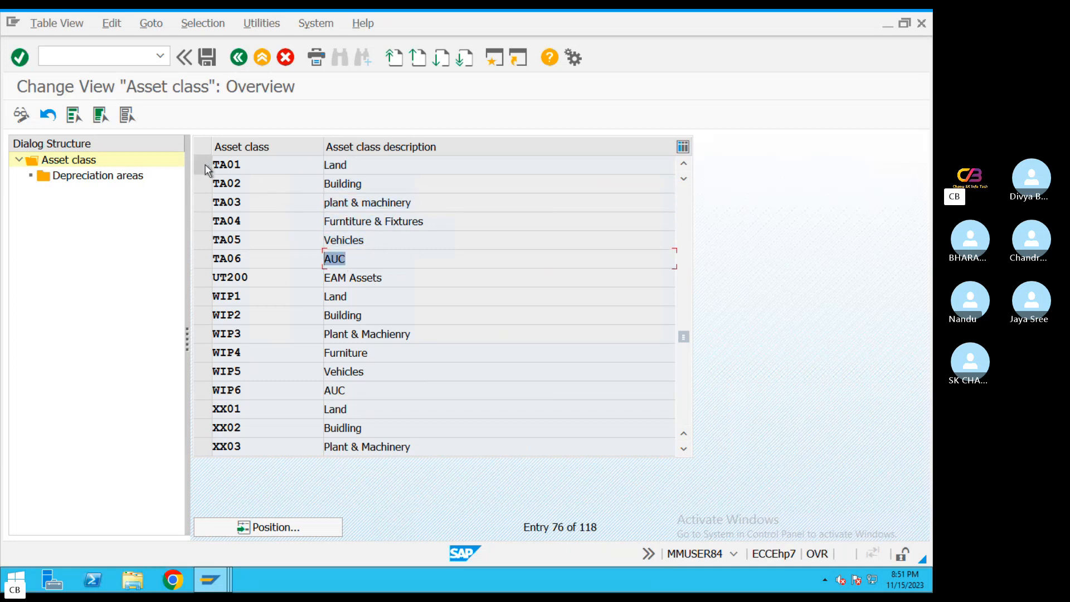
double_click(98, 178)
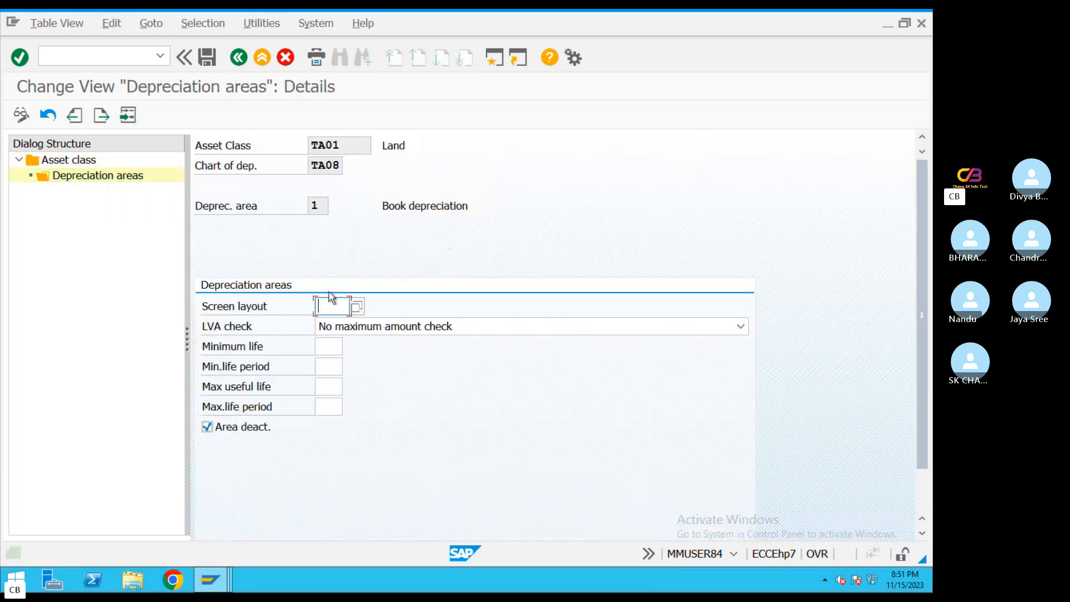
For book depreciation in class TA01, set screen layout 1000 and maximum useful life 50, and clear the area deactivation
left_click(357, 307)
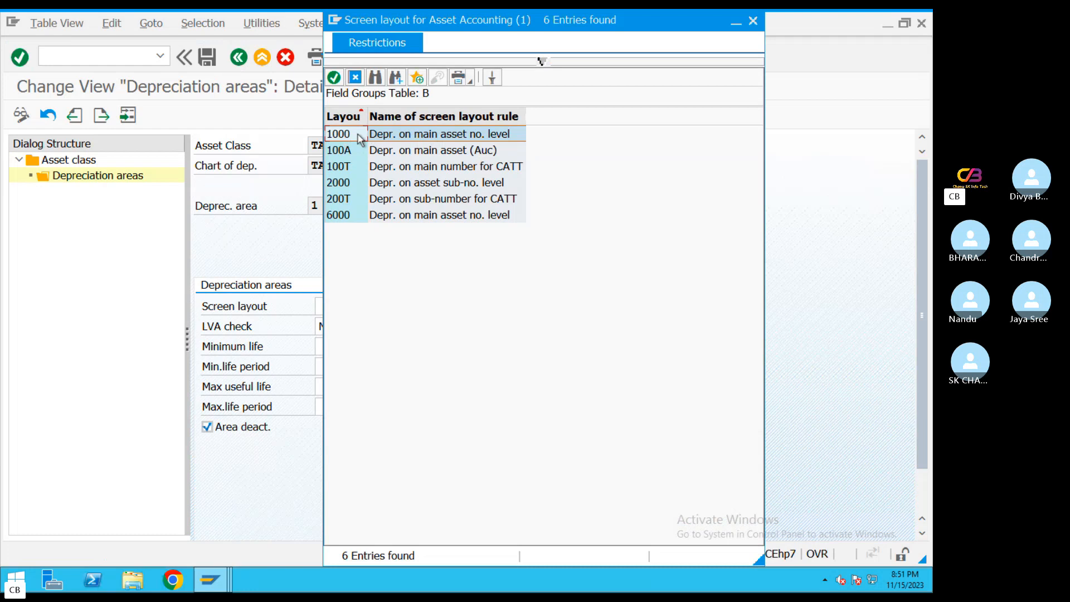
left_click(359, 138)
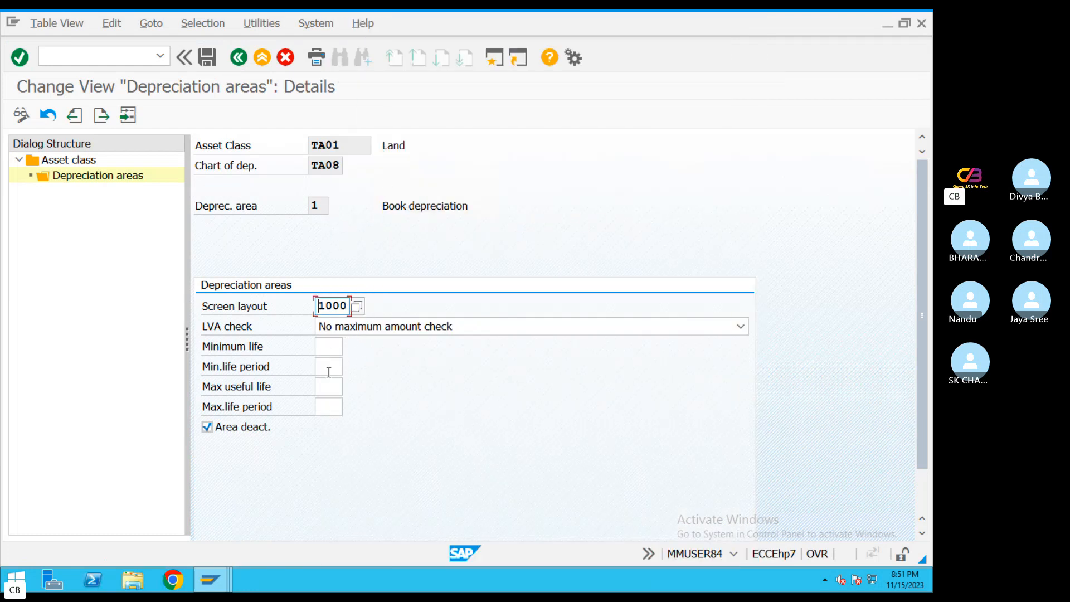
left_click(322, 388)
type("50")
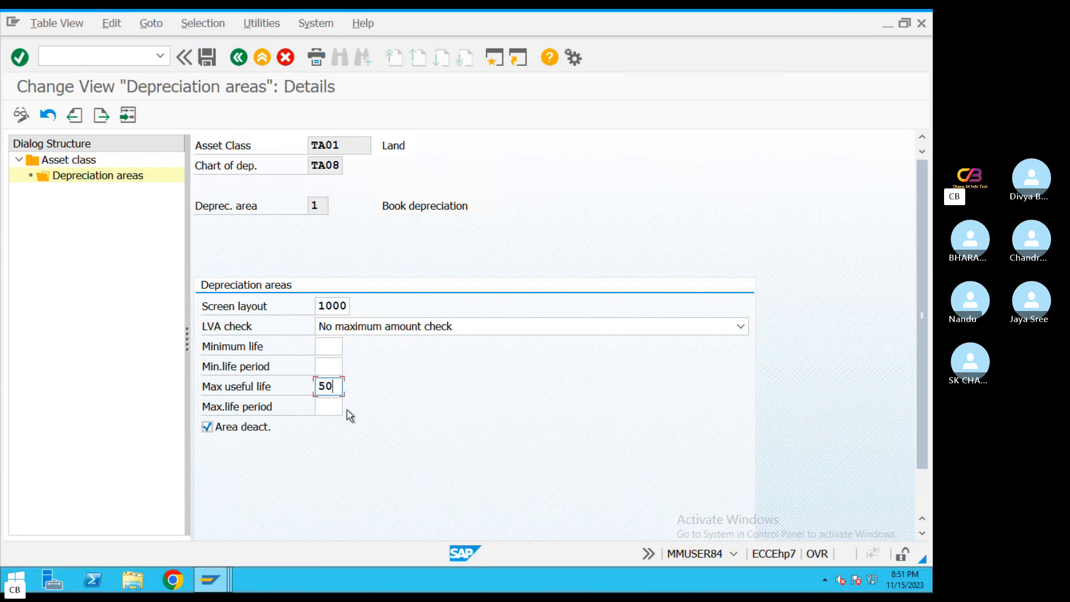
left_click(207, 428)
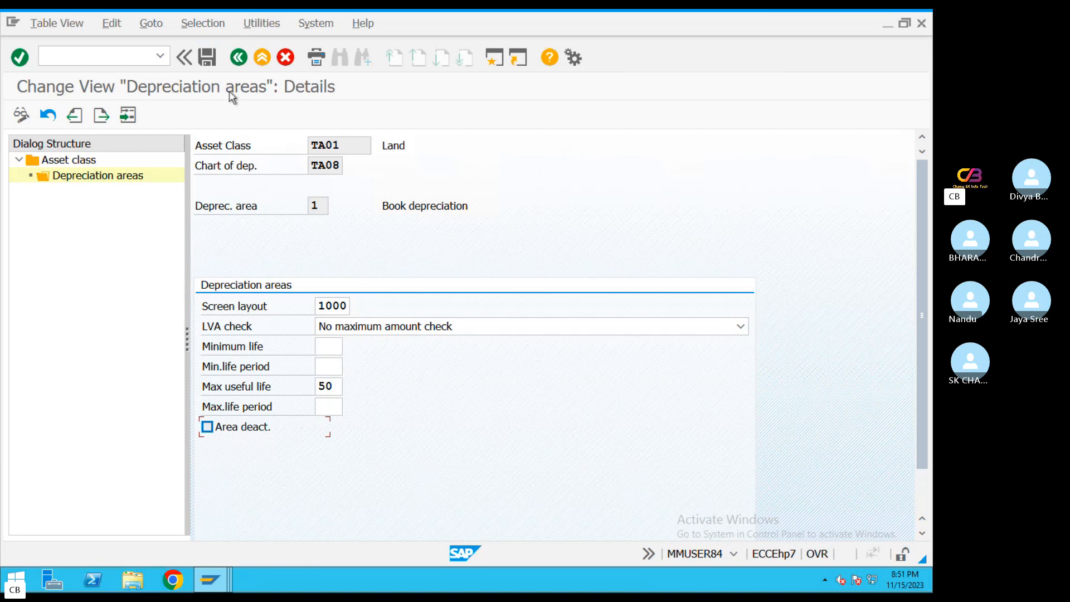
key("Return")
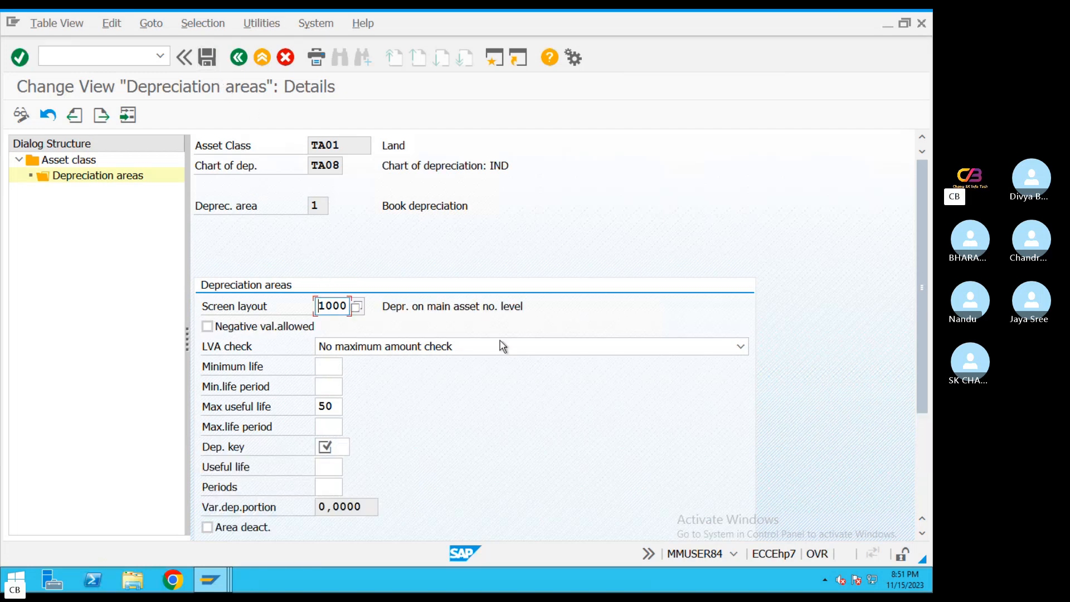
Allow negative values for the book depreciation area of asset class TA01
left_click(926, 428)
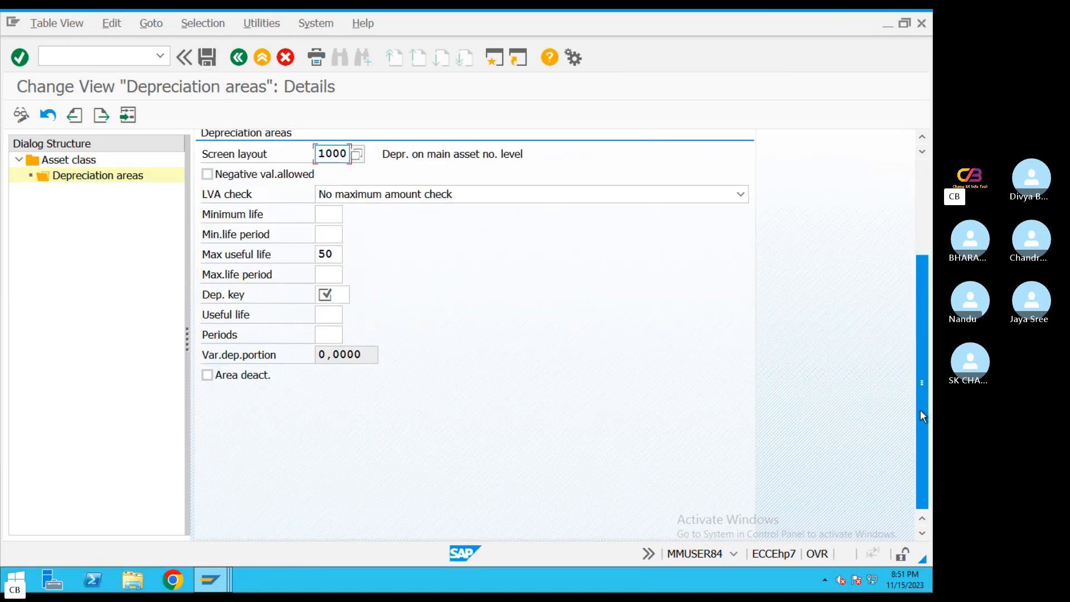
left_click_drag(923, 416, 917, 328)
left_click(265, 275)
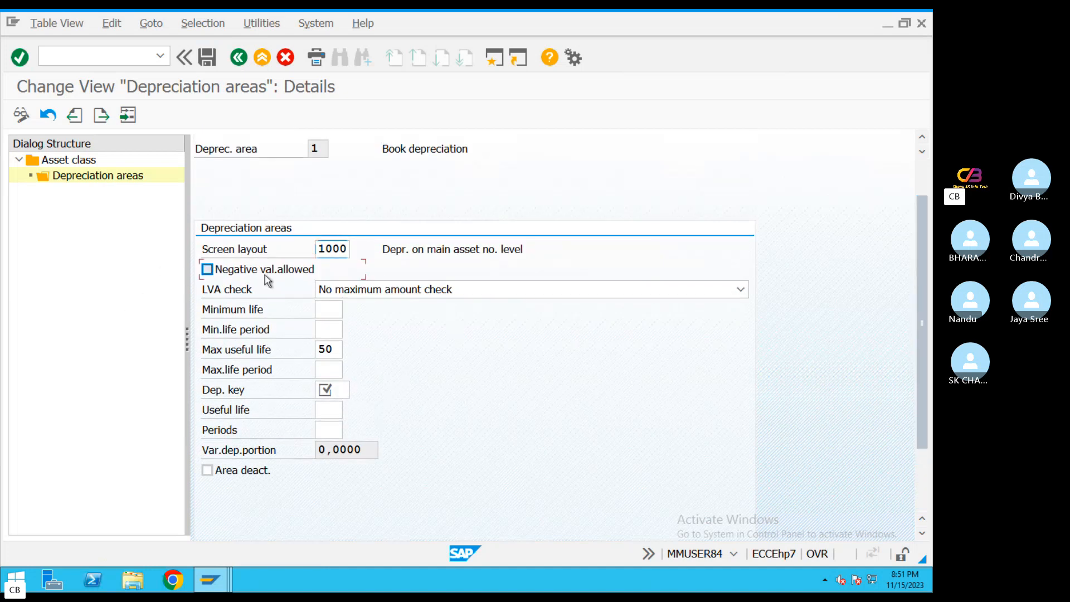
left_click(265, 276)
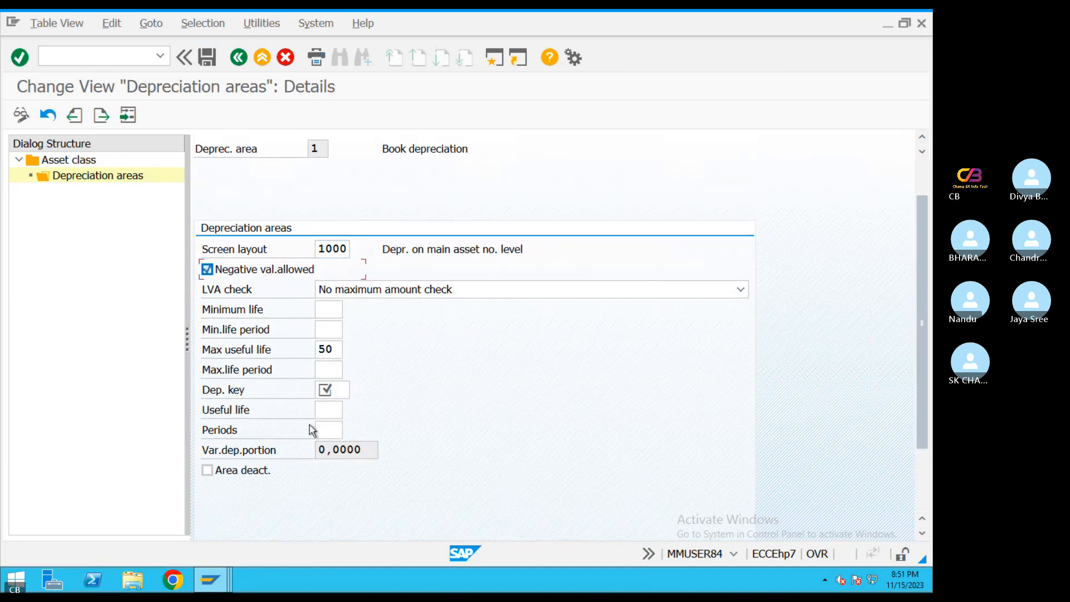
Assign depreciation key 0000, no depreciation and no interest, to the Land class's book depreciation area
left_click(339, 393)
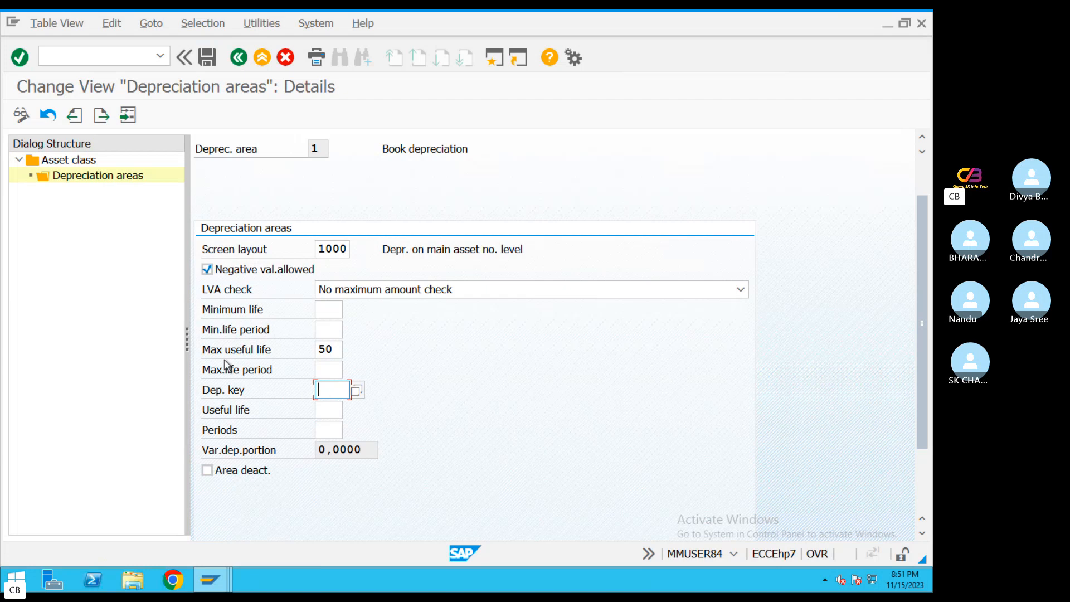
left_click(358, 393)
double_click(406, 114)
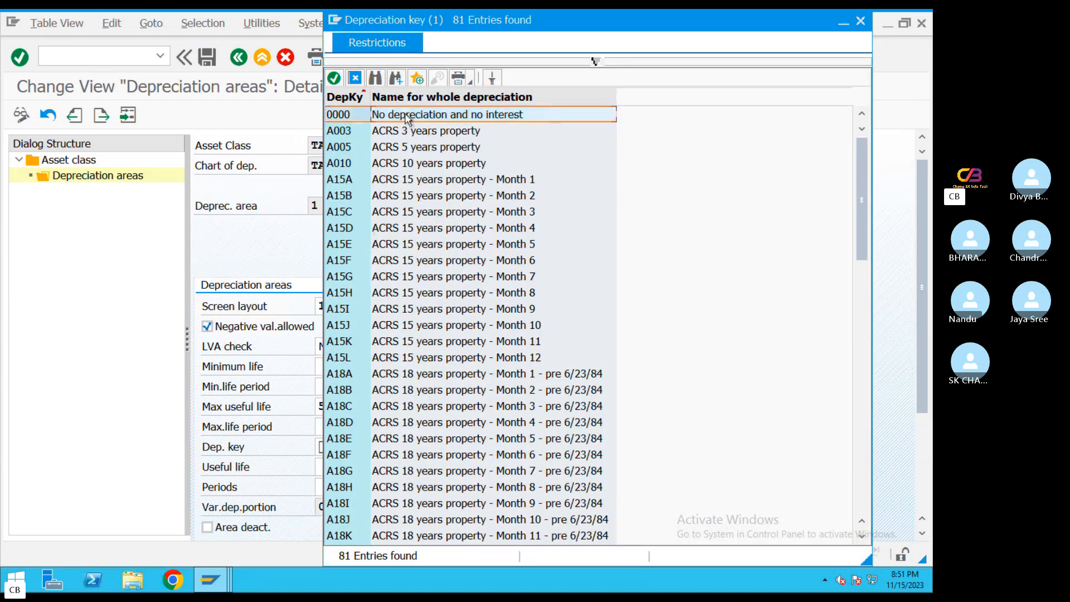
left_click_drag(317, 447, 411, 447)
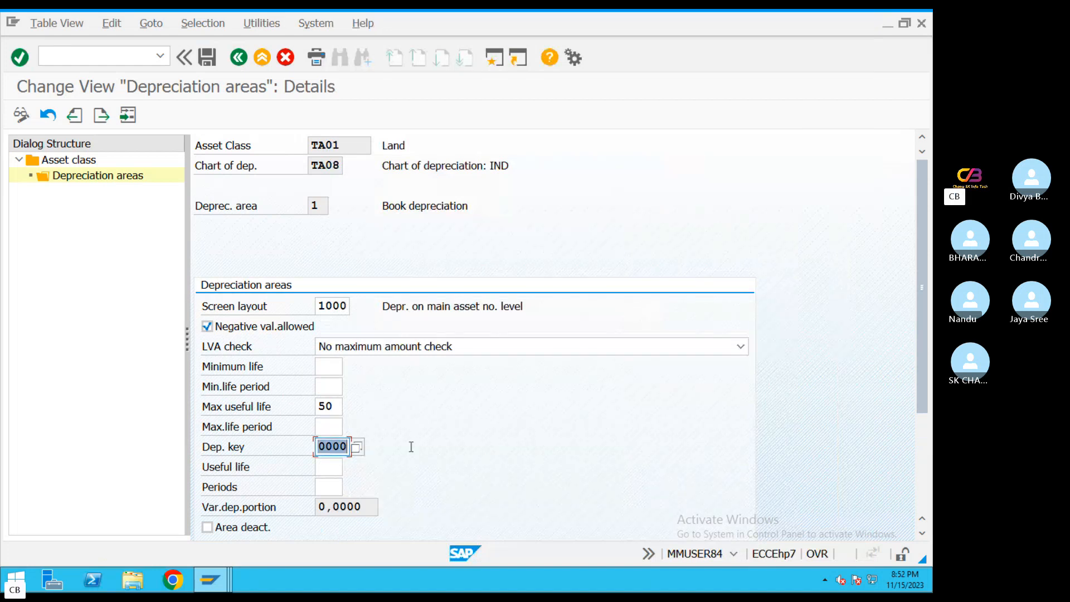
left_click(357, 448)
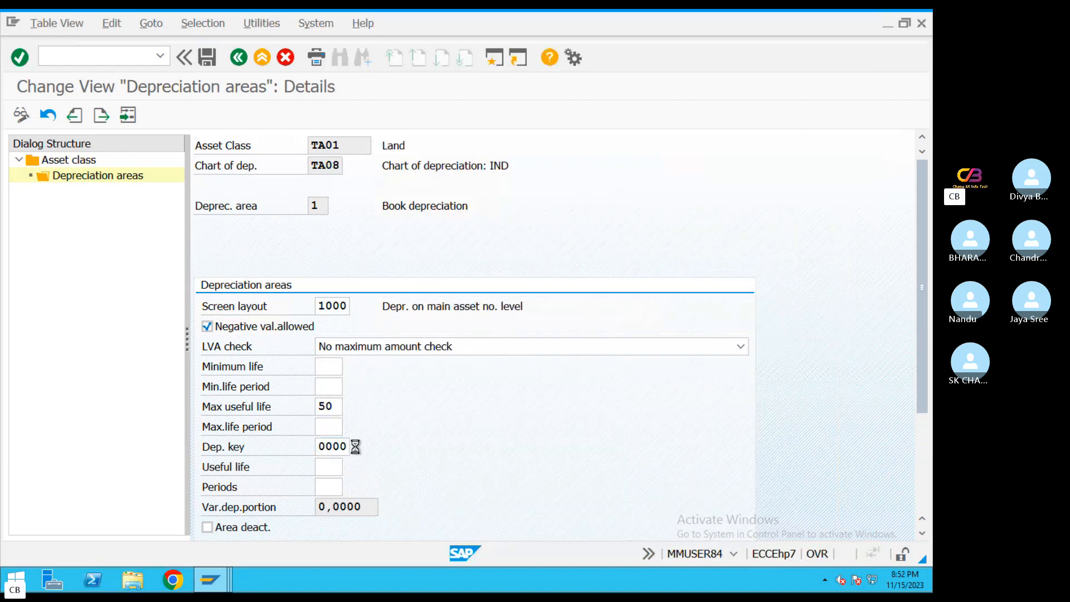
double_click(386, 115)
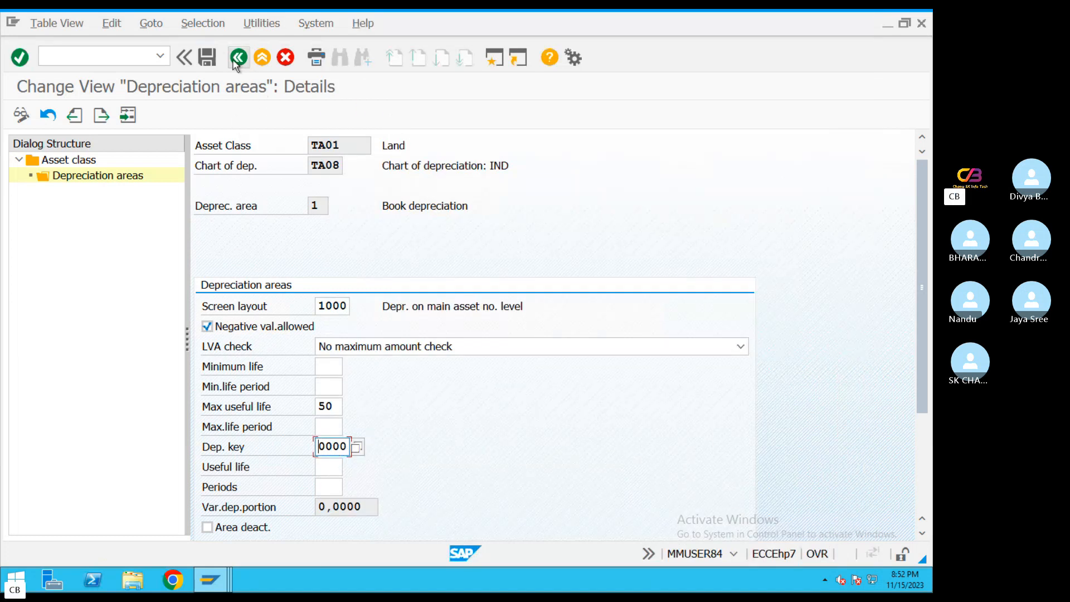
Save the Land class's book depreciation settings under the Asset accounting Configuration_FI customizing request and return to the depreciation areas overview
left_click(209, 58)
left_click(275, 308)
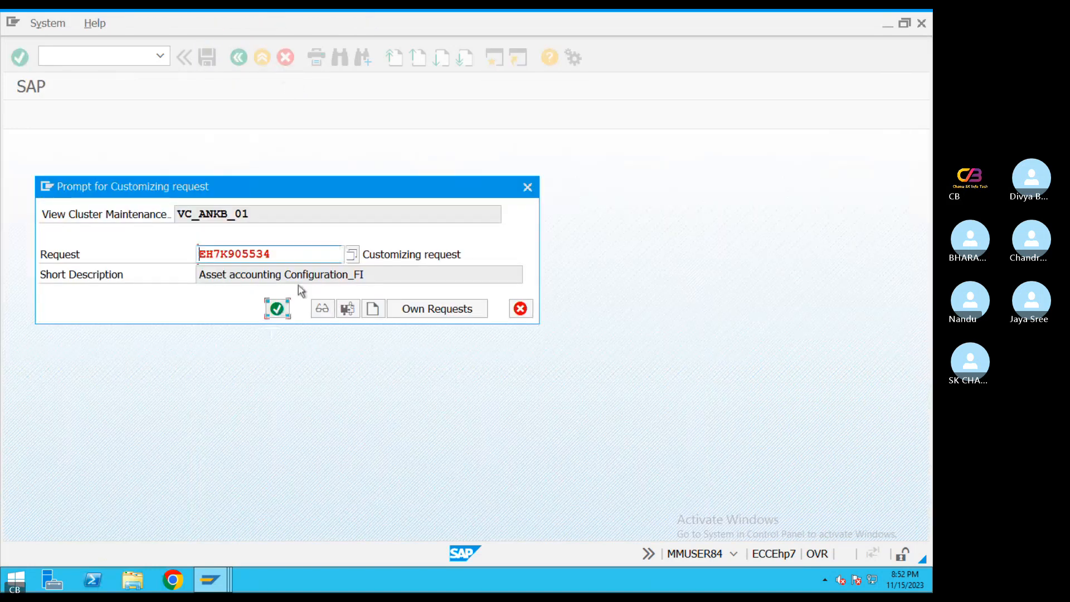
left_click(240, 57)
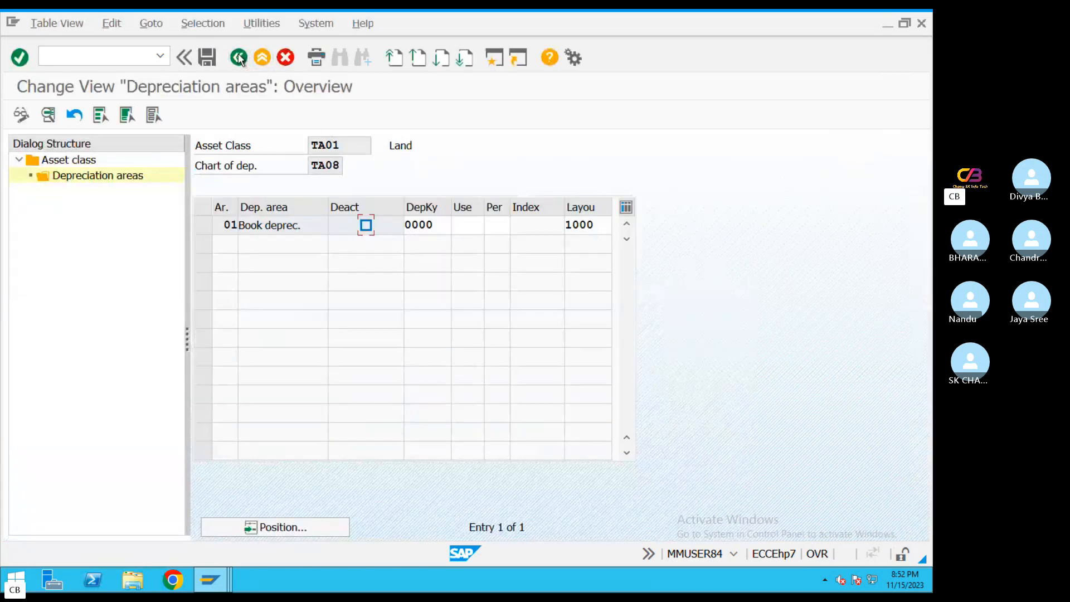
Set the useful life to 50 for asset class TA01's book depreciation area and save the entry
double_click(435, 225)
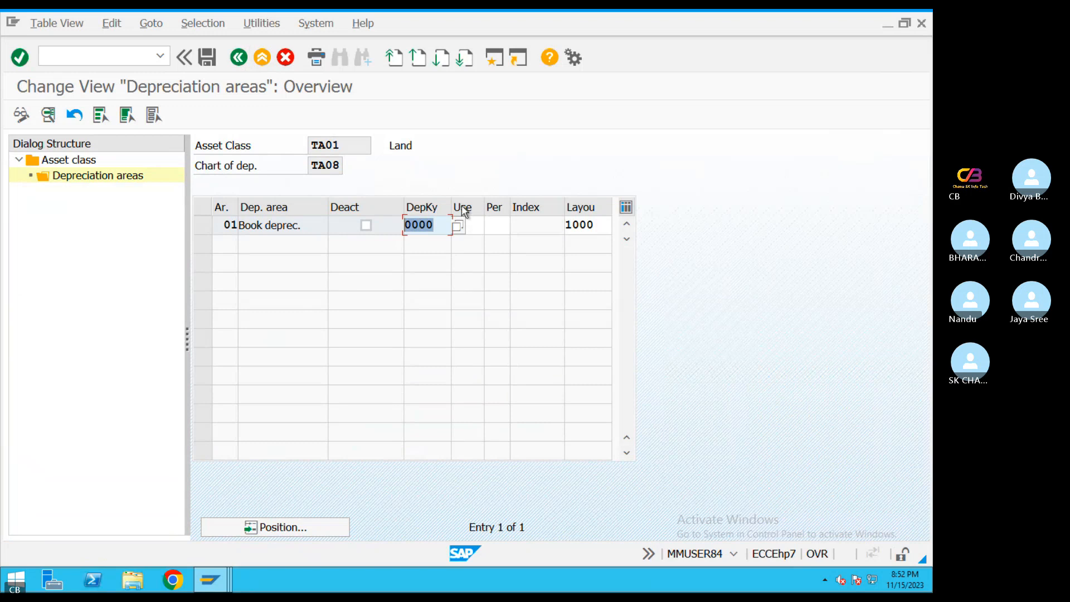
left_click(468, 230)
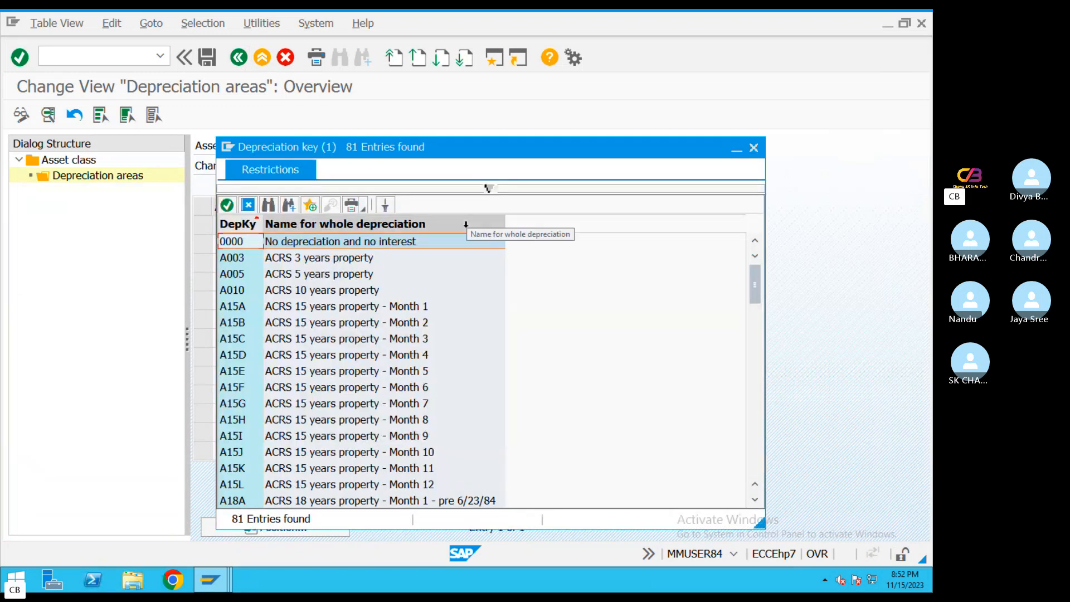
left_click(755, 148)
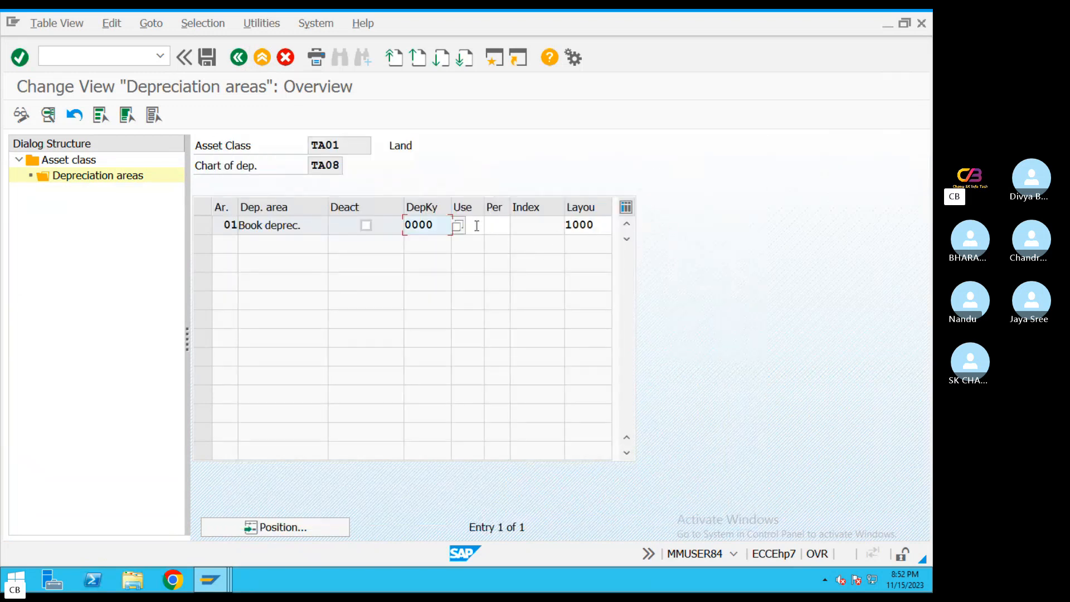
left_click(475, 225)
type("50")
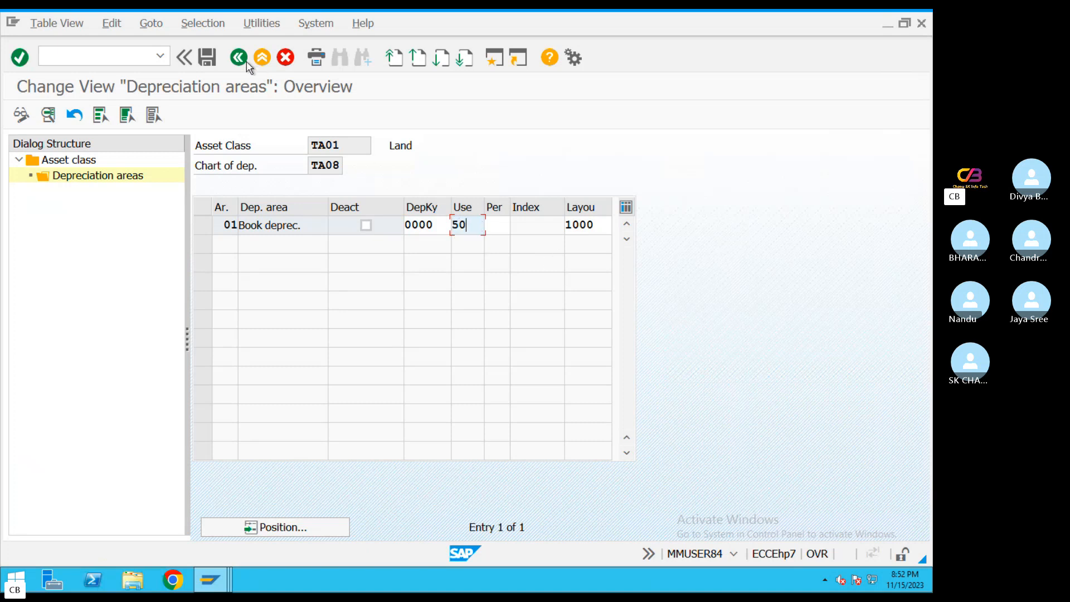
left_click(211, 61)
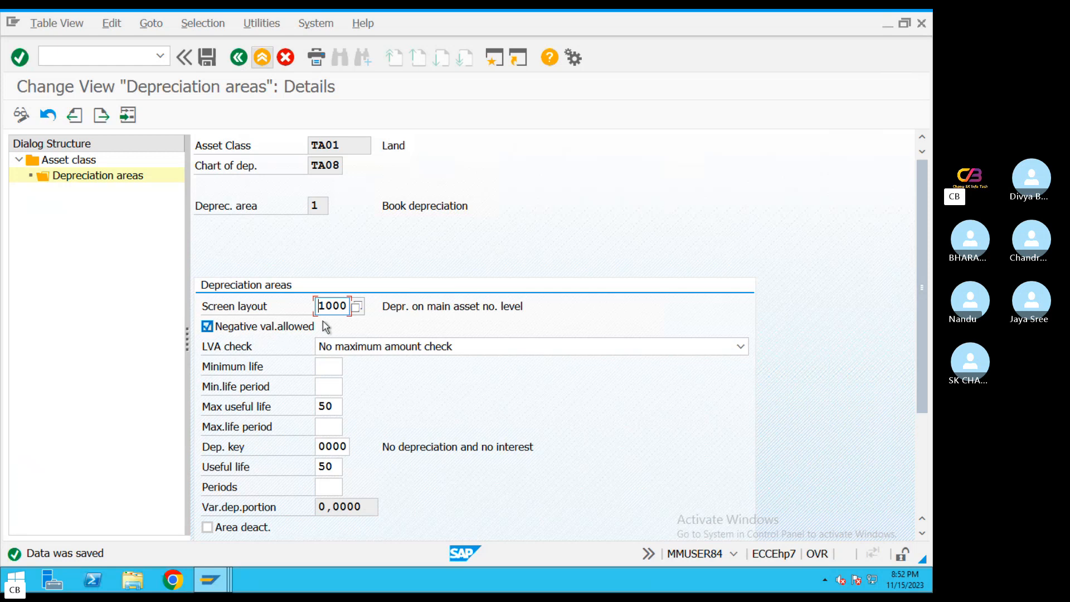
left_click(206, 326)
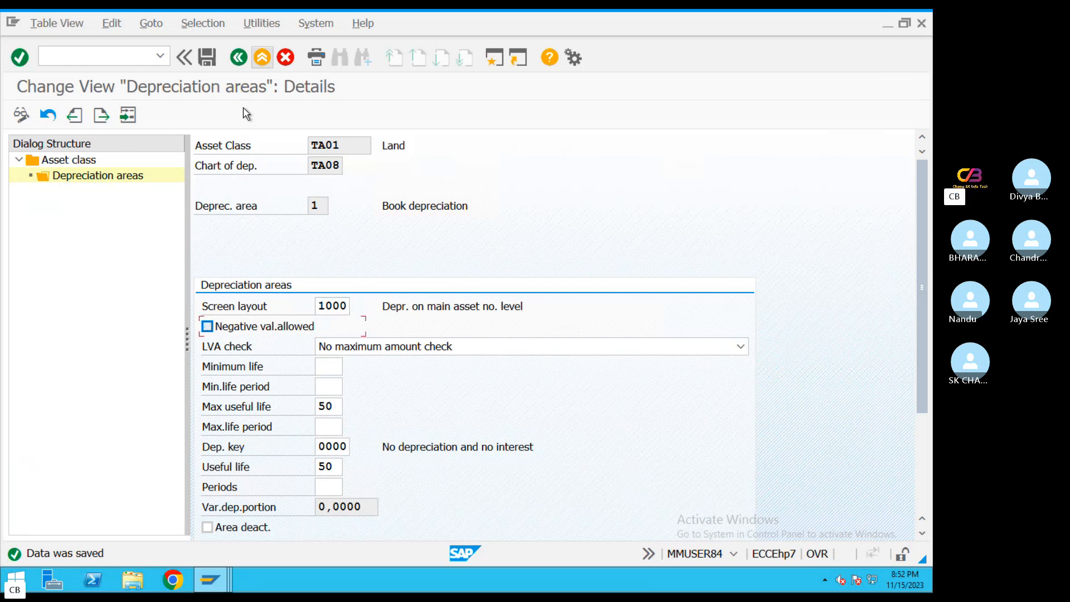
left_click(207, 57)
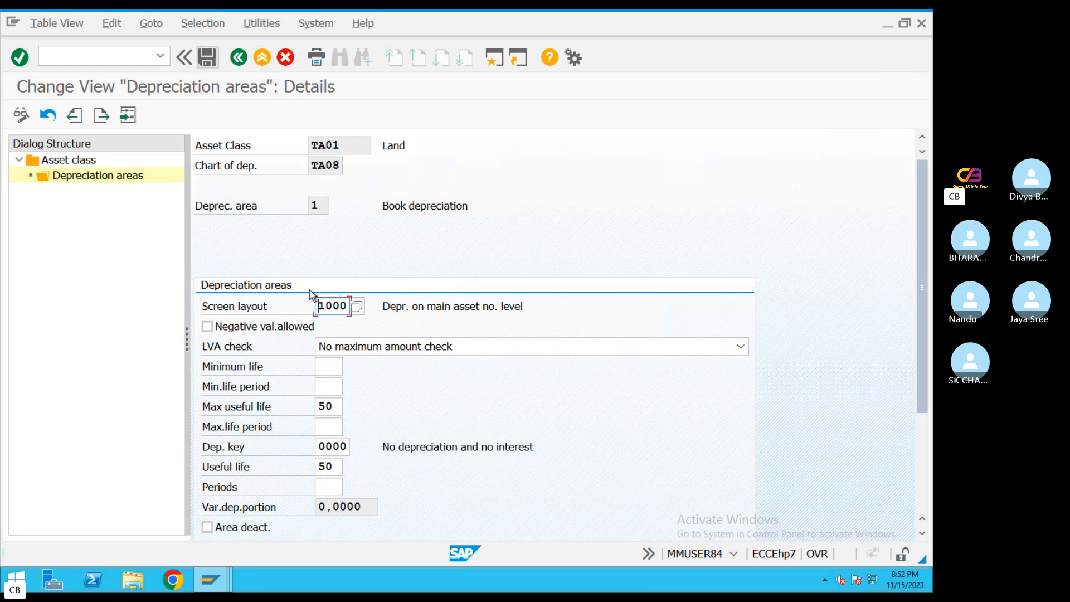
left_click(207, 327)
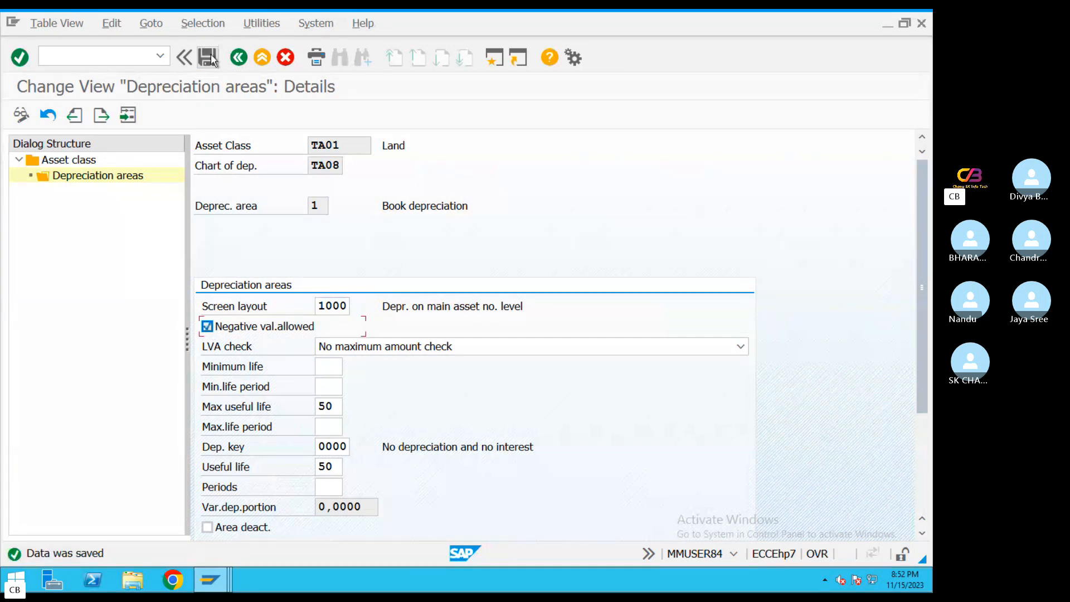
Return to the asset class list, select class TA02 Building, and display its depreciation areas
left_click(240, 58)
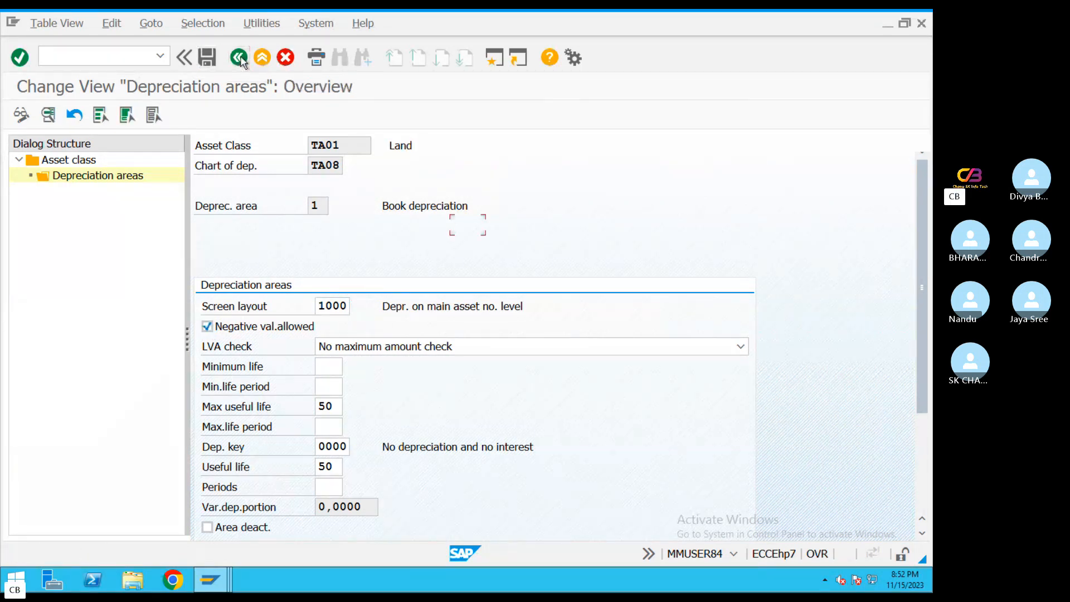
left_click(240, 58)
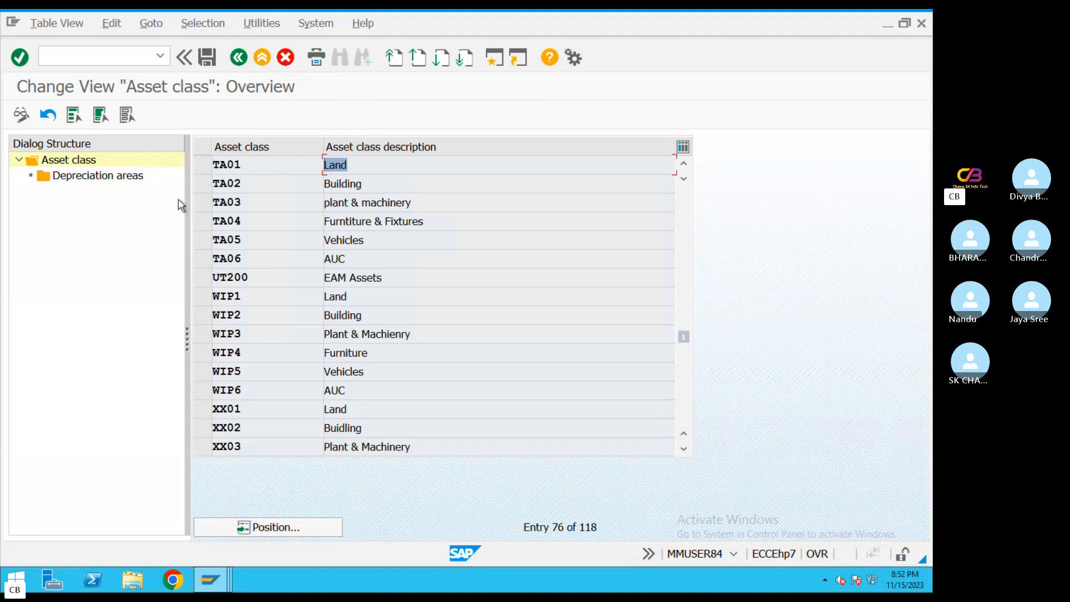
left_click(202, 186)
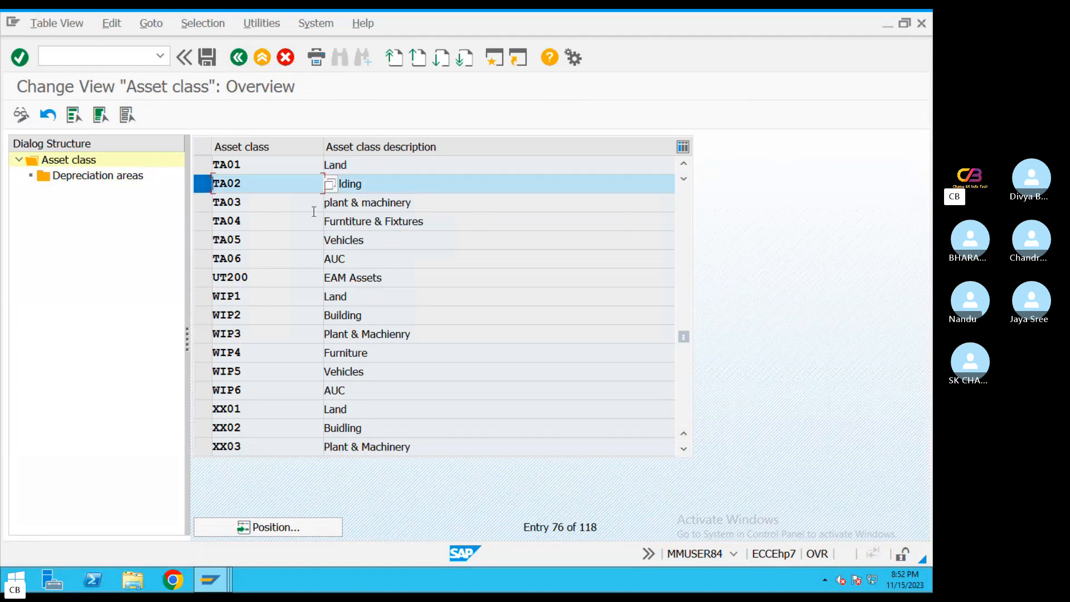
left_click(111, 178)
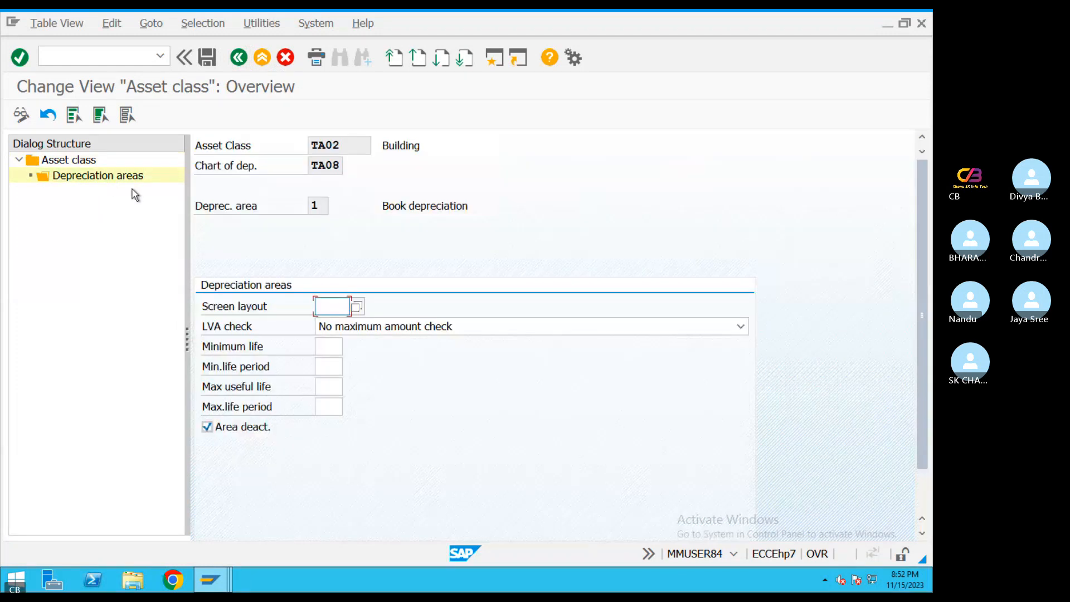
For book depreciation in class TA02, set screen layout 1000 and maximum useful life 40, and clear the area deactivation
left_click(357, 307)
key("Return")
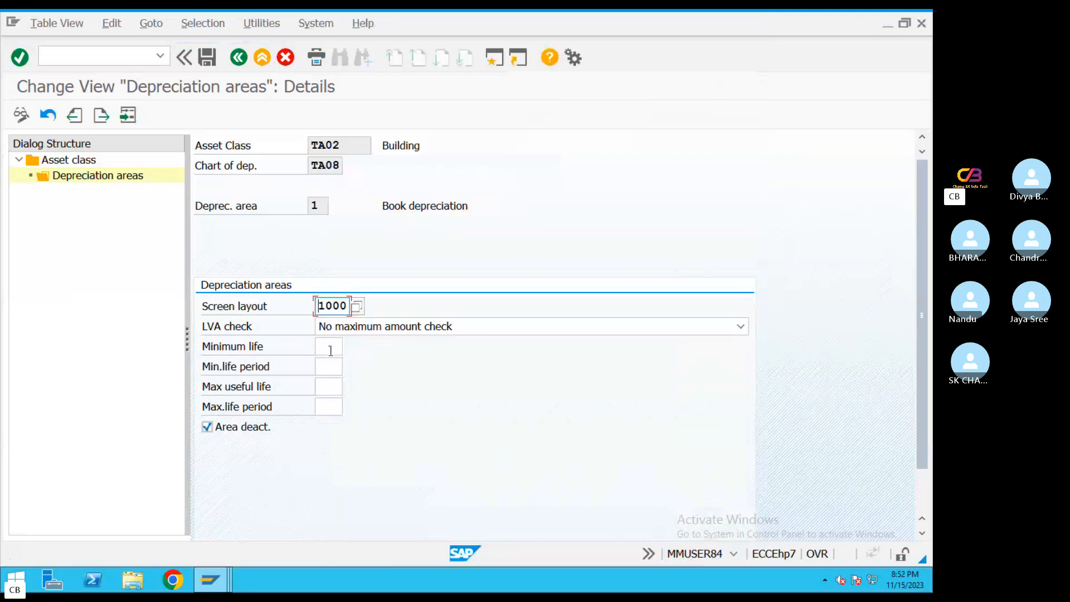
left_click(331, 386)
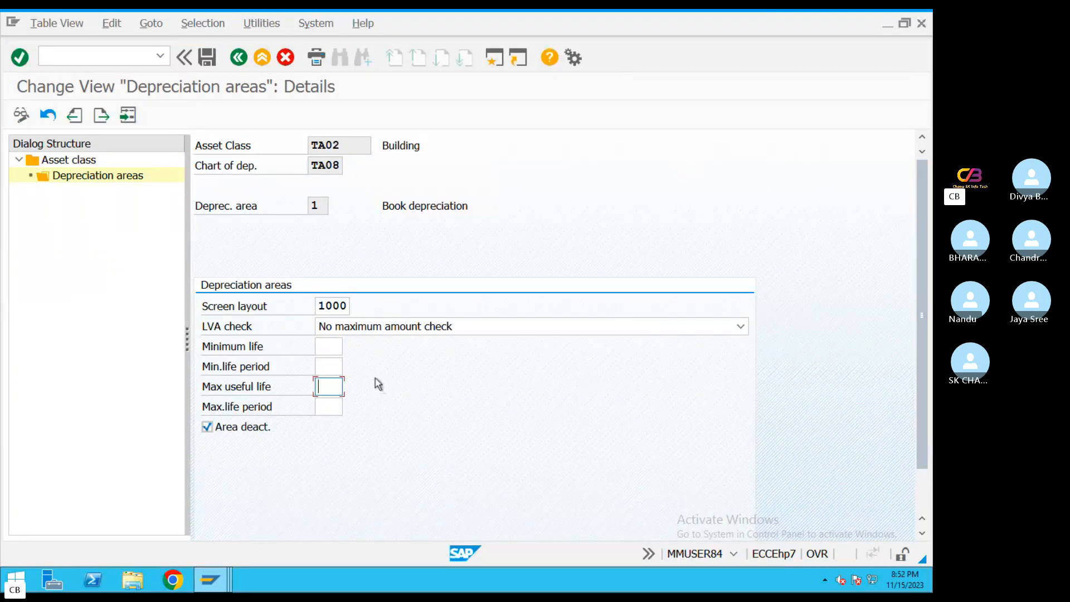
type("2")
key("BackSpace")
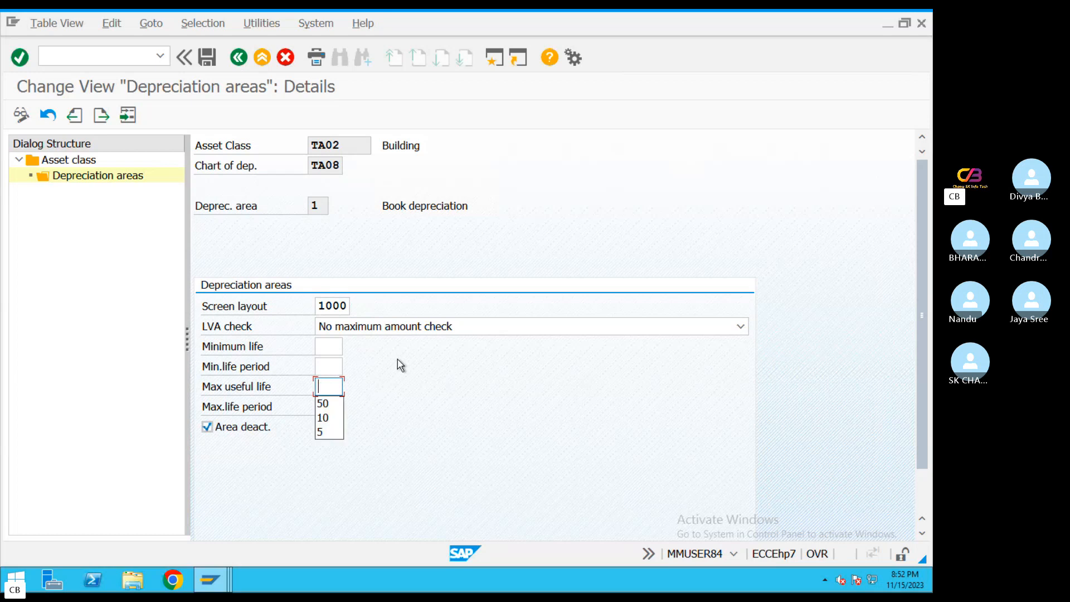
type("40")
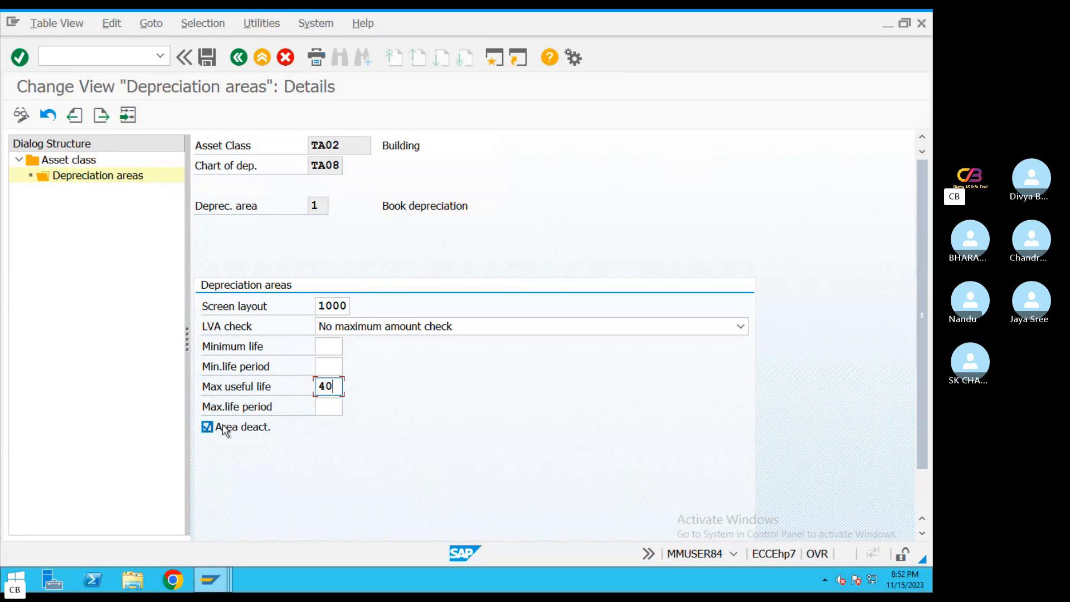
left_click(225, 428)
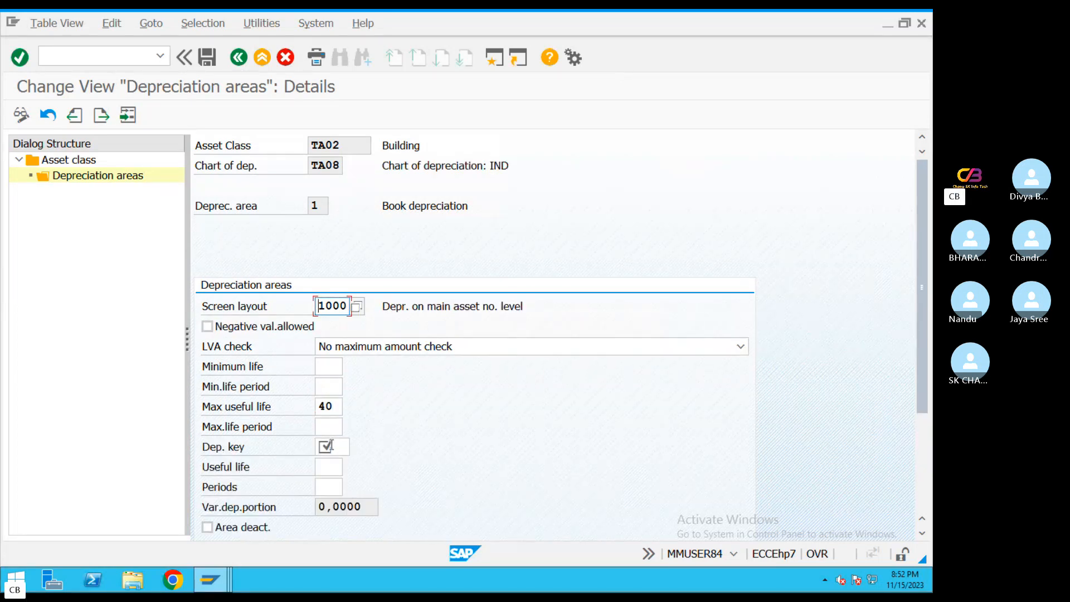
Assign depreciation key WD15 and a useful life of 40 to the Building class's book depreciation area
left_click(329, 446)
type("W")
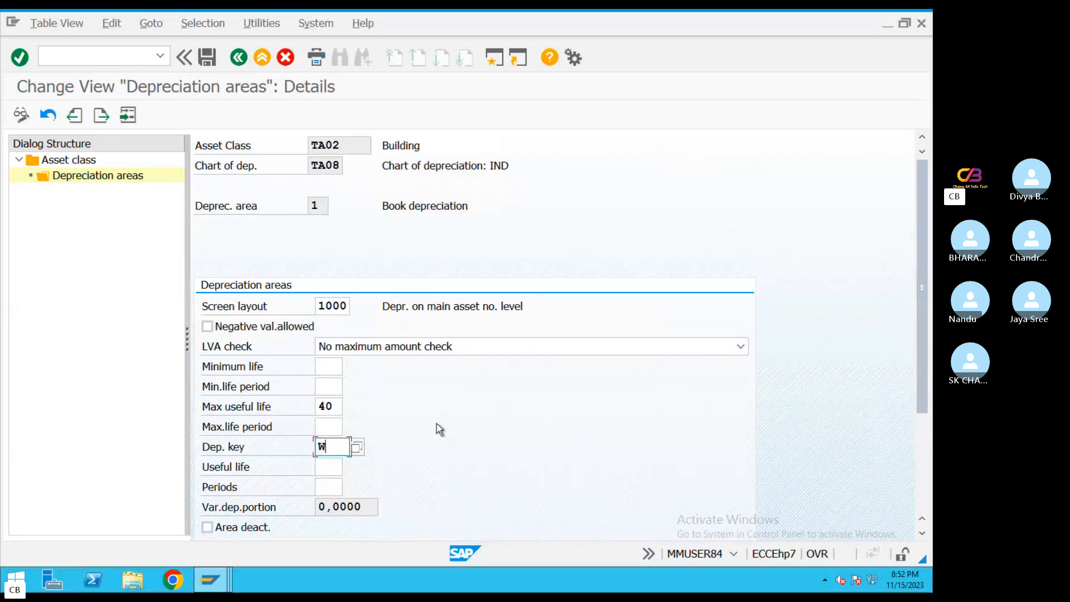
type("D15")
left_click(335, 469)
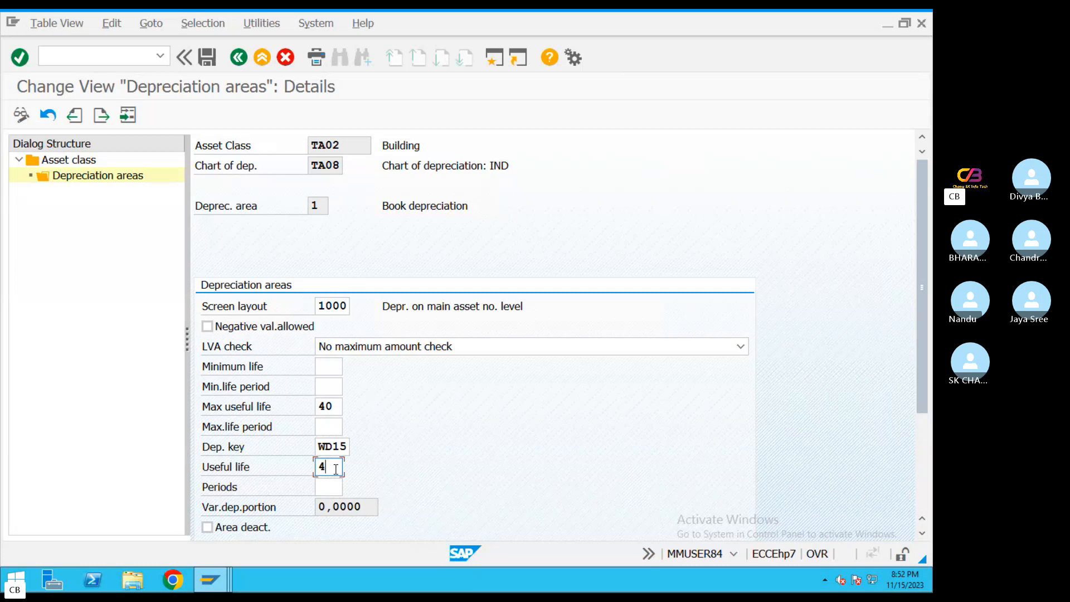
Allow negative values for the Building class's book depreciation area and save the settings
left_click(207, 326)
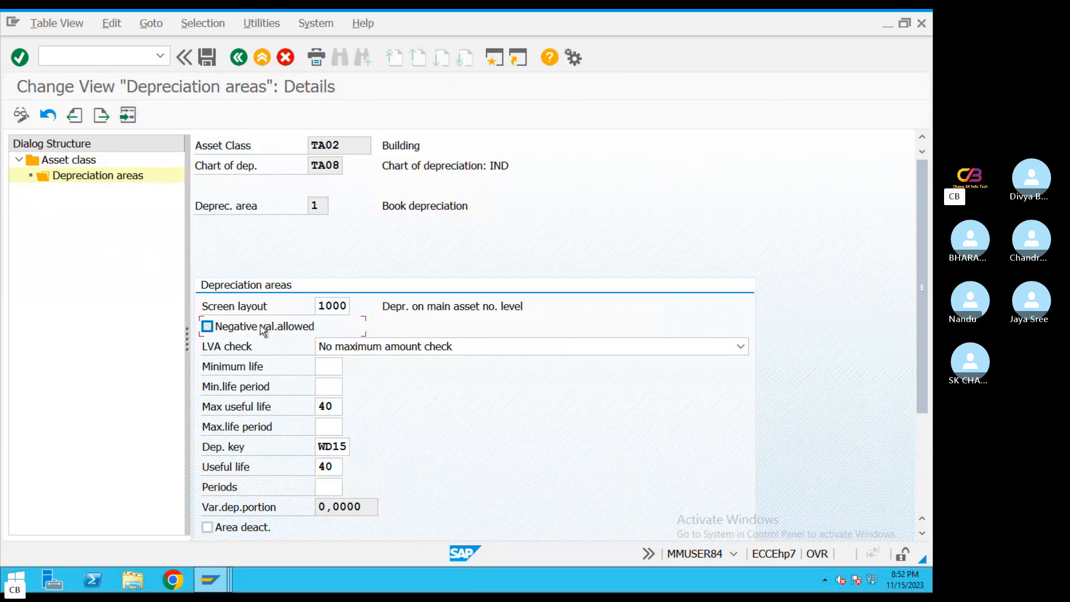
left_click(207, 56)
left_click(239, 58)
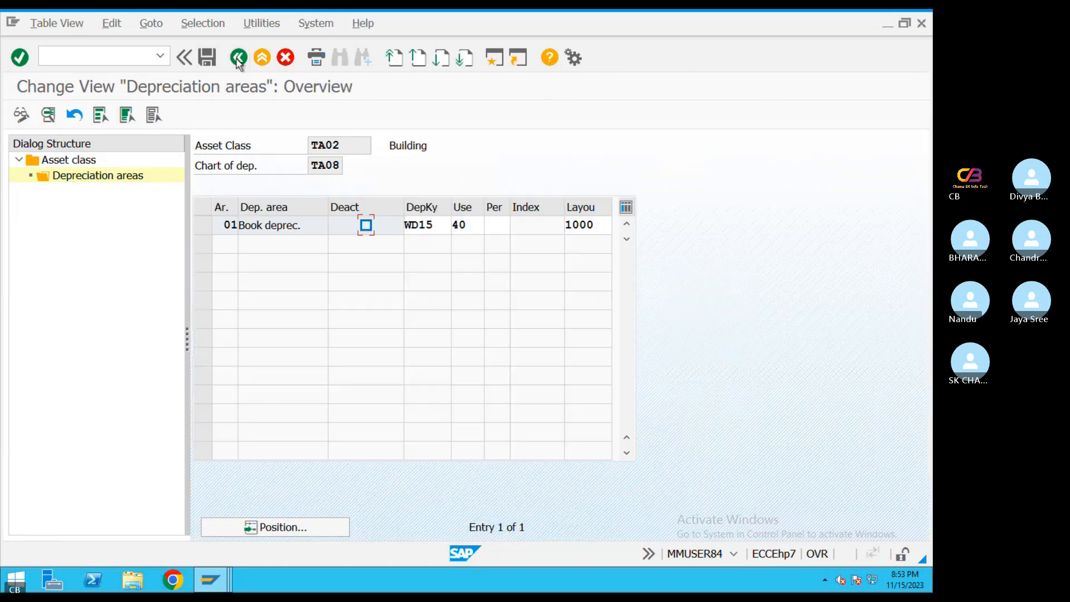
Return to the asset class list, select class TA03 plant & machinery, and display its depreciation areas
left_click(238, 58)
left_click(202, 202)
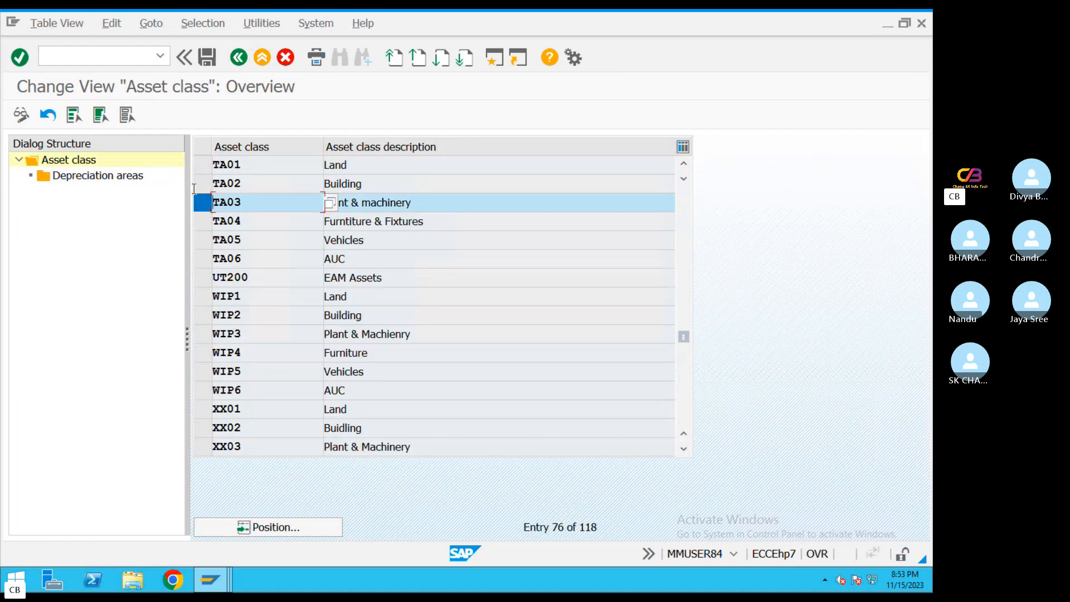
left_click(97, 182)
double_click(95, 177)
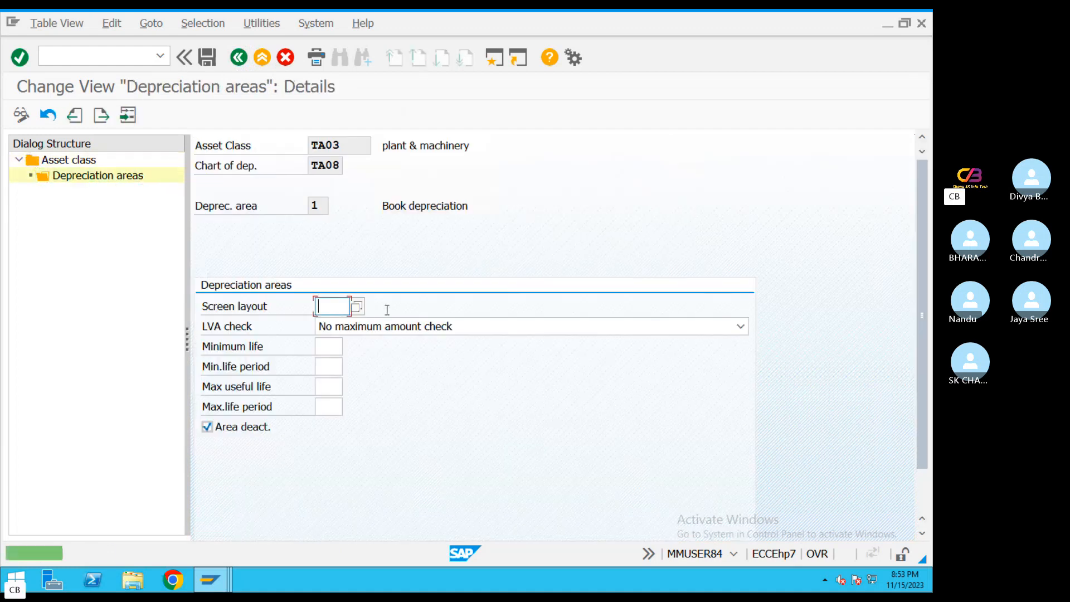
For book depreciation in class TA03, set screen layout 1000, clear the area deactivation, and set the maximum useful life to 10
left_click(332, 306)
left_click(357, 306)
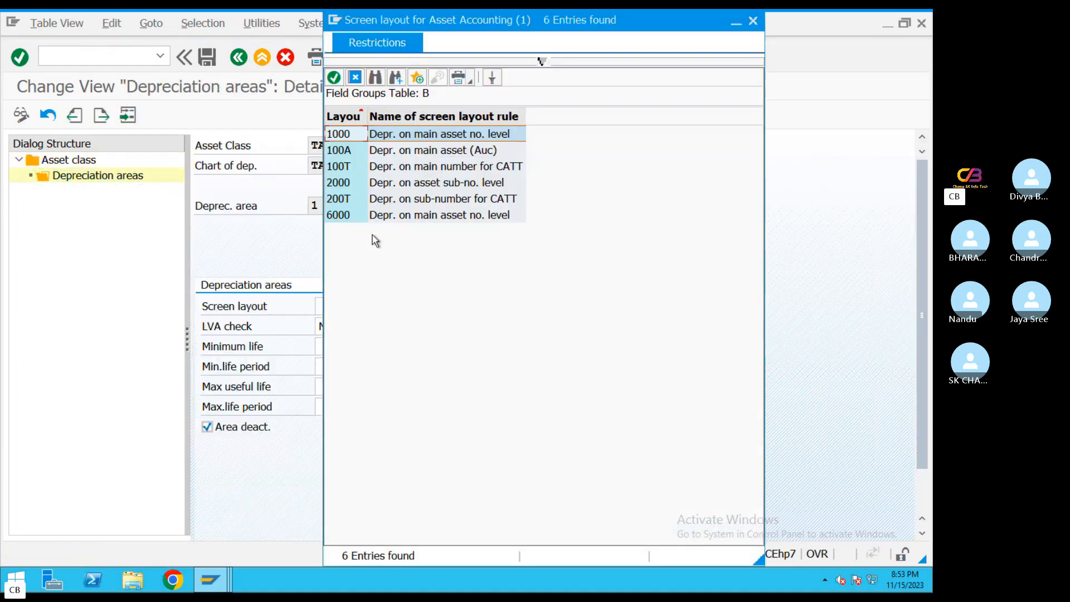
double_click(372, 135)
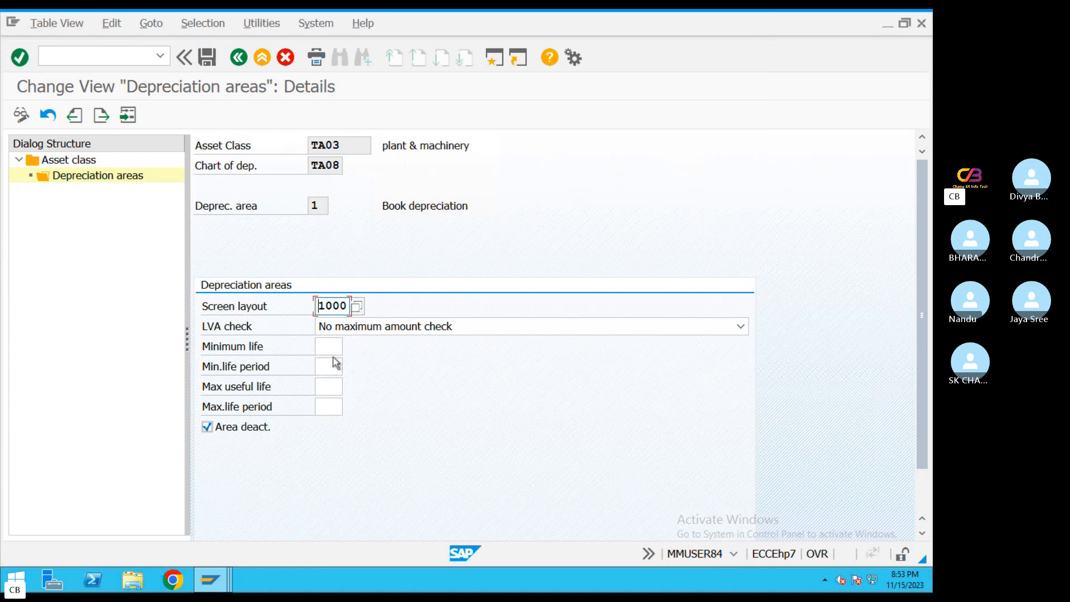
left_click(207, 426)
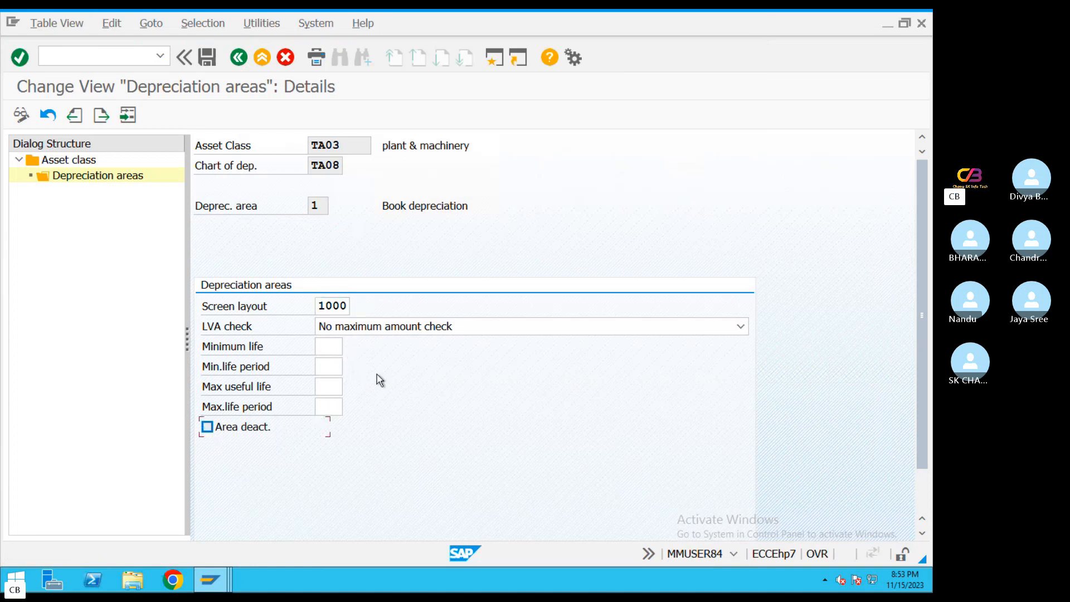
left_click(341, 386)
type("10")
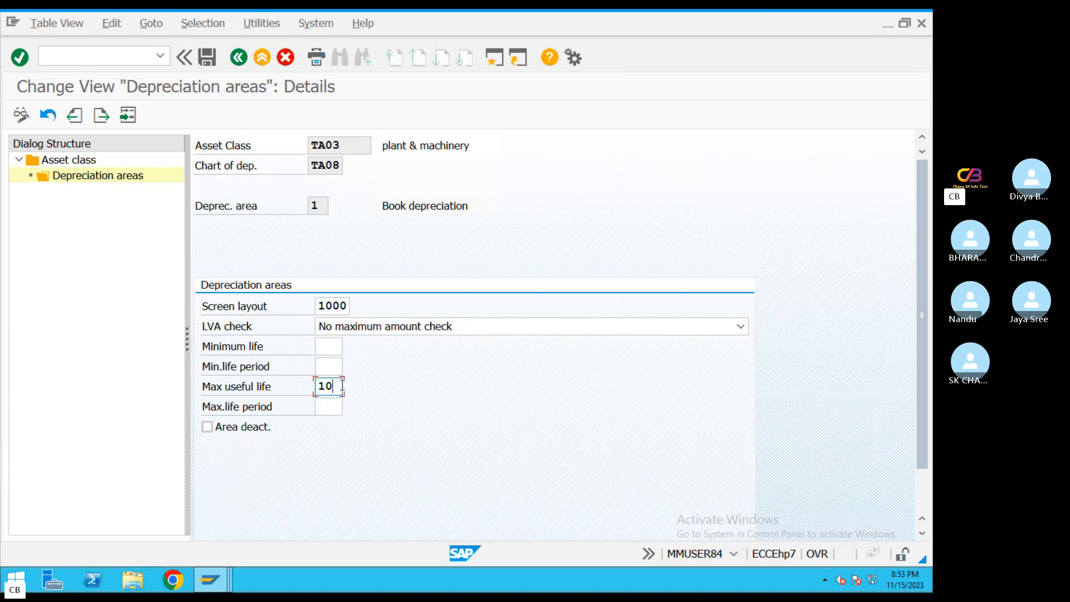
key("Return")
Assign depreciation key WD15 to the plant & machinery class's book depreciation area
left_click(334, 446)
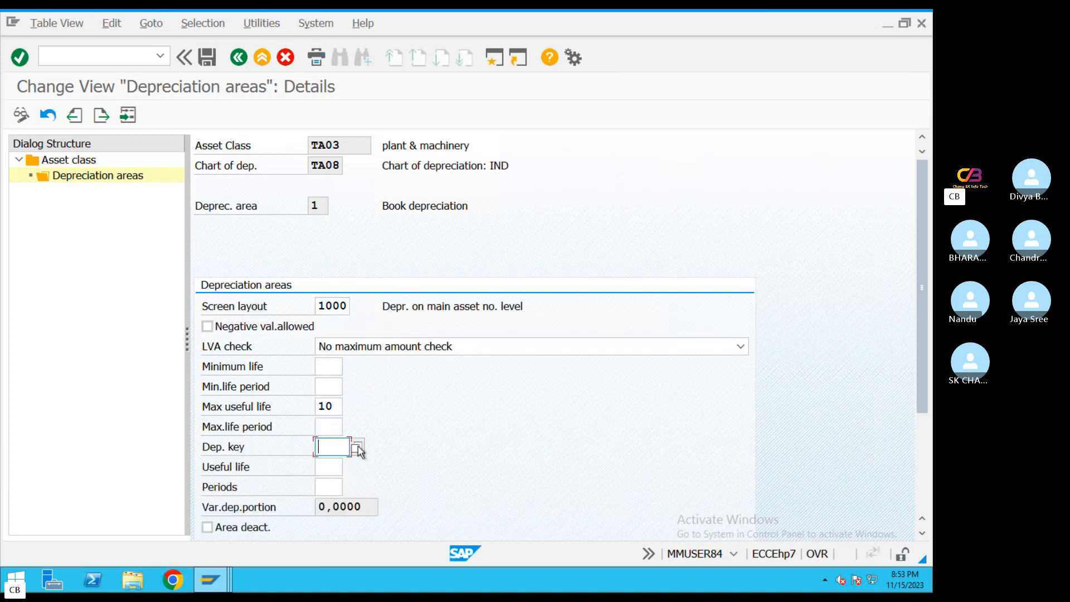
left_click(357, 447)
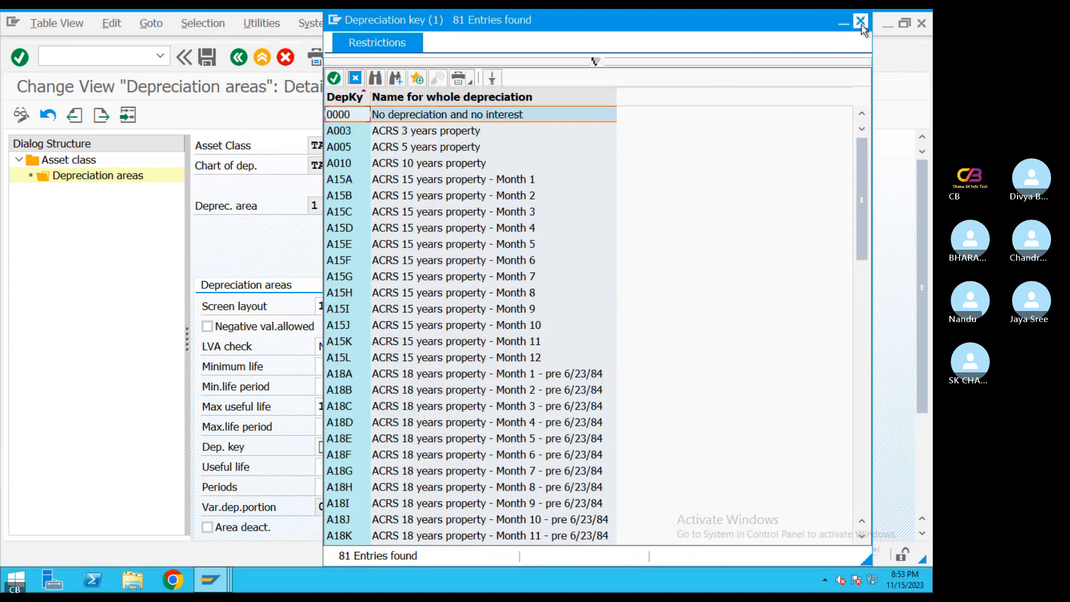
left_click(860, 21)
left_click(338, 449)
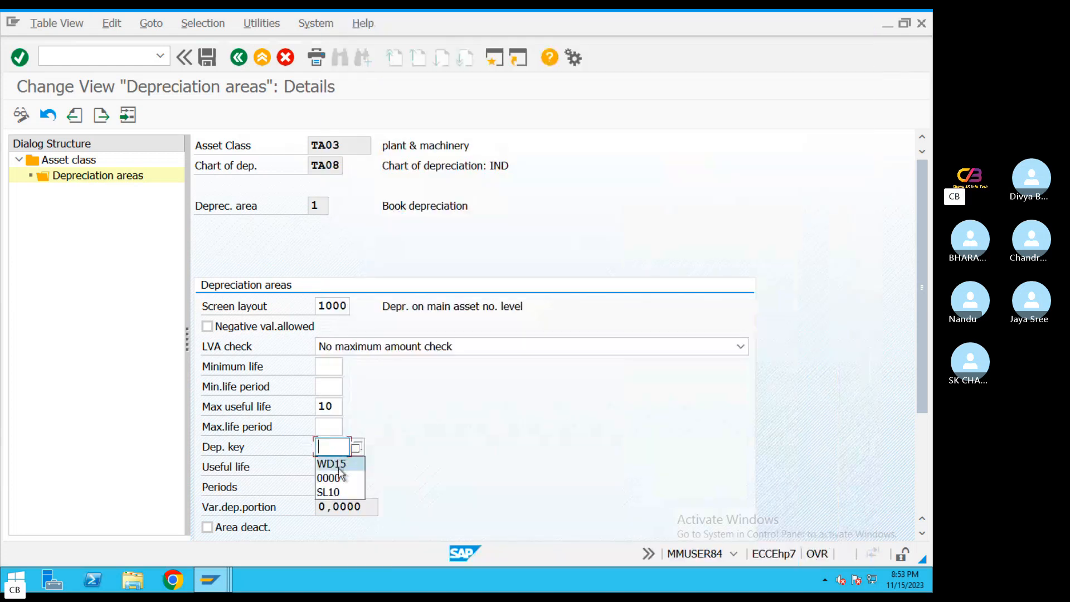
left_click(332, 463)
Set the useful life to 10 for asset class TA03's book depreciation area
scroll(373, 407, "down", 1)
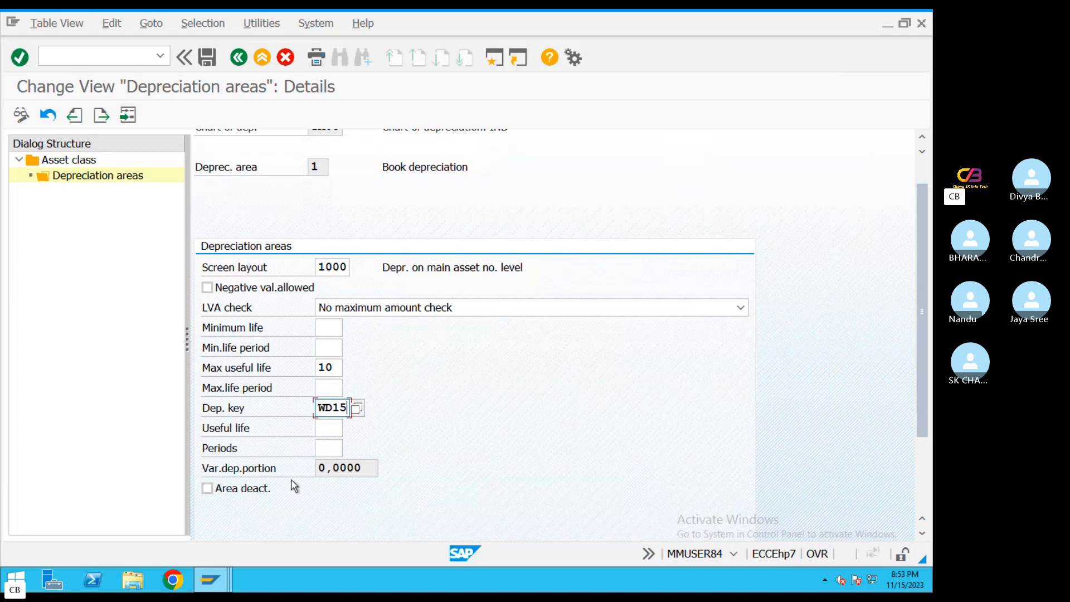
left_click(324, 430)
double_click(333, 369)
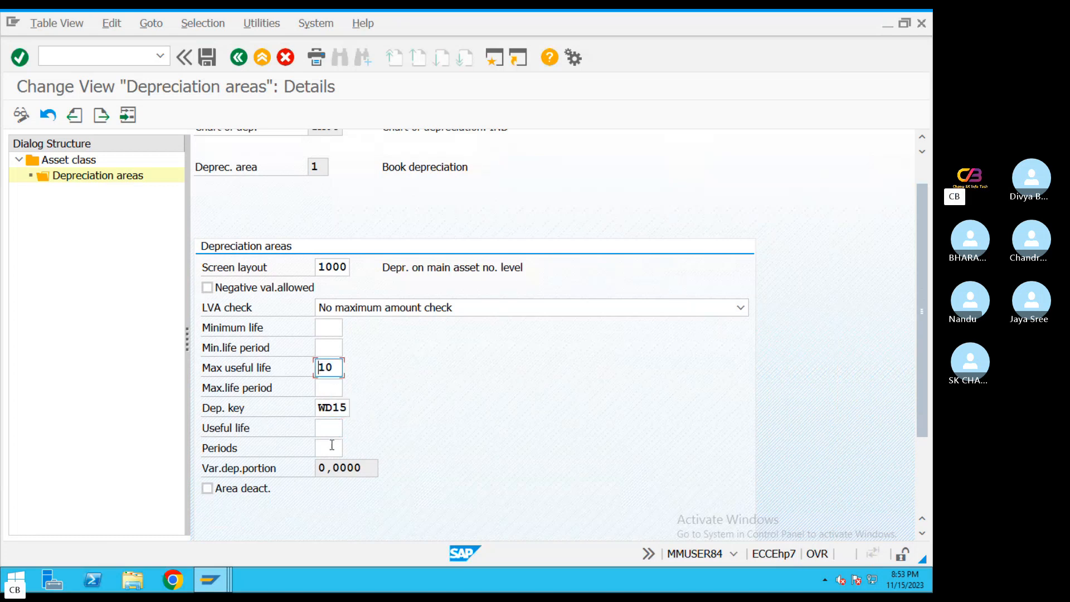
left_click(330, 430)
type("10")
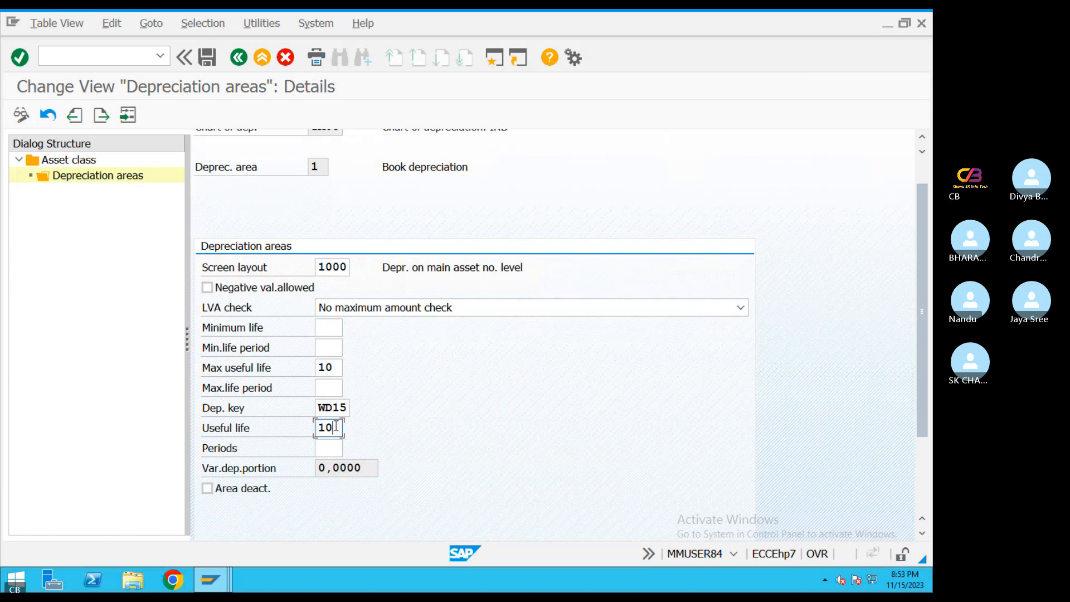
key("Return")
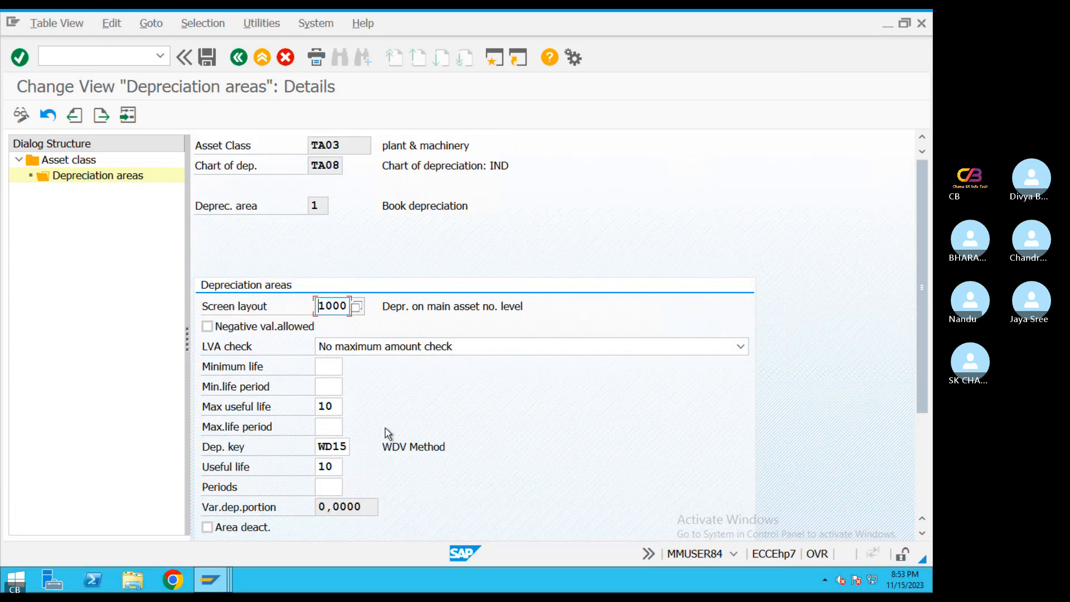
Save the plant & machinery class's book depreciation with negative values allowed, and return to the asset class list
scroll(386, 426, "down", 1)
left_click(208, 307)
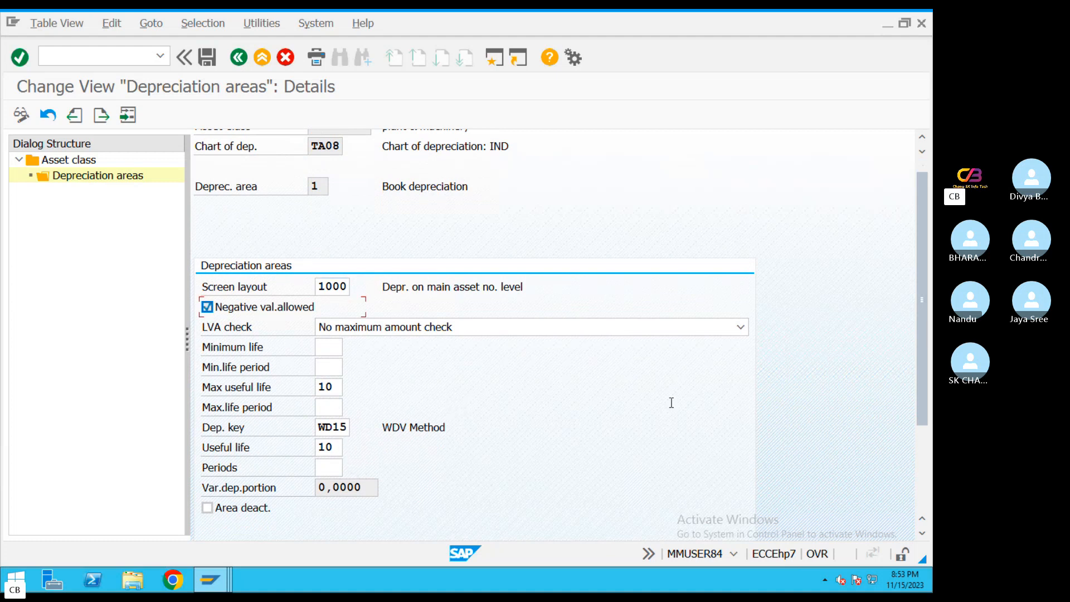
left_click(206, 57)
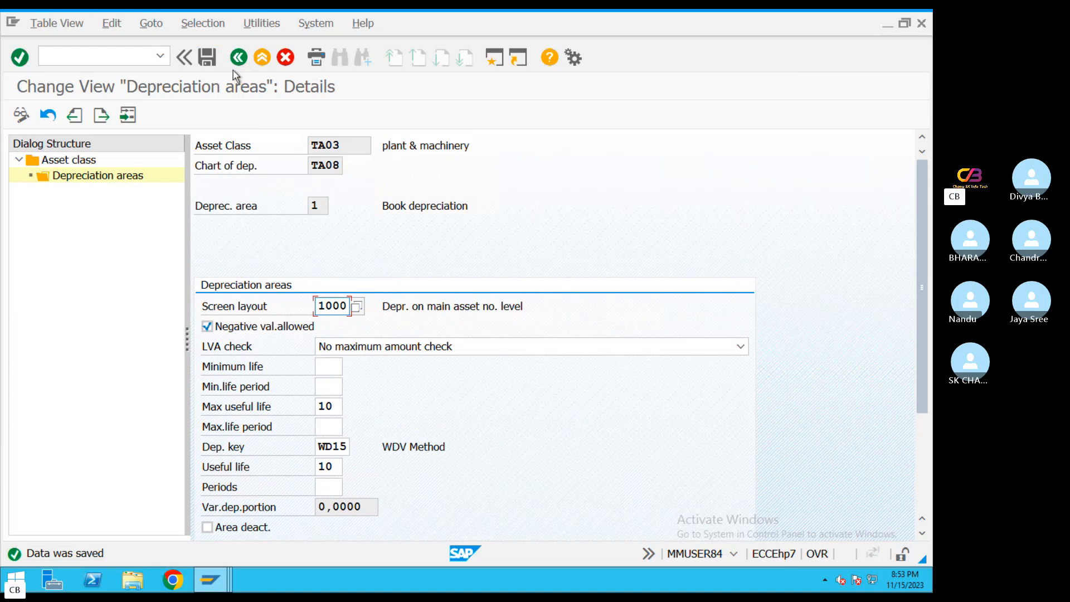
left_click(239, 57)
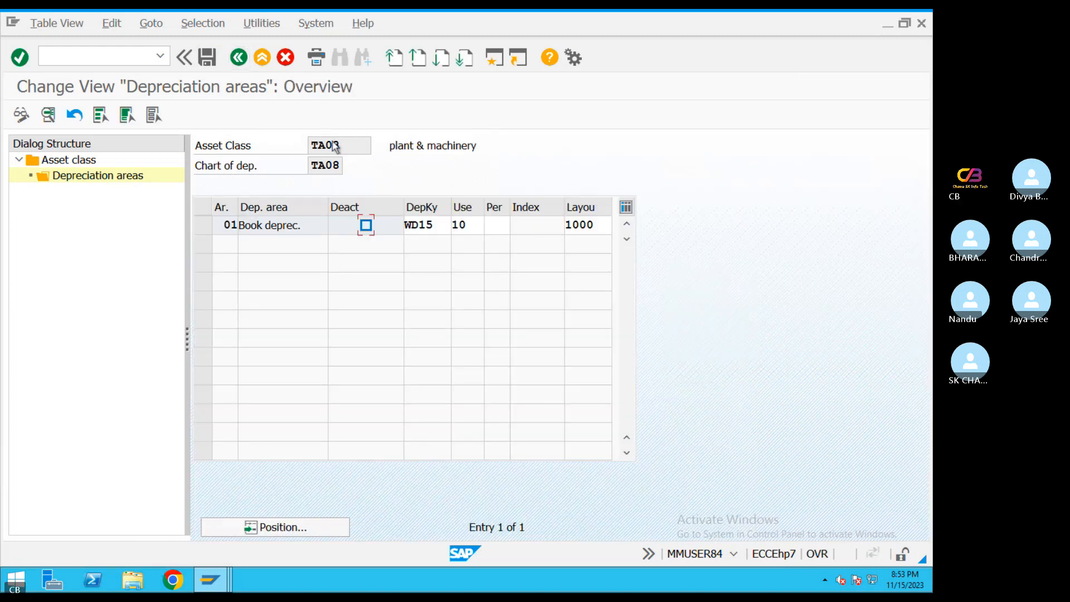
key("F3")
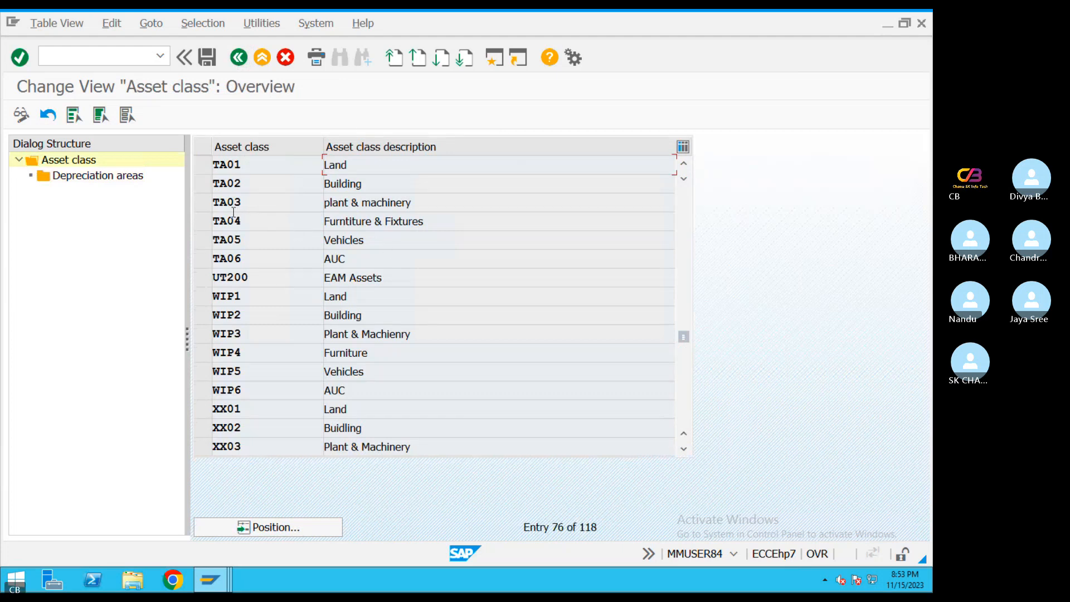
left_click(210, 209)
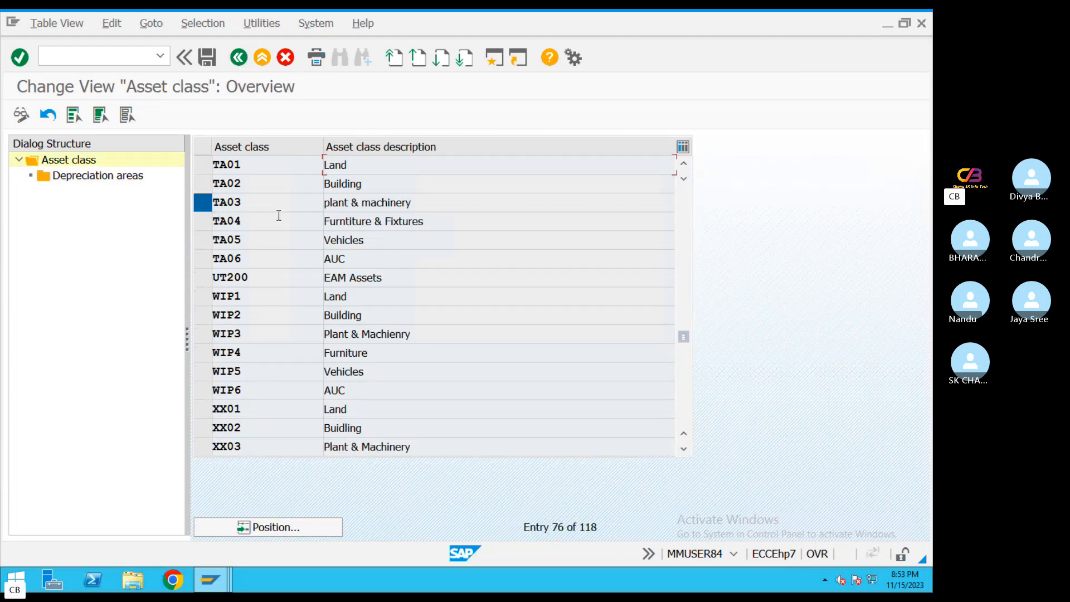
double_click(99, 176)
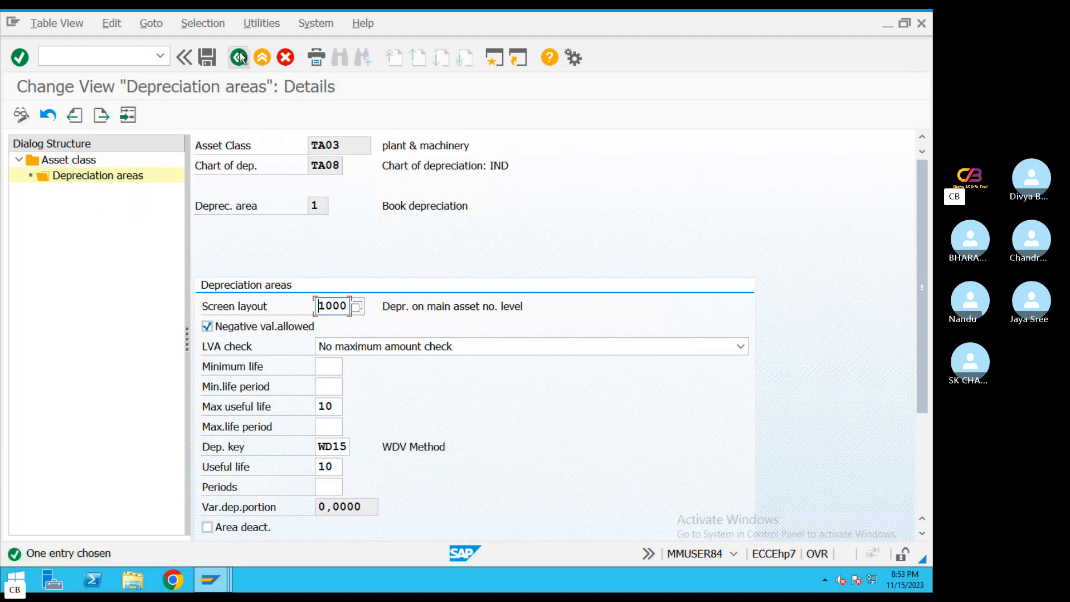
left_click(238, 57)
left_click(238, 56)
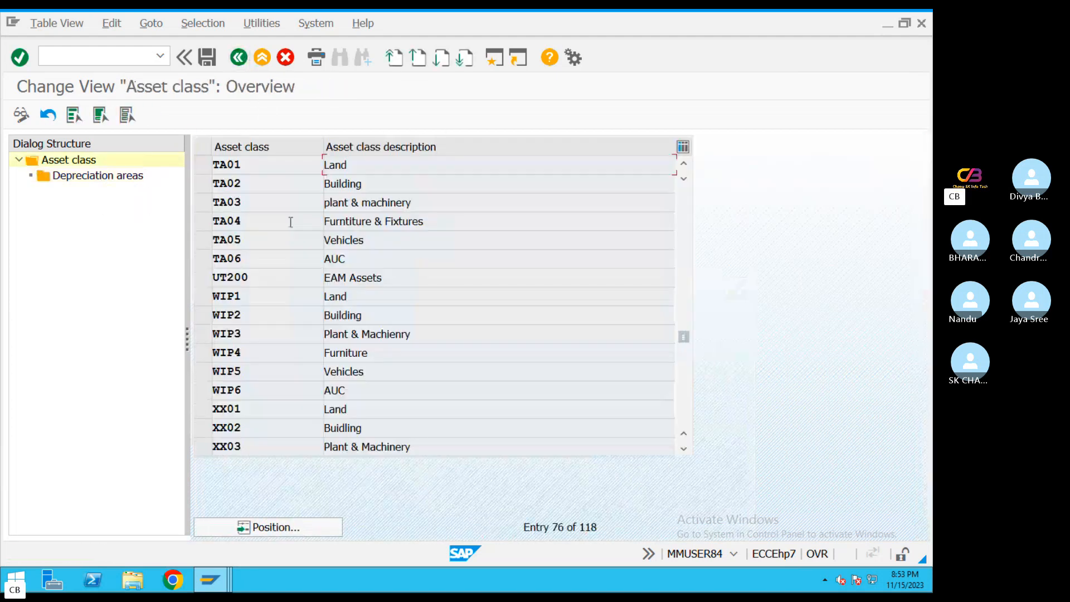
Display the depreciation areas of furniture & fixtures class TA04 and assign screen layout 1000 to book depreciation
double_click(84, 176)
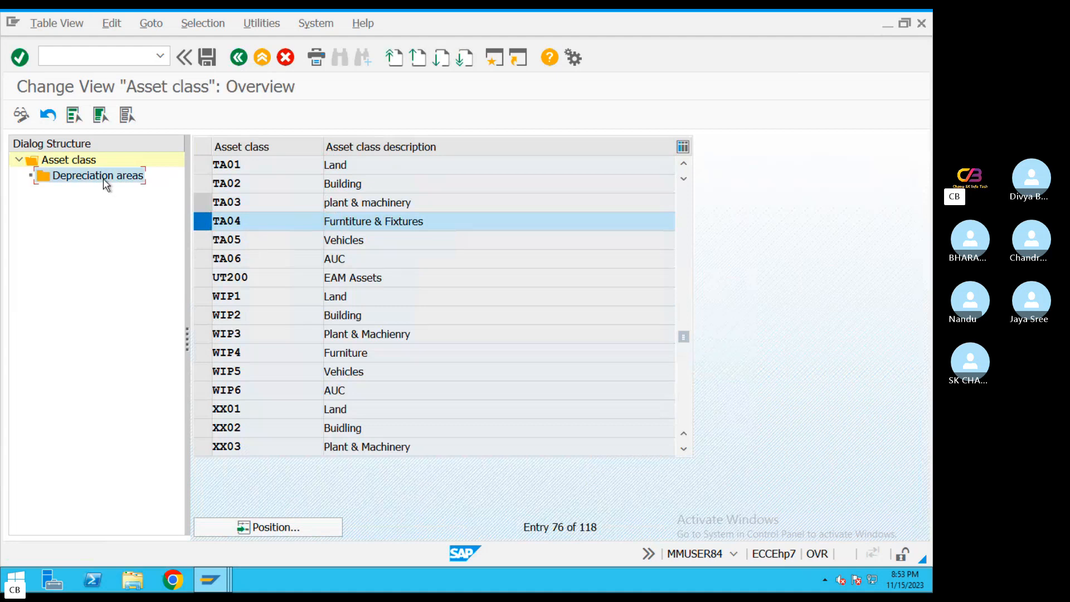
left_click(357, 307)
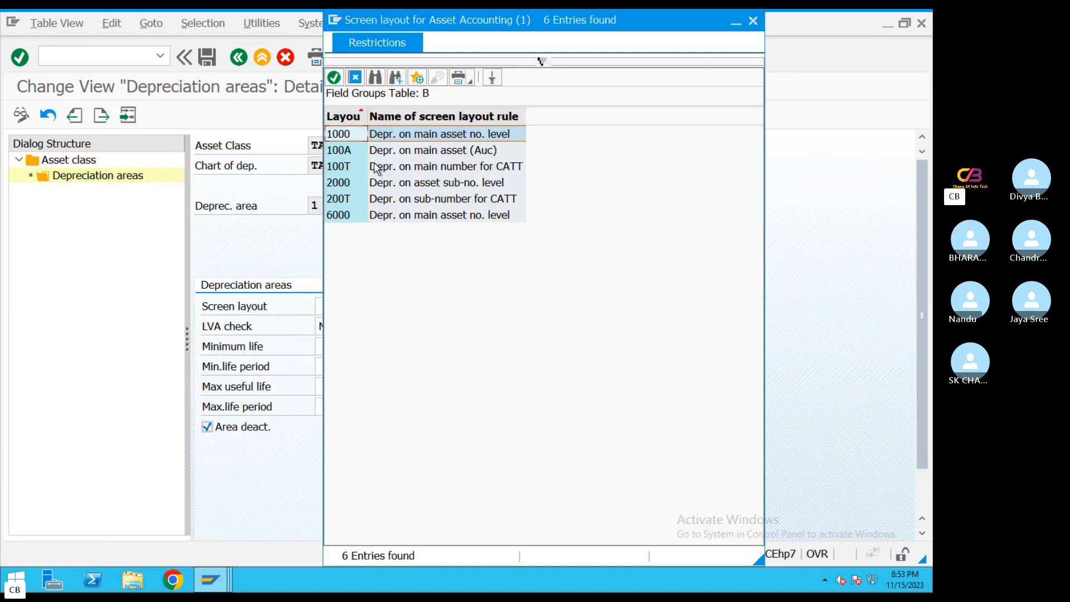
double_click(385, 139)
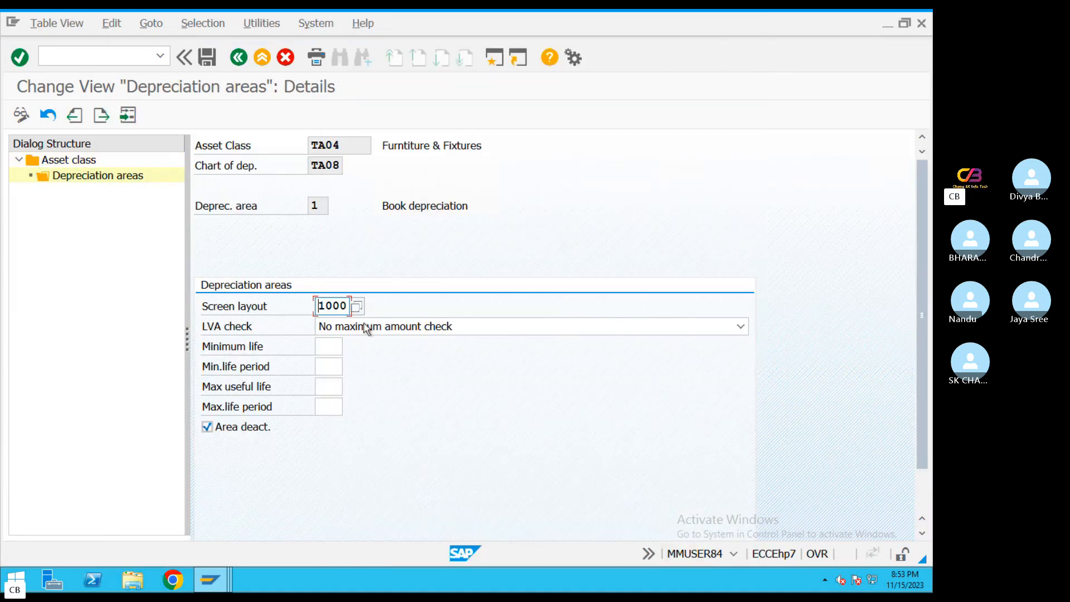
Set the maximum useful life to 10 for class TA04's book depreciation and clear the area deactivation
left_click(334, 386)
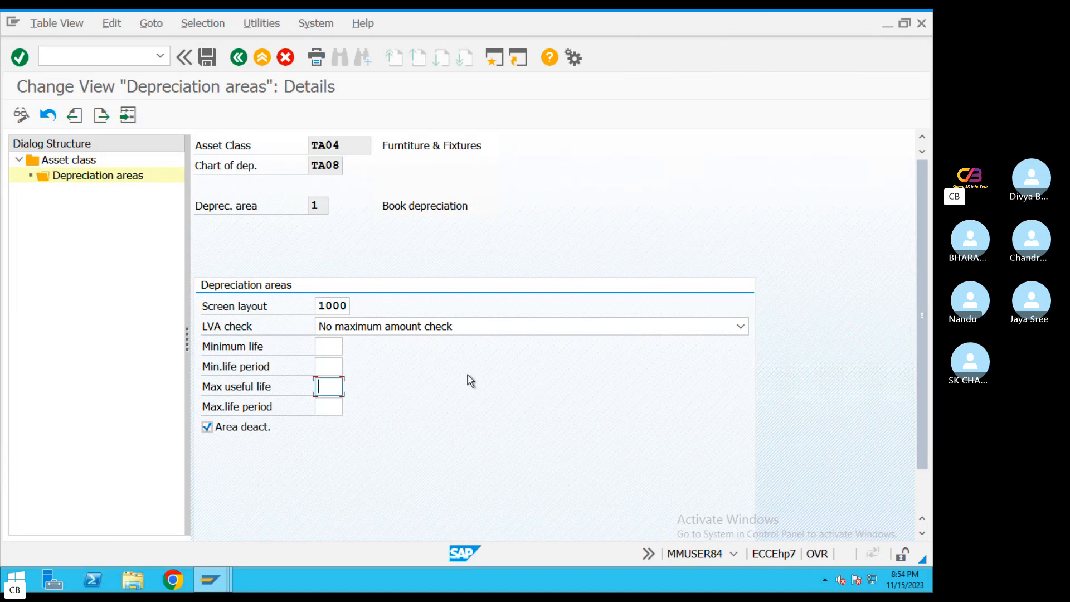
type("10")
left_click(219, 428)
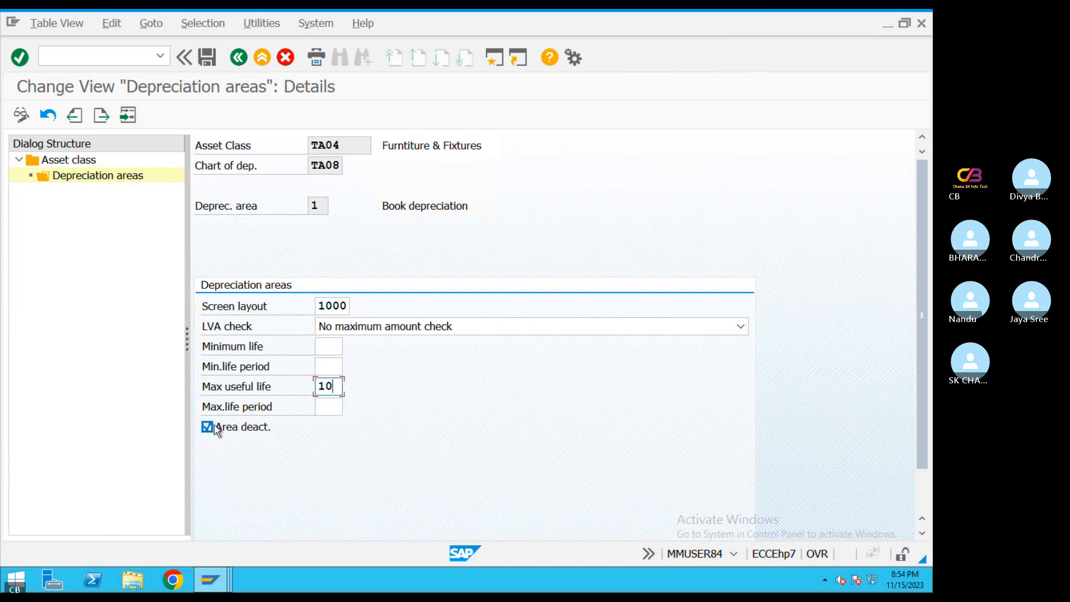
key("Return")
Assign depreciation key SL10 and a useful life of 10 to class TA04's book depreciation area
scroll(346, 446, "down", 1)
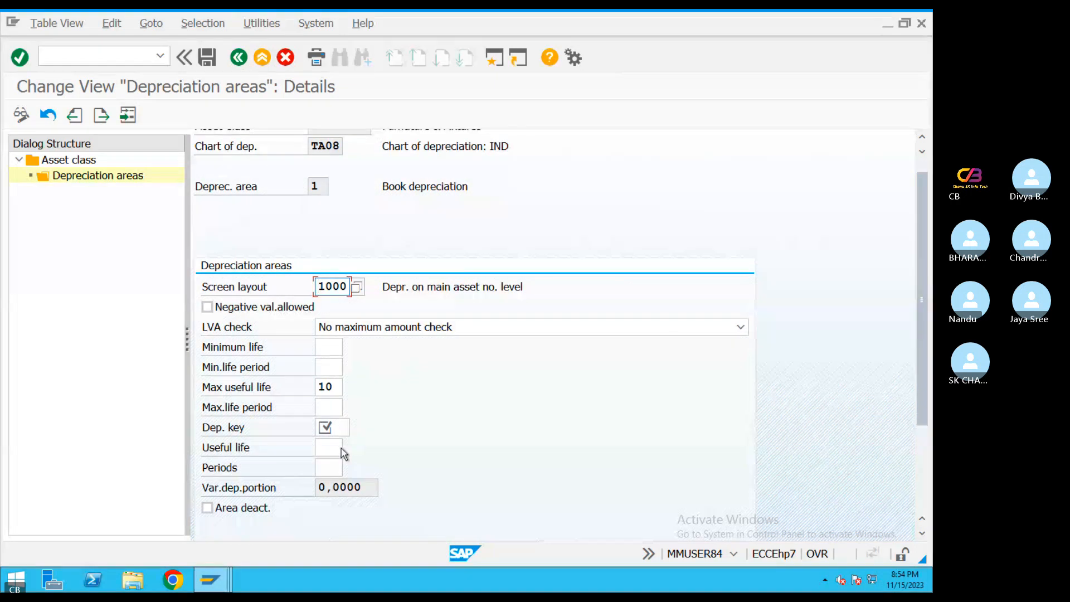
left_click(344, 429)
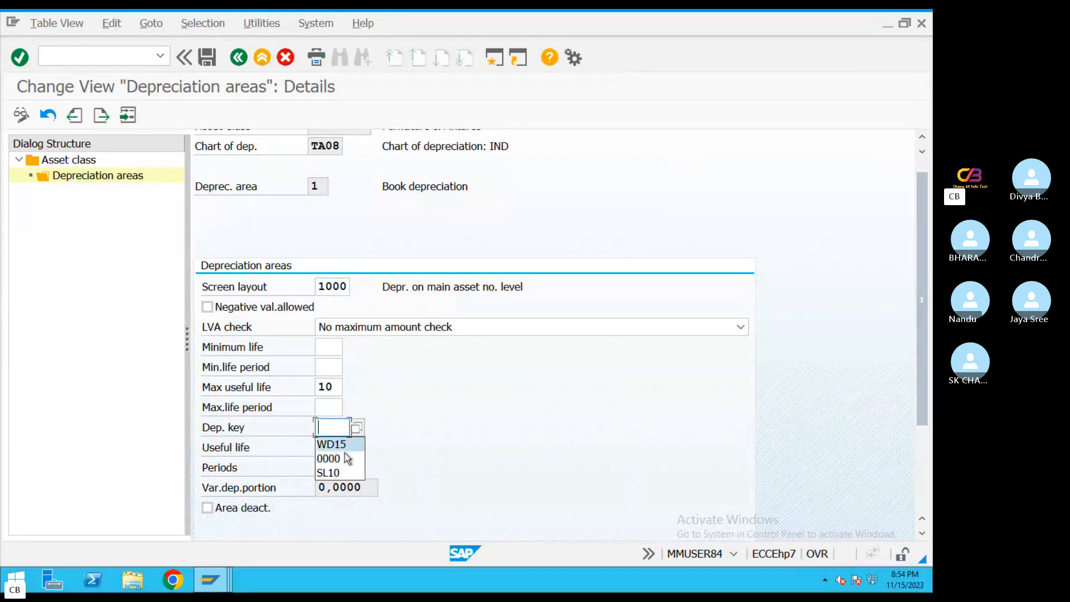
left_click(333, 472)
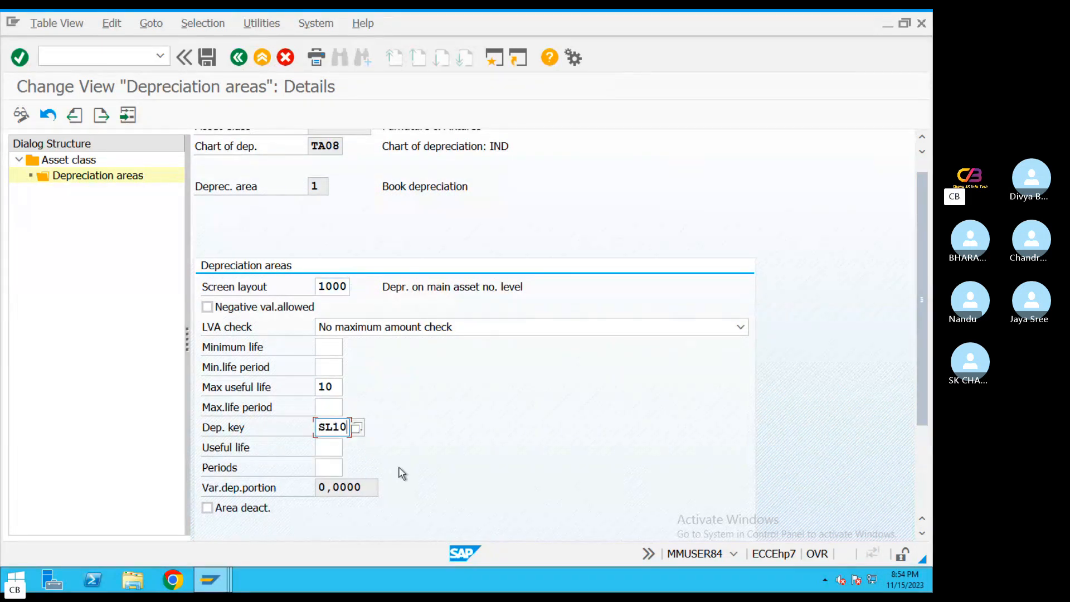
left_click(326, 448)
type("10")
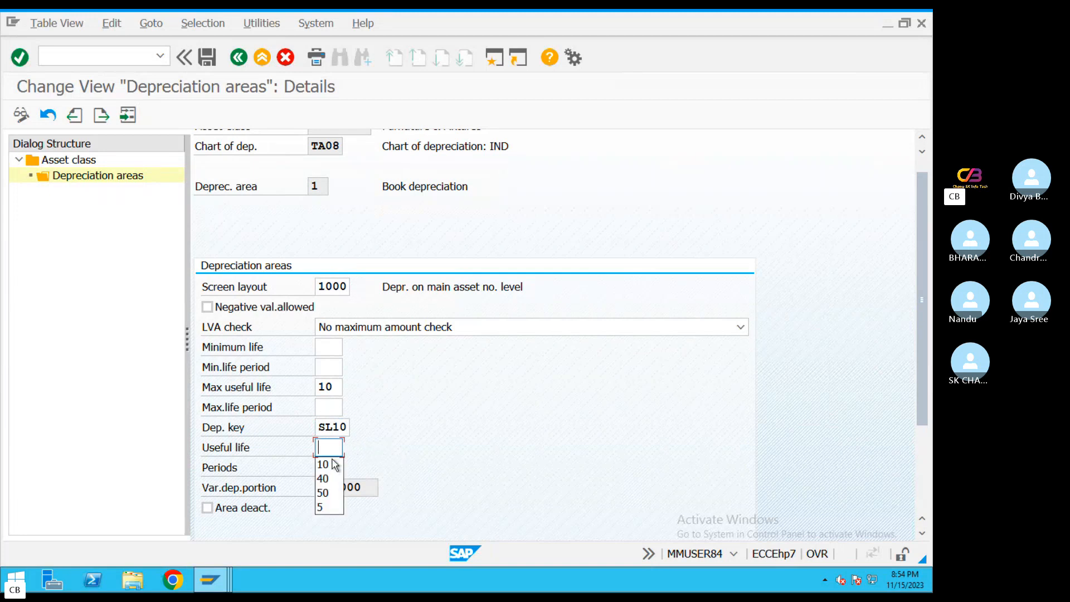
Save class TA04's book depreciation with negative values allowed, and return to the asset class list
left_click(210, 308)
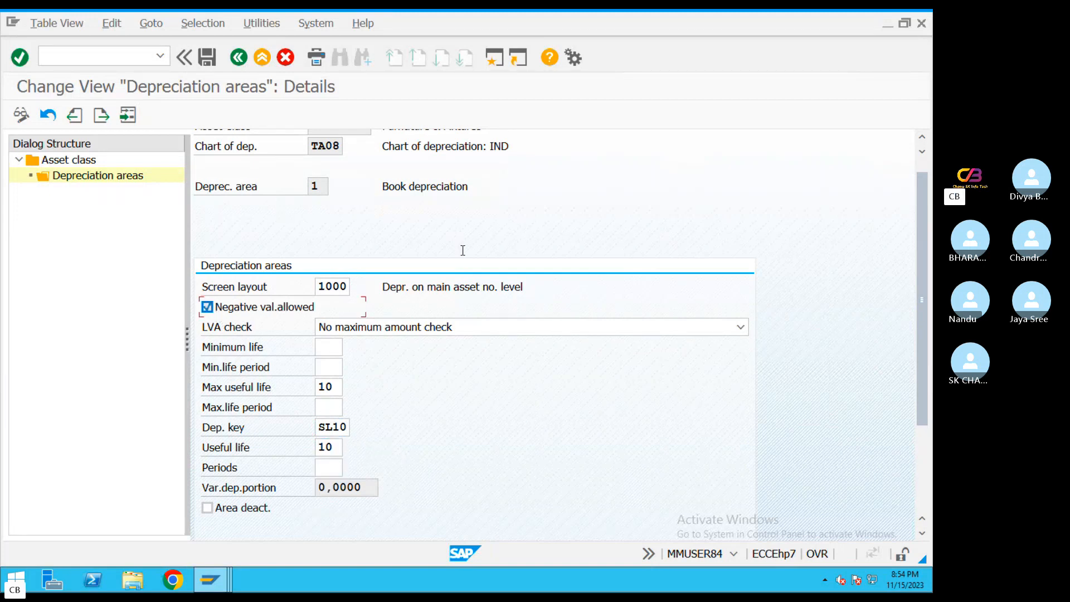
left_click(207, 58)
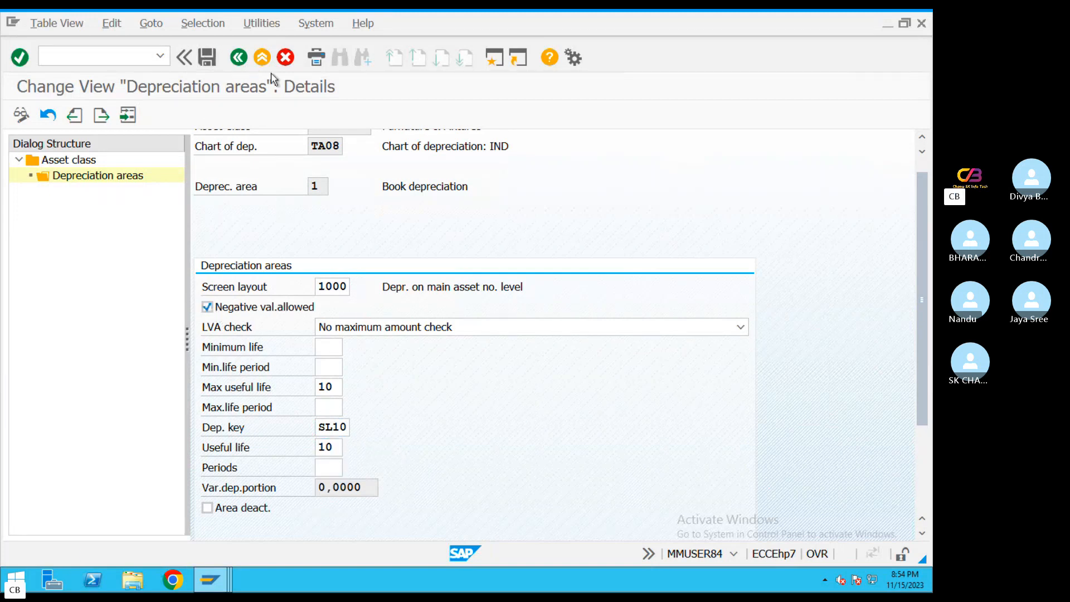
left_click(239, 57)
left_click(239, 57)
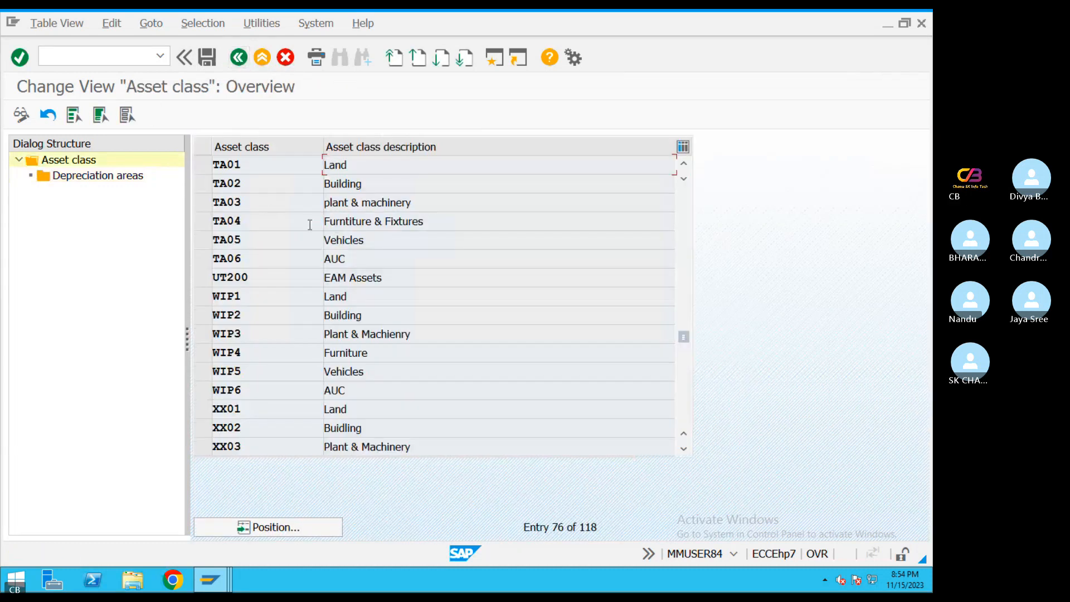
Display the depreciation areas of vehicles class TA05 and assign screen layout 1000 to book depreciation
left_click(197, 240)
double_click(99, 176)
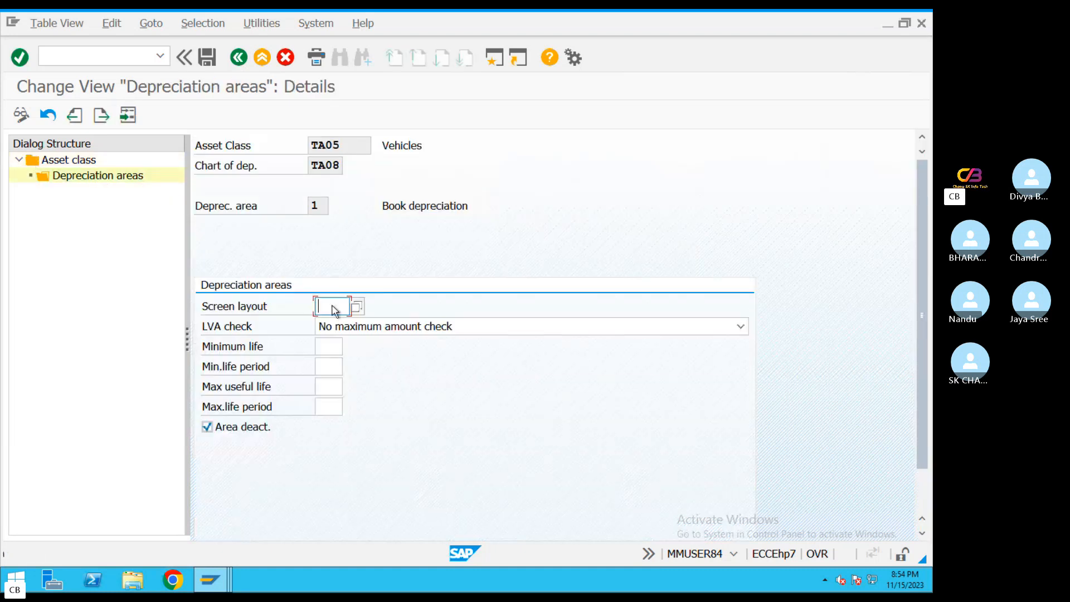
key("F4")
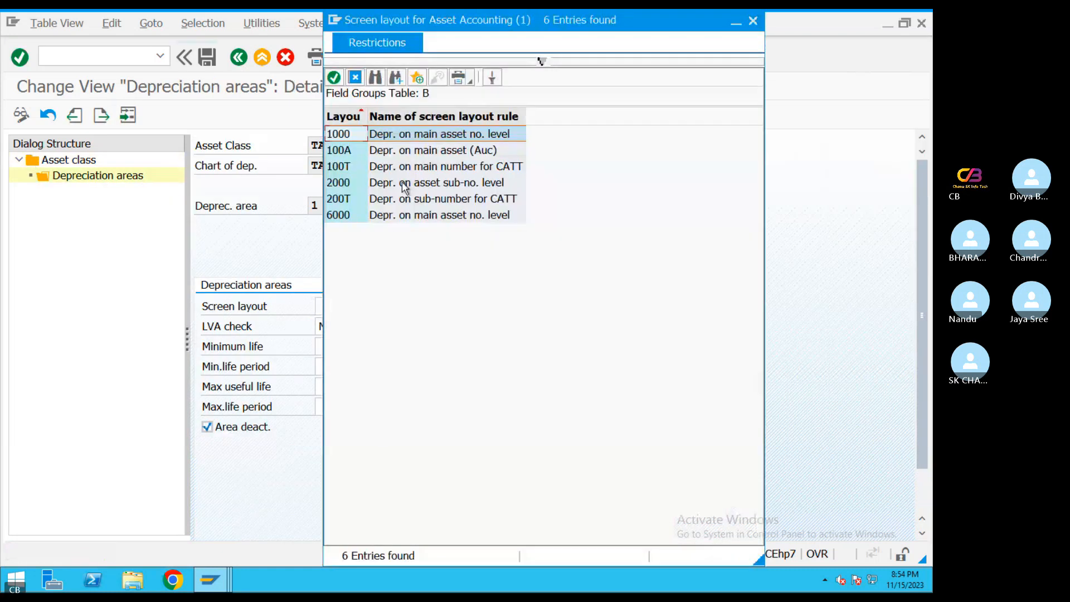
double_click(386, 138)
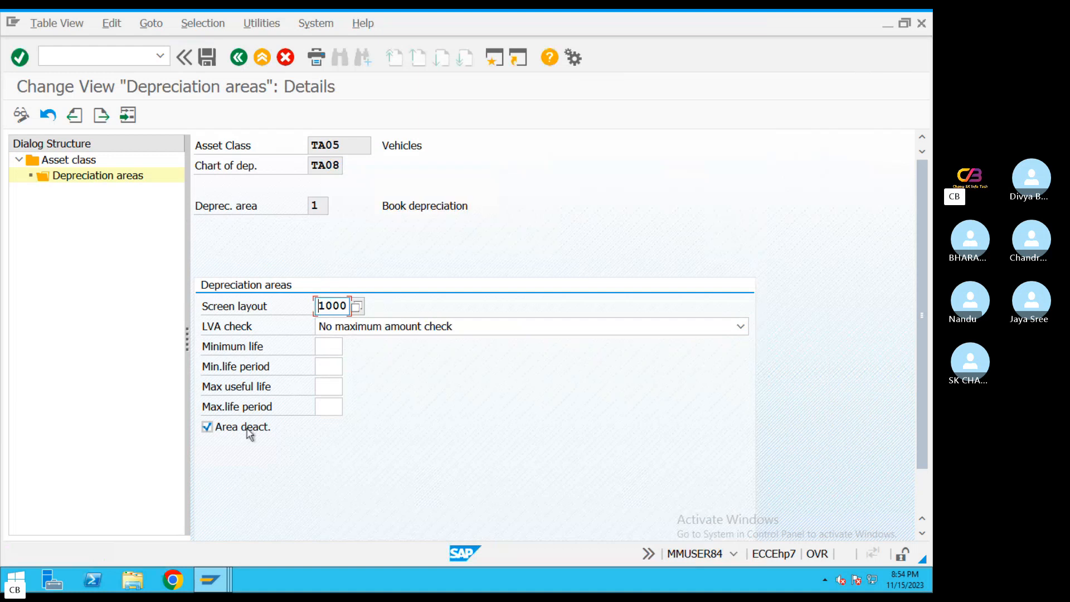
Clear the area deactivation for class TA05's book depreciation and set the maximum useful life to 10
left_click(207, 427)
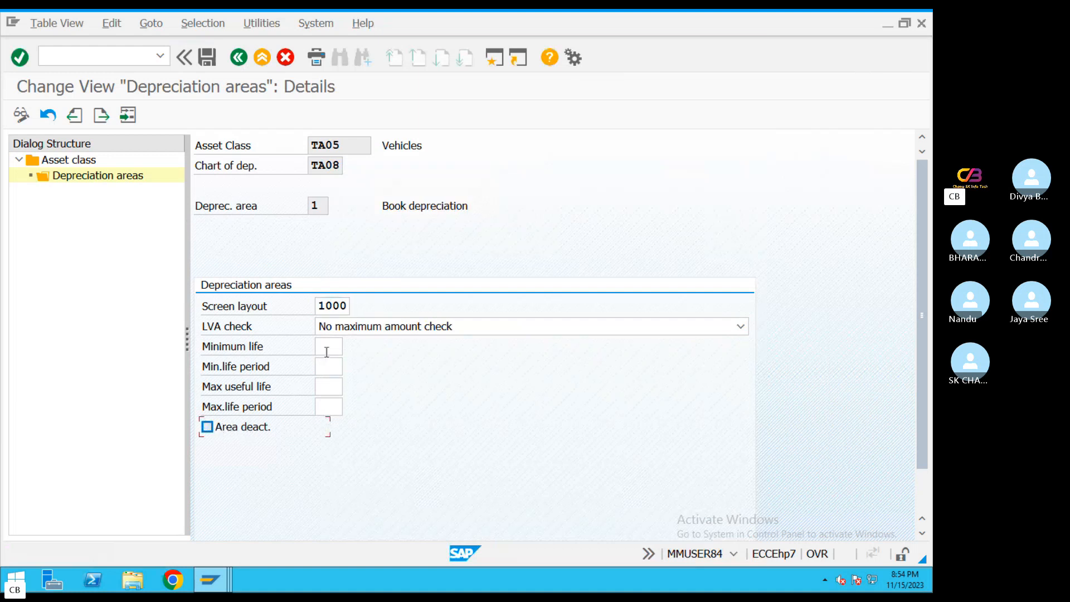
left_click(330, 350)
left_click(330, 384)
type("10")
key("Return")
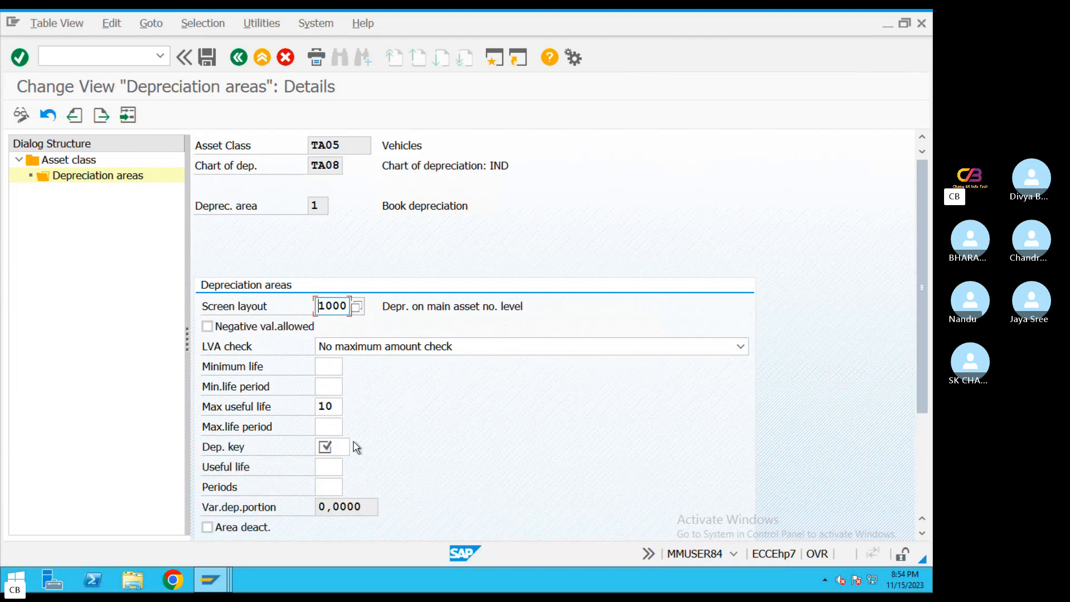
left_click(353, 447)
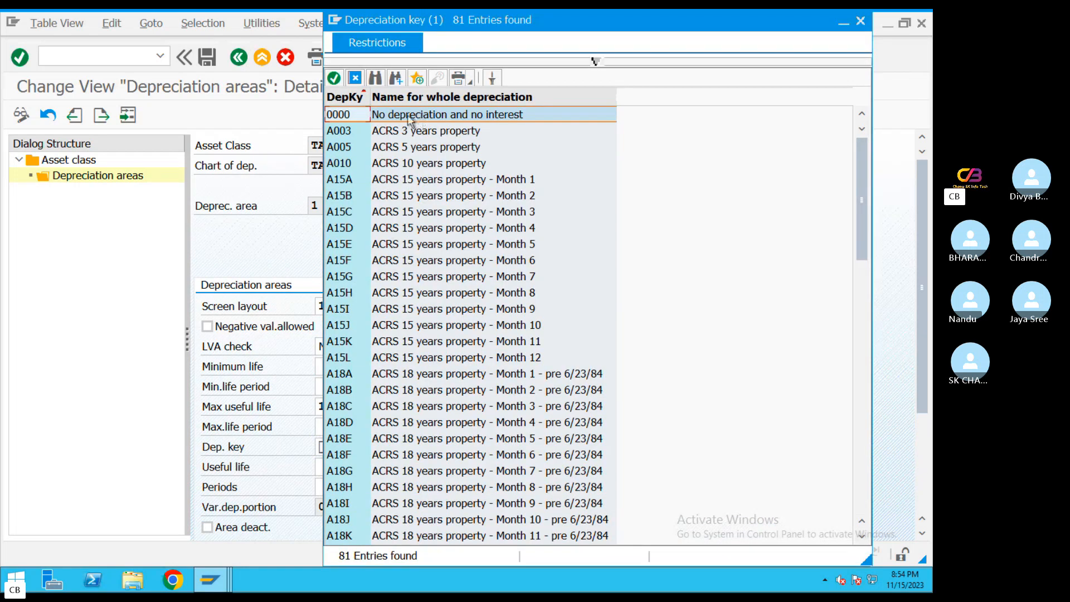
left_click(409, 119)
double_click(408, 115)
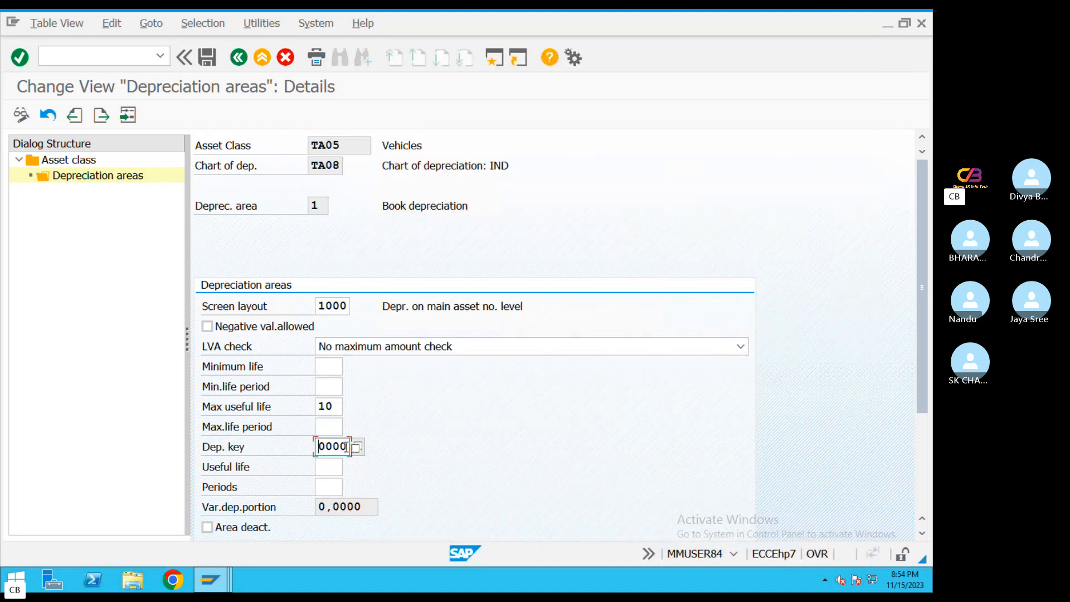
left_click_drag(346, 447, 279, 447)
key("BackSpace")
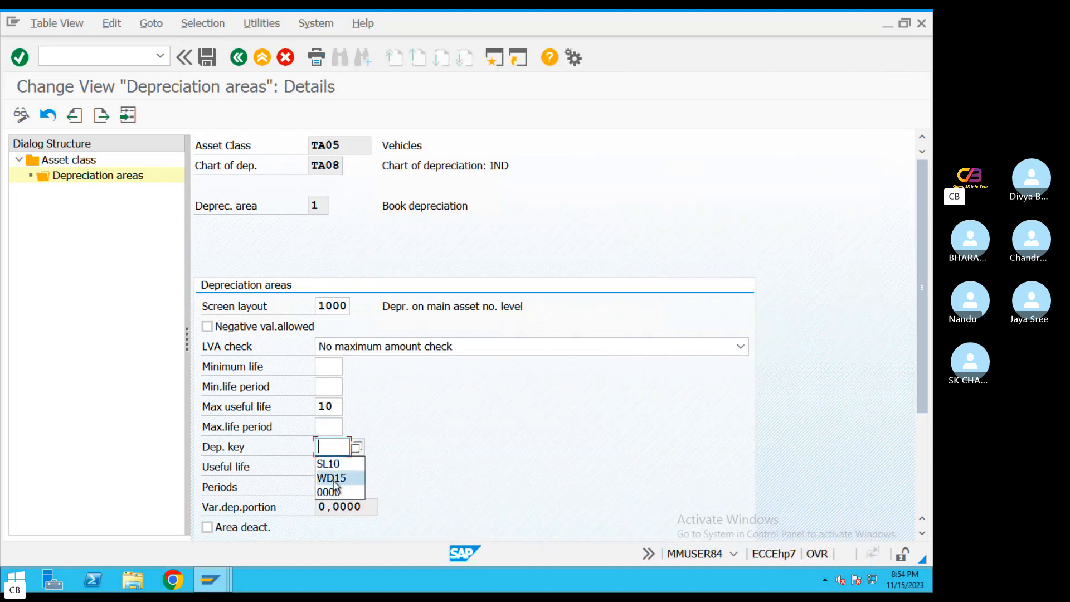
Assign depreciation key WD15 and a useful life of 10 to class TA05's book depreciation area
left_click(328, 477)
left_click_drag(923, 305, 912, 441)
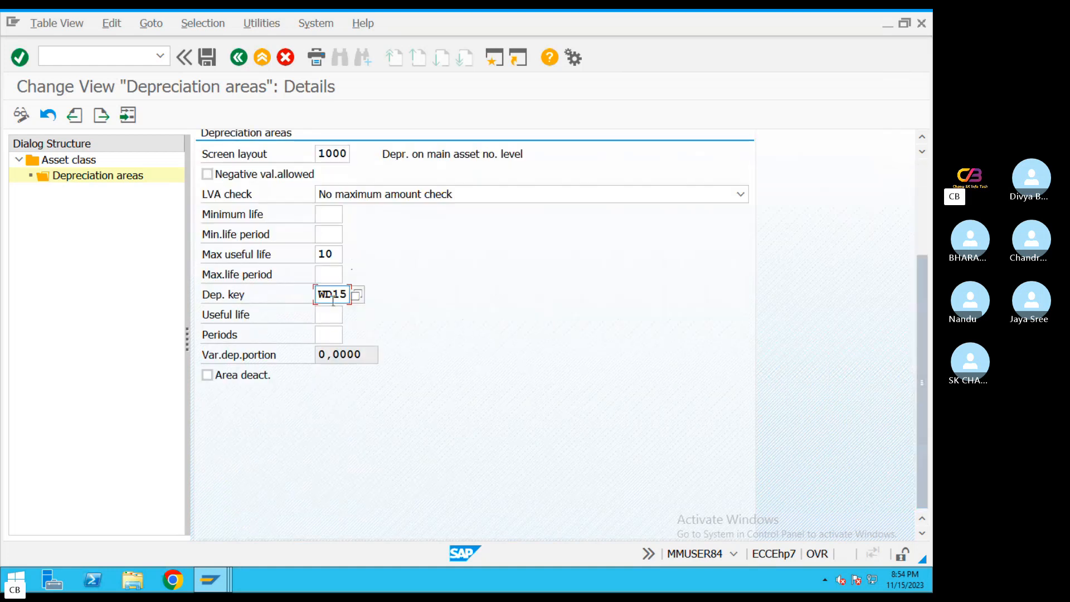
left_click(207, 374)
left_click(335, 313)
type("10")
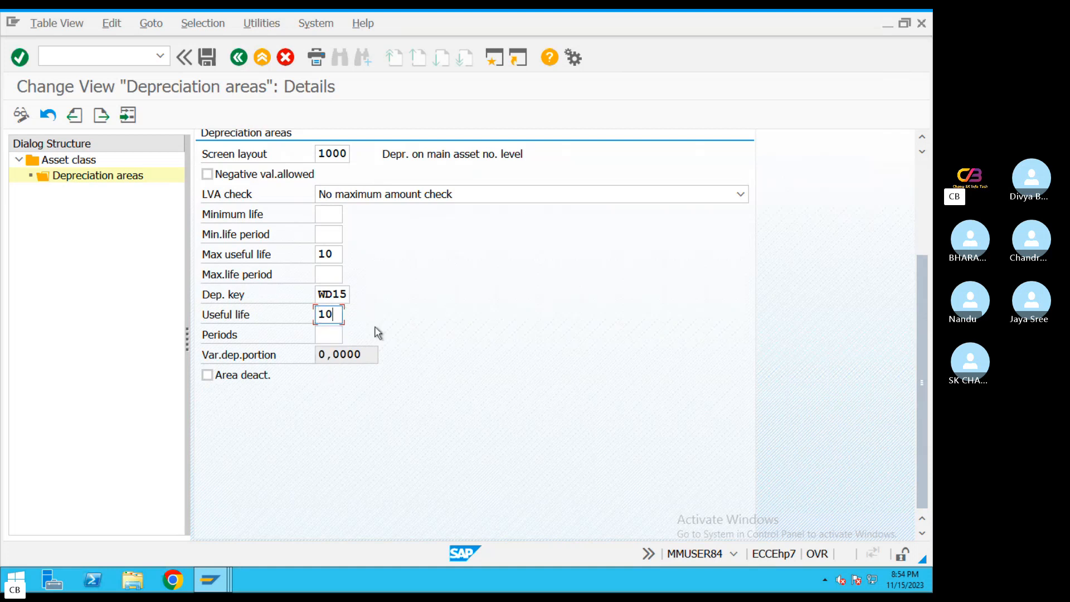
Save the book depreciation settings for vehicles class TA05
scroll(495, 382, "up", 3)
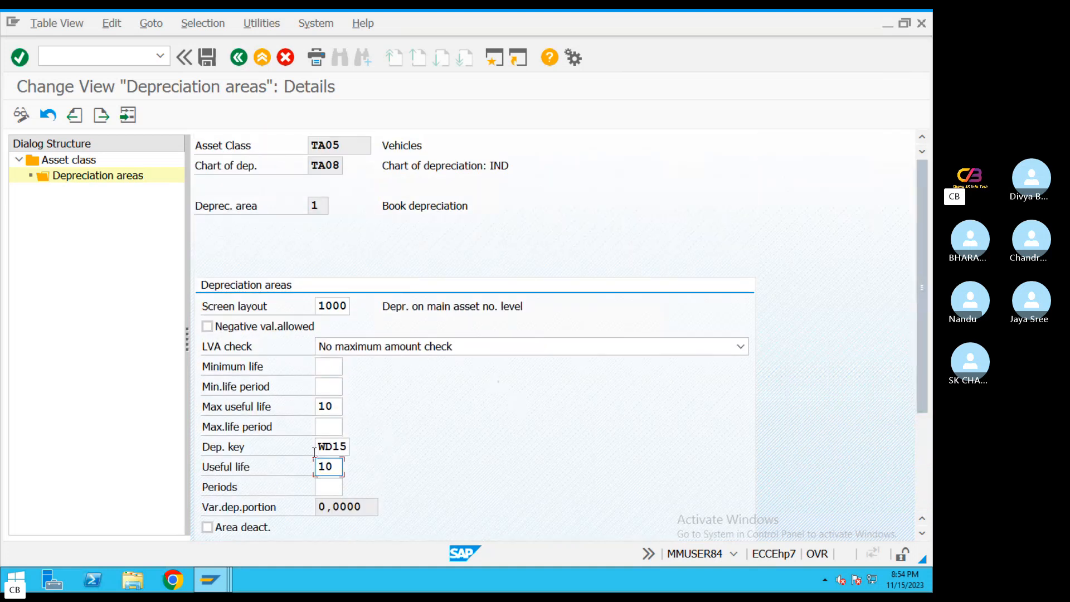
double_click(345, 445)
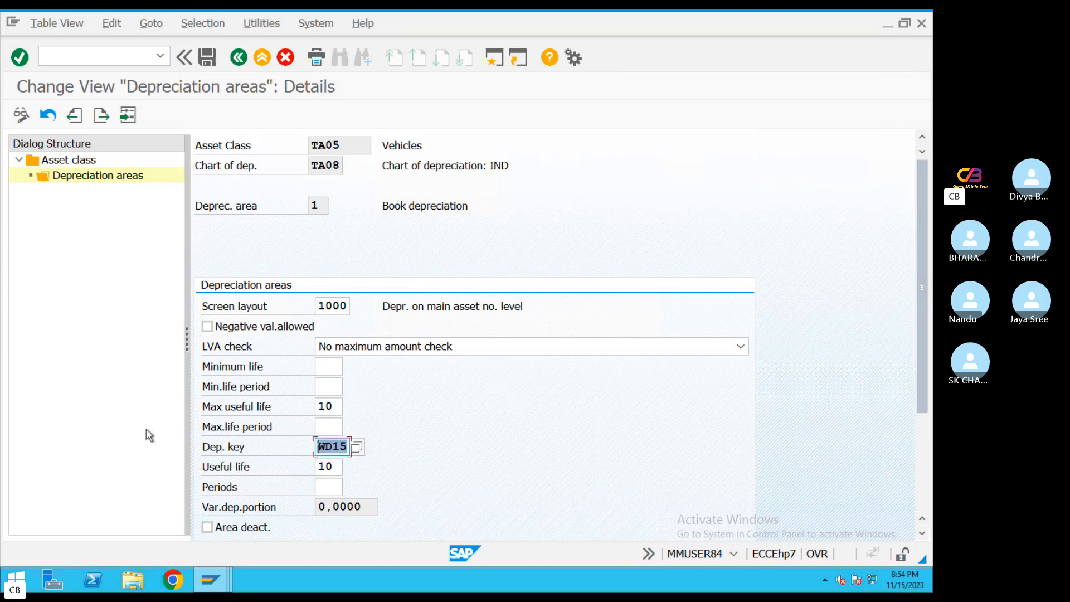
left_click(215, 58)
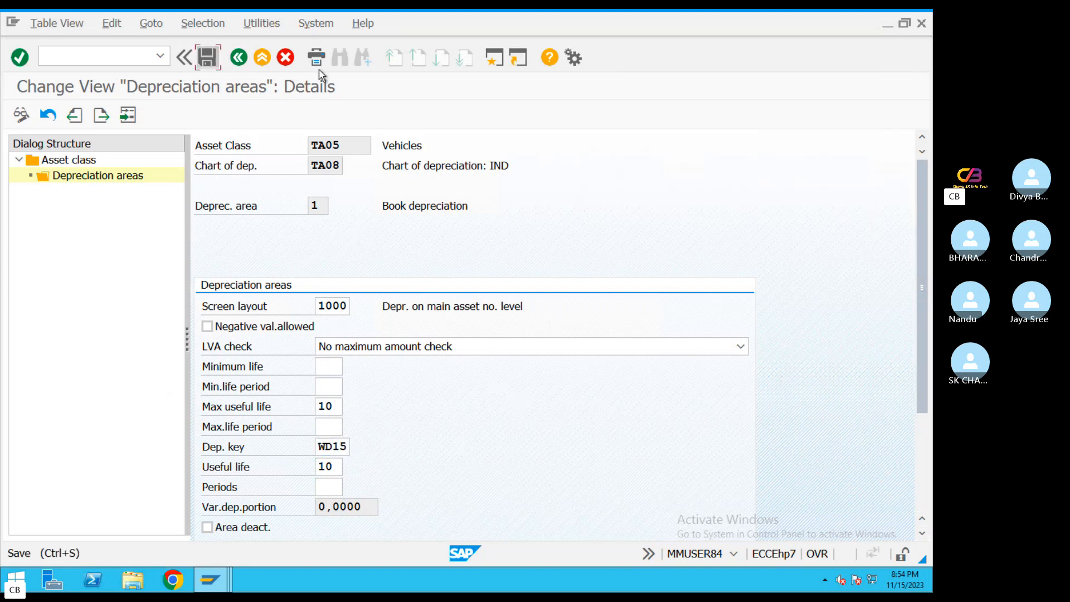
Display the book depreciation area of AUC class TA06 and assign screen layout 1000 to it
key("F3")
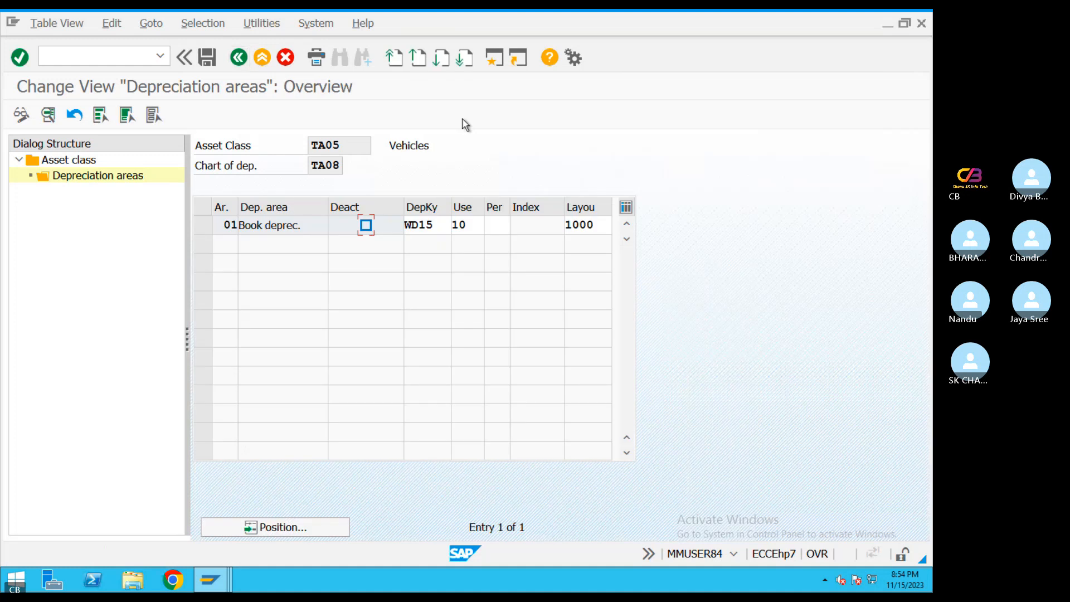
key("F3")
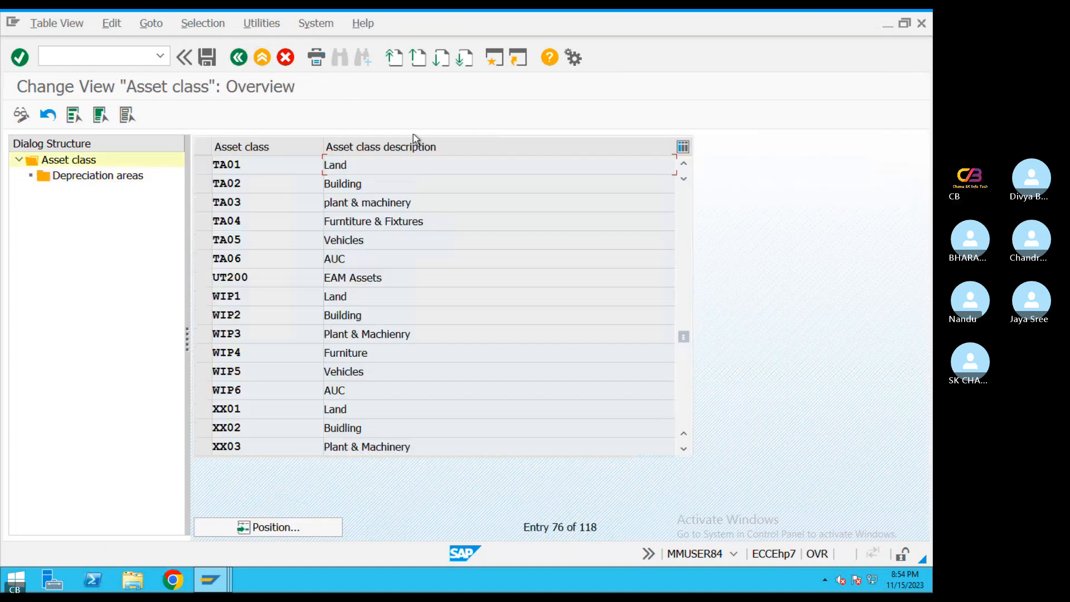
left_click(203, 260)
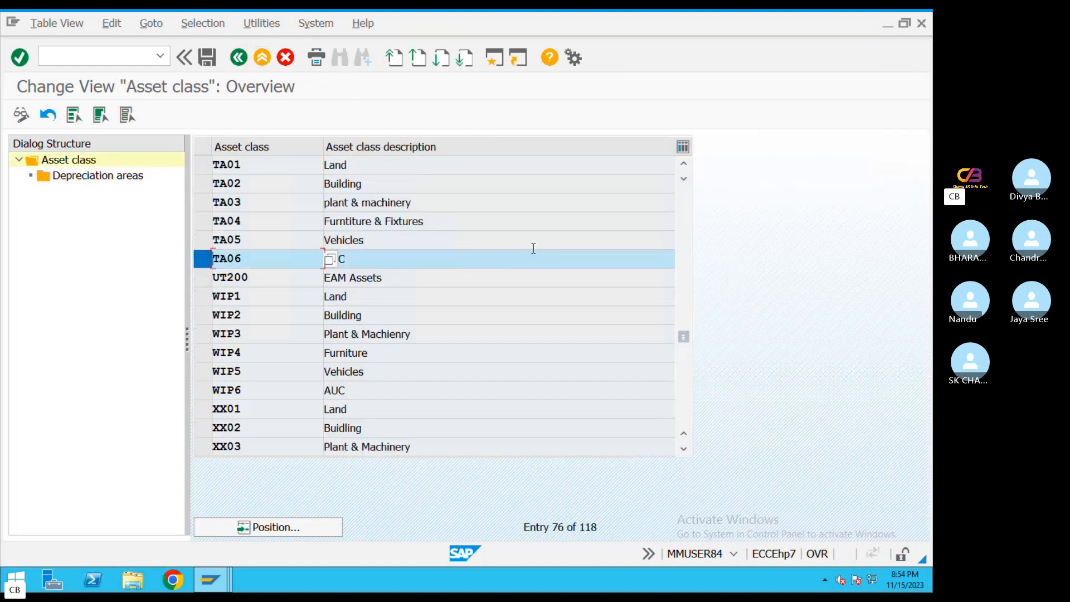
double_click(92, 176)
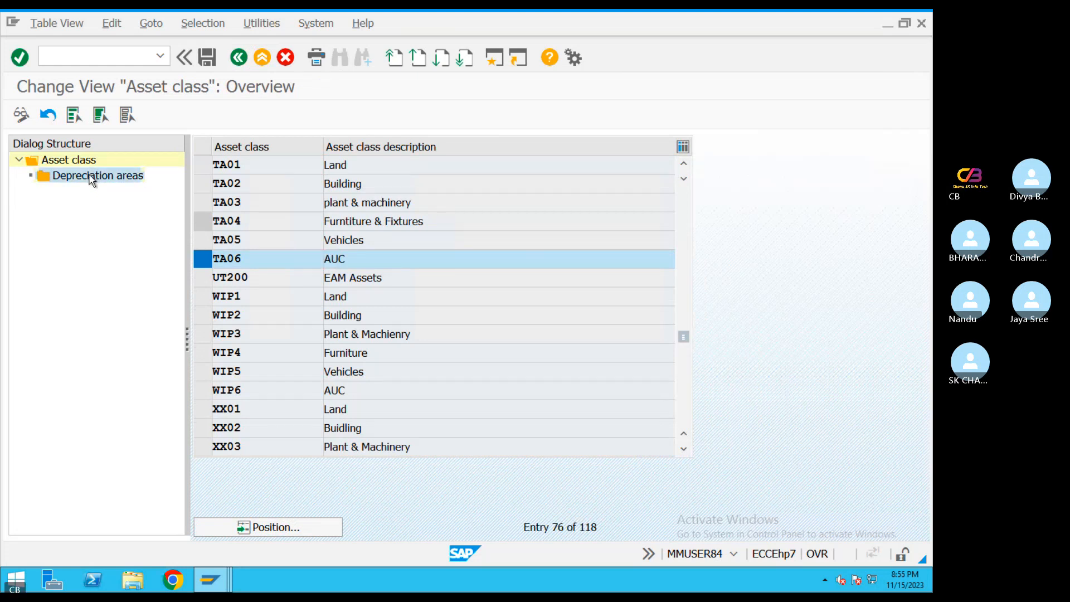
left_click(356, 306)
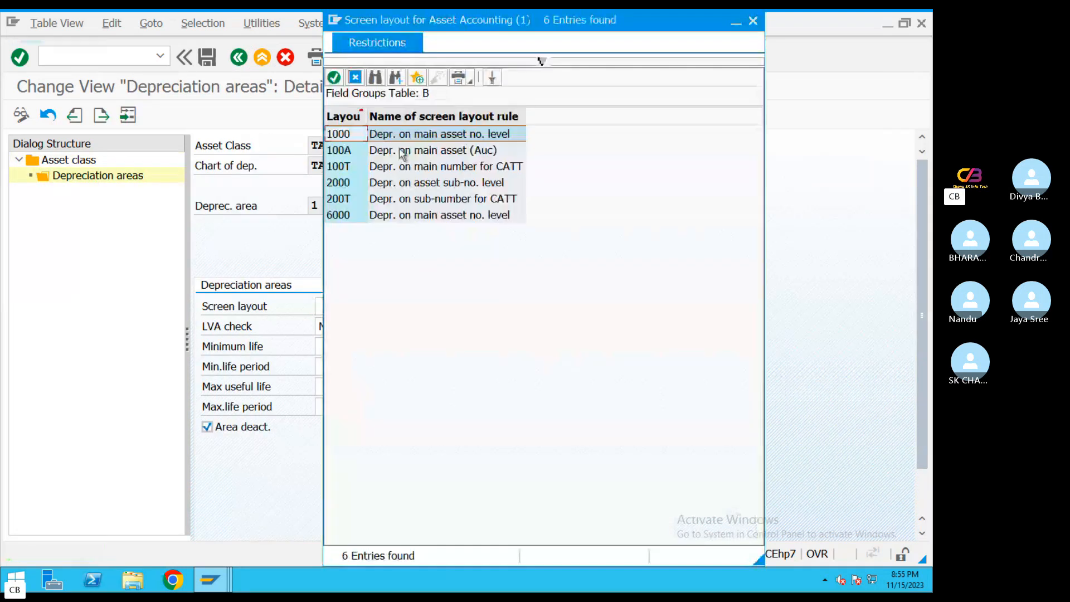
double_click(388, 135)
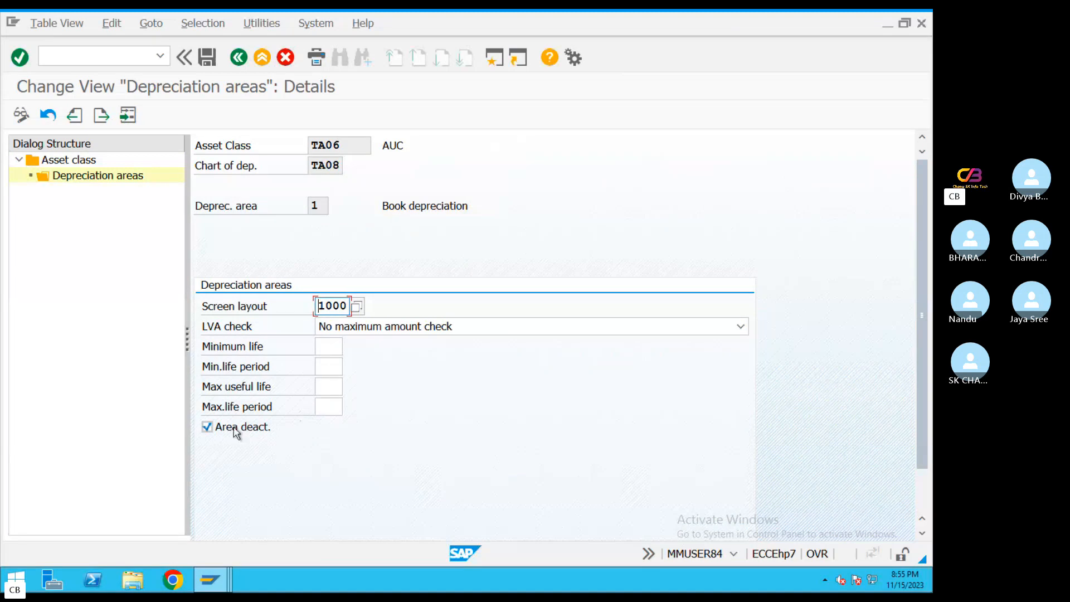
Clear the area deactivation for class TA06's book depreciation and set the maximum useful life to 1
left_click(207, 427)
left_click(329, 386)
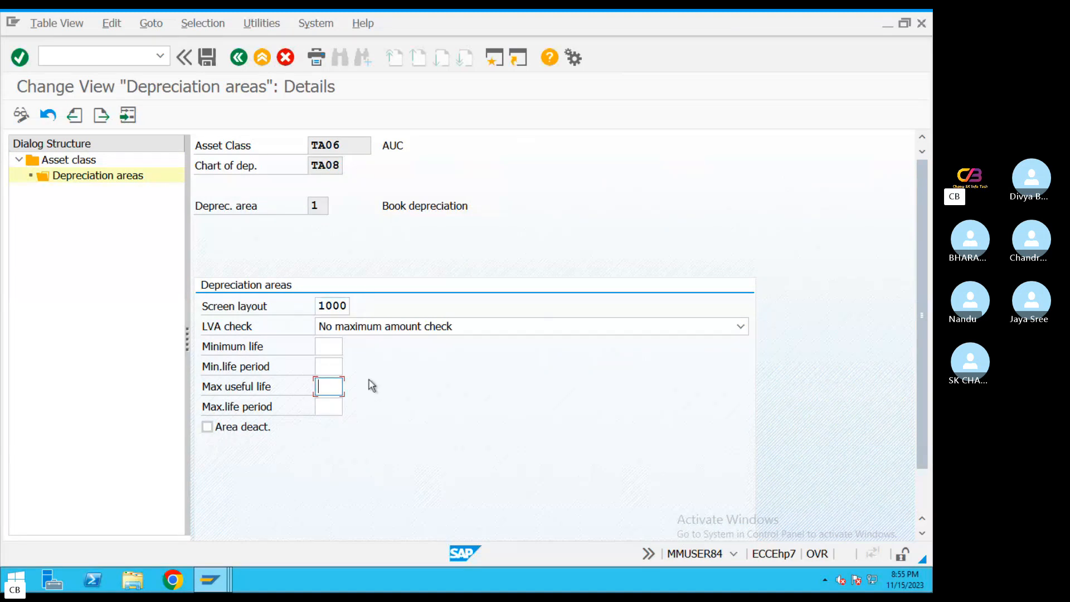
key("Down")
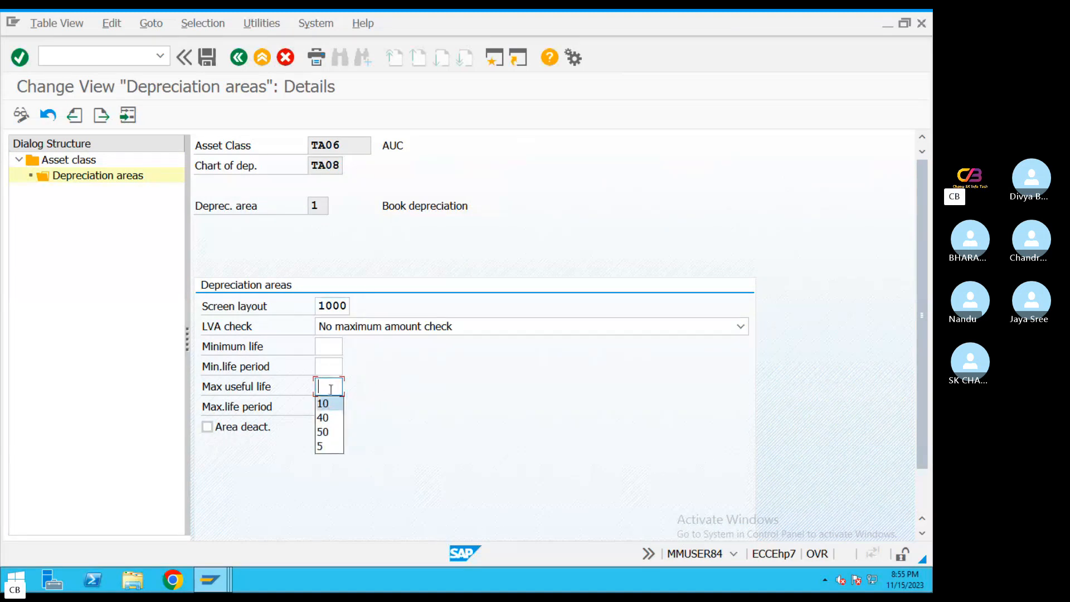
type("1")
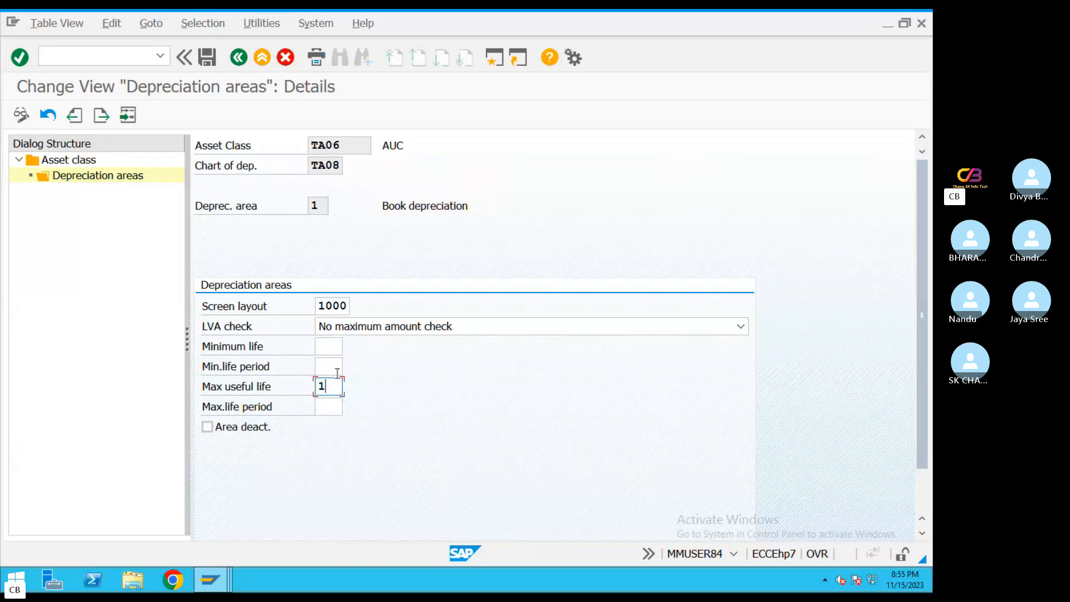
key("Return")
Assign depreciation key 0000 to class TA06's book depreciation area and allow negative values
left_click(351, 445)
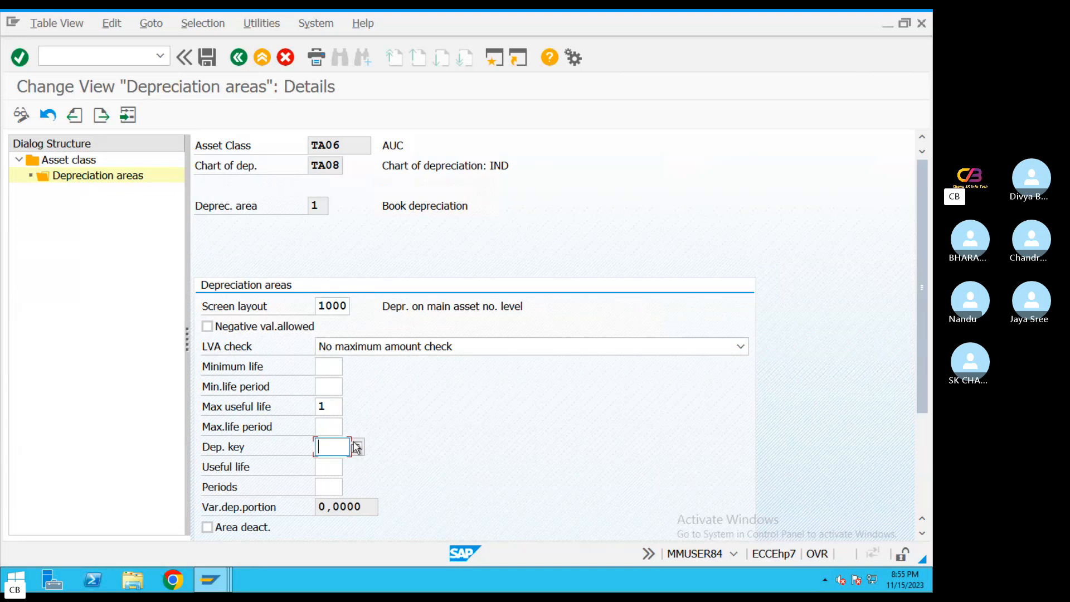
double_click(375, 112)
left_click_drag(922, 301, 919, 397)
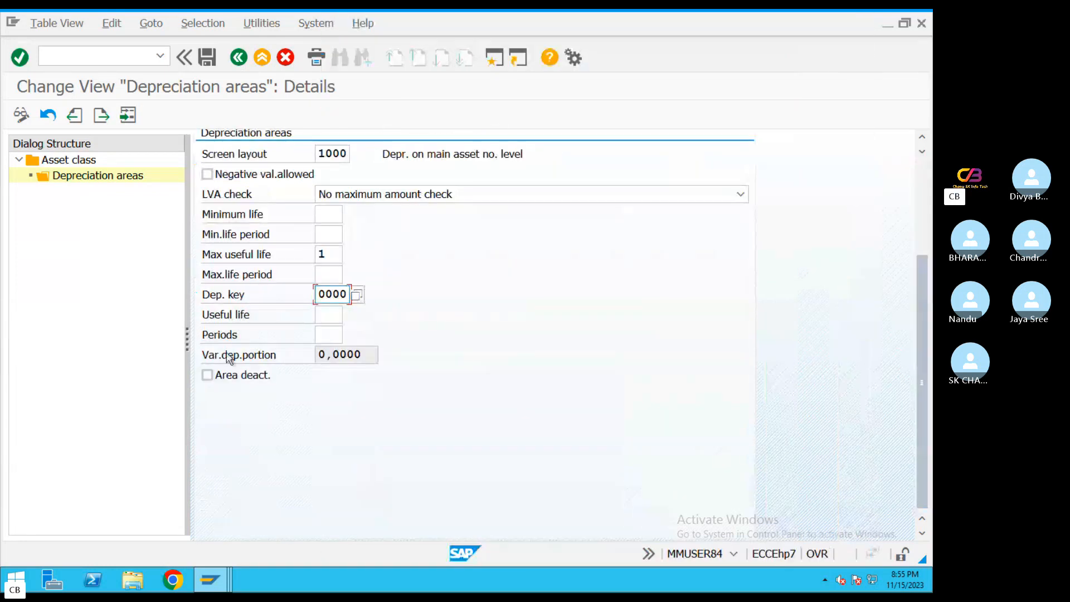
left_click(206, 174)
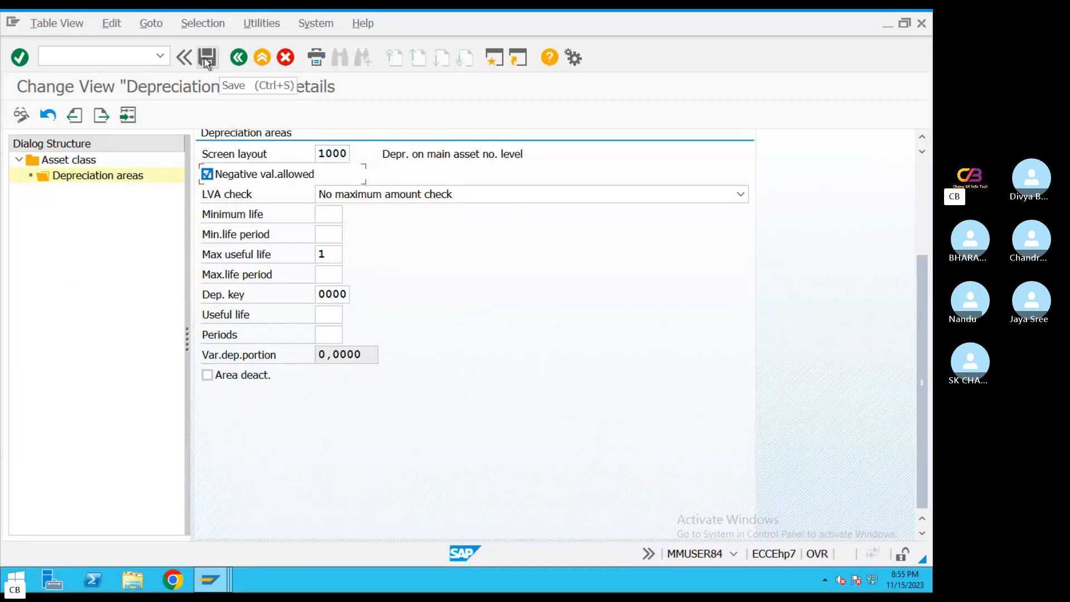
Set the useful life of class TA06's book depreciation to 1 and save the settings, returning to the SAP Easy Access screen
left_click(328, 313)
type("1")
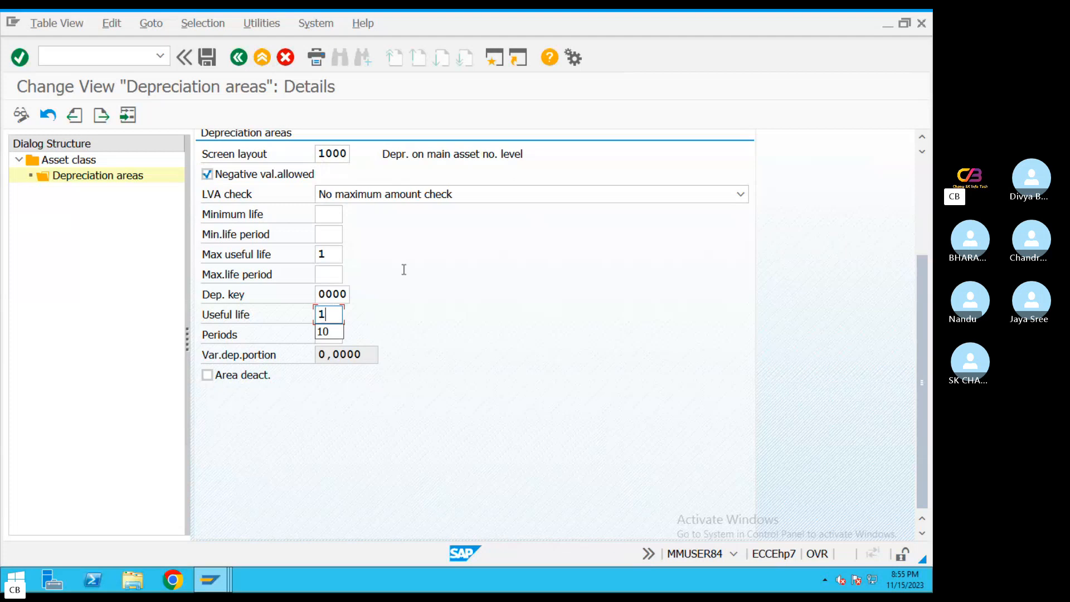
key("ctrl+s")
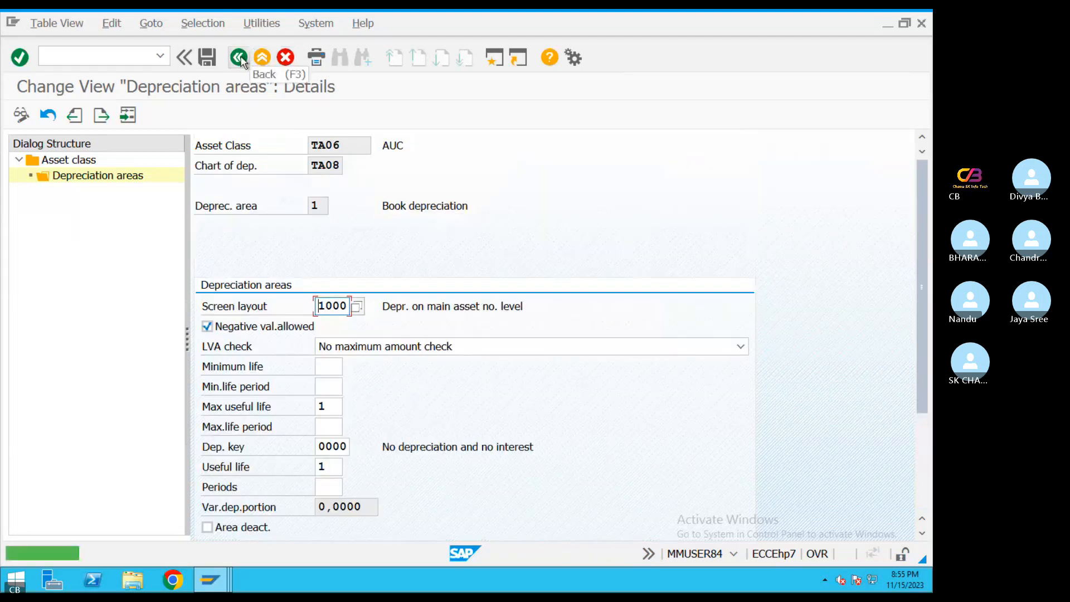
left_click(240, 58)
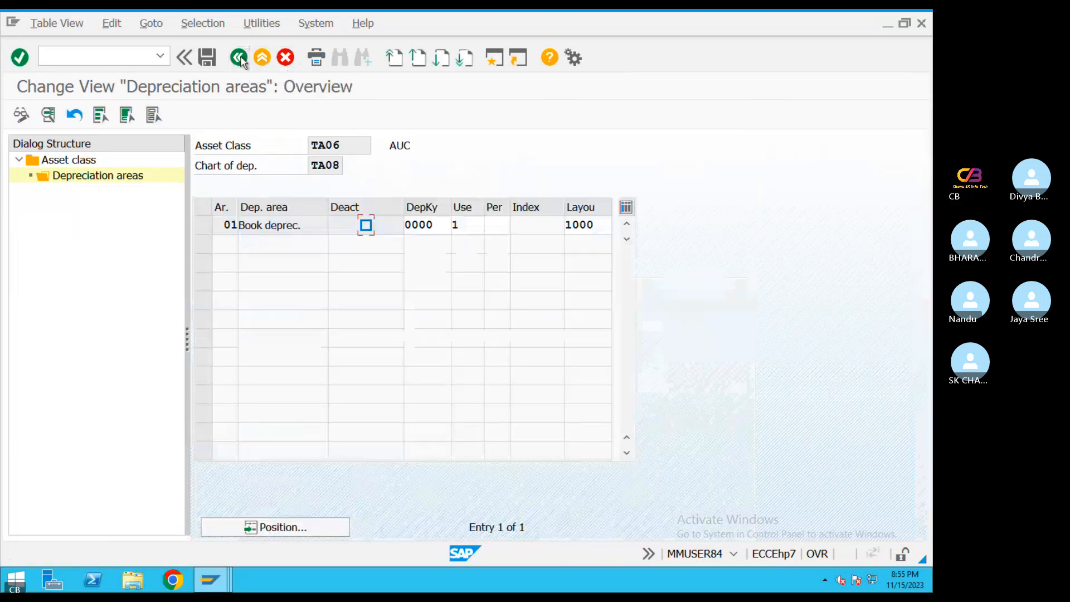
left_click(239, 58)
left_click(242, 62)
Switch to the PDF guide in Preview and look up the transaction code in section 3.5, Define or Assign Form
key("ctrl+Left")
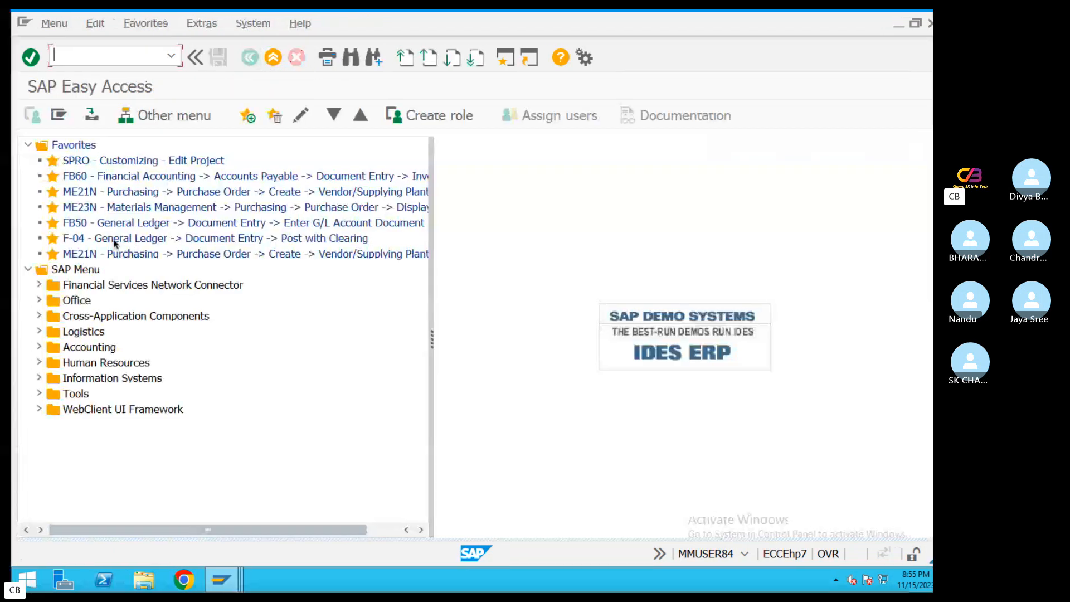
scroll(409, 366, "down", 15)
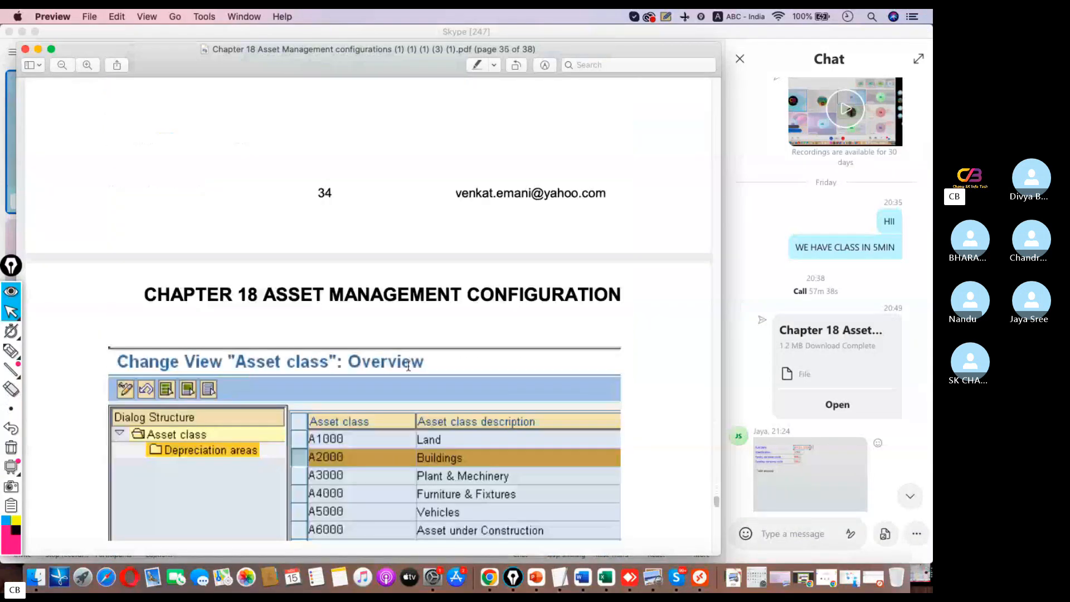
scroll(408, 366, "down", 15)
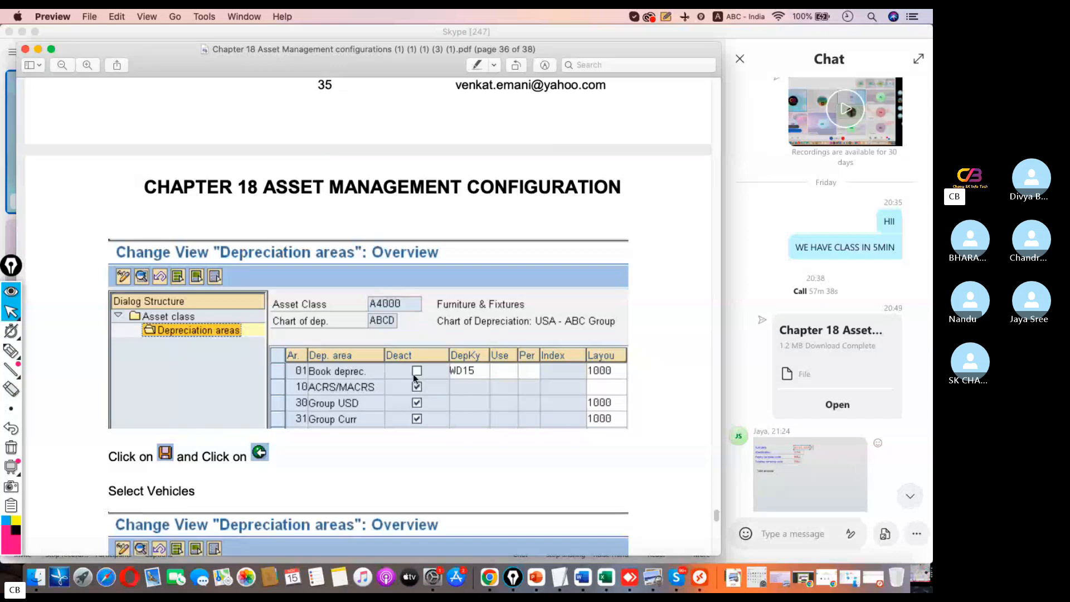
scroll(415, 378, "down", 15)
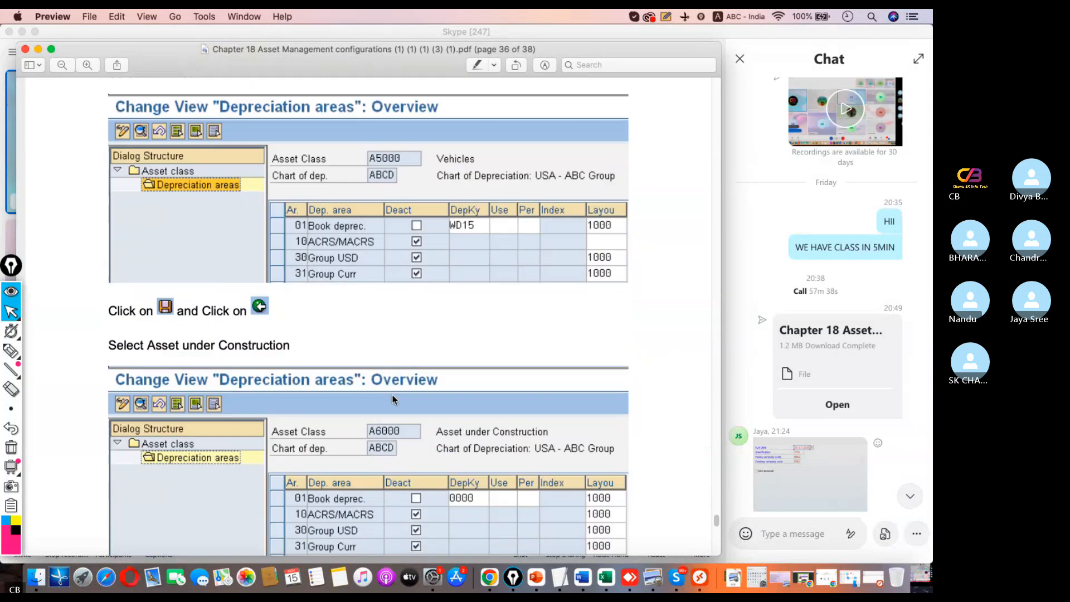
scroll(401, 408, "down", 4)
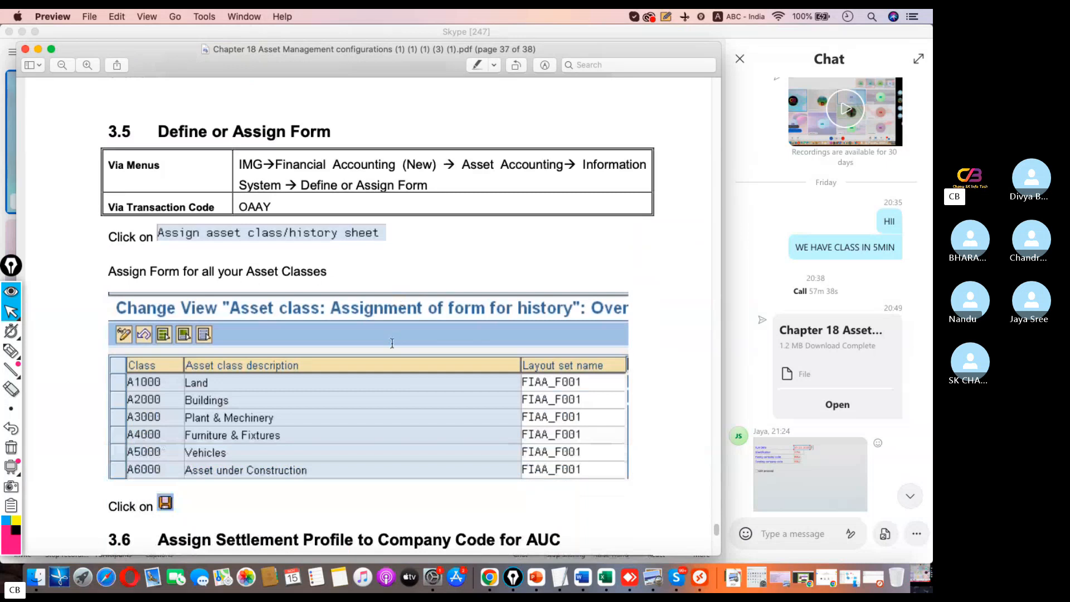
left_click_drag(275, 208, 238, 219)
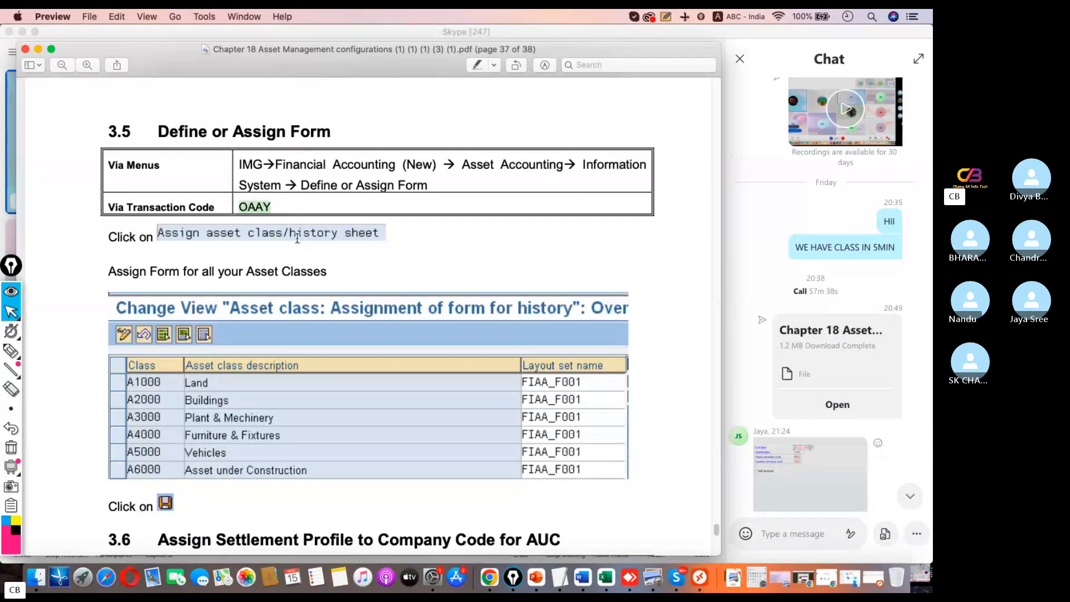
Switch back to SAP, run transaction OAAY and position the history form assignment list at the asset classes matching TA*
left_click(700, 578)
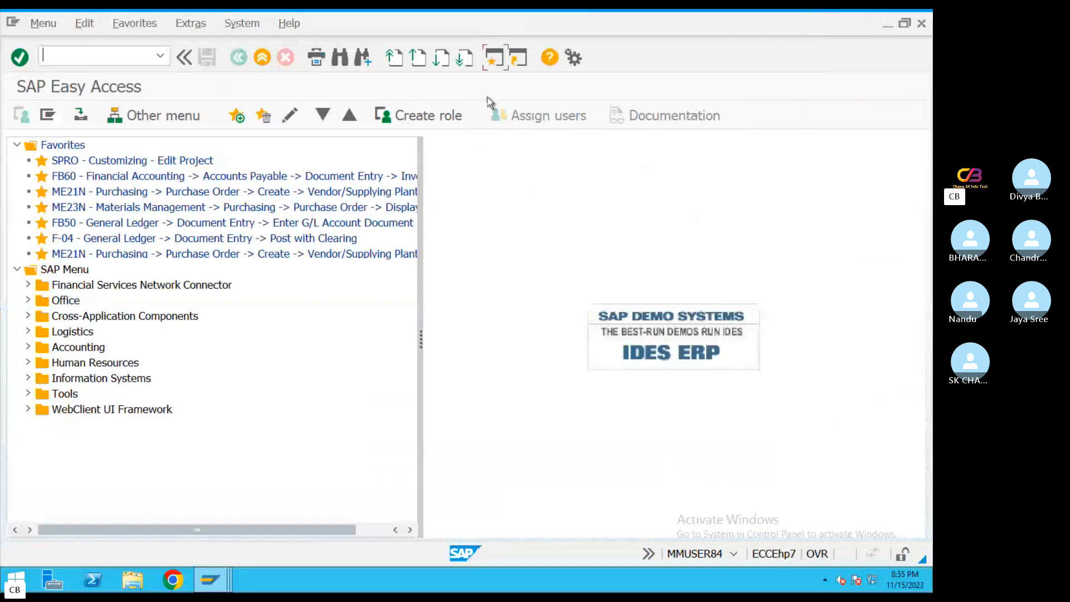
type("OAAY")
key("Return")
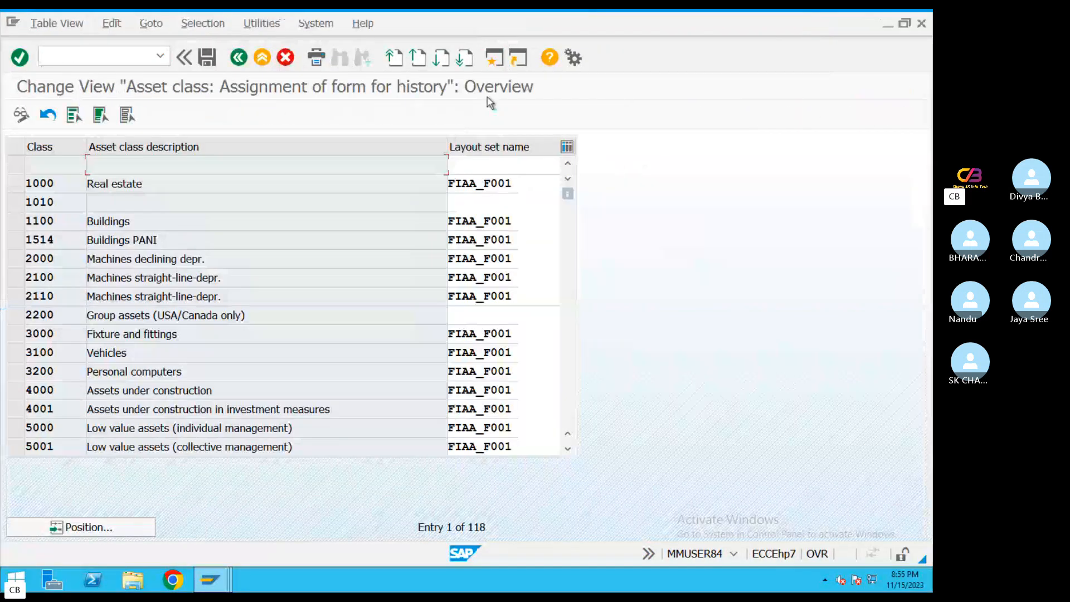
left_click(150, 530)
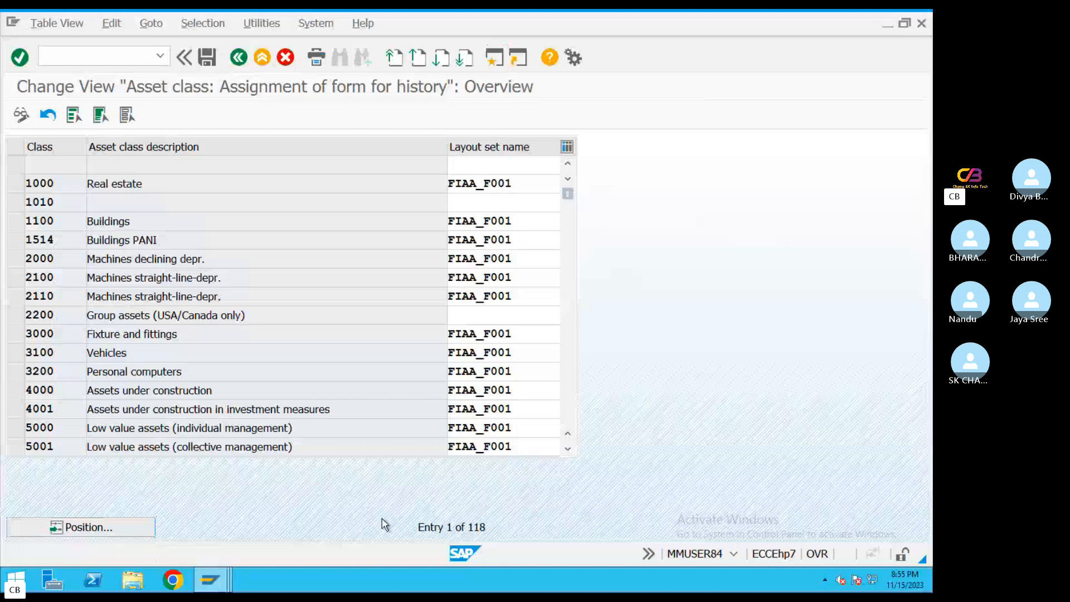
type("TA*")
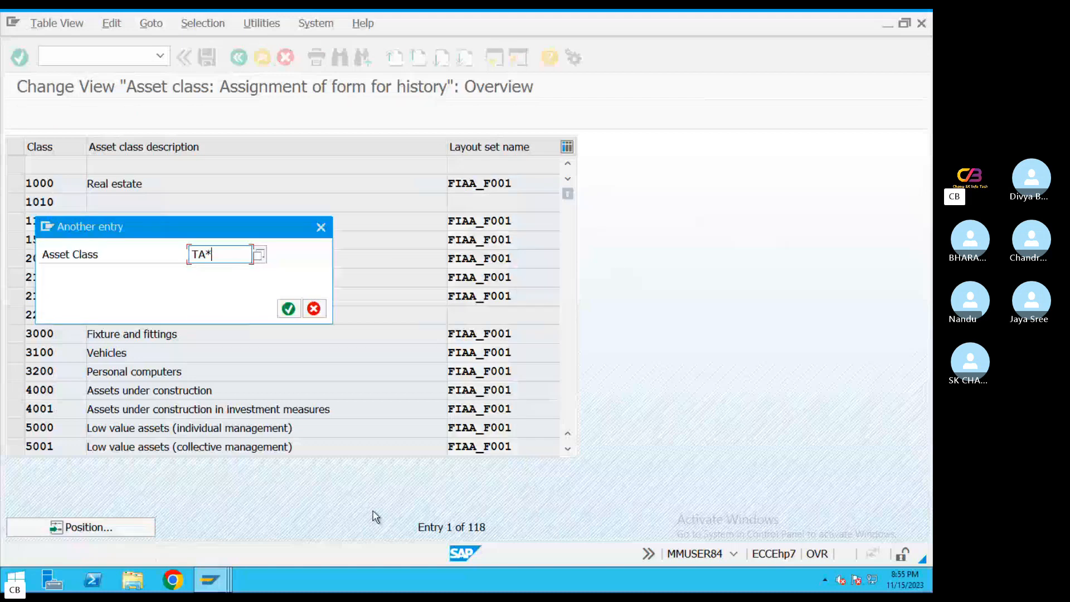
key("Return")
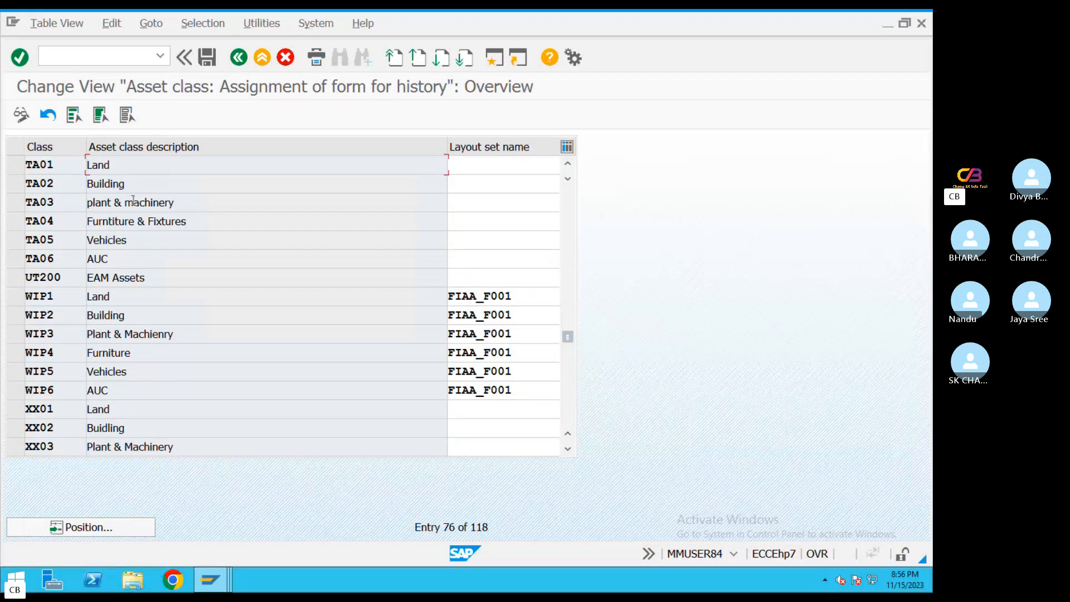
Copy layout set FIAA_F001 from class WIP1 to asset classes TA01 through TA06
left_click_drag(515, 296, 434, 298)
key("ctrl+c")
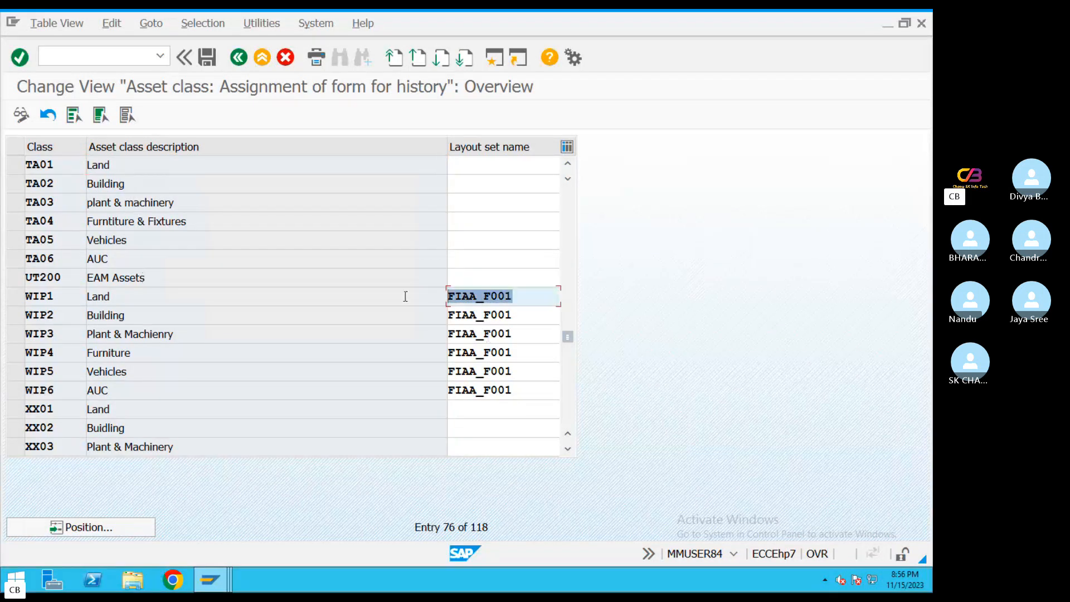
left_click(477, 167)
key("ctrl+v")
left_click(490, 187)
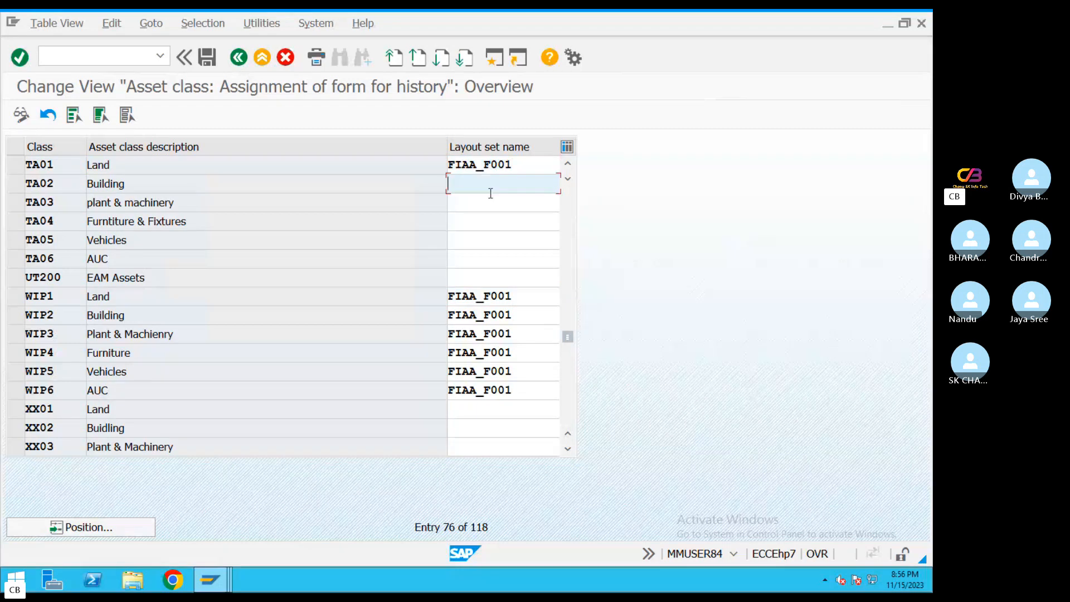
key("ctrl+v")
left_click(474, 205)
key("ctrl+v")
left_click(471, 220)
key("ctrl+v")
left_click(472, 238)
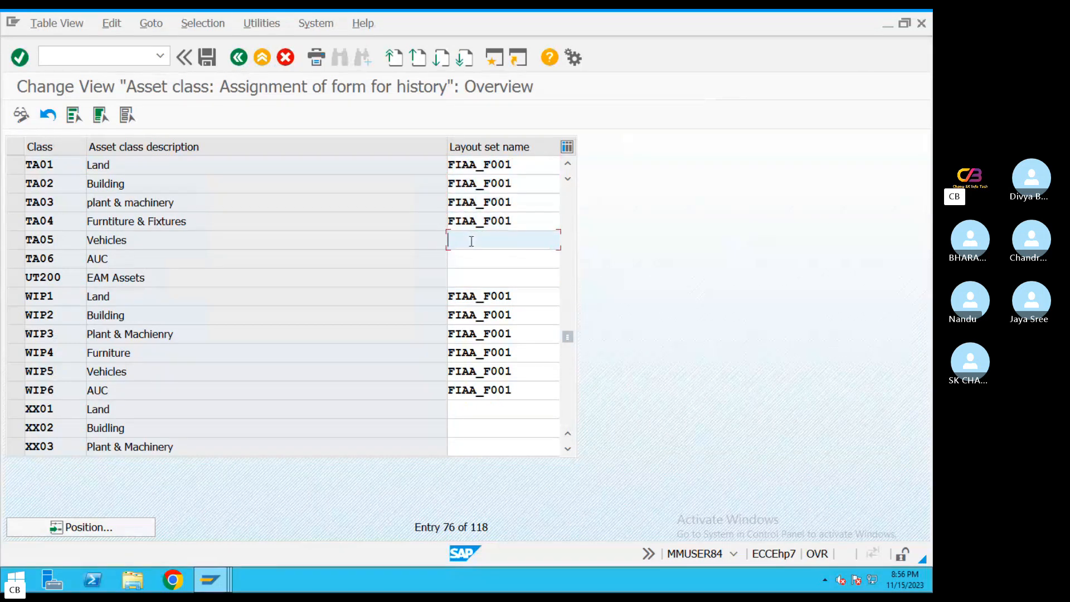
key("ctrl+v")
left_click(469, 259)
key("ctrl+v")
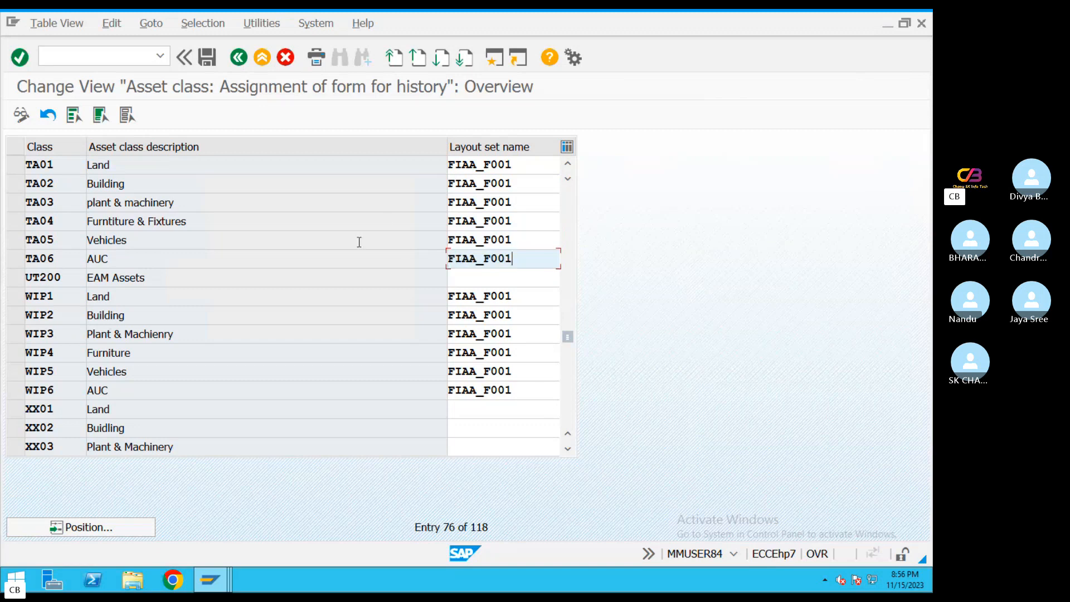
Check the layout set assignments for the TA classes and save them to the Asset accounting Configuration_FI customizing request
double_click(476, 165)
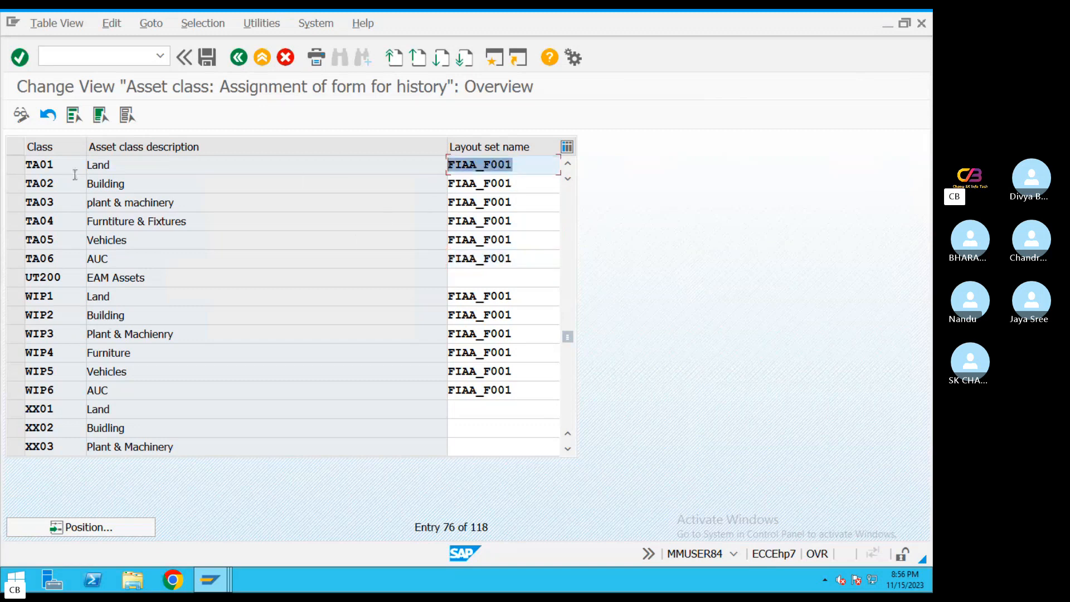
double_click(90, 163)
left_click_drag(514, 170, 439, 185)
left_click_drag(506, 203, 434, 213)
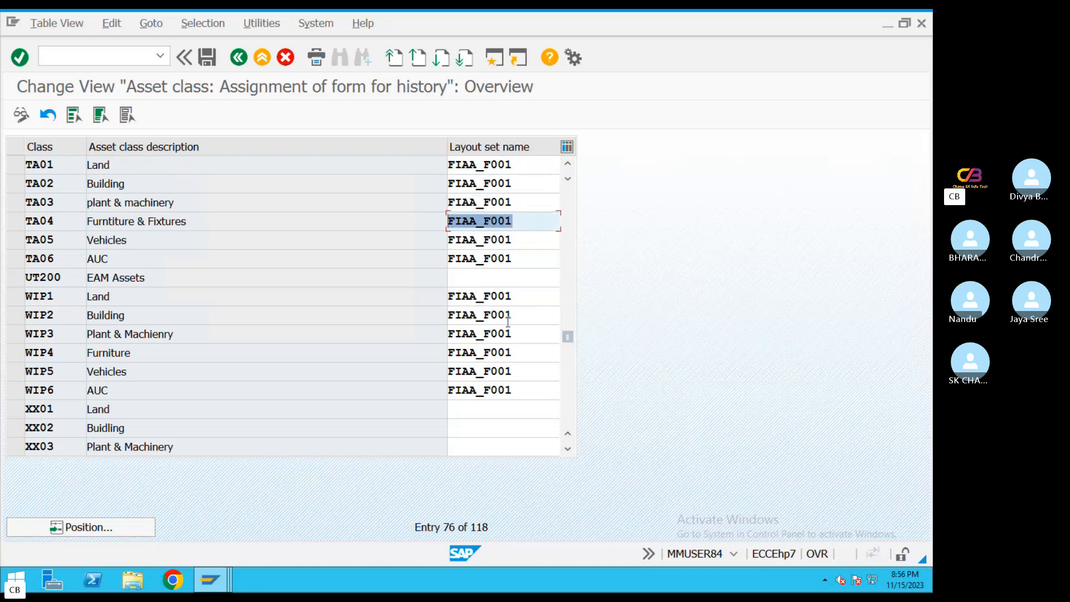
left_click(206, 59)
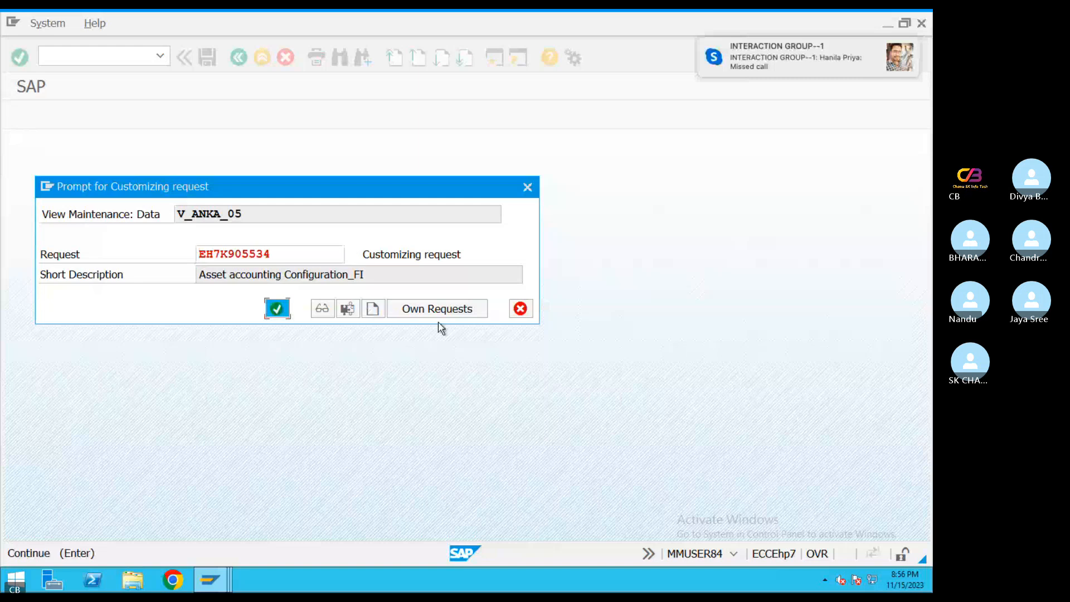
key("Return")
Switch to the PDF guide in Preview and read section 3.6 on assigning a settlement profile to the company code for AUC
key("ctrl+Left")
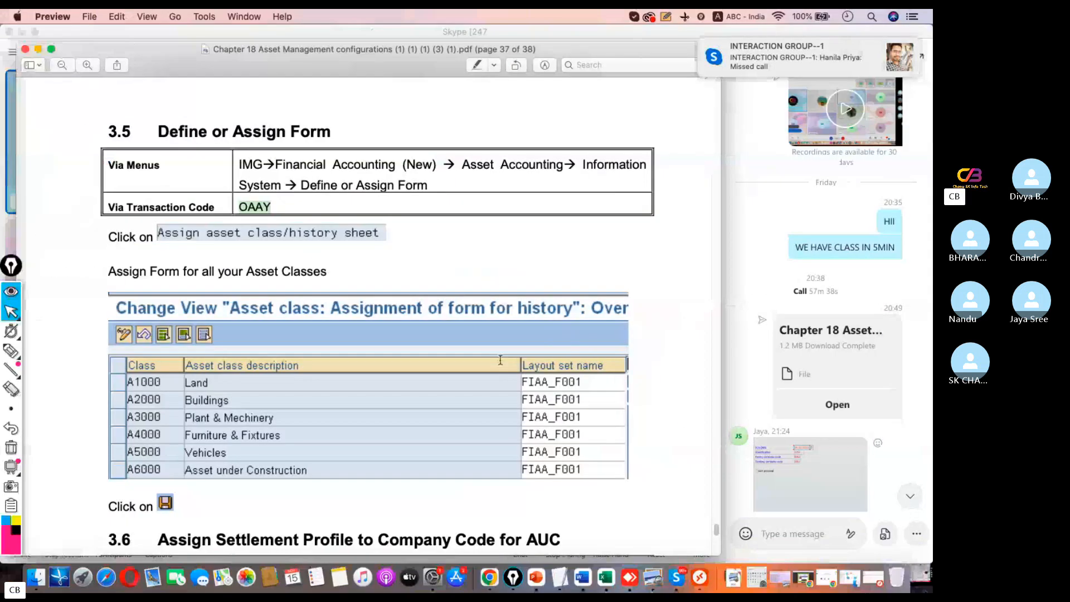
scroll(500, 360, "down", 5)
scroll(277, 264, "down", 1)
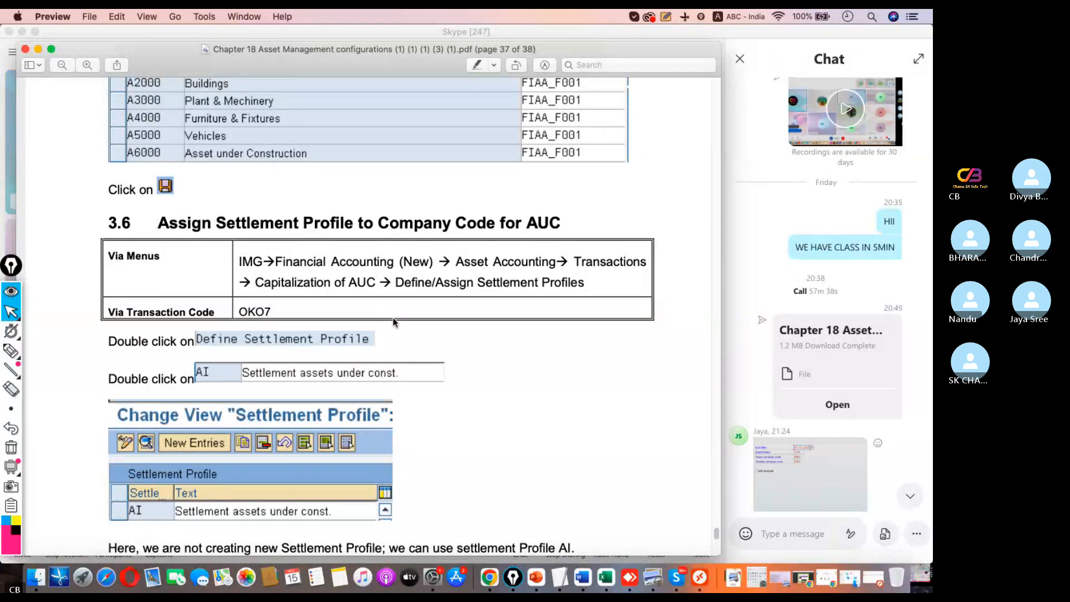
Look up the transaction code for section 3.6 in the PDF guide and highlight OKO7
left_click(673, 572)
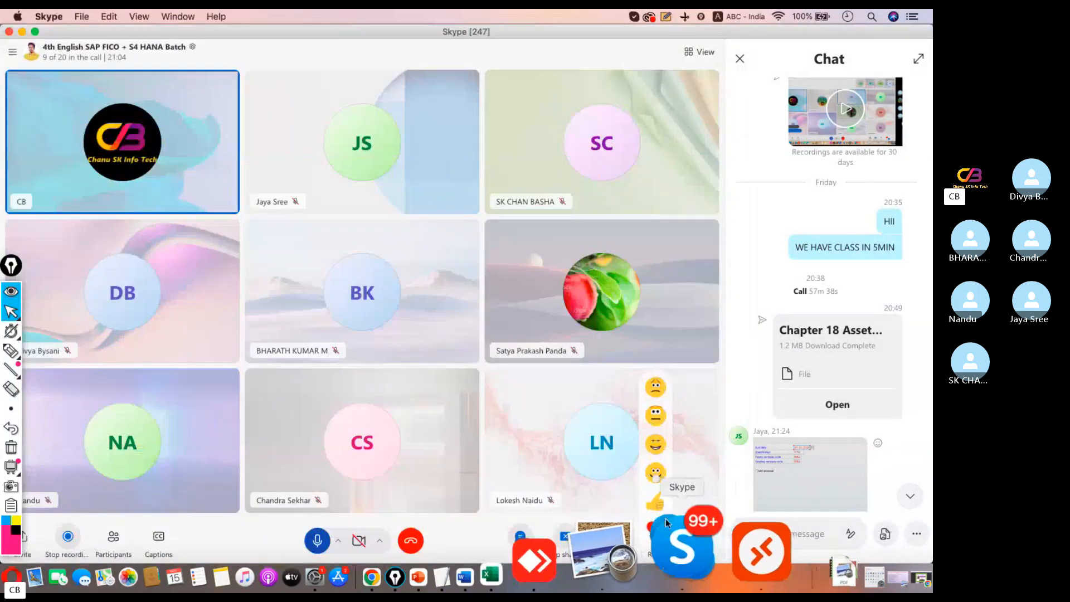
key("super+Tab")
scroll(406, 385, "down", 2)
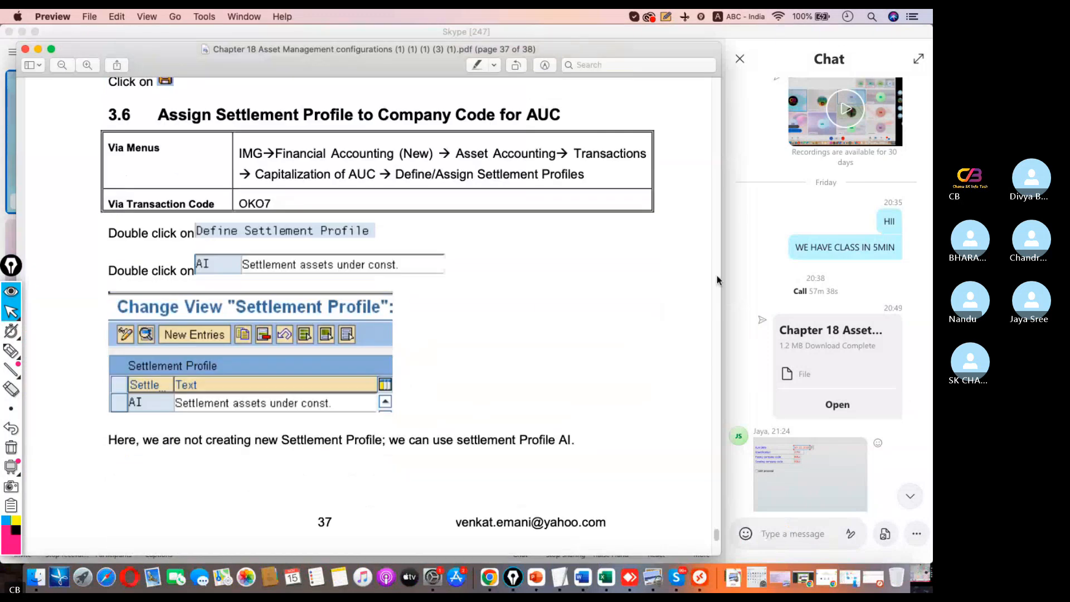
left_click_drag(271, 203, 239, 203)
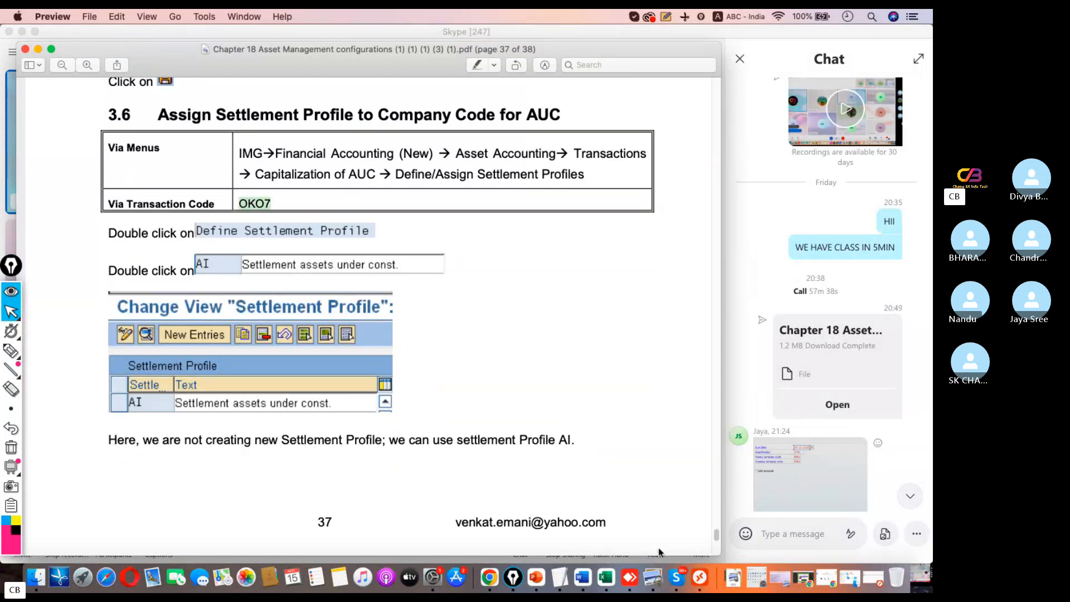
Switch to SAP, exit the history form assignment list to SAP Easy Access and try to run transaction OKO7
left_click(680, 551)
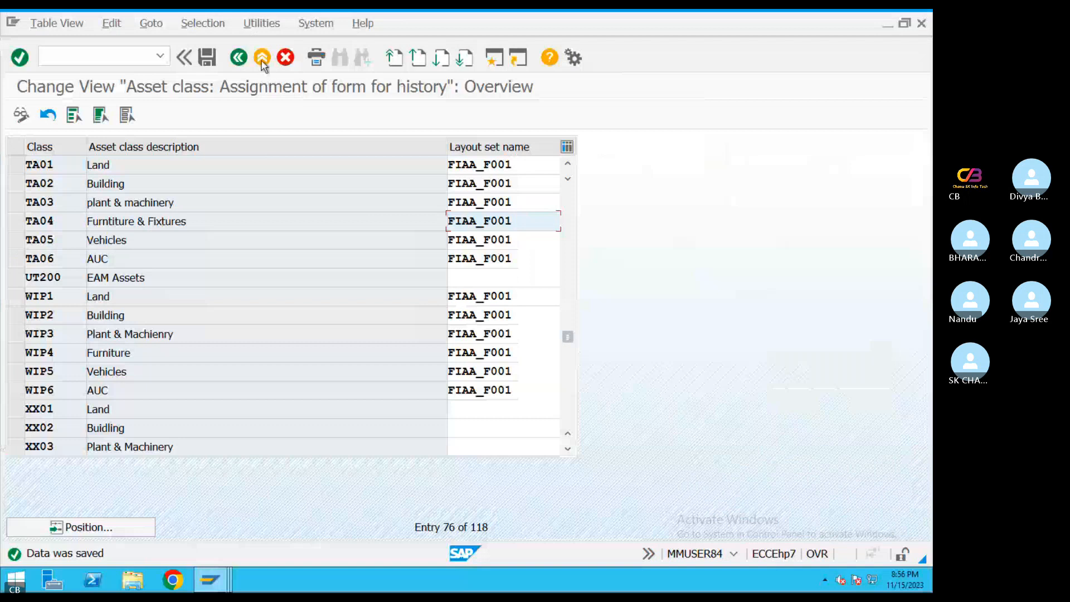
left_click(262, 60)
type("OK")
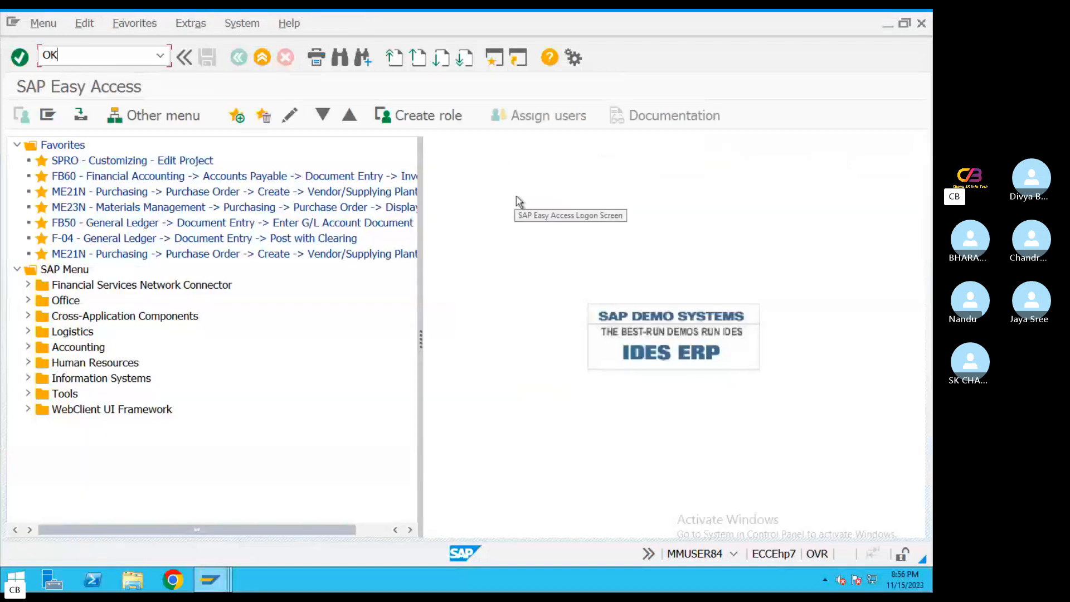
type("07")
key("Return")
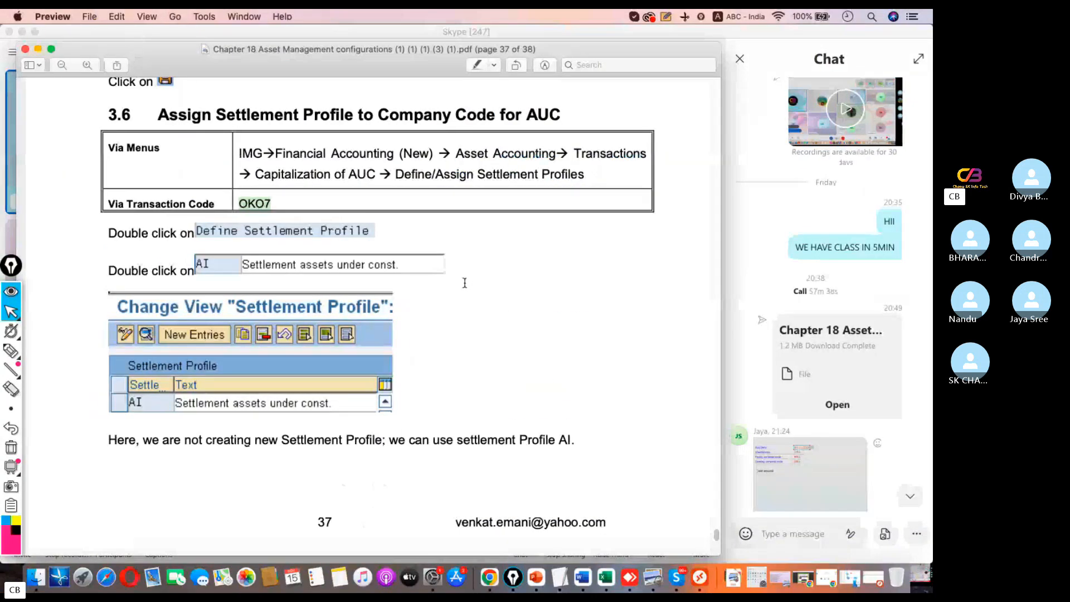
Run SPRO and display the SAP Reference IMG
key("ctrl+Right")
type("s")
key("Return")
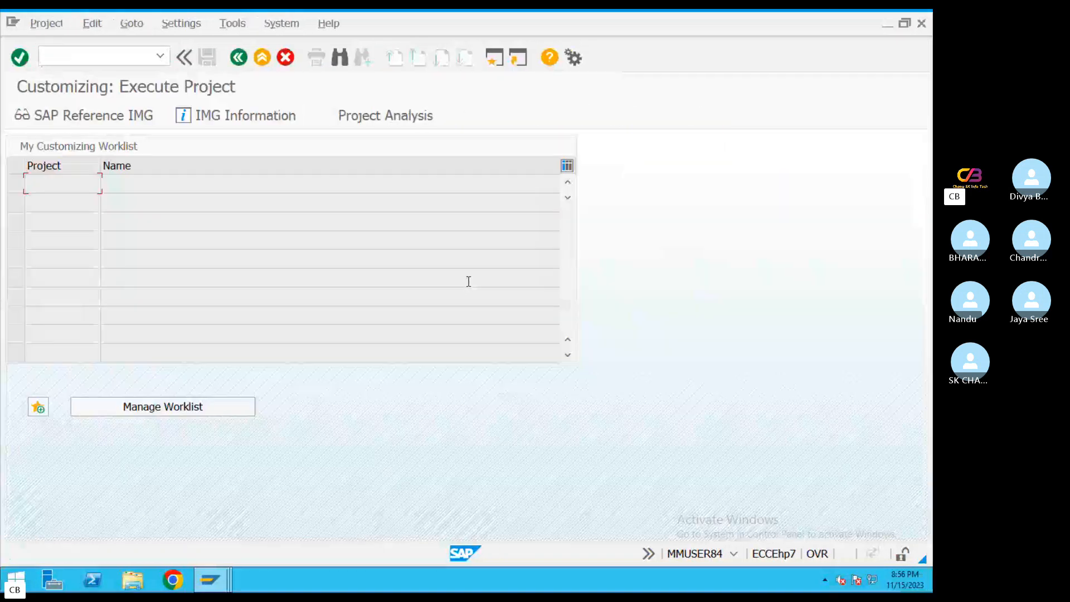
left_click(131, 115)
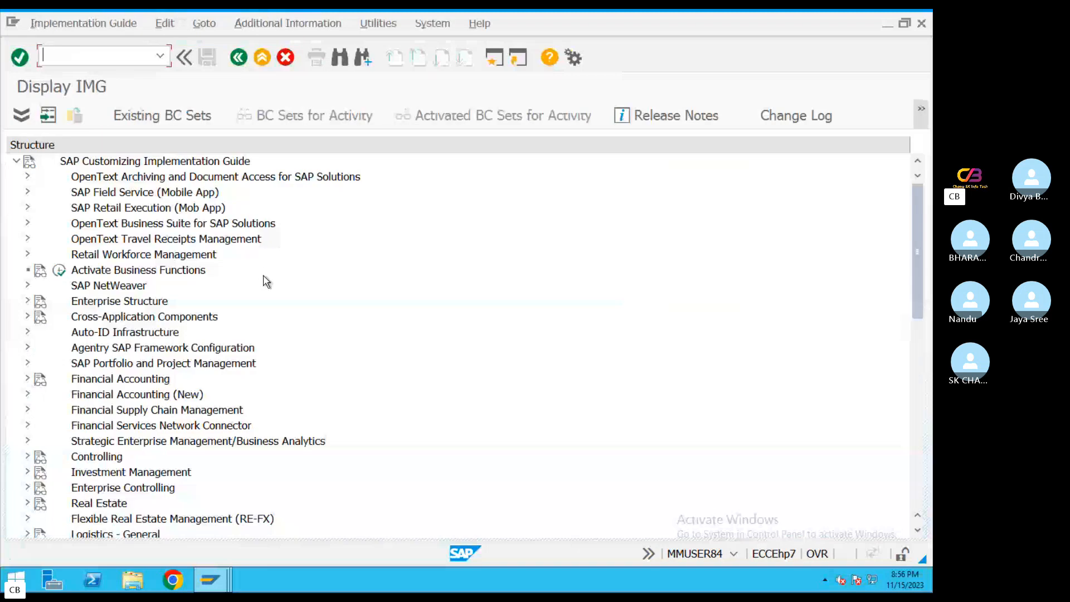
Check the menu path in the PDF guide and expand Financial Accounting (New) in the SAP IMG structure
key("ctrl+Right")
left_click_drag(457, 157, 555, 146)
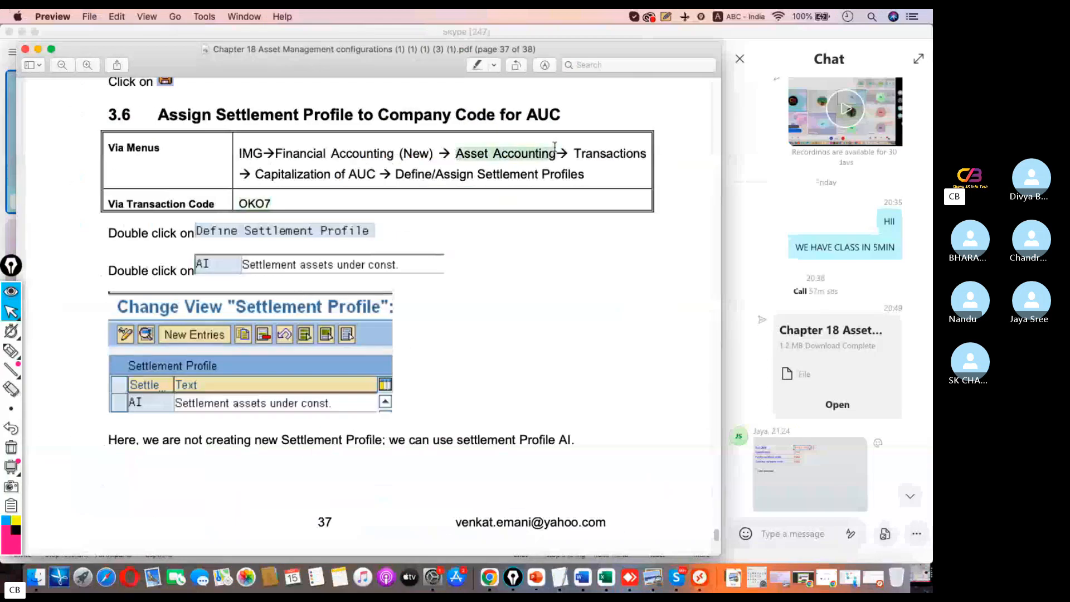
left_click_drag(282, 155, 436, 153)
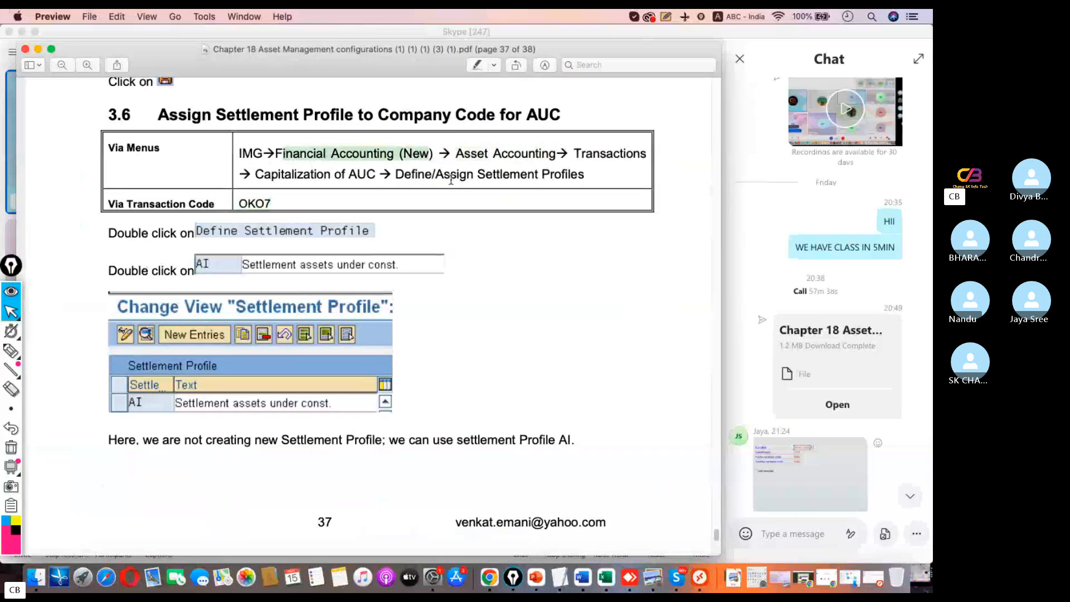
key("ctrl+Left")
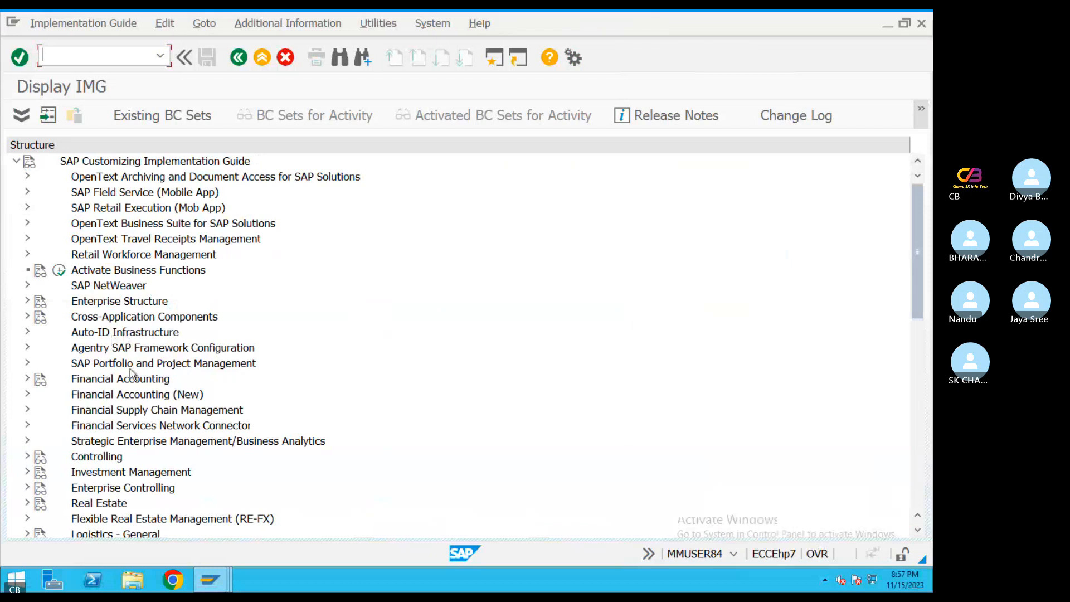
left_click(27, 394)
left_click_drag(917, 248, 911, 266)
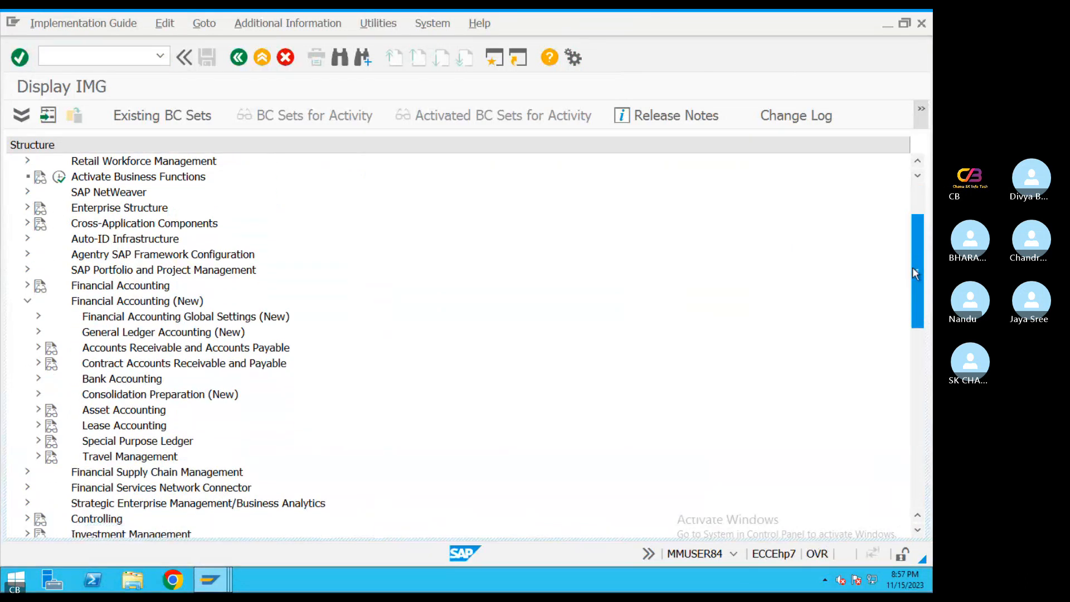
Confirm the next path level in the guide and expand Asset Accounting under Financial Accounting (New)
key("ctrl+Right")
left_click_drag(459, 154, 555, 155)
key("ctrl+Left")
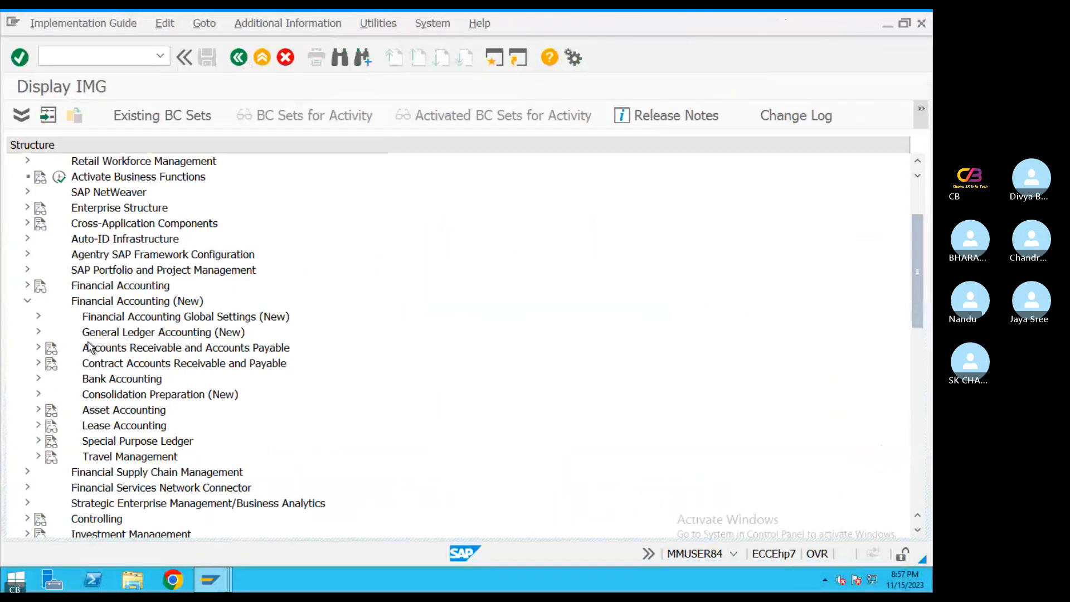
left_click(38, 410)
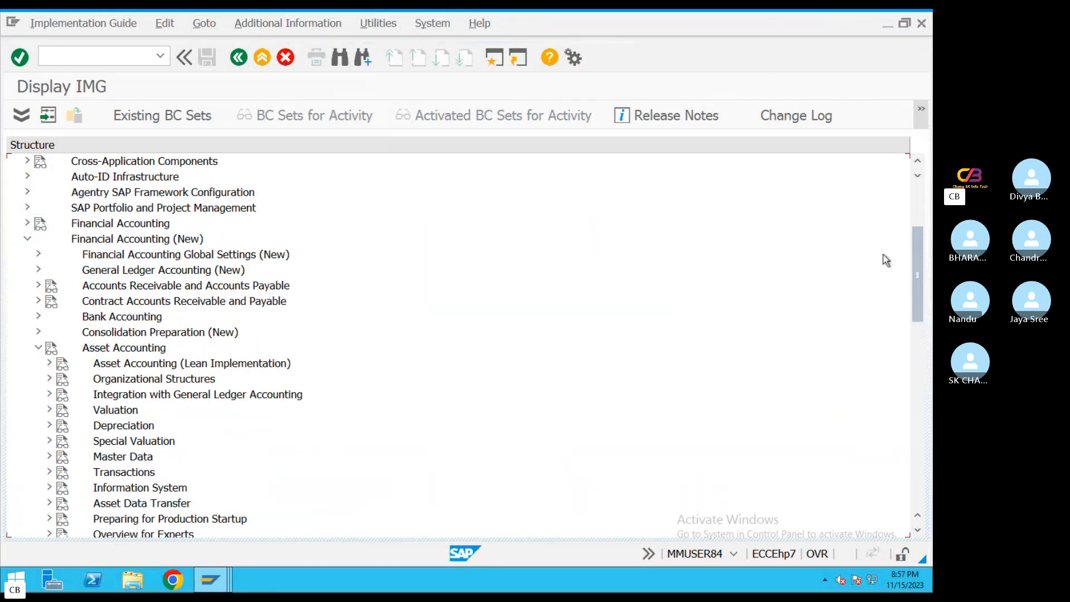
left_click_drag(915, 250, 915, 269)
Check the guide's path again and expand Transactions under Asset Accounting in the IMG
key("ctrl+Left")
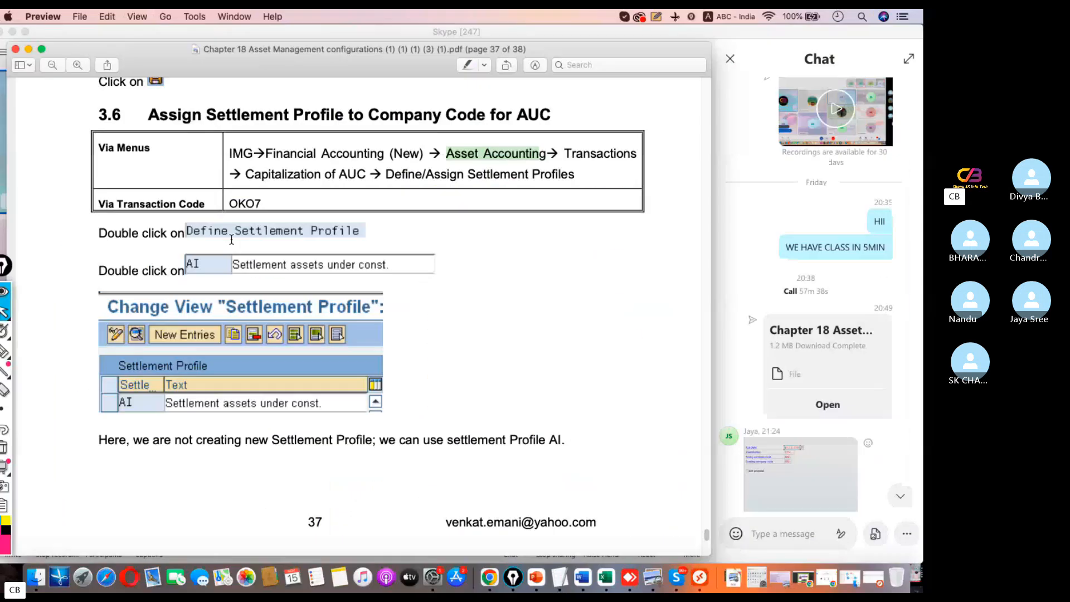
key("ctrl+Right")
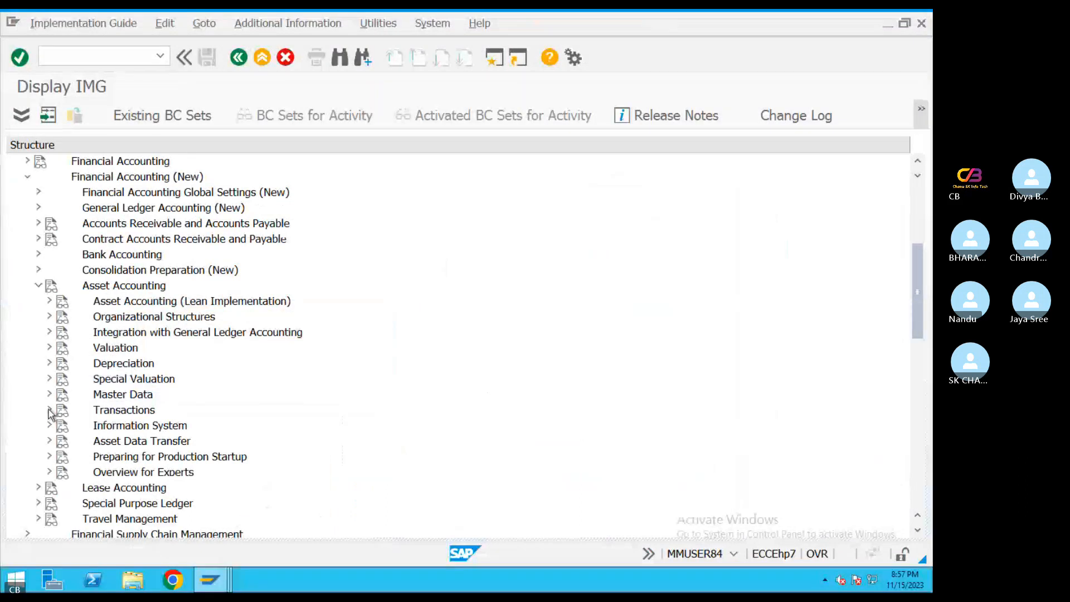
left_click(49, 410)
left_click_drag(913, 294, 914, 312)
Compare the Transactions subnodes with the guide's path and expand Capitalization of Assets under Construction
key("ctrl+Left")
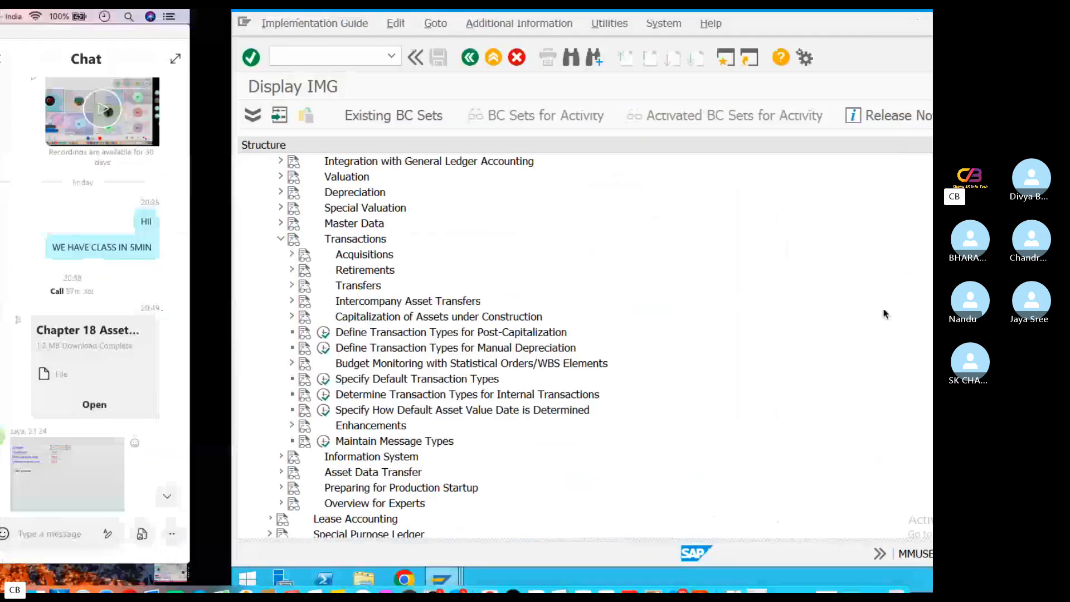
key("ctrl+Right")
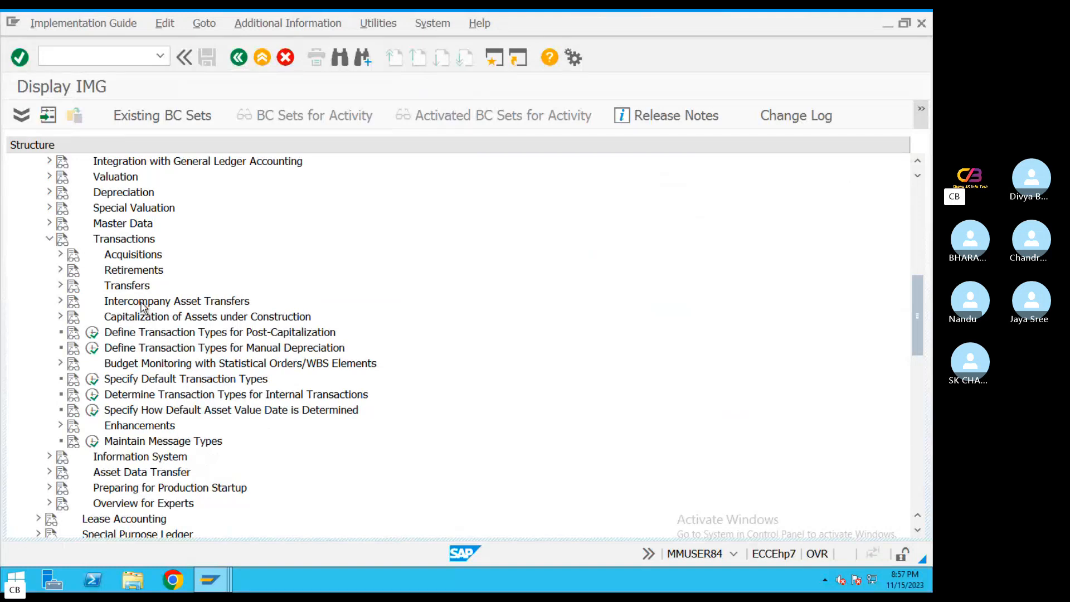
key("ctrl+Left")
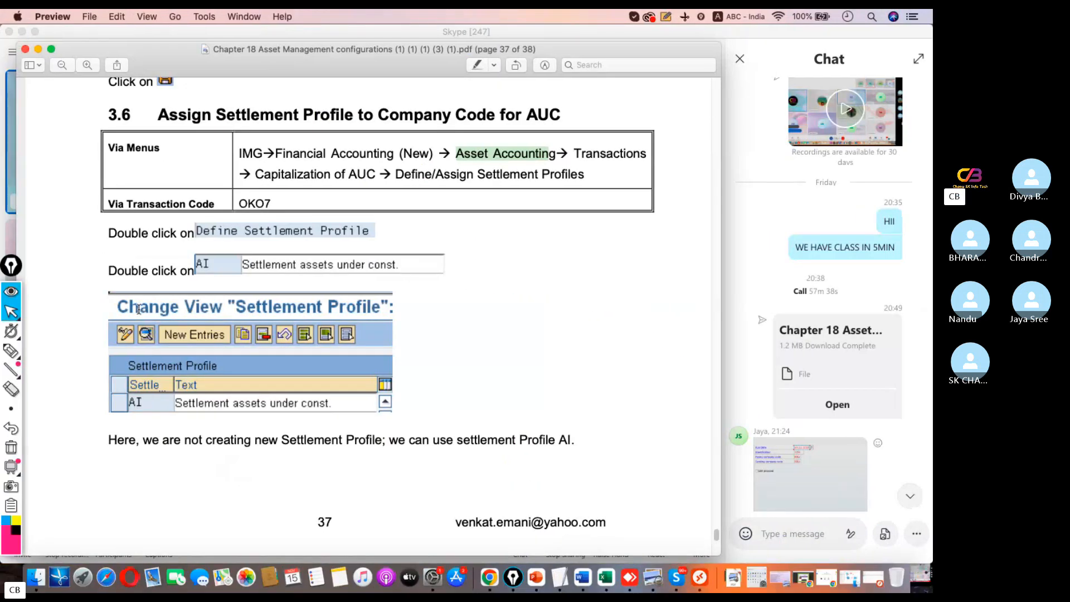
key("ctrl+Right")
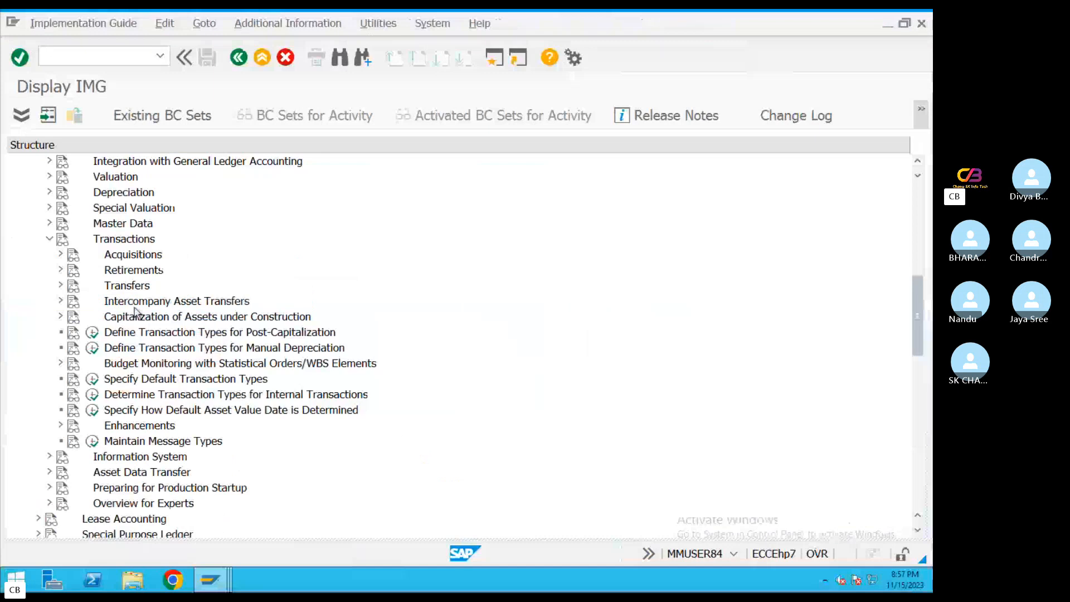
left_click(60, 286)
left_click(60, 286)
scroll(139, 234, "up", 1)
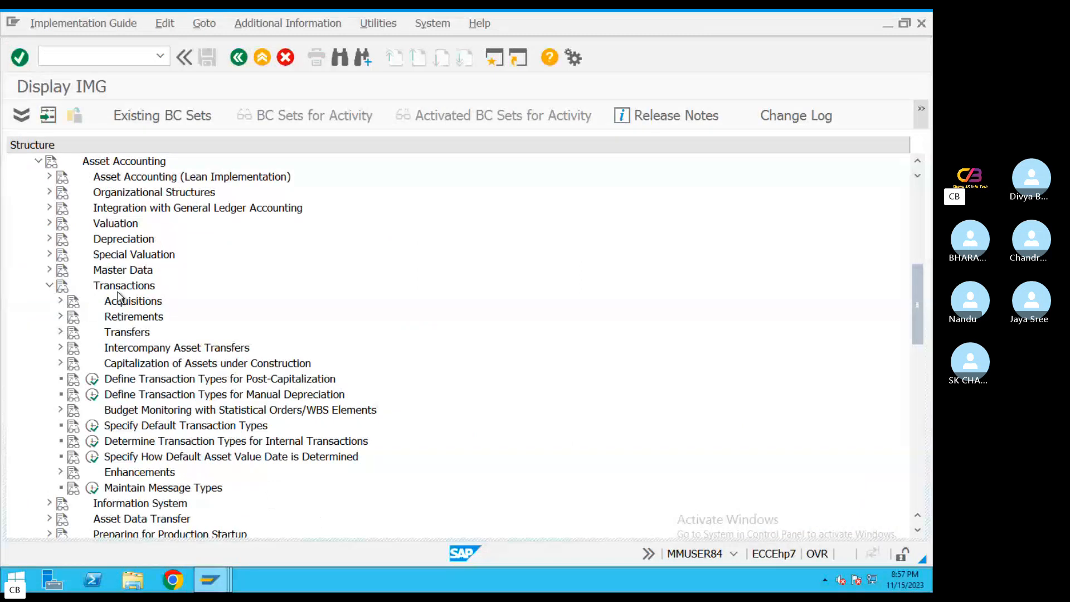
left_click(155, 291)
key("ctrl+Left")
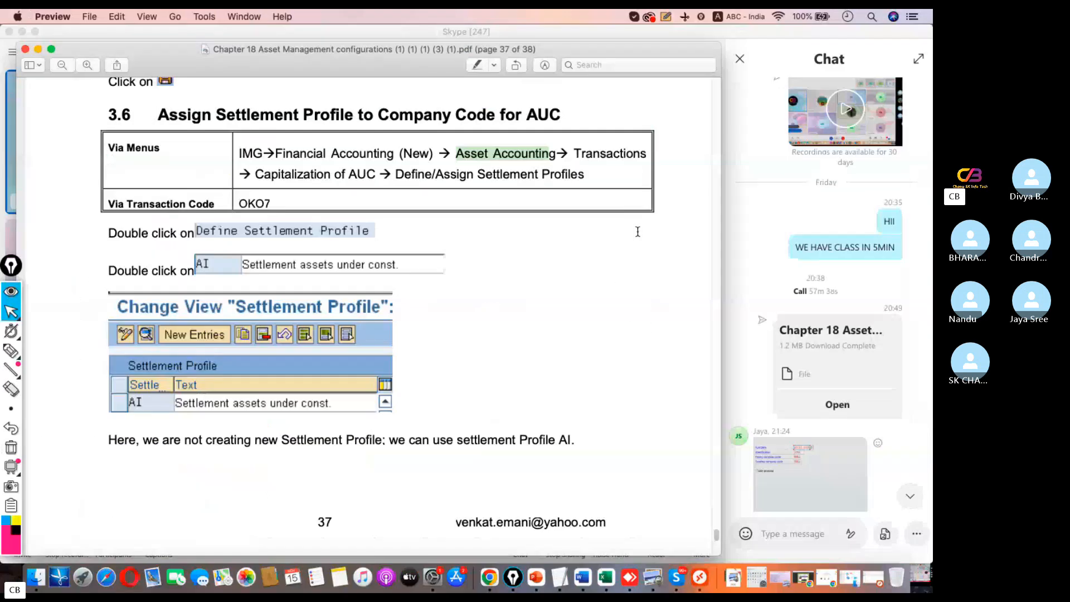
key("ctrl+Right")
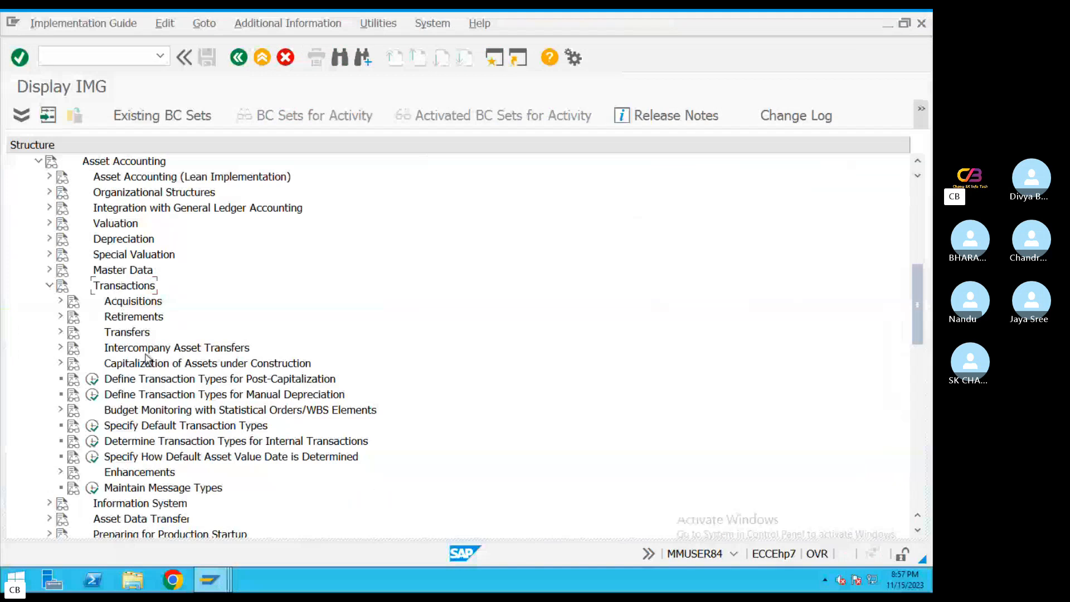
left_click(184, 364)
left_click(59, 365)
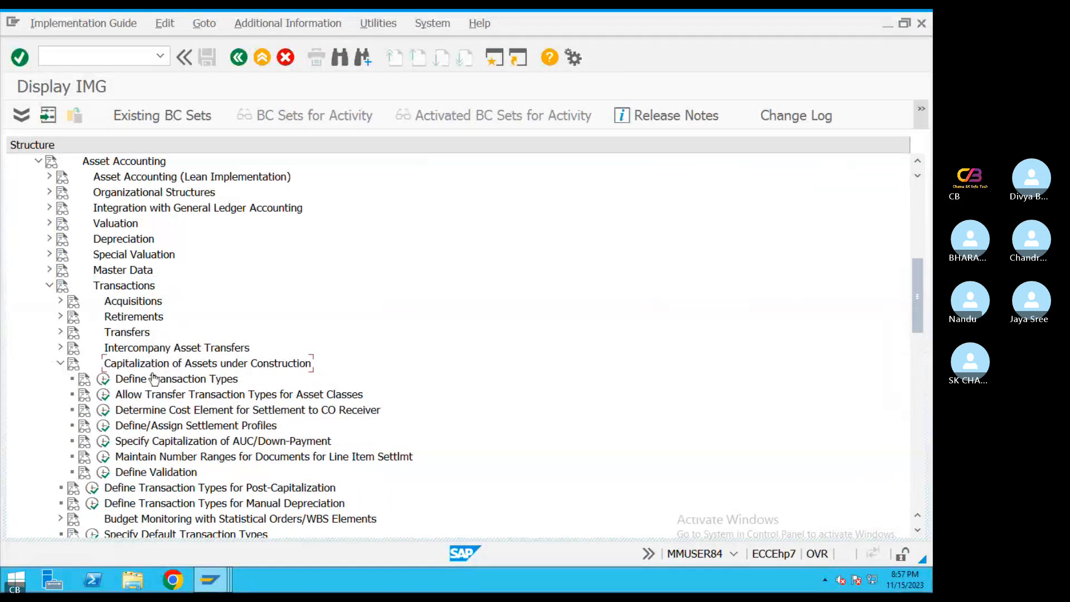
Execute Define/Assign Settlement Profiles as named in the guide and open the Define Settlement Profile activity
key("ctrl+Left")
left_click_drag(395, 174, 585, 175)
key("ctrl+Right")
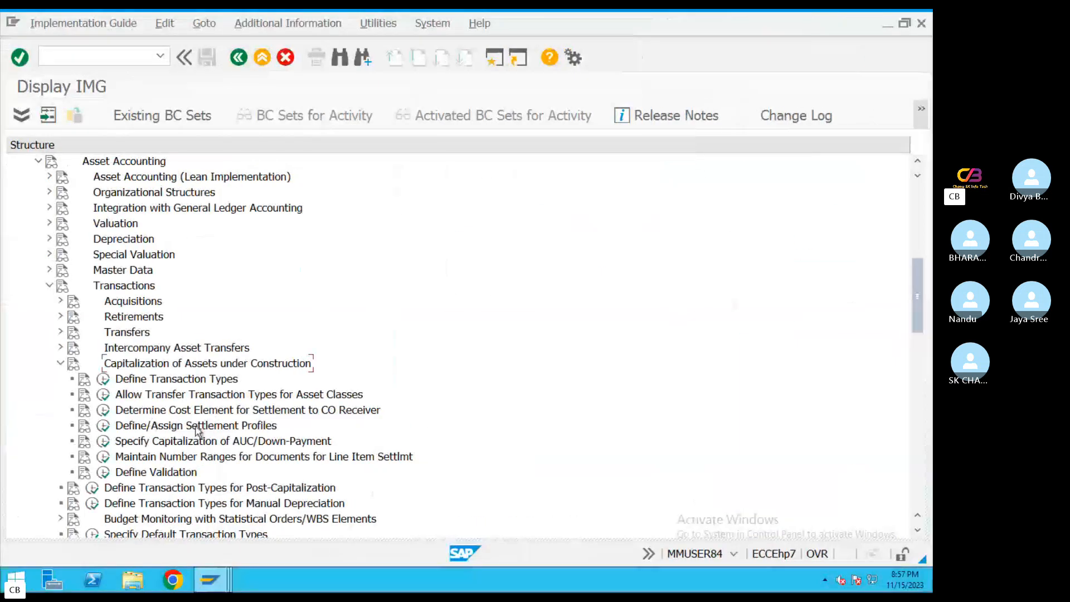
left_click(104, 427)
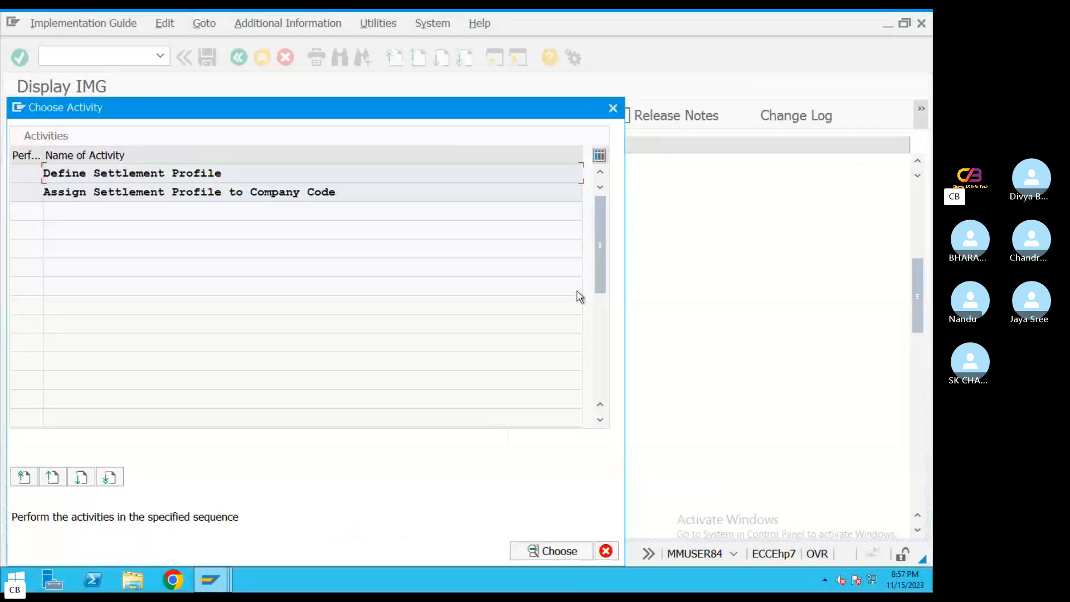
left_click_drag(229, 173, 5, 177)
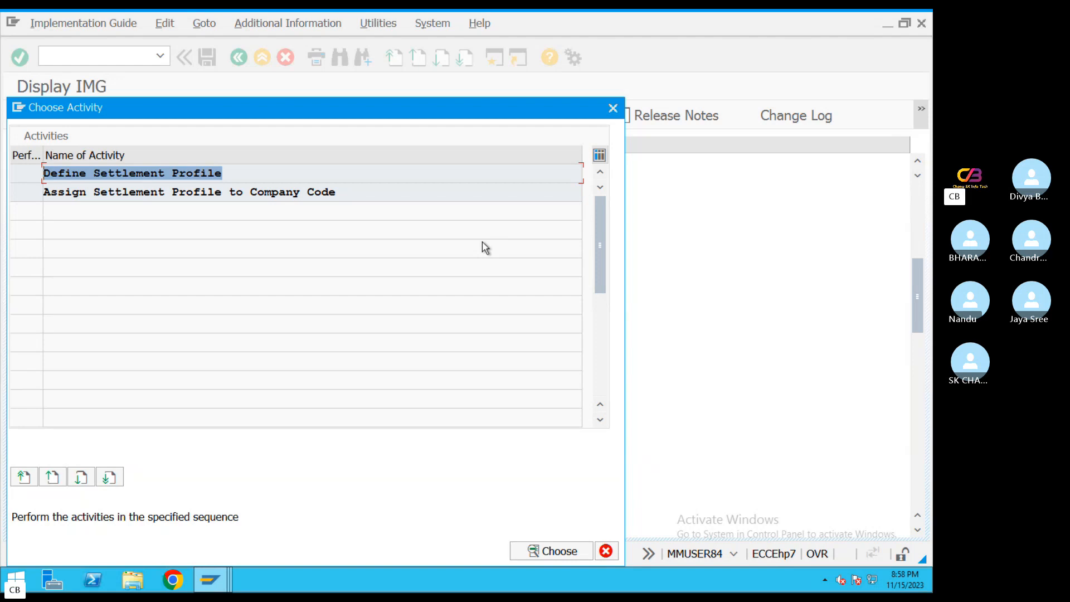
double_click(154, 172)
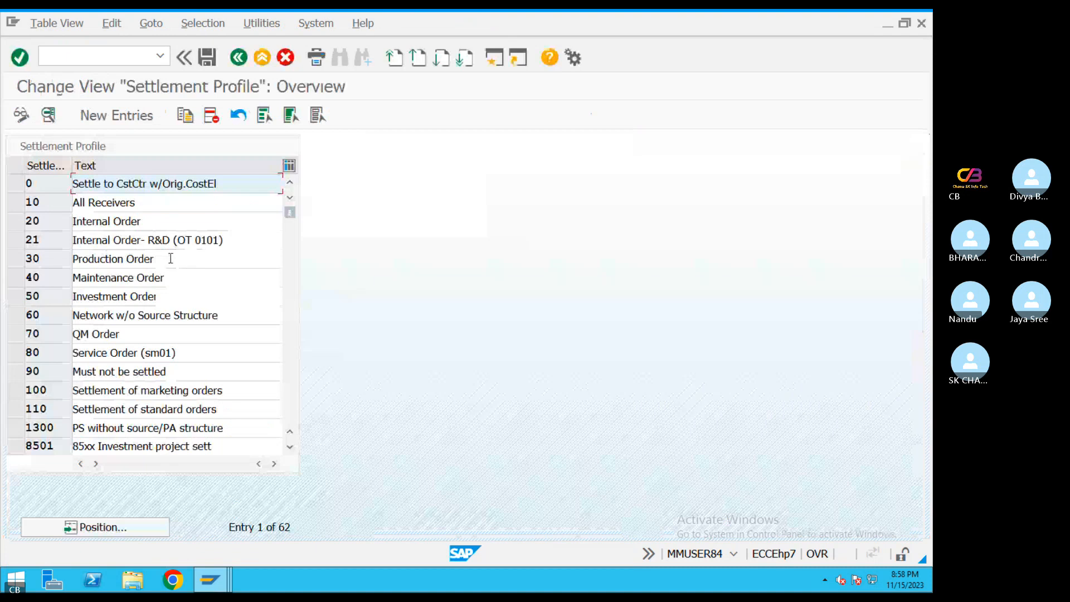
Position the settlement profile list at AI, review that profile's details and return to the activity selection
key("ctrl+Left")
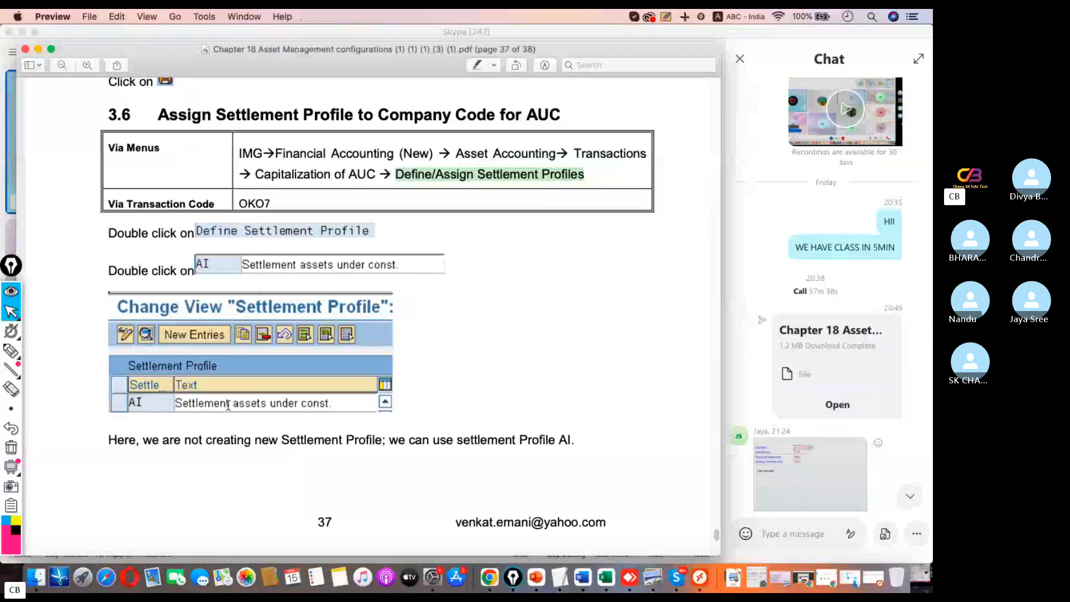
key("ctrl+Right")
left_click(148, 520)
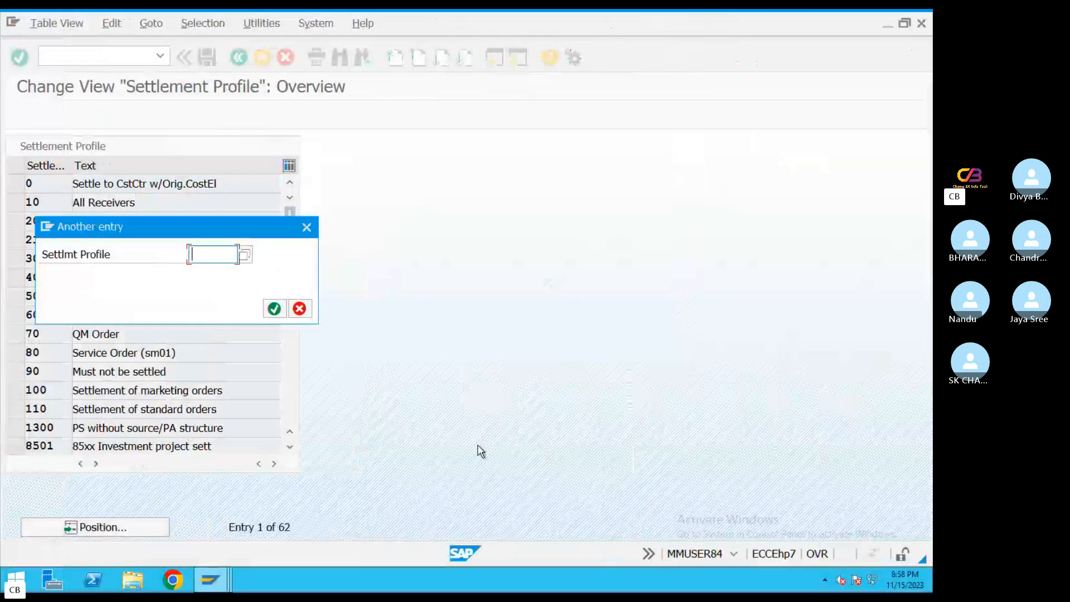
type("AI")
key("Return")
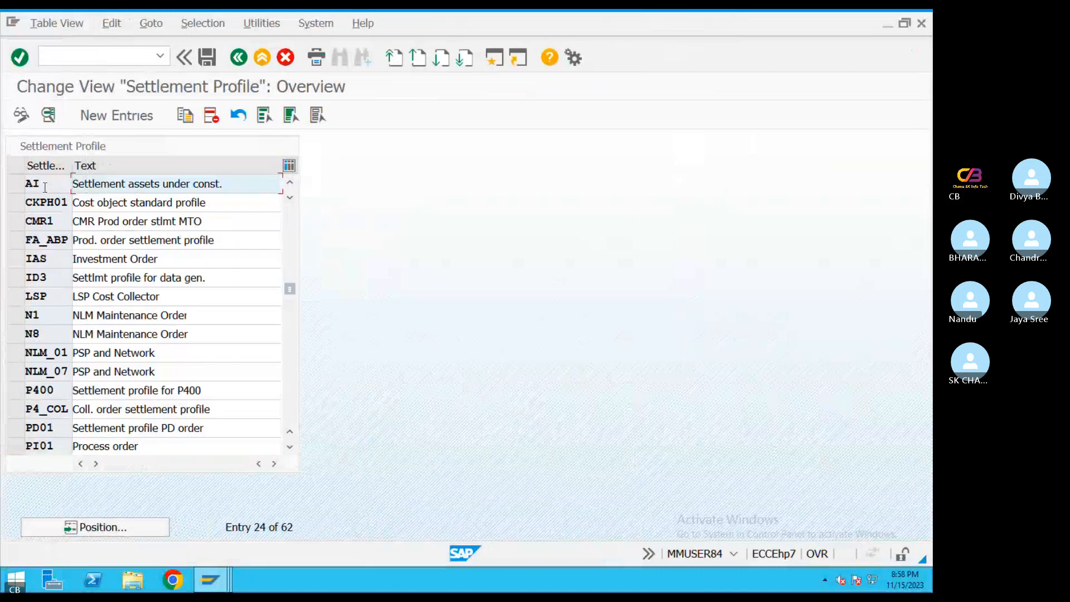
left_click_drag(45, 187, 3, 181)
double_click(156, 184)
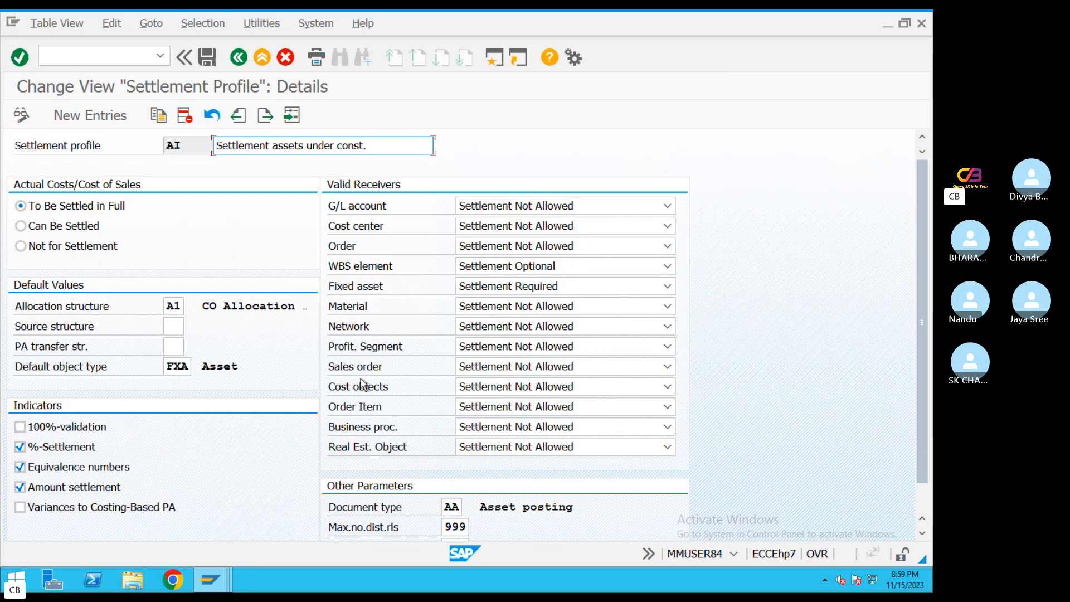
left_click(239, 57)
left_click(238, 58)
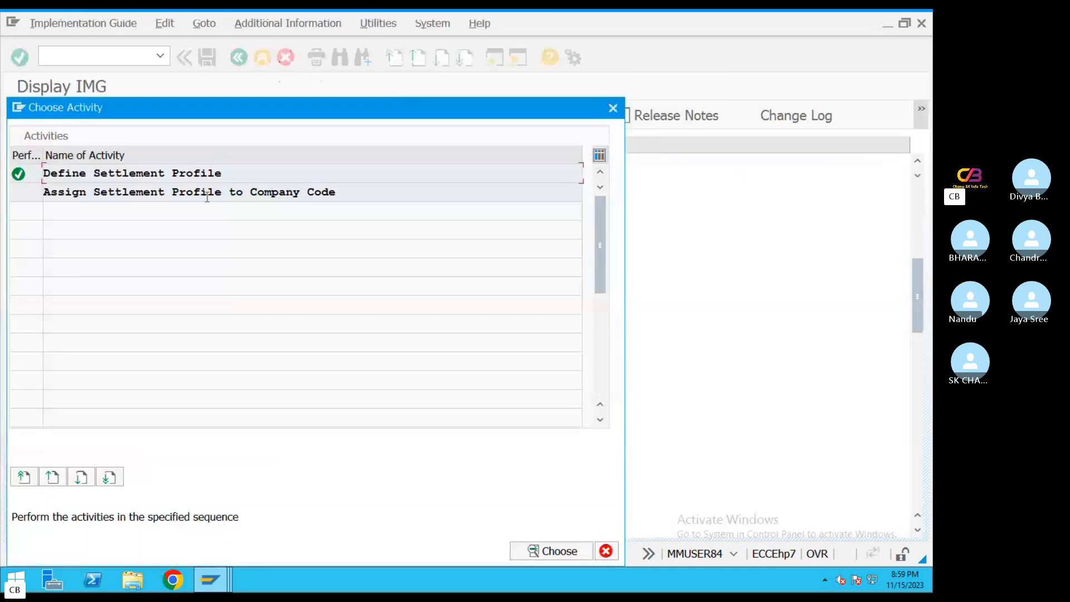
Open the Assign Settlement Profile to Company Code activity and position its list at company code TASL
double_click(204, 194)
left_click(75, 526)
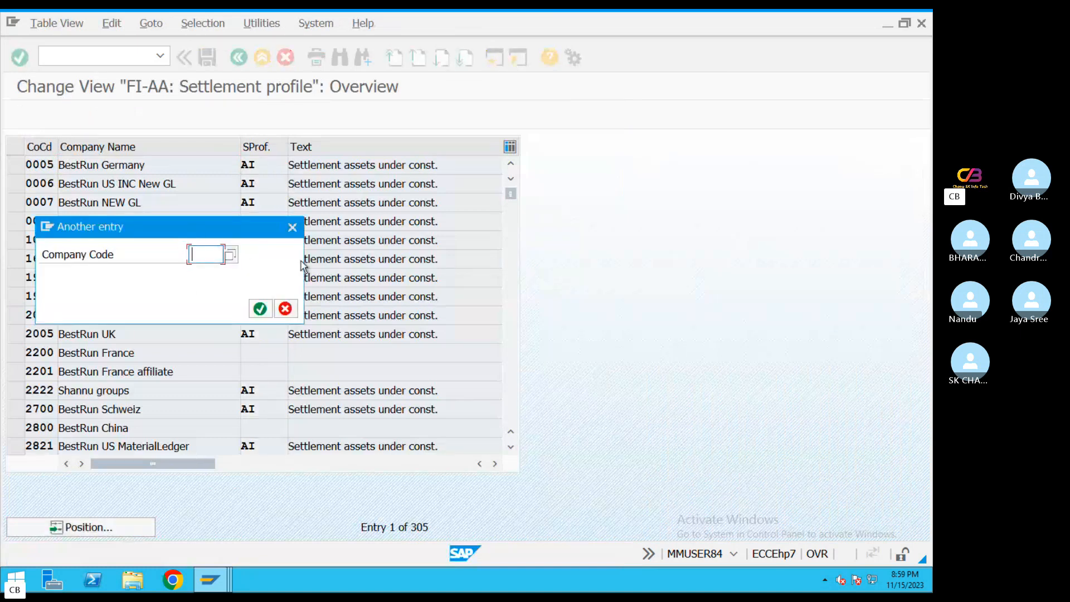
type("TA0")
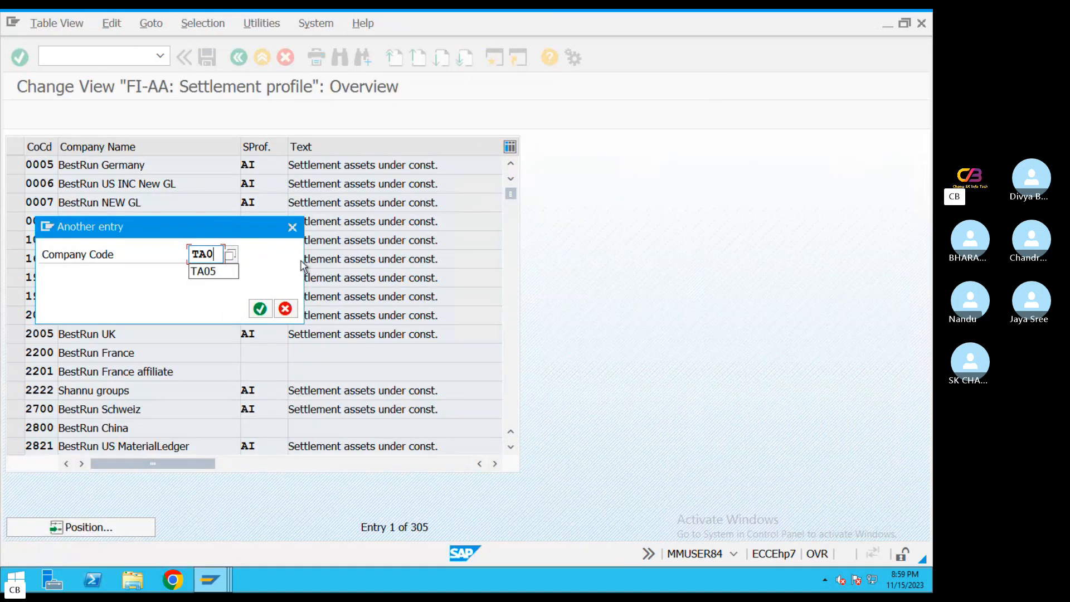
key("BackSpace")
key("BackSpace")
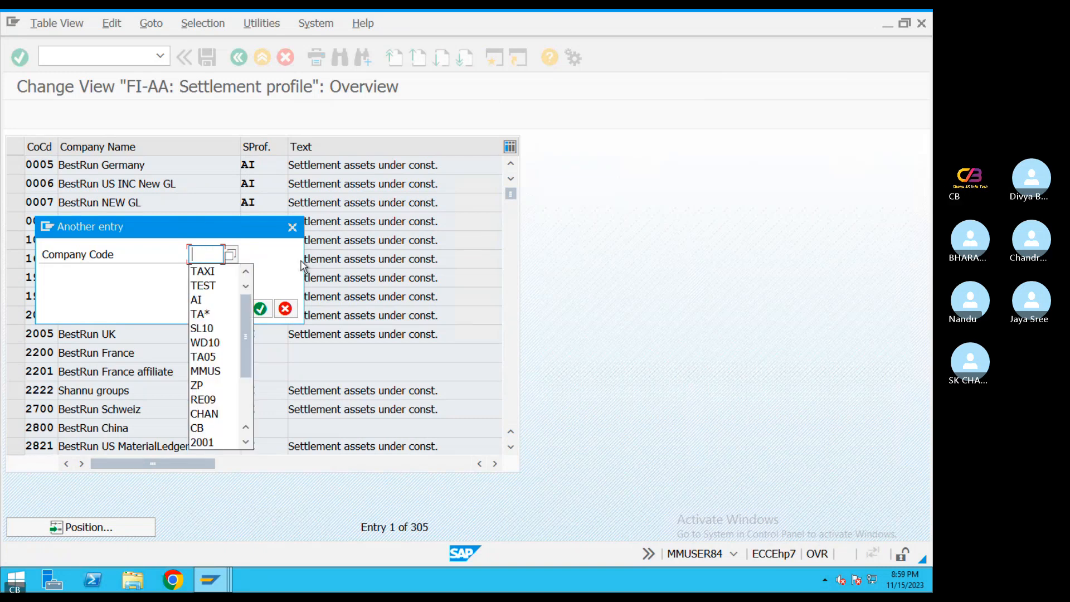
type("TASL")
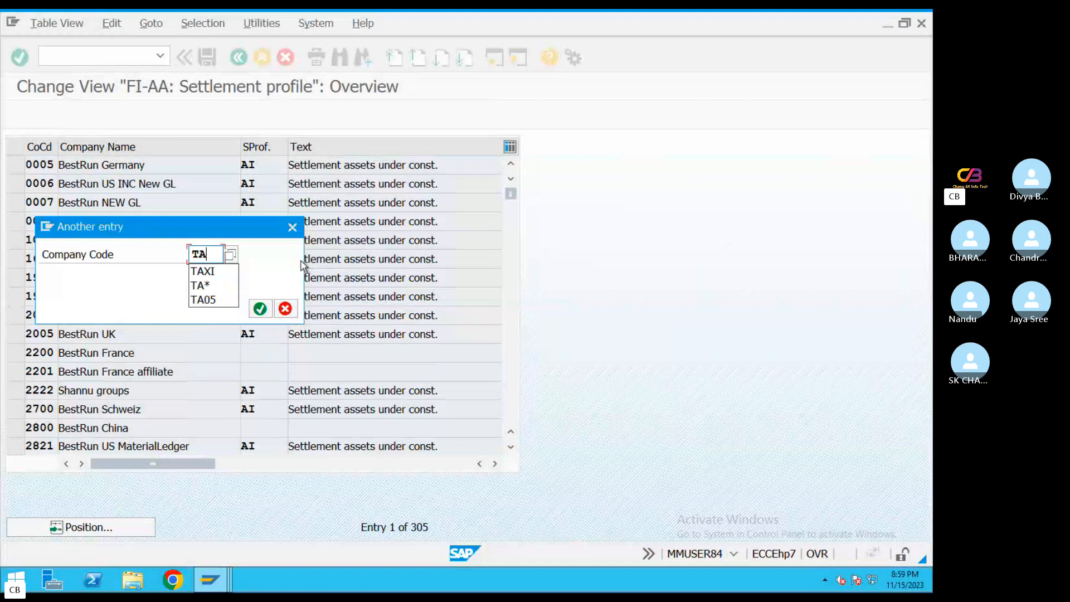
key("Return")
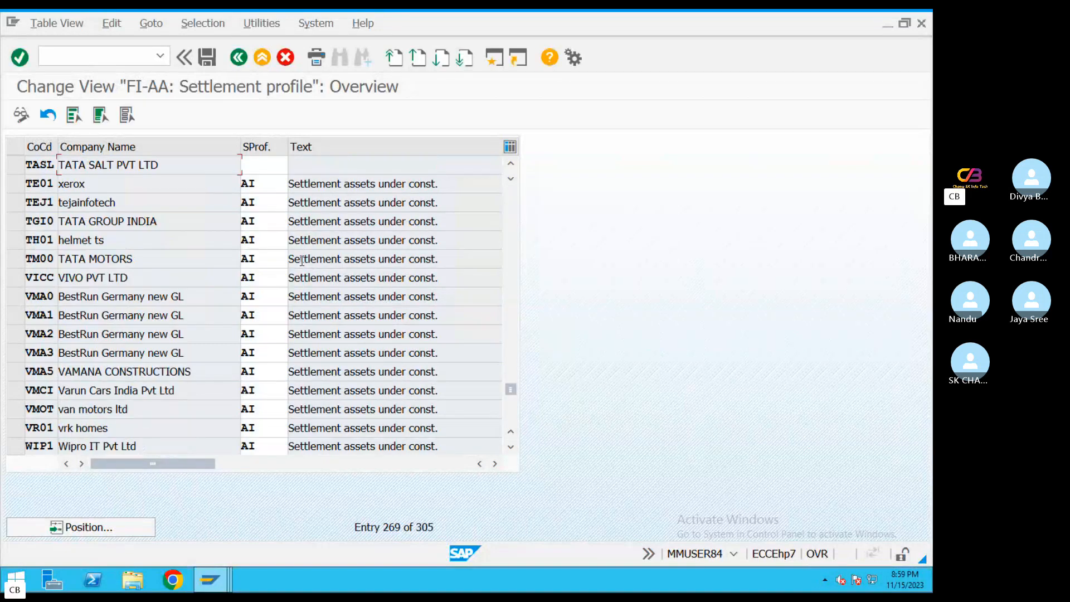
Position the list at company code TA08, assign settlement profile AI to it and save under the Asset accounting Configuration_FI request
left_click(115, 518)
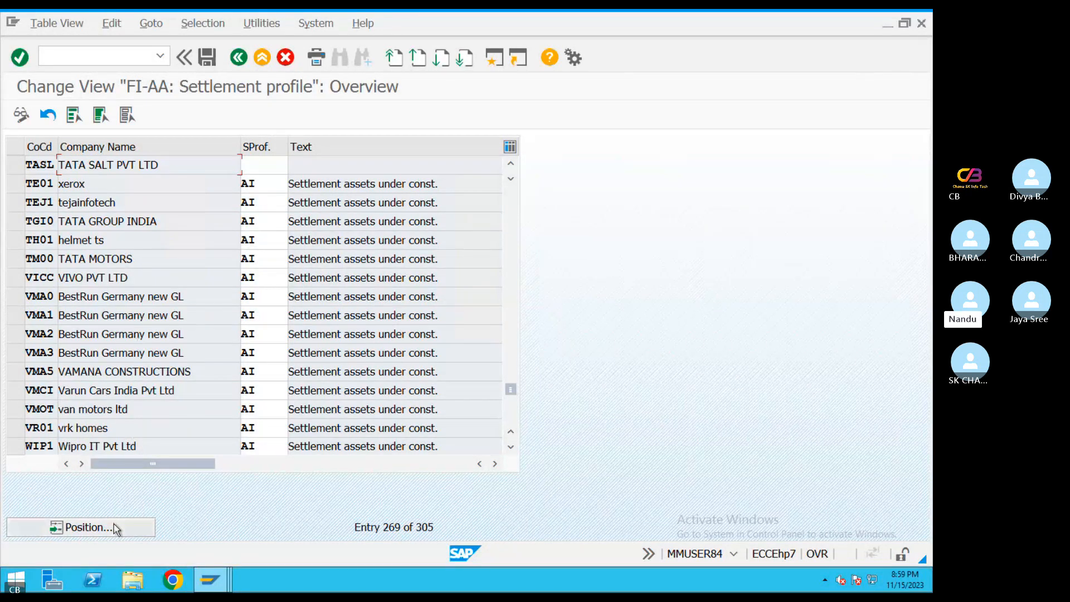
type("TA08")
key("Return")
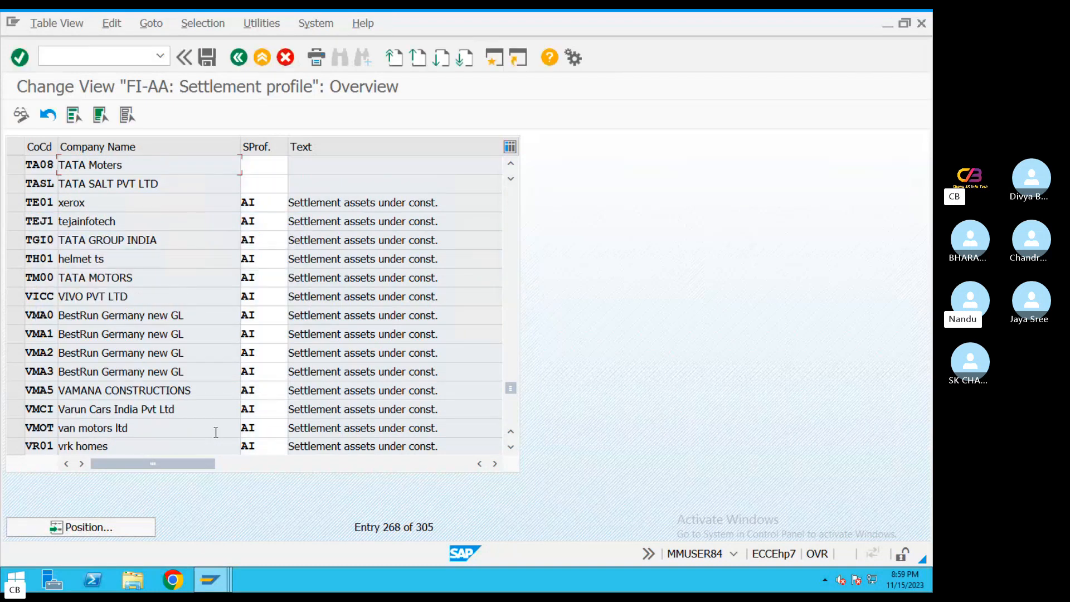
left_click(260, 165)
type("AI")
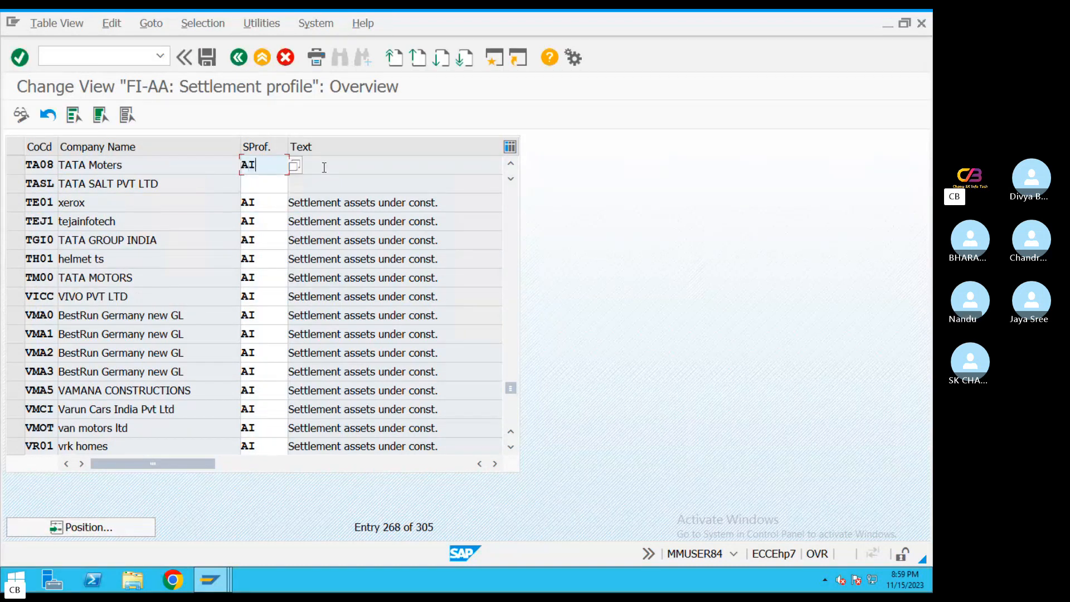
double_click(275, 201)
double_click(275, 221)
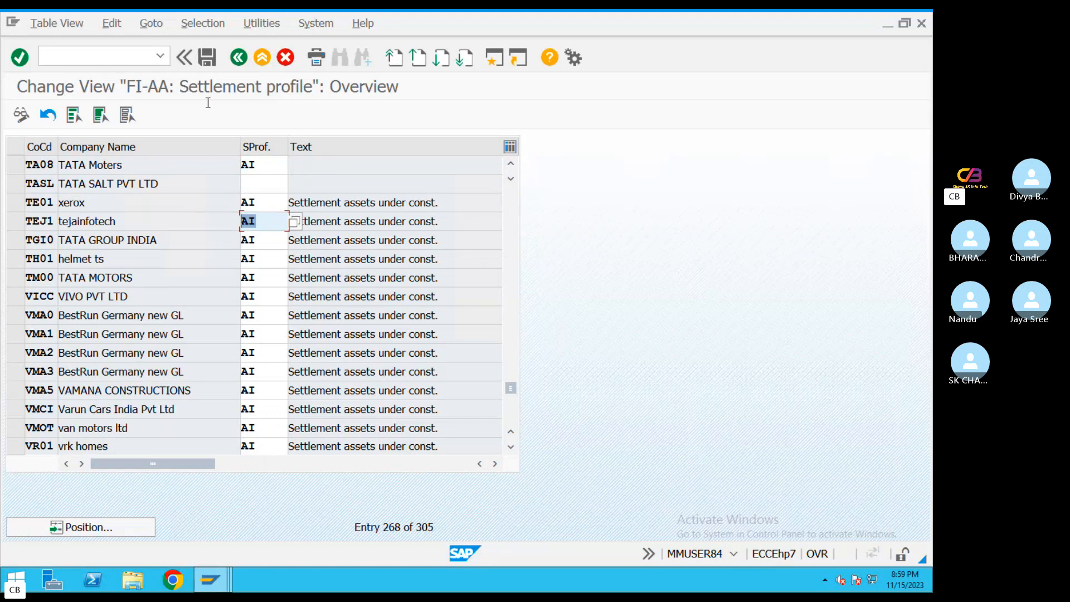
left_click(206, 56)
left_click(286, 310)
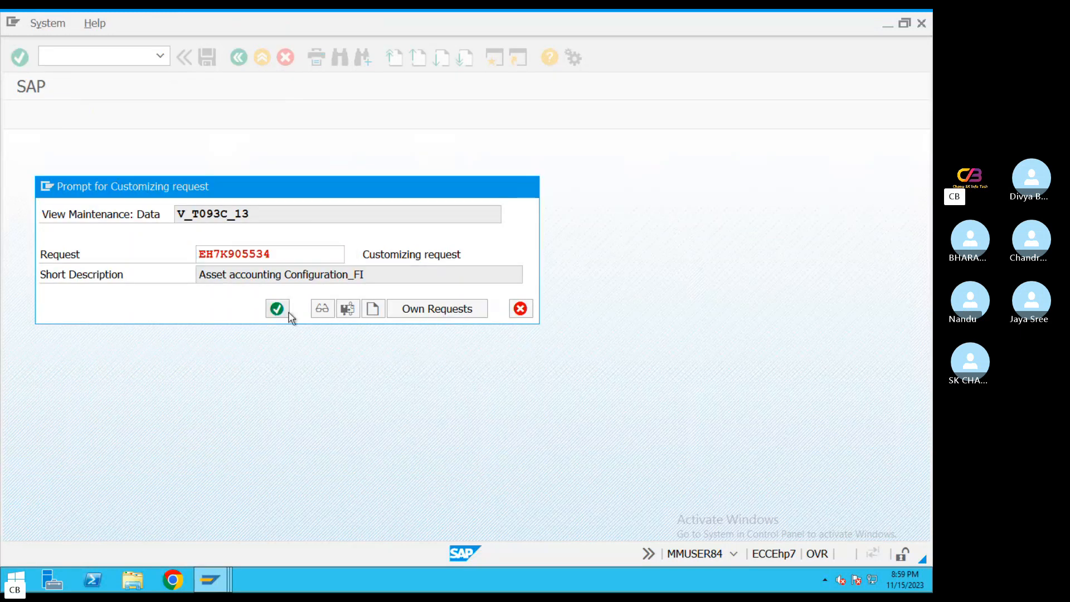
Compare the assignment with section 3.7 of the PDF guide and close the guide
key("ctrl+Left")
scroll(271, 303, "down", 15)
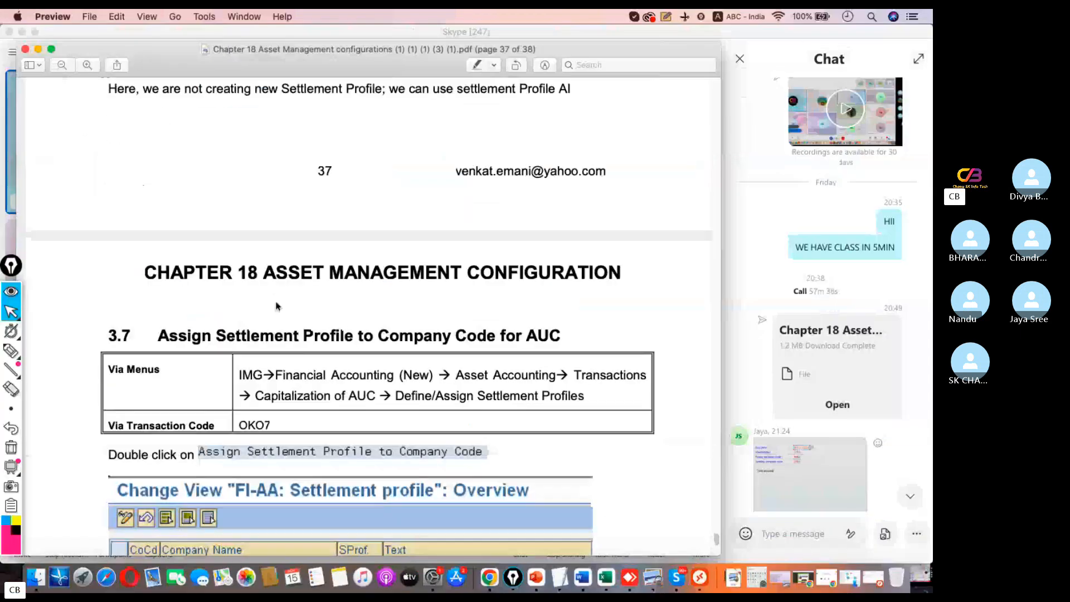
scroll(282, 287, "up", 10)
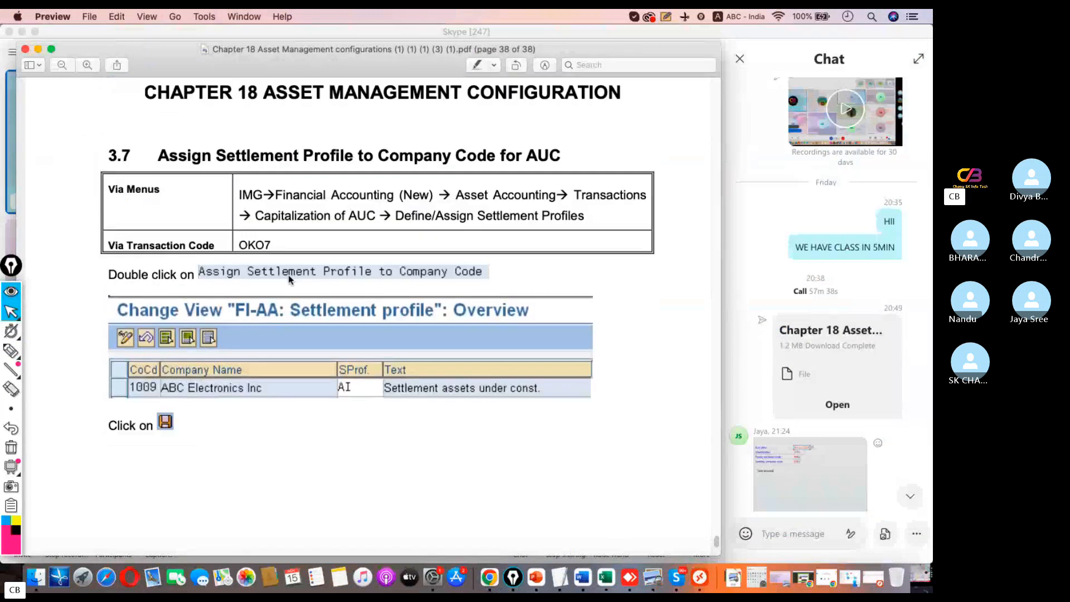
left_click(26, 50)
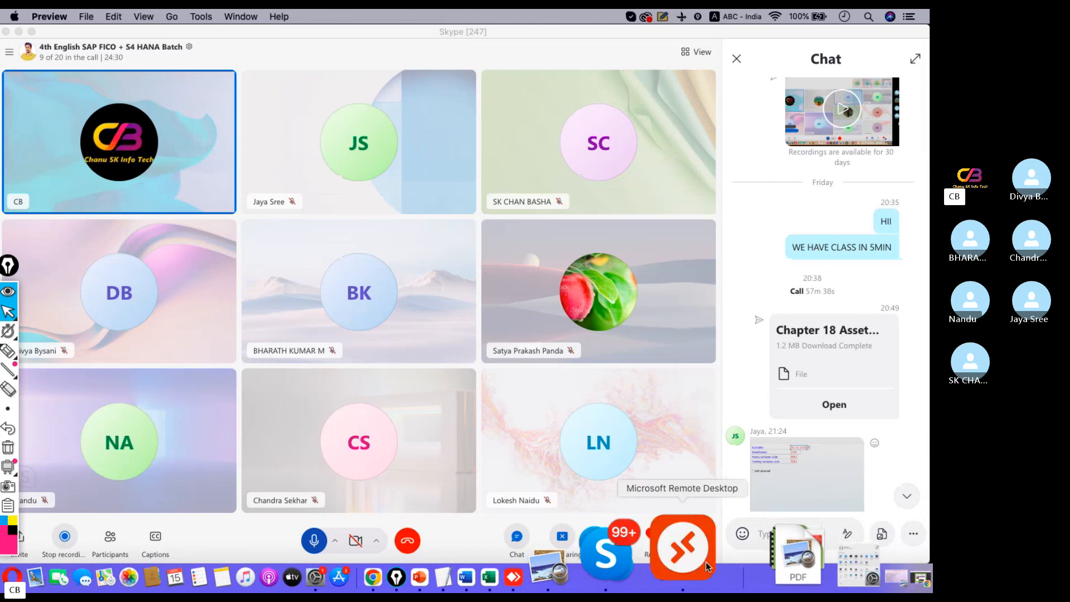
Switch back to Microsoft Remote Desktop, close the activity selection and leave the IMG for SAP Easy Access
left_click(705, 564)
left_click(261, 56)
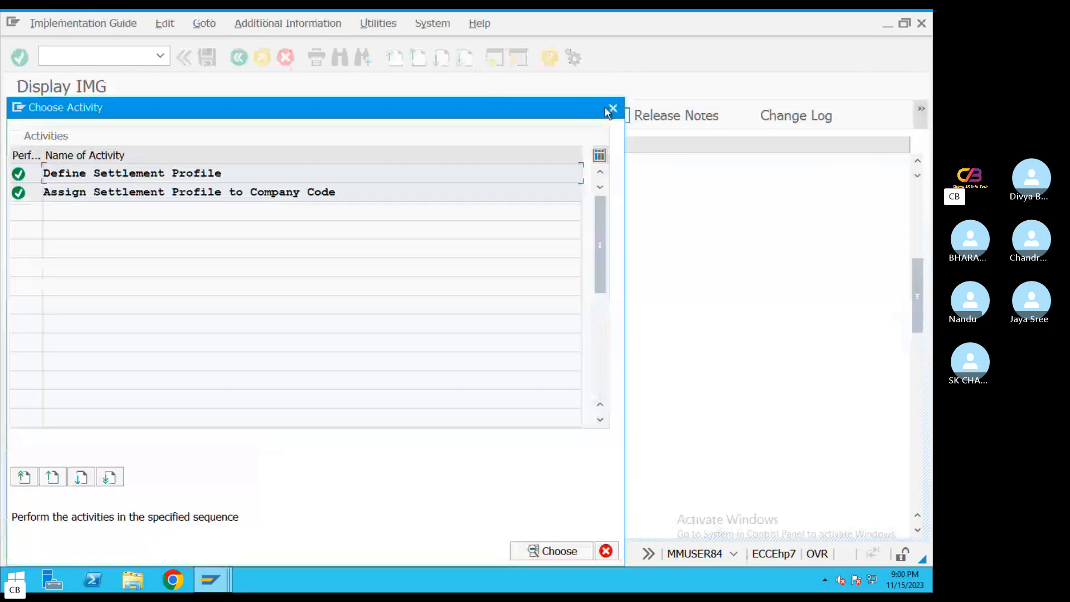
left_click(612, 108)
left_click(262, 57)
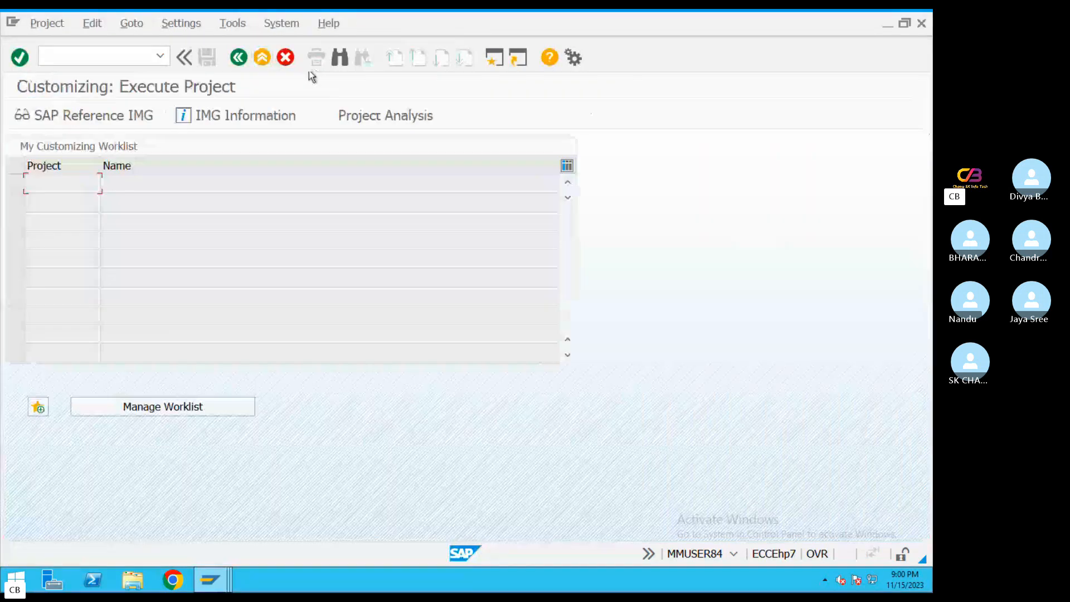
left_click(262, 57)
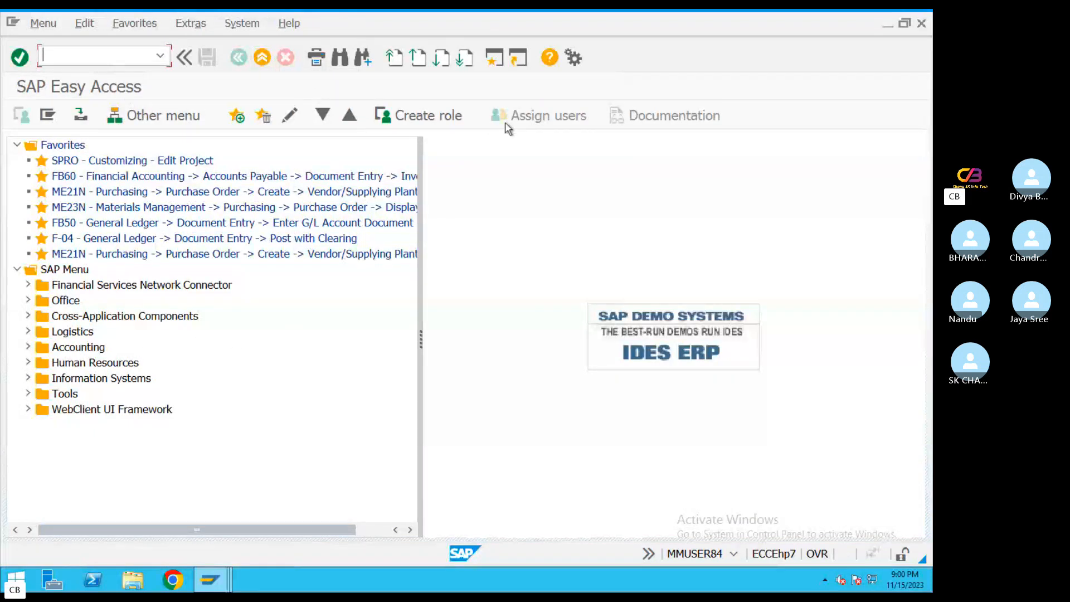
Start asset creation with transaction AS01 for asset class TA02 in company code TA08 and go to its master data
type("AS01")
key("Return")
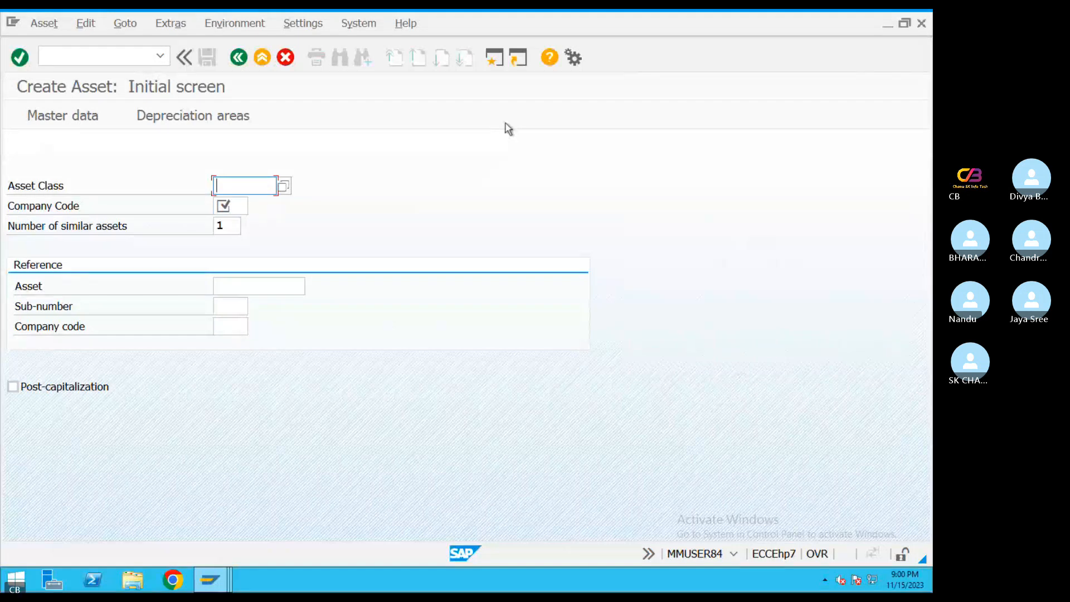
type("TA02")
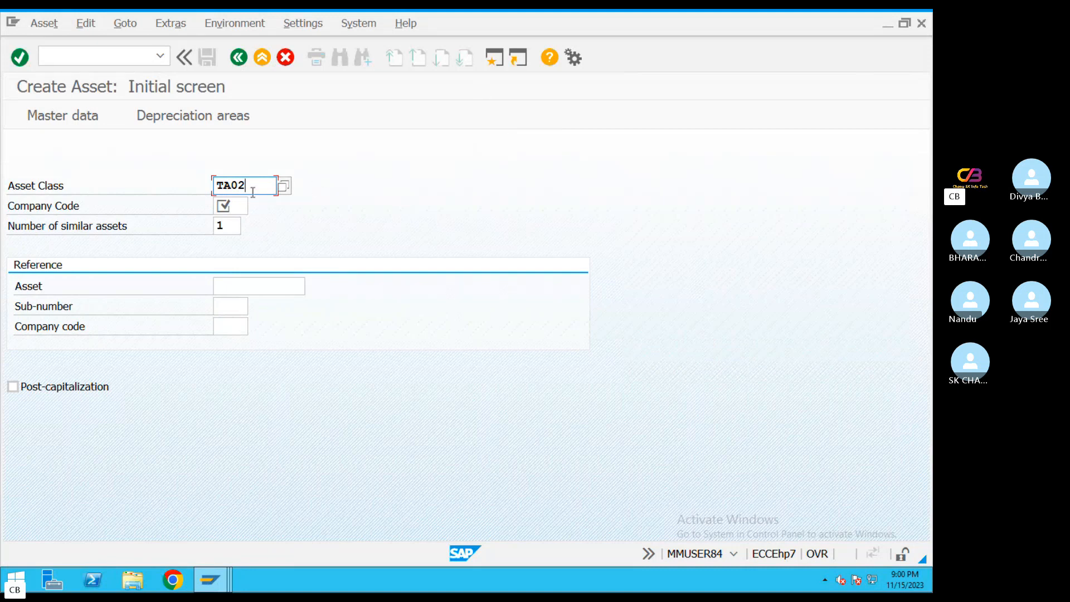
left_click_drag(252, 186, 198, 202)
left_click(238, 203)
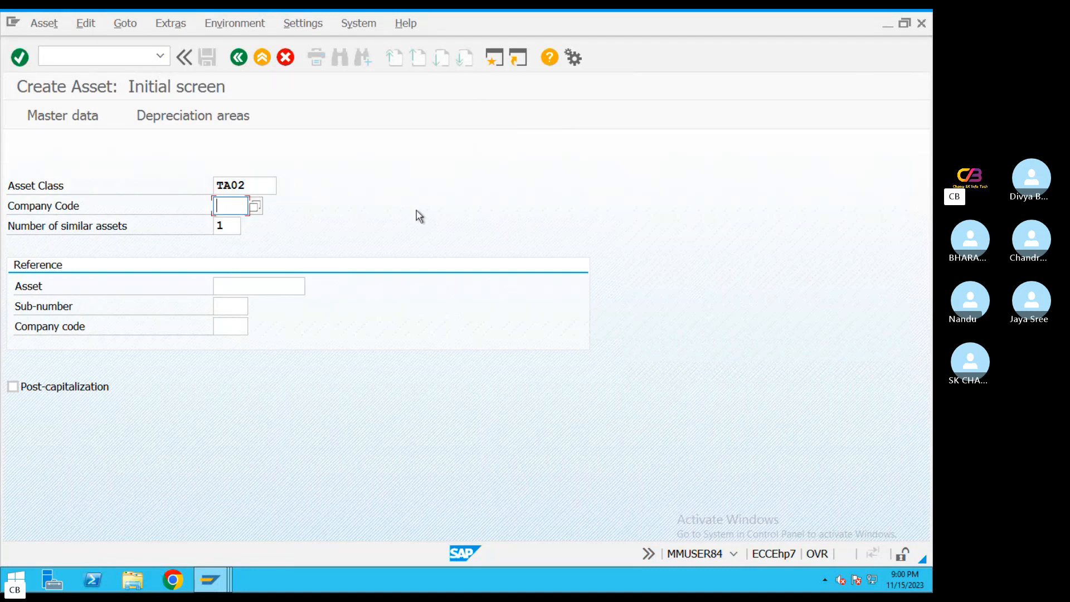
type("TA08")
key("Return")
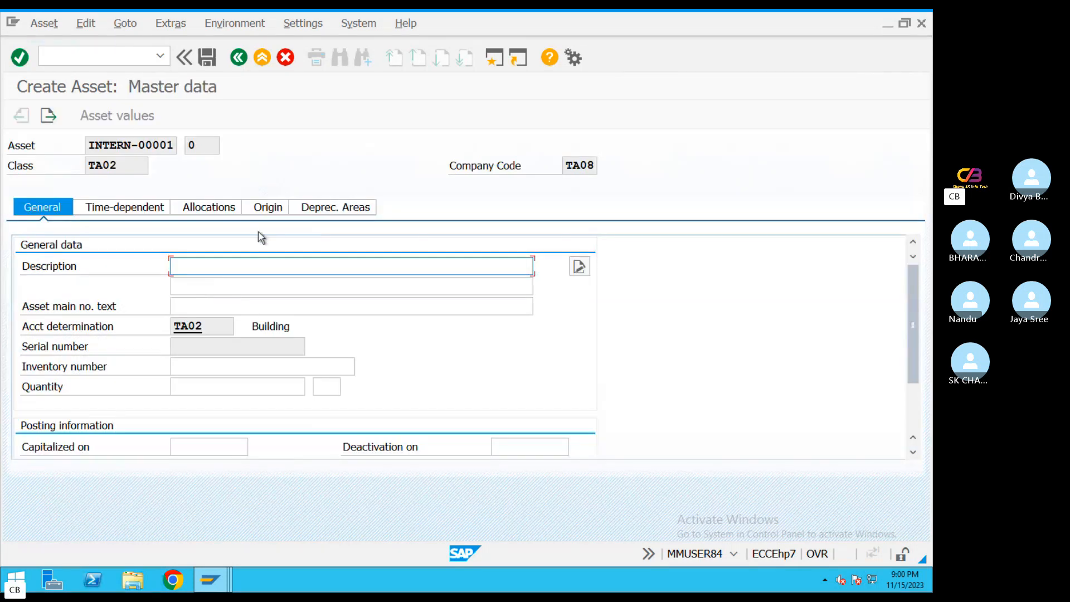
Enter "Buidling 1" as the asset's description
left_click_drag(298, 322, 210, 328)
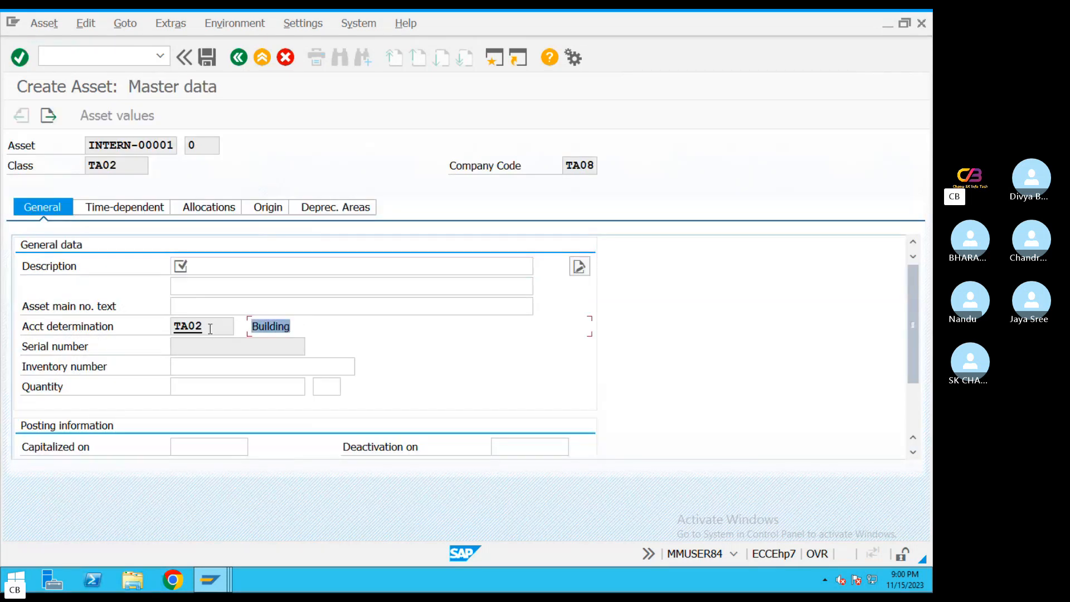
left_click(211, 266)
type("Buidling")
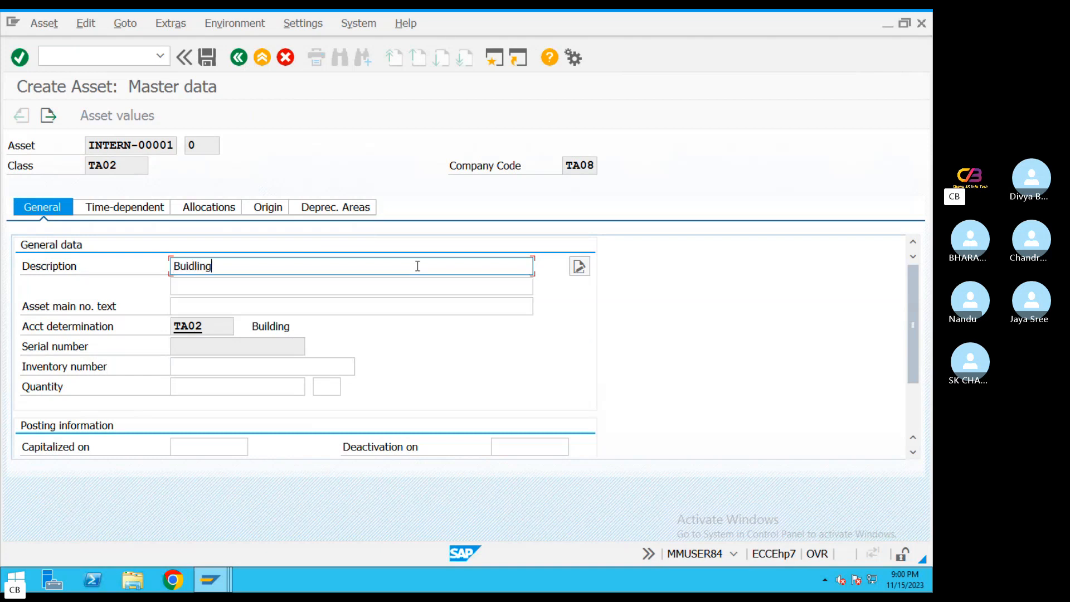
type(" 1")
Examine the asset's account determination, open its linked G/L account maintenance and return to the asset master data
left_click(196, 327)
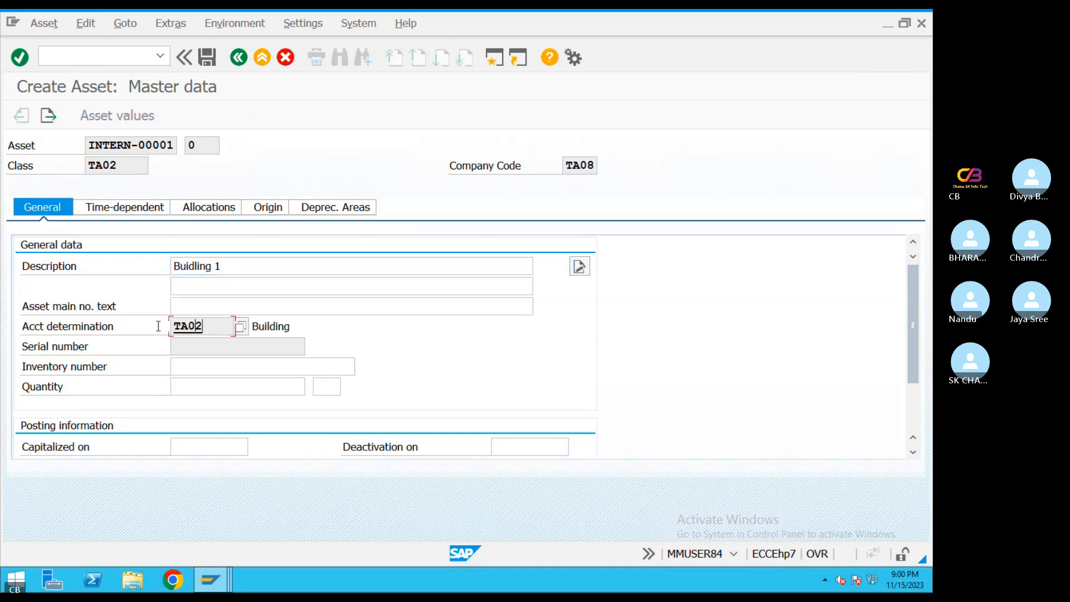
left_click(158, 326)
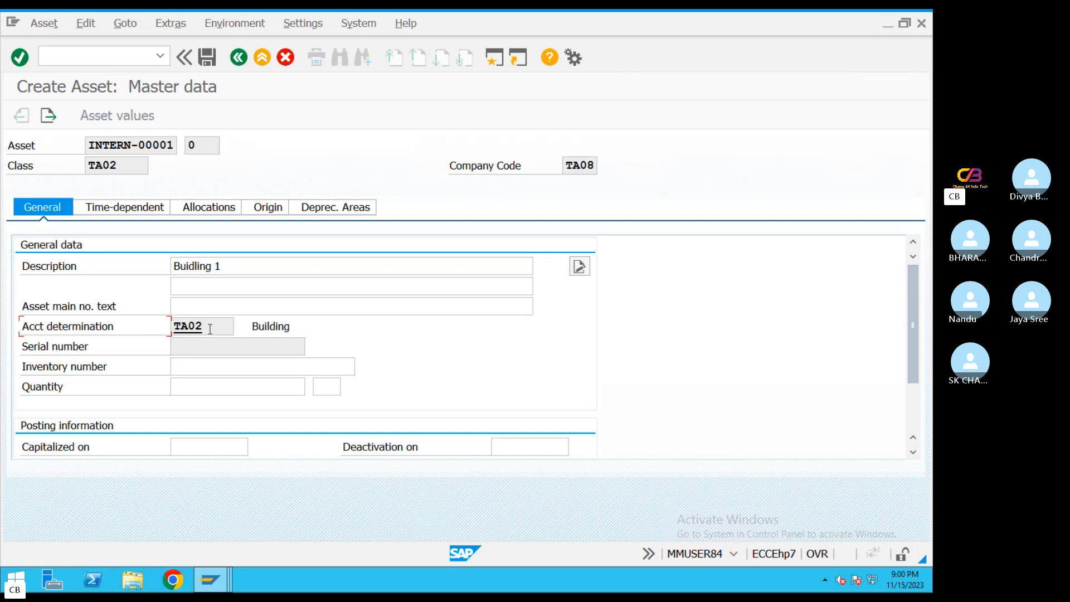
left_click_drag(210, 329, 141, 327)
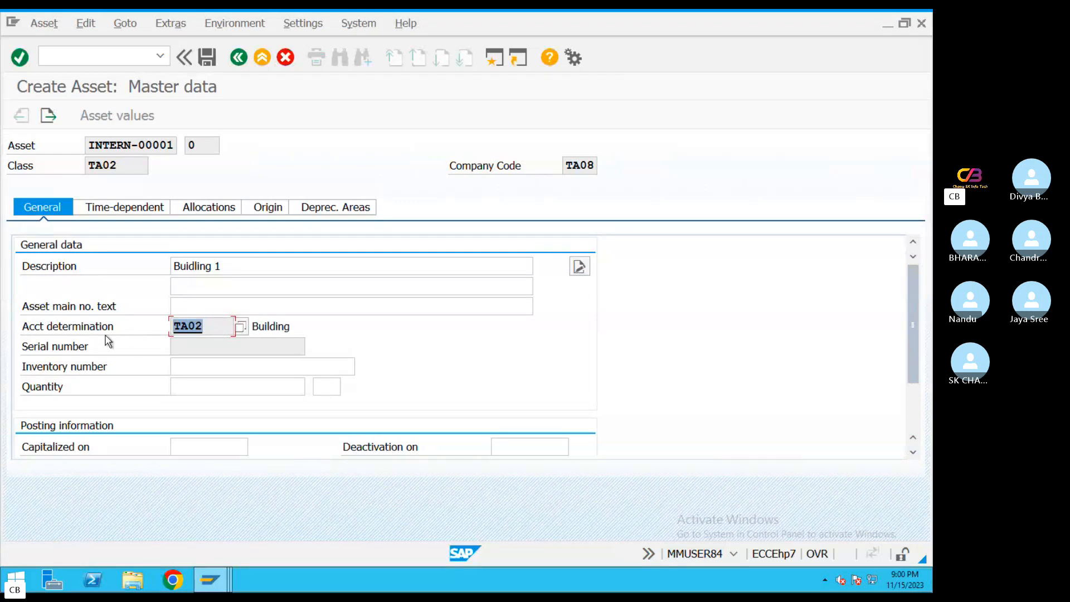
left_click(32, 329)
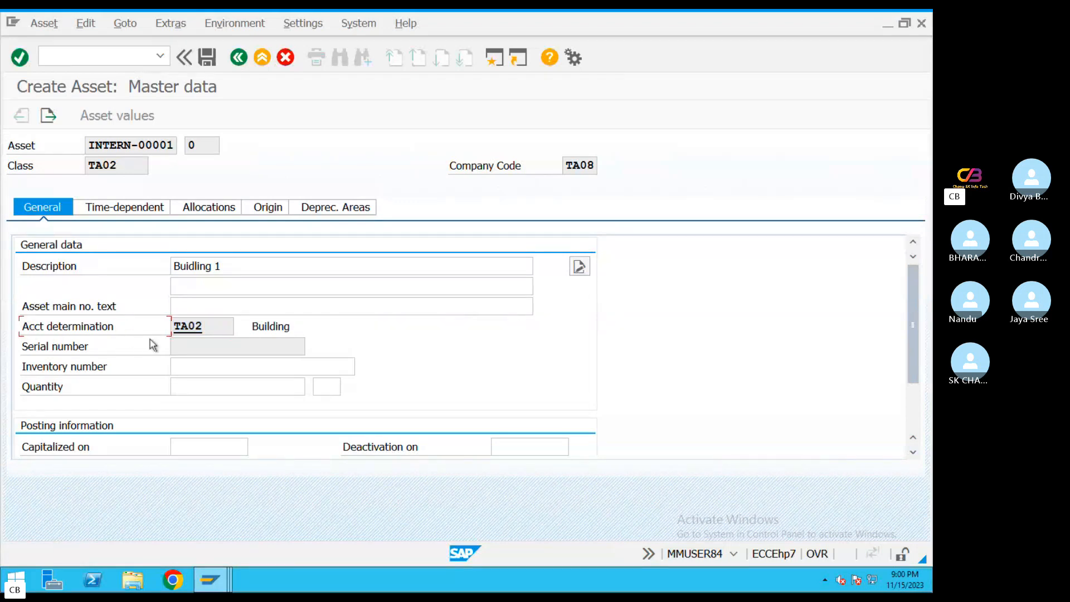
left_click(194, 328)
double_click(195, 328)
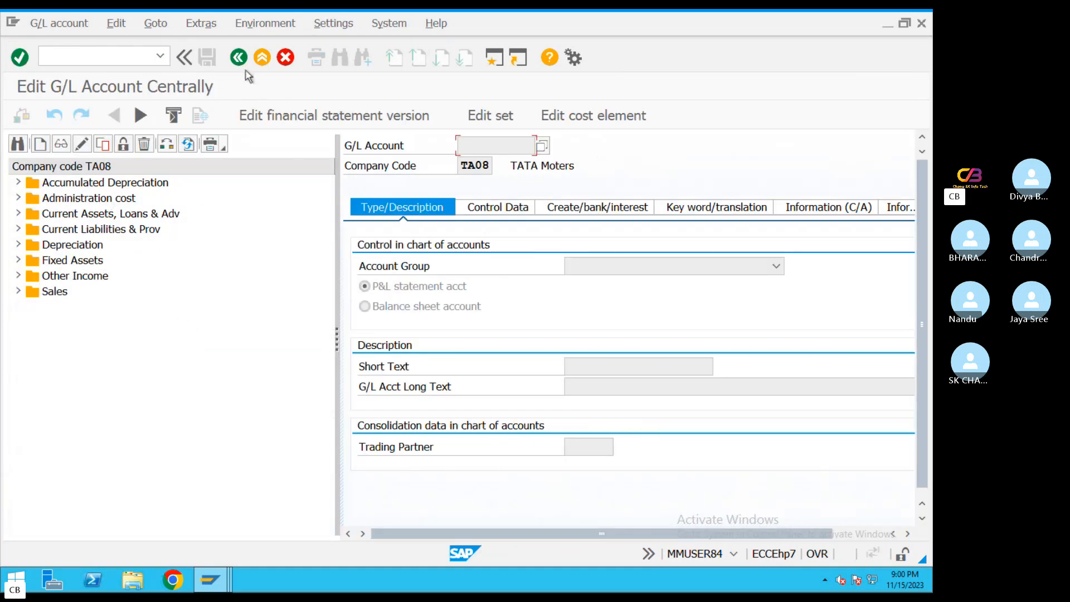
left_click(240, 58)
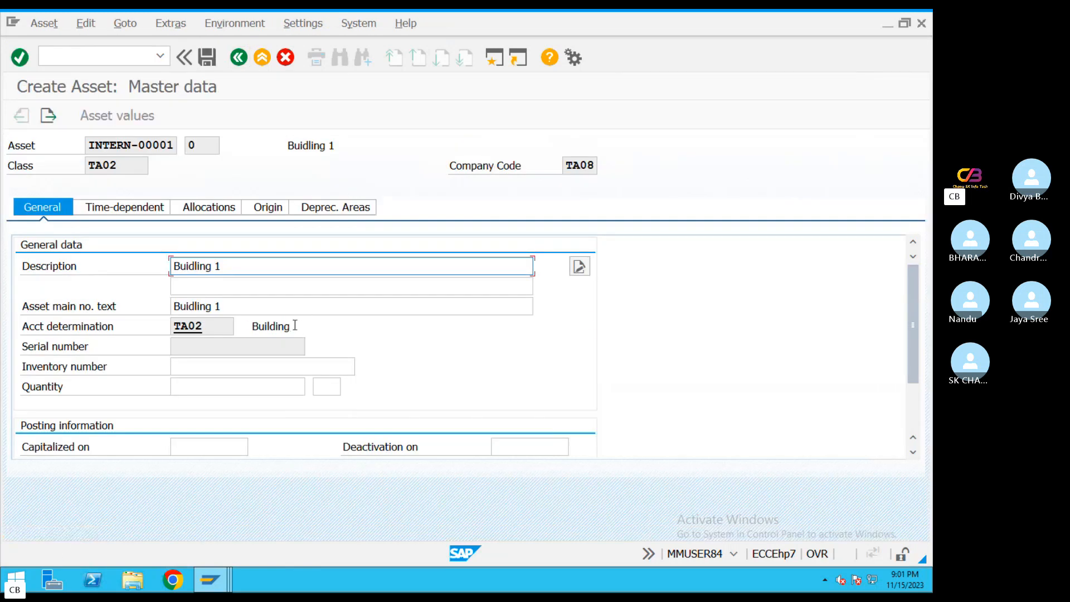
left_click_drag(295, 325, 211, 326)
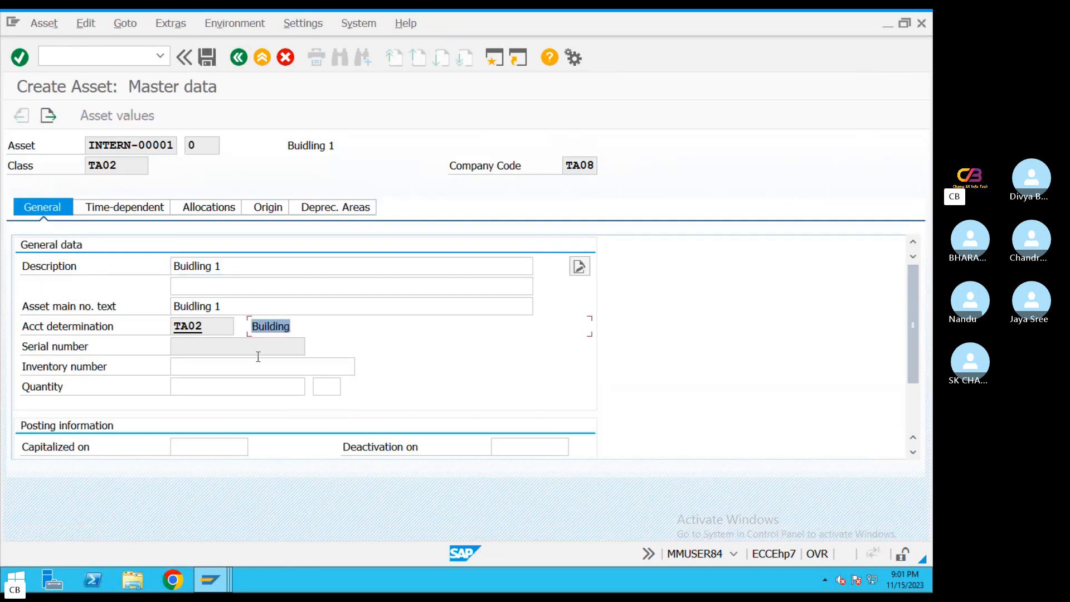
left_click(85, 329)
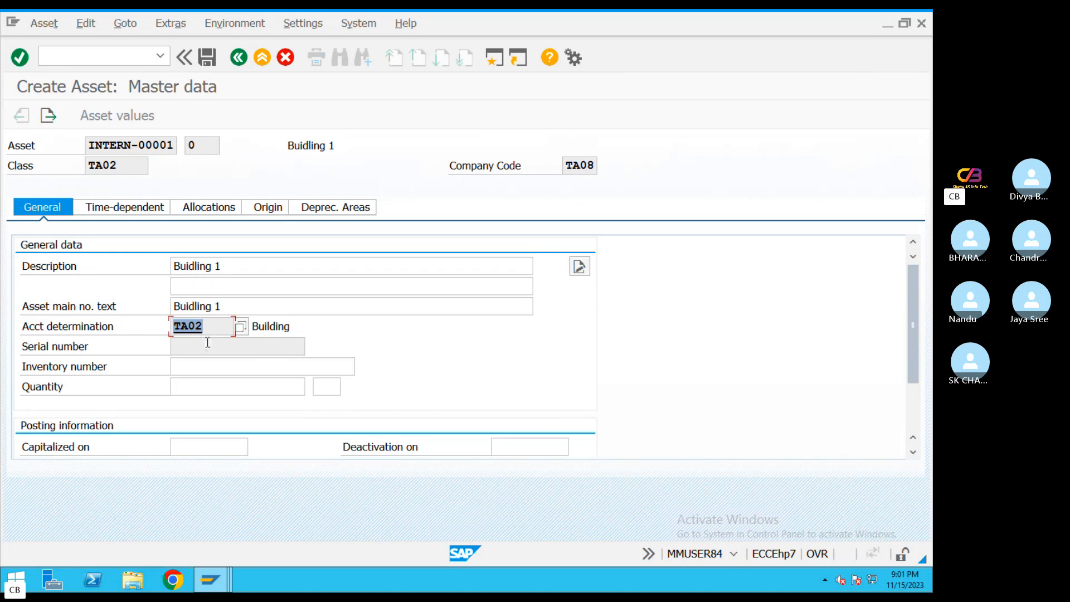
Review the inventory number, quantity and capitalization date fields in the asset's general data, then check its account determination again
left_click(185, 365)
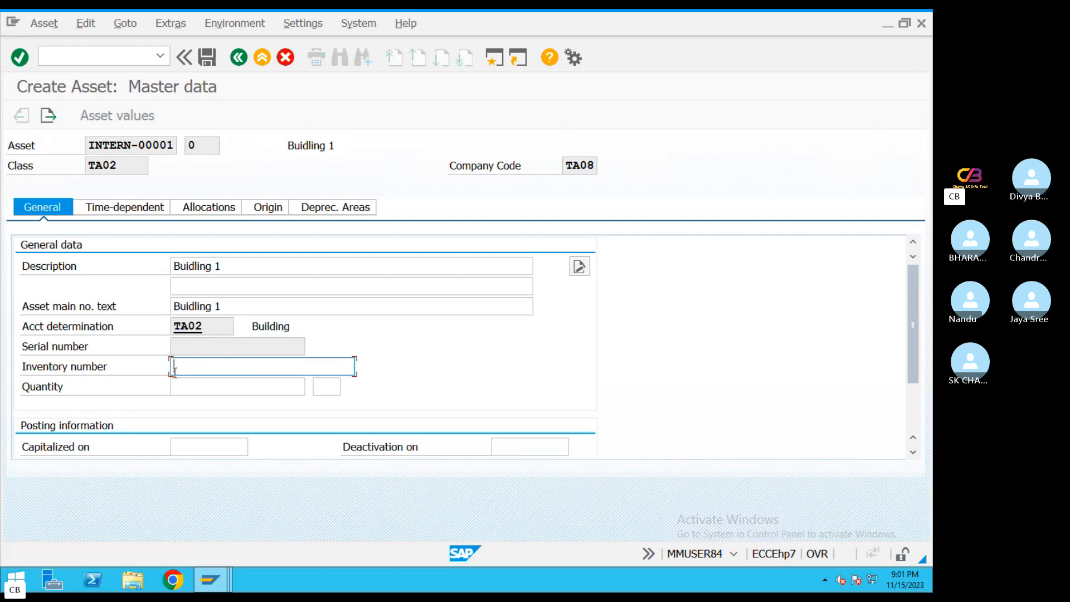
left_click(185, 391)
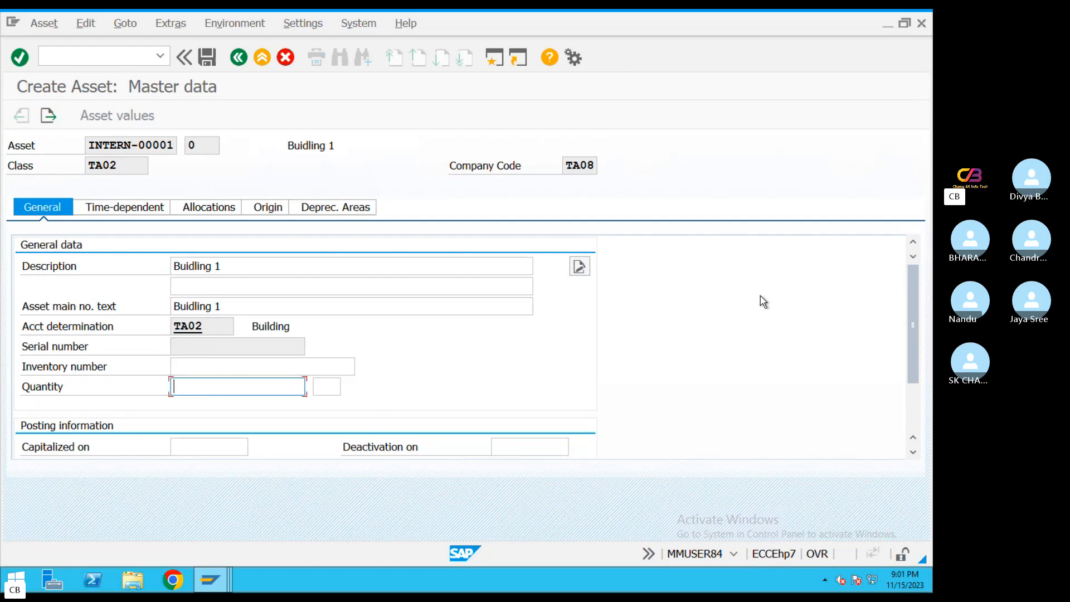
left_click_drag(910, 298, 902, 354)
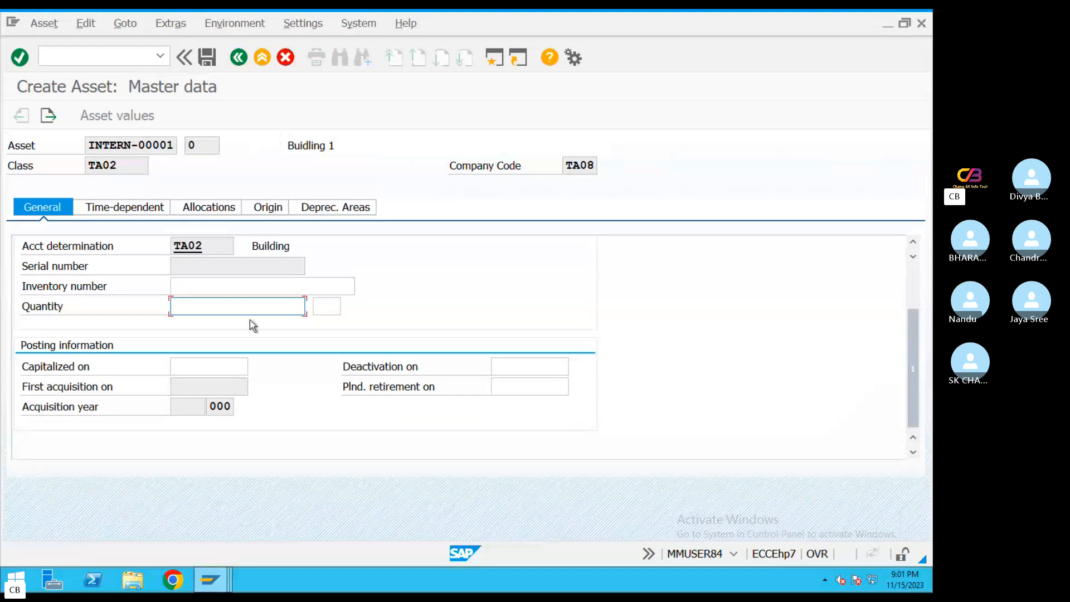
left_click(190, 369)
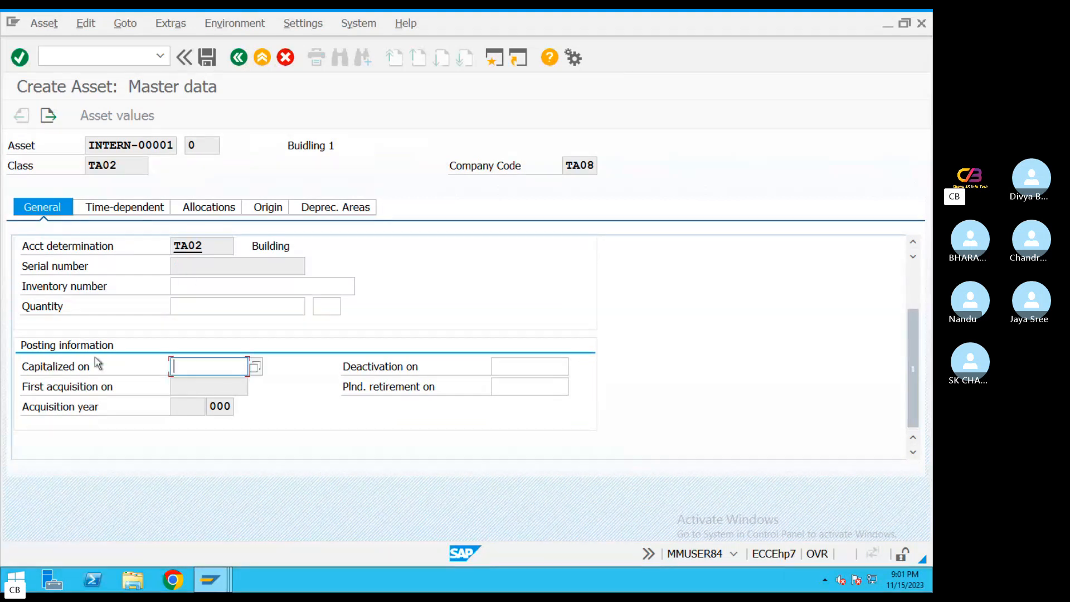
double_click(177, 245)
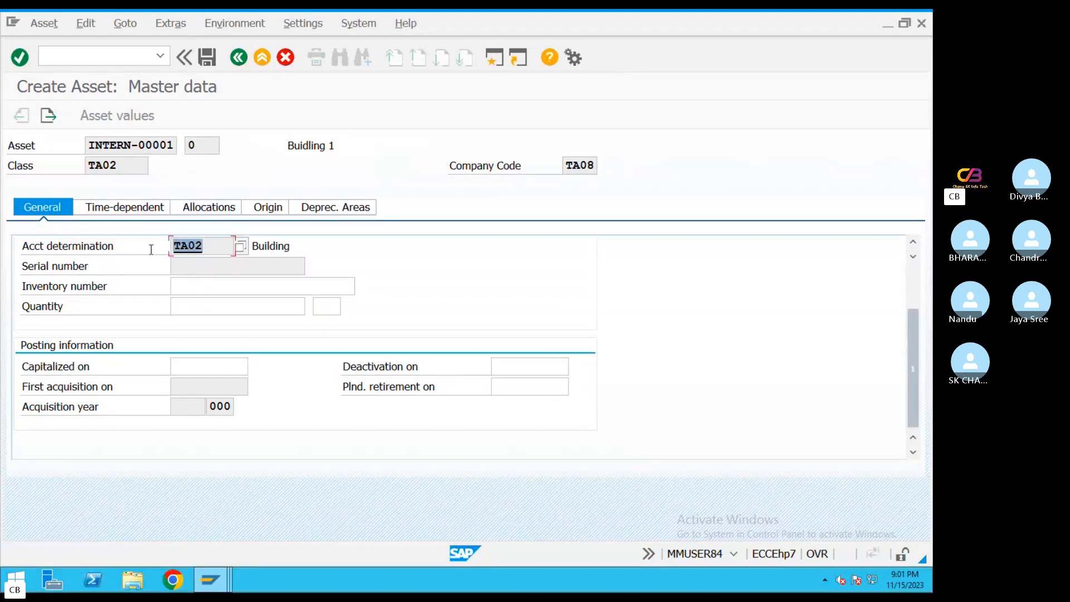
Enter business area 2630 in the asset's time-dependent data
left_click(201, 367)
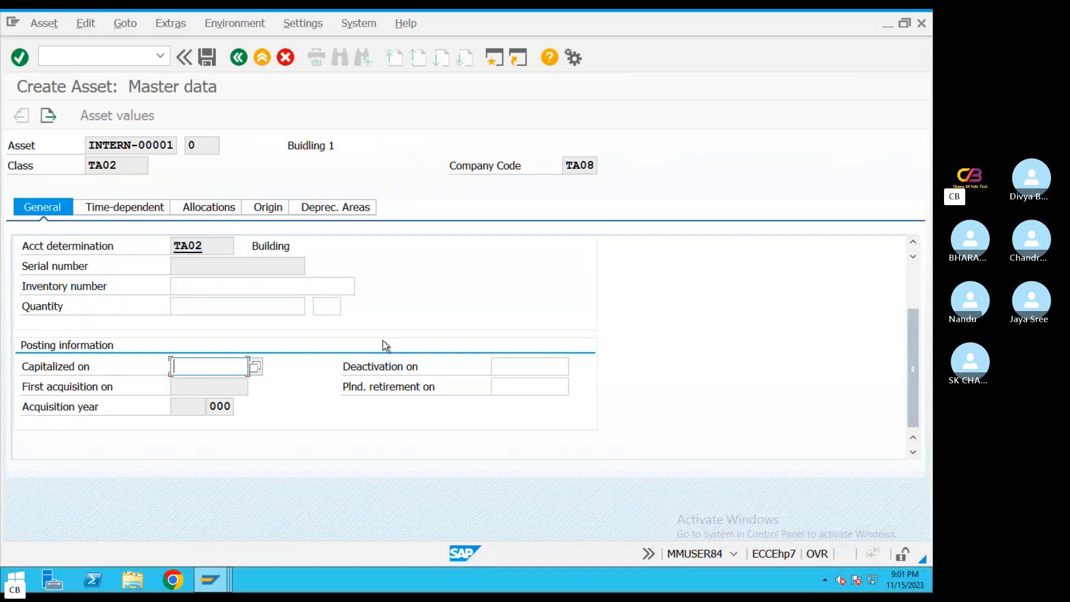
left_click(139, 211)
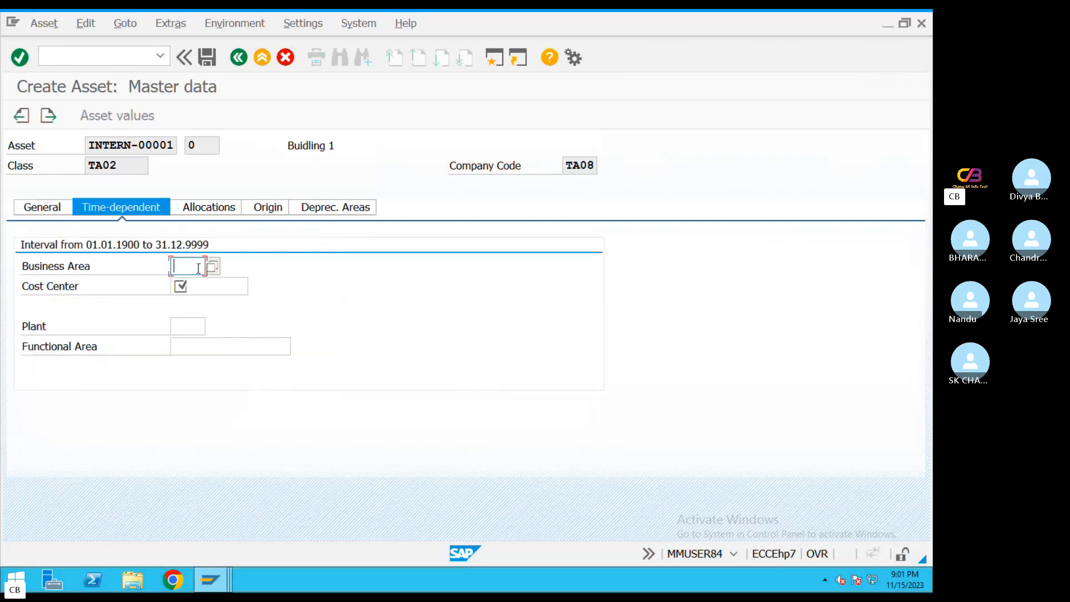
left_click(201, 292)
left_click(203, 323)
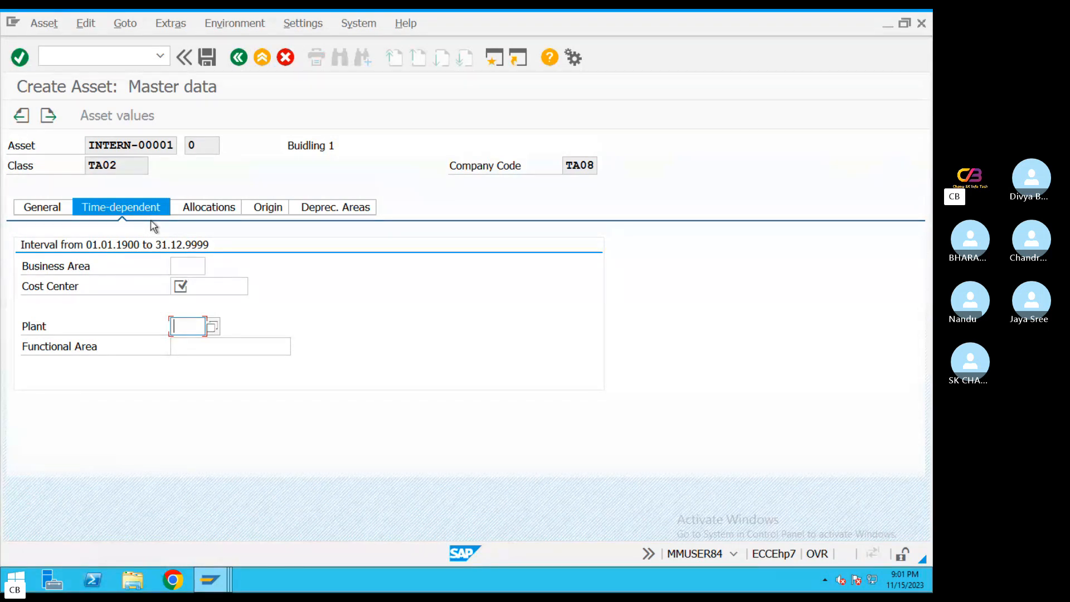
left_click(190, 264)
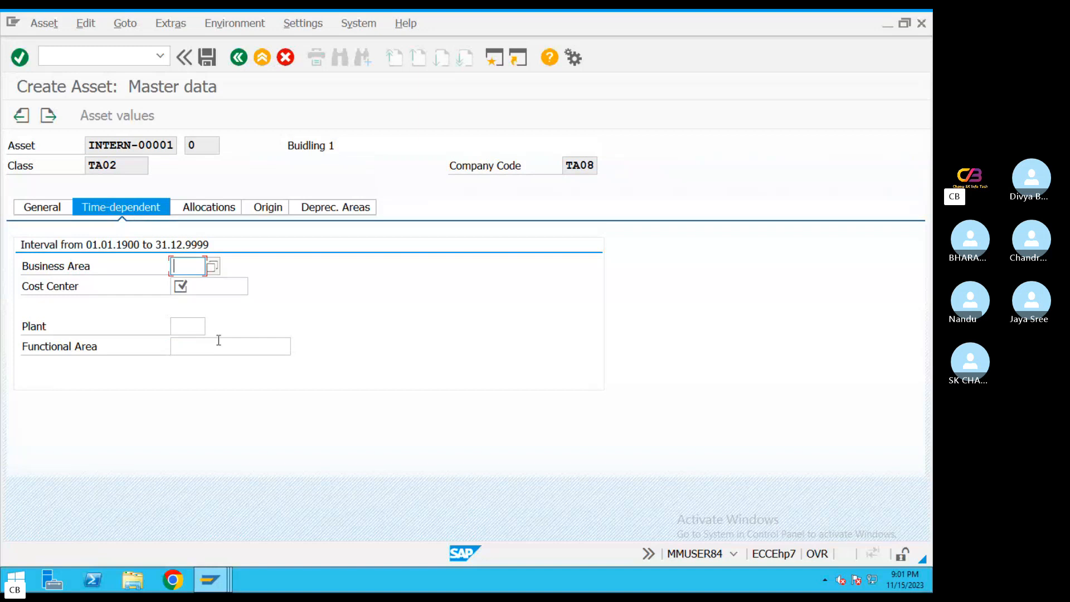
left_click(212, 267)
double_click(213, 264)
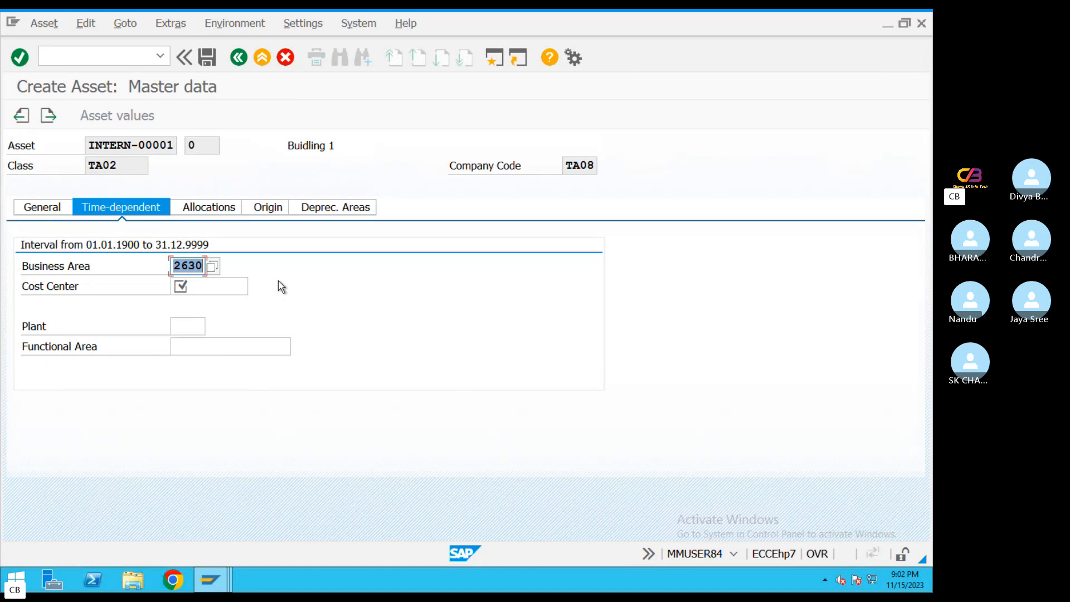
left_click(211, 286)
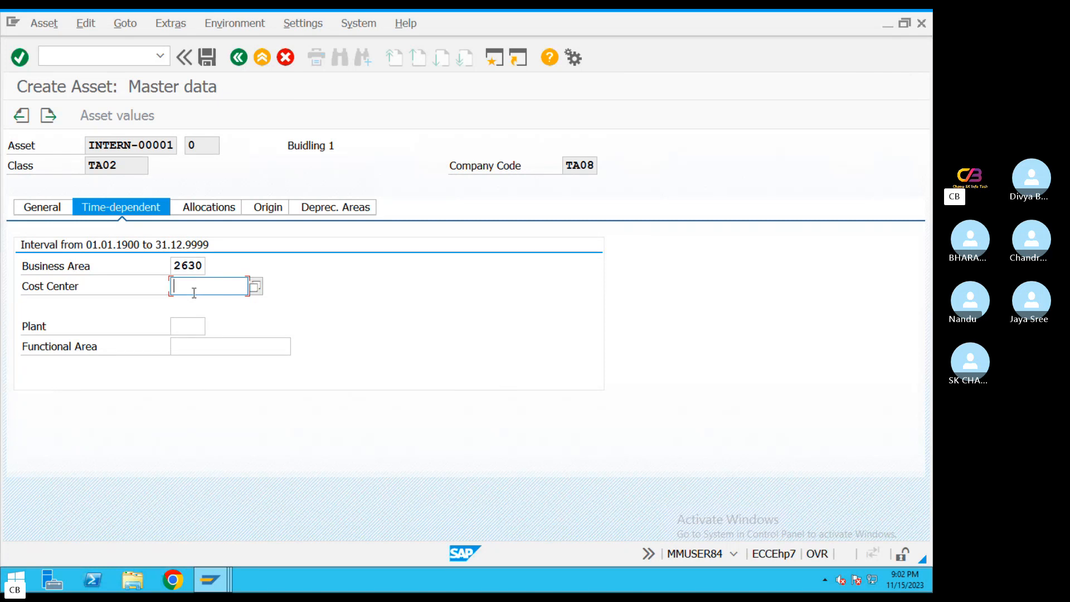
Switch to the Skype chat, open the Chapter 18 Asset Management PDF and find the path for Define Screen Layout for Asset Master Data
key("ctrl+Left")
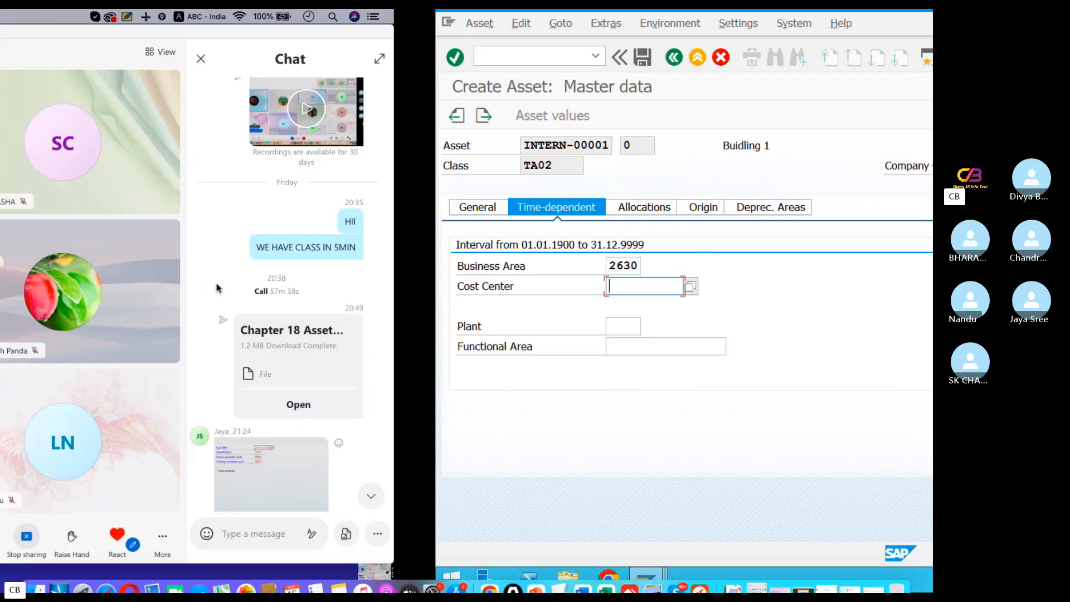
left_click(837, 405)
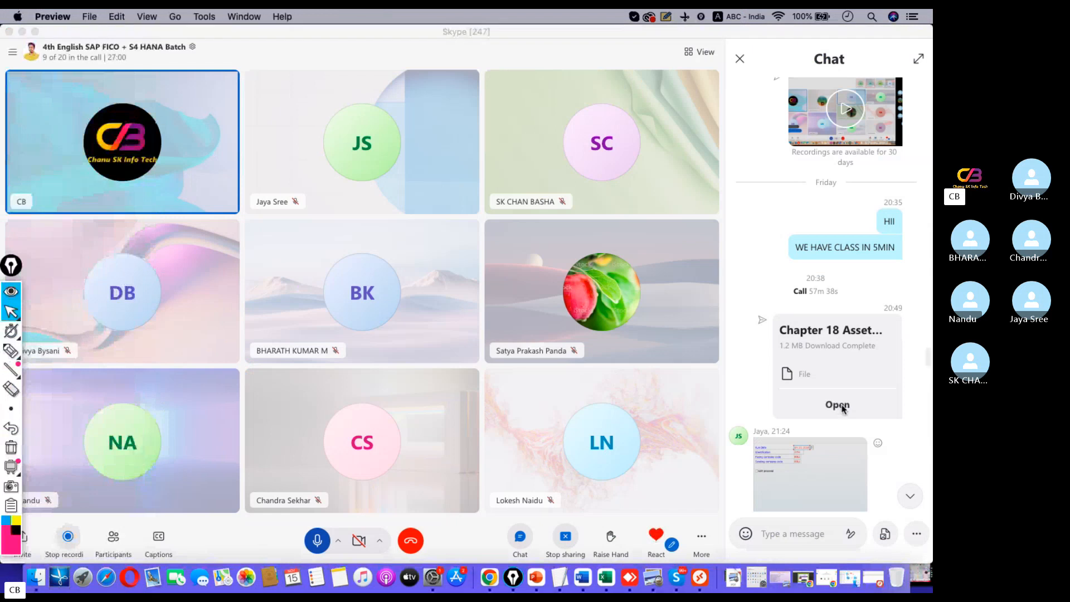
scroll(478, 339, "up", 10)
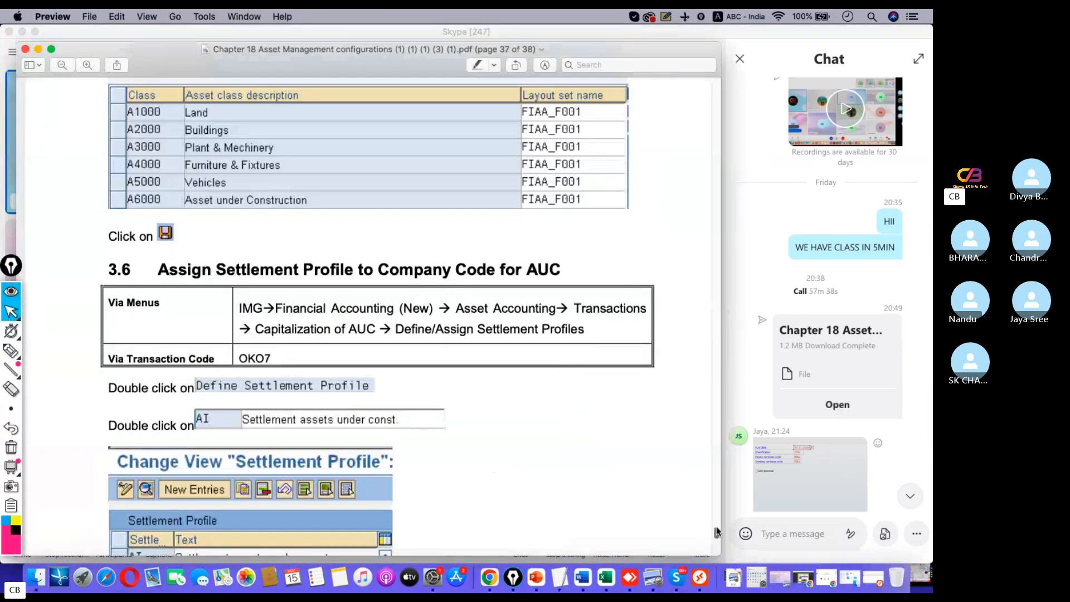
left_click_drag(717, 532, 710, 193)
scroll(479, 271, "up", 8)
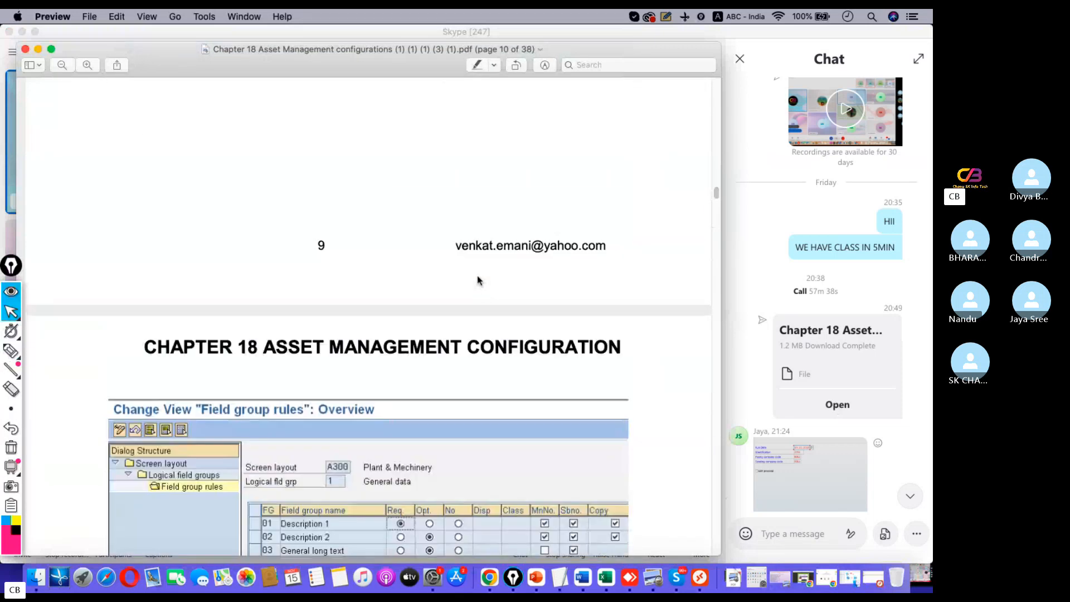
scroll(477, 279, "up", 15)
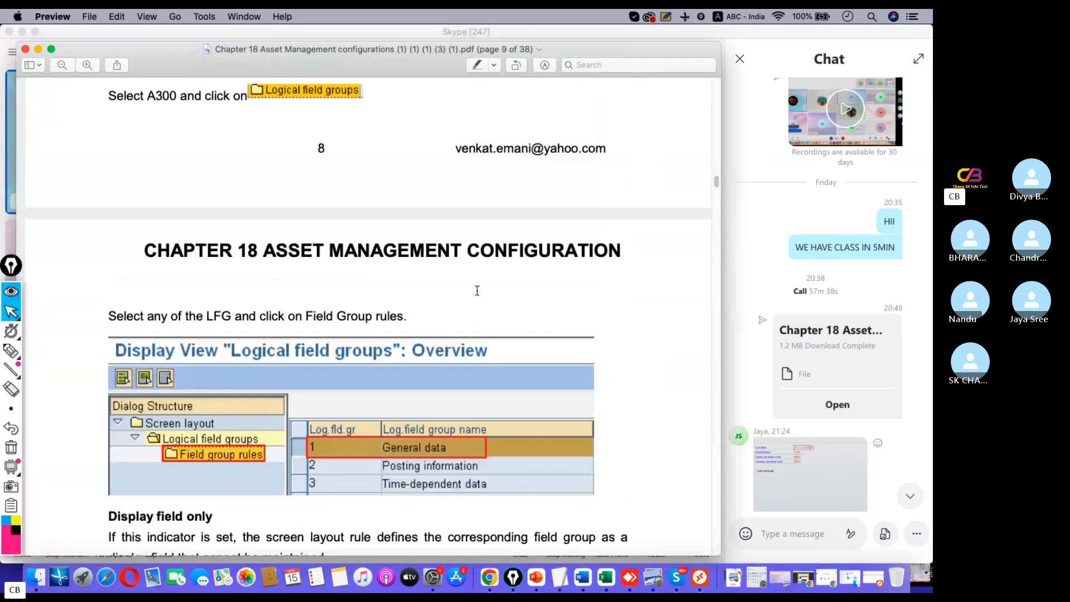
scroll(477, 291, "up", 10)
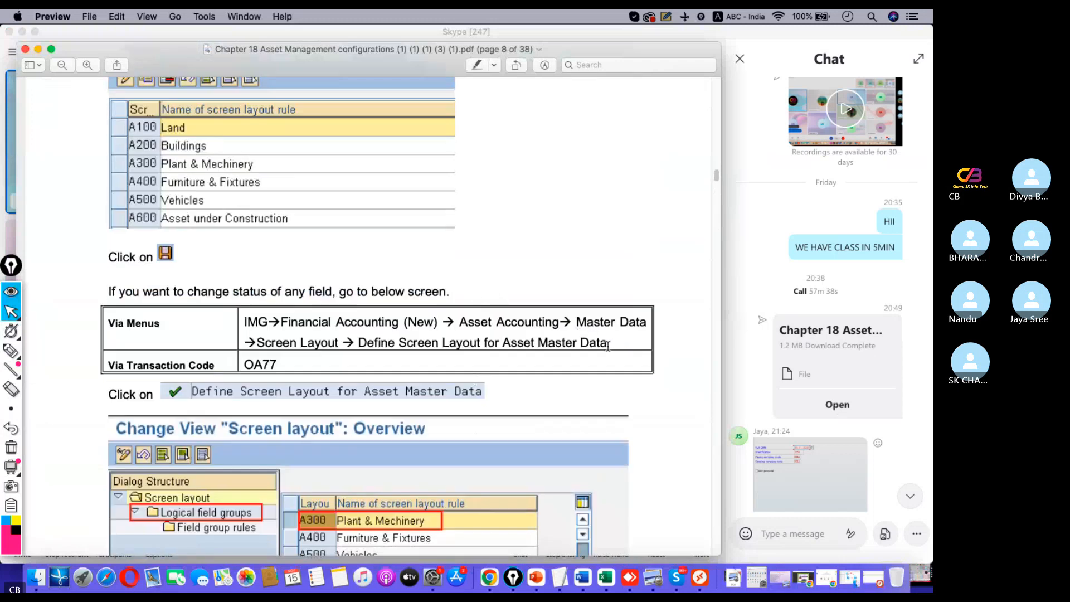
left_click_drag(609, 344, 279, 322)
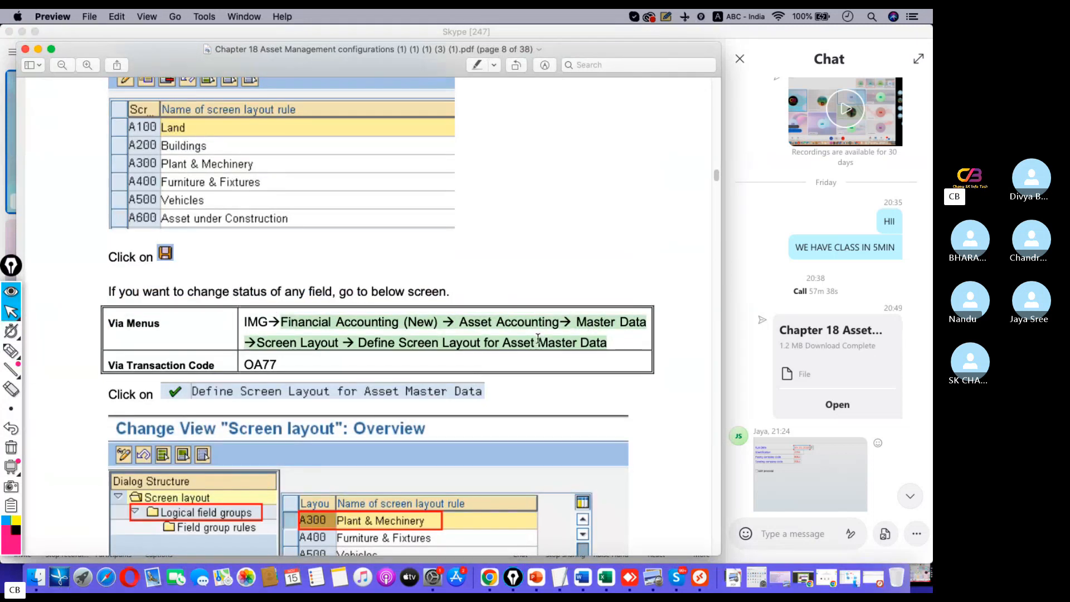
Switch back to SAP's second session and open the SAP Reference IMG with transaction SPRO
left_click(922, 327)
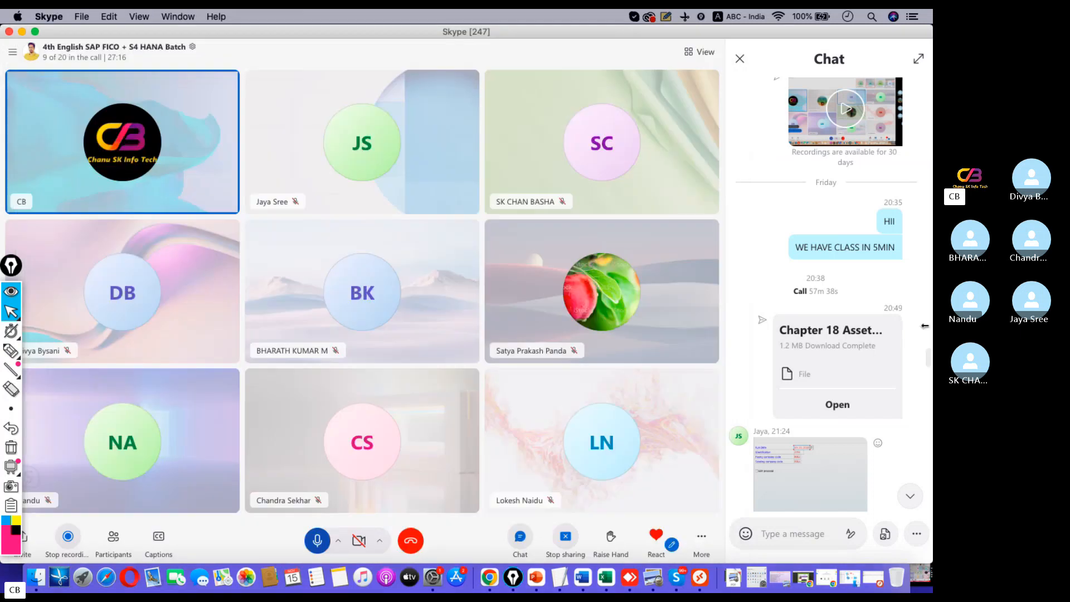
left_click(704, 576)
left_click(210, 579)
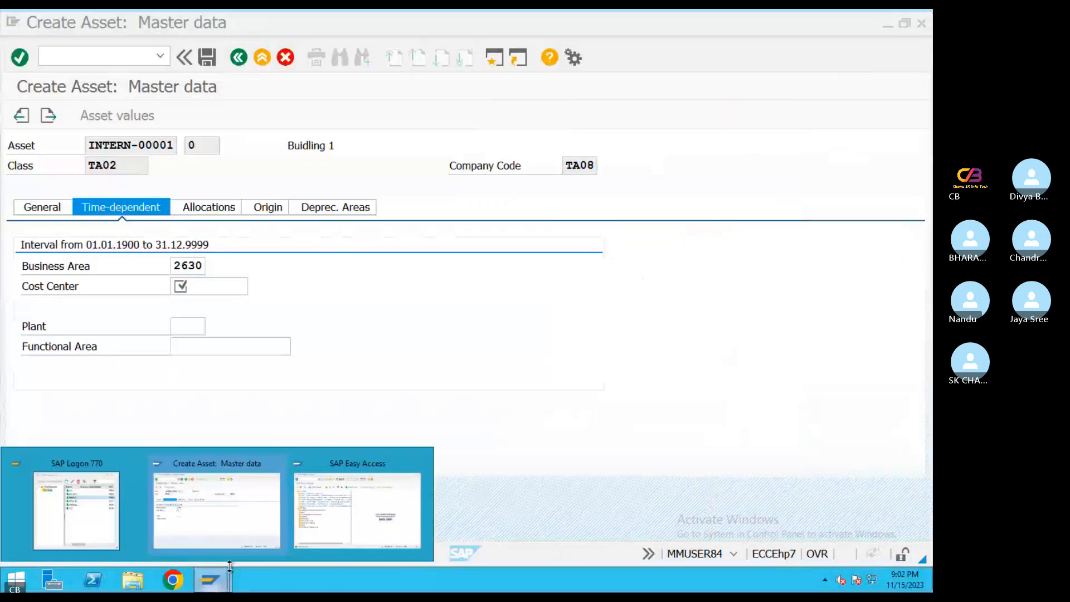
left_click(328, 523)
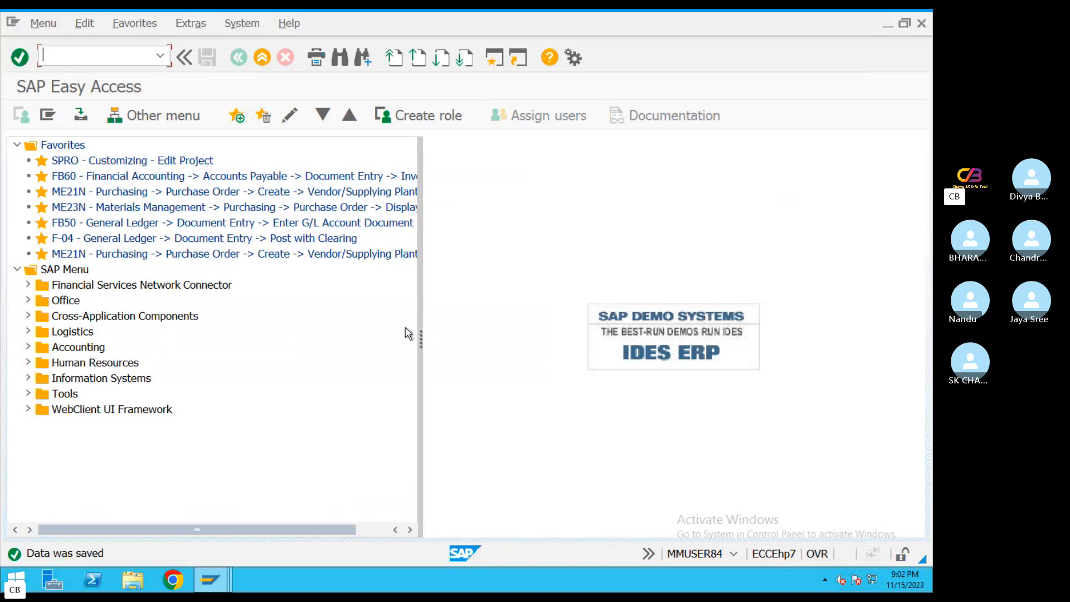
type("spro")
key("Return")
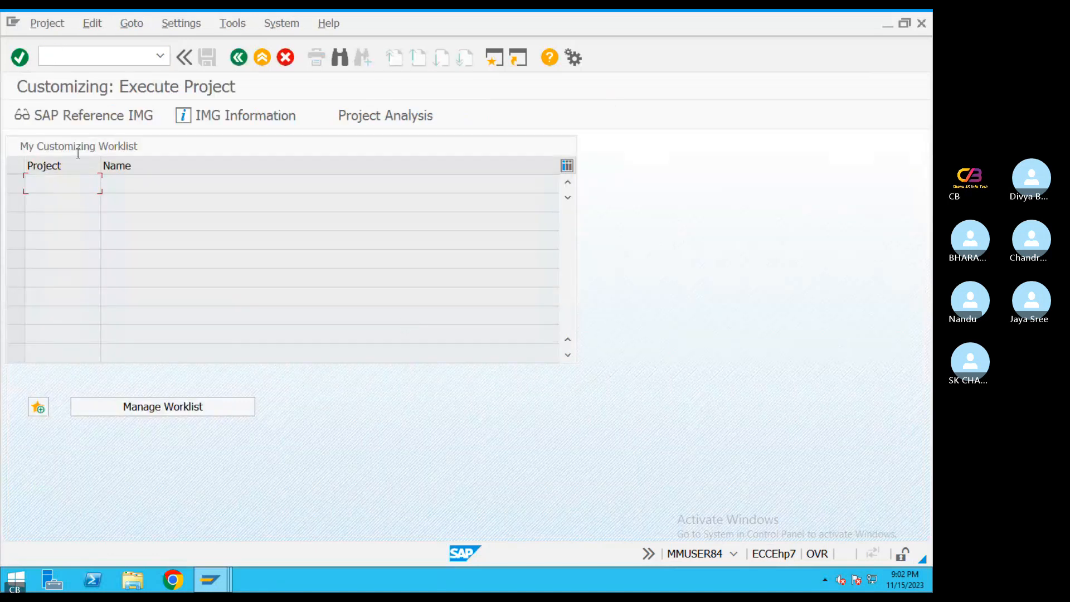
key("F5")
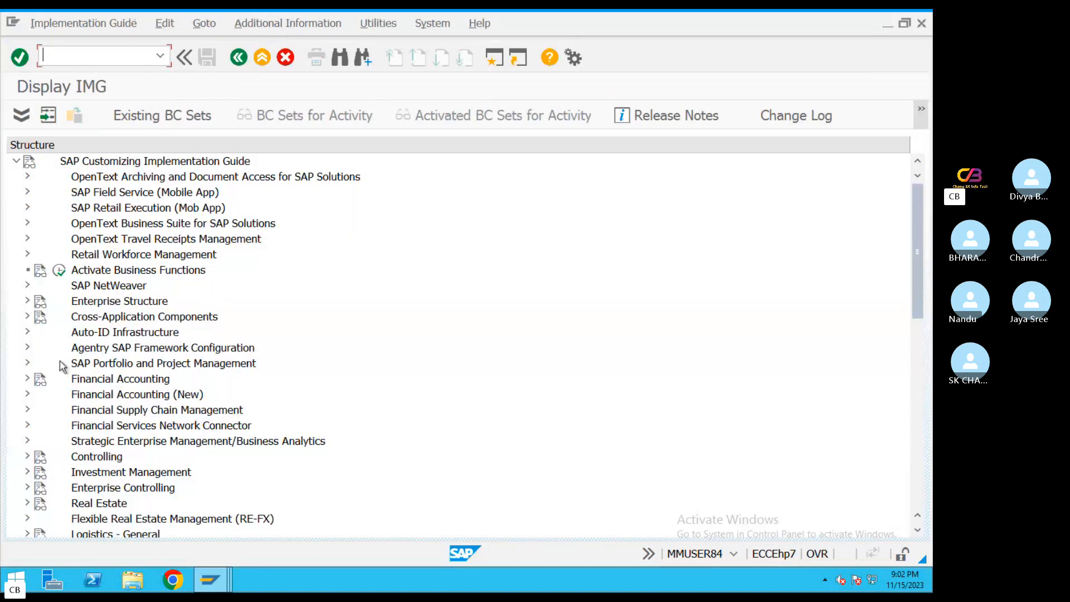
Expand Financial Accounting (New), Asset Accounting, Master Data and Screen Layout in the implementation guide
left_click(28, 394)
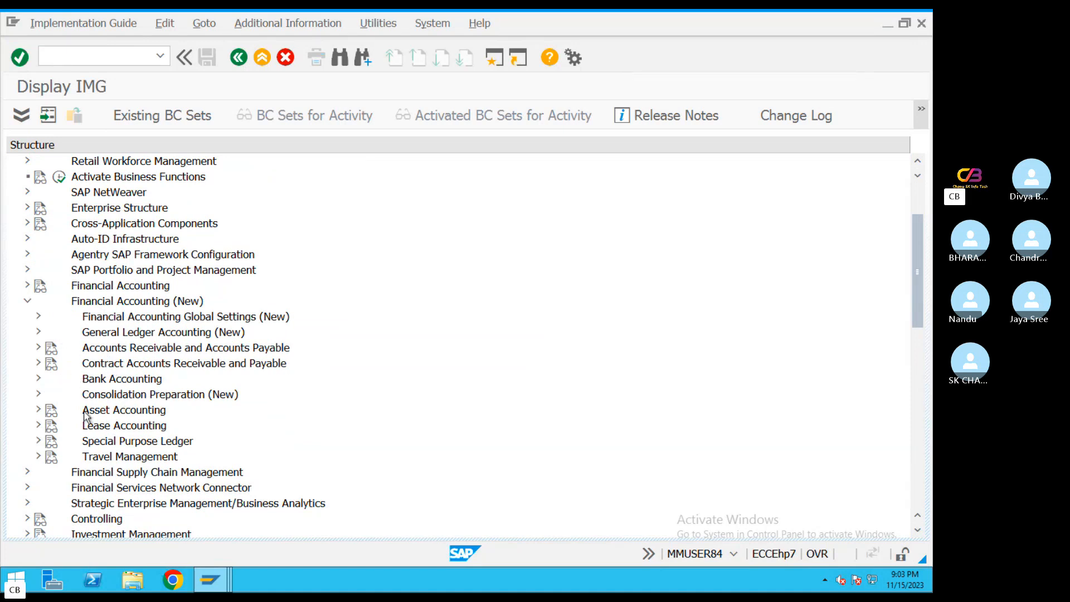
left_click(38, 411)
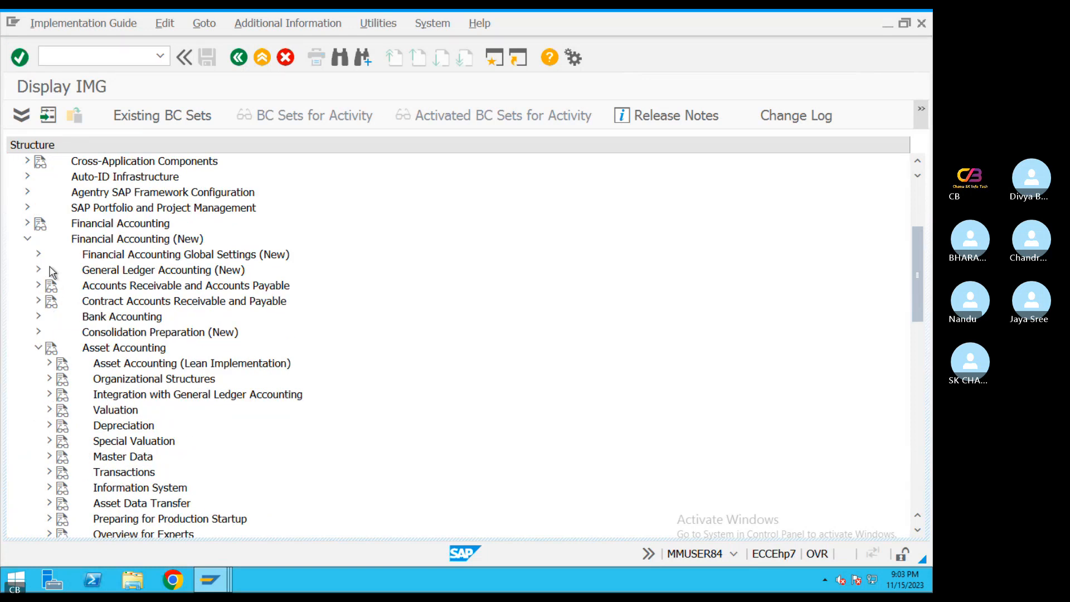
left_click(48, 456)
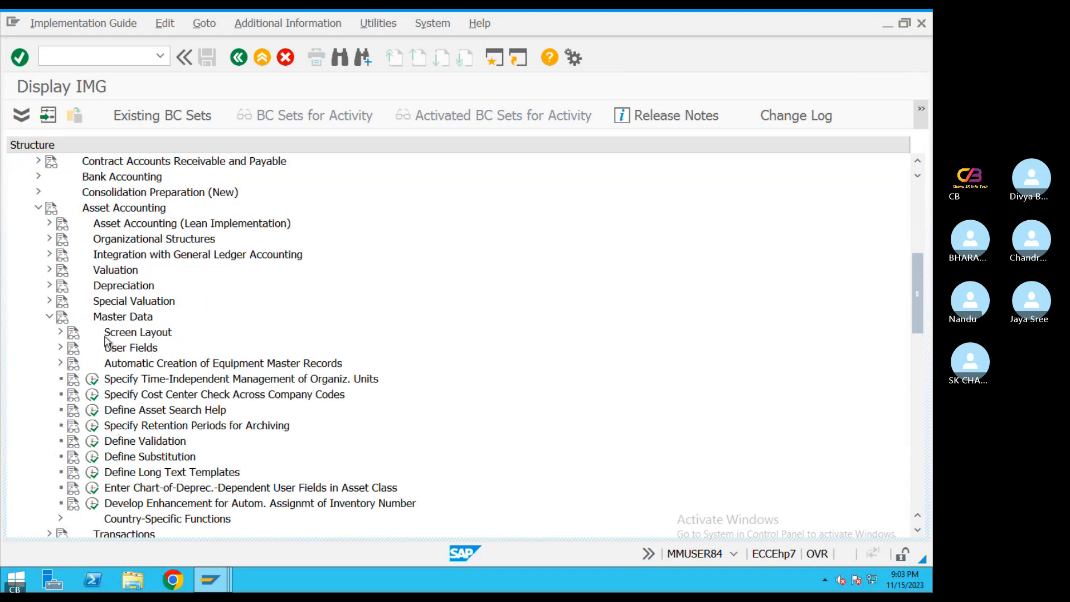
left_click(60, 333)
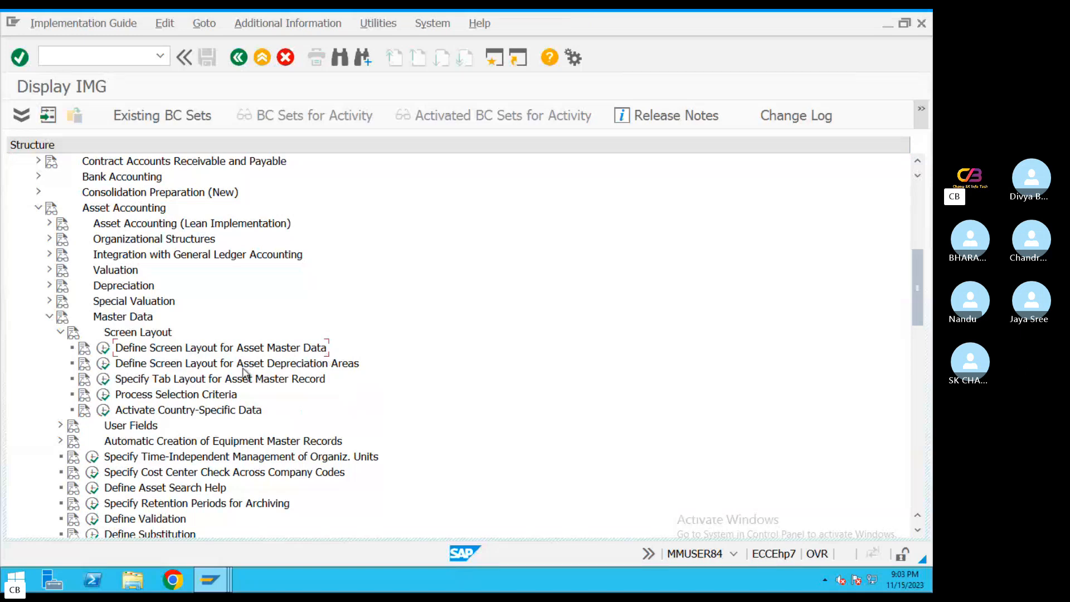
Examine the field group rules of depreciation area screen layout 1000, then return to the implementation guide
left_click(341, 371)
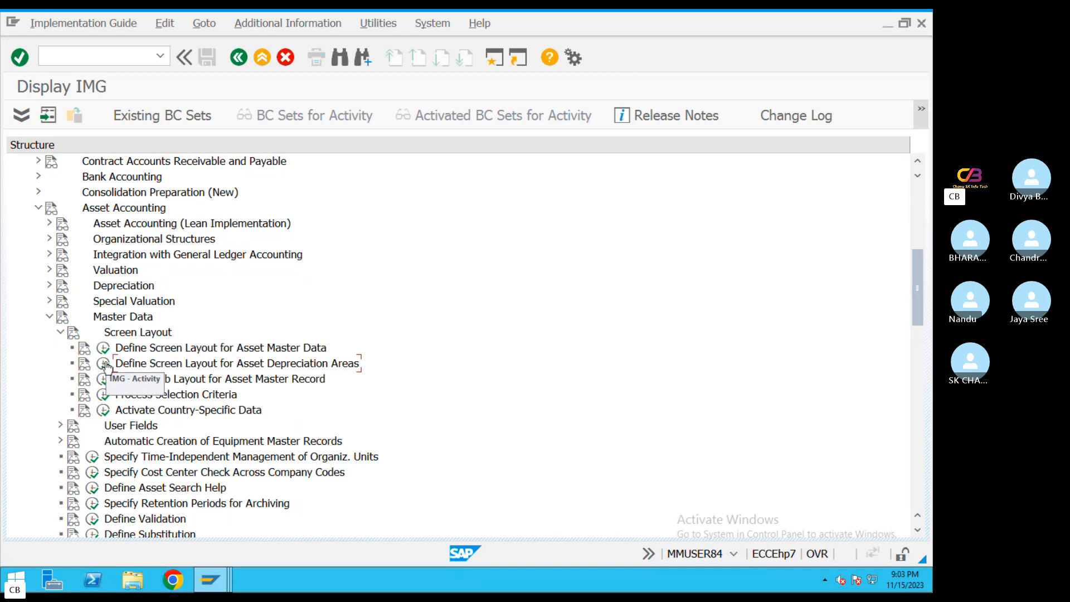
left_click(104, 365)
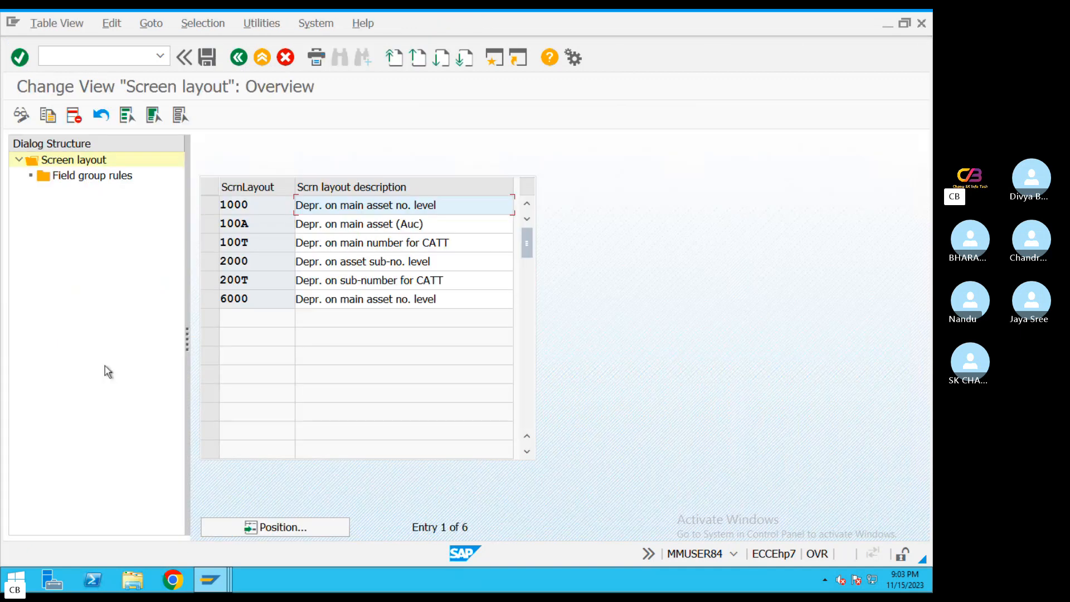
left_click(210, 205)
left_click(97, 177)
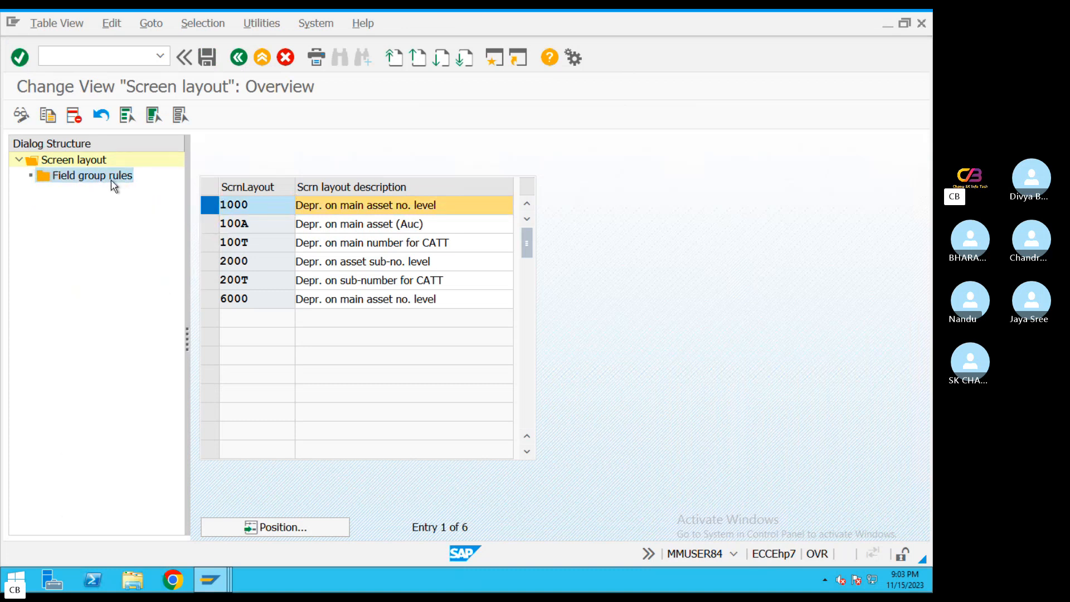
double_click(112, 179)
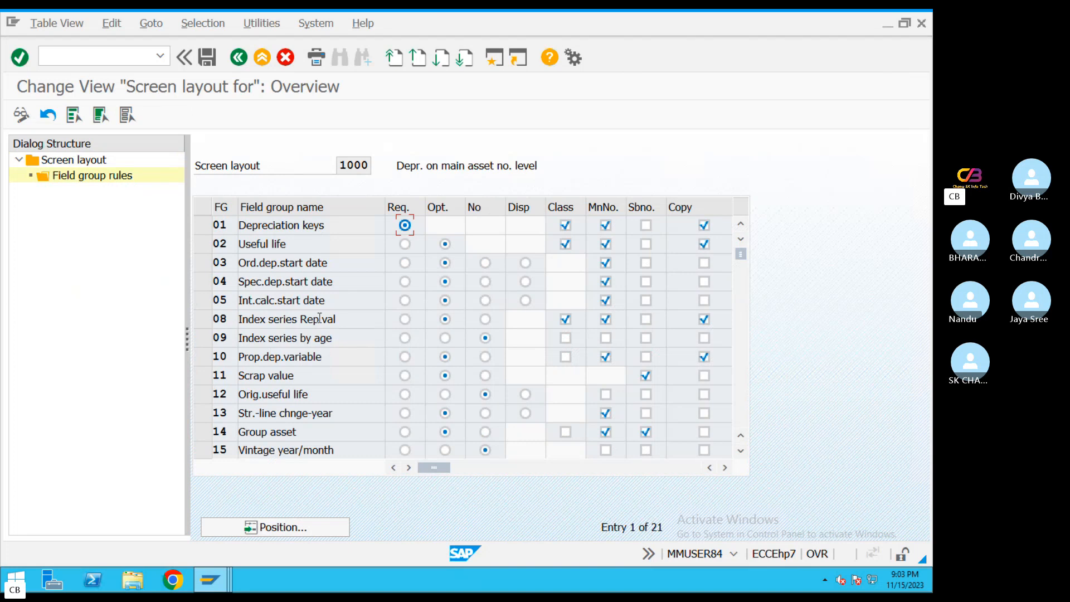
left_click(239, 57)
left_click(239, 57)
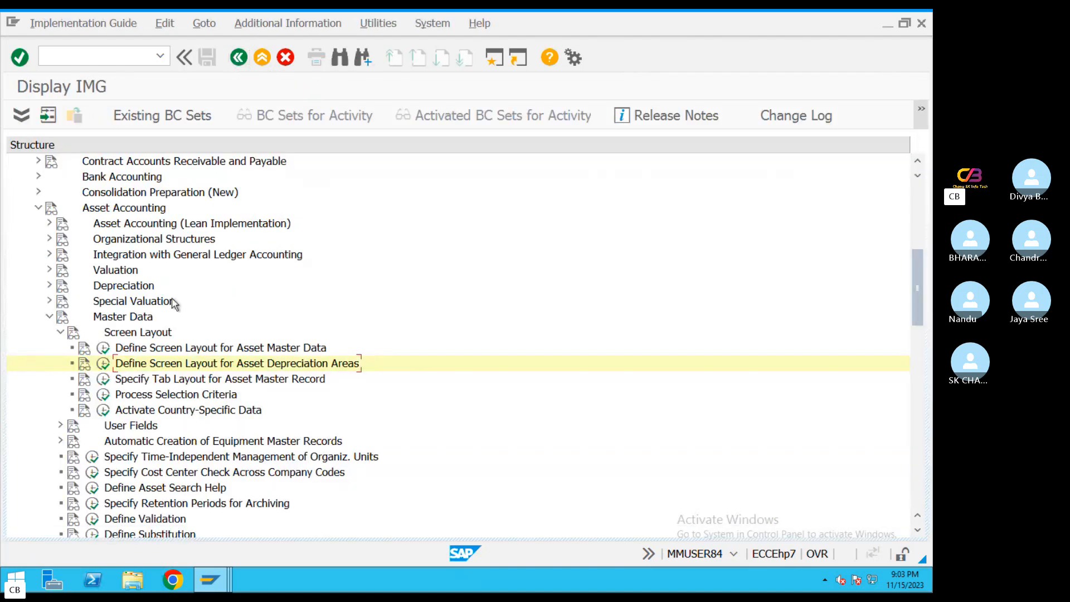
Open Define Screen Layout for Asset Master Data and position the layout list at entries matching TA*
left_click(103, 363)
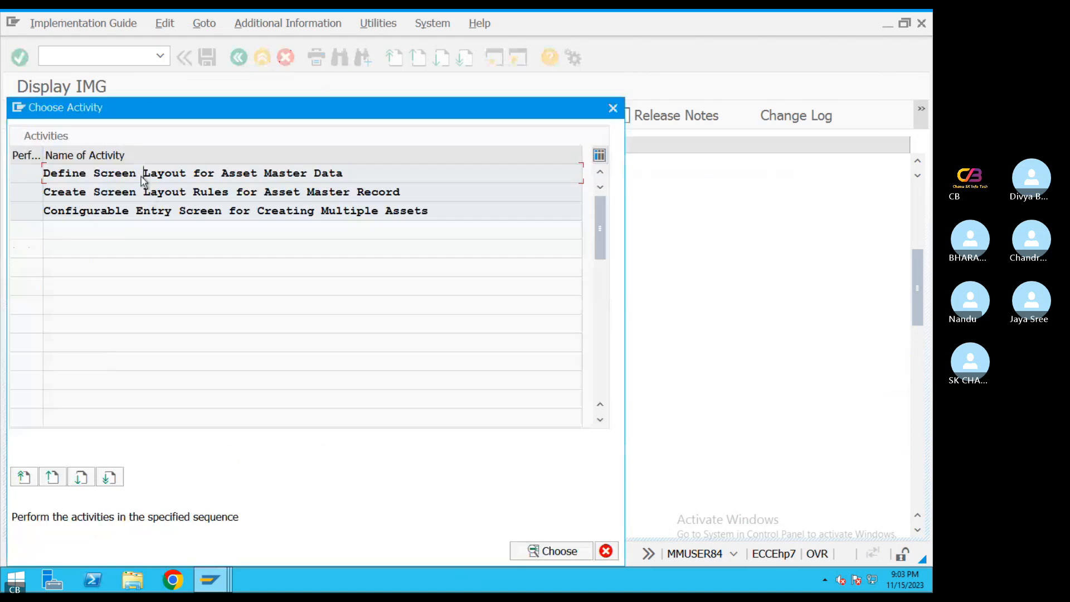
double_click(142, 176)
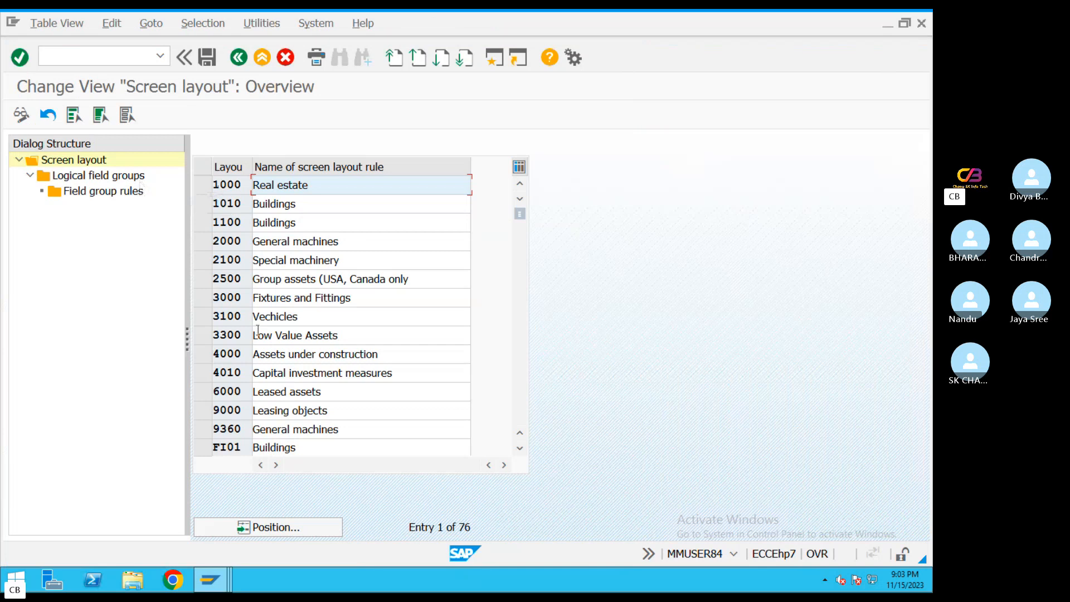
left_click(293, 527)
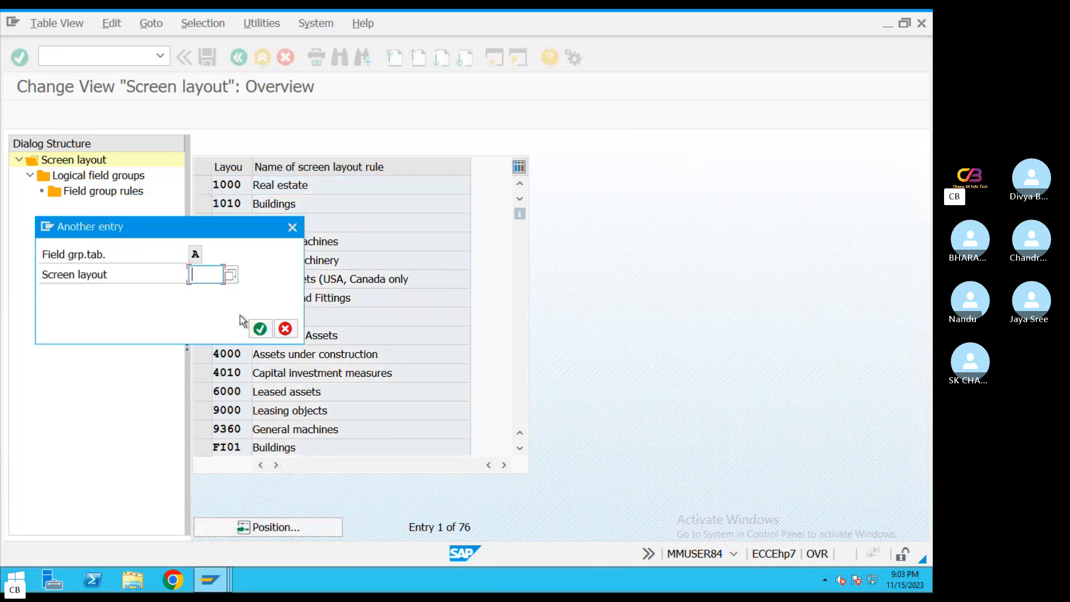
type("TA*")
key("Return")
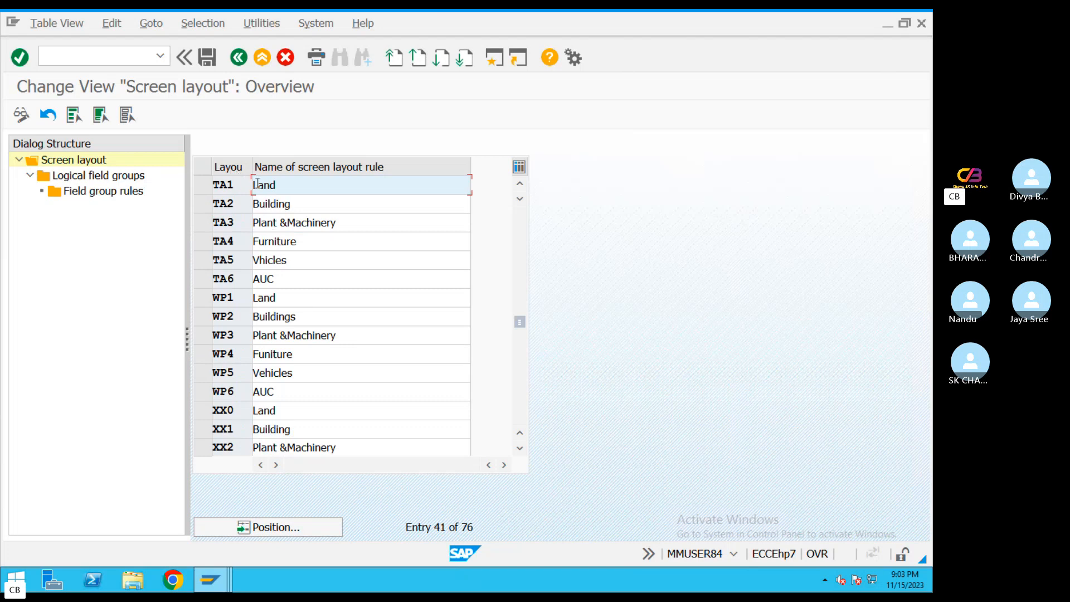
Open the field group rules for the Time-dependent data group of the TA2 Building screen layout
left_click(206, 204)
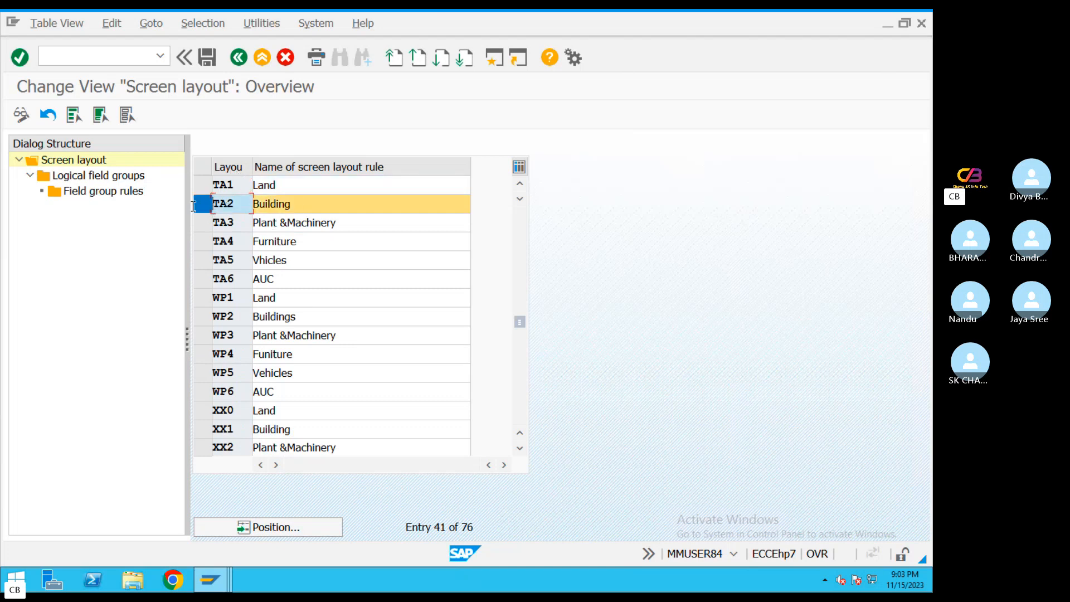
double_click(113, 177)
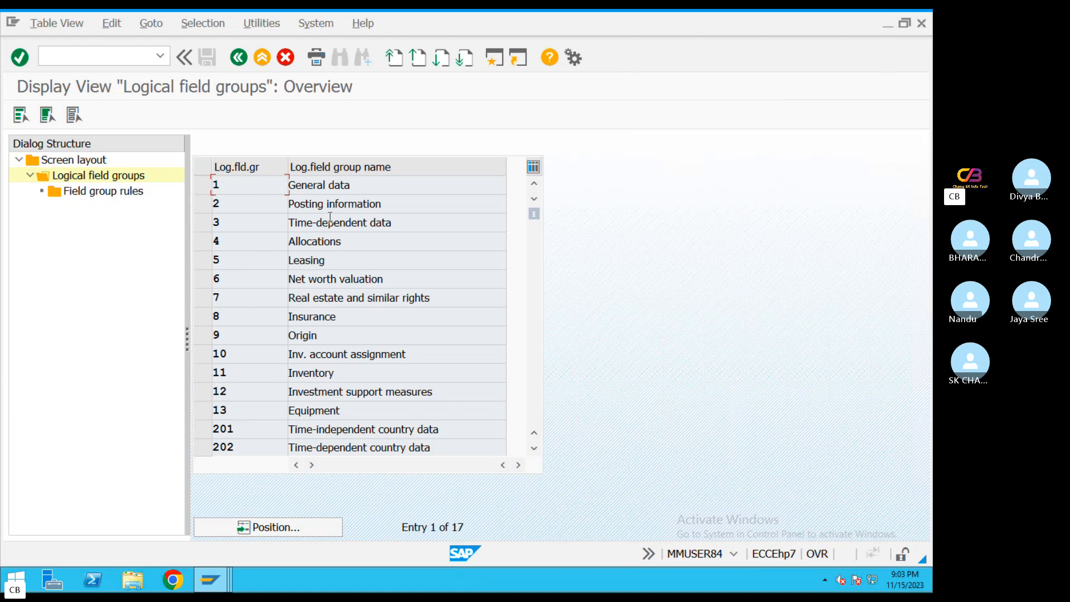
left_click_drag(390, 223, 273, 223)
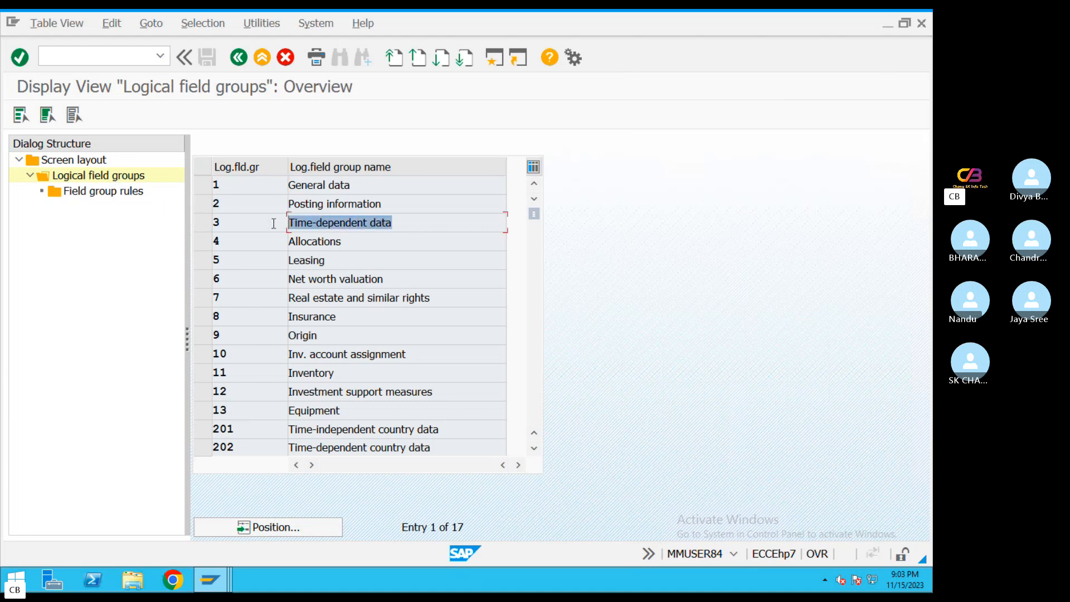
left_click(201, 222)
left_click(99, 192)
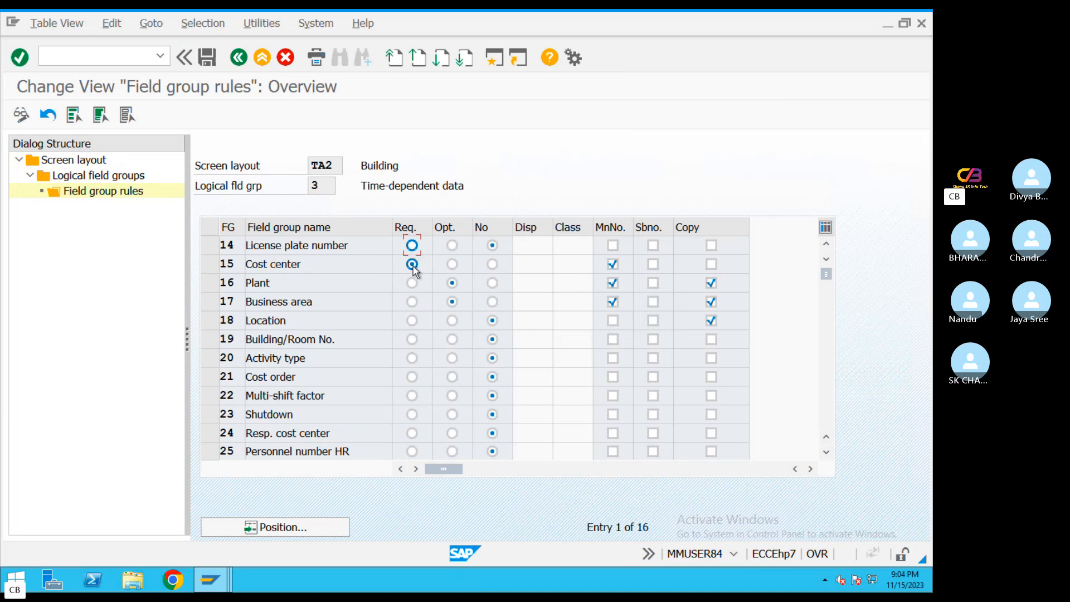
Make Cost center an optional field in the TA2 Building layout's time-dependent rules, save, and leave the rules
left_click(412, 265)
left_click_drag(303, 266, 201, 268)
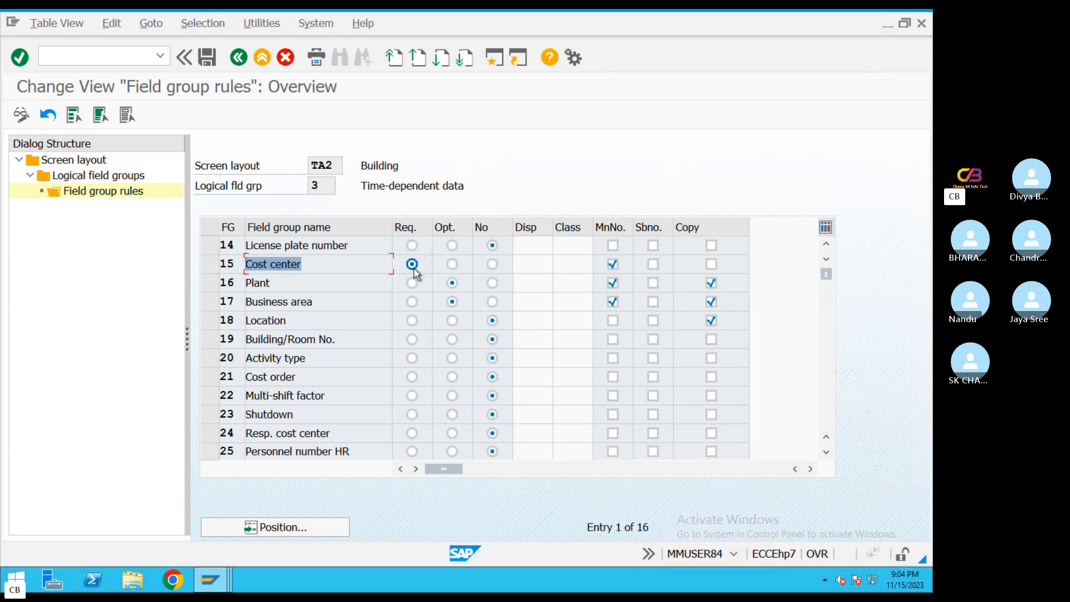
left_click(452, 265)
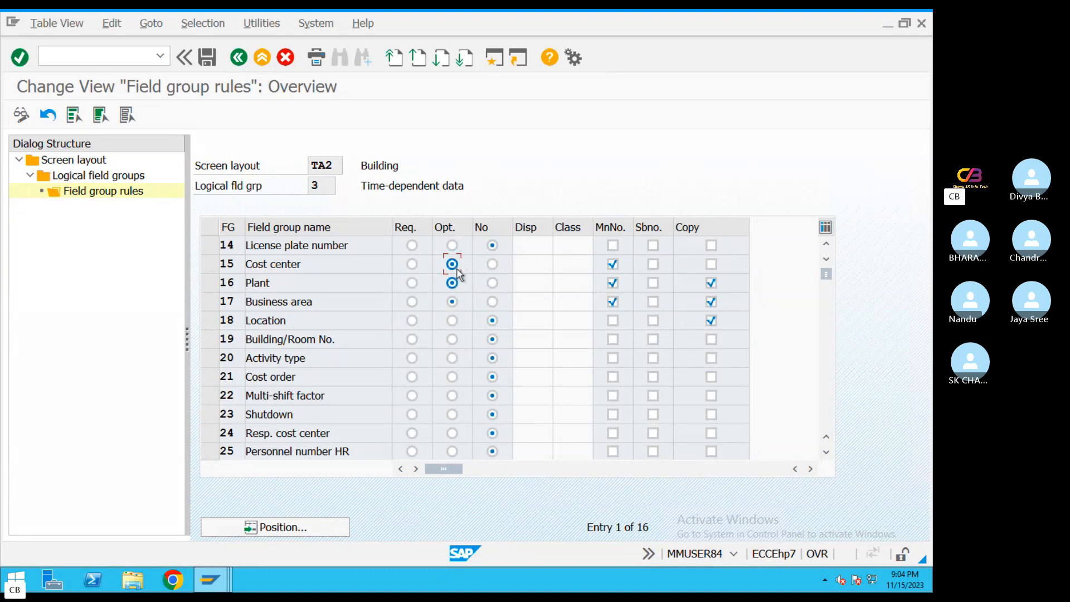
left_click(219, 63)
left_click(277, 308)
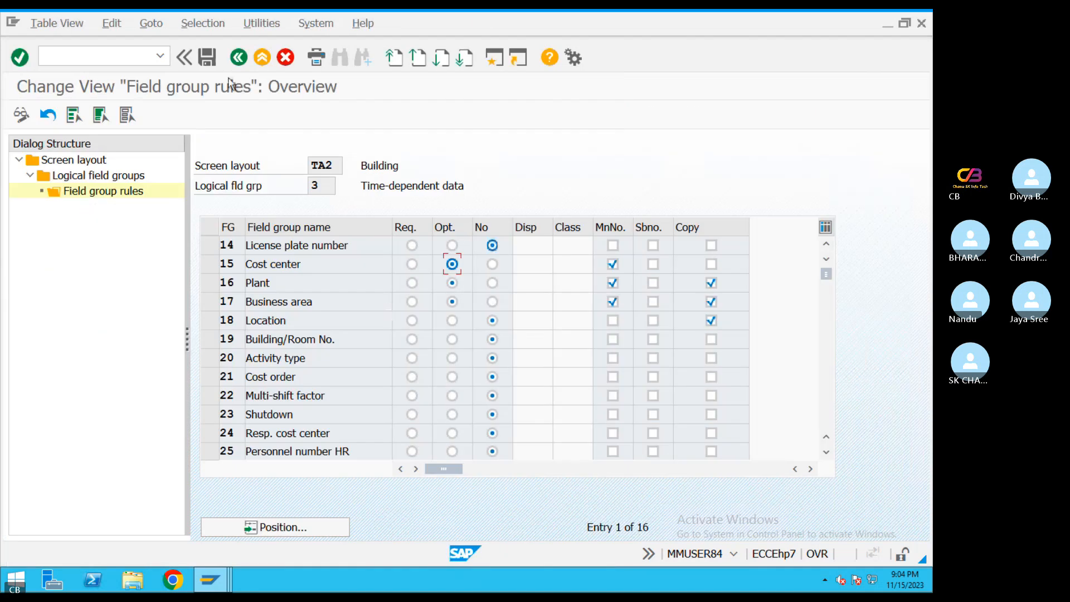
left_click(239, 57)
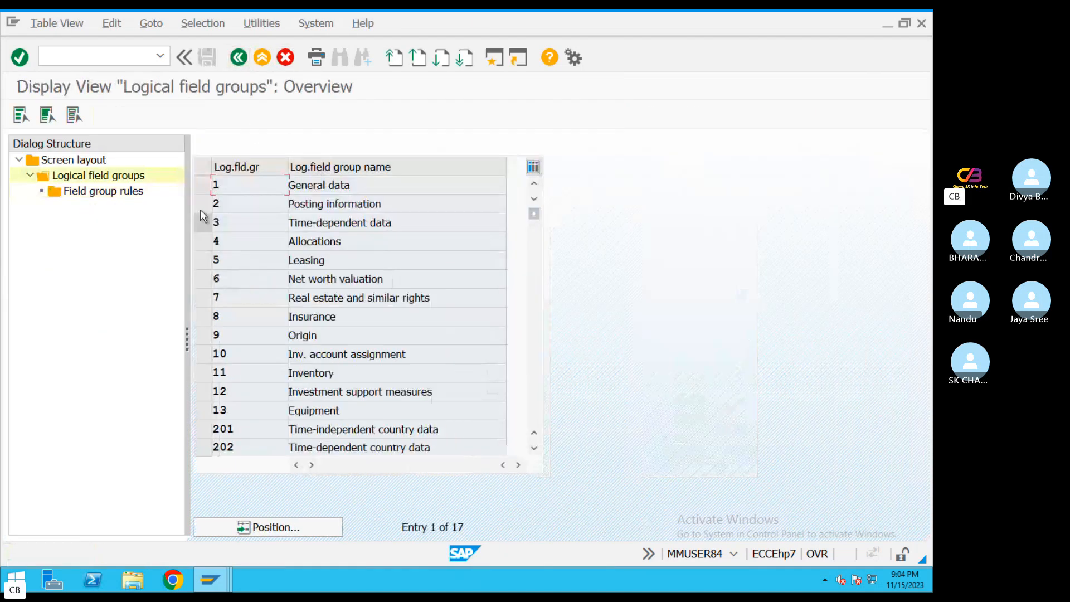
Check the field group rules for Time-dependent data in the TA3 Plant &Machinery screen layout
left_click(201, 222)
double_click(114, 177)
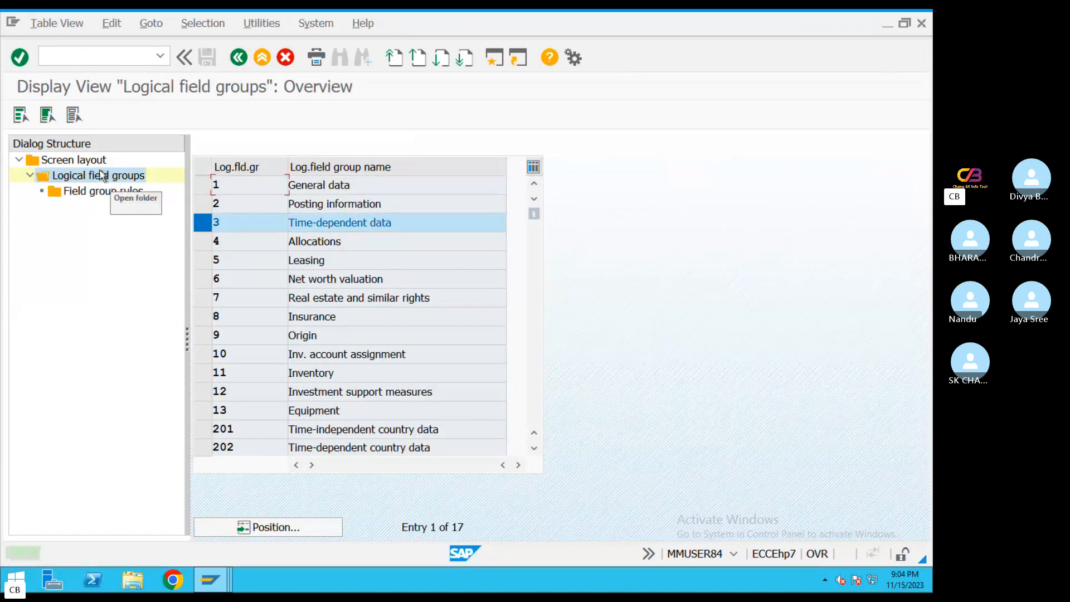
double_click(72, 160)
left_click(203, 221)
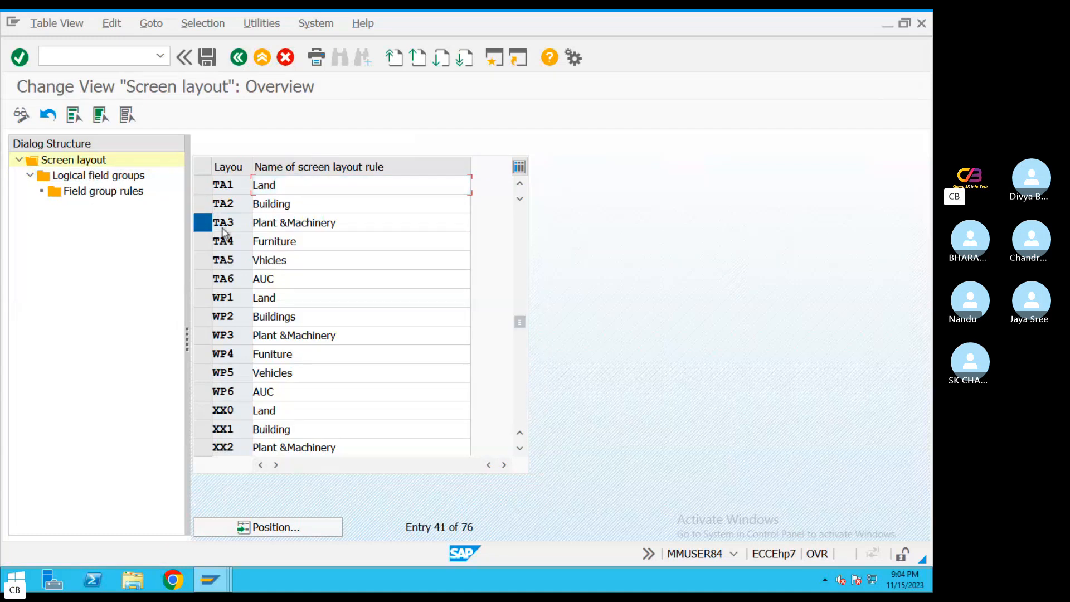
double_click(114, 177)
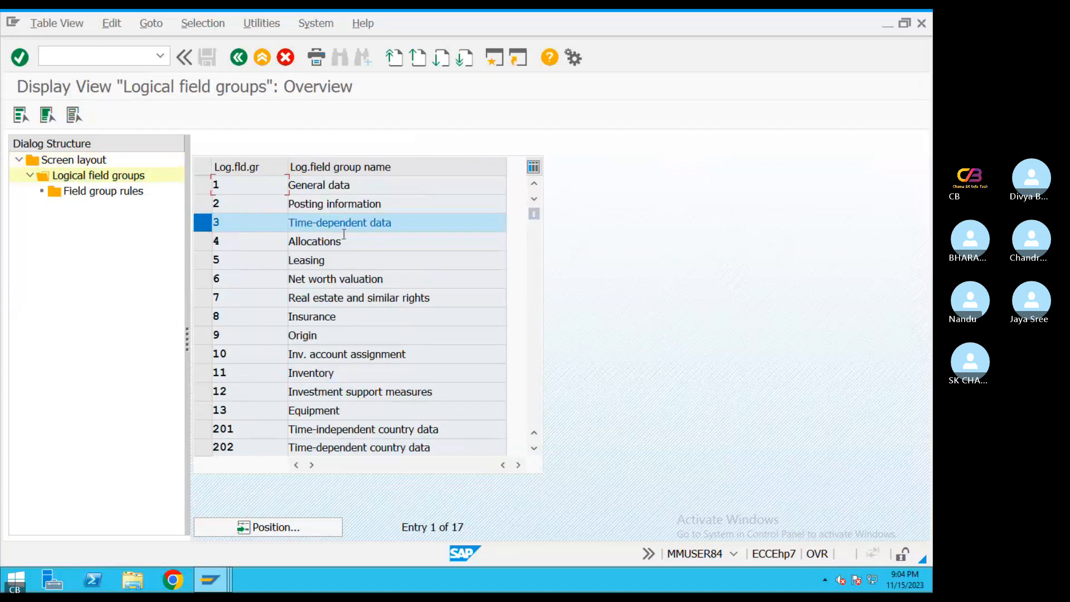
double_click(248, 223)
double_click(115, 195)
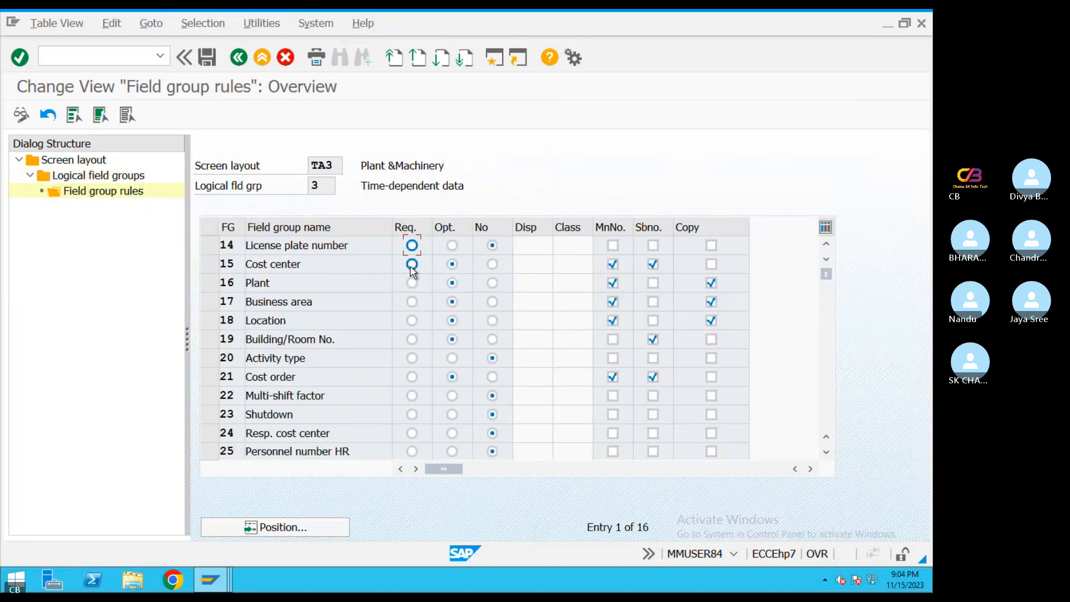
Make Cost center optional in the Time-dependent data rules of the TA4 Furniture screen layout and save
left_click(239, 57)
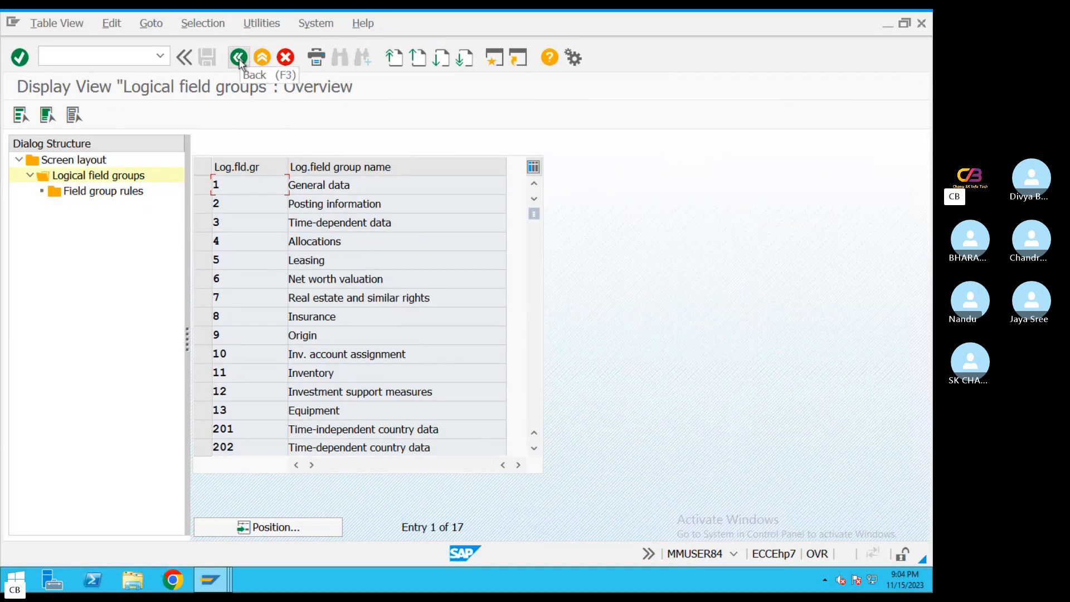
left_click(239, 57)
left_click(202, 222)
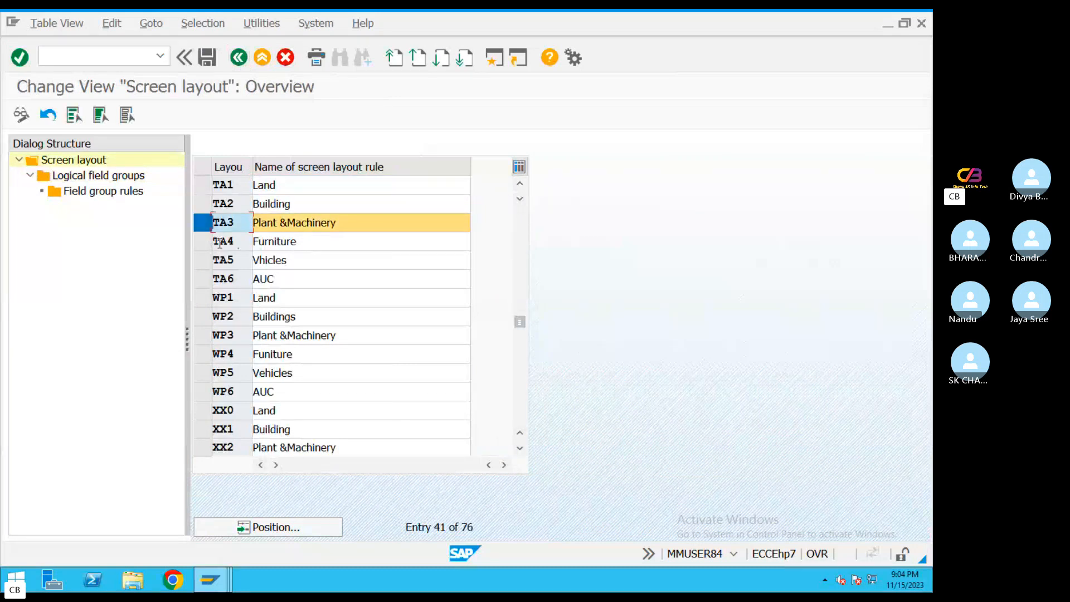
left_click(201, 240)
double_click(96, 175)
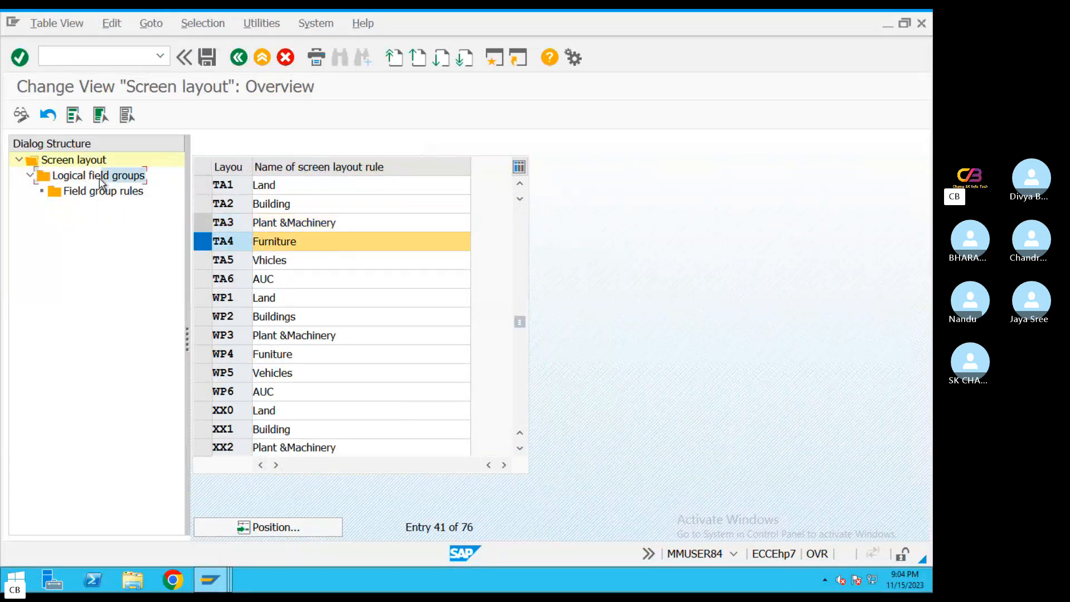
left_click(211, 227)
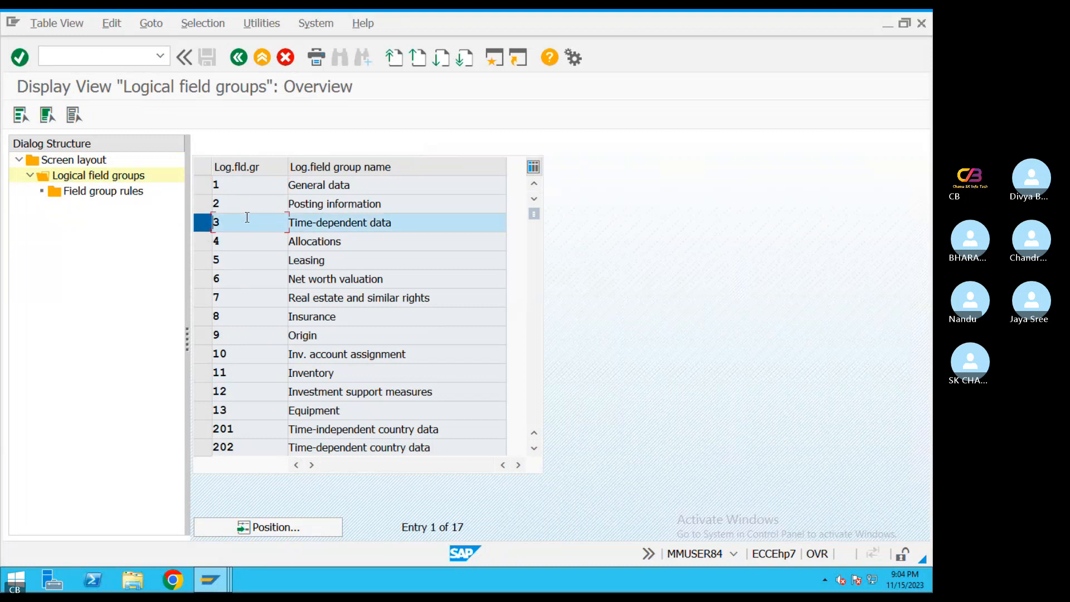
double_click(103, 191)
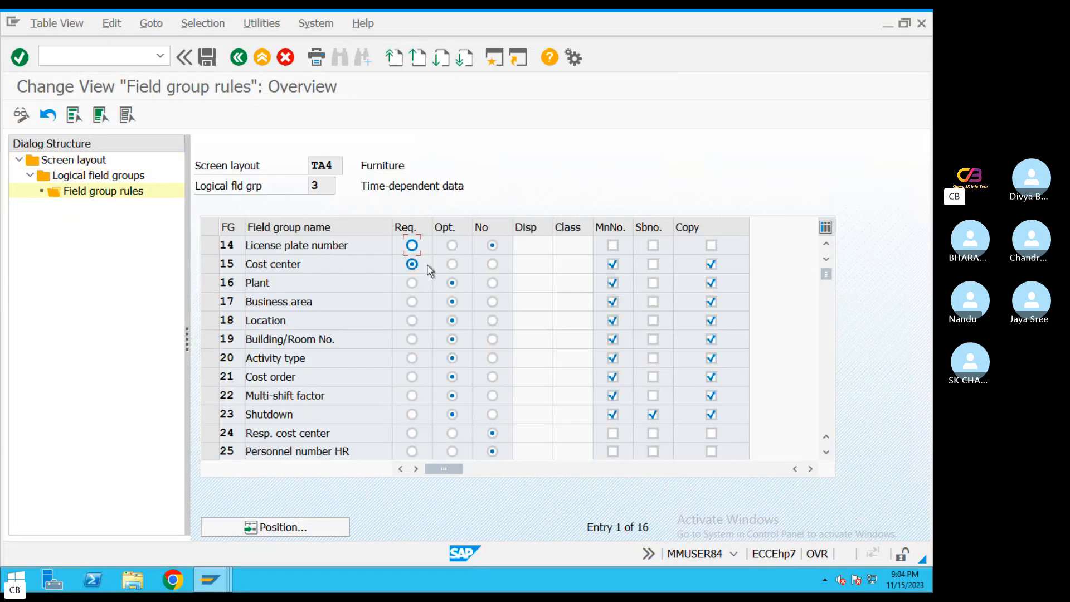
left_click(452, 264)
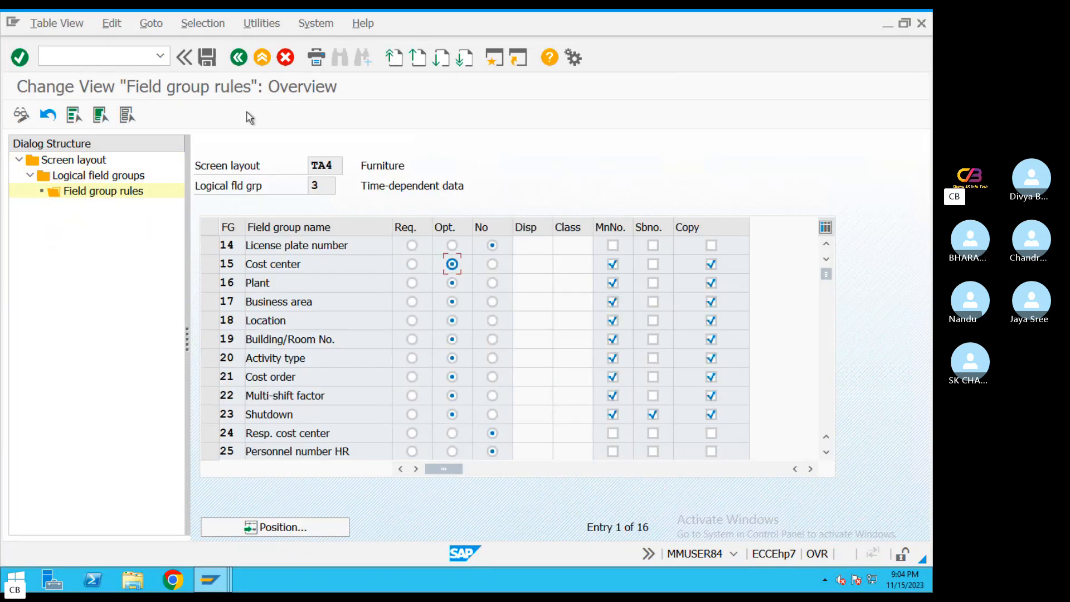
left_click(207, 58)
Make Cost center optional in the Time-dependent data rules of the TA5 Vhicles screen layout and save
left_click(240, 58)
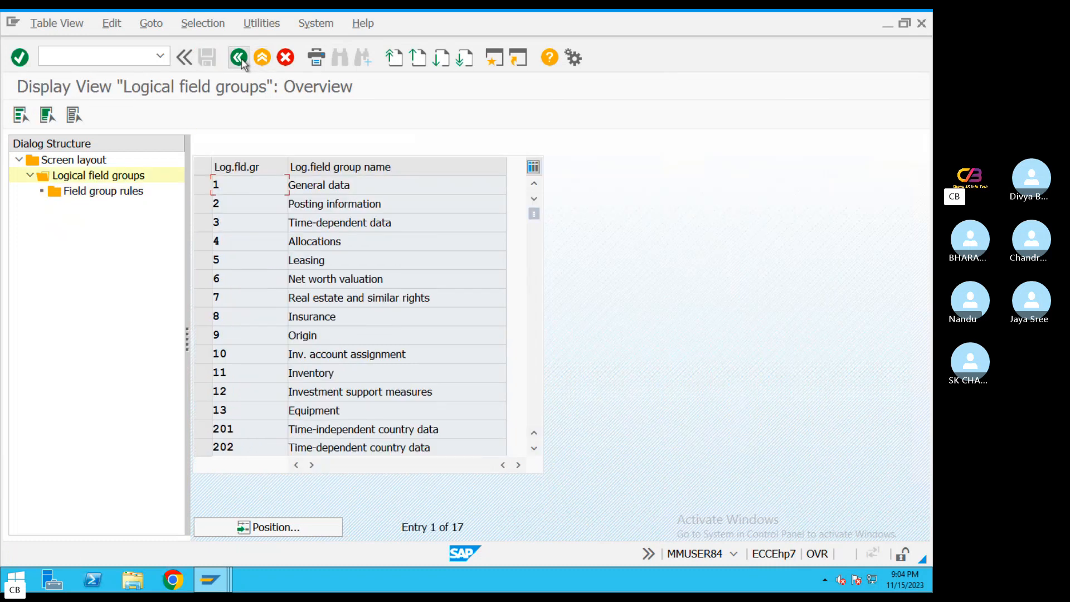
left_click(239, 59)
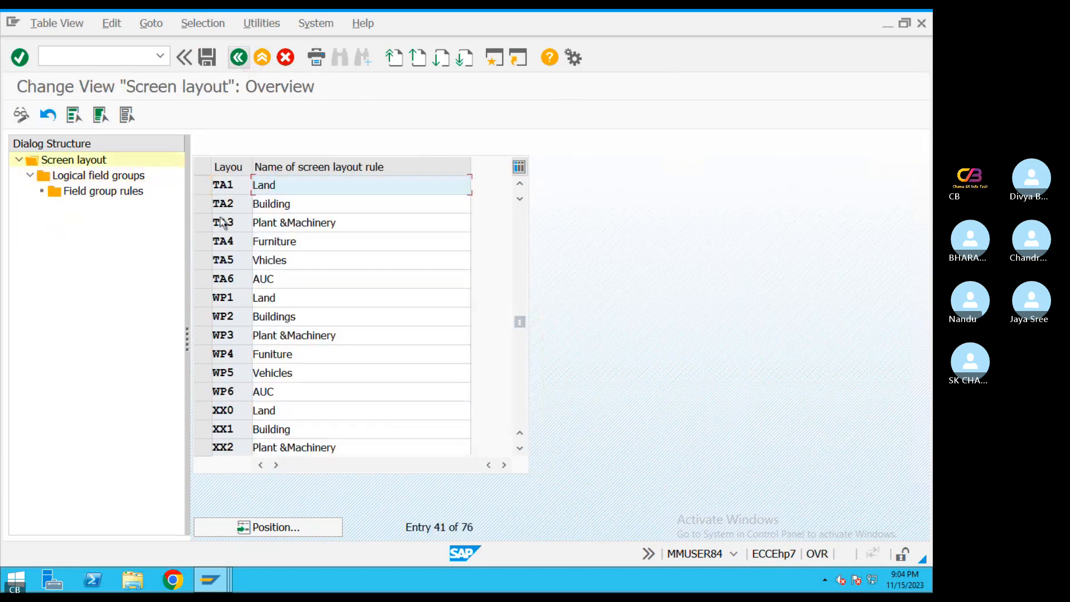
left_click(203, 263)
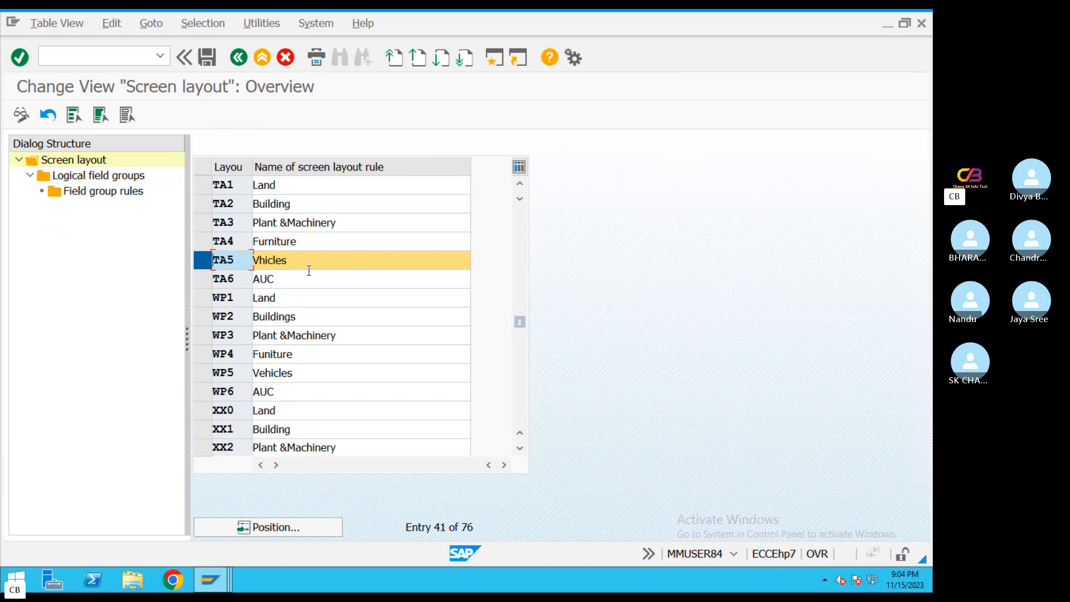
double_click(129, 176)
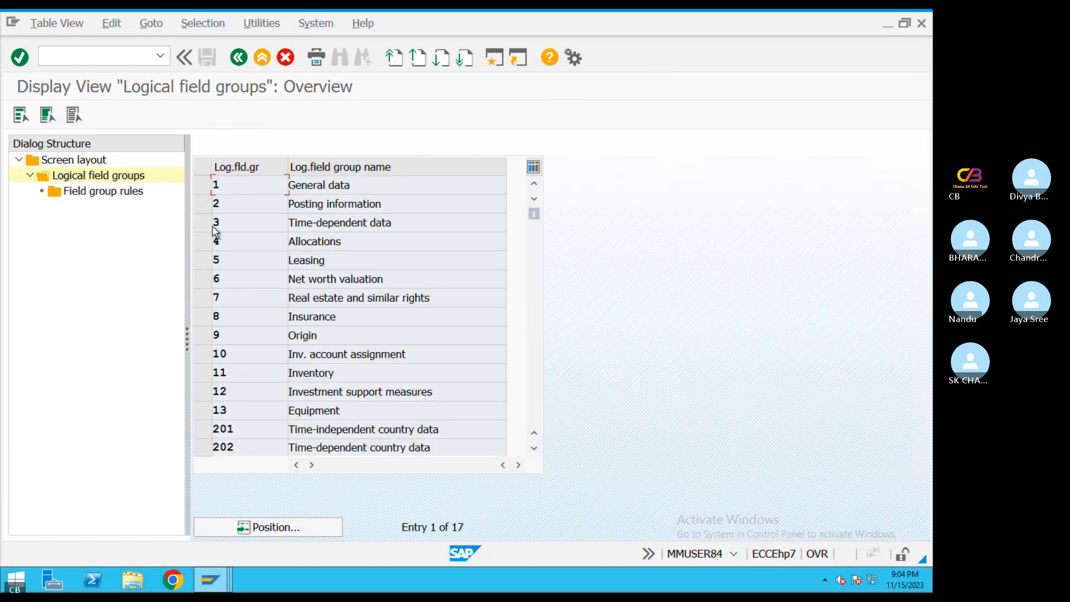
left_click(203, 222)
double_click(118, 191)
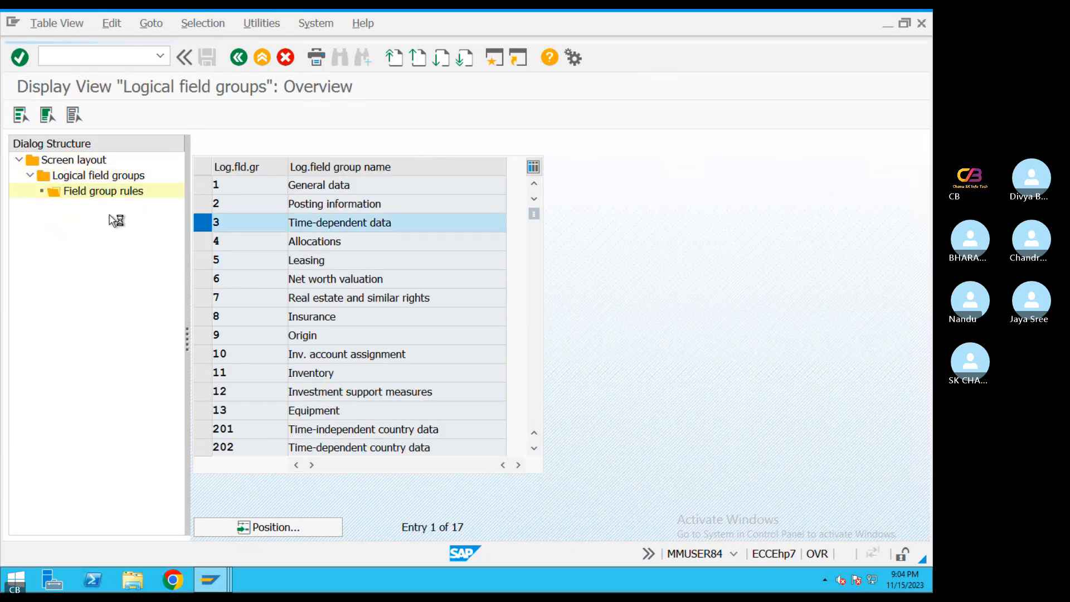
left_click(452, 264)
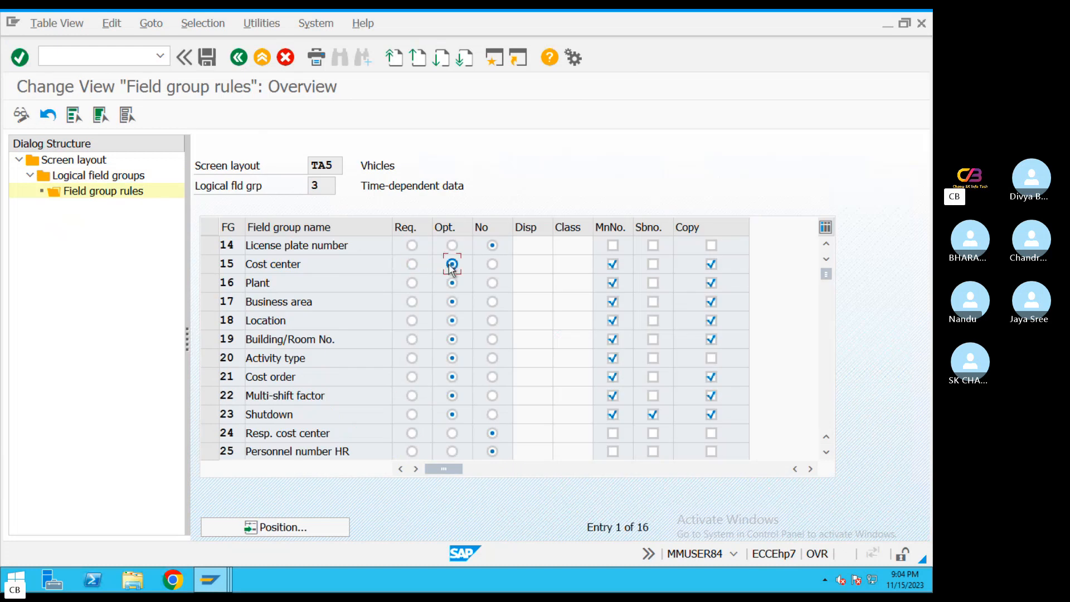
left_click(208, 56)
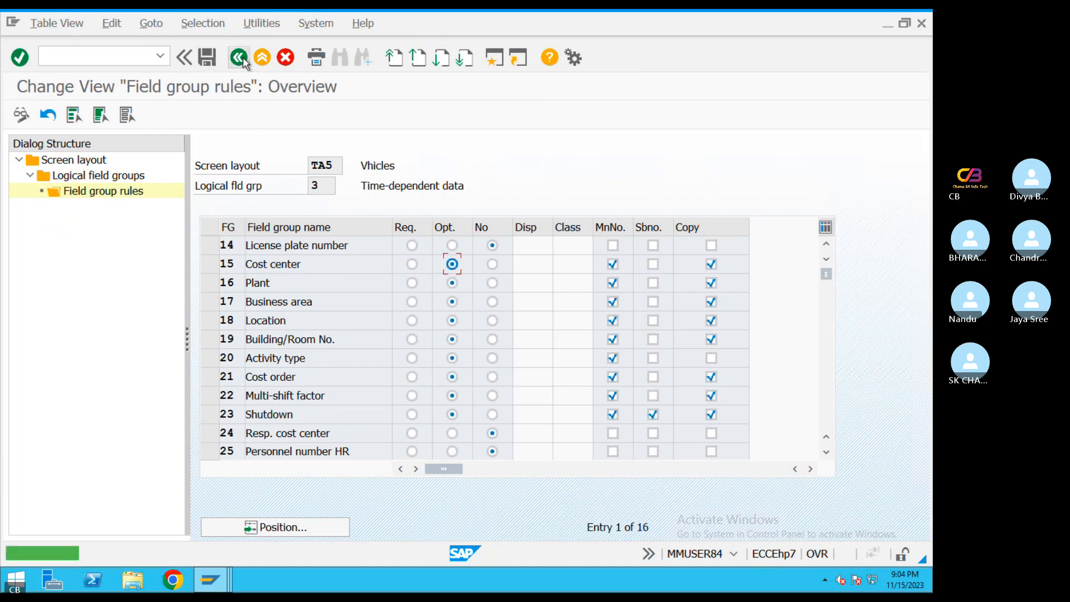
Leave the screen layout configuration, close its activity list, and switch to the open asset creation session
left_click(238, 57)
left_click(239, 57)
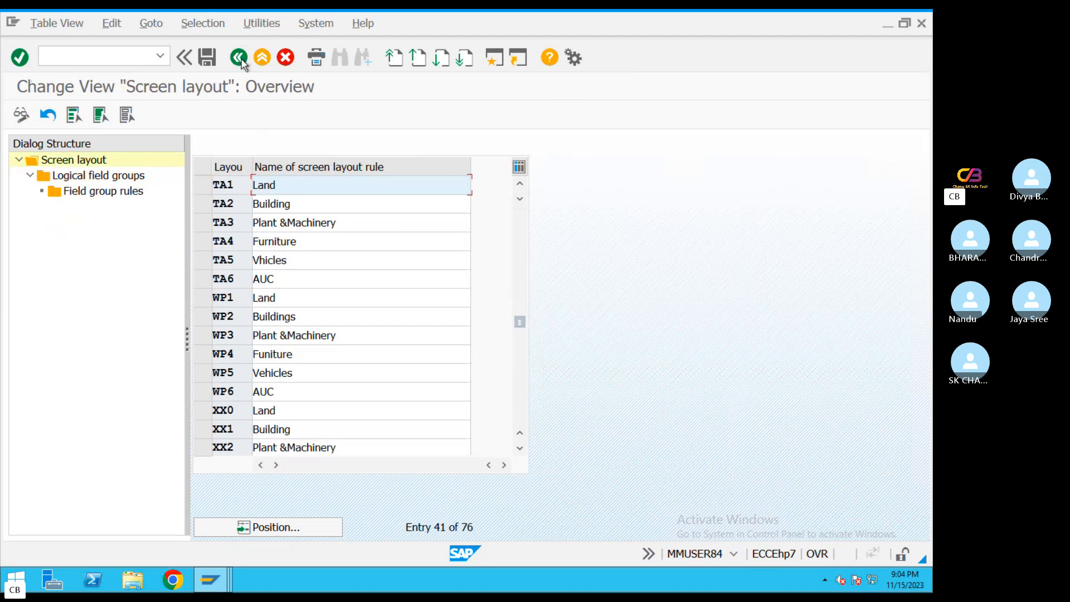
left_click(239, 58)
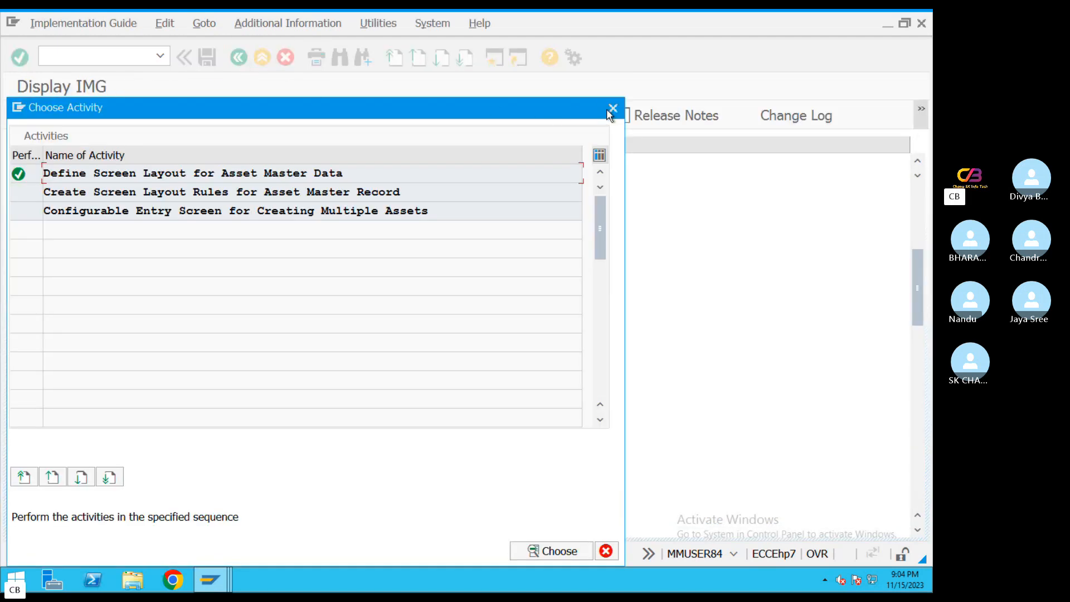
left_click(613, 108)
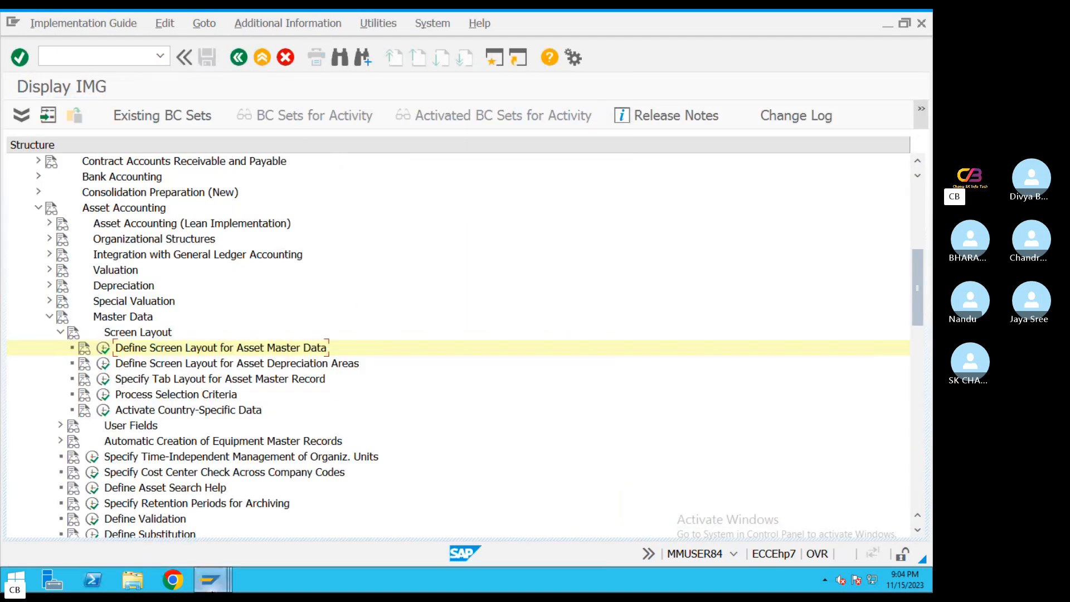
mouse_move(210, 580)
left_click(214, 504)
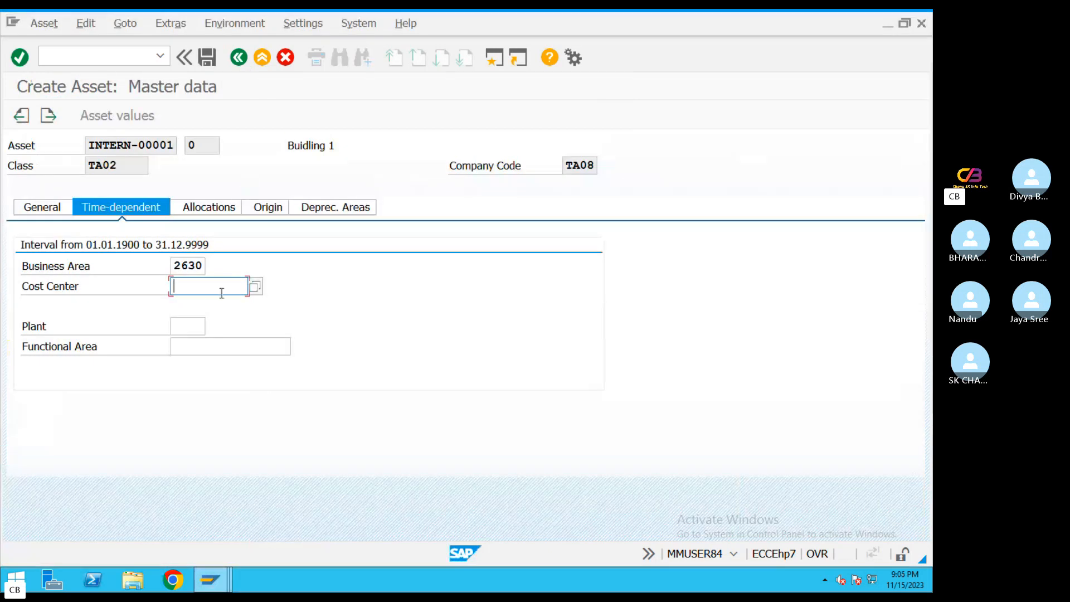
Discard the unsaved asset and restart asset creation with AS01 for class TA02 in company code TA08
left_click(262, 57)
left_click(368, 338)
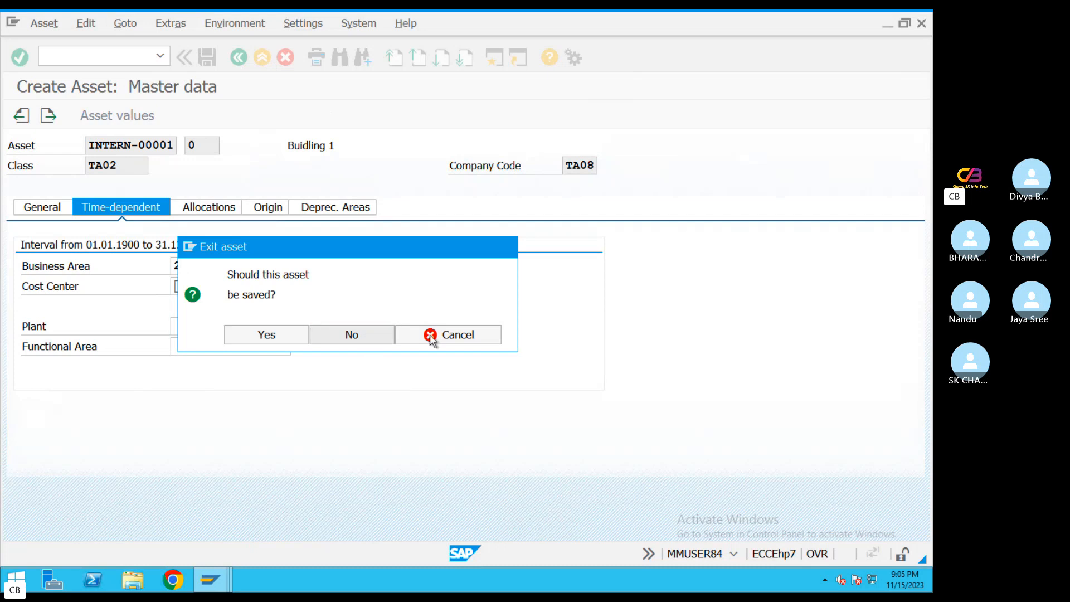
type("AS01")
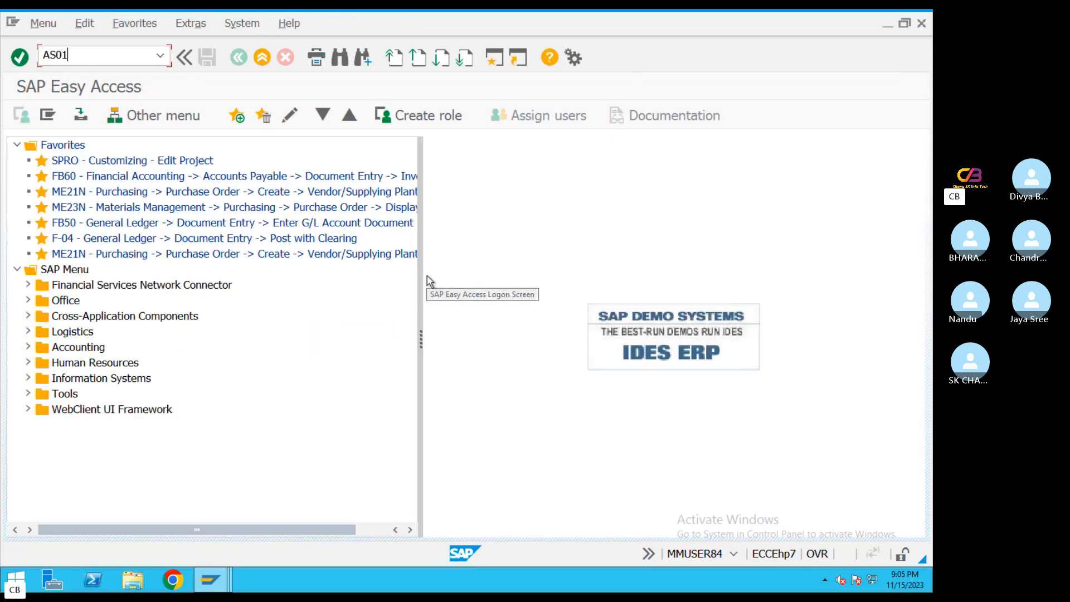
key("Return")
key("Return")
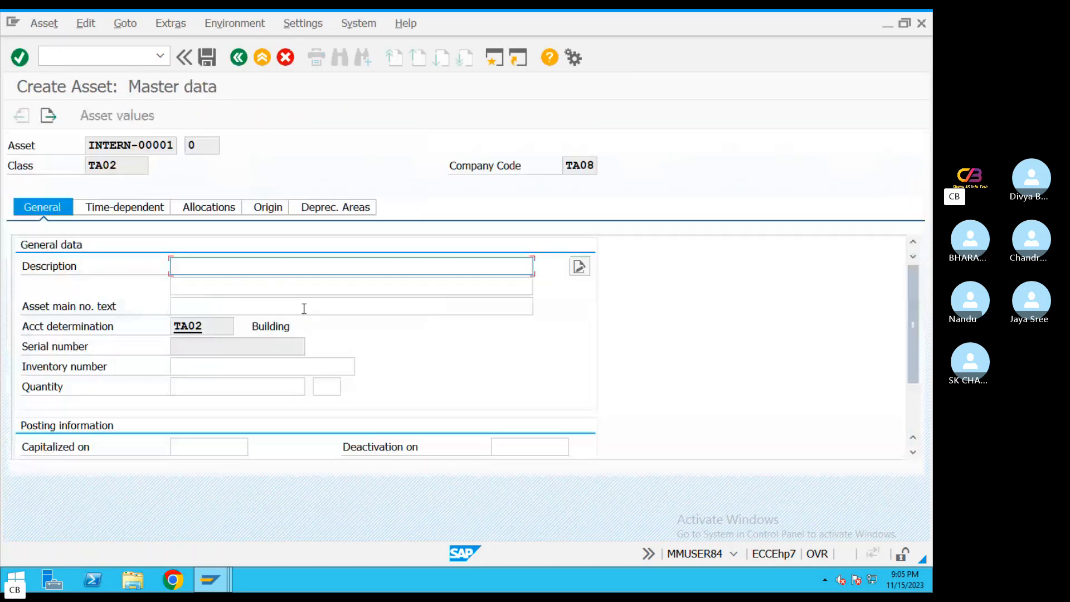
Enter Buidling 1 as the asset description and set business area 2630 in its time-dependent data
left_click(219, 269)
left_click(239, 285)
left_click(122, 204)
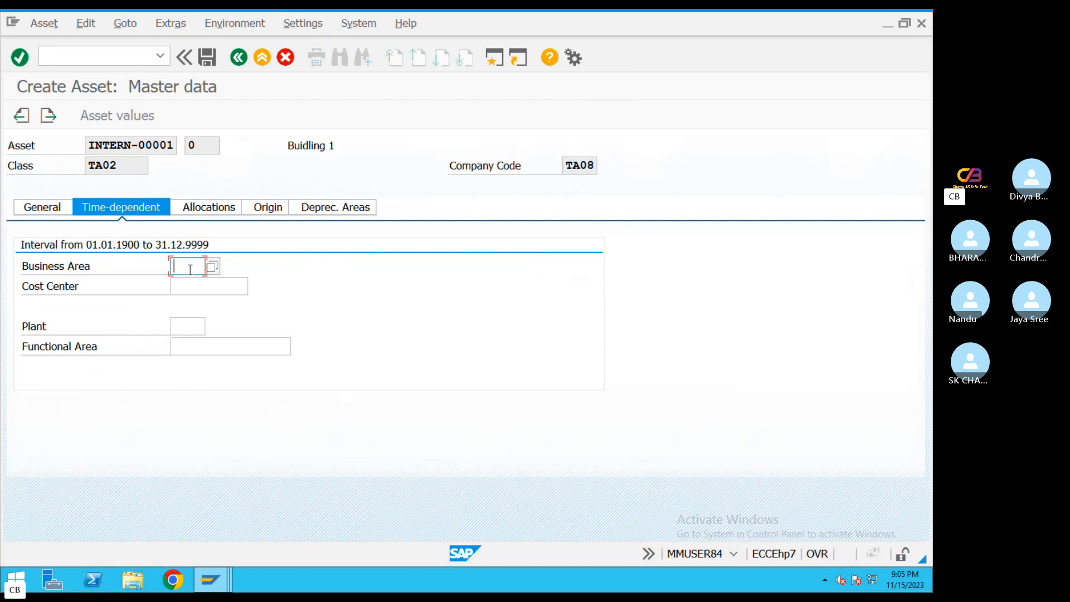
left_click(190, 270)
left_click(188, 296)
left_click(182, 329)
left_click(190, 347)
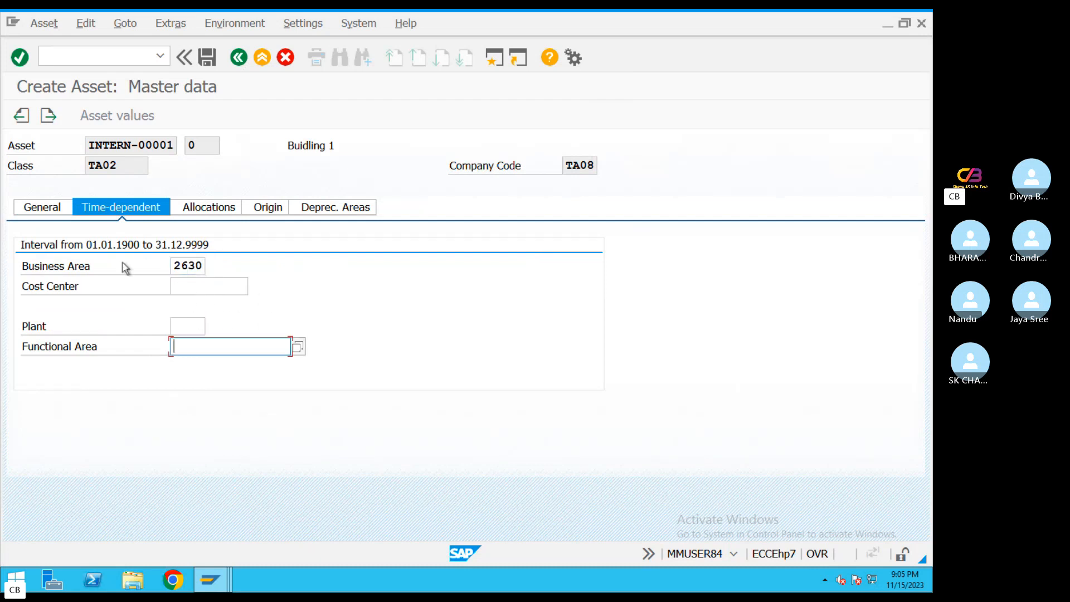
left_click(181, 290)
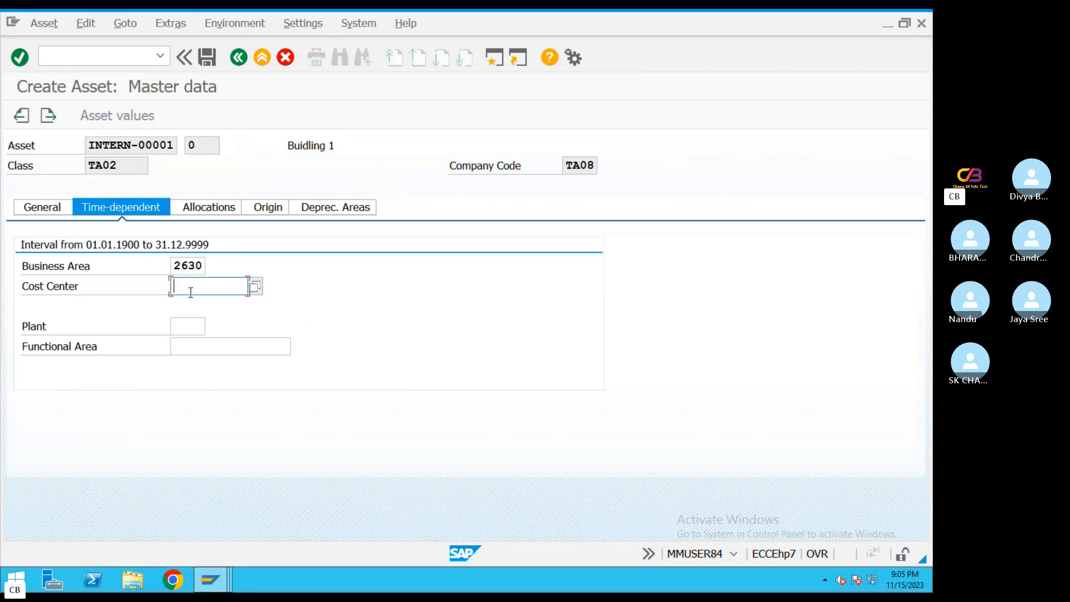
Look through the asset's Origin data, including the original acquisition and investment account assignment fields
left_click(266, 208)
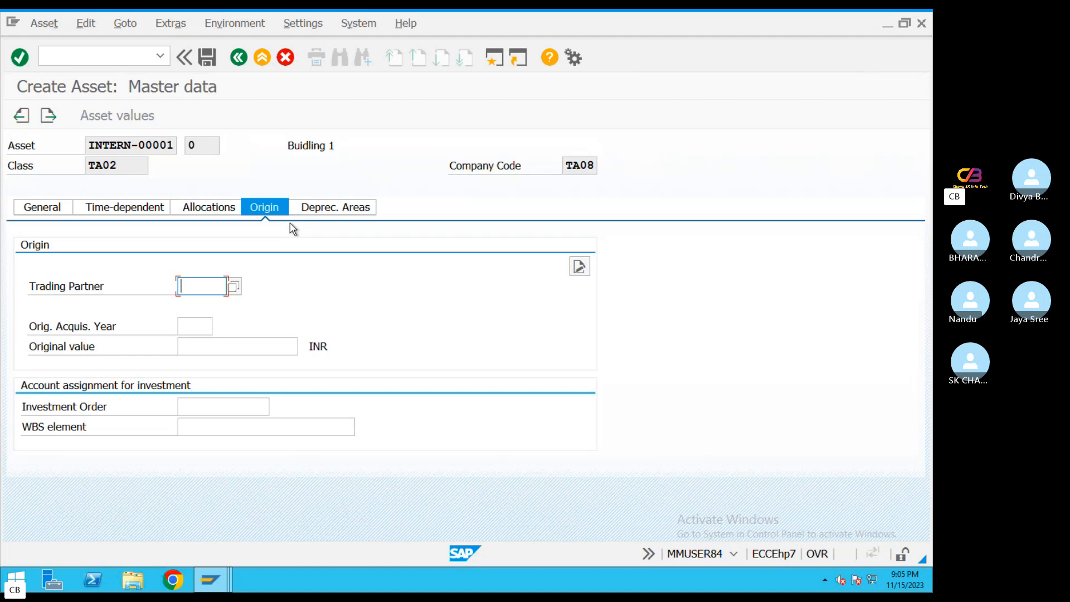
left_click(191, 329)
left_click(220, 347)
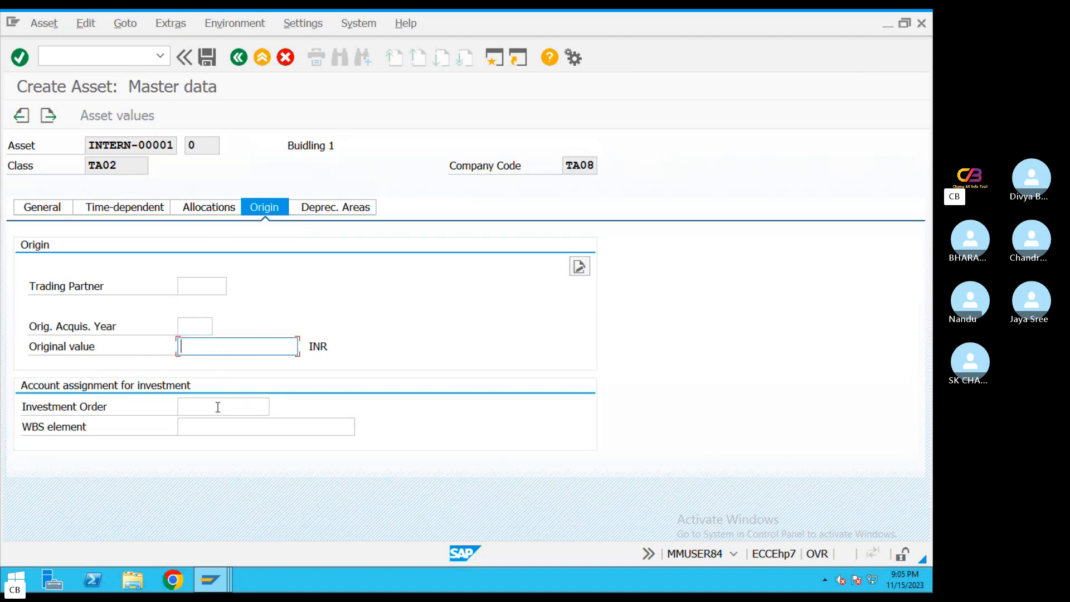
left_click(208, 424)
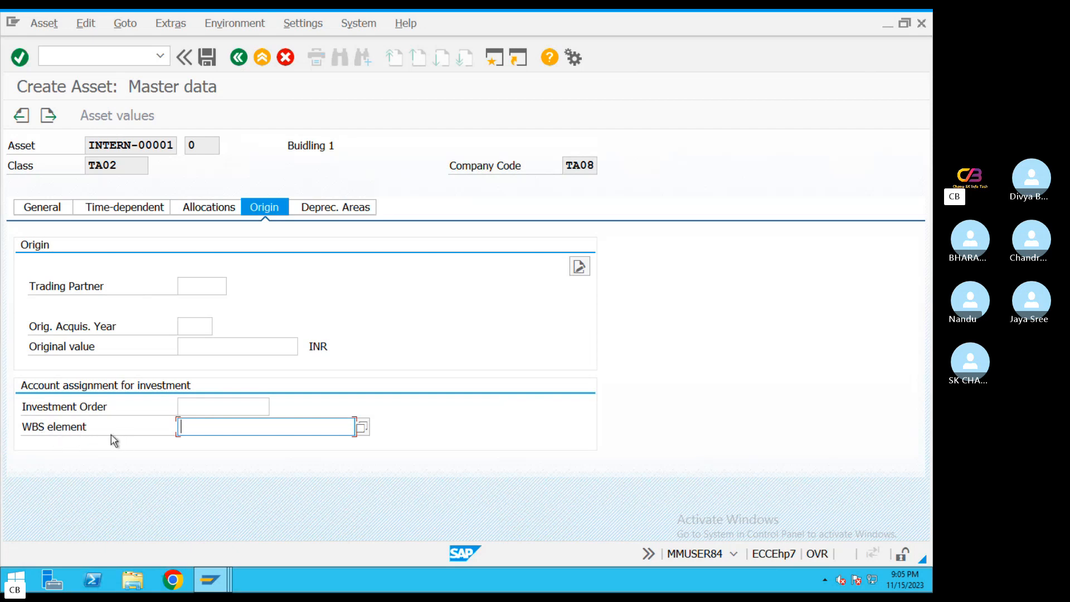
Review the investment account assignment fields and the book depreciation area's key, useful life and ordinary depreciation start date
left_click(209, 407)
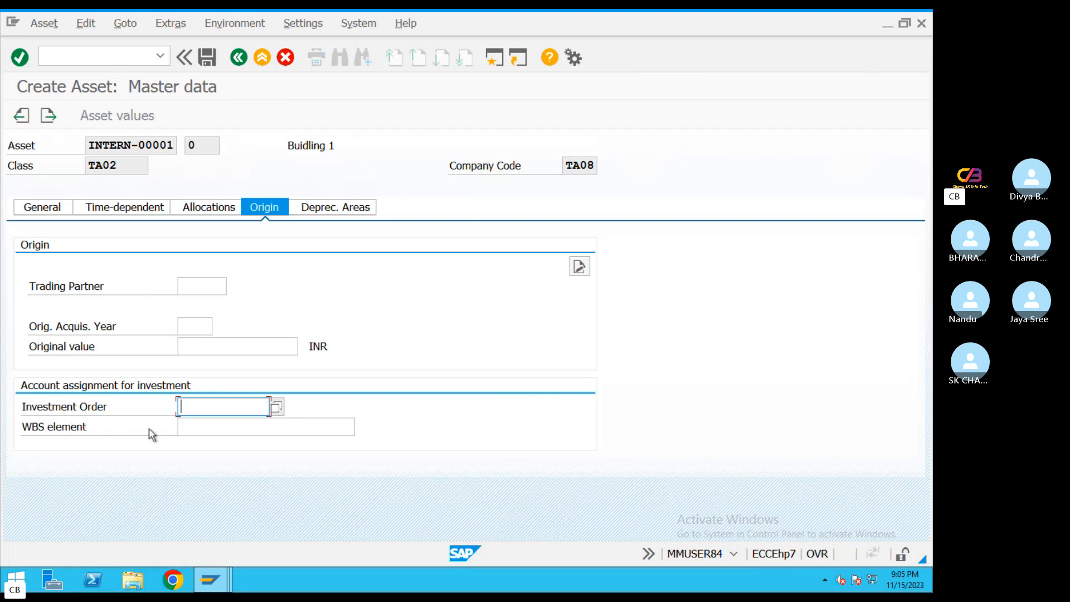
left_click(273, 426)
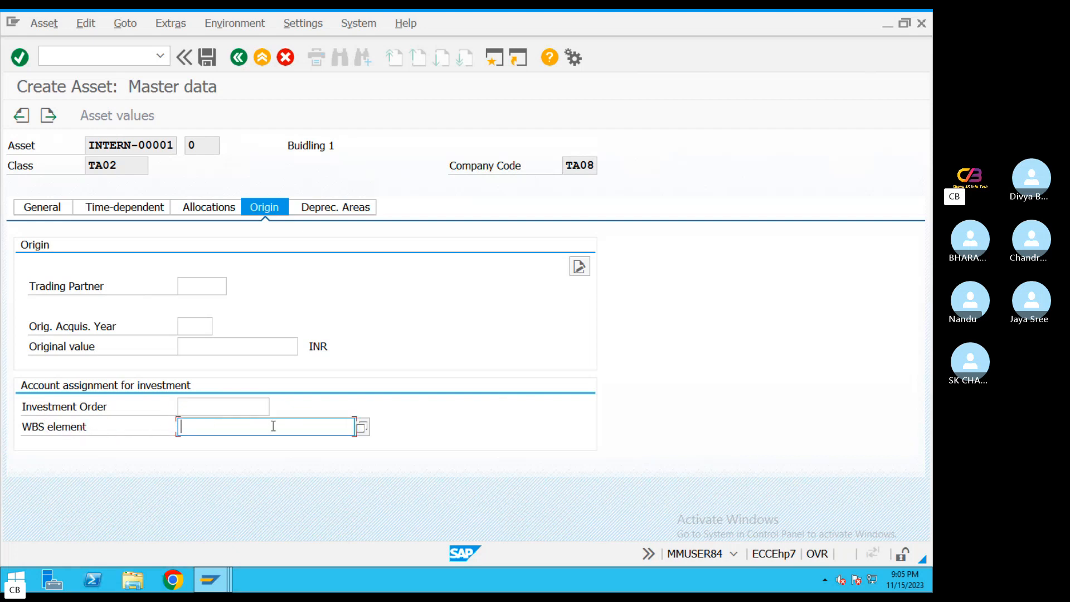
left_click(336, 208)
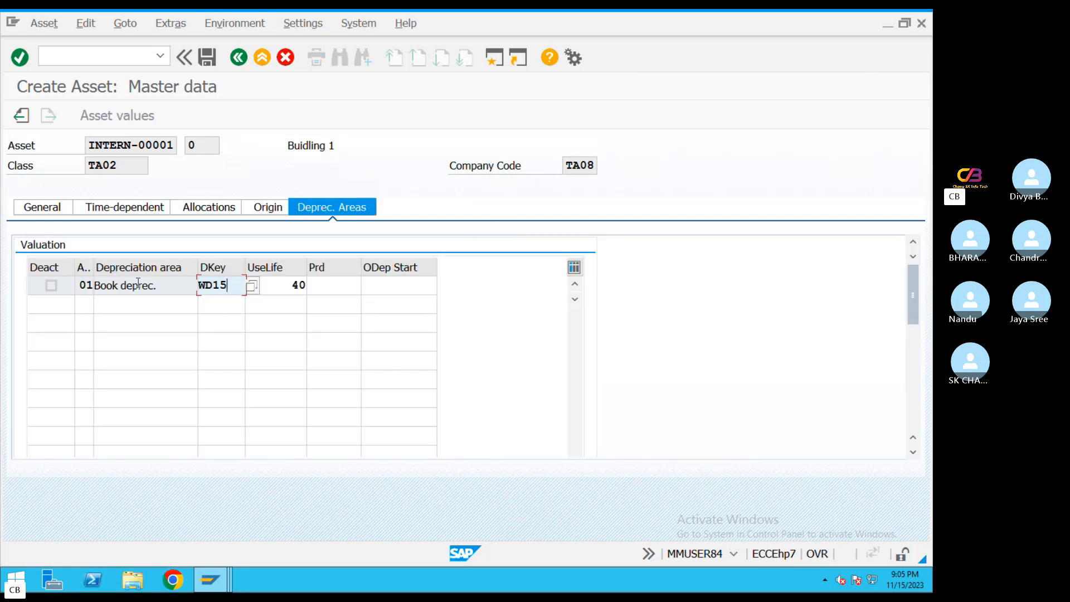
left_click_drag(231, 284, 138, 283)
left_click_drag(337, 148, 263, 148)
left_click_drag(230, 285, 170, 285)
left_click(228, 283)
left_click_drag(294, 286, 308, 285)
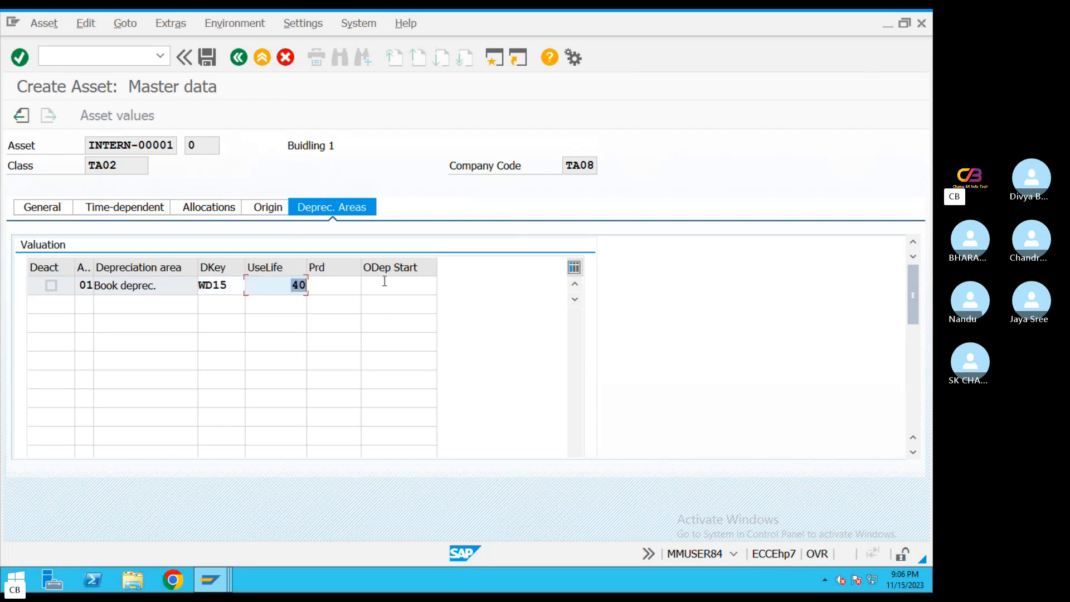
left_click(417, 284)
left_click(436, 284)
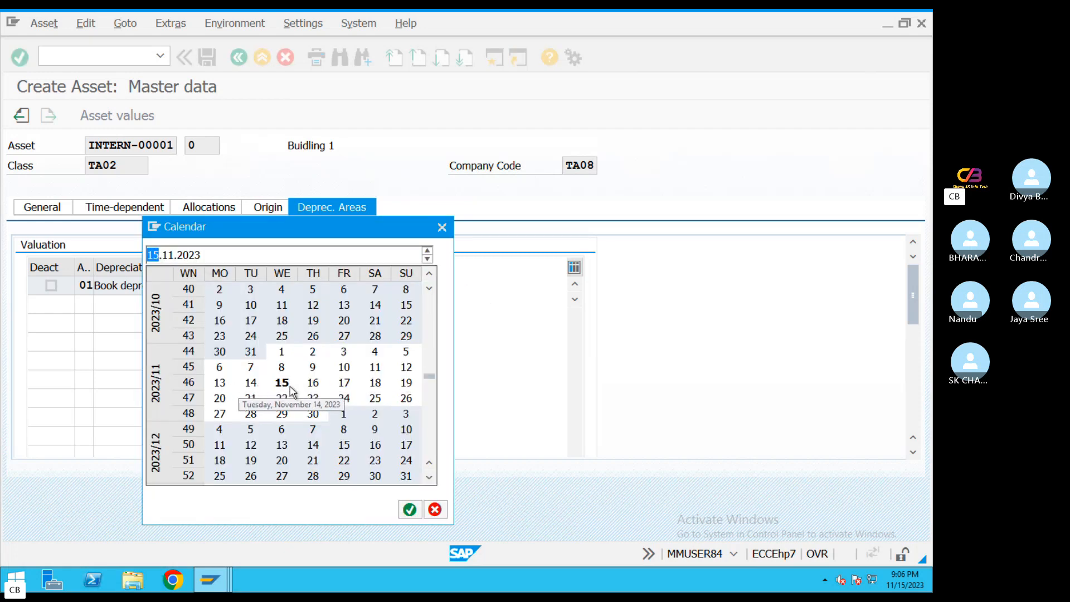
left_click(442, 227)
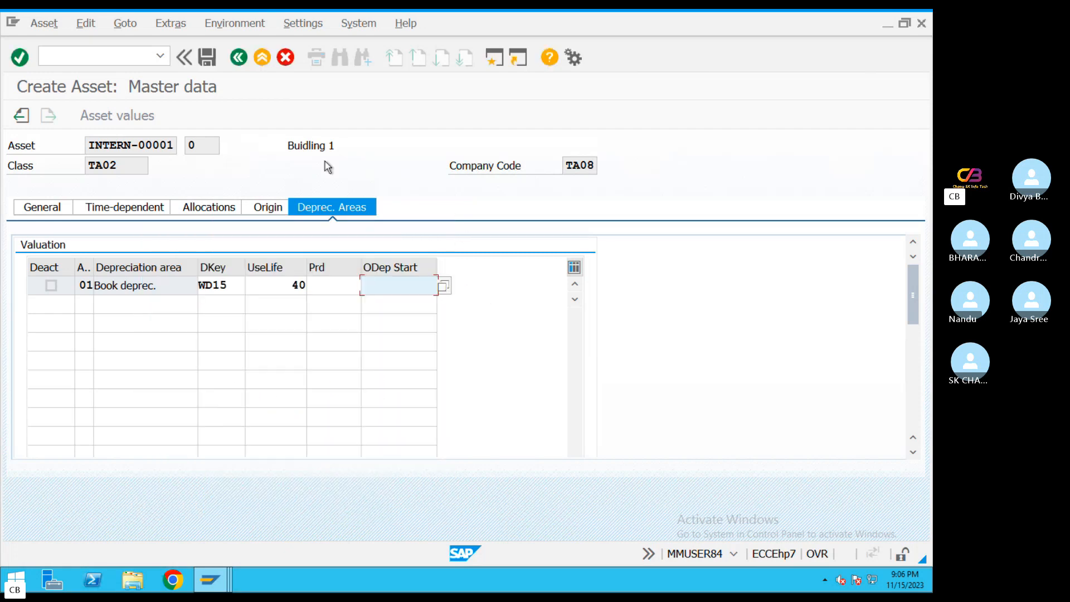
Try to save the asset and display the error messages from the depreciation calculation
left_click(207, 57)
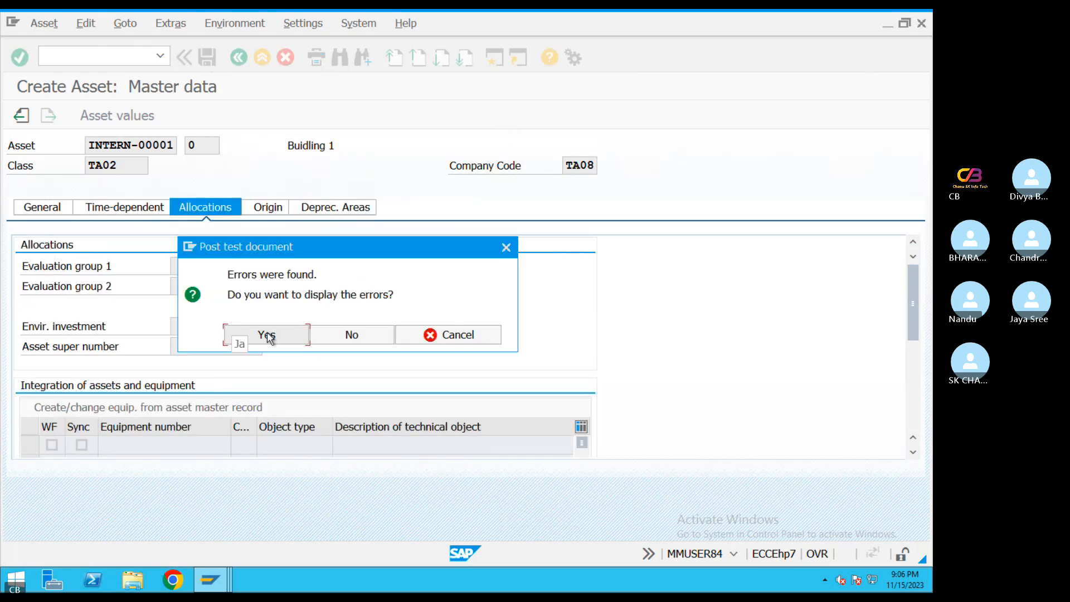
left_click(267, 334)
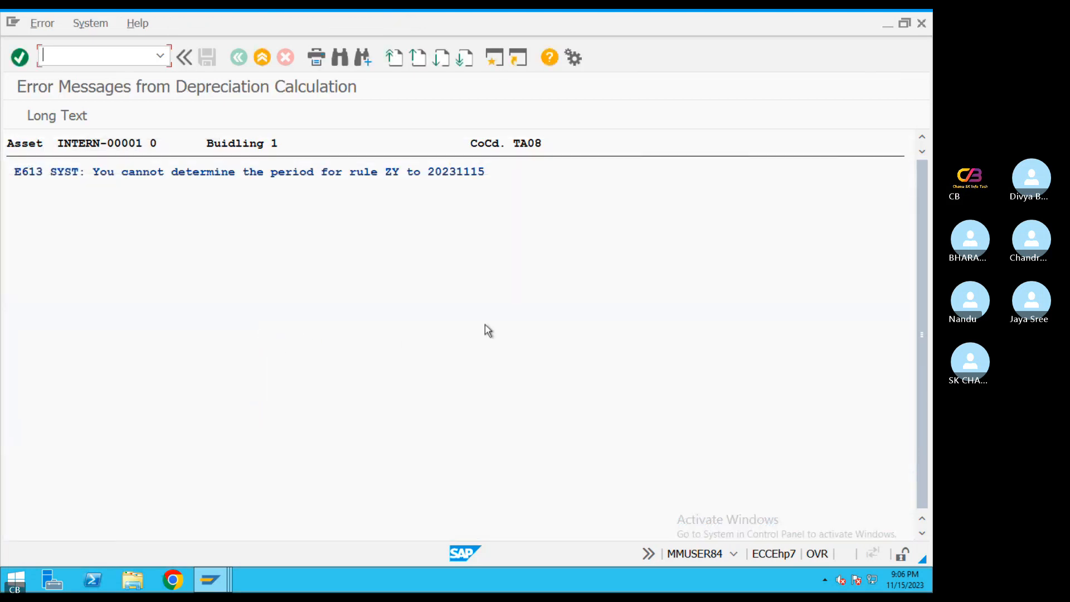
left_click(110, 176)
left_click(325, 174)
left_click(390, 174)
Read the error's long text and open the Define Calender Assignments activity it refers to
left_click(55, 117)
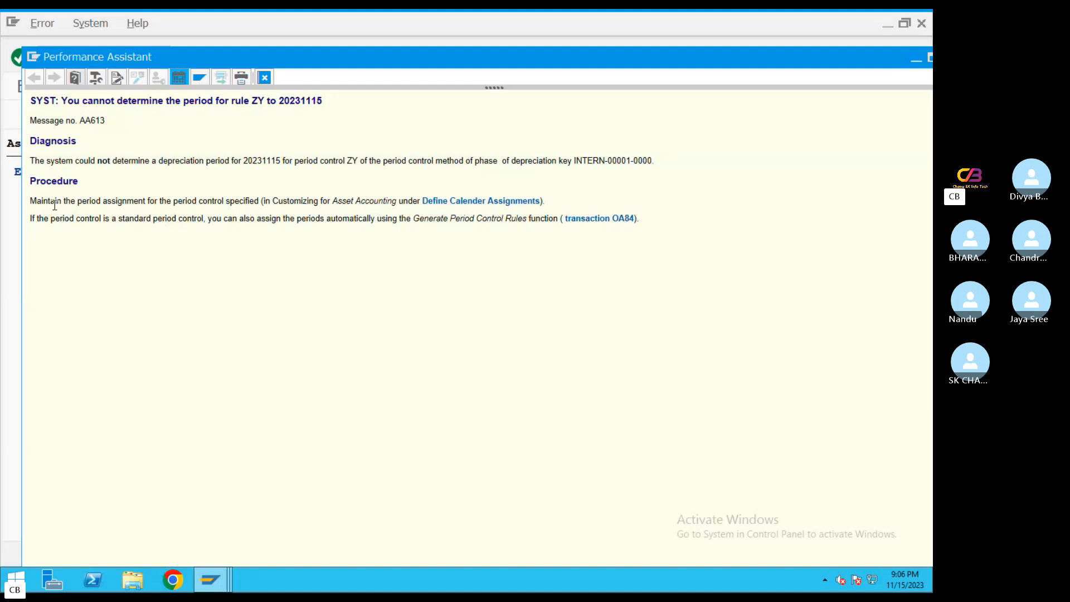
left_click_drag(55, 202, 563, 206)
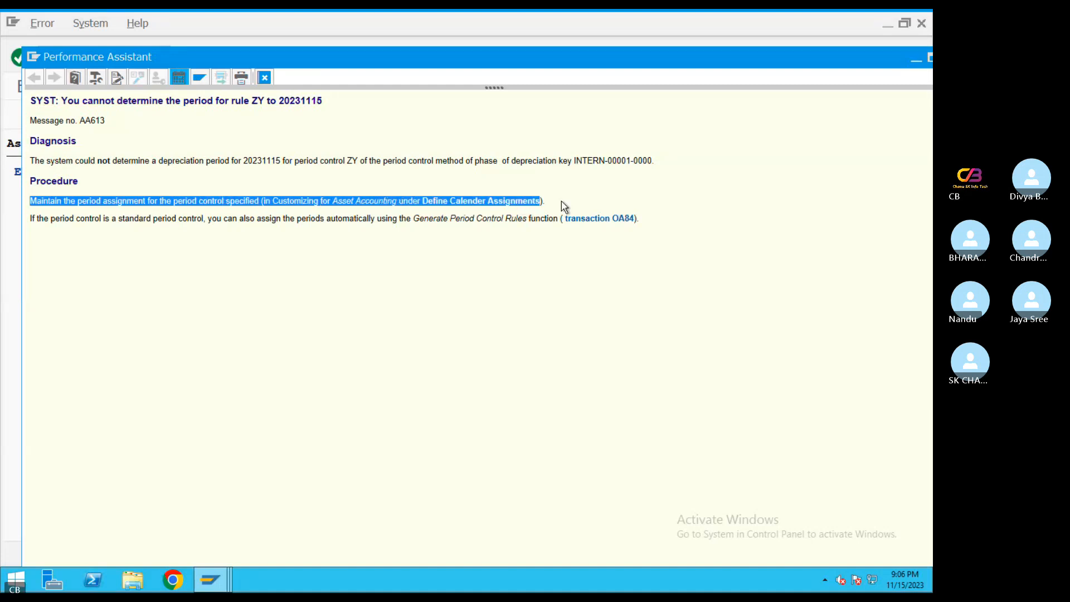
left_click(646, 189)
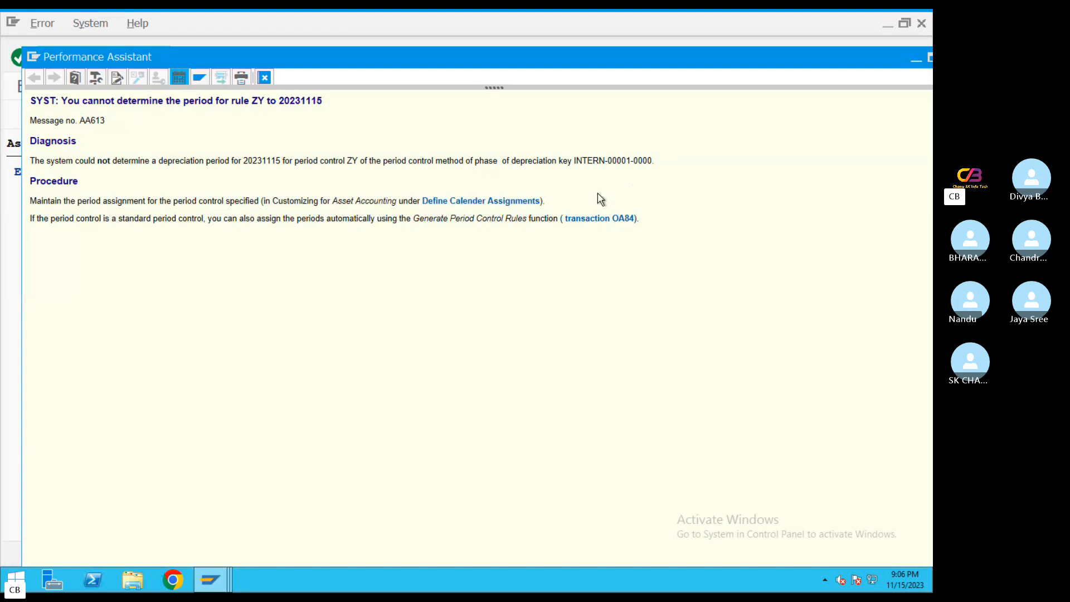
left_click(492, 205)
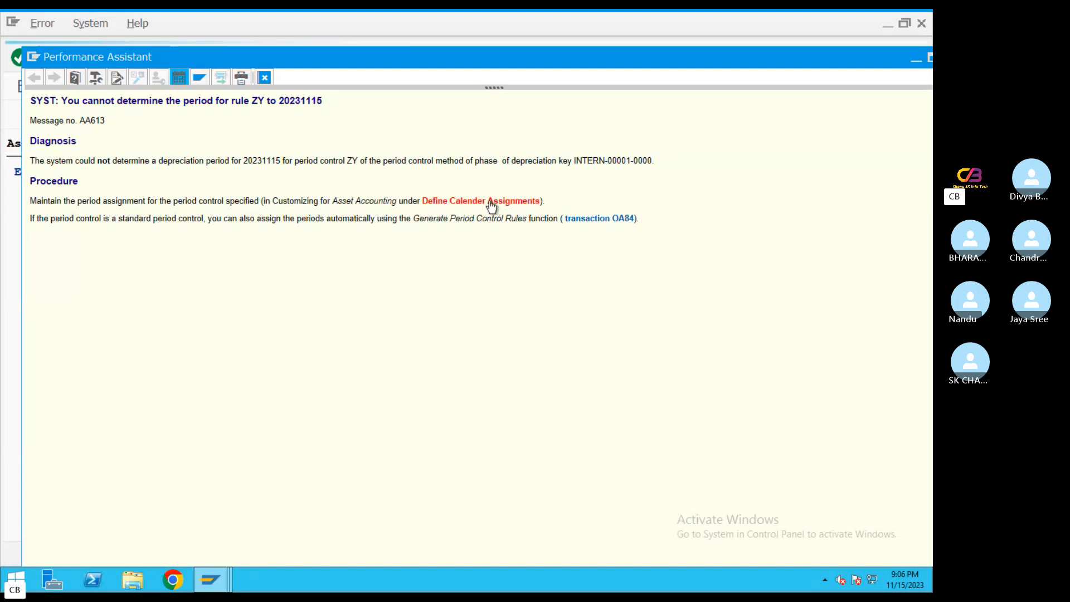
left_click(94, 353)
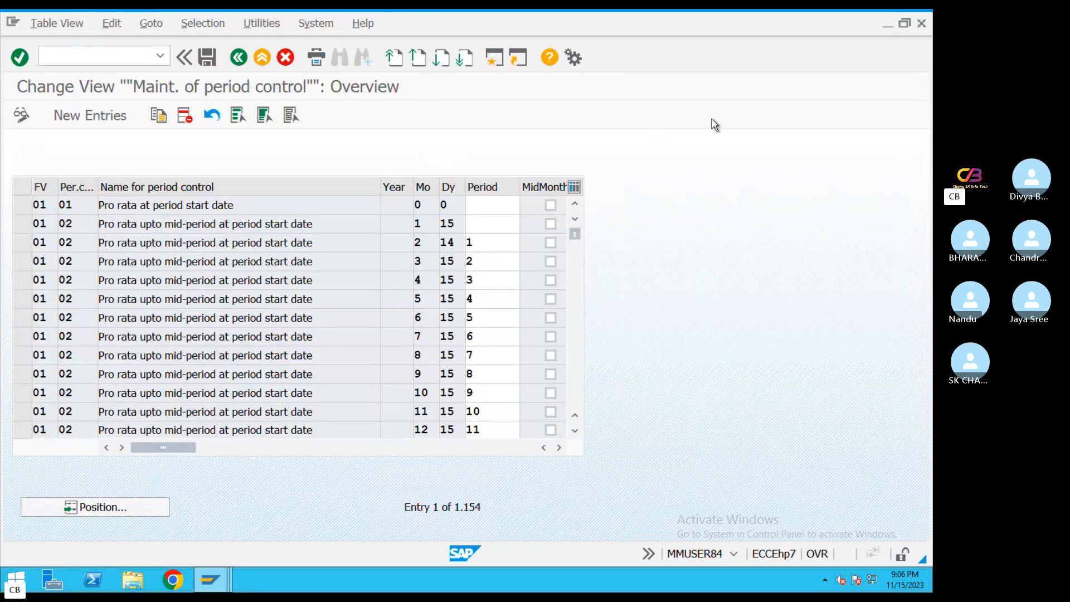
Run OBY6 from the SAP Easy Access session and check the fiscal year variant in company code TA08's global data
type("OBy")
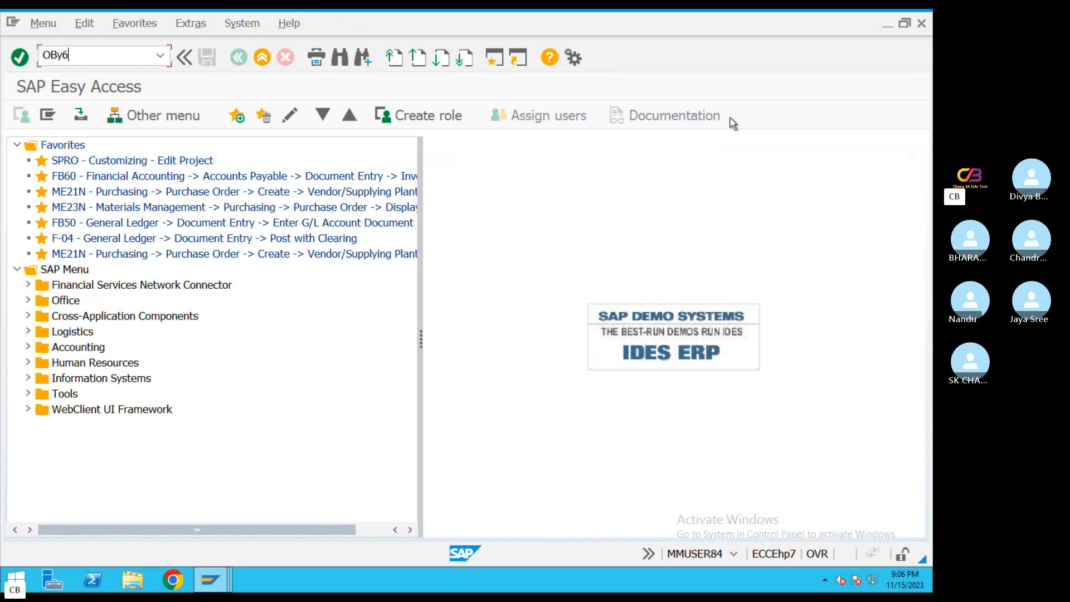
type("6")
key("Return")
left_click(314, 528)
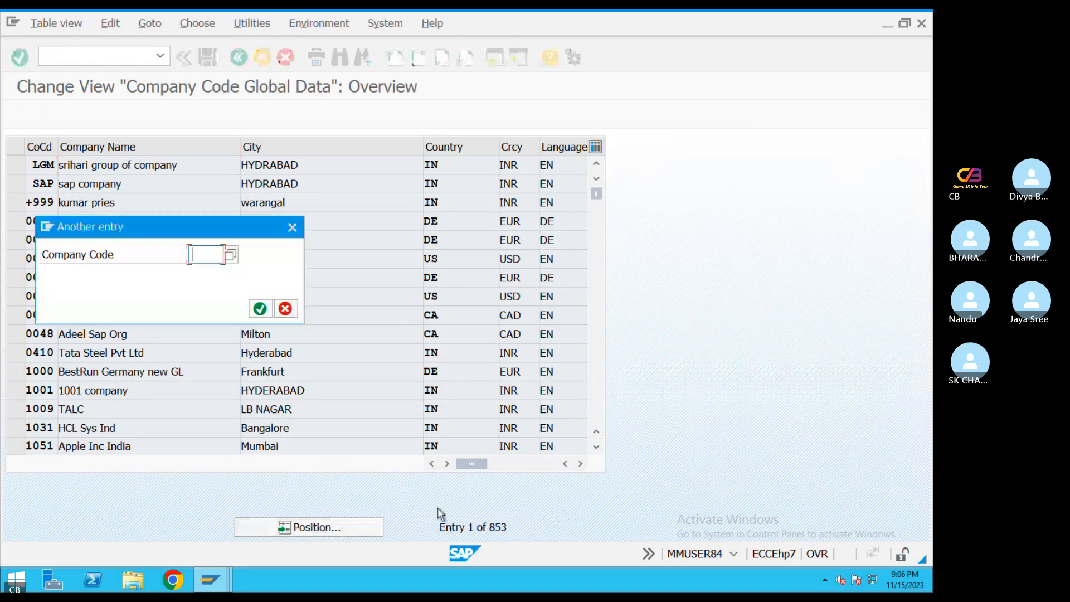
type("TA08")
key("Return")
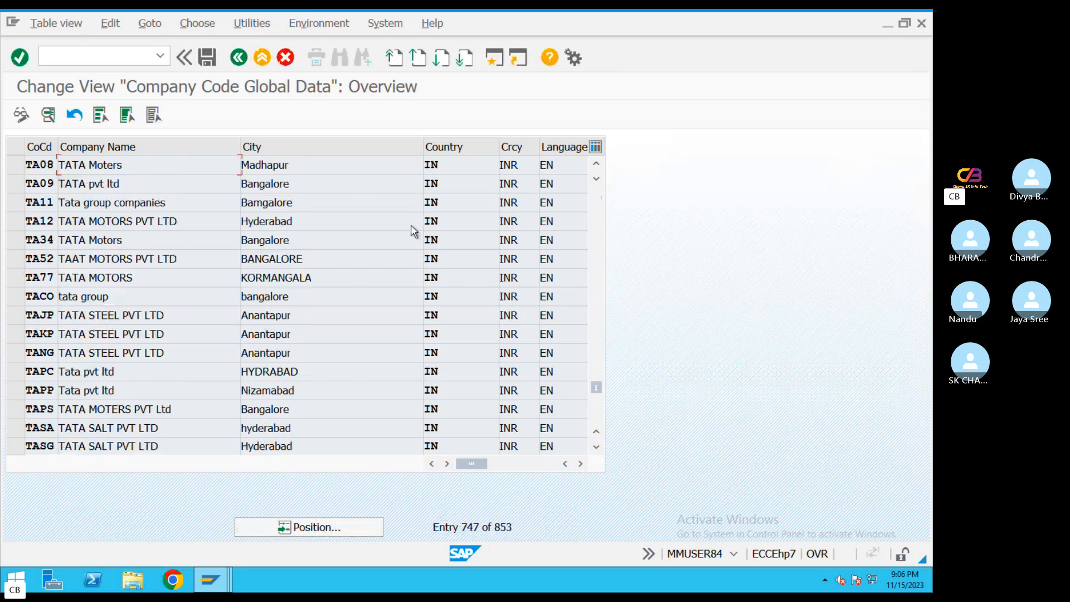
double_click(179, 167)
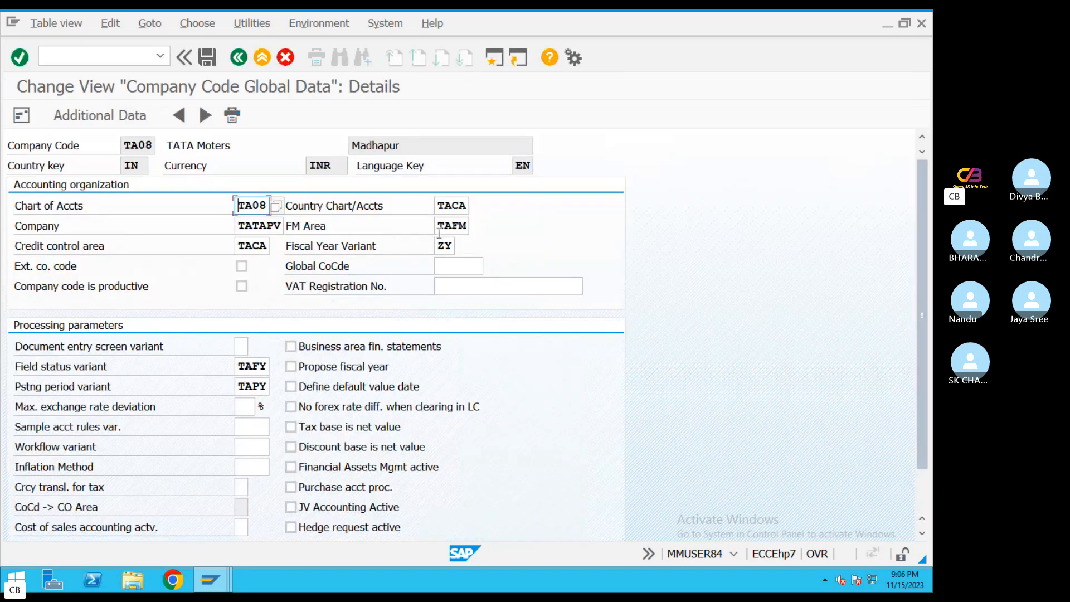
left_click(449, 246)
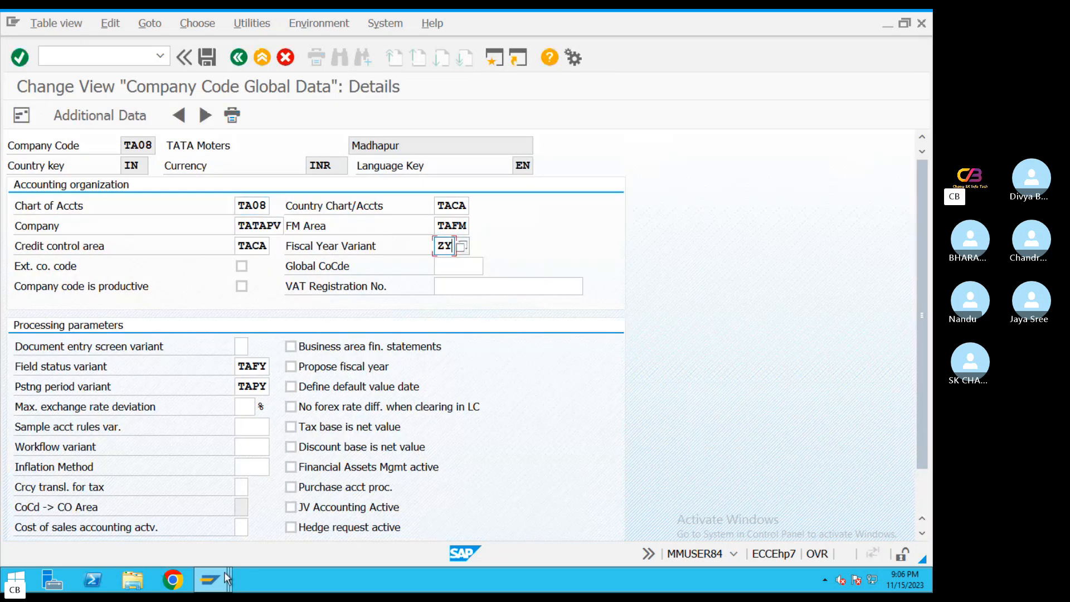
Return to the period control maintenance session, look up fiscal year variant ZY, and leave the view after checking the entry
mouse_move(219, 573)
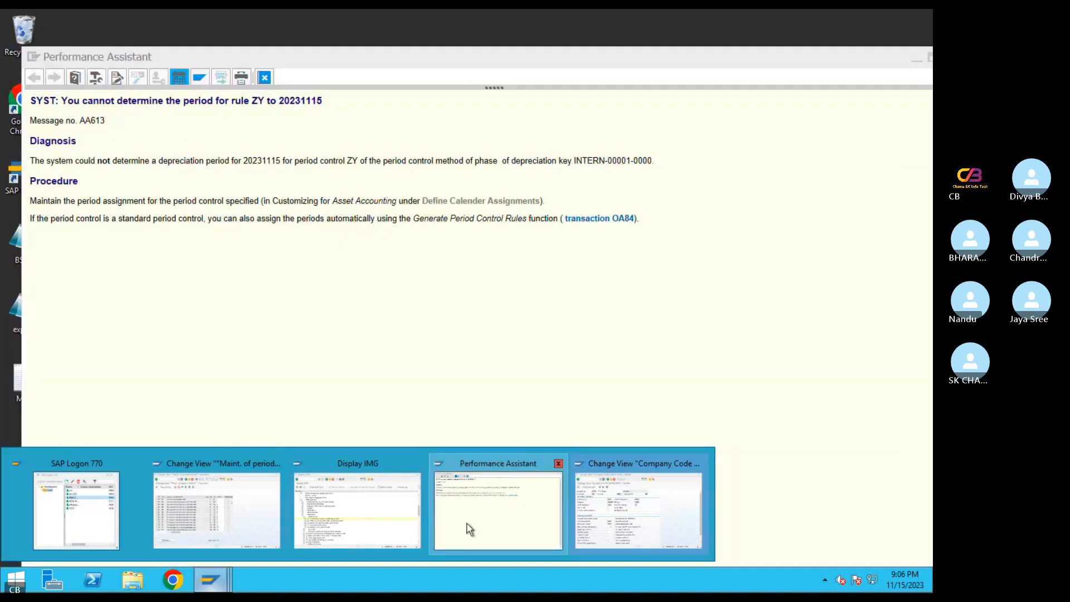
left_click(357, 518)
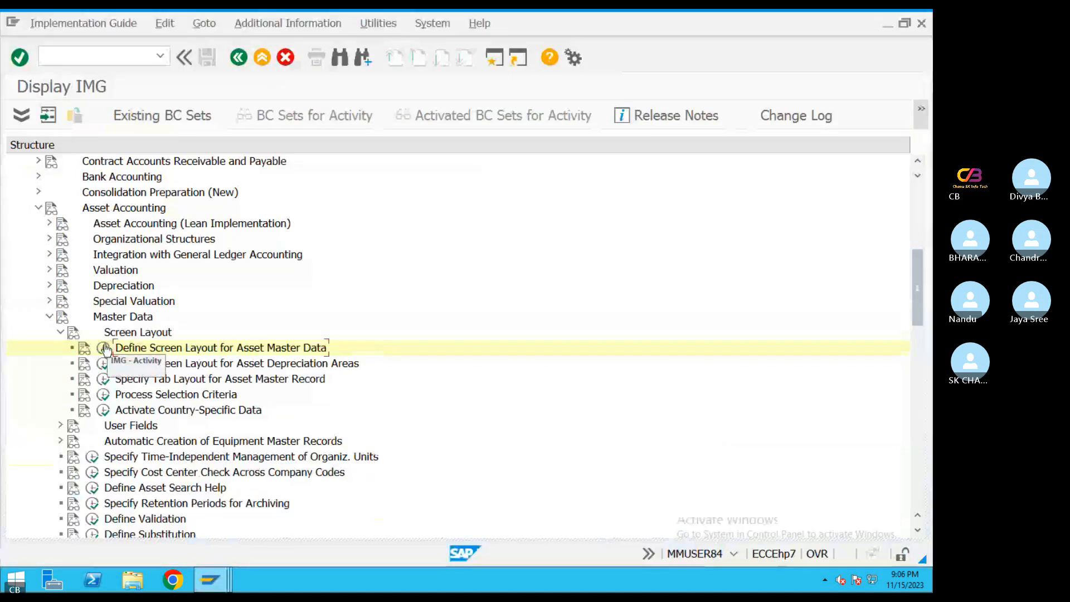
left_click(210, 580)
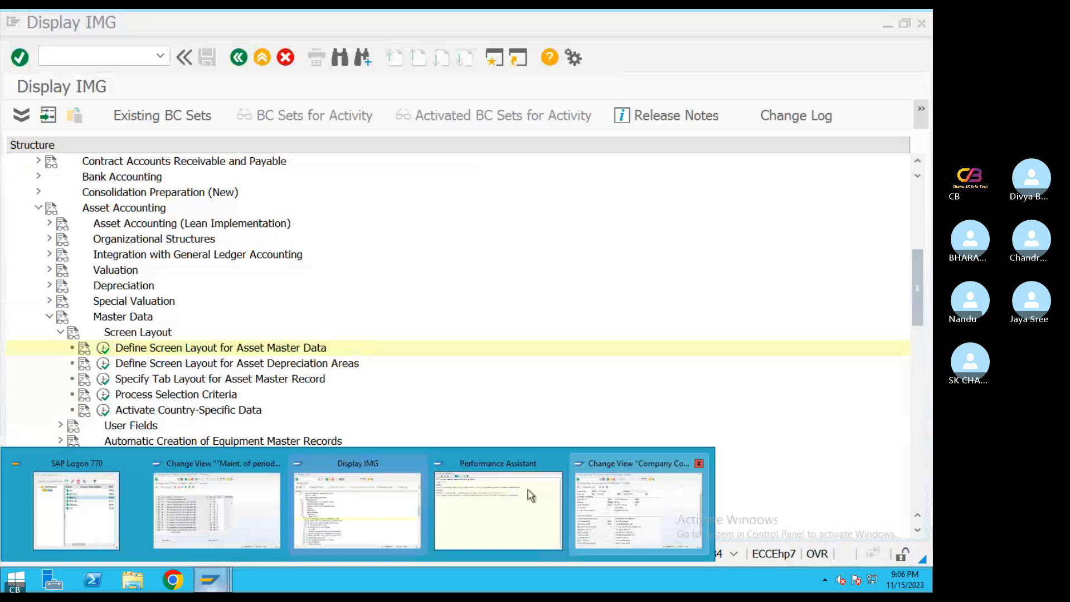
left_click(232, 499)
left_click(94, 507)
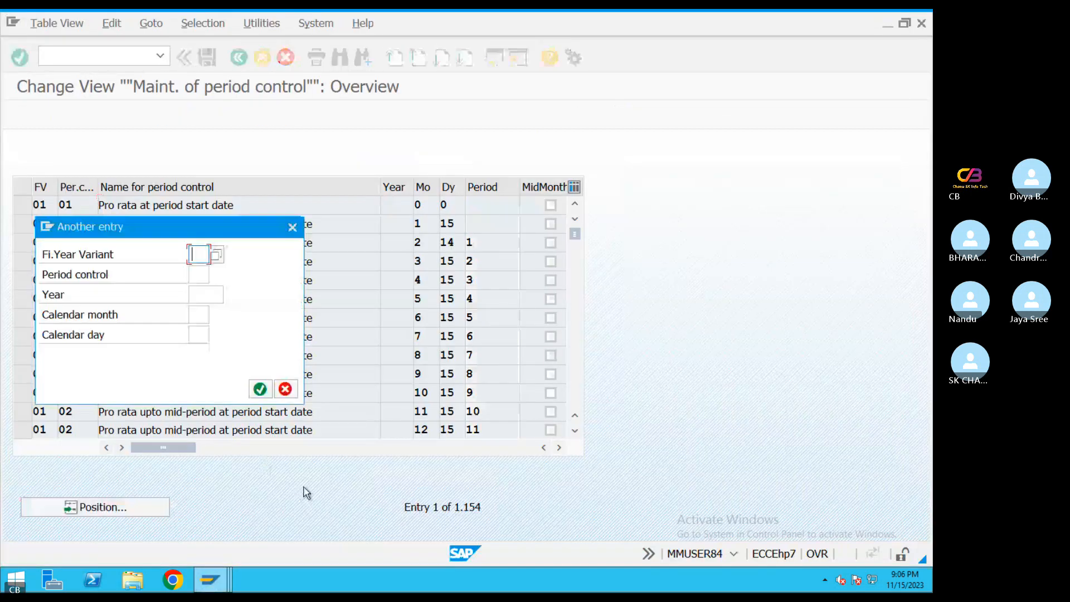
type("ZV")
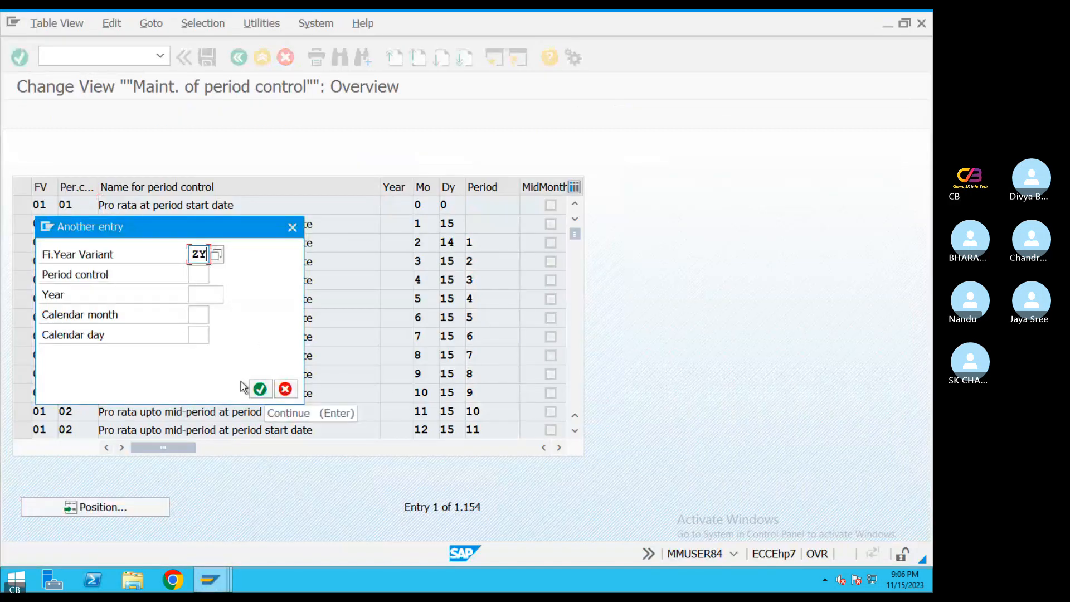
left_click(261, 389)
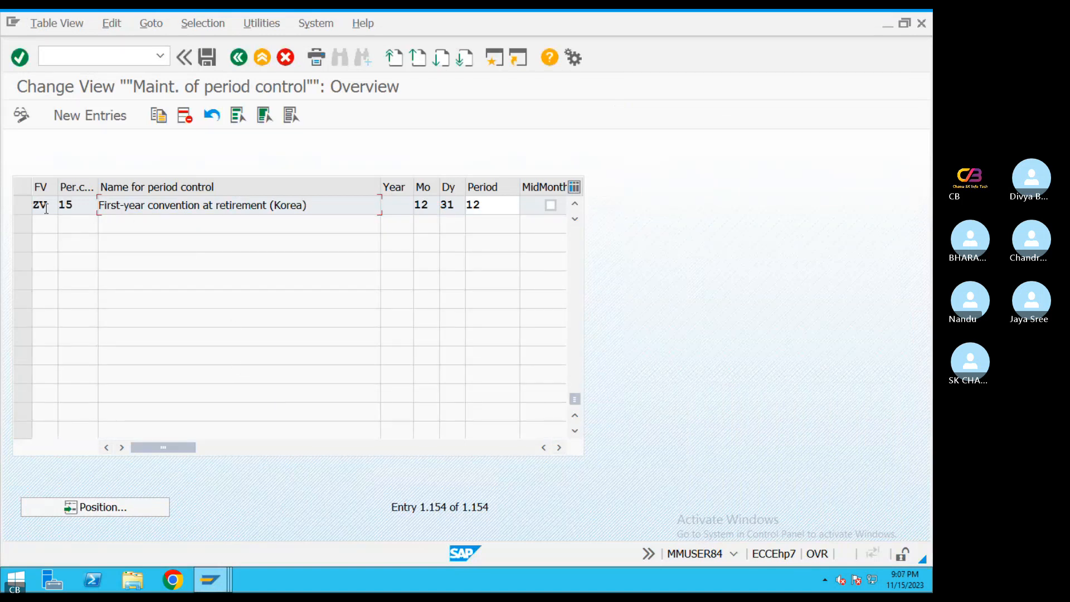
double_click(498, 207)
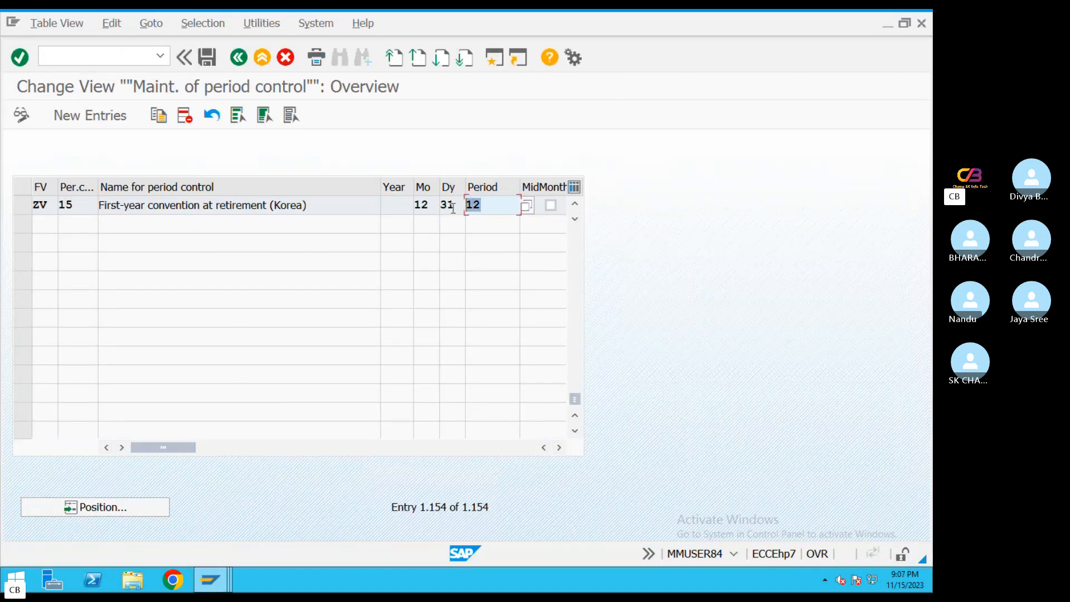
left_click(387, 204)
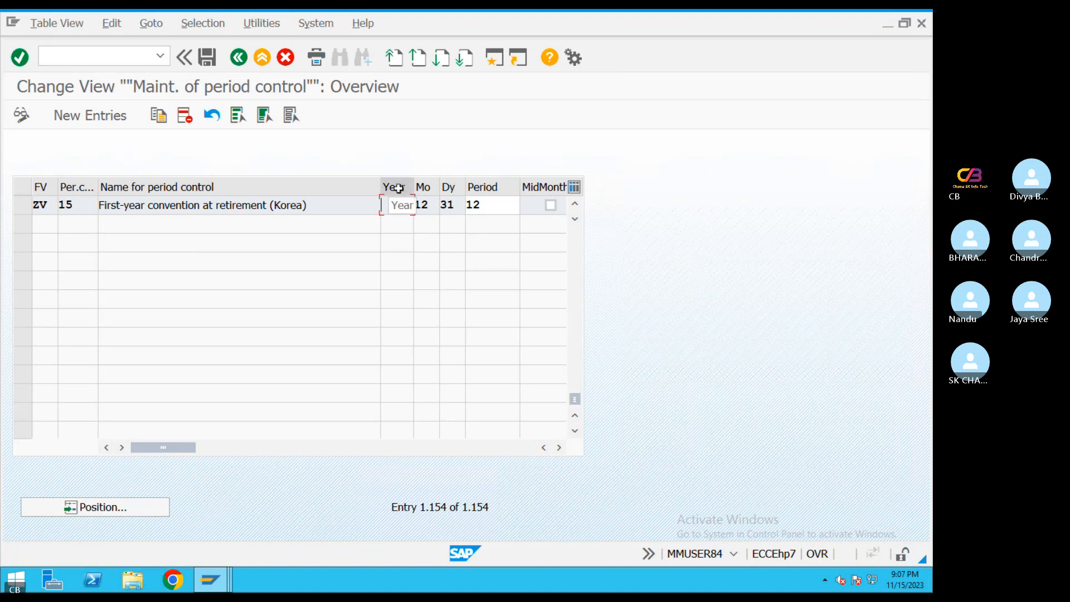
left_click(239, 58)
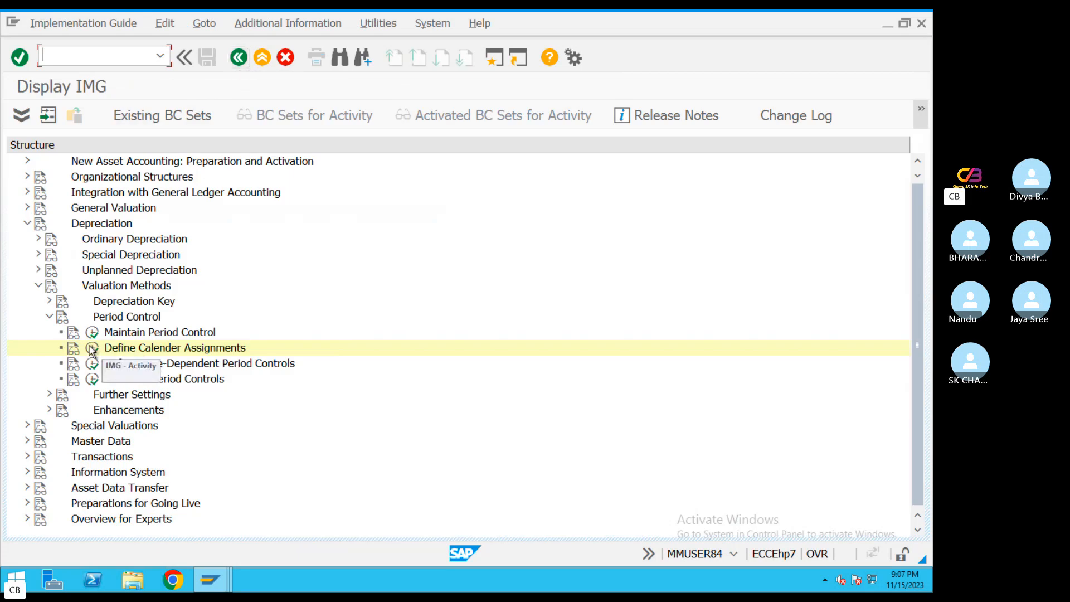
Reopen Define Calender Assignments, browse the period control entries, and position the list by fiscal year variant again
left_click(98, 343)
scroll(378, 316, "down", 3)
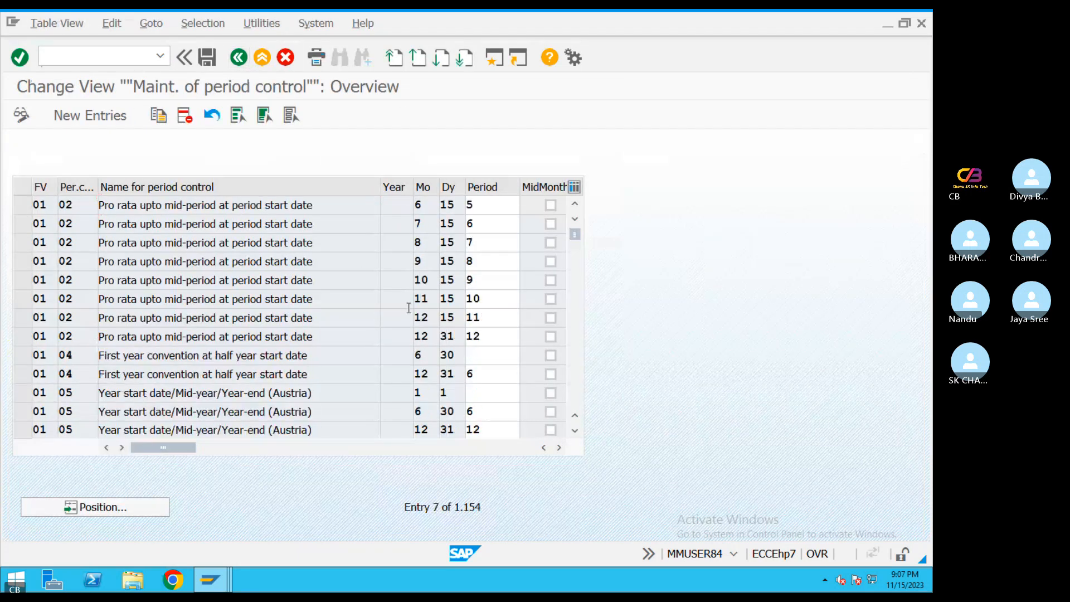
scroll(410, 315, "up", 3)
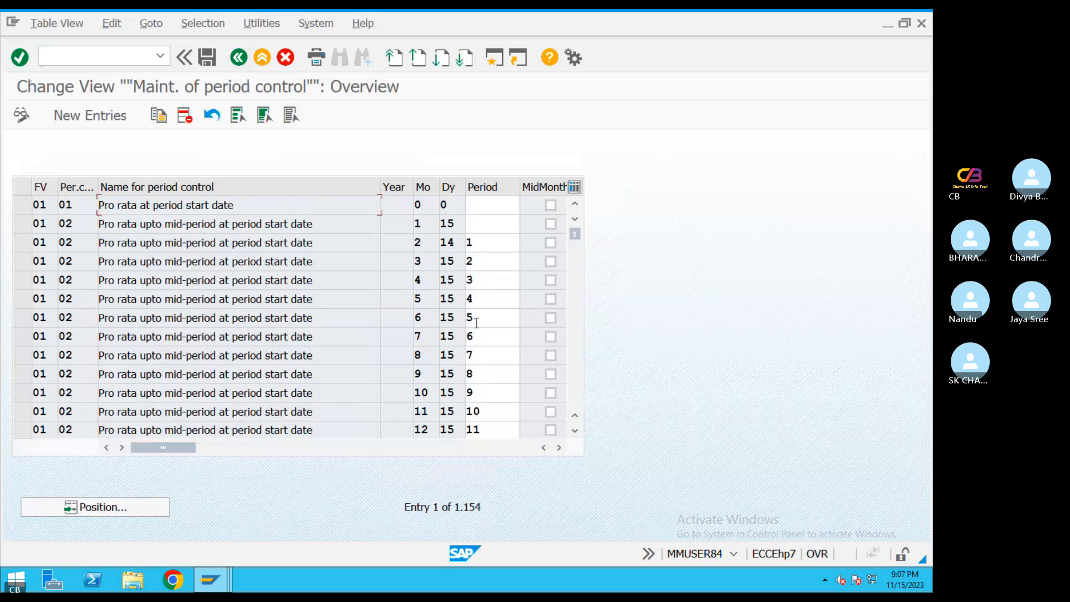
left_click(133, 505)
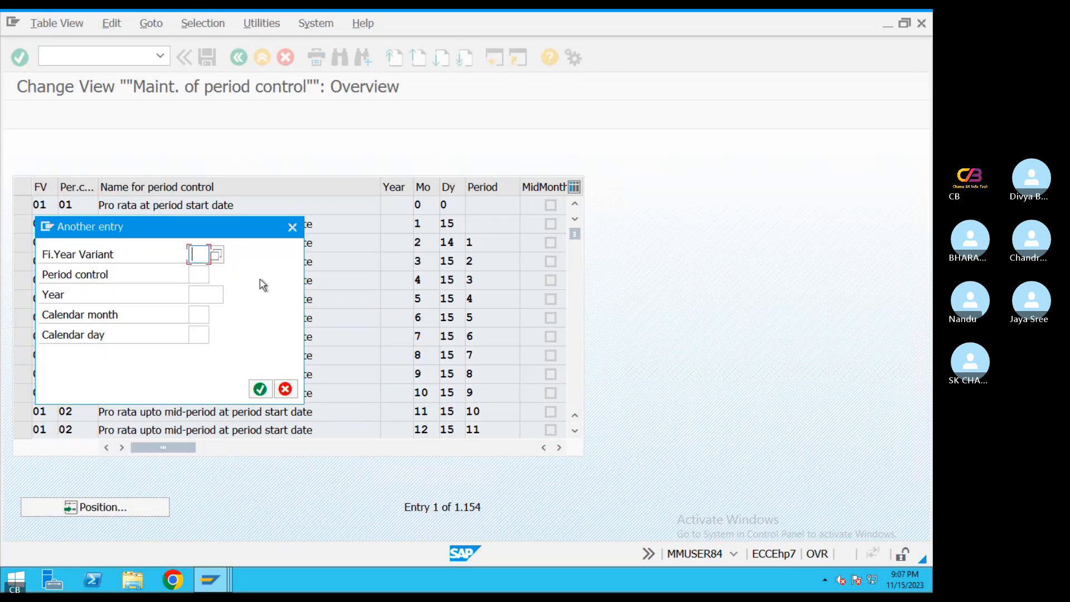
left_click(200, 255)
left_click(202, 300)
left_click(259, 388)
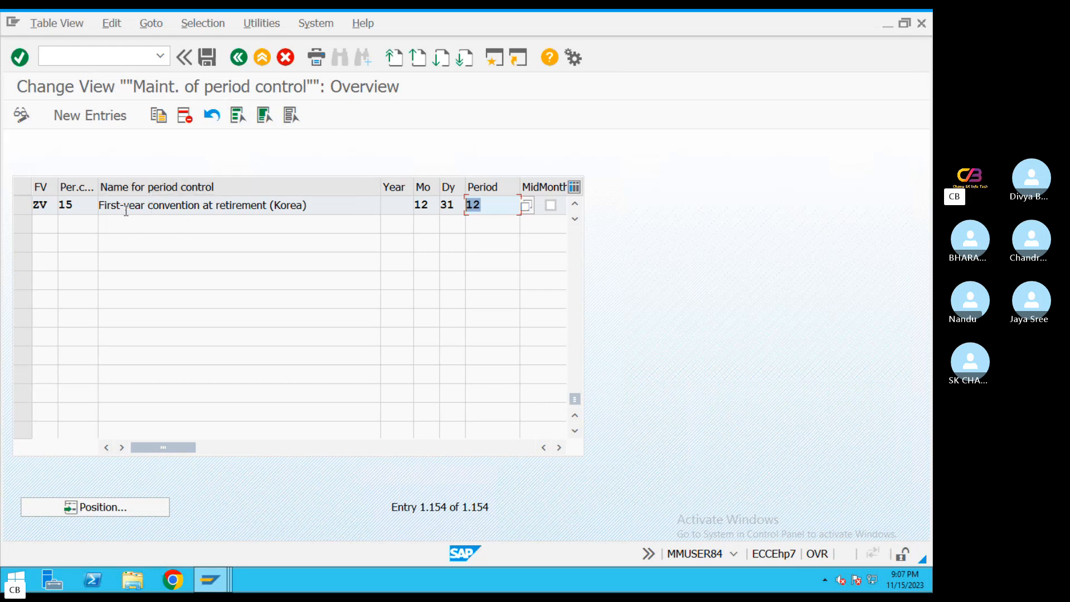
Check the last entry's fiscal year variant and period control, and go back to the error's long text
left_click_drag(124, 206, 70, 206)
left_click(310, 205)
double_click(53, 207)
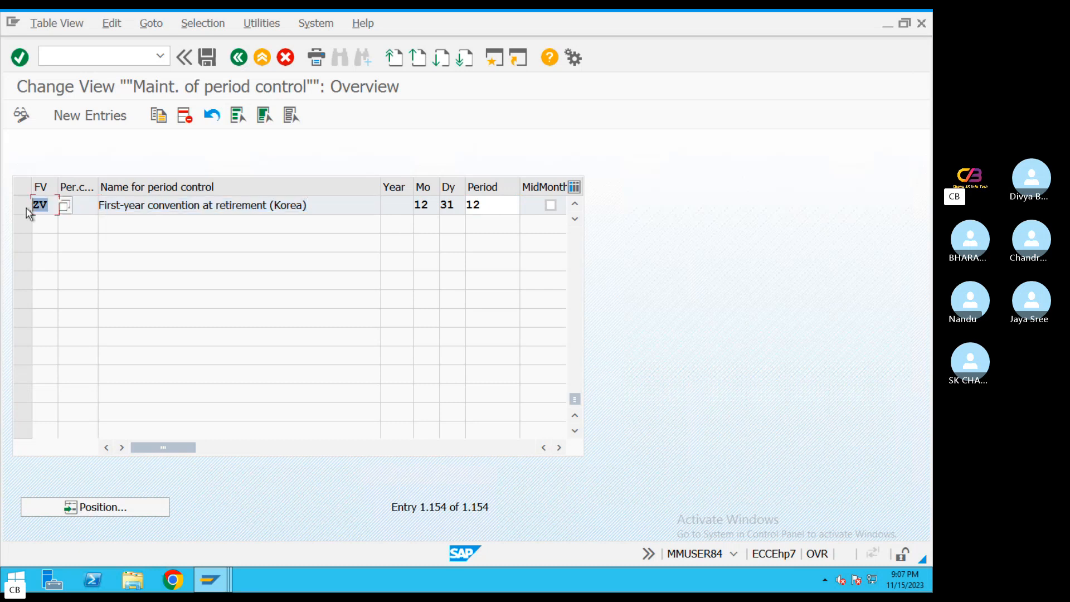
left_click(87, 200)
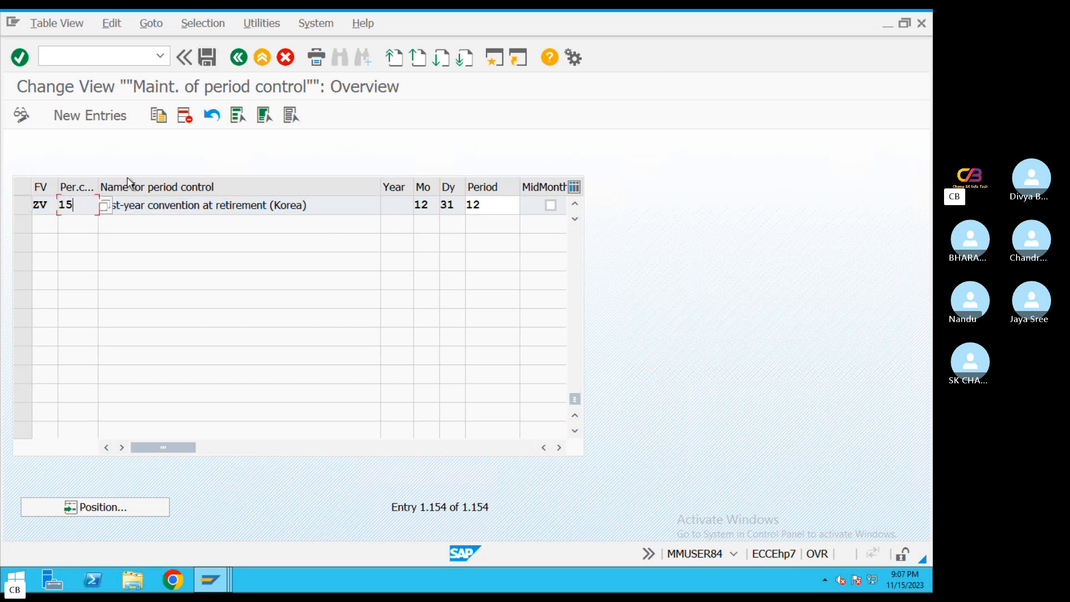
left_click(241, 57)
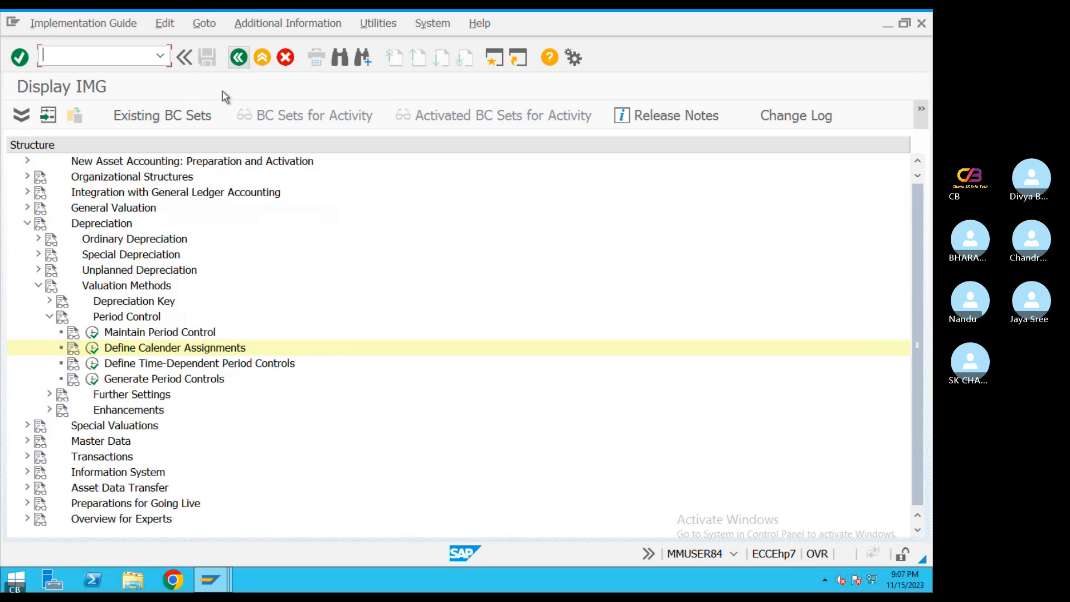
left_click(240, 57)
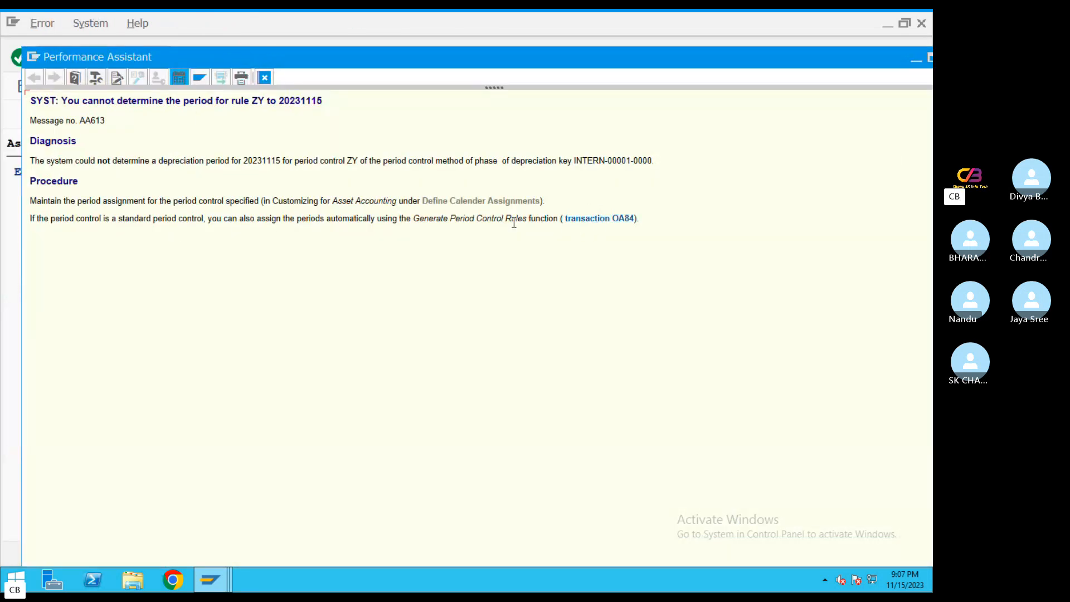
Generate period control rules for fiscal year variant ZY from calendar year 2023 without test run, using request EH7K905534, and return to the error text
left_click(619, 220)
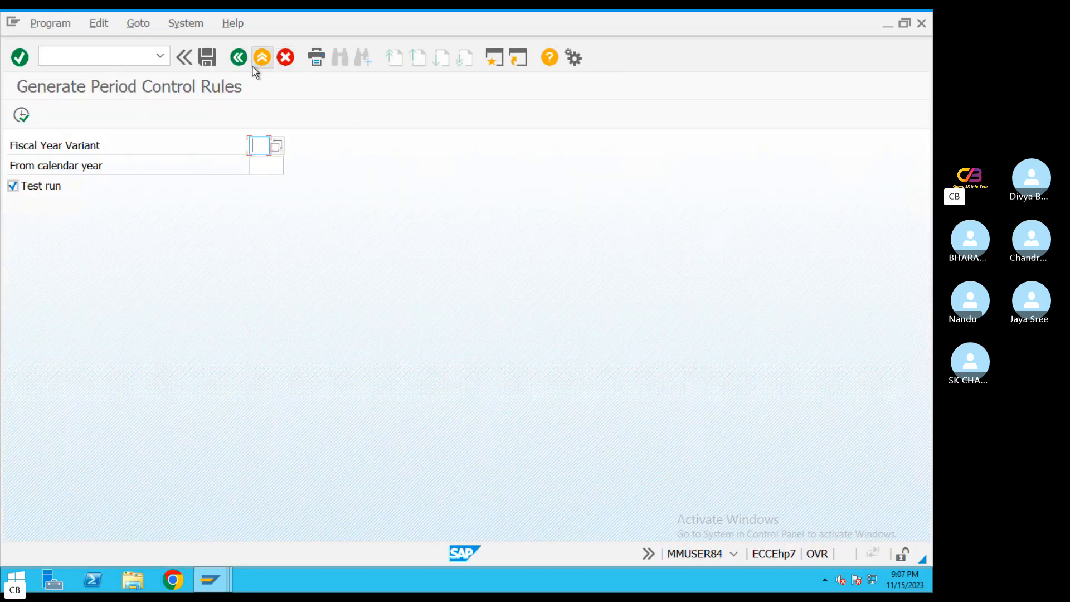
type("ZY")
left_click(260, 161)
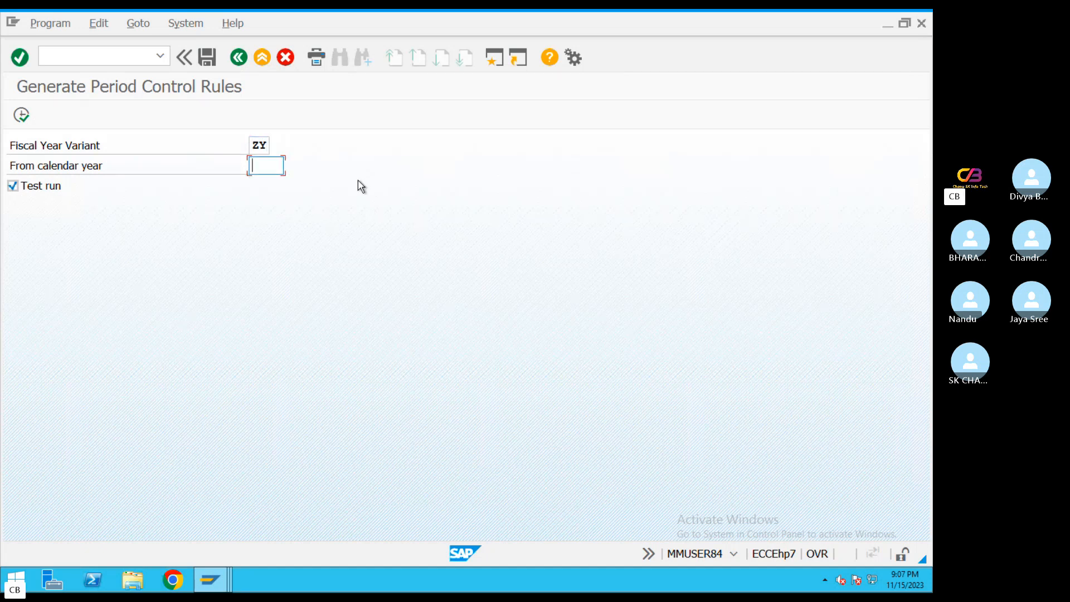
type("2023")
left_click(17, 188)
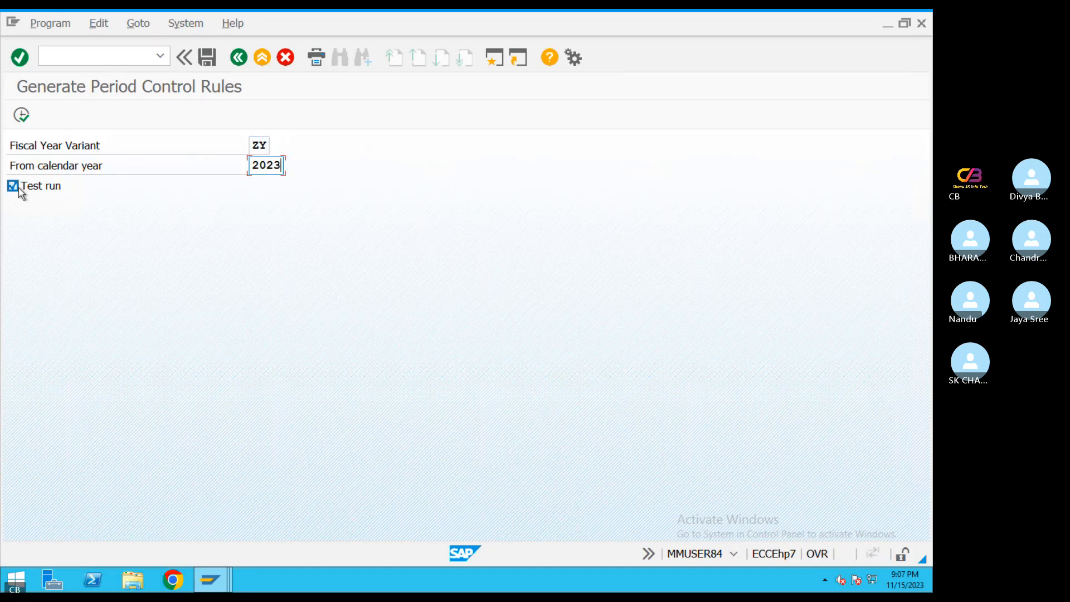
key("F8")
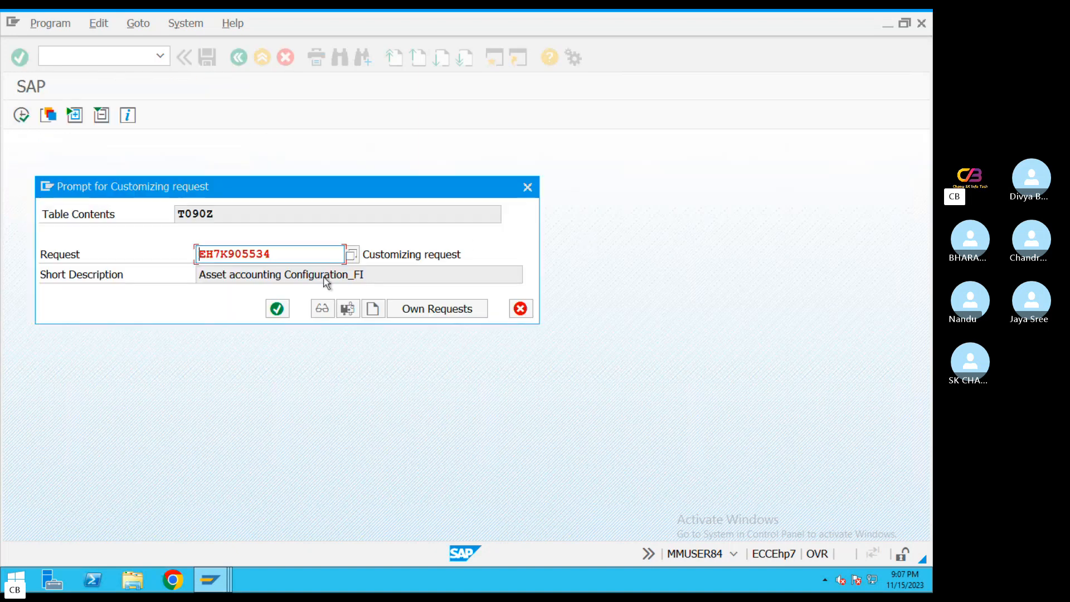
left_click(277, 307)
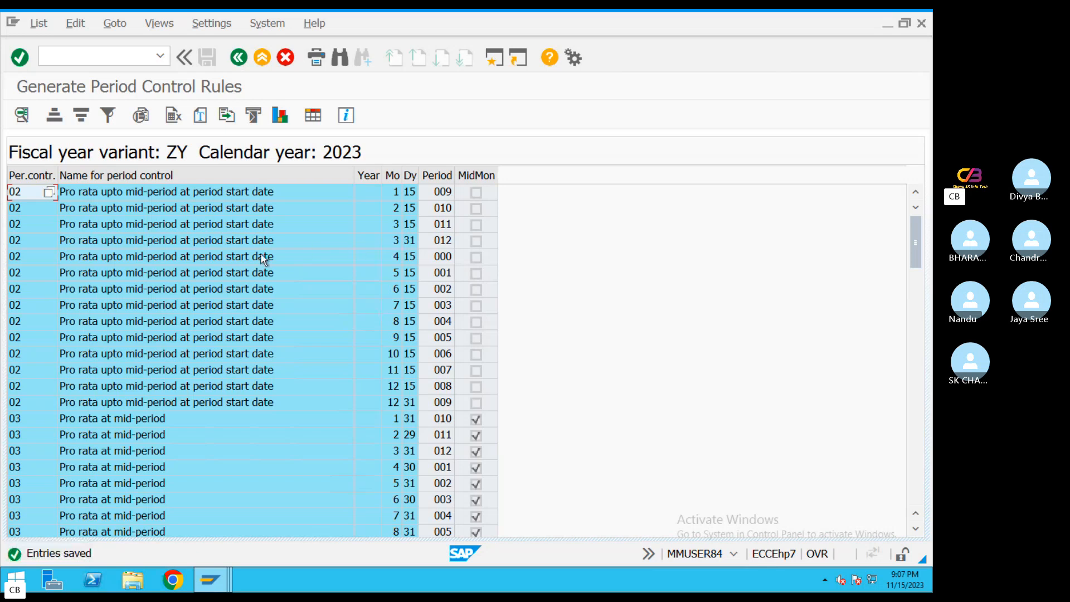
scroll(109, 304, "down", 6)
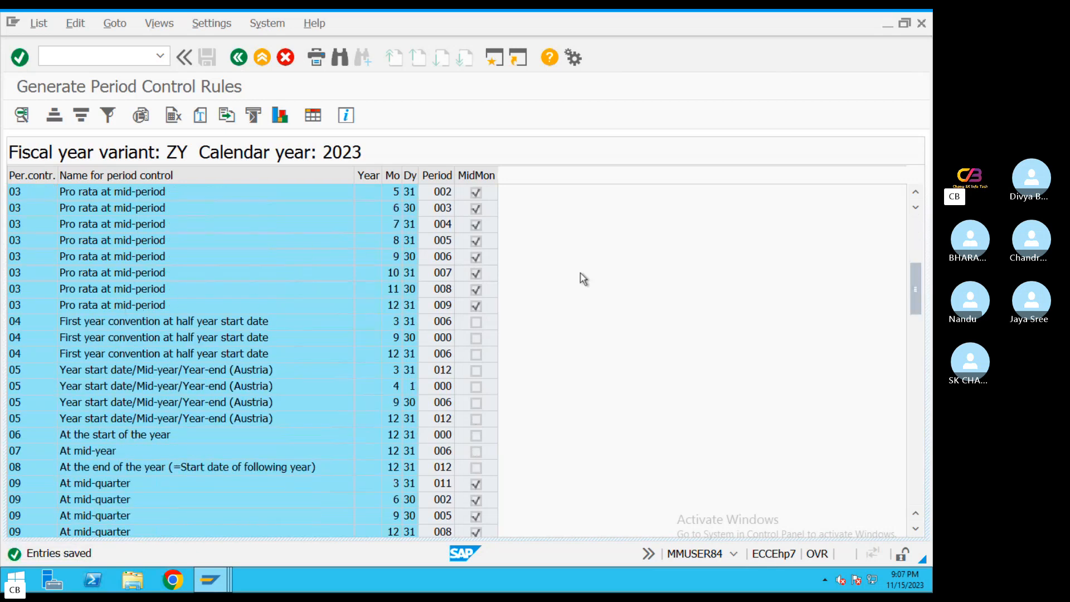
left_click(239, 58)
left_click(240, 58)
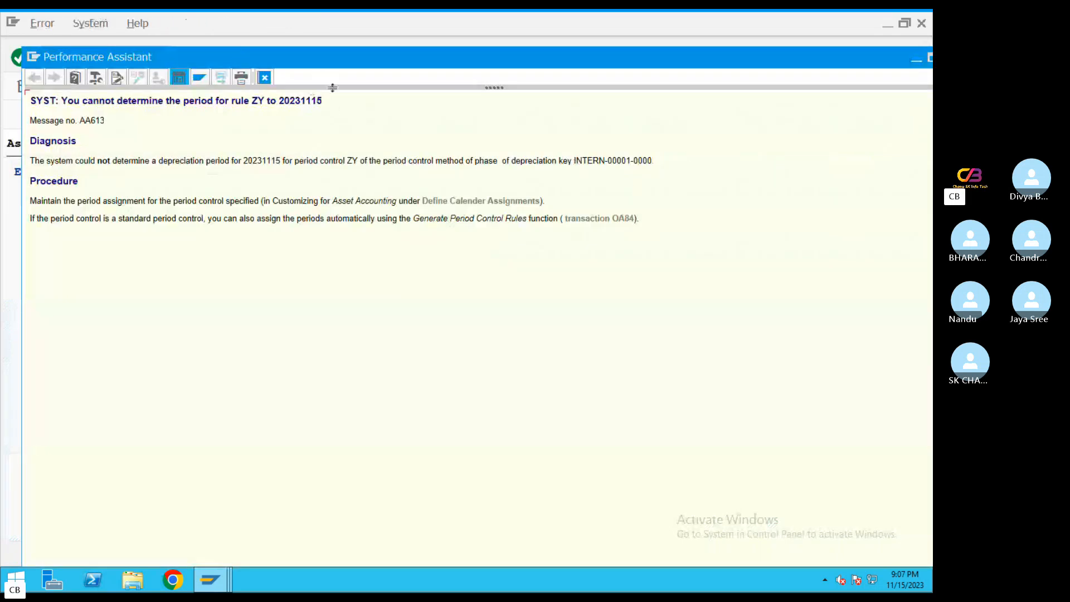
Close the error text, retry saving the building asset, and leave the asset creation without keeping the draft
left_click(266, 78)
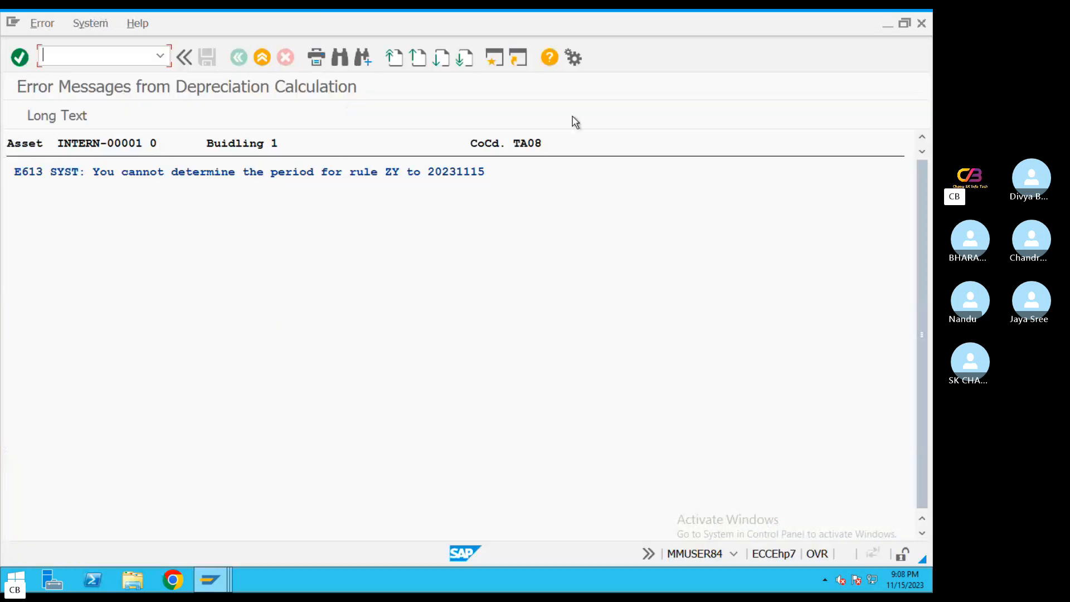
left_click(263, 58)
left_click(211, 59)
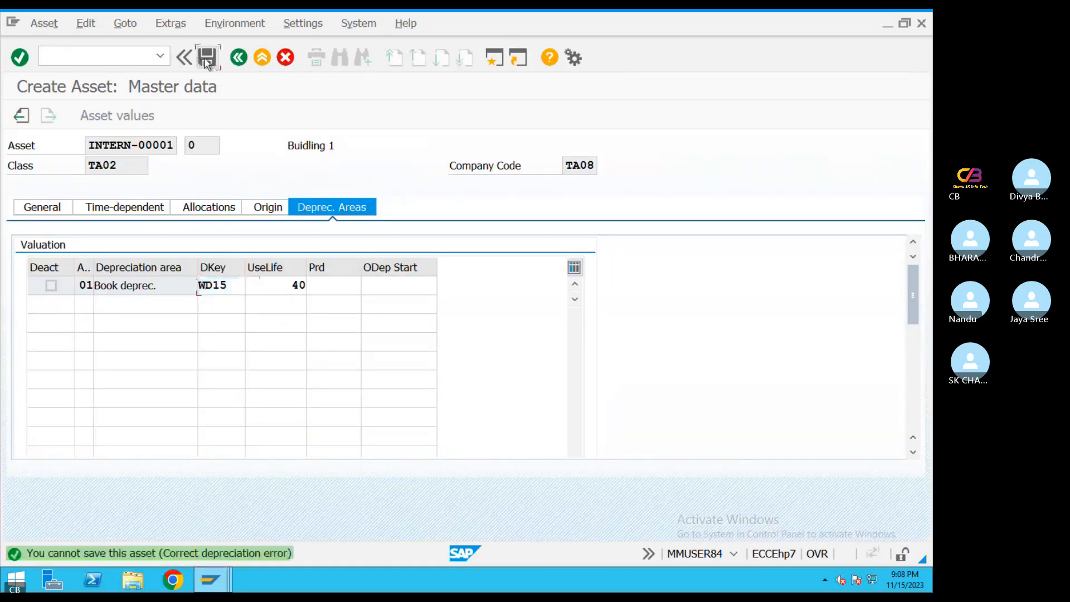
left_click(351, 334)
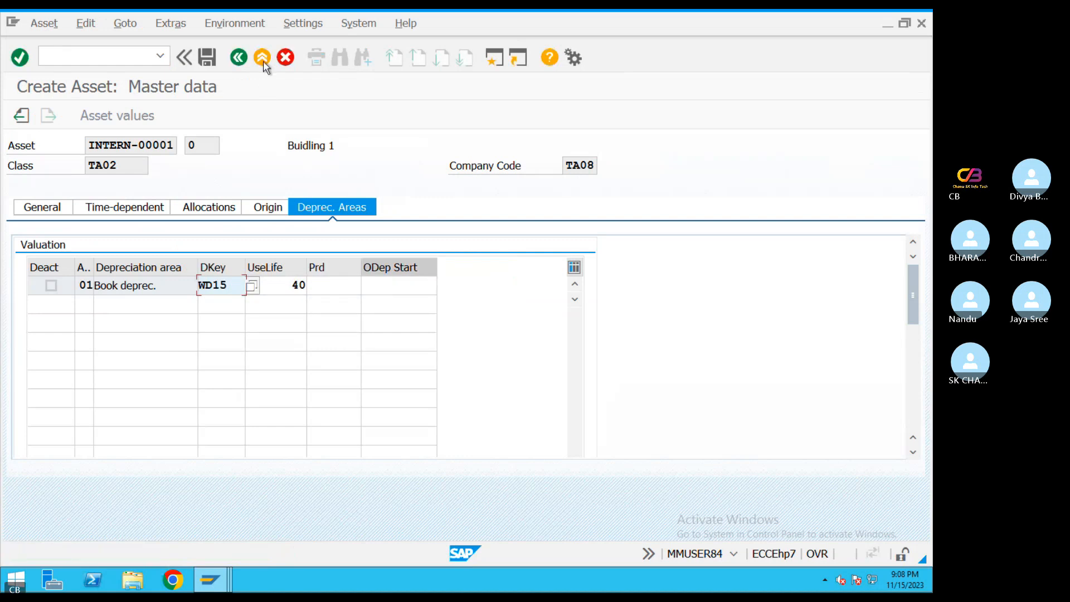
left_click(263, 58)
left_click(353, 335)
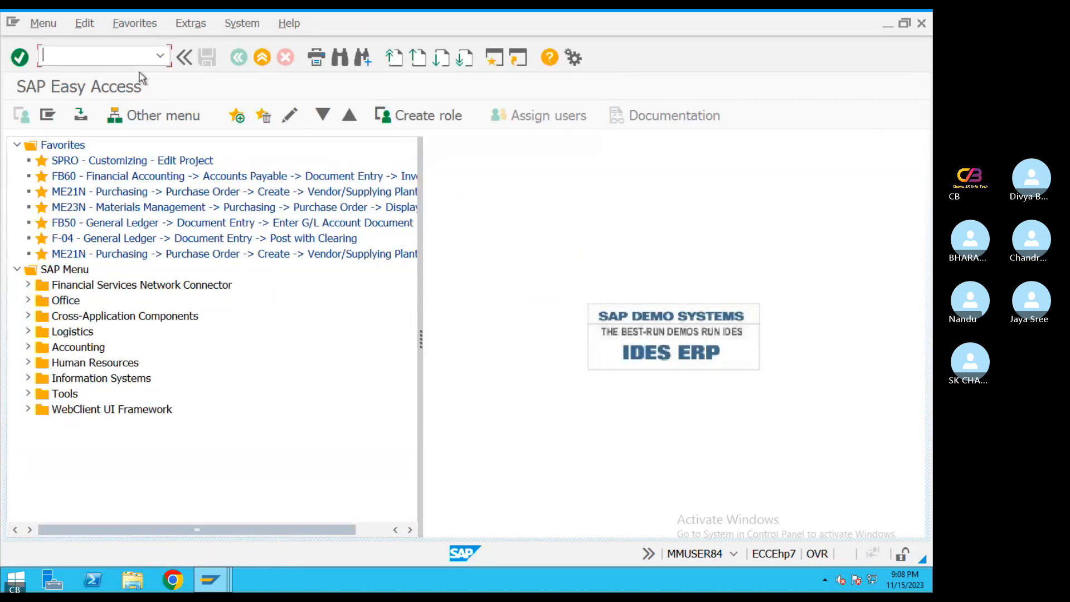
Run AS01 for asset class TA02 in company code TA08 and enter the description Buidling 1
type("AS0")
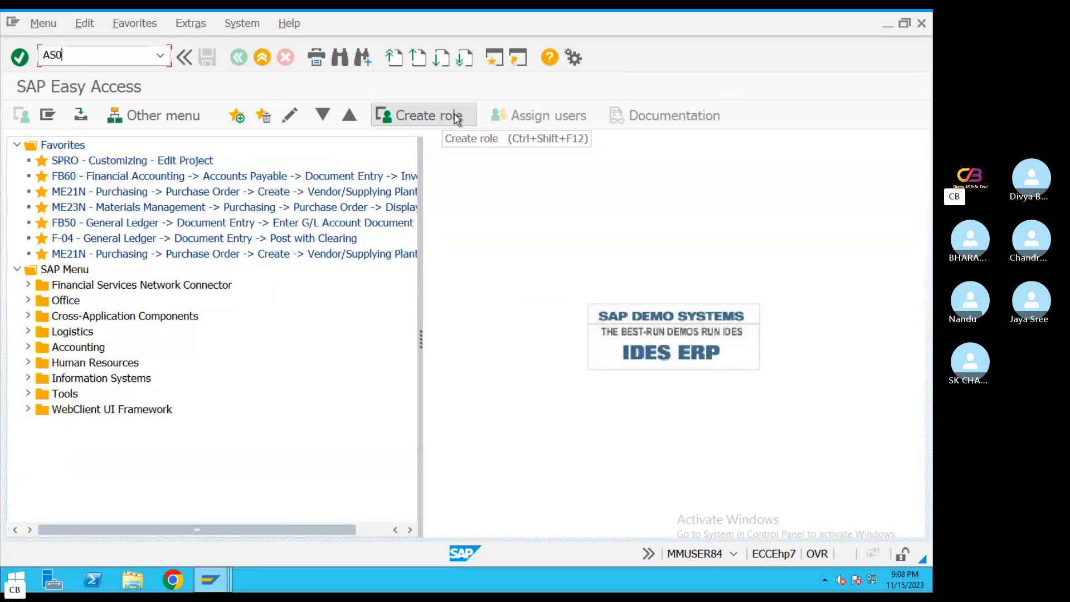
type("1")
key("Return")
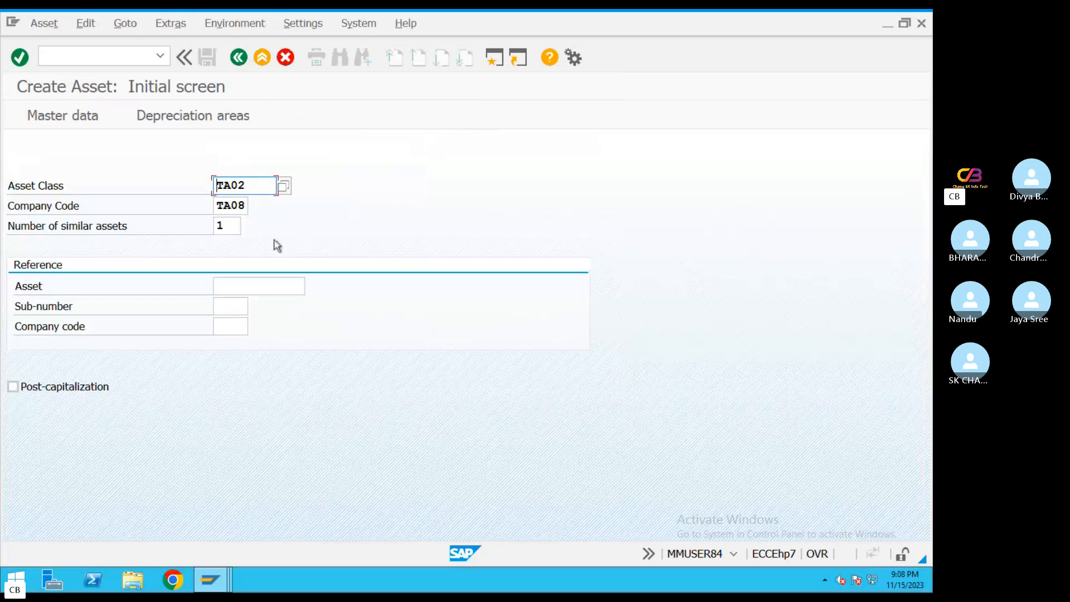
key("Return")
left_click(208, 269)
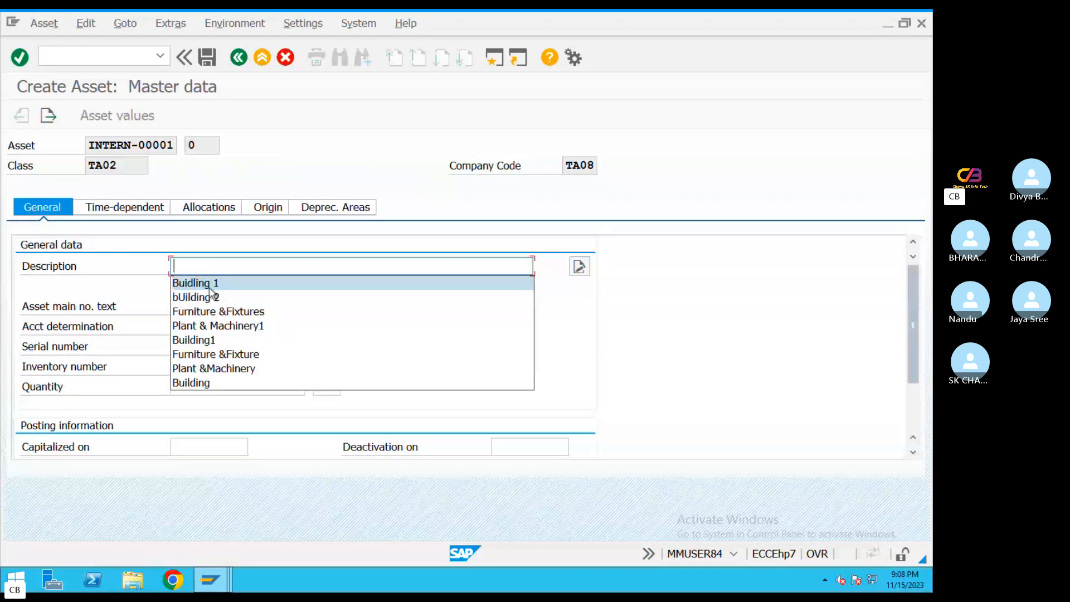
left_click(209, 287)
key("Return")
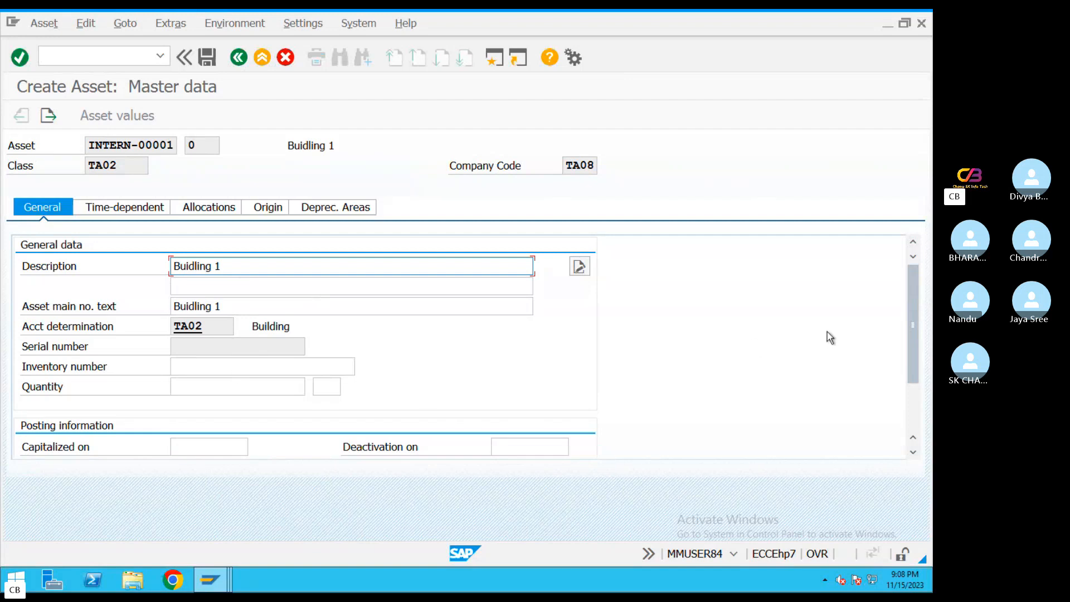
Check the building's depreciation area, set its business area to 2630, and save the asset
left_click(368, 211)
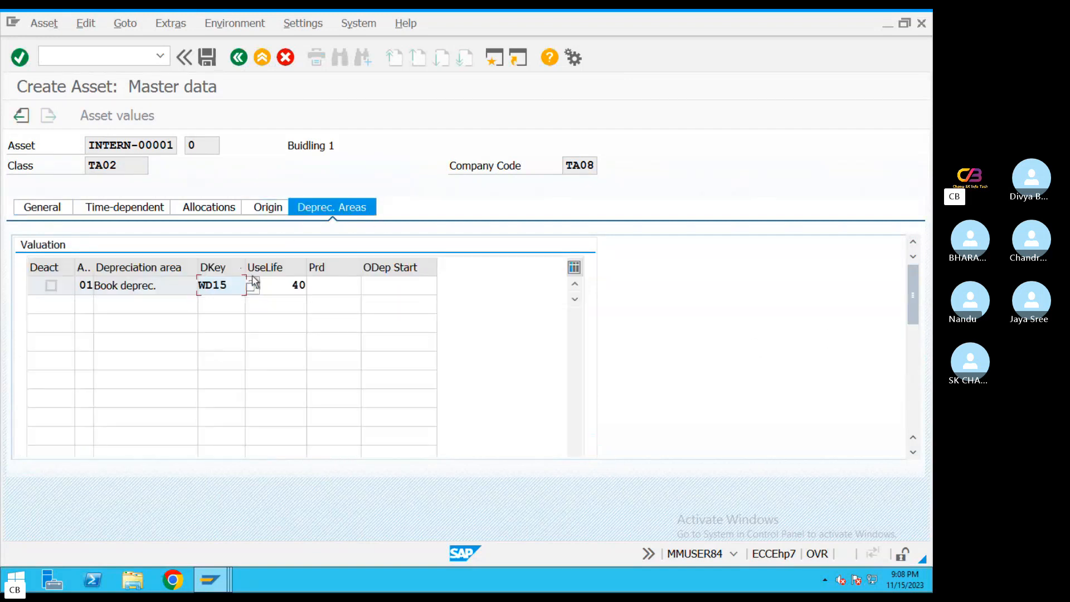
left_click(162, 214)
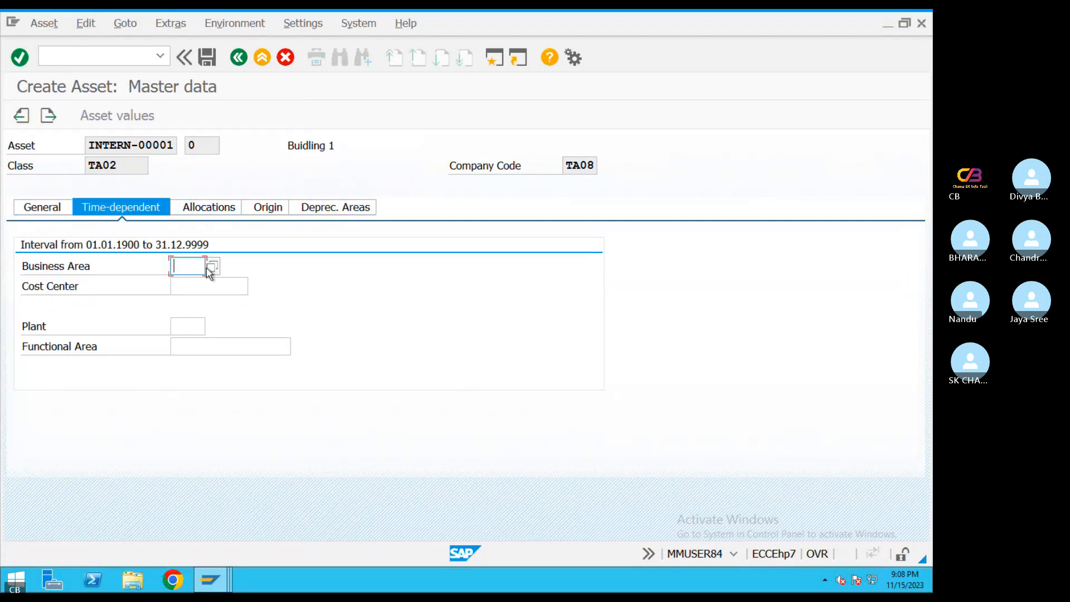
left_click(192, 267)
left_click(182, 295)
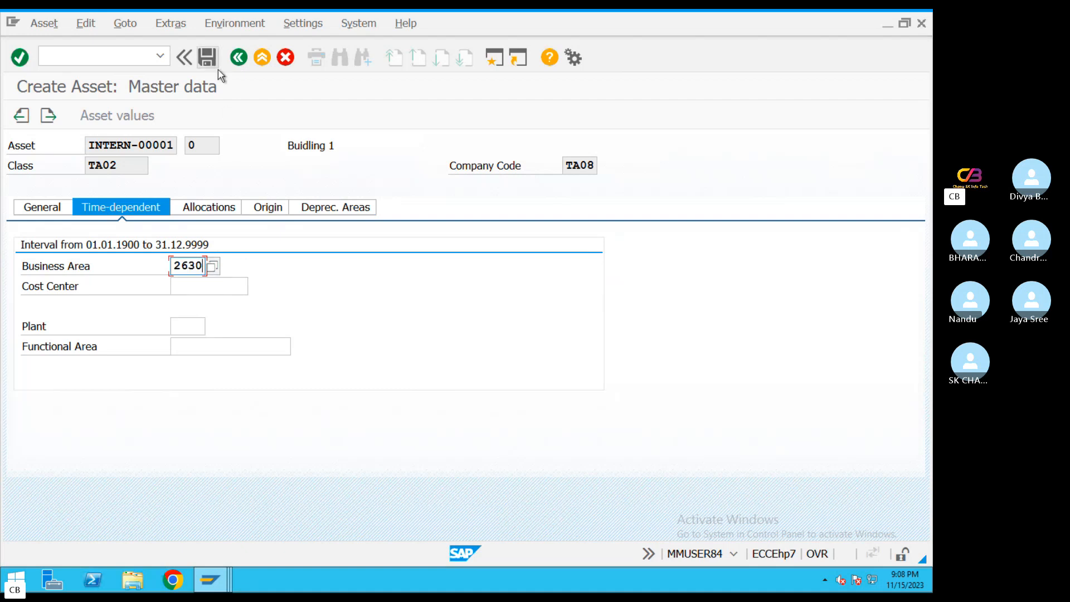
left_click(206, 57)
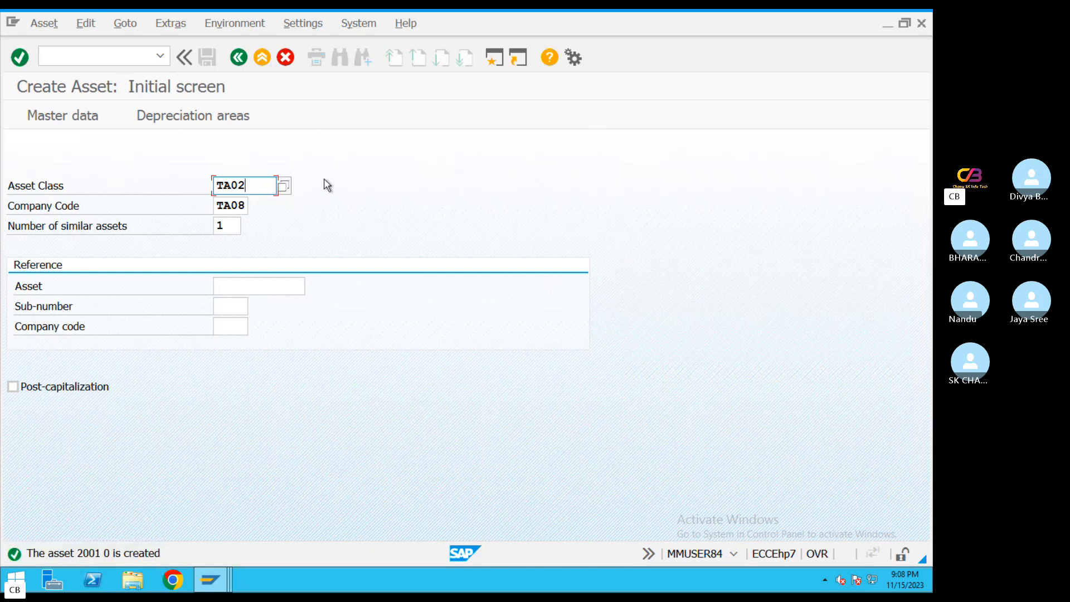
Start another asset in class TA03 for company code TA08 with the description Plant & Machinery1
key("BackSpace")
type("3")
key("Return")
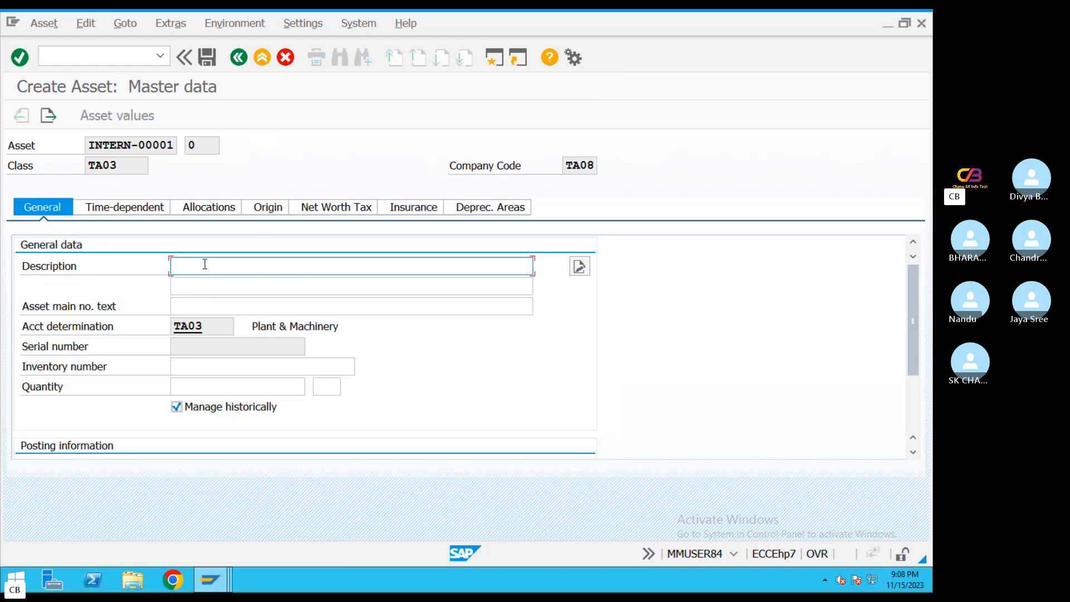
type("Plant")
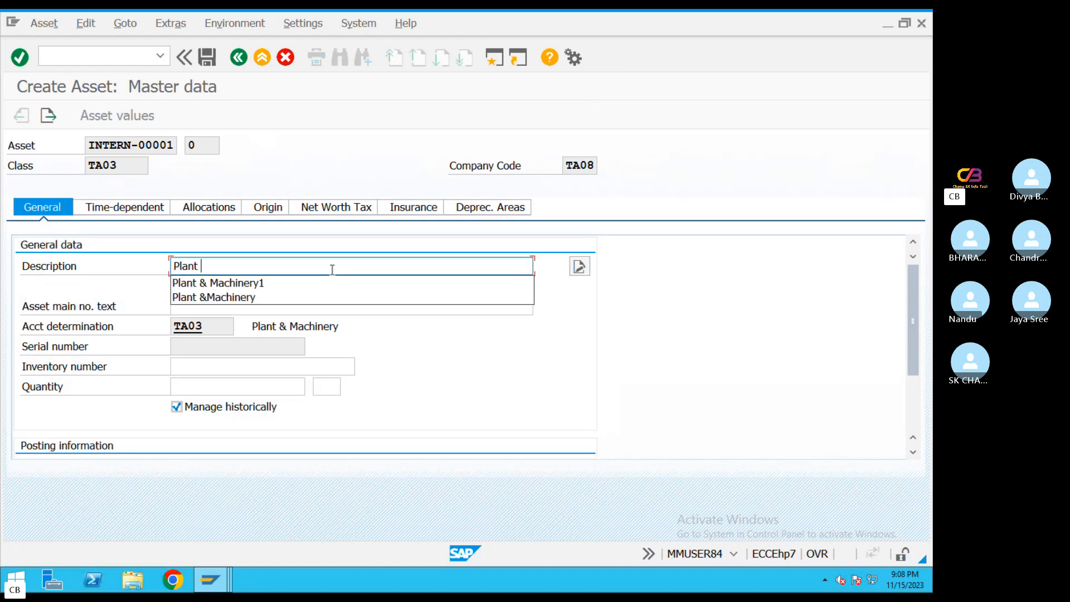
left_click(317, 286)
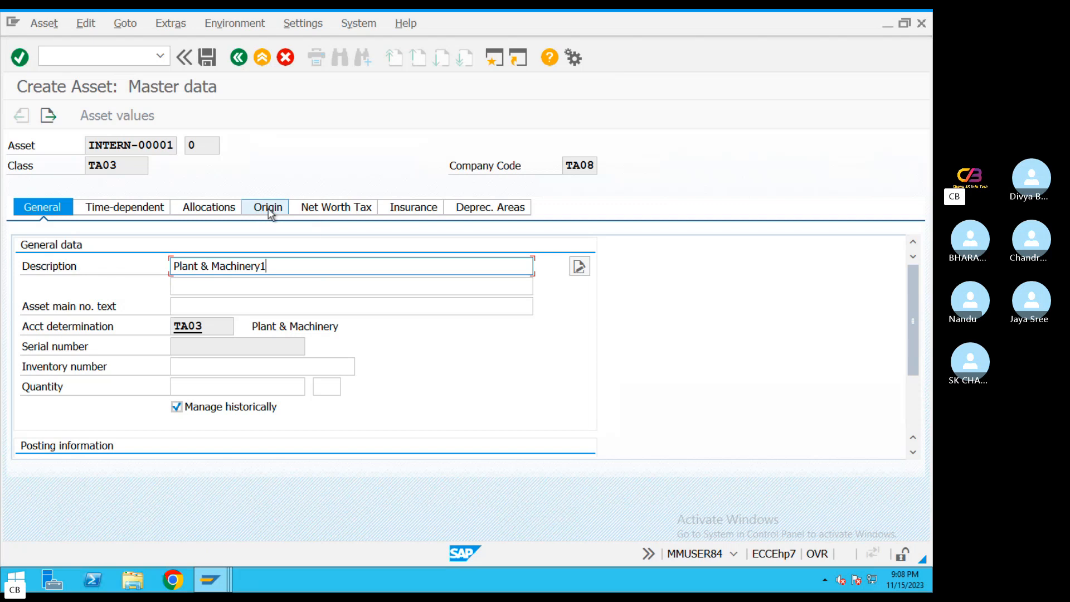
Check the depreciation key and useful life of the plant and machinery asset, and save it
left_click(527, 214)
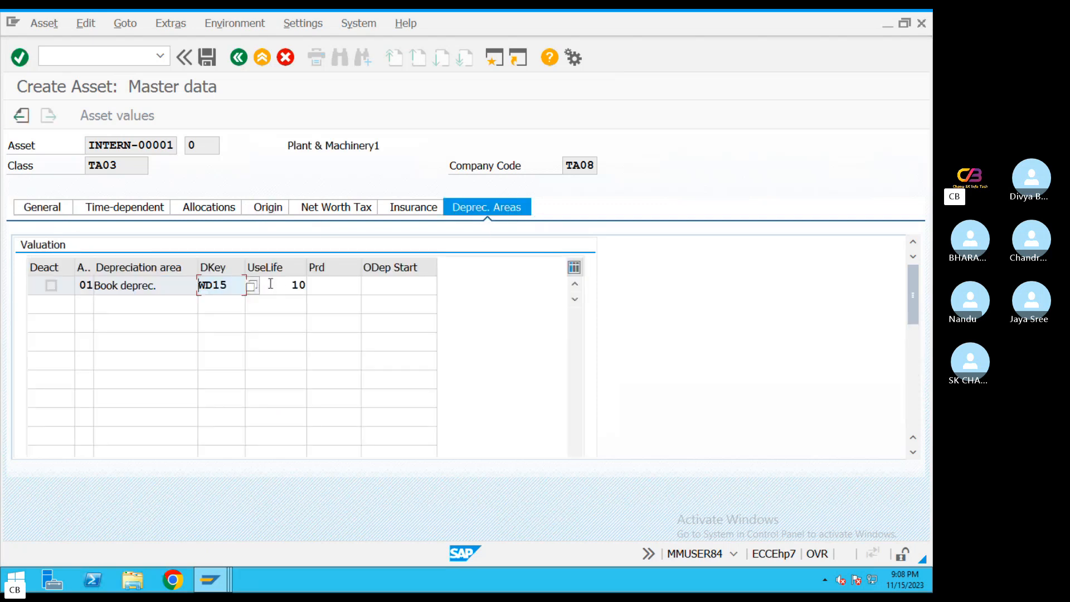
left_click_drag(273, 284, 320, 283)
left_click_drag(227, 287, 176, 283)
left_click(206, 56)
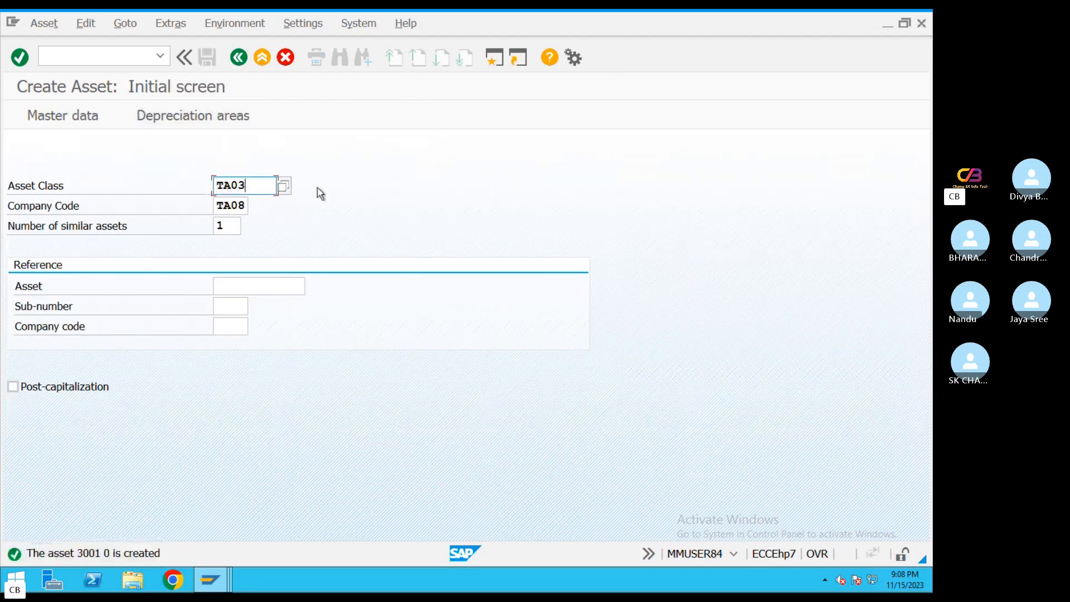
Start an asset in class TA04 and copy the account determination name Furniture &Fixtures into its description
key("BackSpace")
type("4")
key("Return")
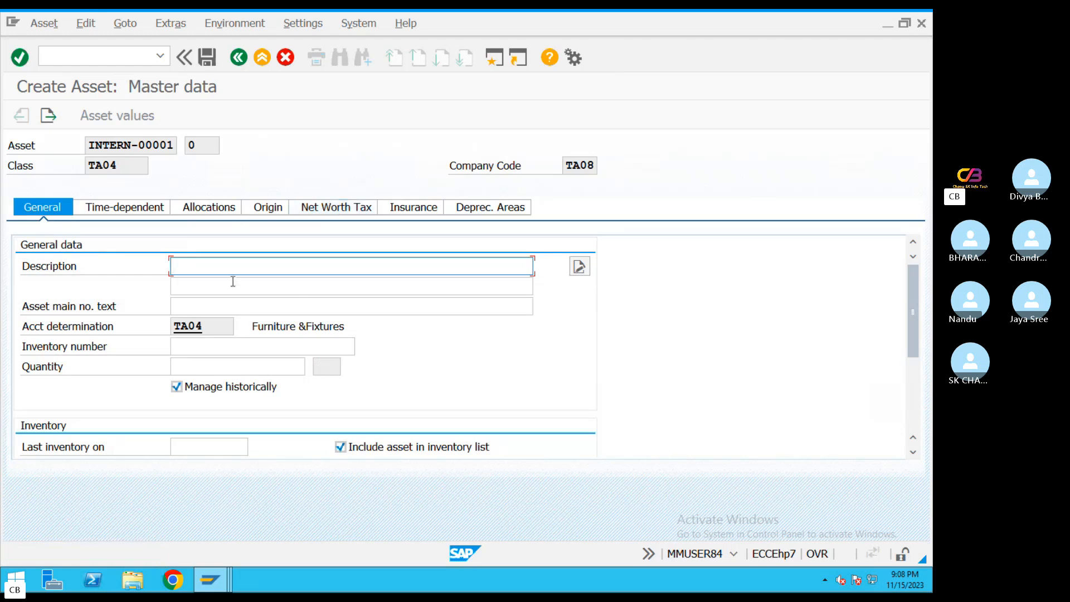
left_click_drag(357, 329, 247, 328)
key("ctrl+c")
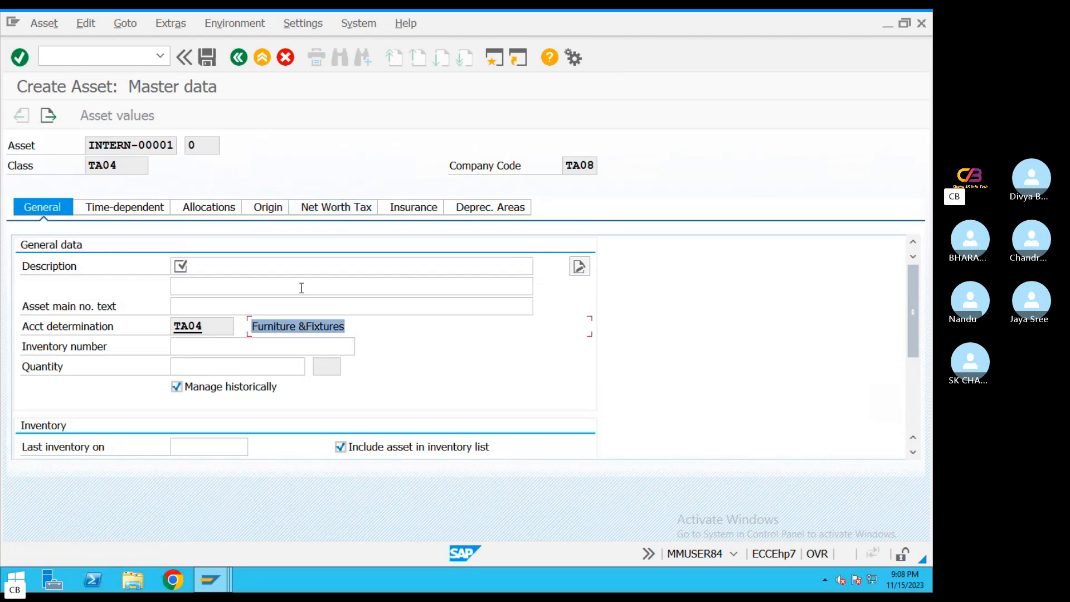
left_click(249, 267)
key("ctrl+v")
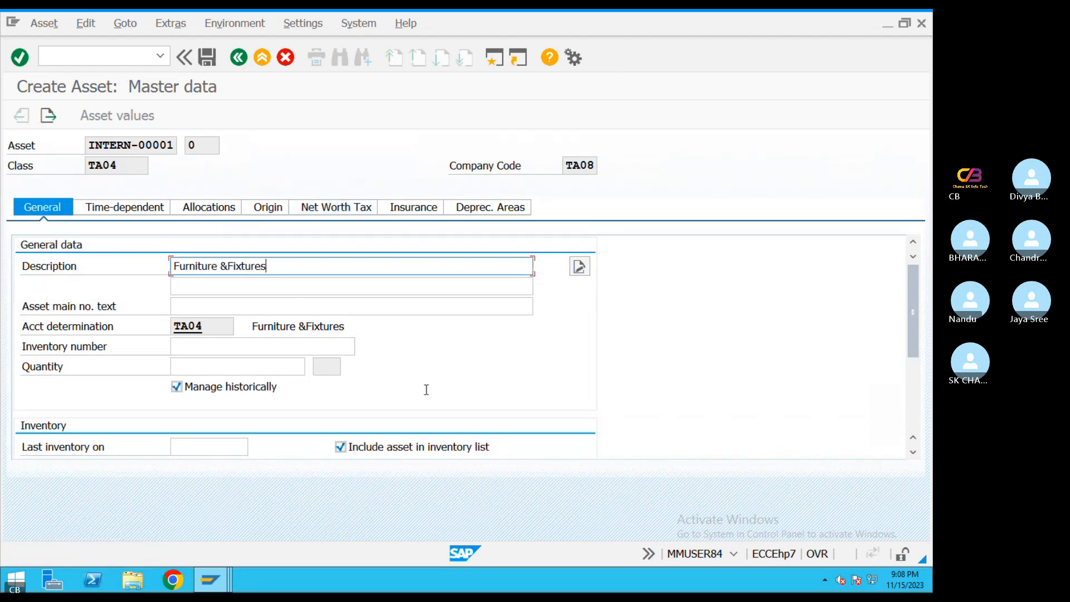
Review the furniture asset's posting information, depreciation key, insurance fields, net worth valuation and origin data
left_click_drag(913, 302, 907, 345)
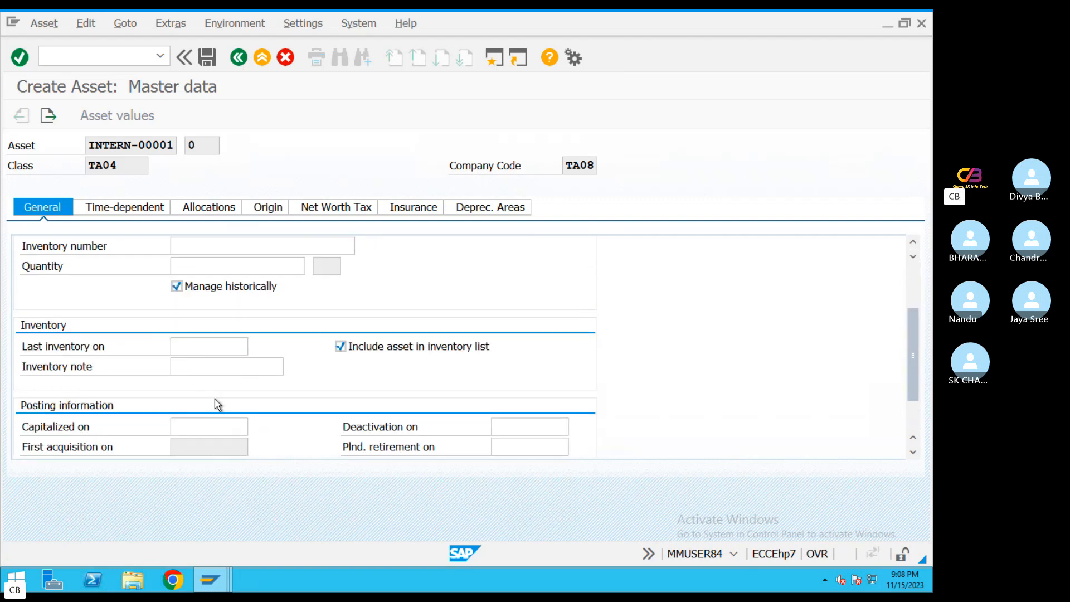
left_click(494, 207)
left_click_drag(229, 285, 151, 276)
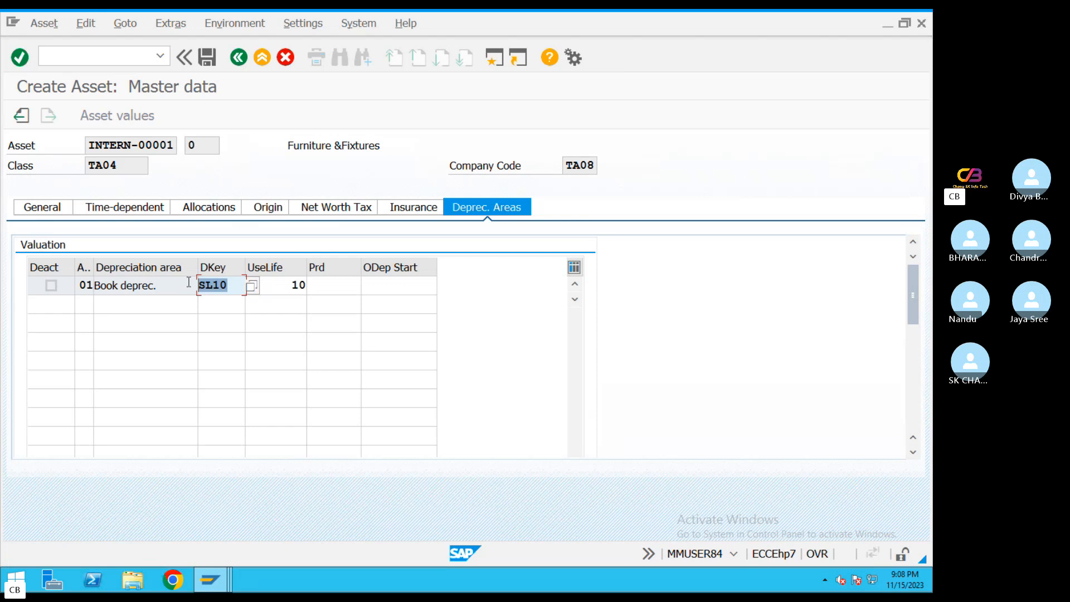
left_click(410, 215)
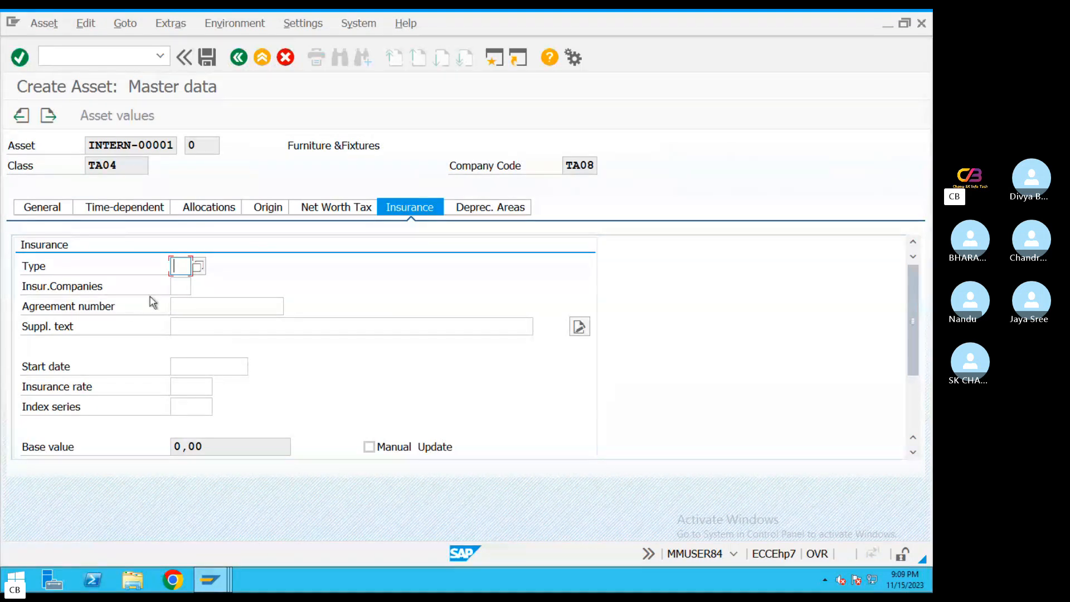
key("Tab")
key("Tab")
key("Tab")
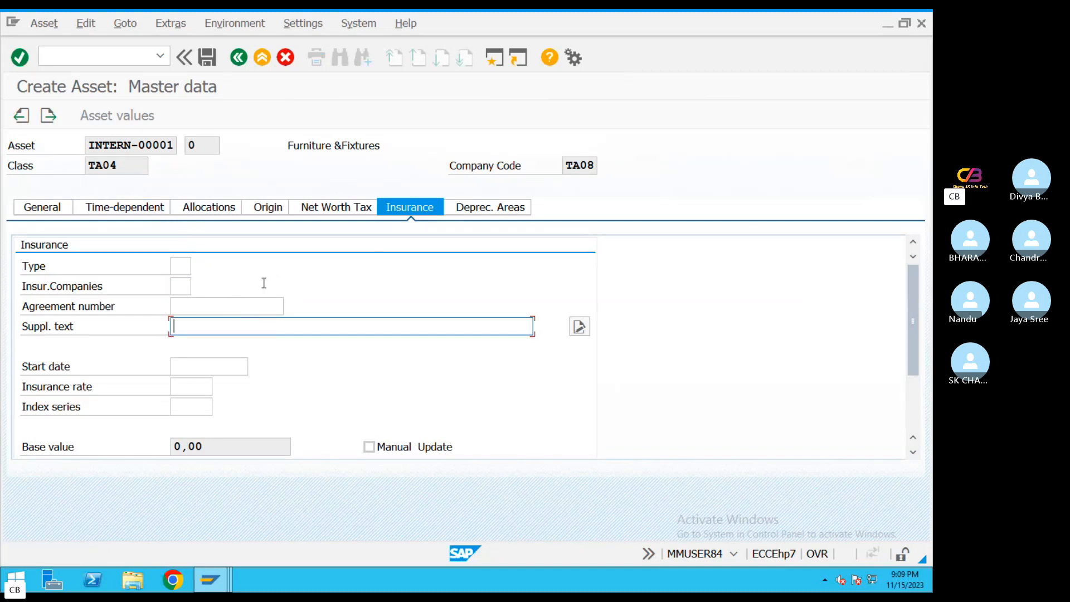
left_click(334, 207)
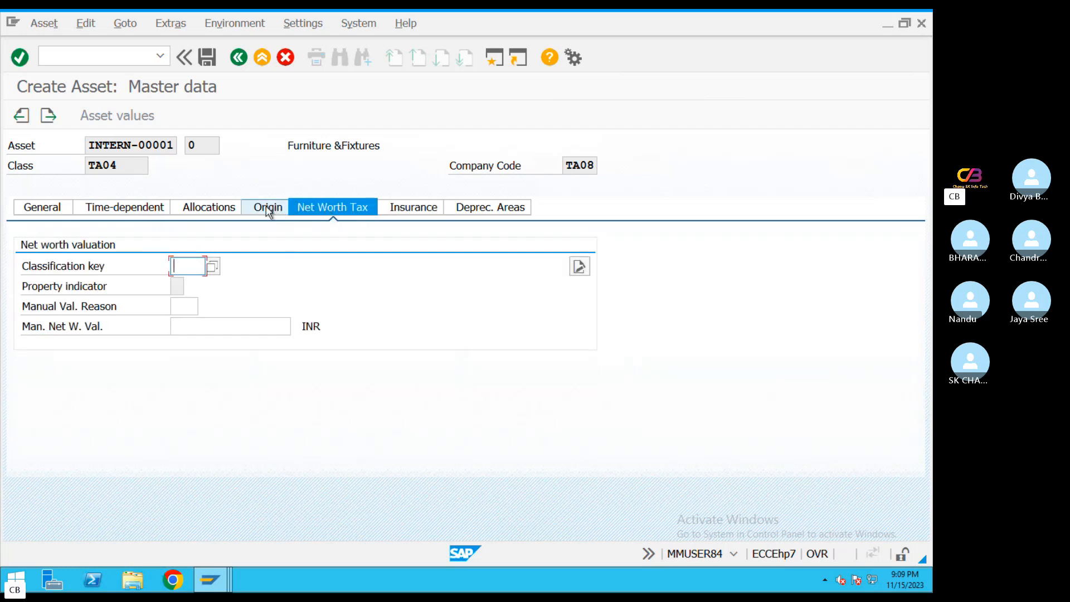
left_click(267, 208)
Save the furniture and fixtures asset, exit asset creation, and switch to the Skype call window
left_click(208, 57)
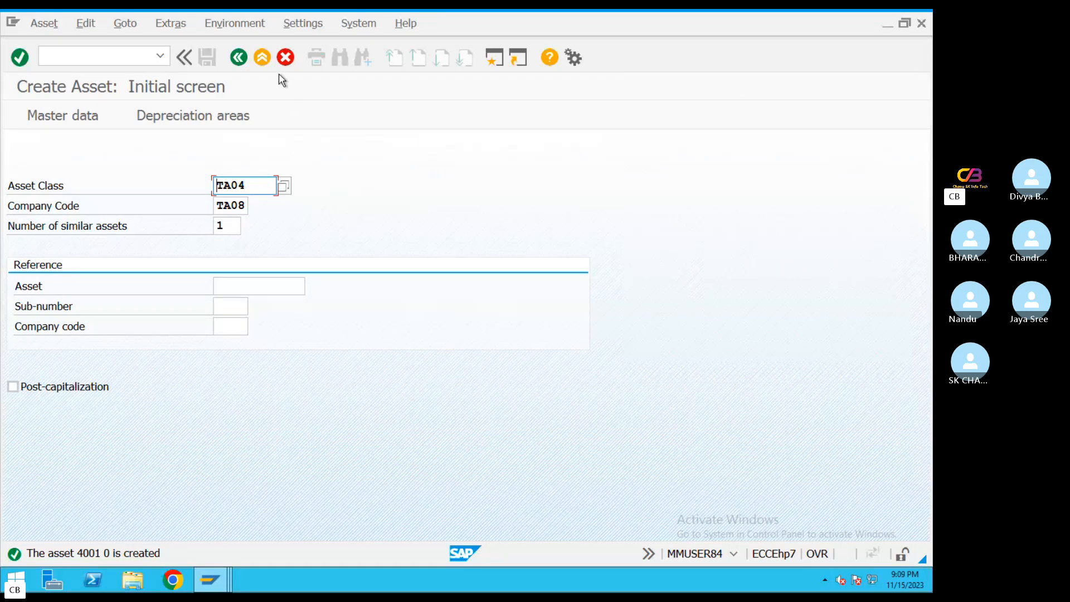
left_click(263, 58)
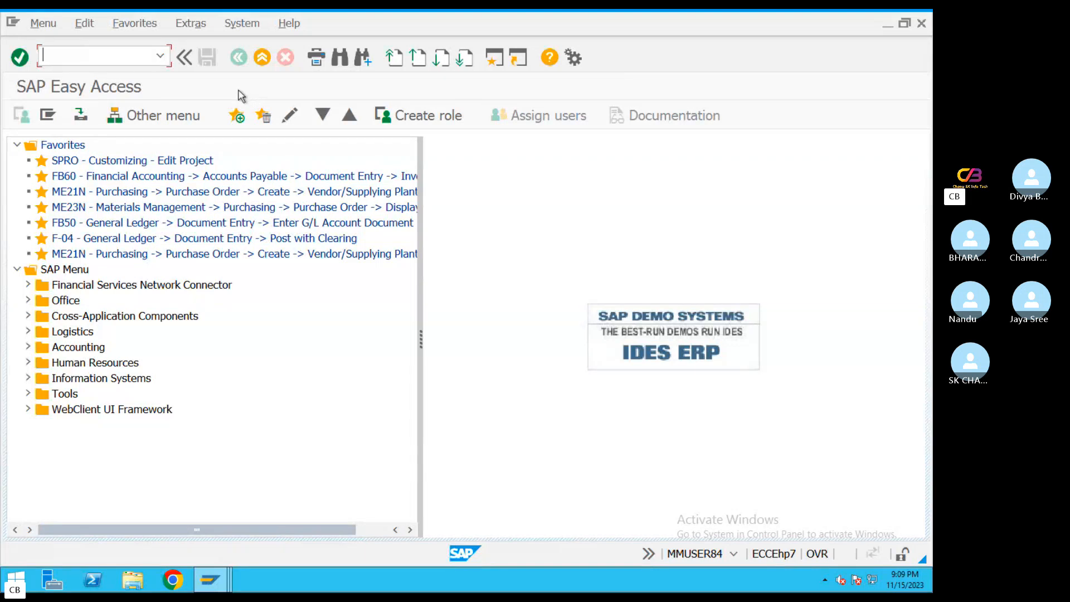
key("ctrl+Left")
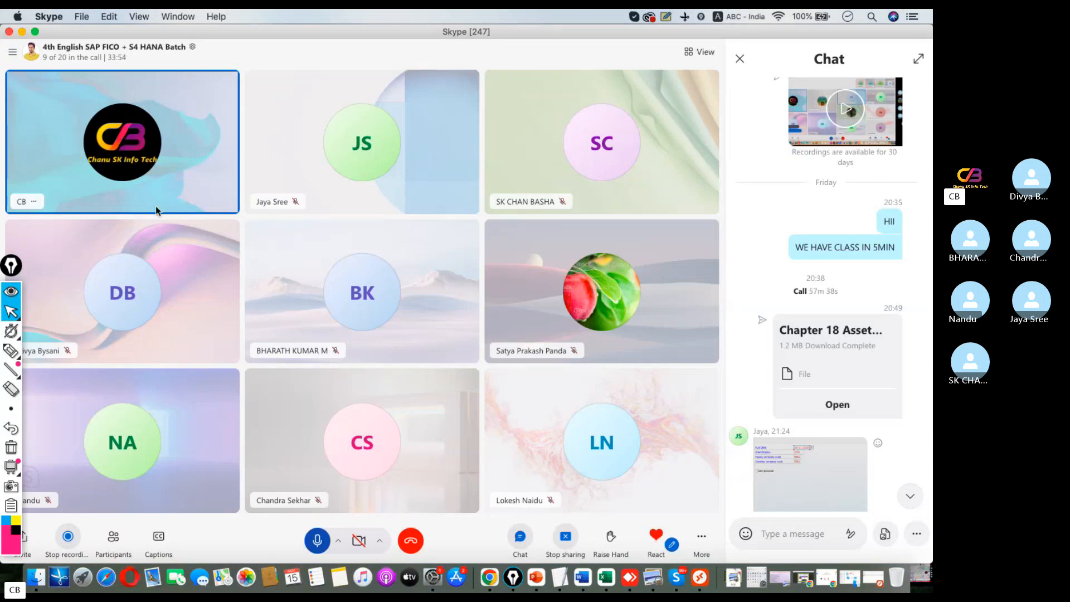
Switch back to the SAP window and start the vendor asset acquisition transaction F-90
key("ctrl+Right")
key("ctrl+Left")
key("ctrl+Right")
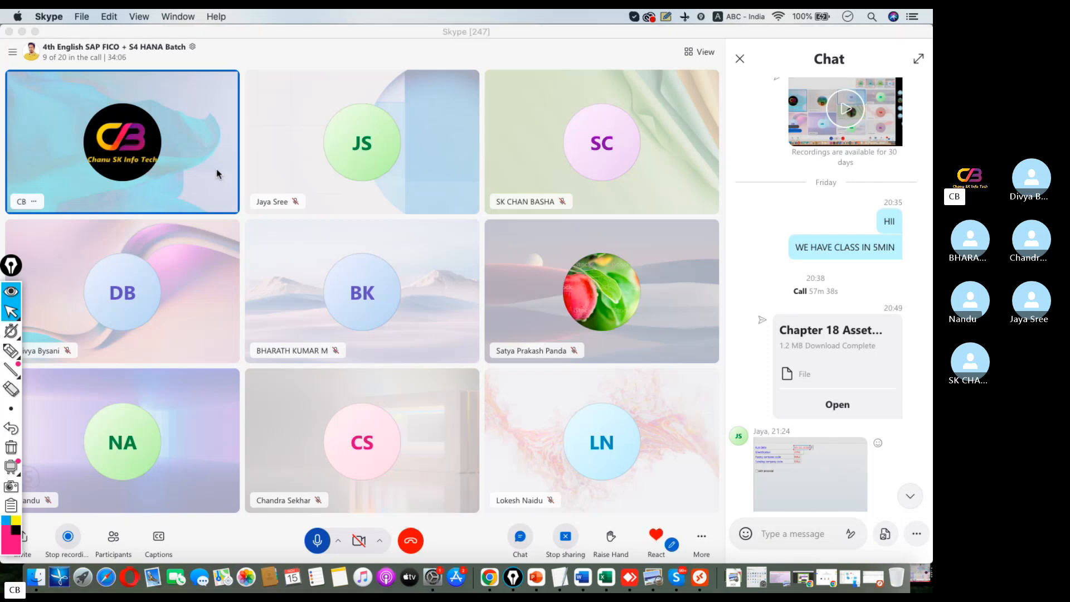
type("F-90")
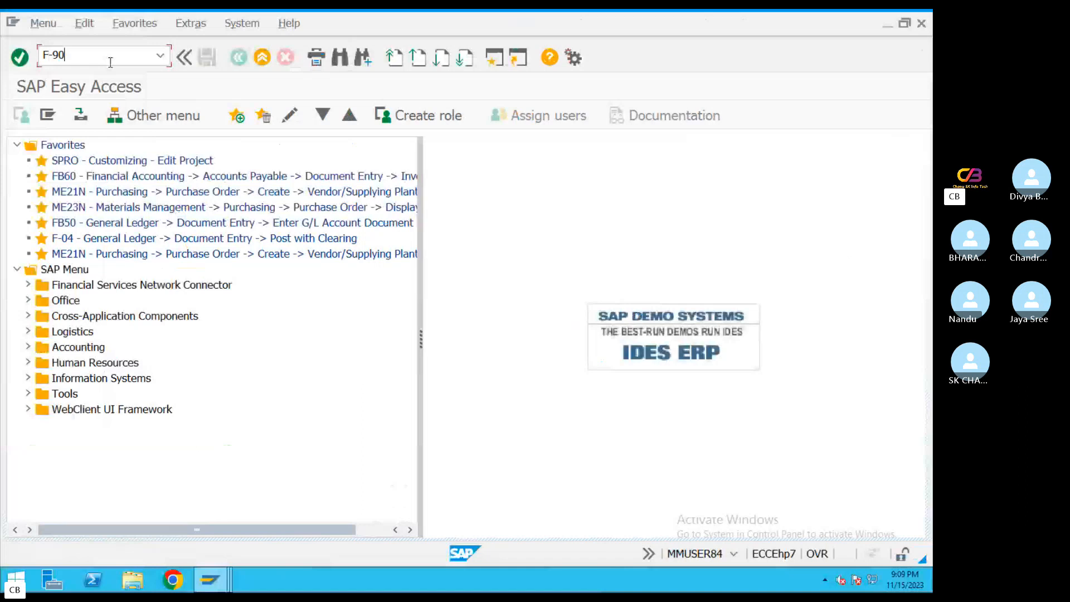
key("Return")
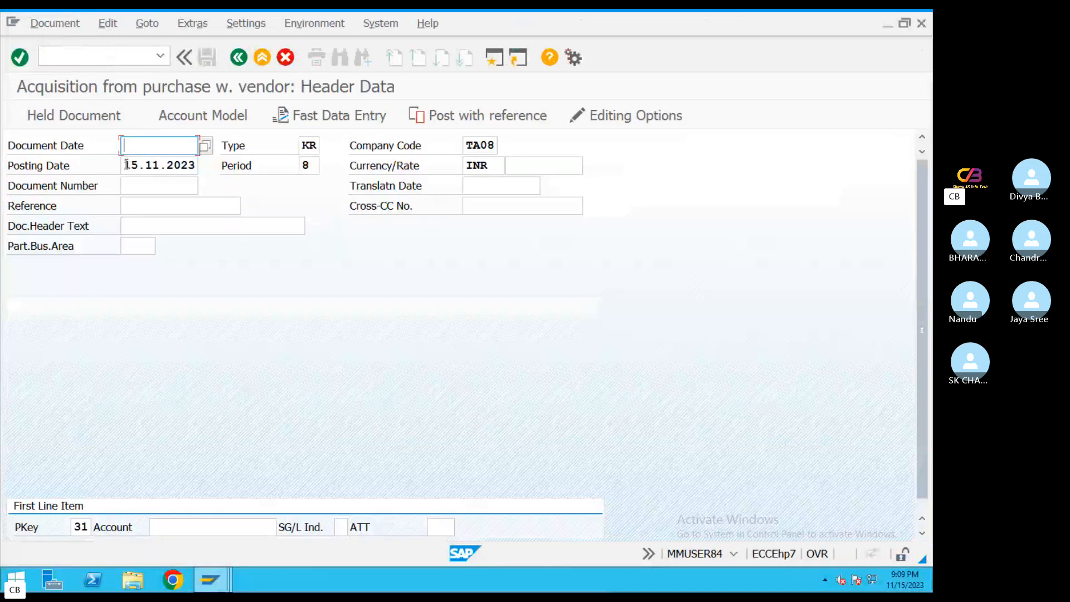
Set the document date to 15.11.2023 and the reference to REF34343 in the acquisition header
left_click_drag(127, 165, 196, 165)
key("ctrl+c")
left_click(161, 144)
key("ctrl+v")
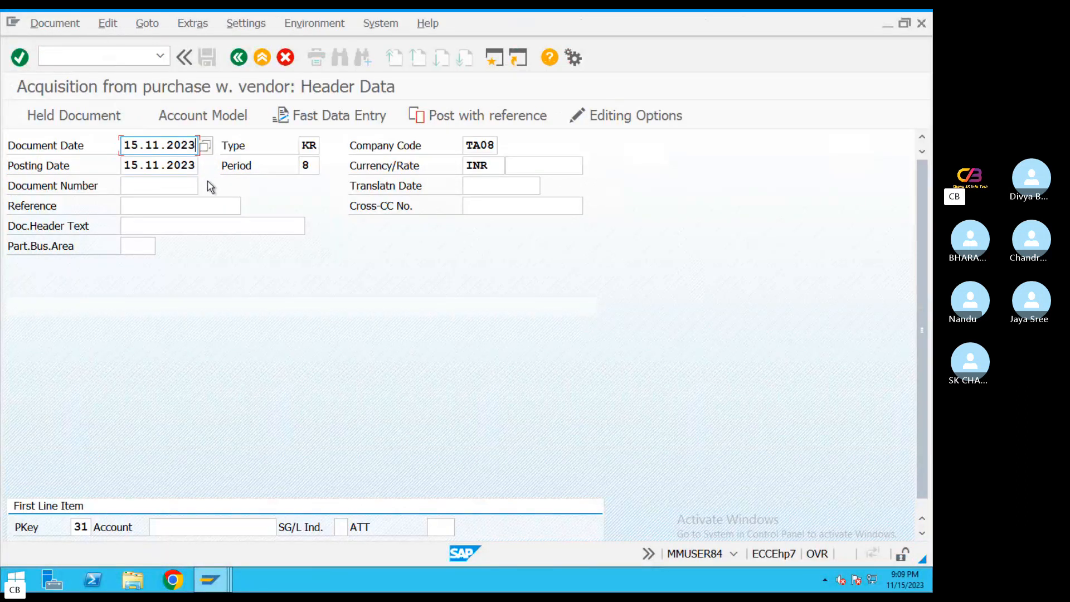
left_click(142, 205)
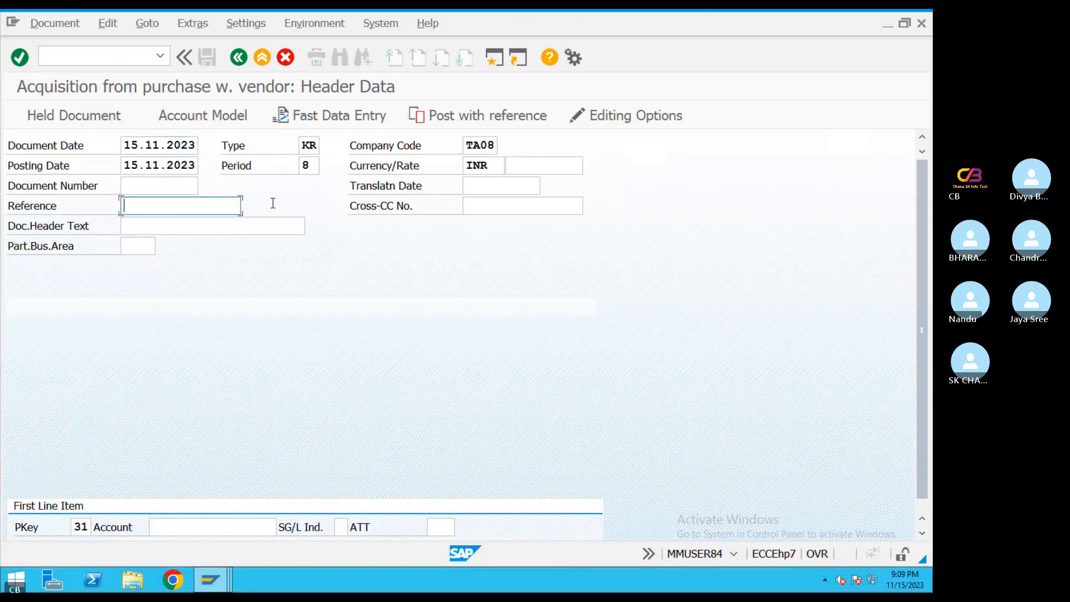
type("REF34343")
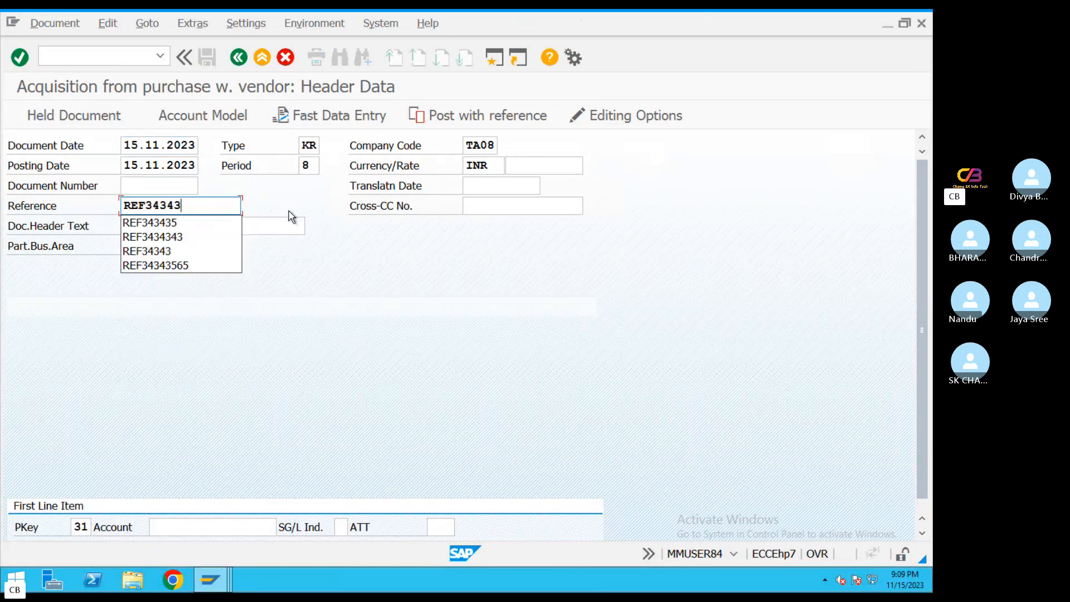
key("Return")
left_click(159, 530)
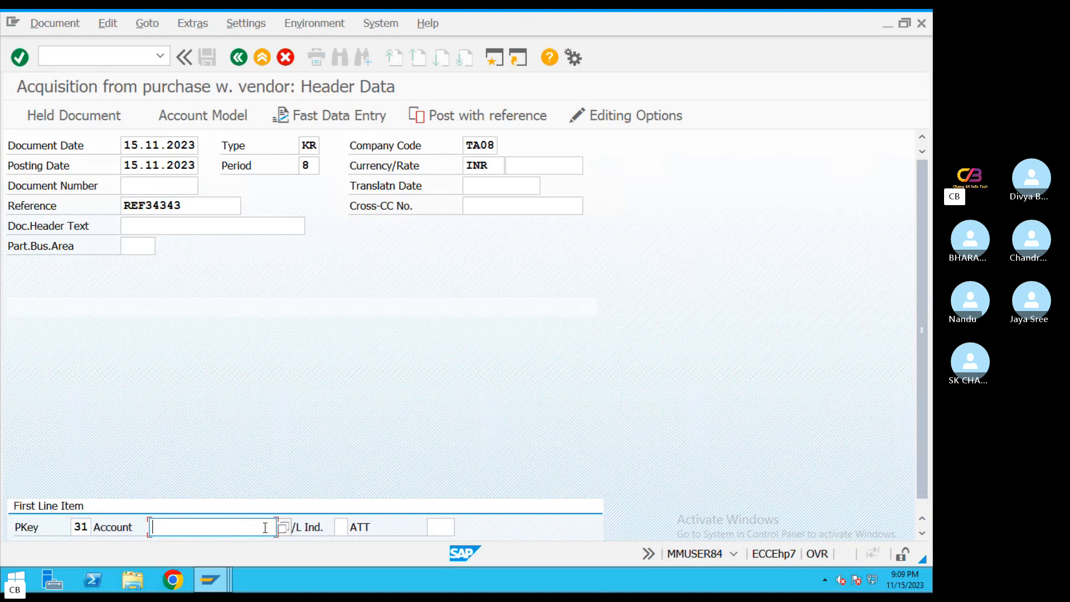
left_click(283, 528)
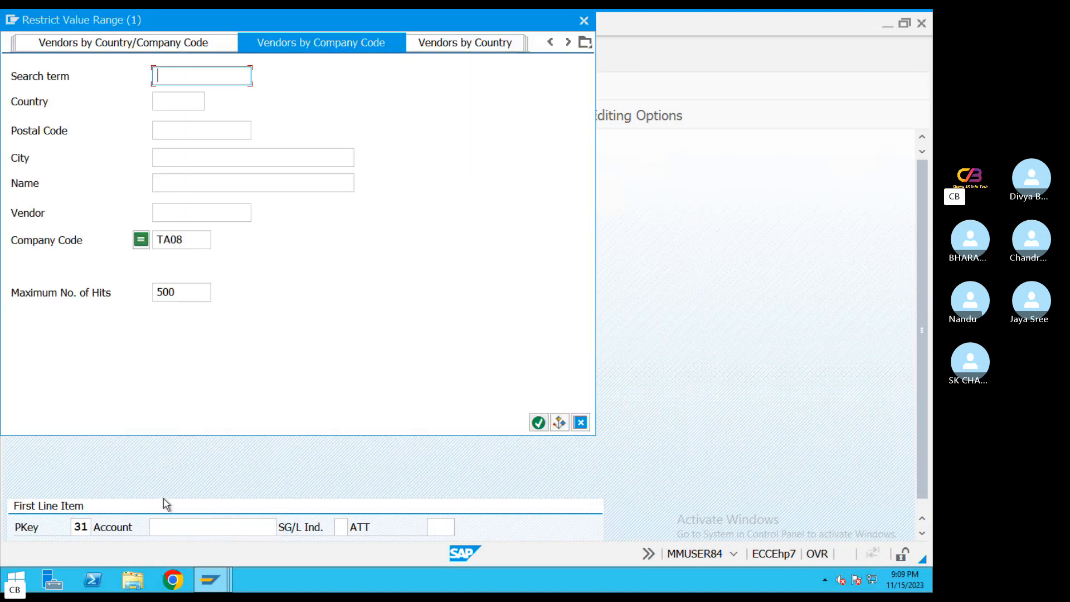
left_click(583, 20)
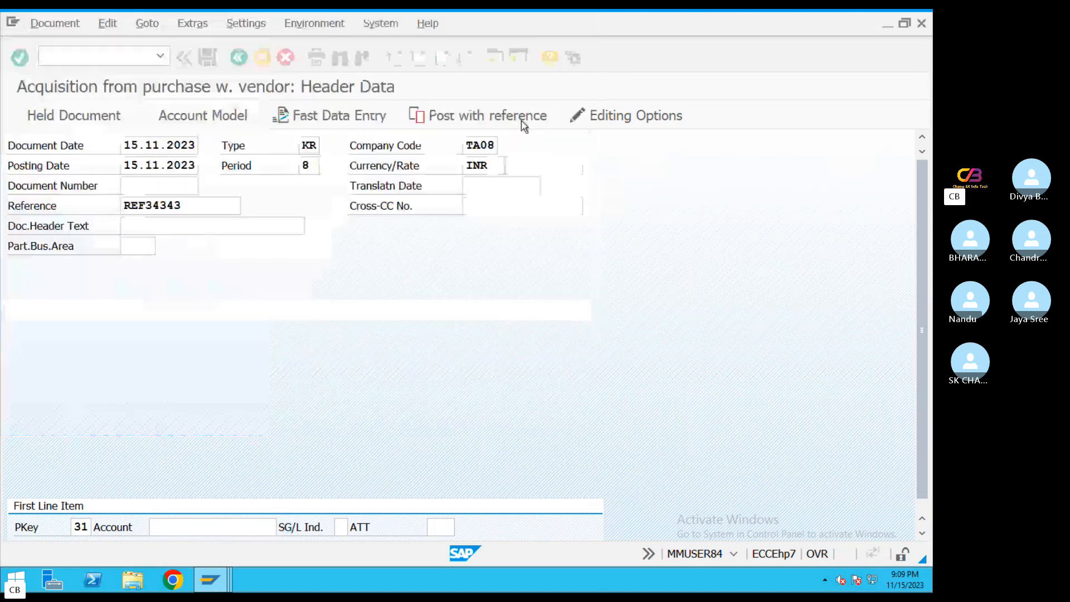
double_click(498, 143)
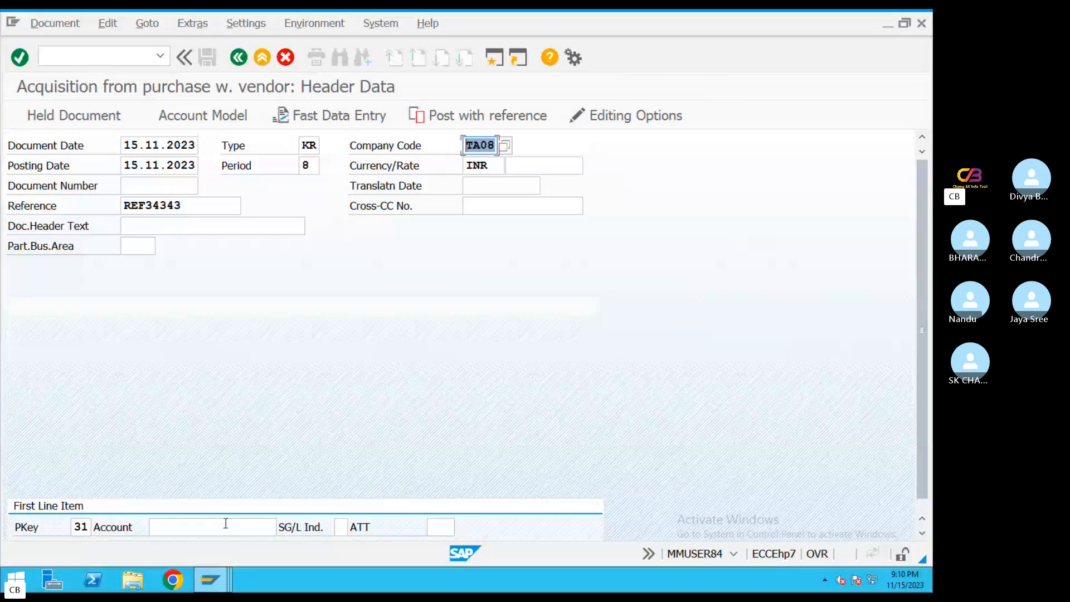
Try to open a first line item for the second vendor of company code TA08, and abandon the document
left_click(183, 524)
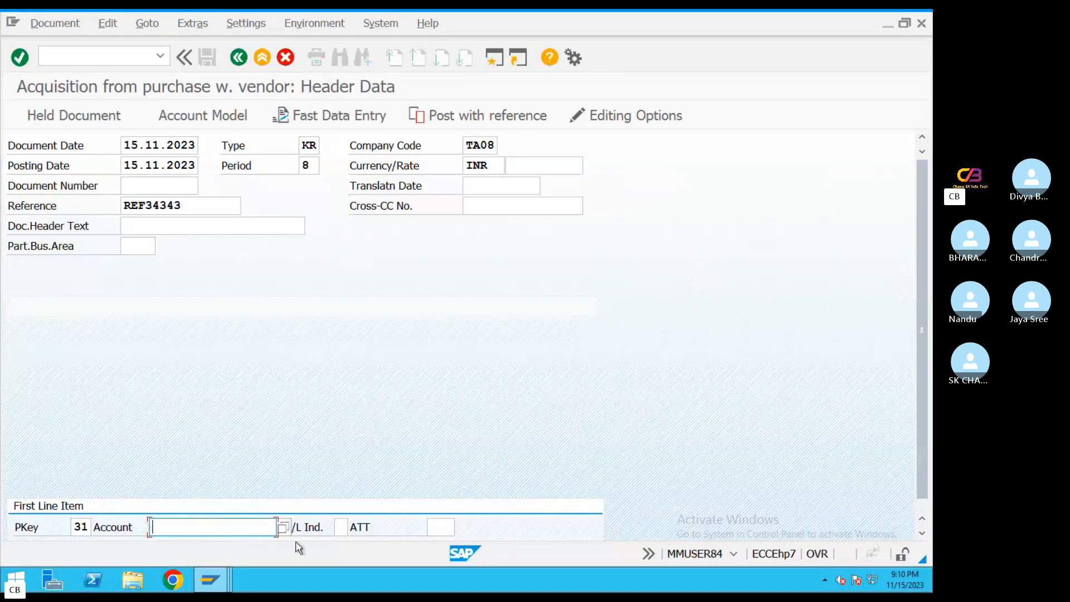
left_click(287, 526)
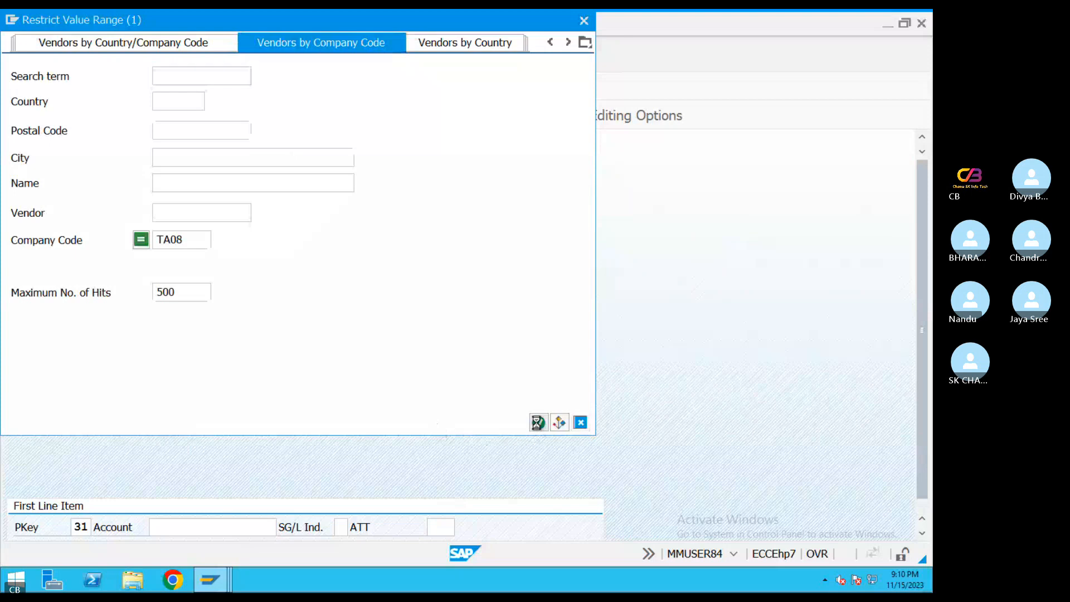
left_click(534, 420)
left_click(183, 131)
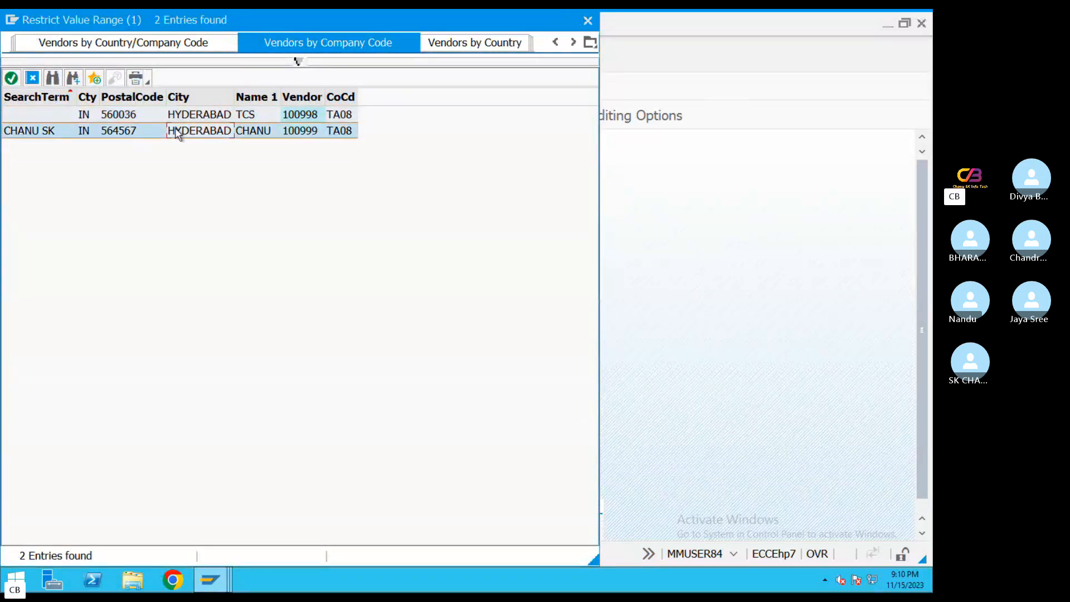
double_click(214, 524)
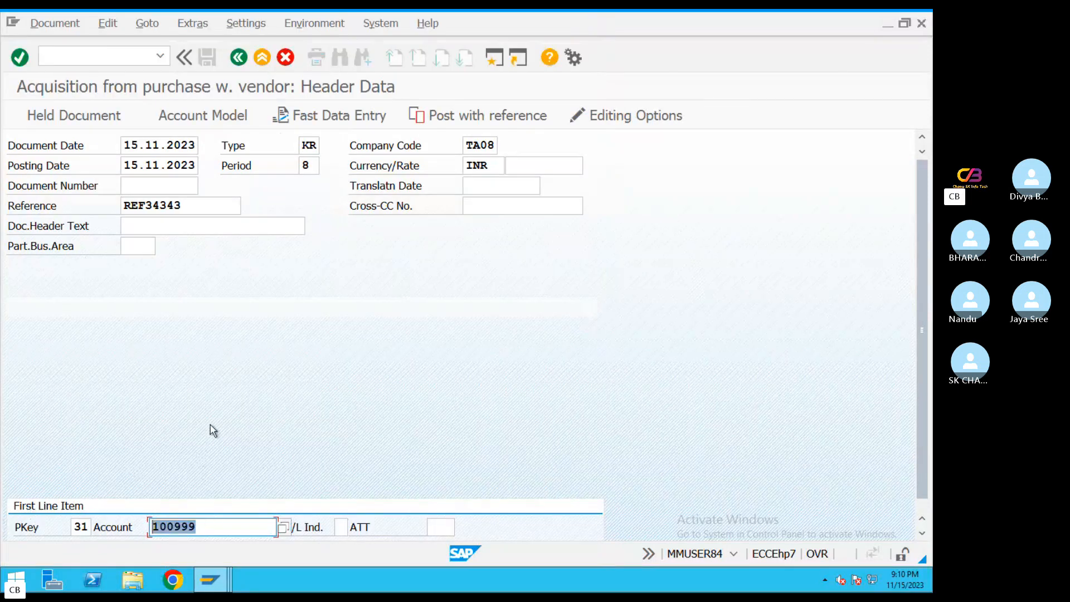
key("Return")
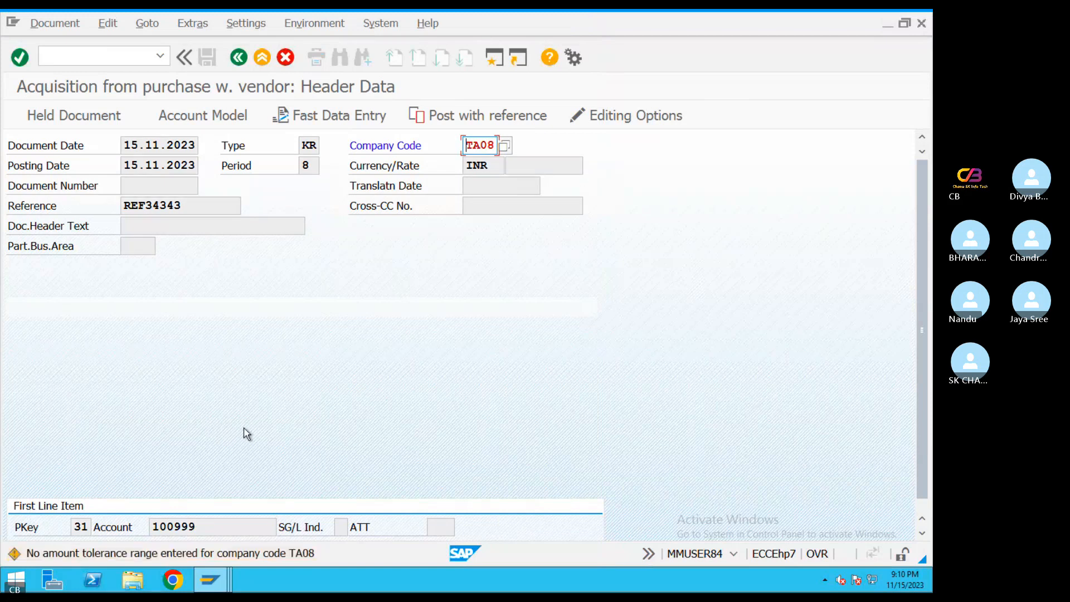
left_click(262, 57)
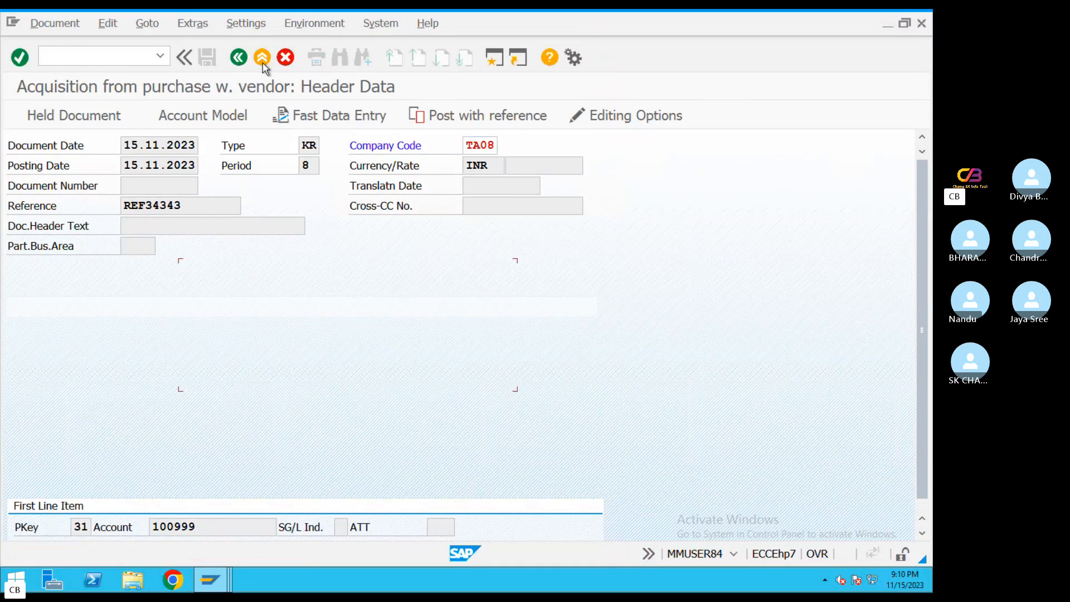
left_click(312, 373)
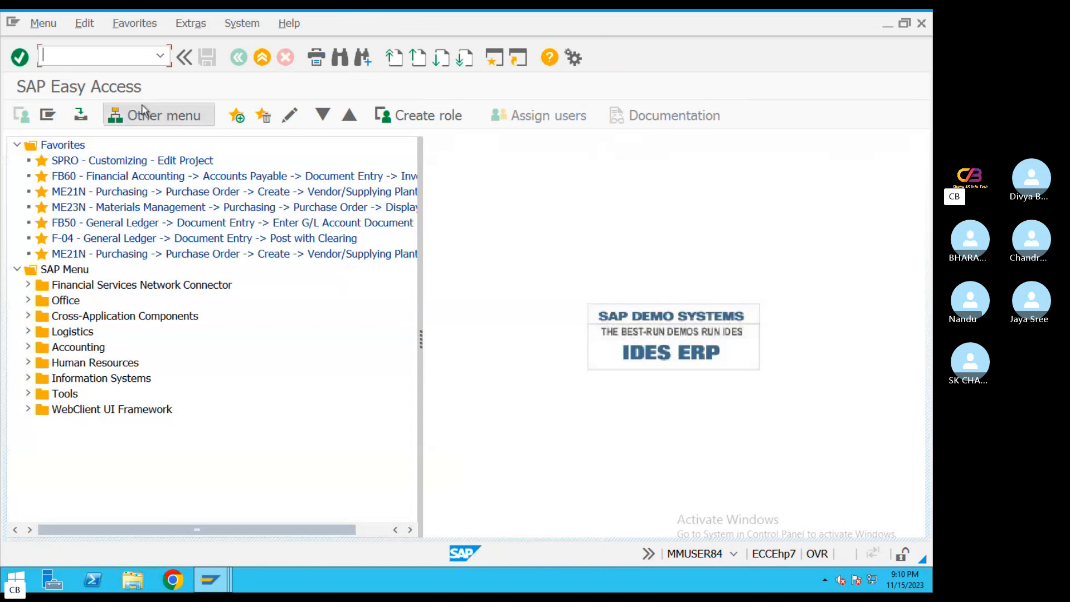
Open the user tolerance group assignments with OB57 and go to the entry for user MMUSER84
type("OB57")
key("Return")
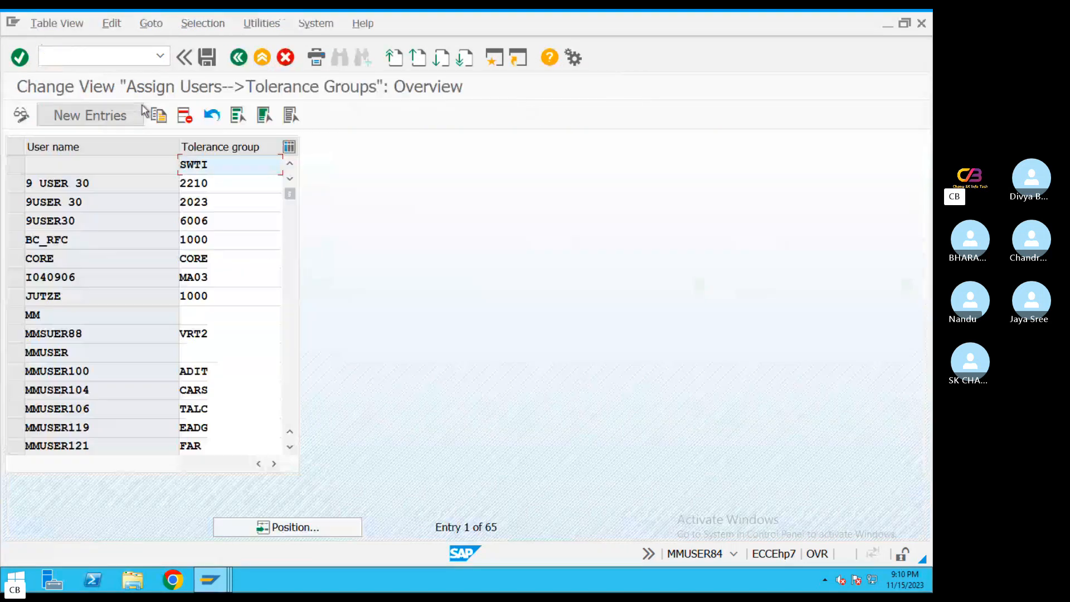
left_click(319, 530)
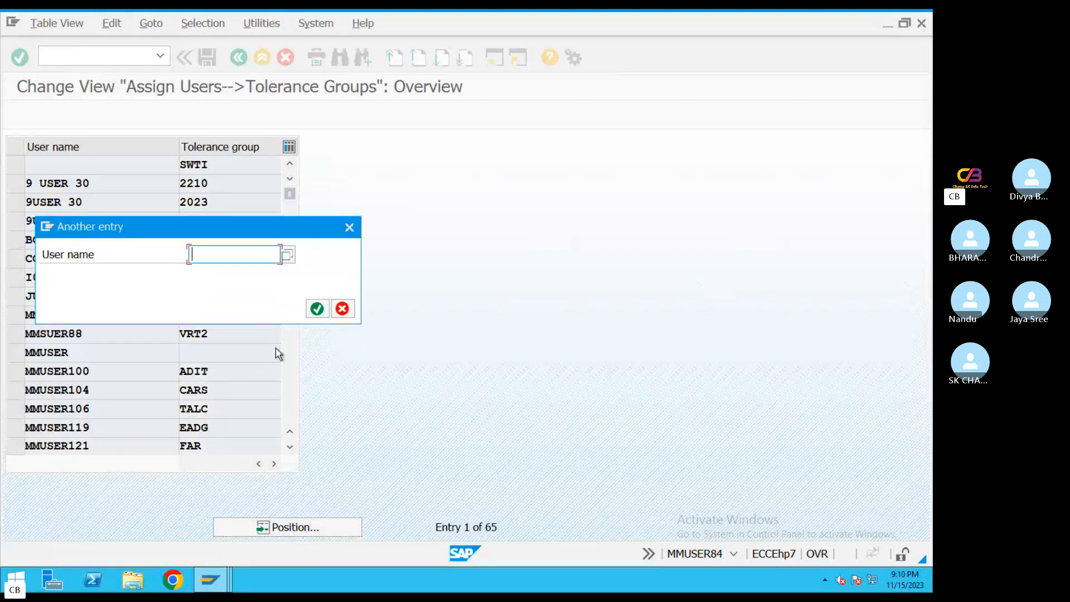
type("MM")
left_click(217, 271)
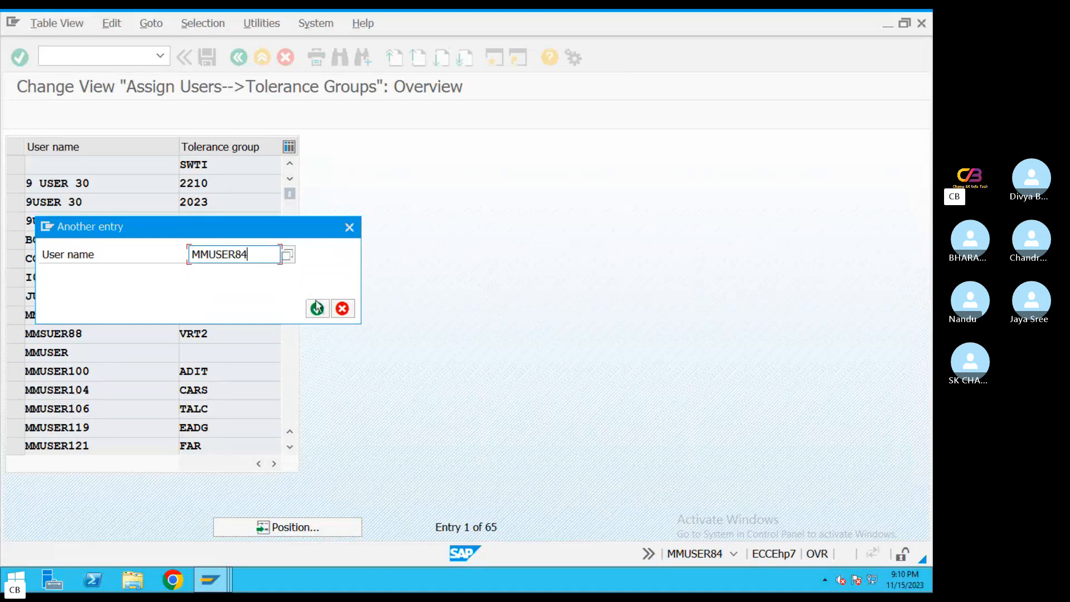
left_click(317, 308)
Assign tolerance group TA08 to MMUSER84, save it under the Asset accounting Configuration_FI request, and exit the view
left_click_drag(210, 164, 127, 179)
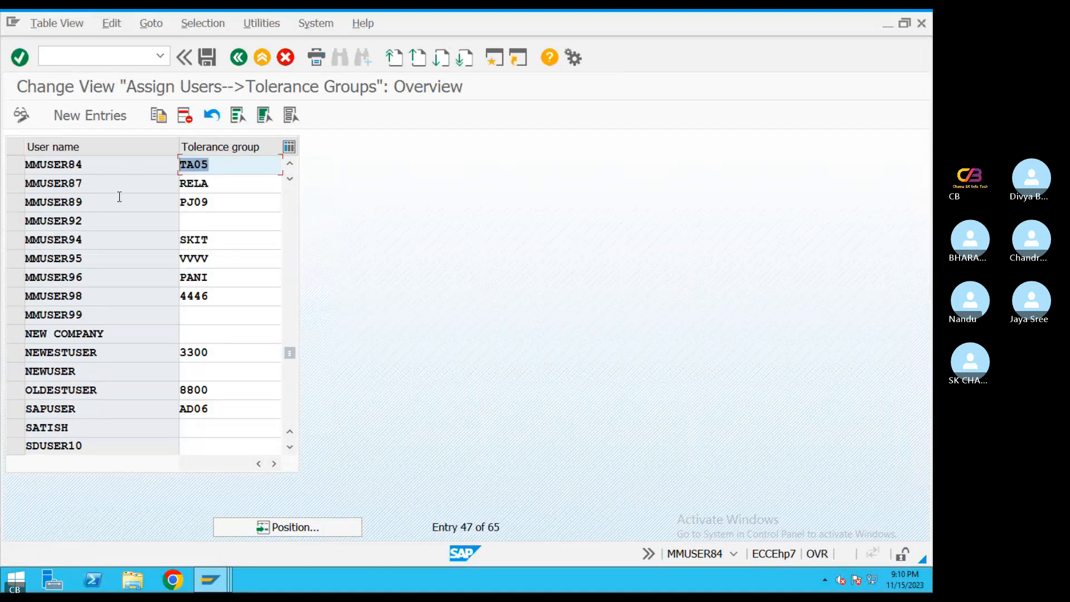
type("TA08")
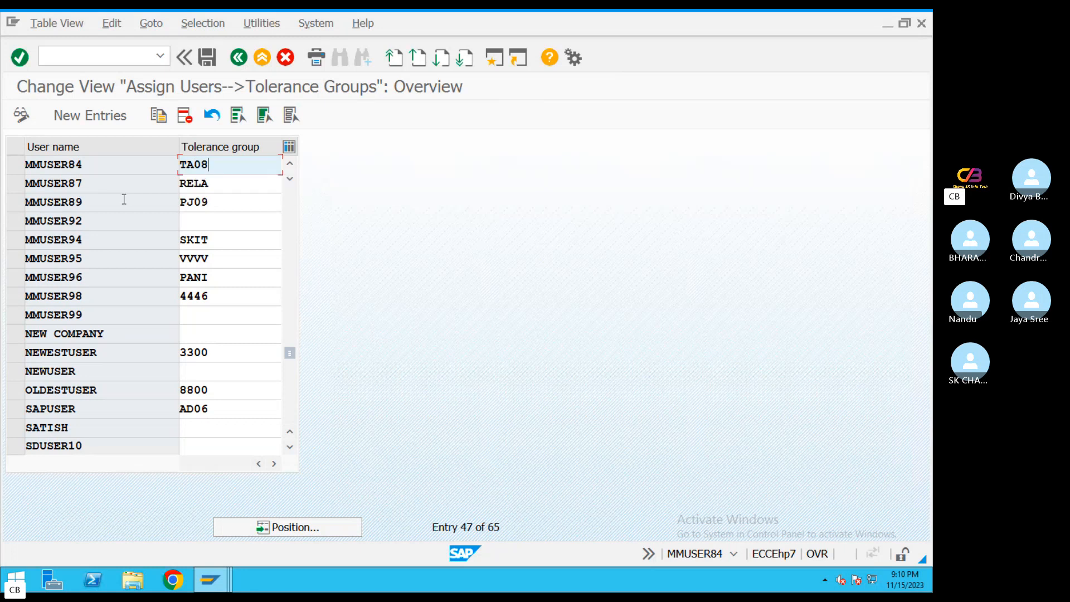
left_click(206, 58)
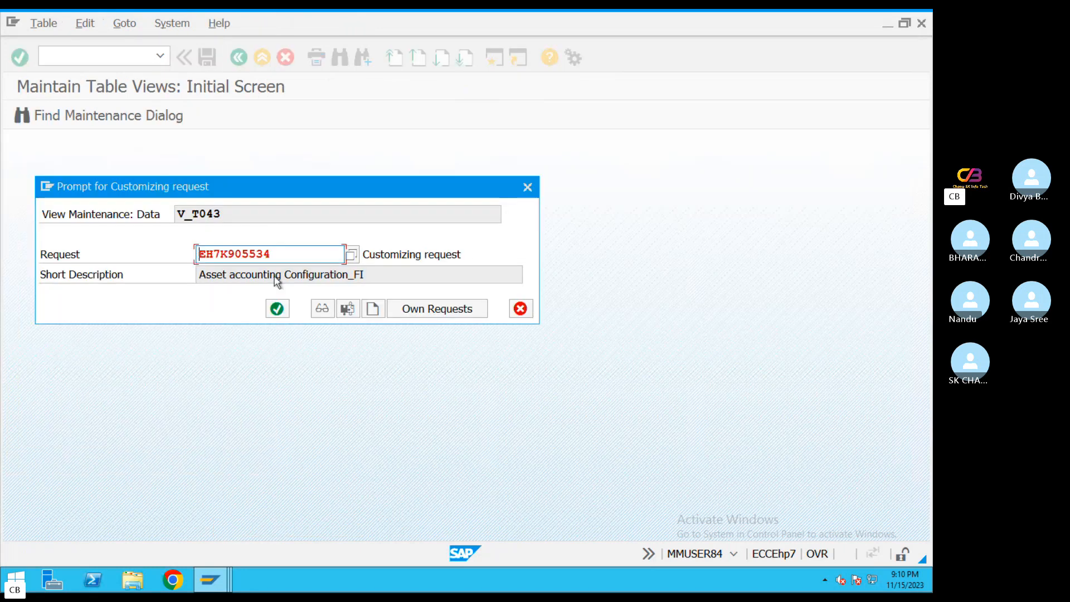
left_click(277, 309)
left_click(262, 57)
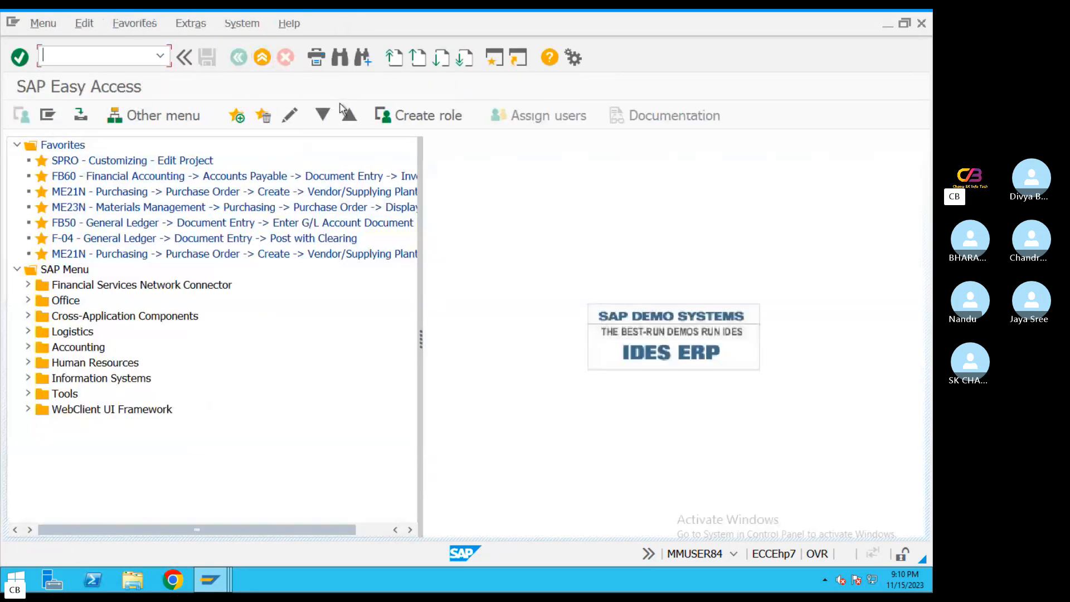
Restart the vendor asset acquisition transaction F-90 and copy the posting date 15.11.2023 into the document date
type("F-90")
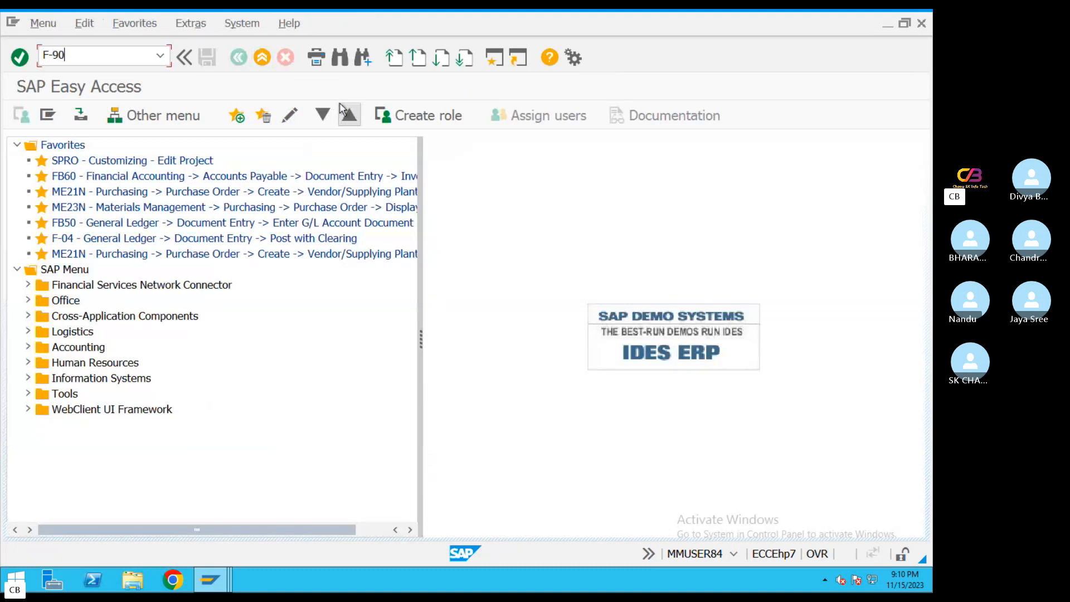
key("Return")
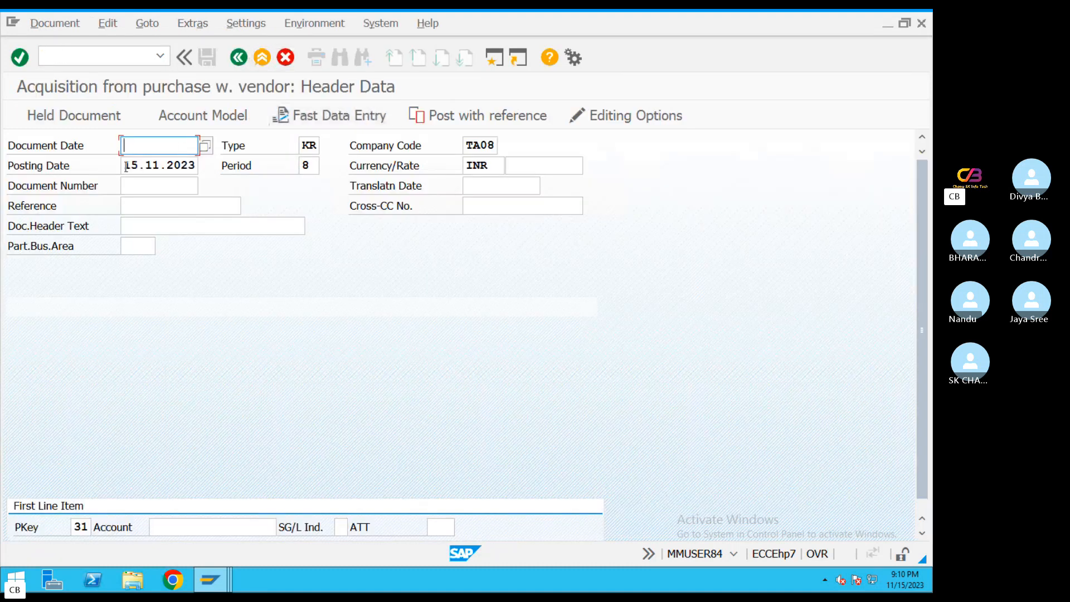
left_click_drag(126, 166, 232, 173)
key("ctrl+c")
left_click(158, 146)
key("ctrl+v")
Set the document's reference to REF34343 and its header text to TEST3434
left_click(158, 199)
type("REF3434")
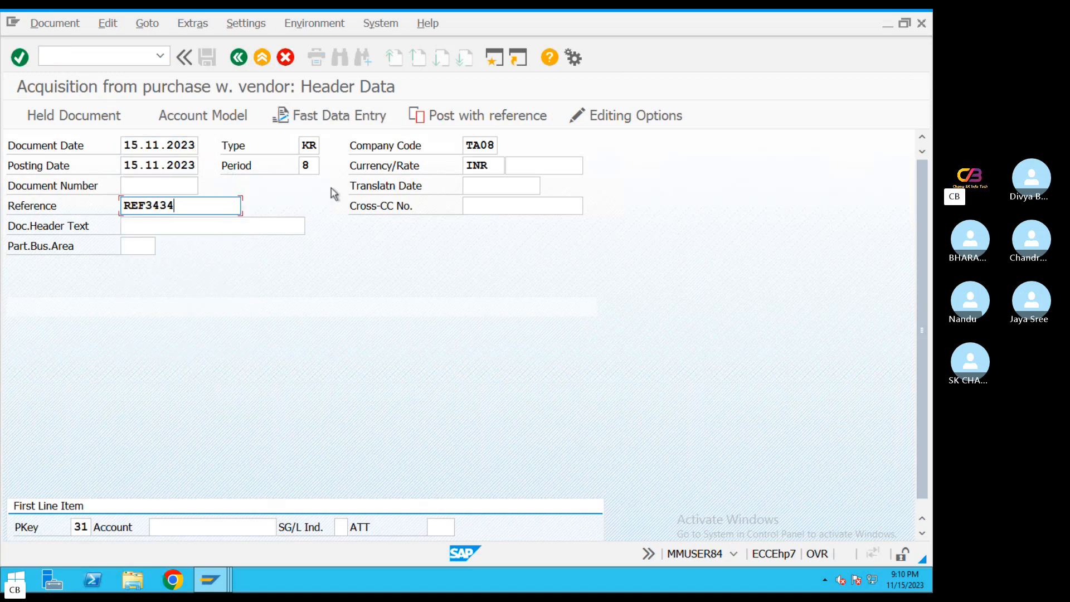
type("3")
left_click(296, 226)
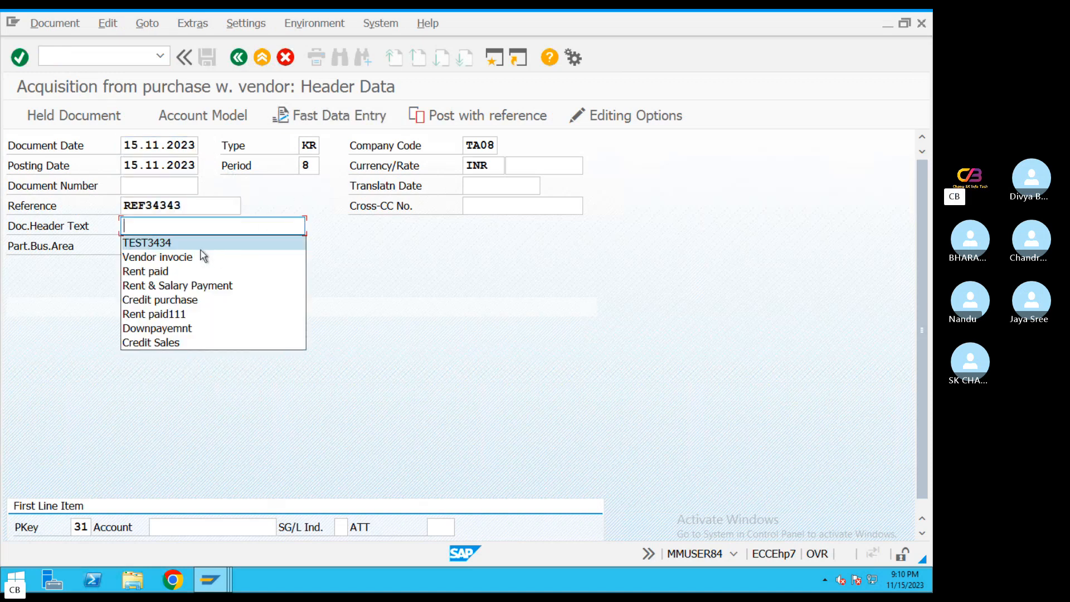
left_click(200, 243)
Pick vendor TCS of company code TA08 for the first line item and set its amount to 3000000 INR
left_click(273, 528)
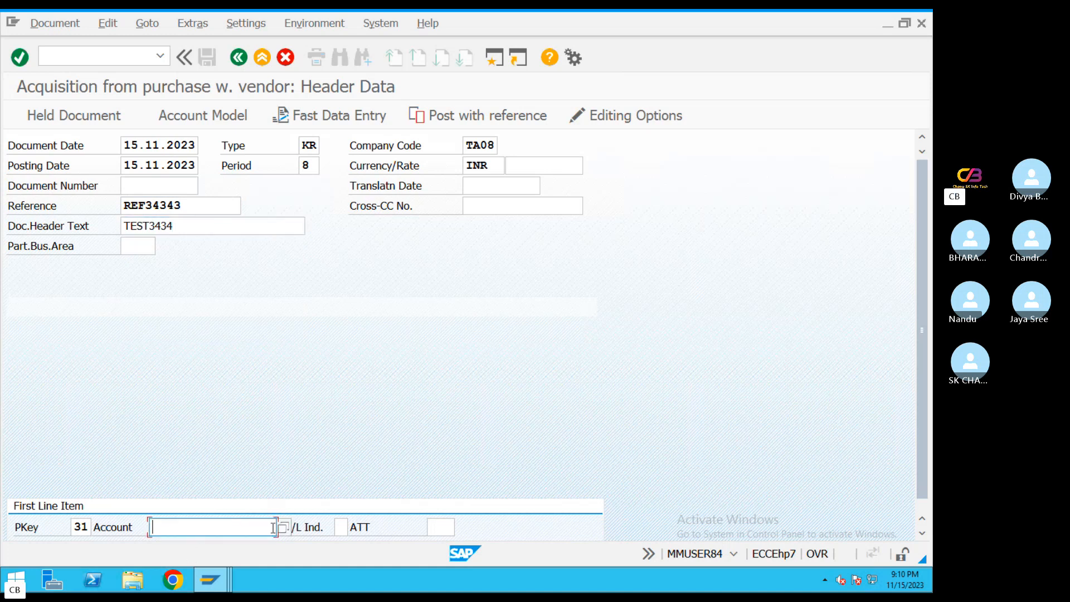
left_click(284, 527)
left_click(536, 422)
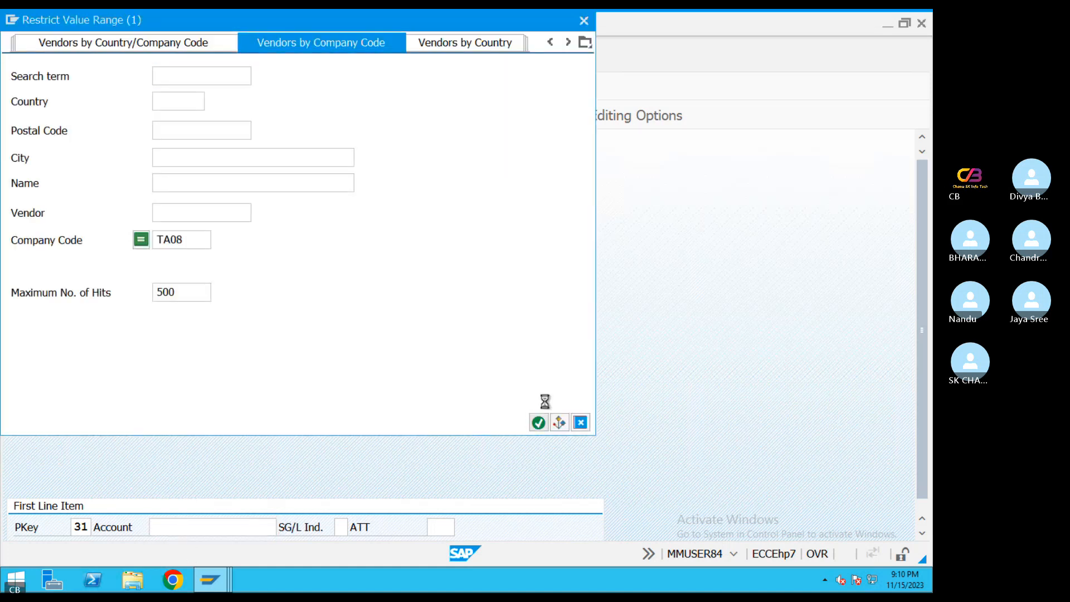
double_click(179, 116)
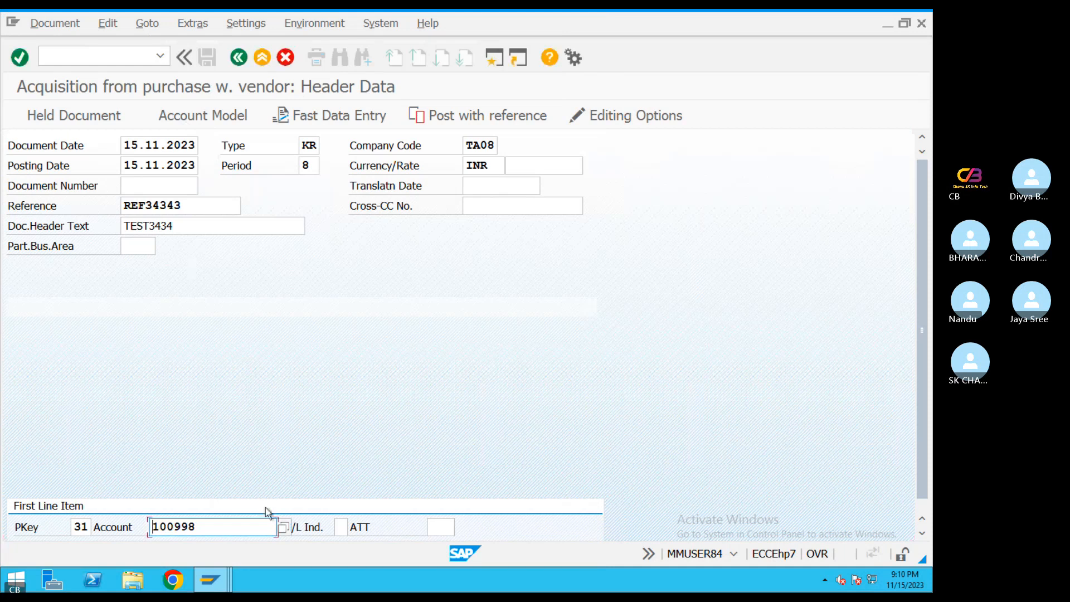
left_click(283, 527)
left_click(537, 422)
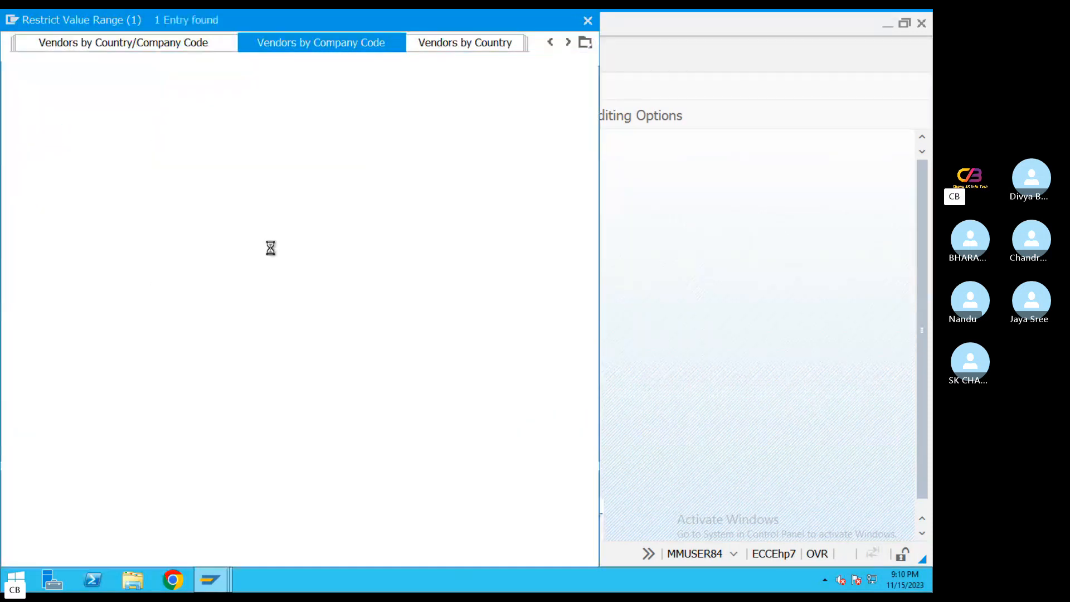
double_click(167, 117)
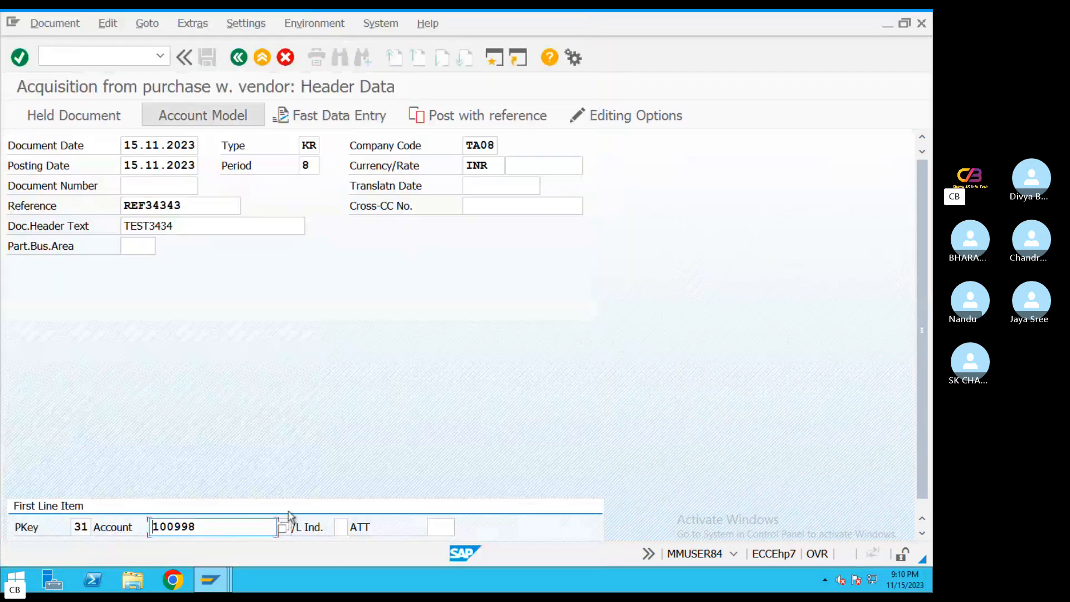
key("Return")
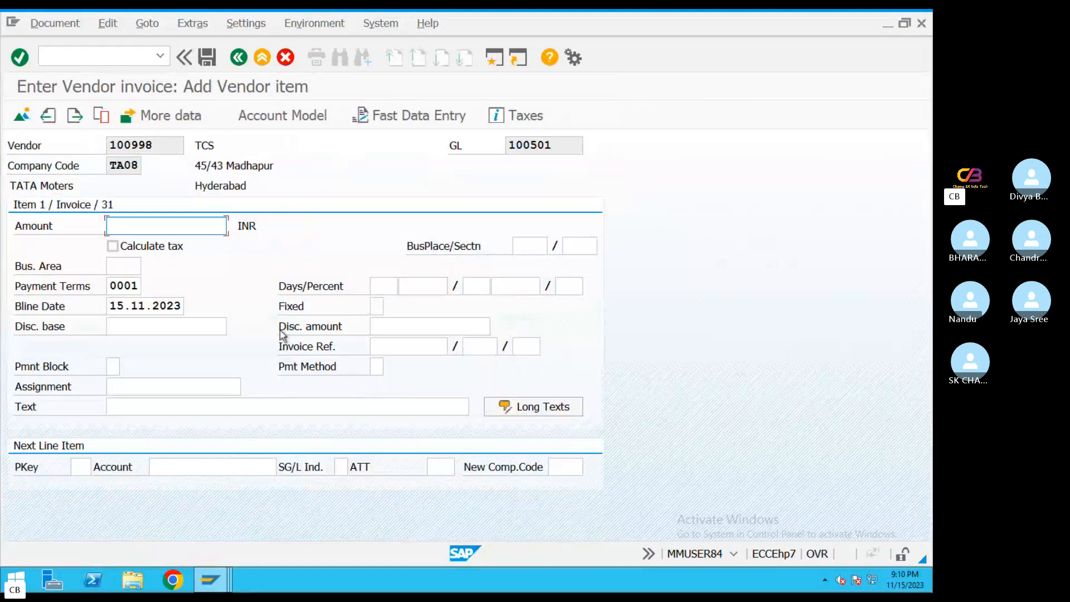
type("3000000")
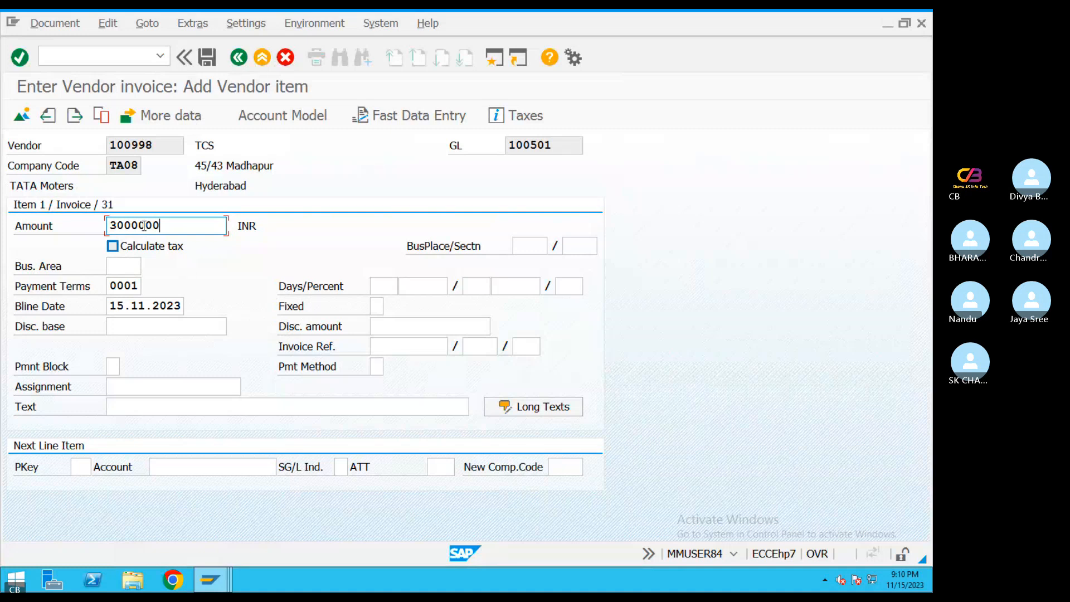
Enter the text Builgin,furntirue,plant for the vendor line item
mouse_move(138, 225)
left_mouse_down()
mouse_move(180, 226)
mouse_move(152, 226)
left_mouse_up()
left_click(176, 406)
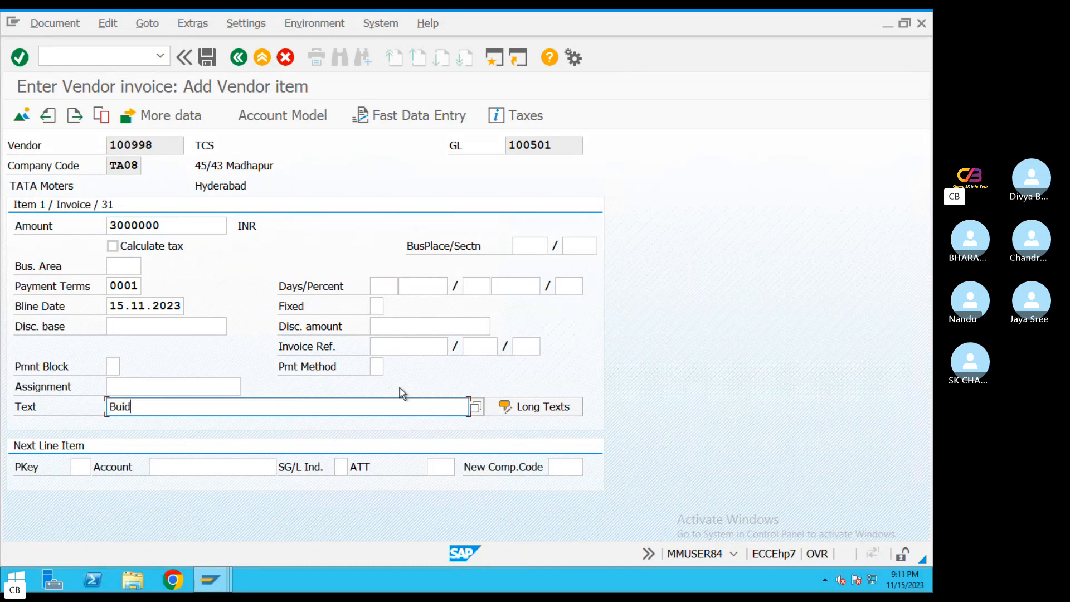
type("Bui")
type(",furntirue,plant")
Give the next line item posting key 70 and pick asset 2001, BUIDLING 1, of company code TA08 as its account
left_click(79, 468)
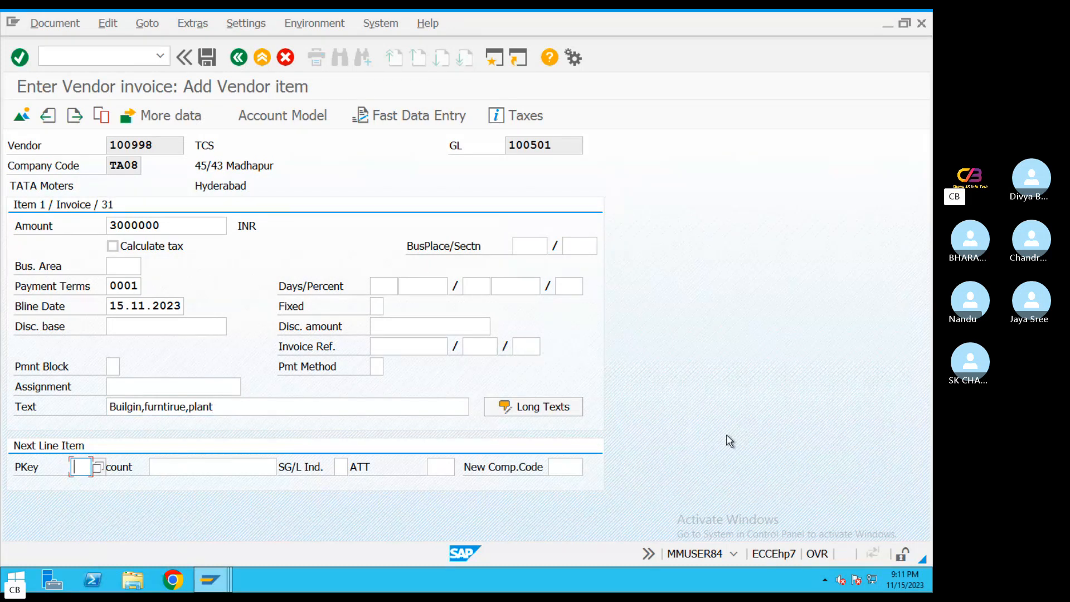
type("70")
left_click_drag(73, 466, 142, 459)
left_click(195, 463)
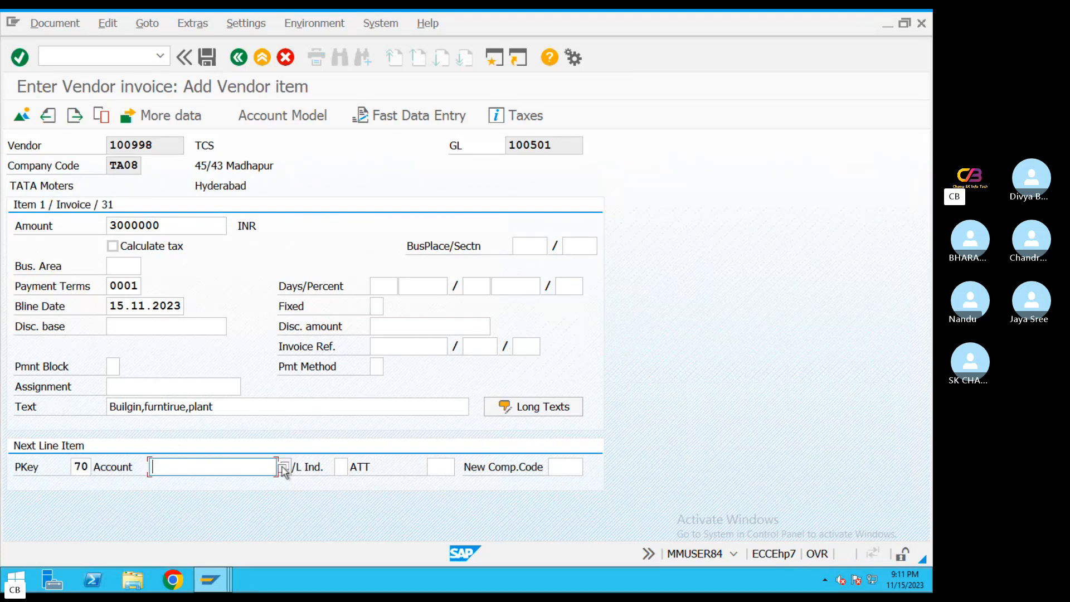
left_click(286, 467)
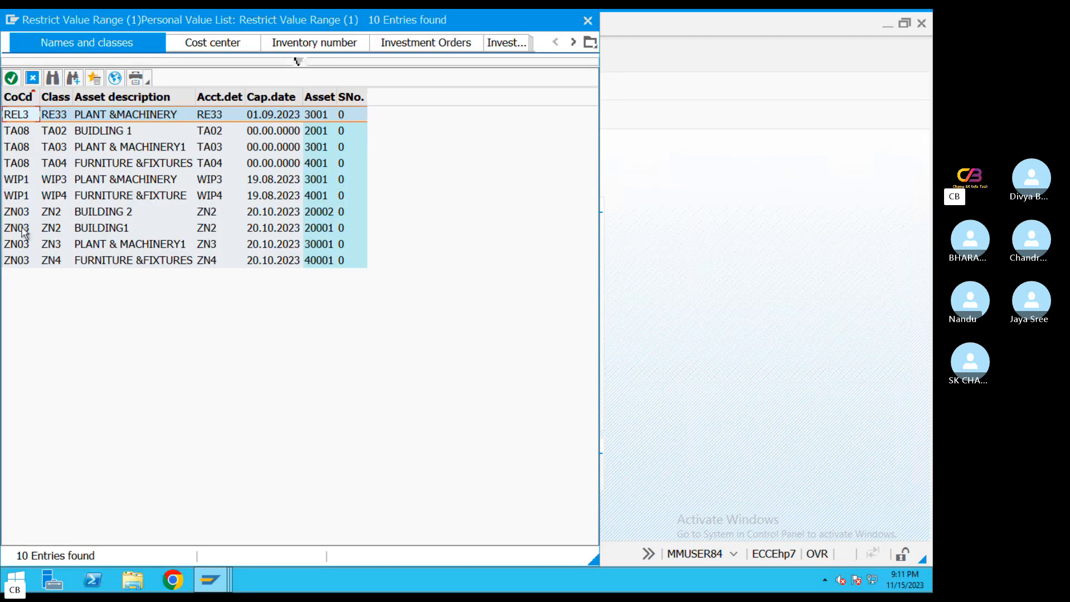
left_click(18, 131)
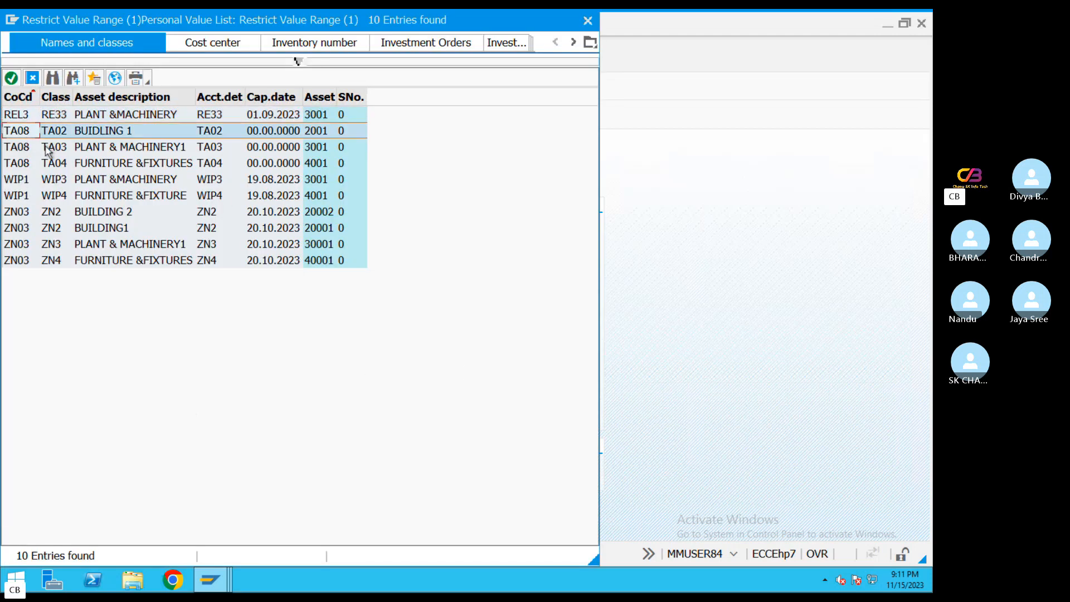
left_click(22, 151)
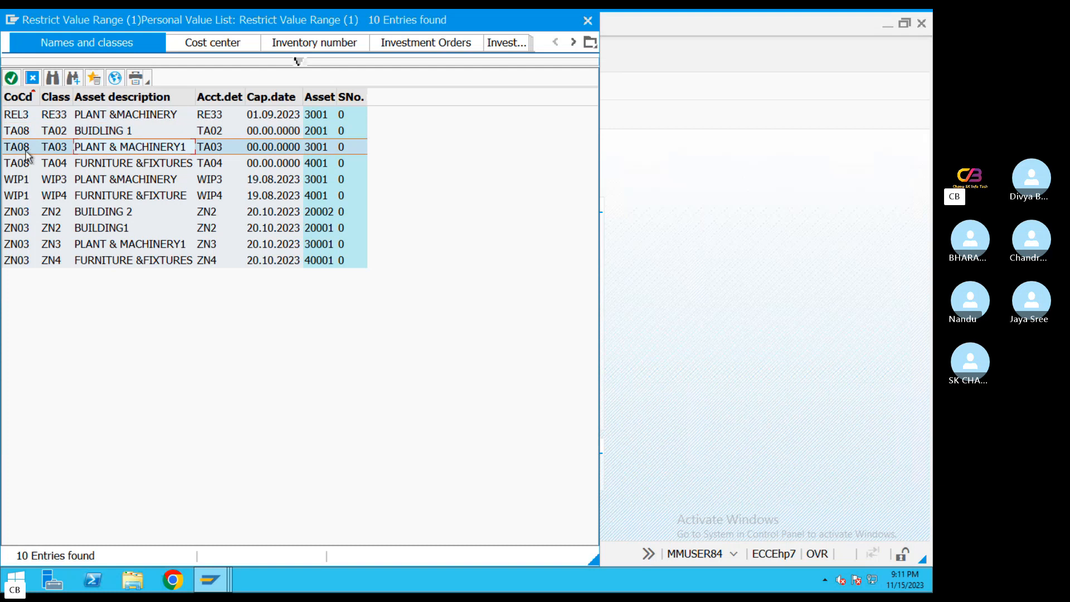
left_click(72, 164)
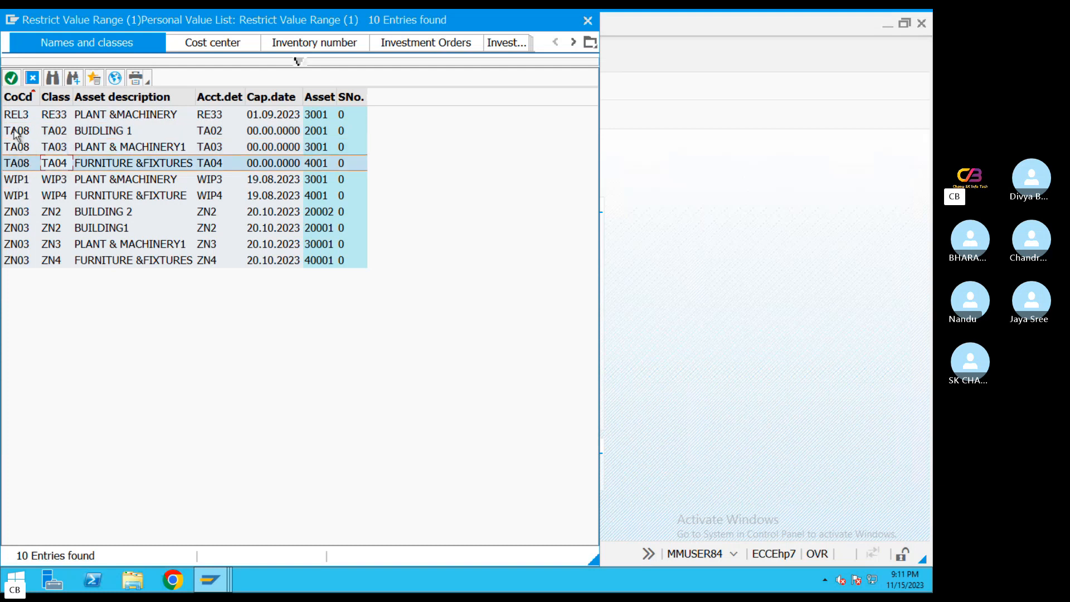
double_click(88, 133)
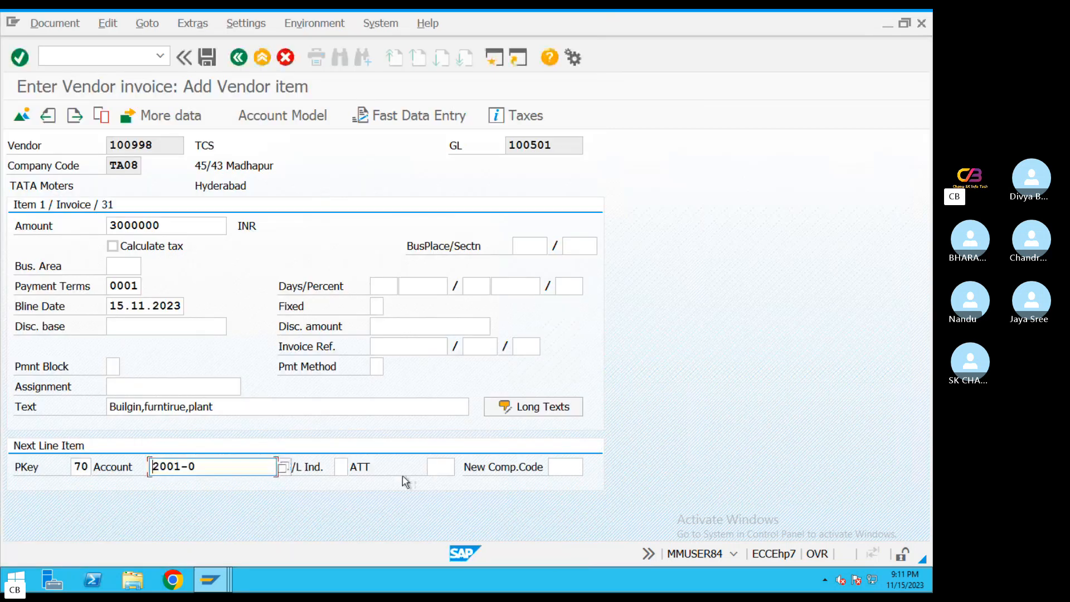
key("Return")
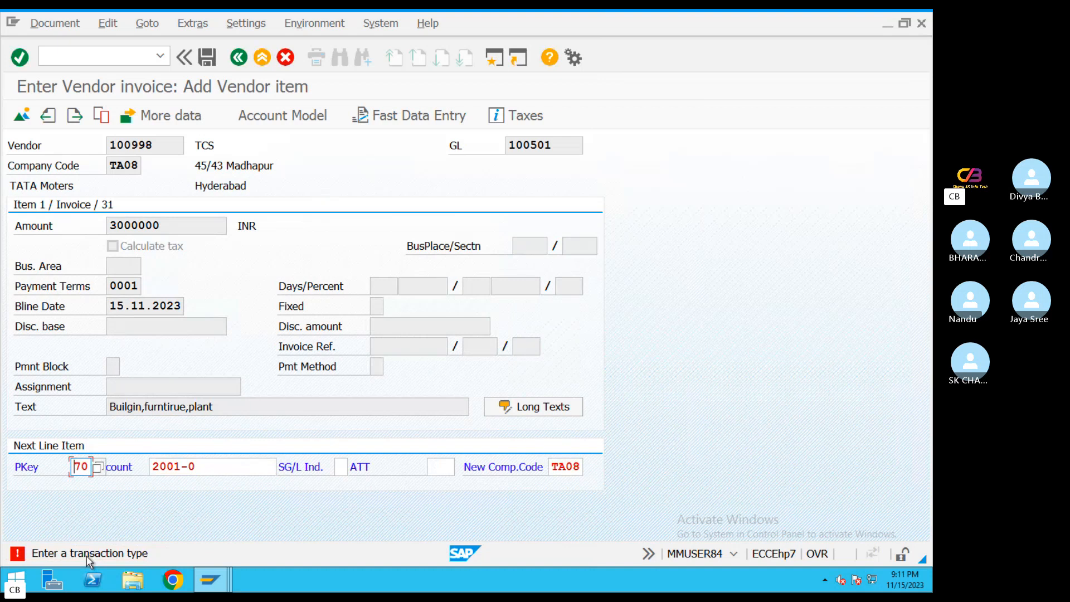
Choose asset transaction type 100 for the building line and proceed to its asset item
left_click(432, 467)
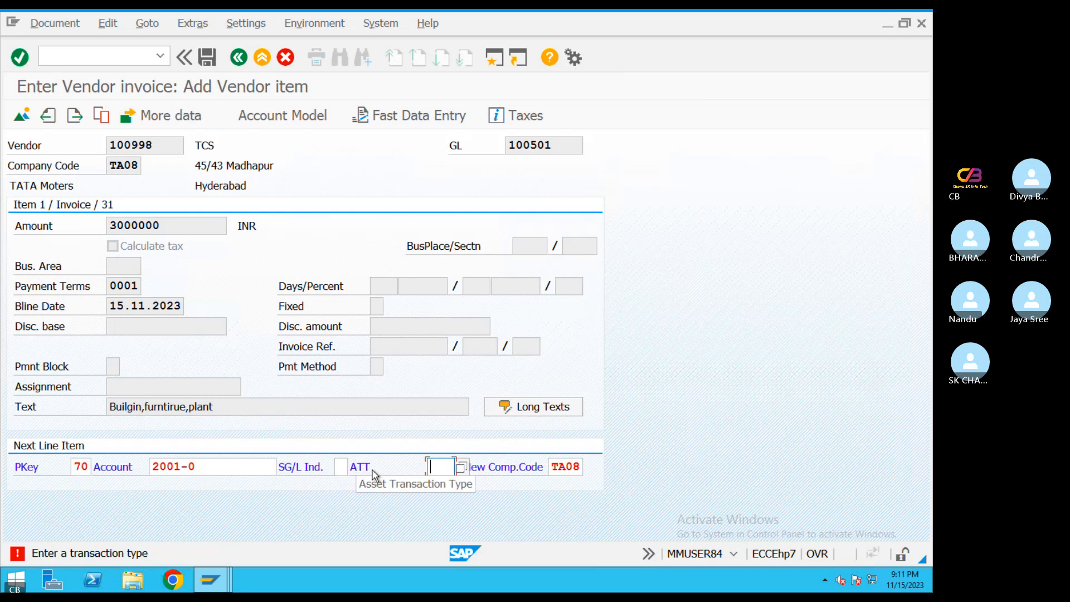
left_click(462, 467)
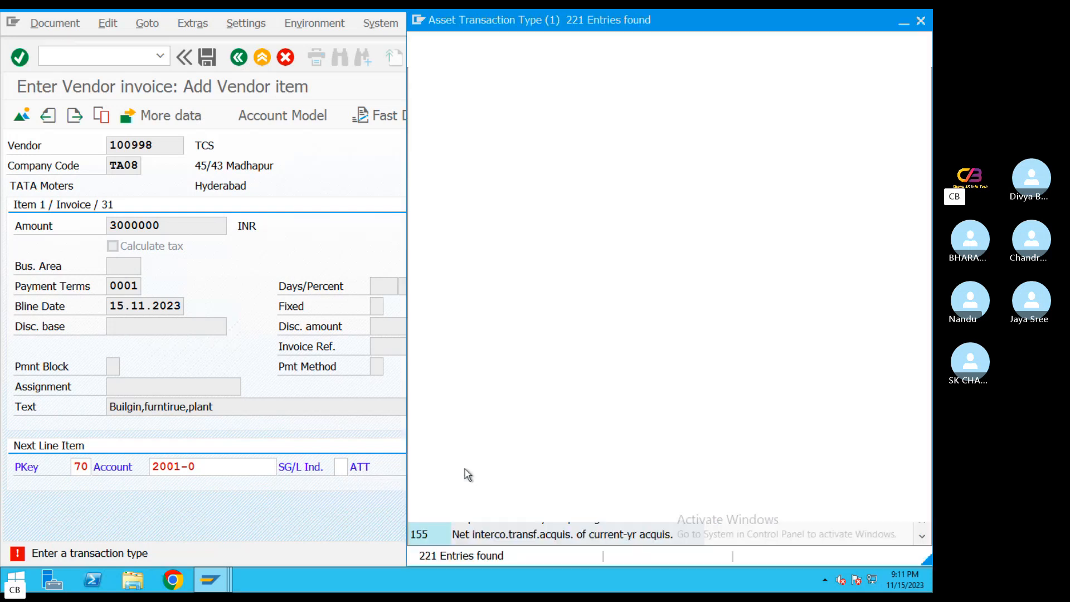
double_click(487, 182)
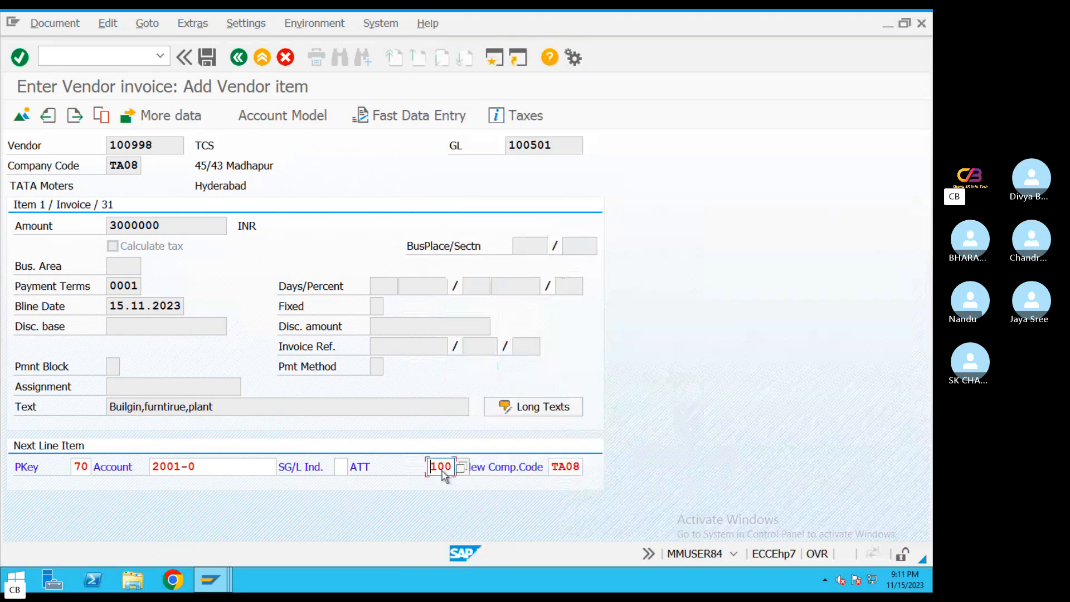
left_click_drag(454, 467, 366, 467)
key("Return")
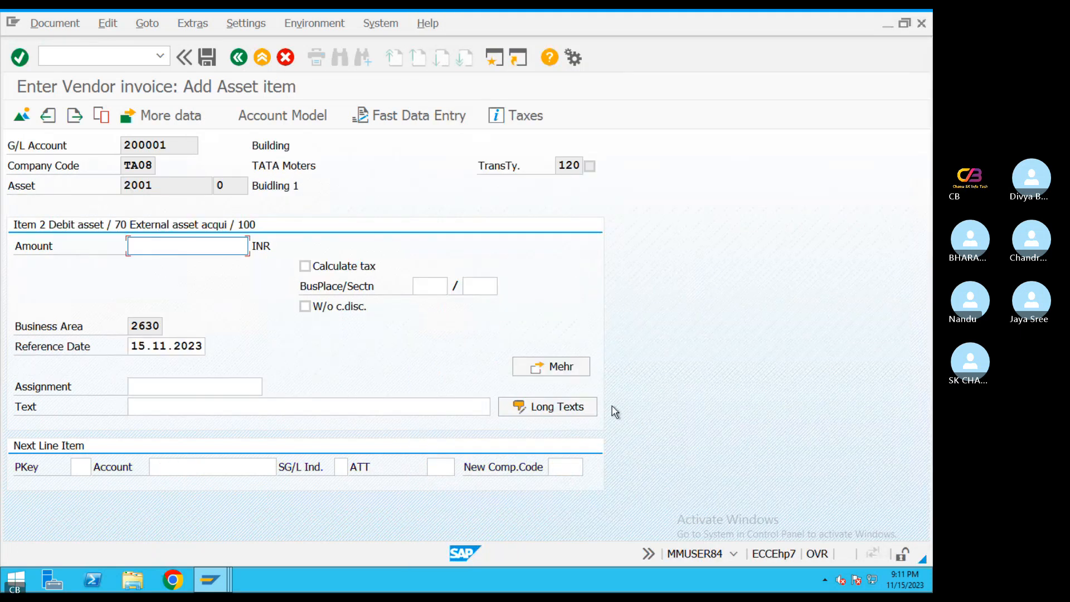
Set the building item's amount to 100000 INR and its text to Buidling
type("100000")
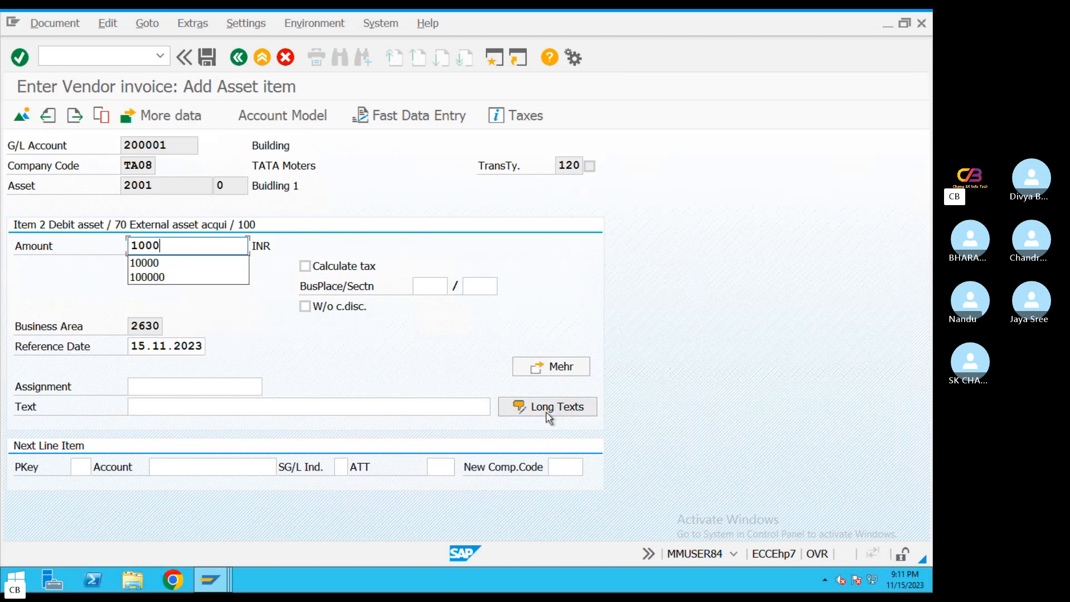
left_click(182, 408)
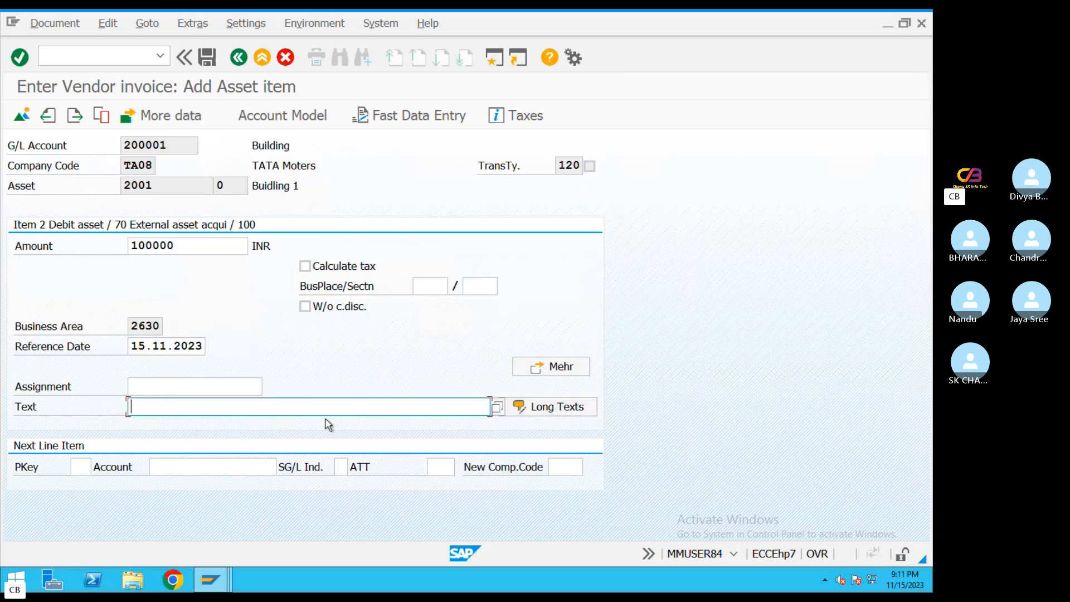
type("Buidling")
Add the next line item with posting key 70, TA08 asset 3001 PLANT & MACHINERY1 and asset transaction type 100
left_click(85, 465)
type("70")
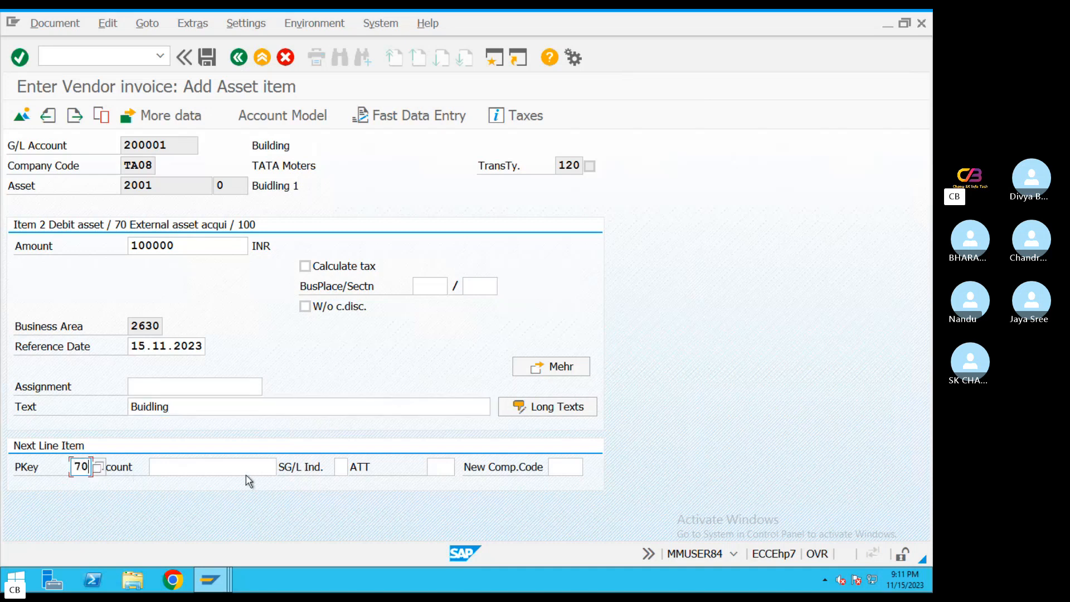
left_click(224, 466)
left_click(283, 467)
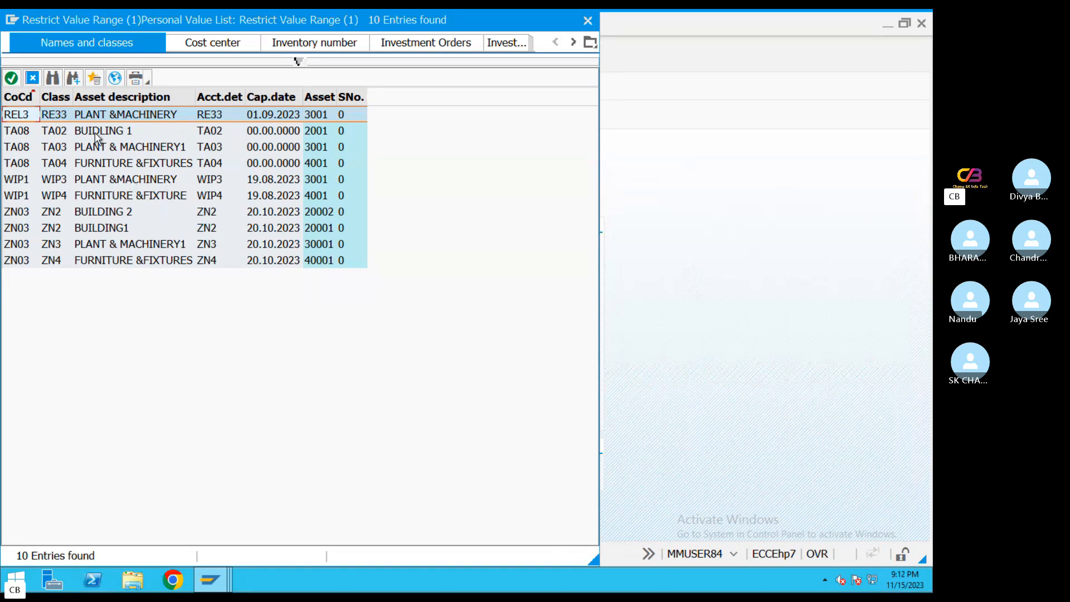
left_click(112, 148)
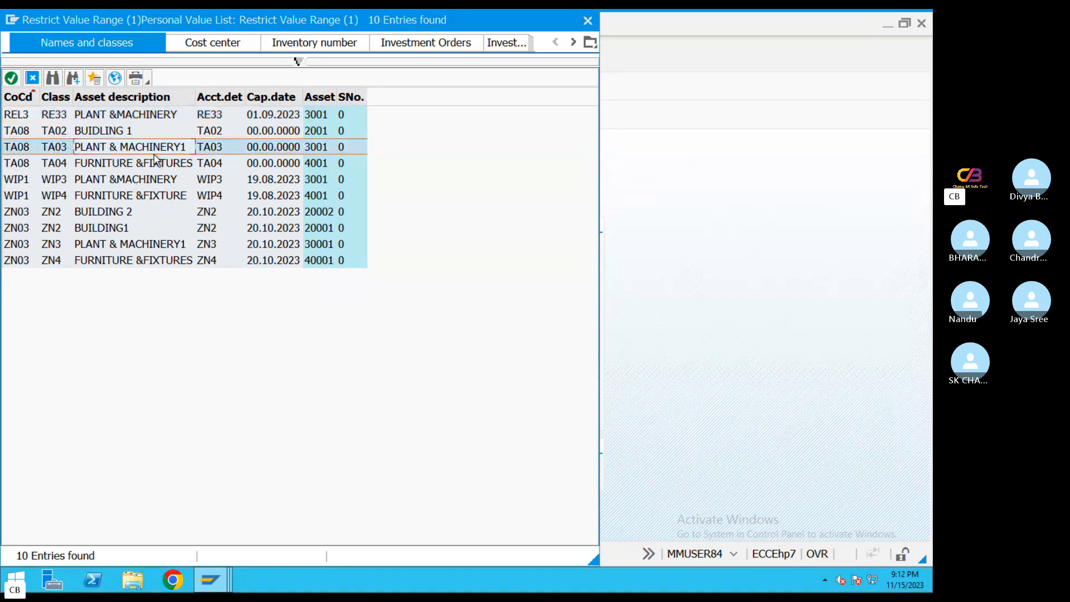
double_click(96, 153)
left_click(452, 469)
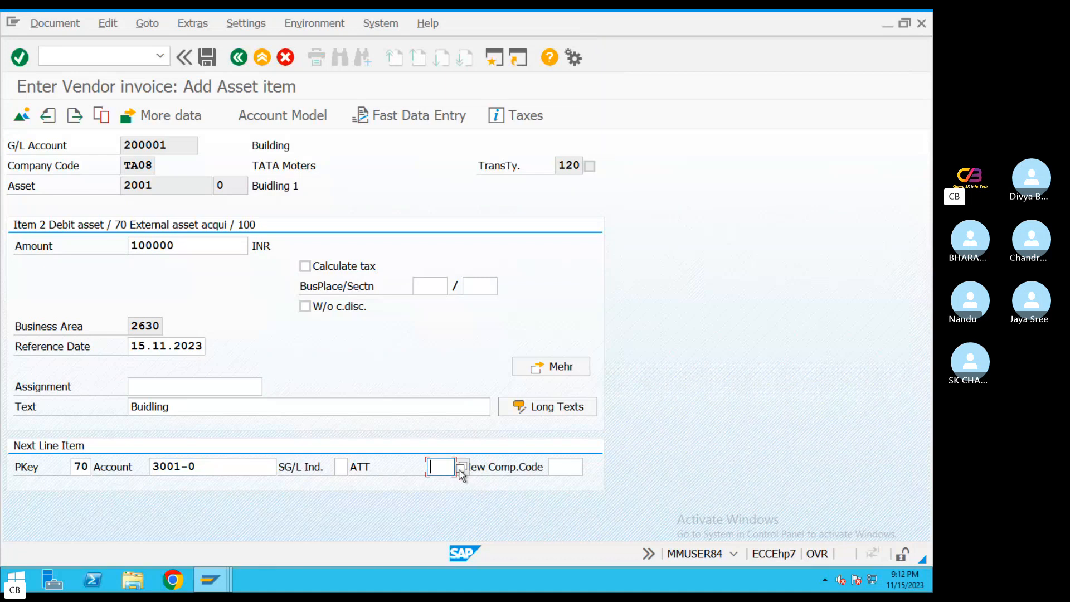
left_click(460, 469)
left_click(443, 480)
key("Return")
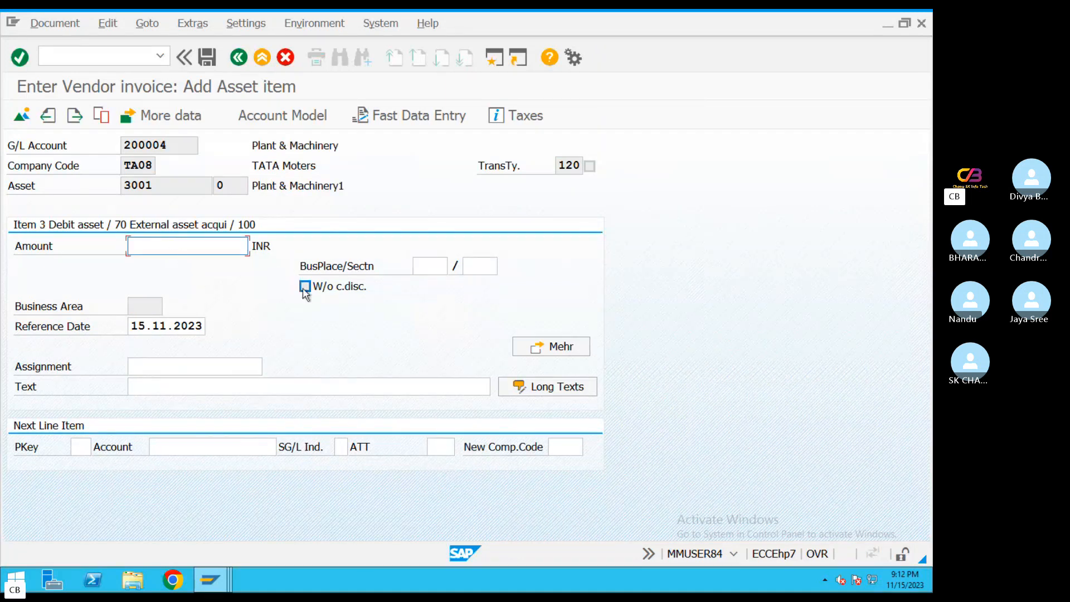
Set the plant item's amount to 100000 INR and its text to Plant & Machinery
left_click(189, 247)
left_click(176, 277)
left_click(239, 388)
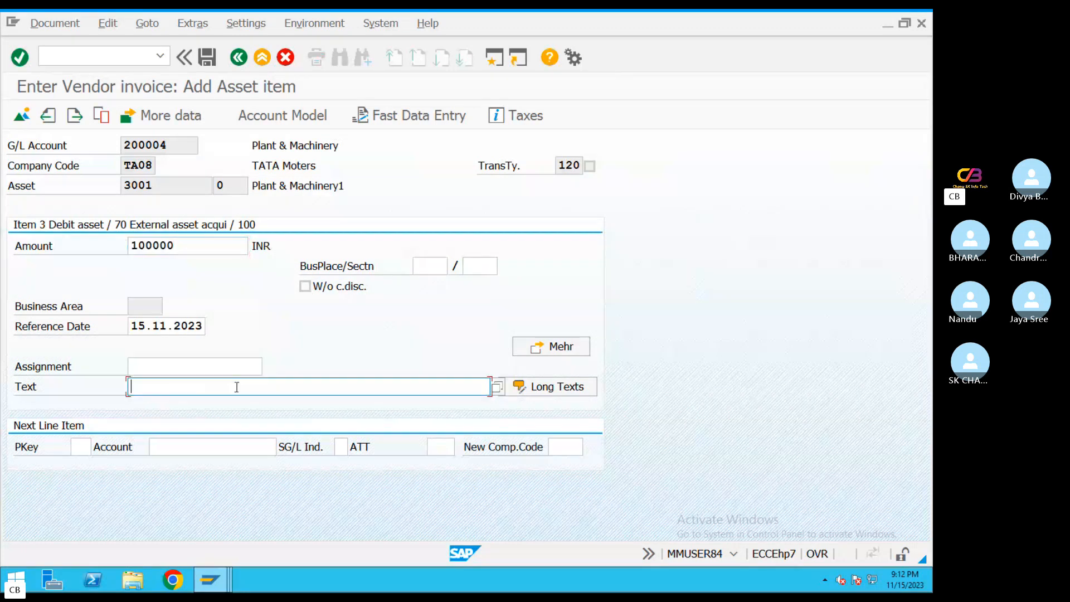
left_click(169, 386)
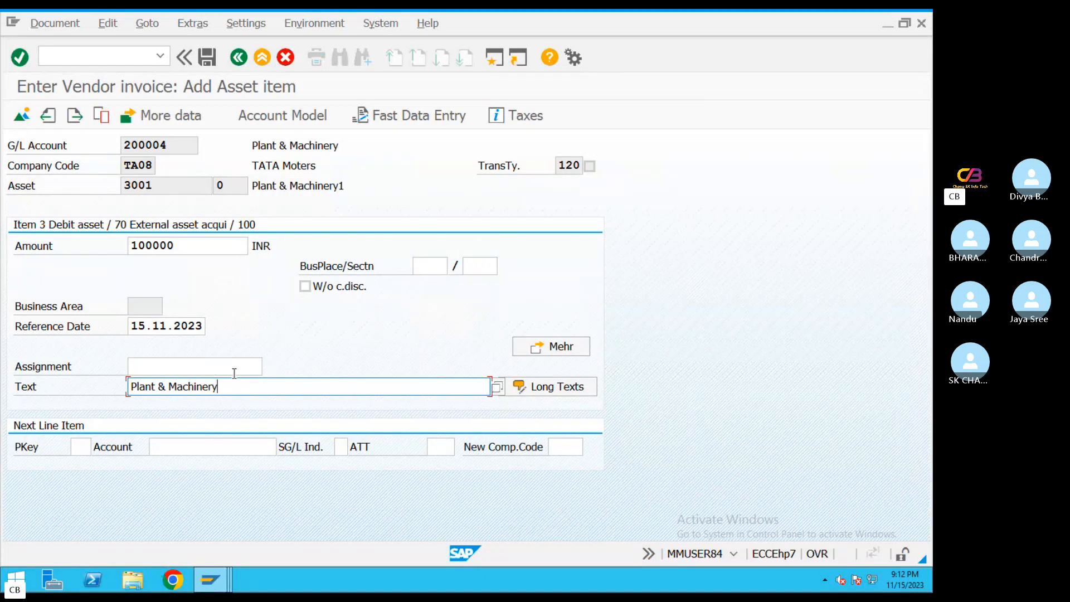
Add another line item with posting key 70, TA08 asset 4001 FURNITURE &FIXTURES and asset transaction type 100
left_click(79, 445)
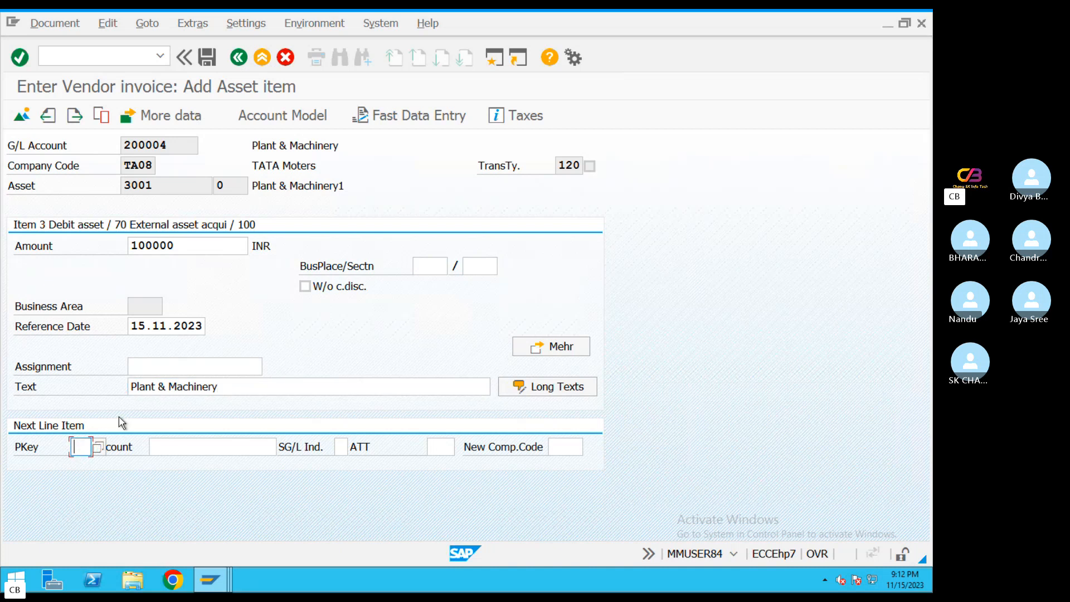
type("70")
left_click(206, 444)
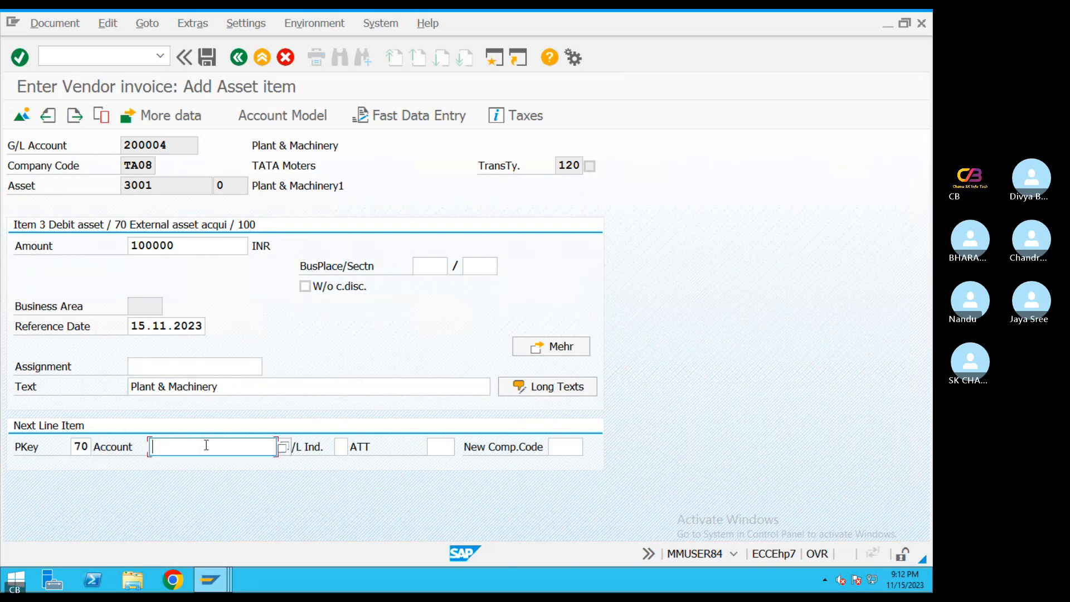
left_click(284, 446)
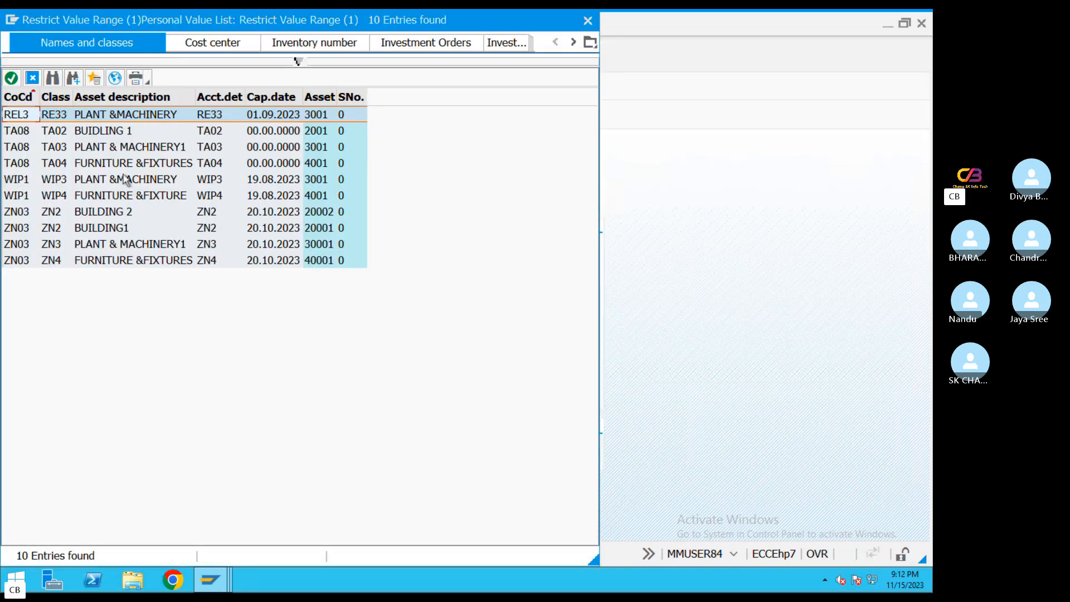
double_click(106, 163)
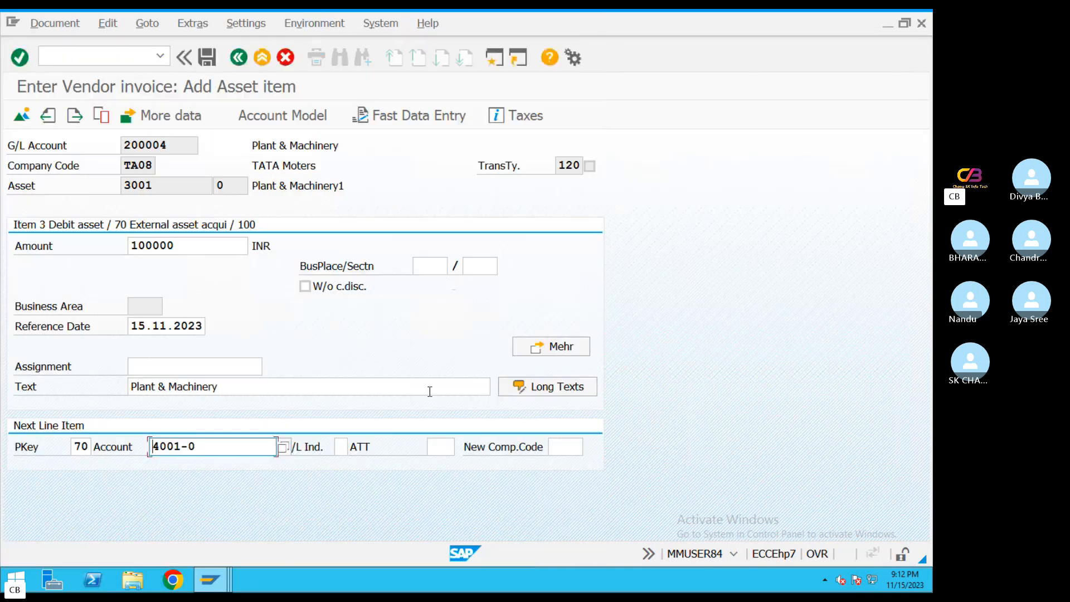
key("Return")
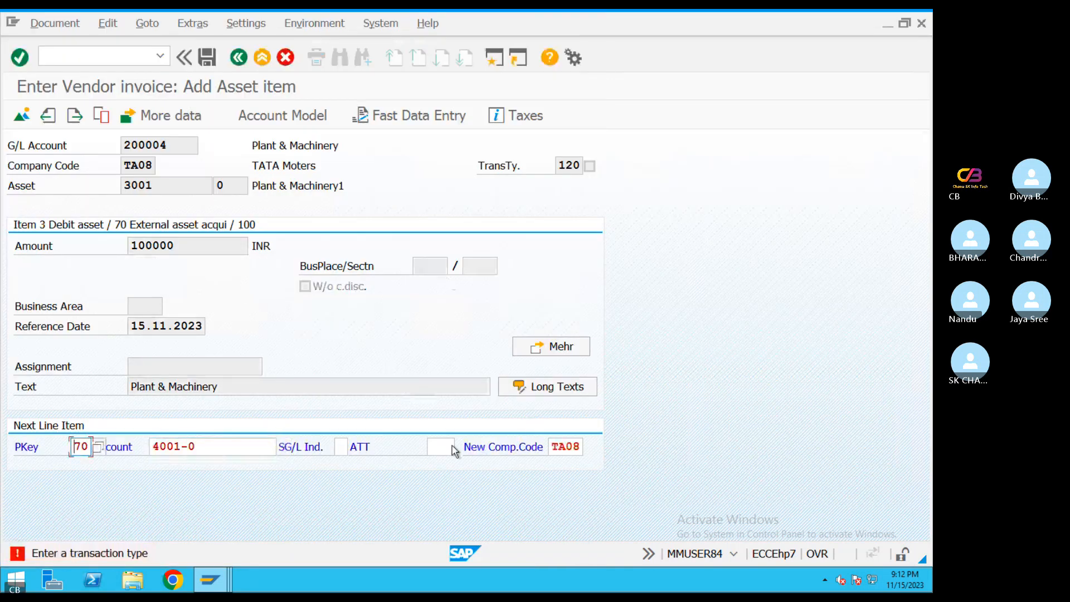
left_click(445, 446)
left_click(447, 444)
left_click(446, 467)
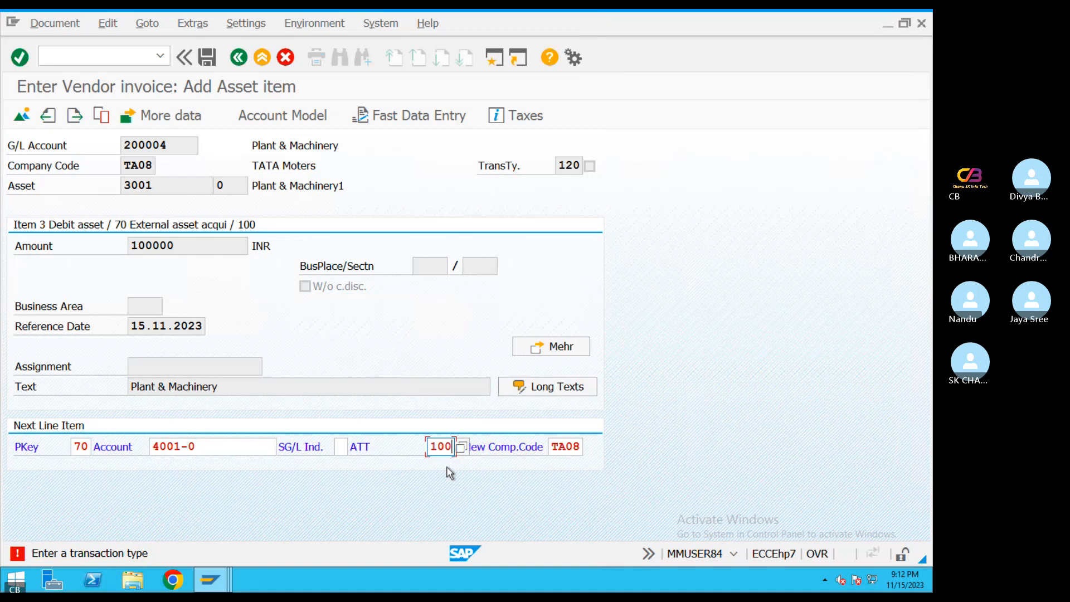
key("Return")
Set the furniture item's amount to 100000 INR and reuse the text Builgin,furntirue,plant
left_click(179, 246)
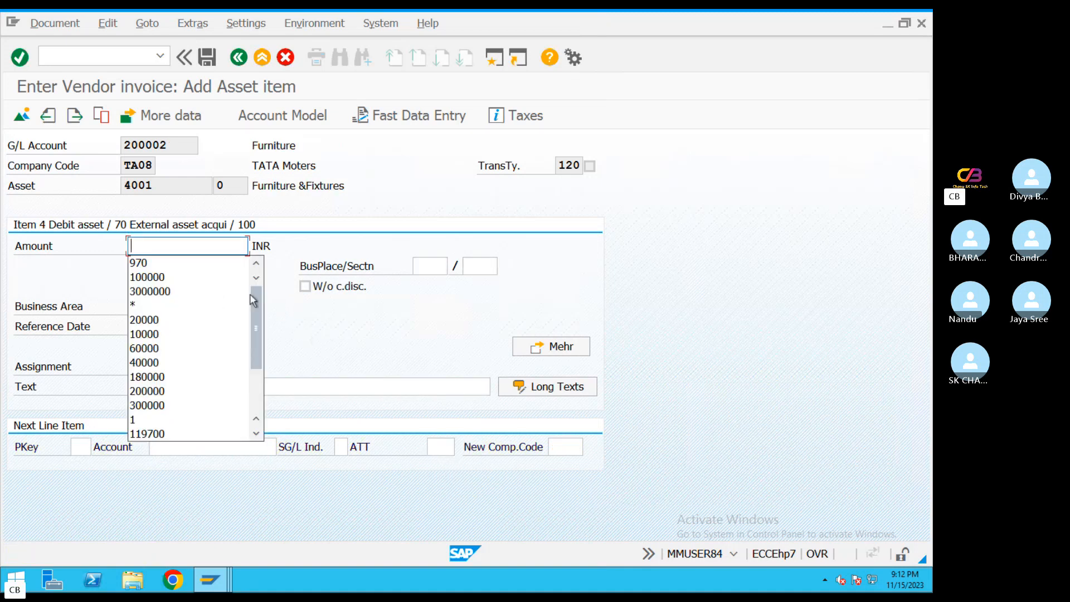
left_click(179, 279)
left_click(191, 389)
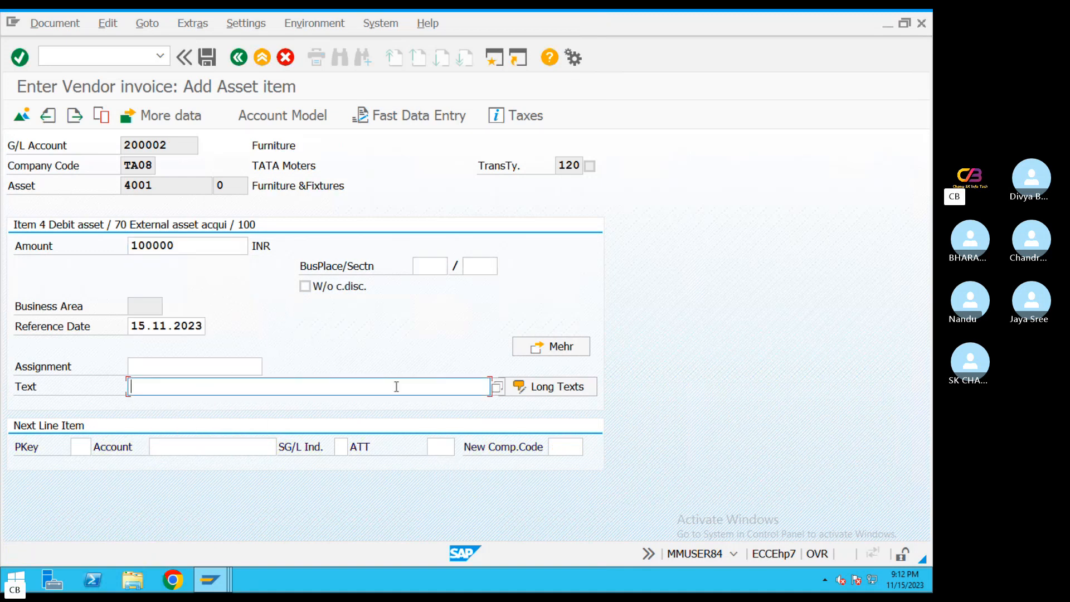
left_click(396, 386)
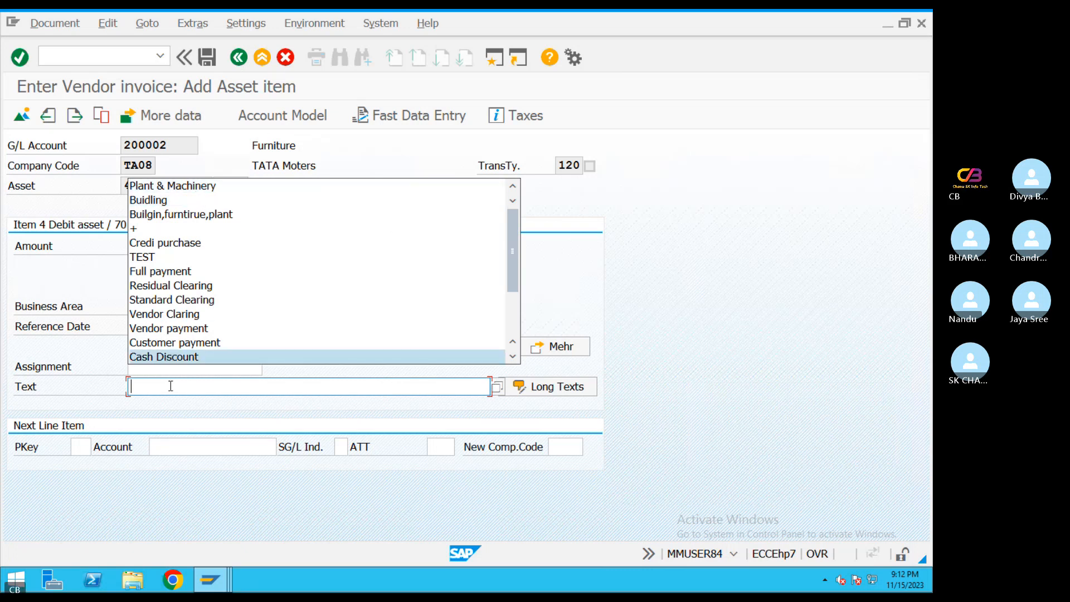
left_click(184, 215)
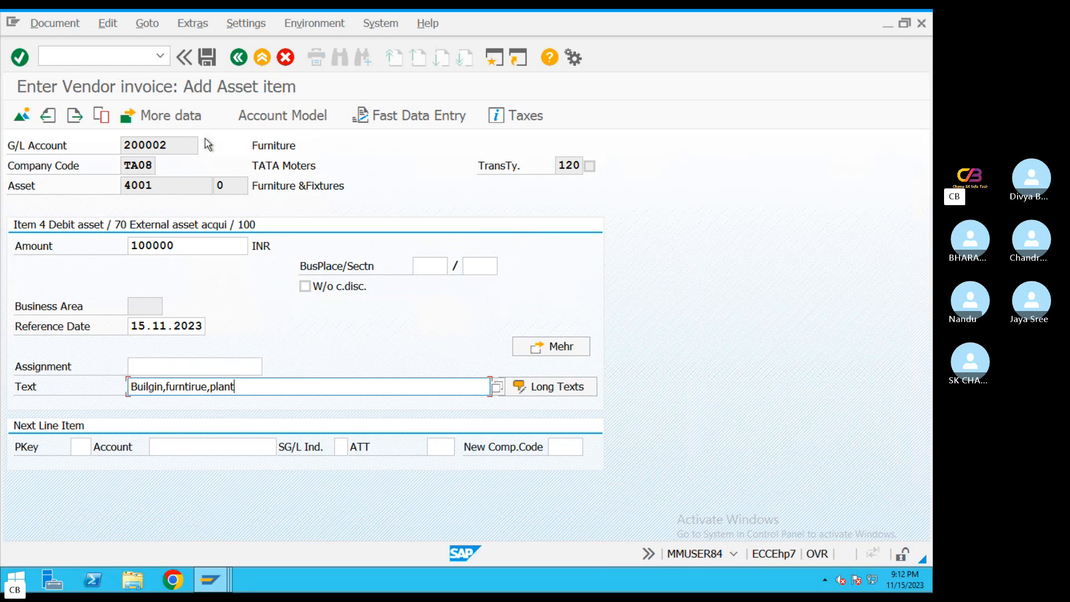
Simulate the vendor invoice document to display its line item overview
left_click(35, 25)
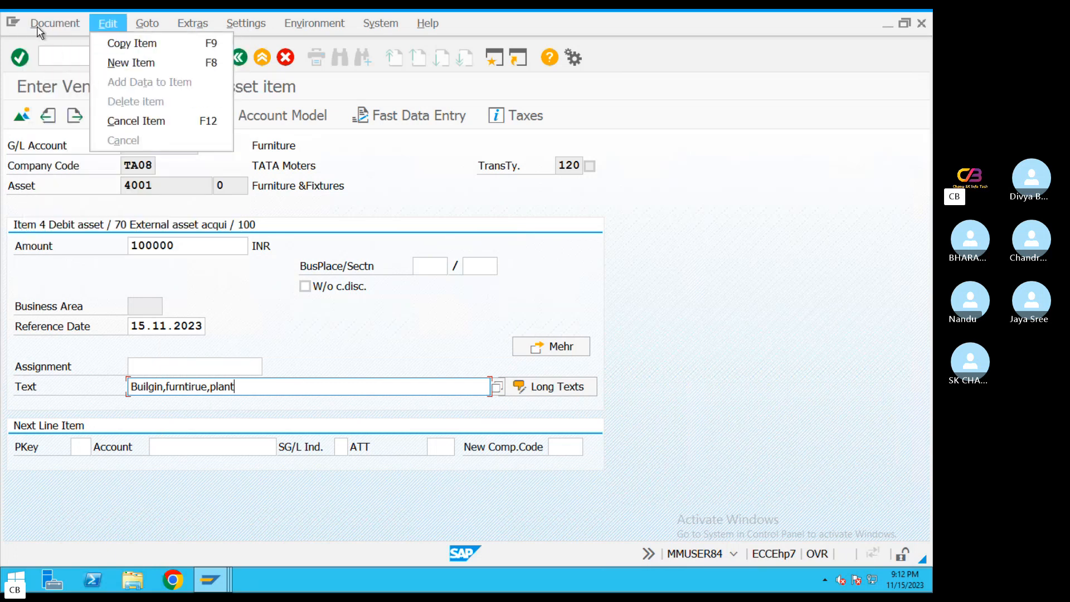
left_click(60, 99)
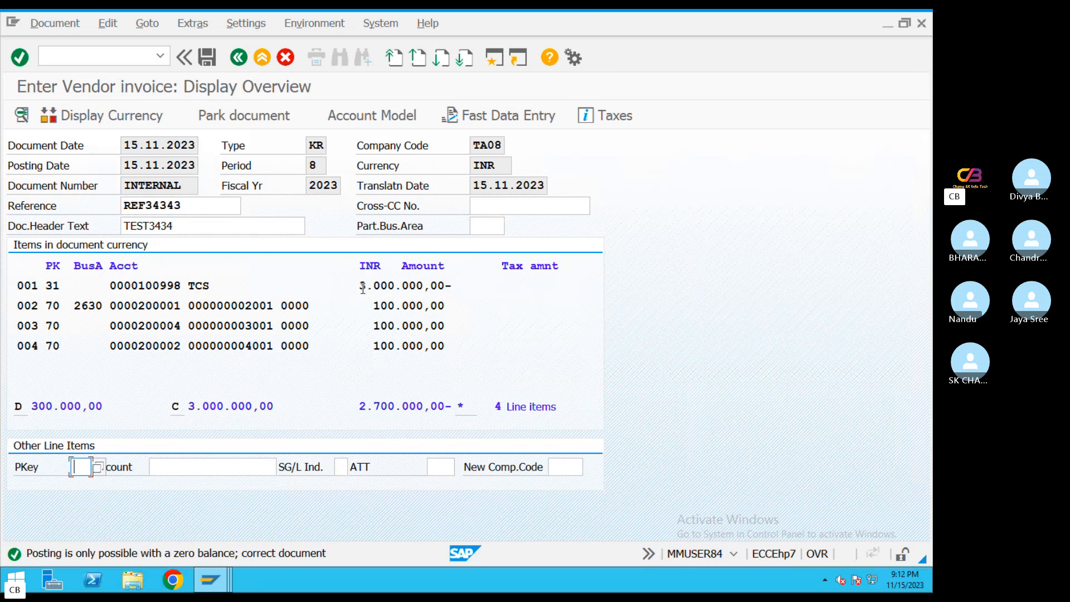
Re-enter 3000000 INR as the TCS vendor item's amount and try to post the document
double_click(368, 285)
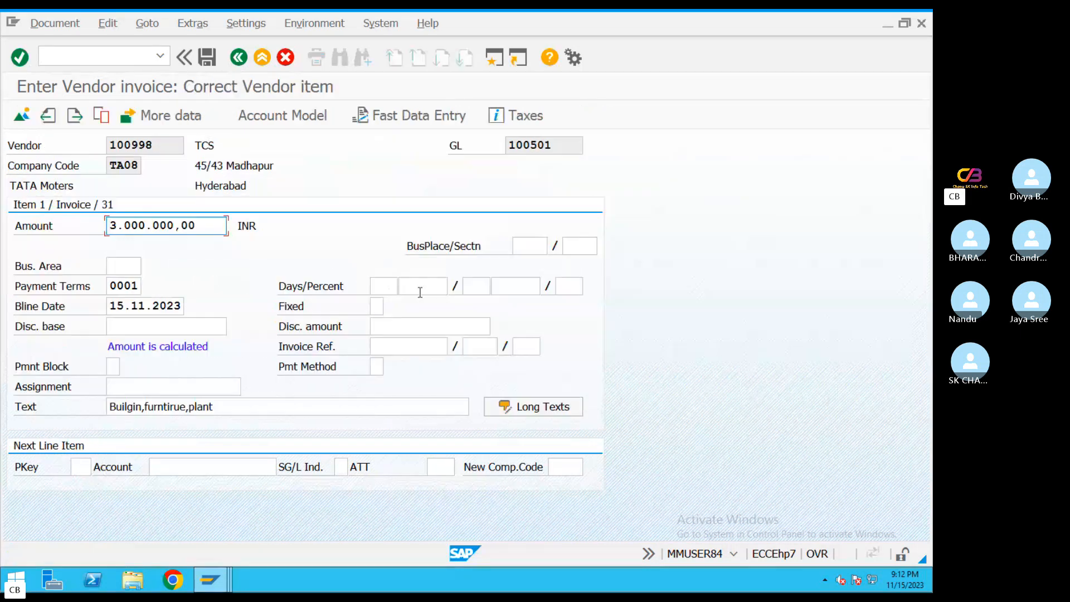
left_click_drag(198, 226, 12, 229)
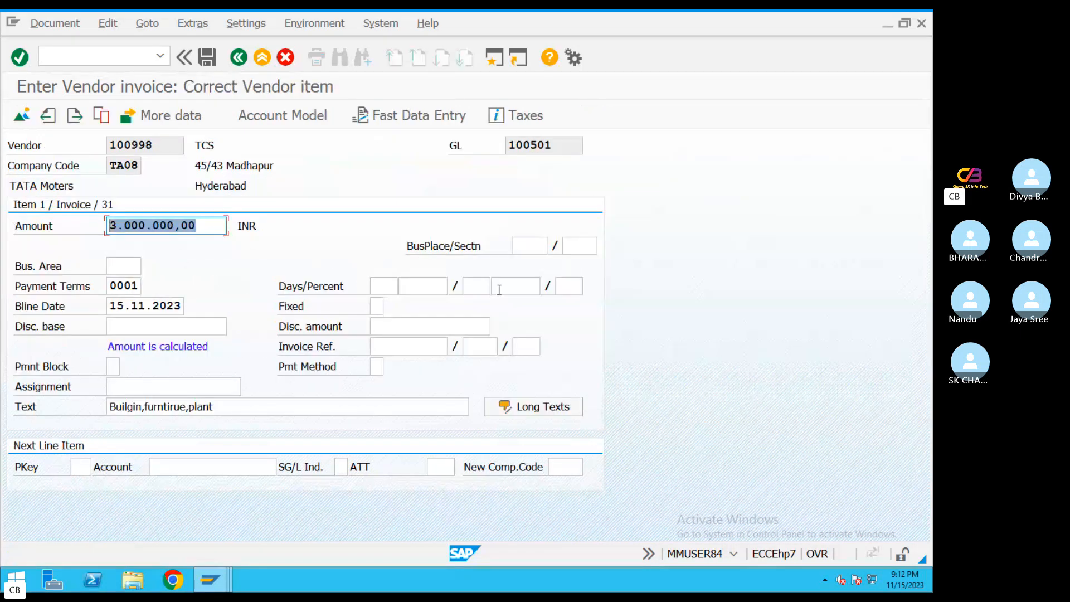
type("3.000.00")
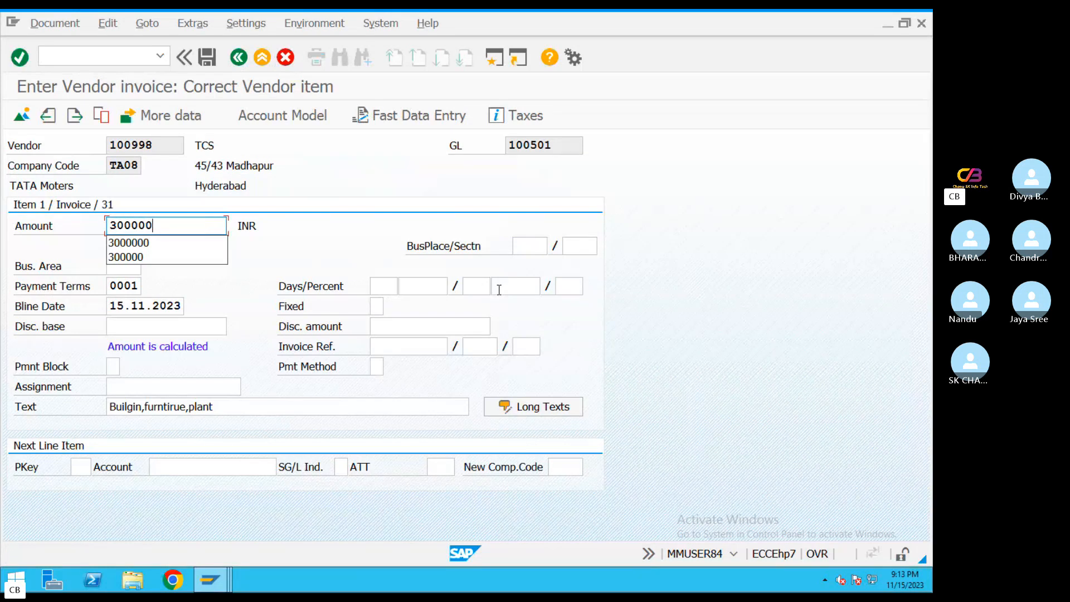
type("0")
key("Return")
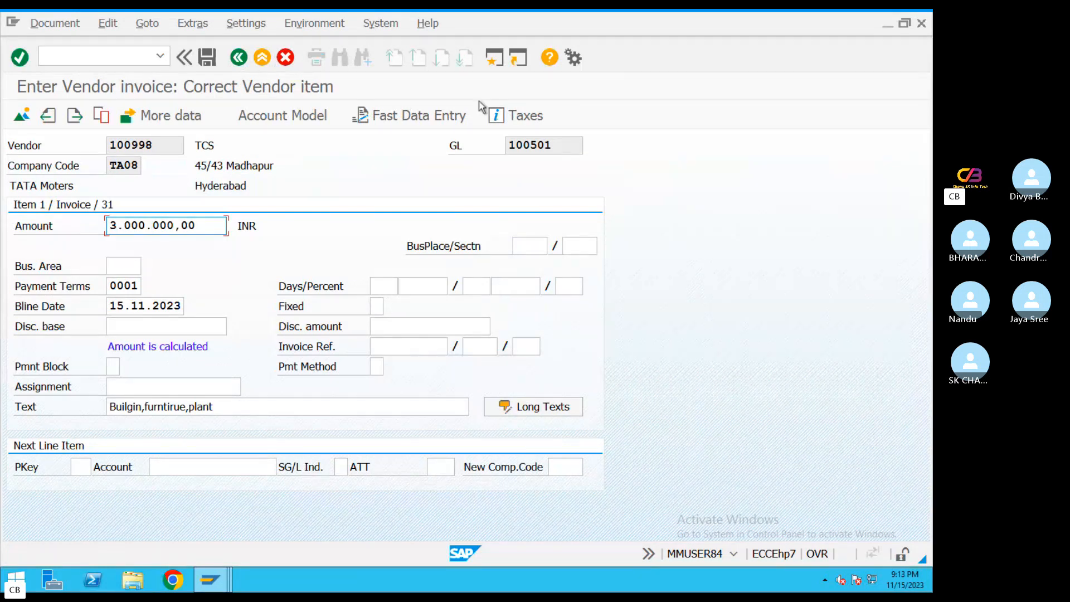
left_click(239, 57)
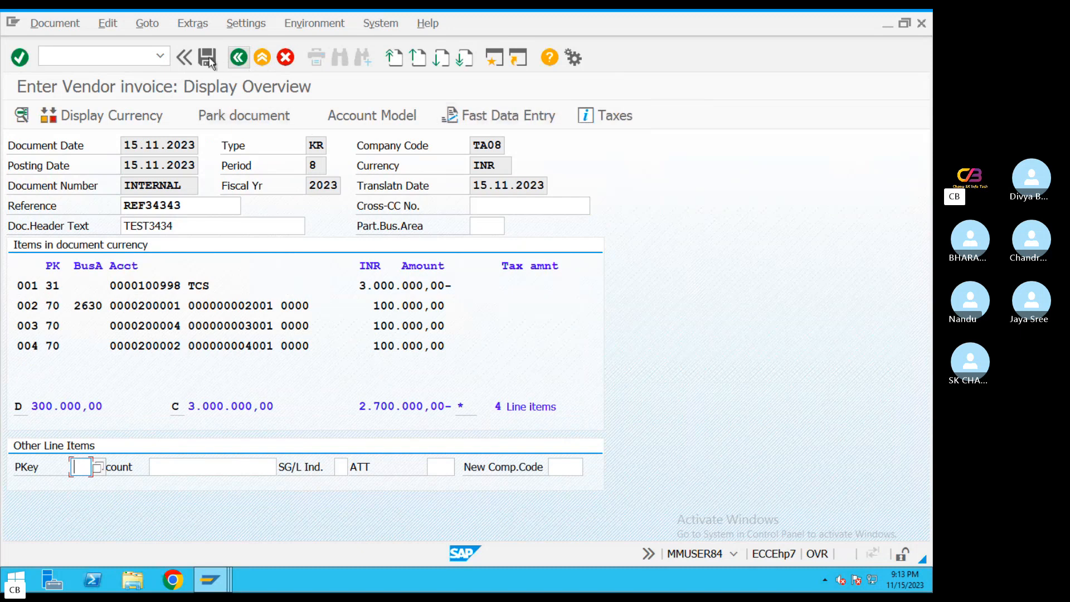
left_click(209, 58)
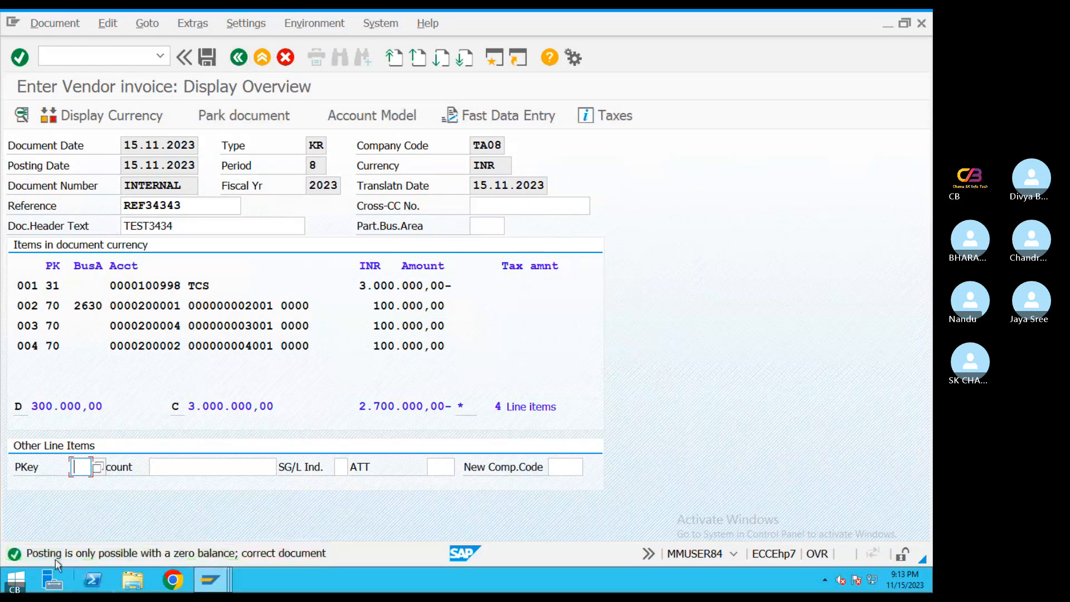
Set the building asset 2001 item's amount to 1000000 INR and return to the document overview
double_click(403, 307)
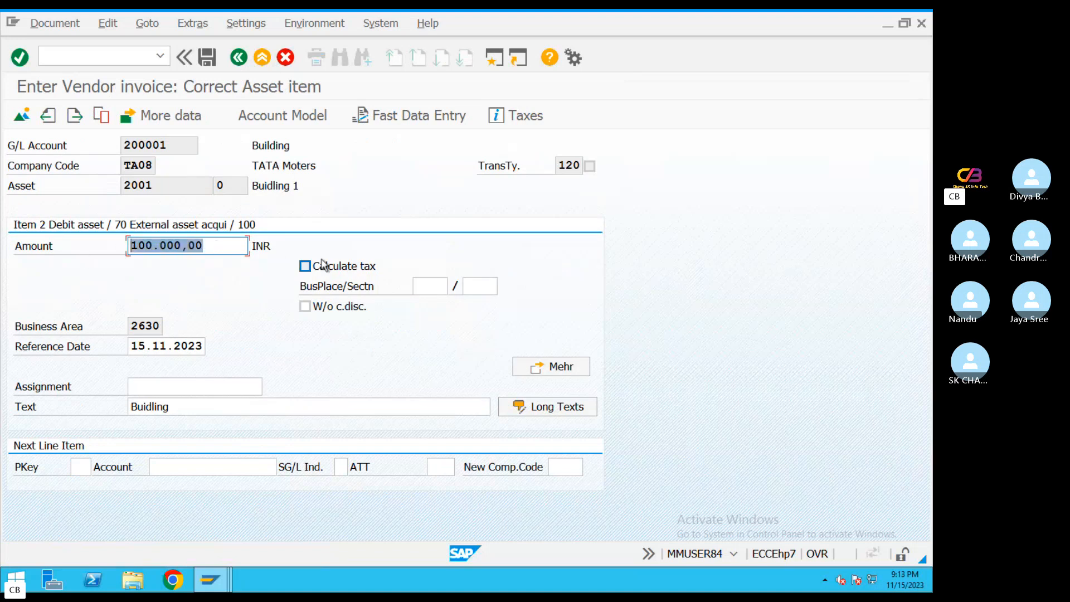
type("1000000")
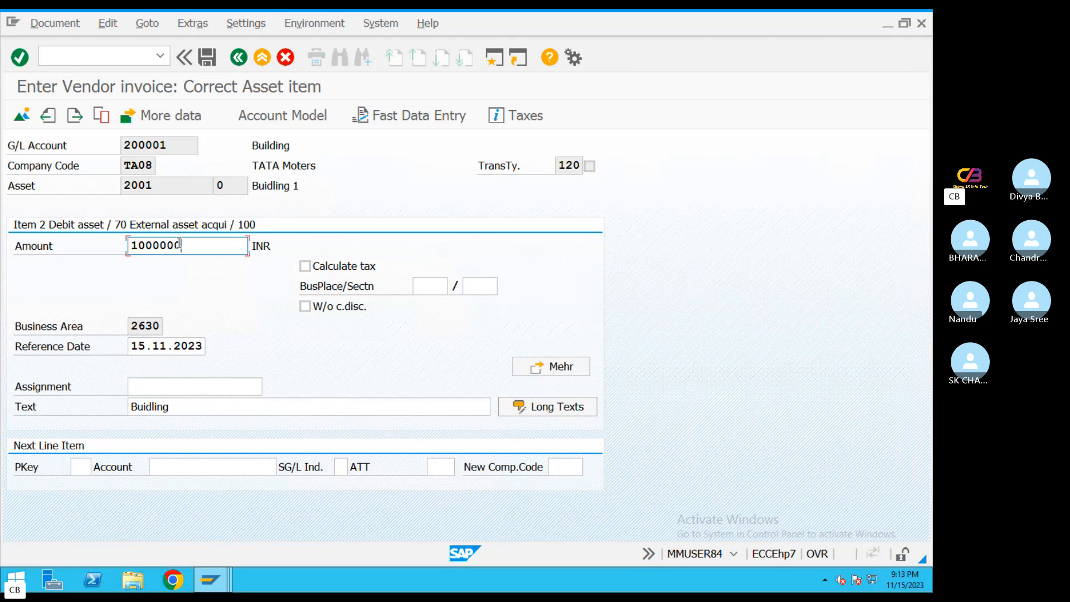
left_click_drag(179, 244, 61, 244)
key("ctrl+c")
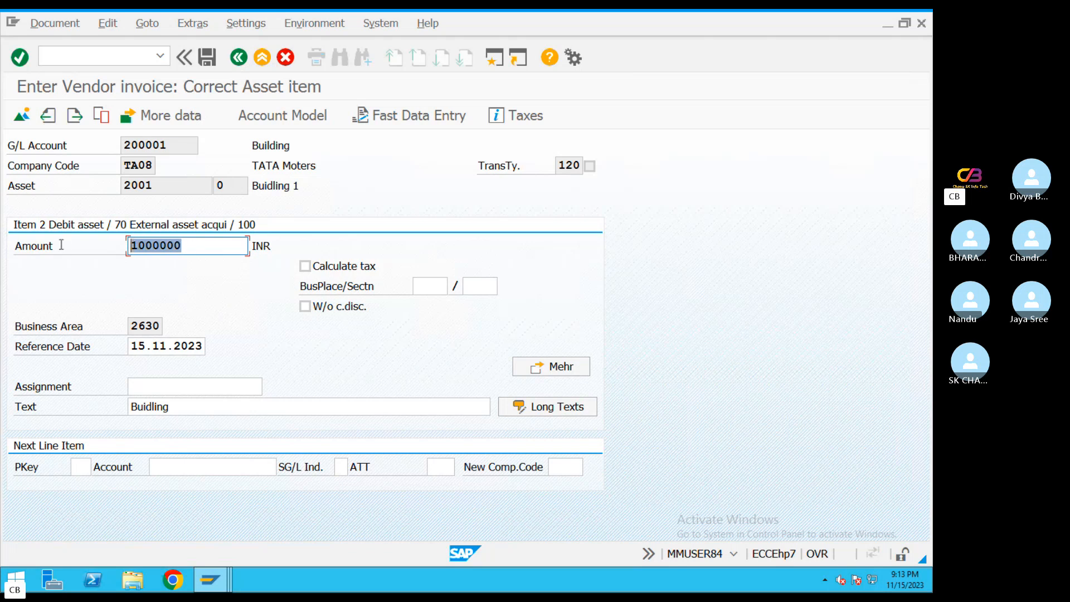
left_click(239, 56)
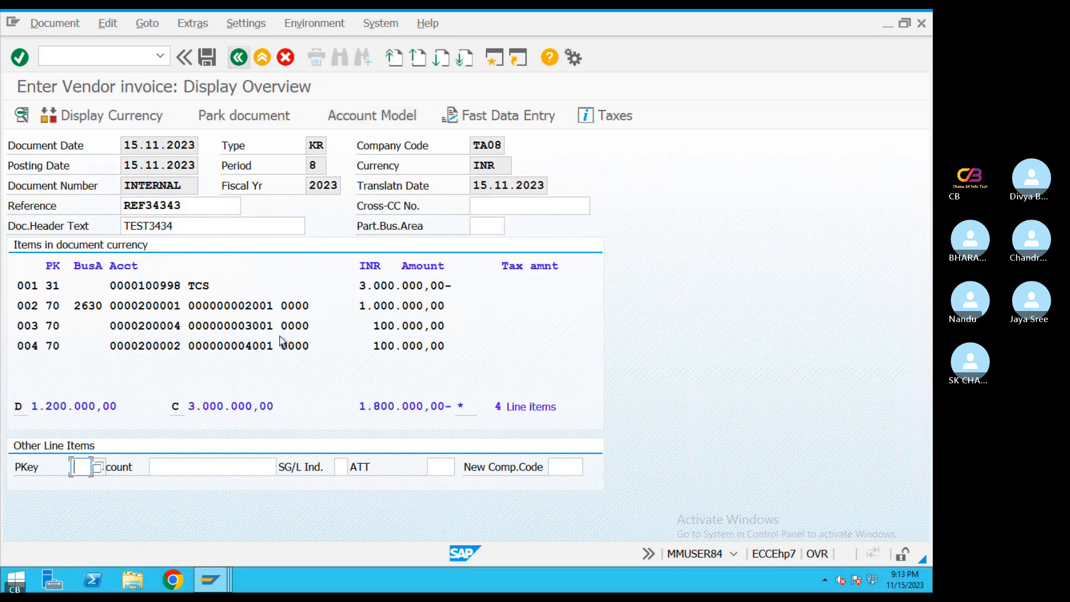
Set the plant and machinery asset 3001 item's amount to 1000000 INR and return to the document overview
double_click(274, 329)
left_click_drag(212, 245, 55, 246)
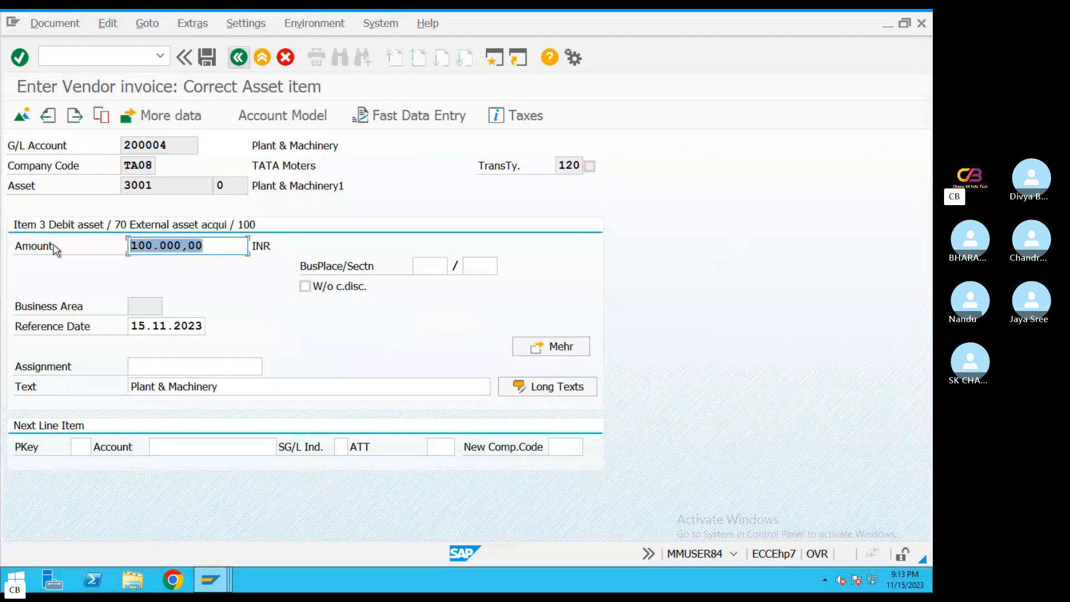
key("ctrl+v")
left_click(238, 57)
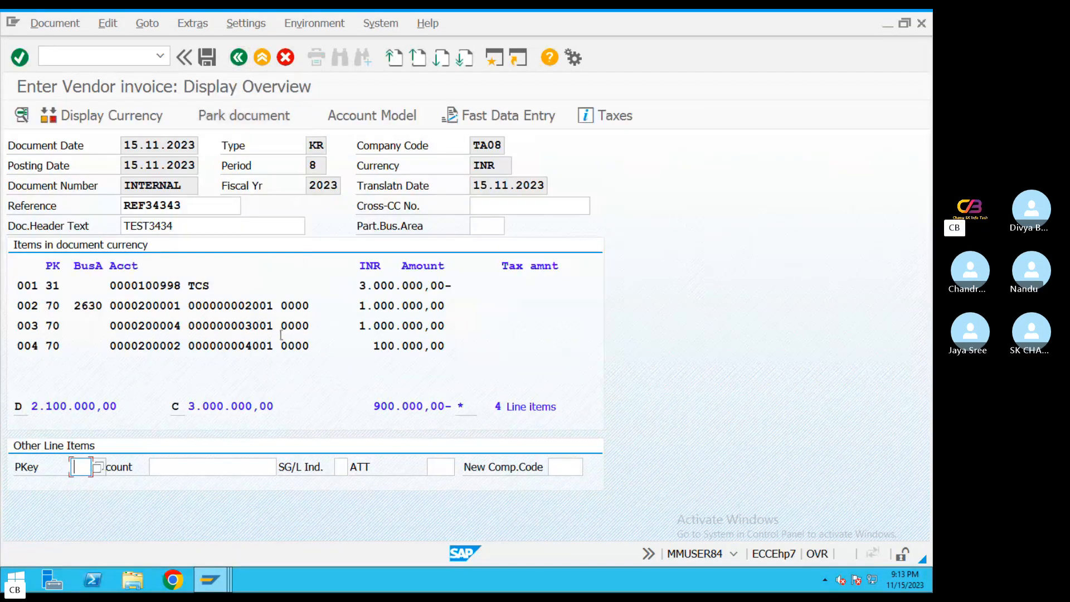
Set the furniture asset 4001 item's amount to 1000000 INR and return to the document overview
double_click(273, 345)
left_click_drag(215, 246, 86, 250)
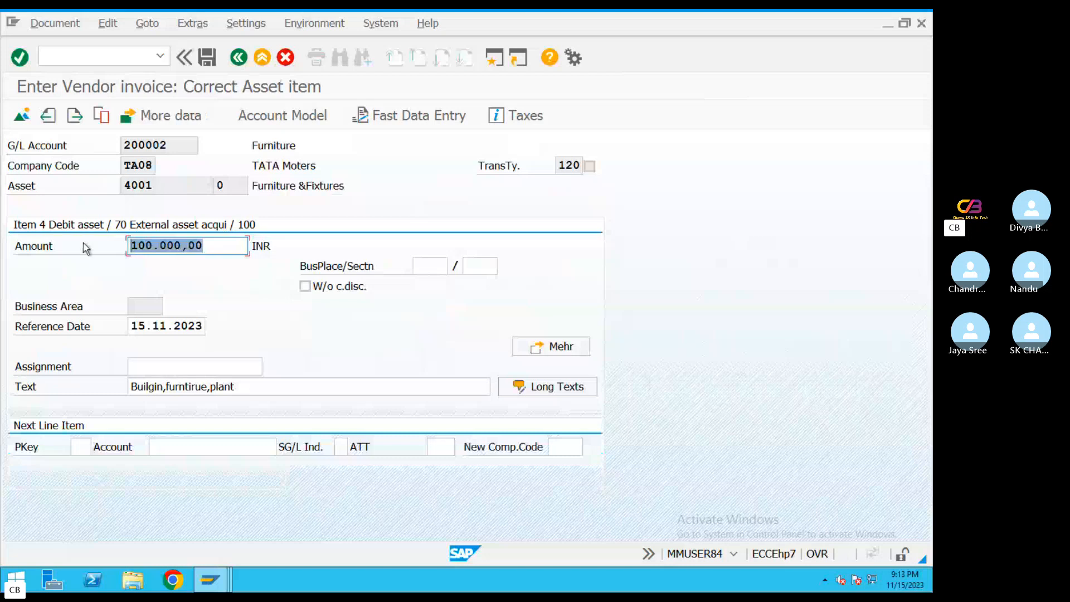
key("ctrl+v")
key("Return")
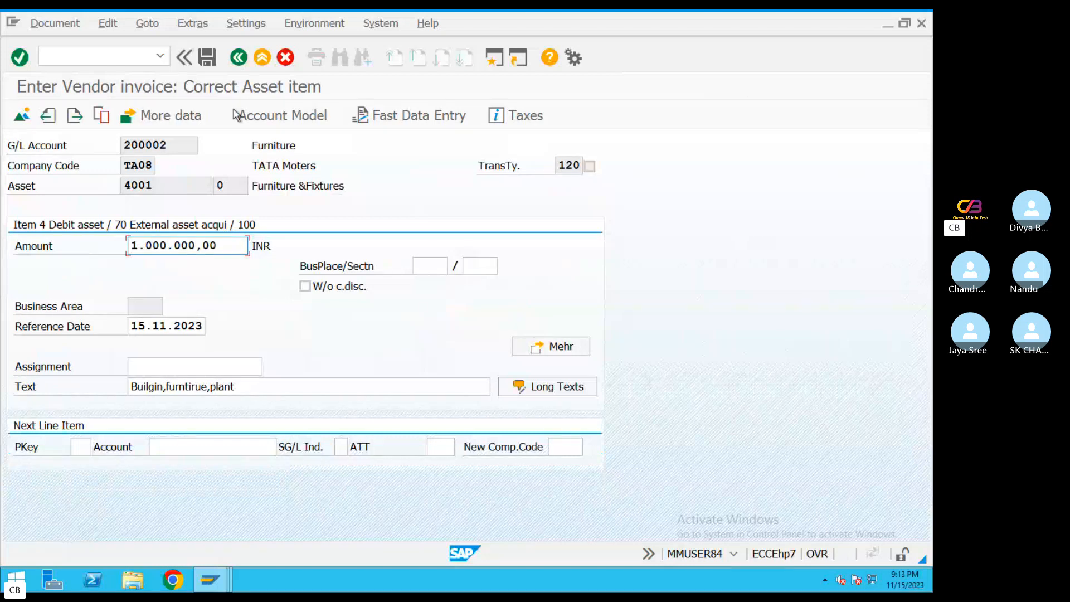
left_click(238, 56)
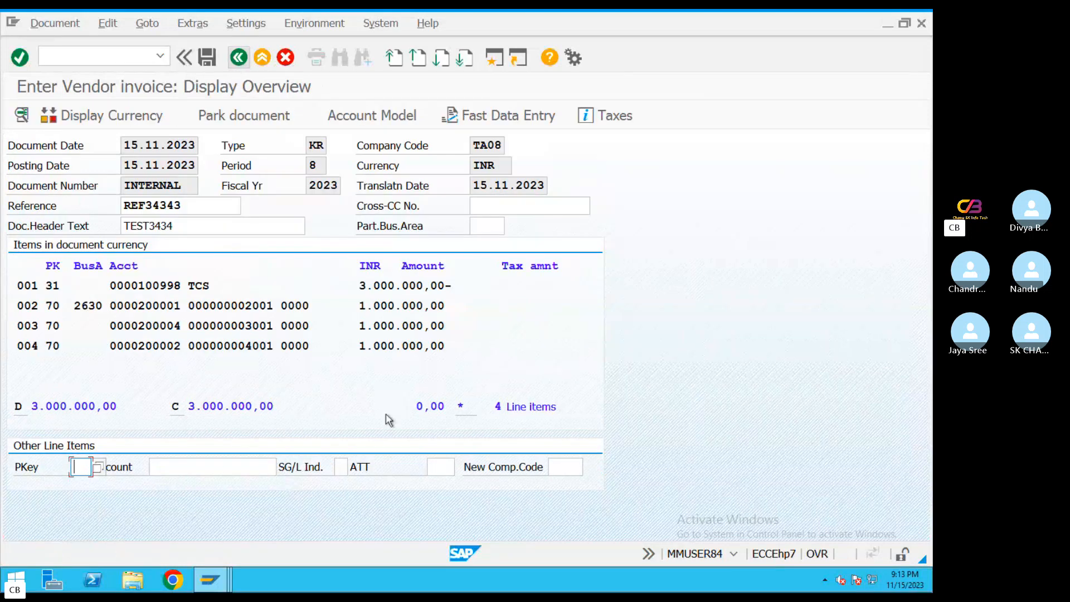
Post the asset acquisition invoice and display the posted document
left_click_drag(475, 289, 26, 286)
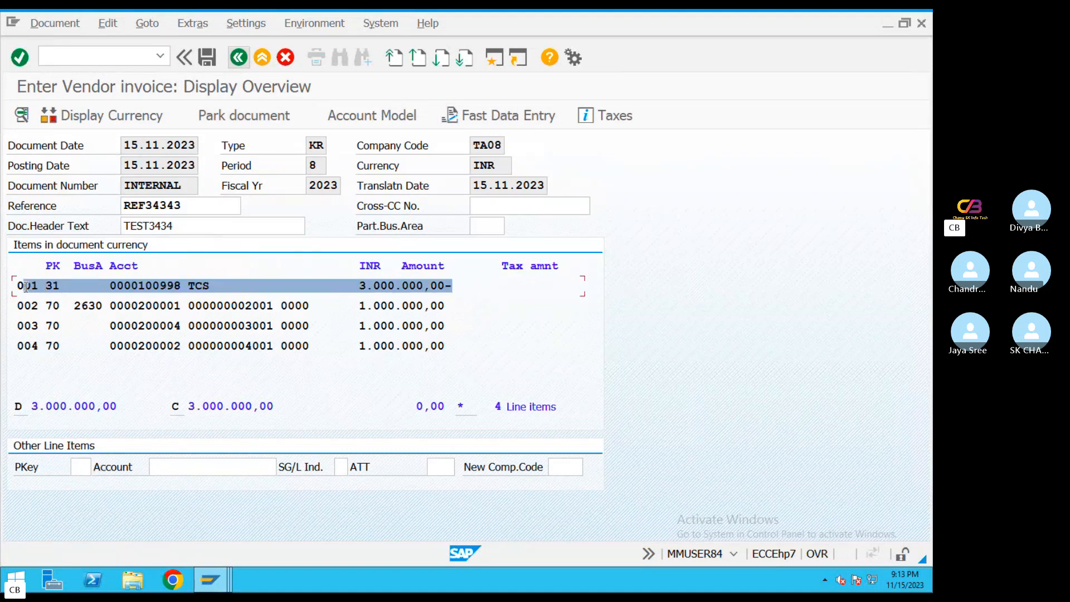
left_click(208, 58)
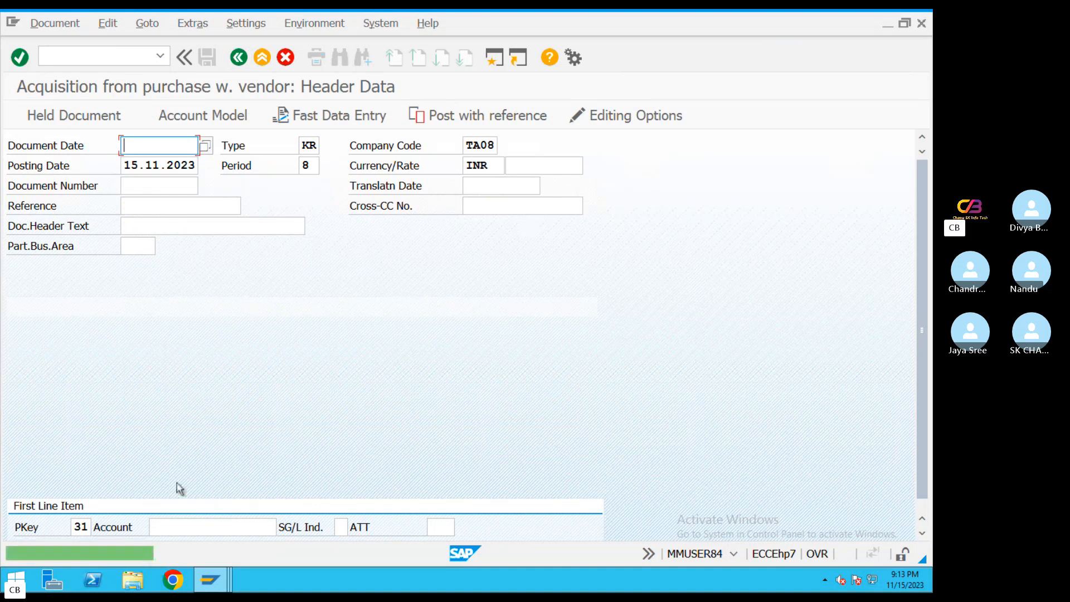
left_click(64, 23)
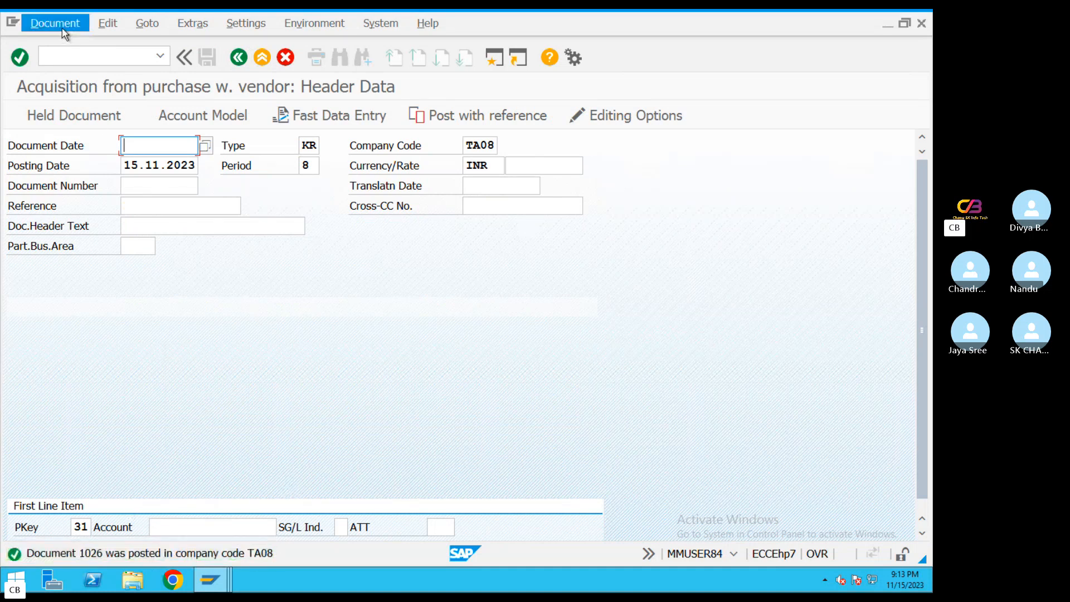
left_click(63, 82)
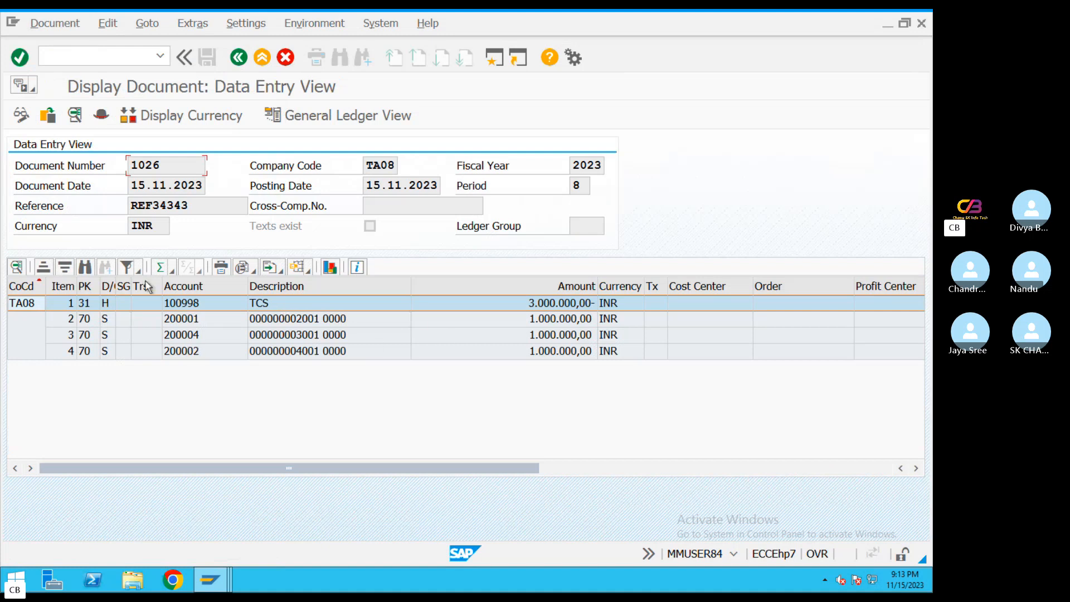
Check the posted document's type in its header and the G/L account of the TCS vendor line item
left_click(101, 115)
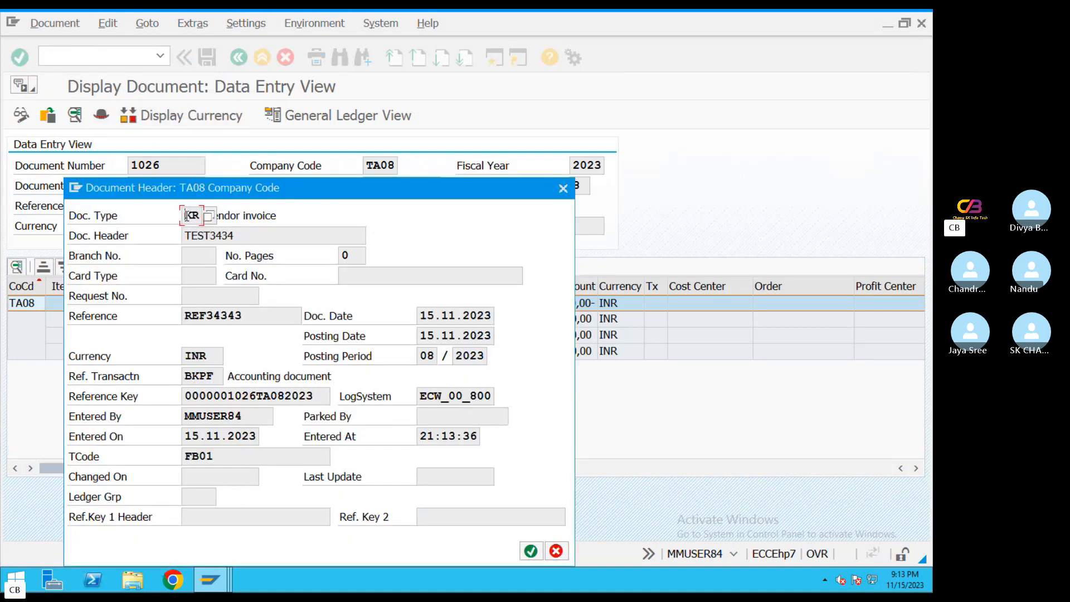
left_click_drag(187, 215, 220, 213)
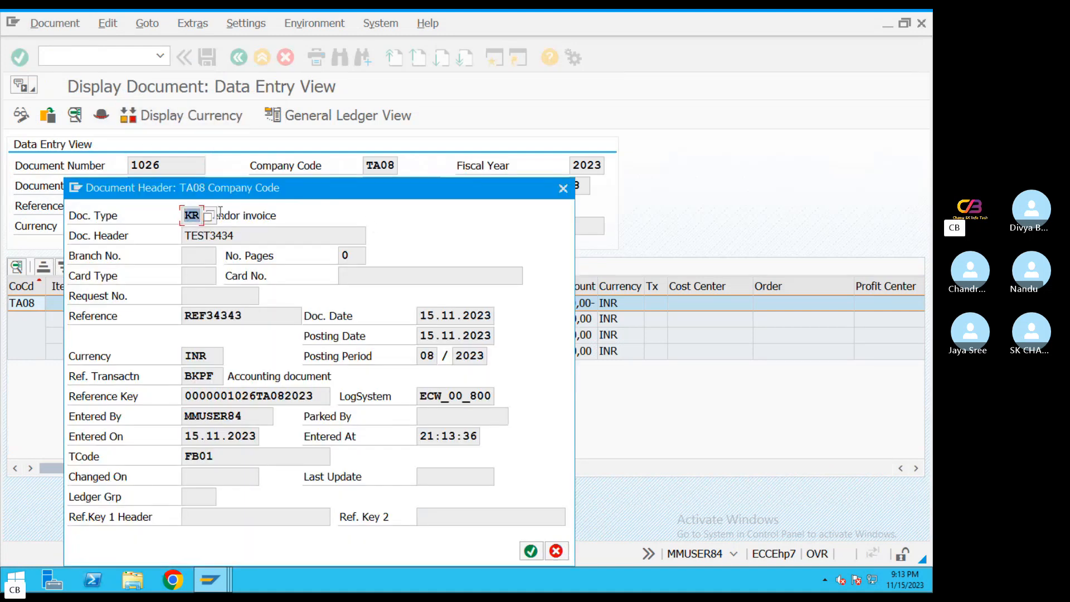
left_click(563, 189)
double_click(258, 306)
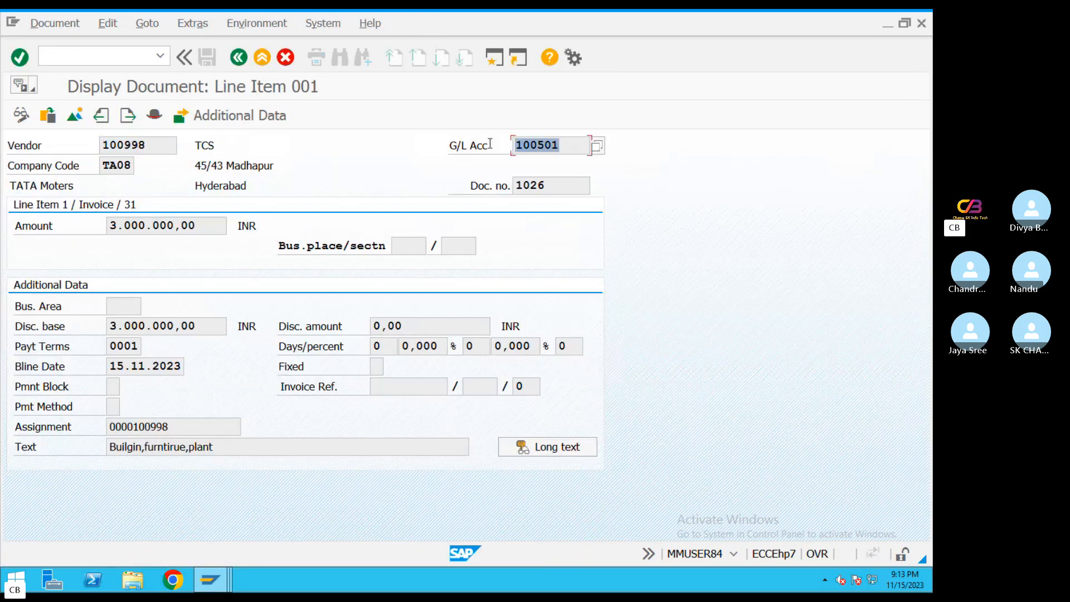
left_click(285, 59)
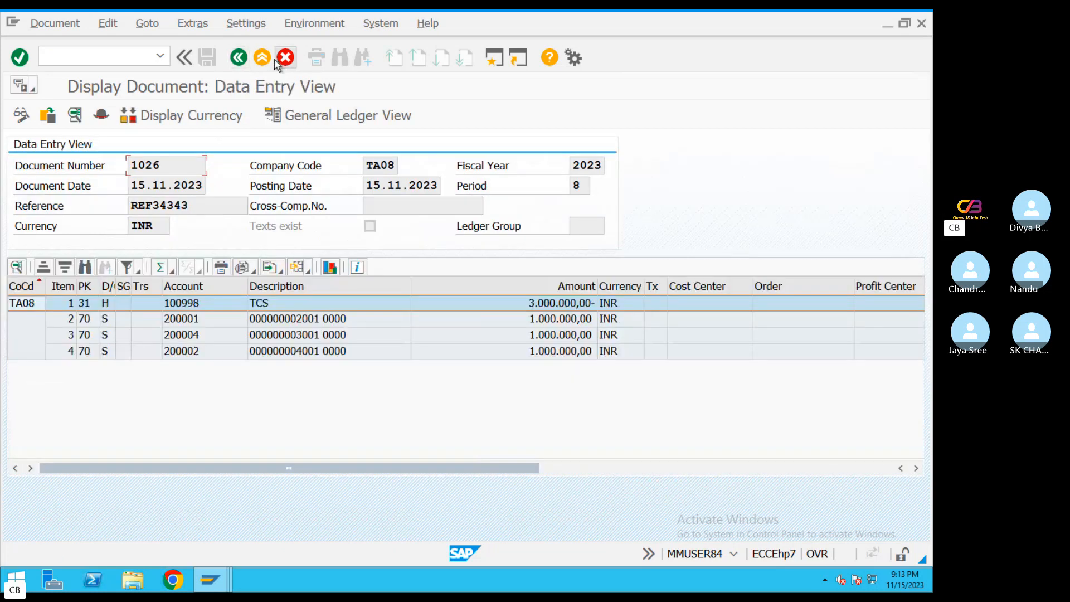
Exit the document display and the acquisition entry without saving, and open the Asset Explorer with transaction AW01n
left_click(239, 57)
left_click(239, 57)
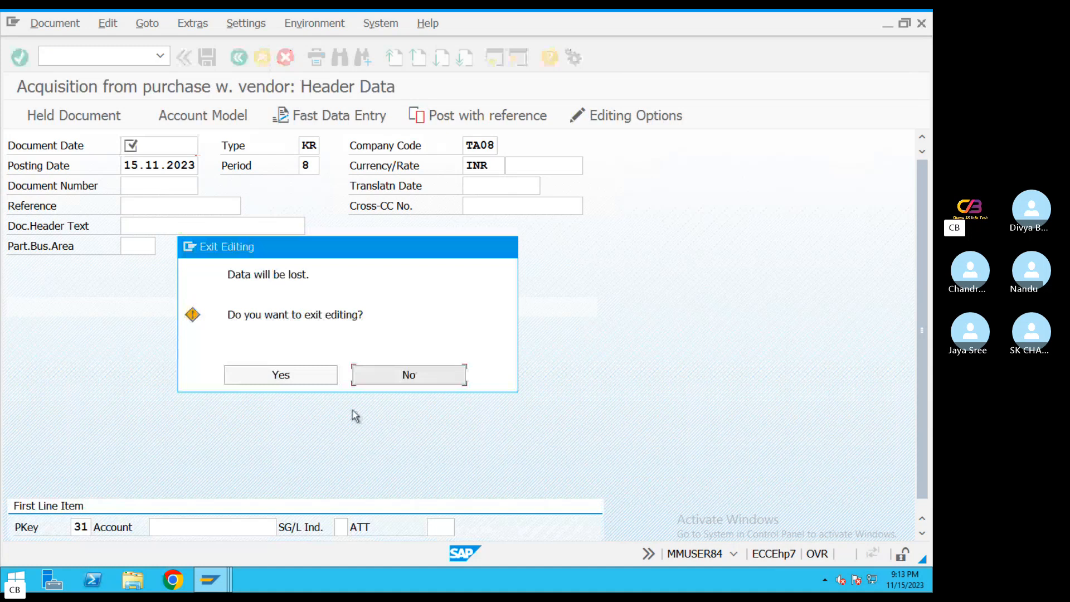
left_click(383, 375)
left_click(262, 58)
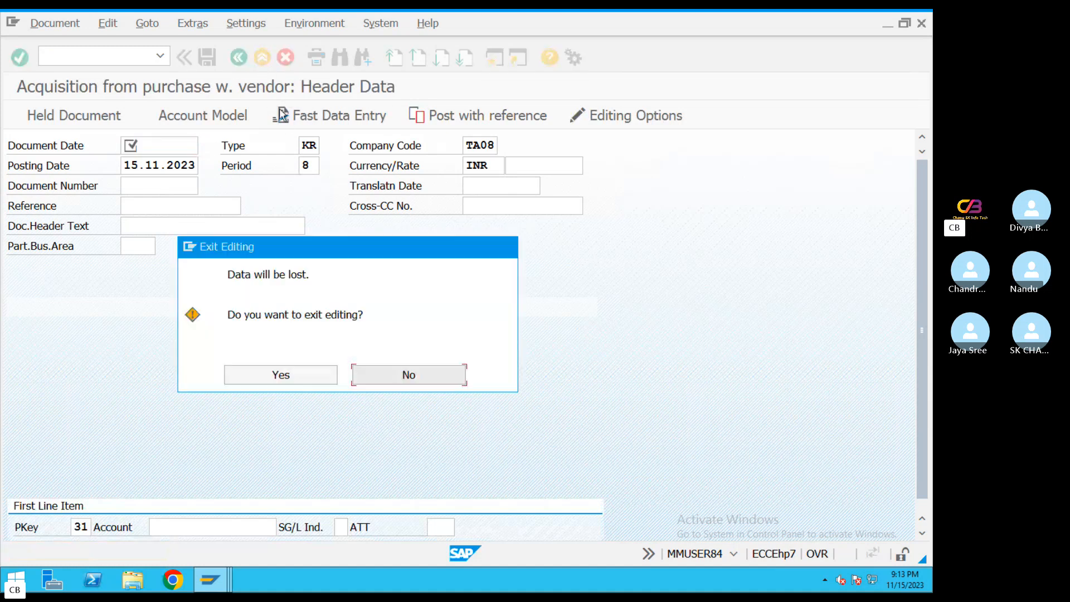
left_click(273, 384)
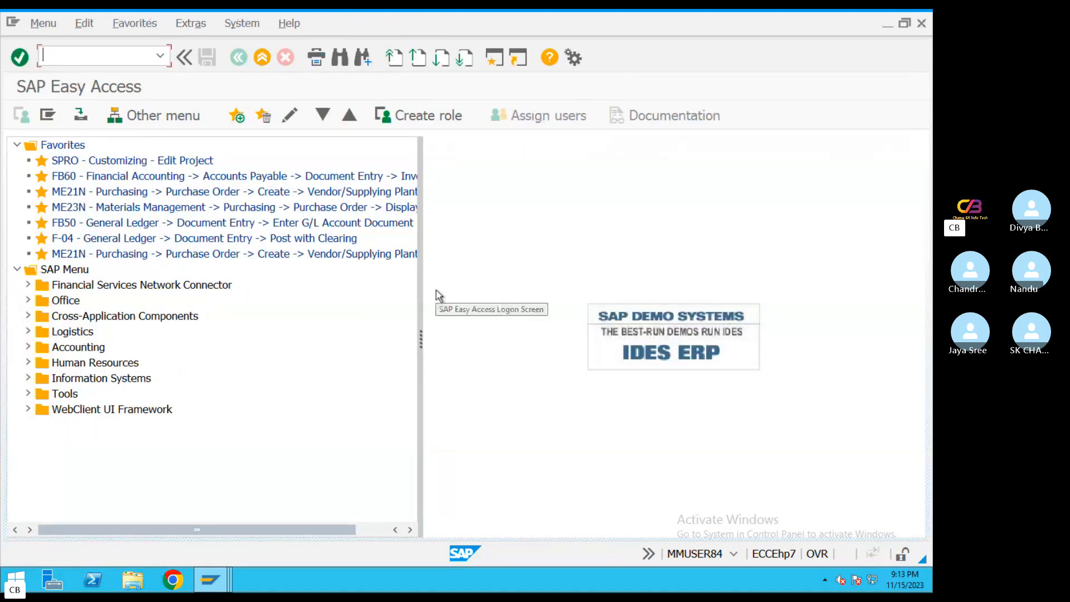
type("AW01n")
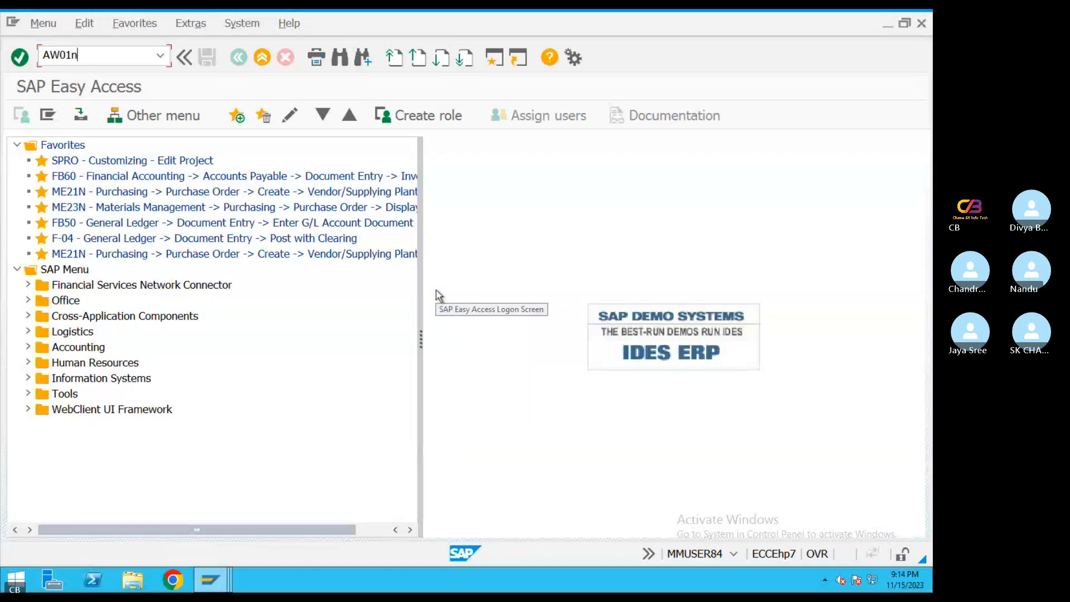
key("Return")
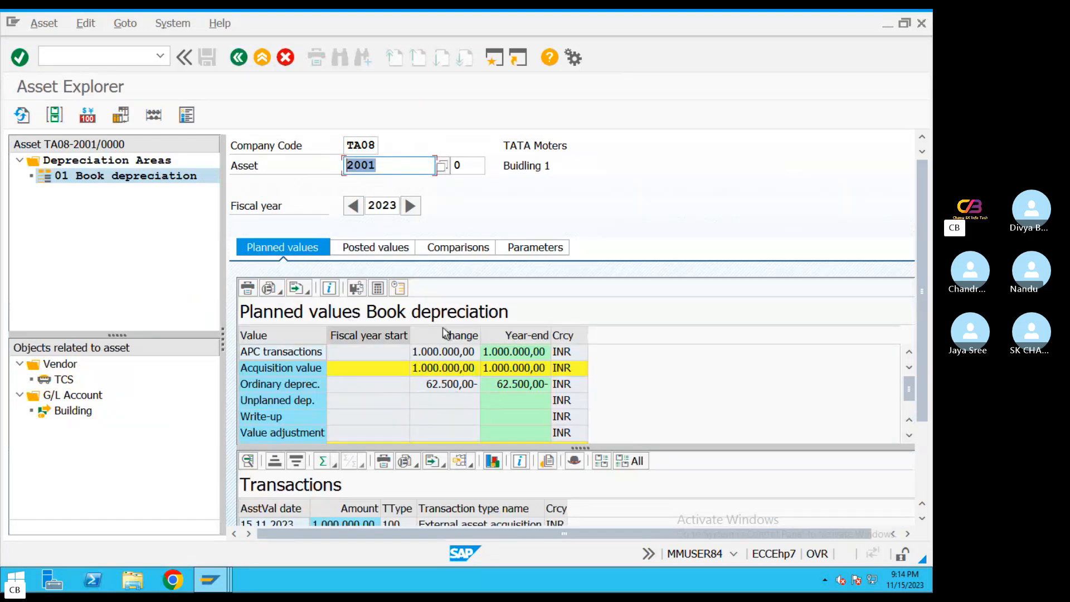
Display the posted values of building asset 2001 and review its acquisition value and depreciation by period
left_click(374, 249)
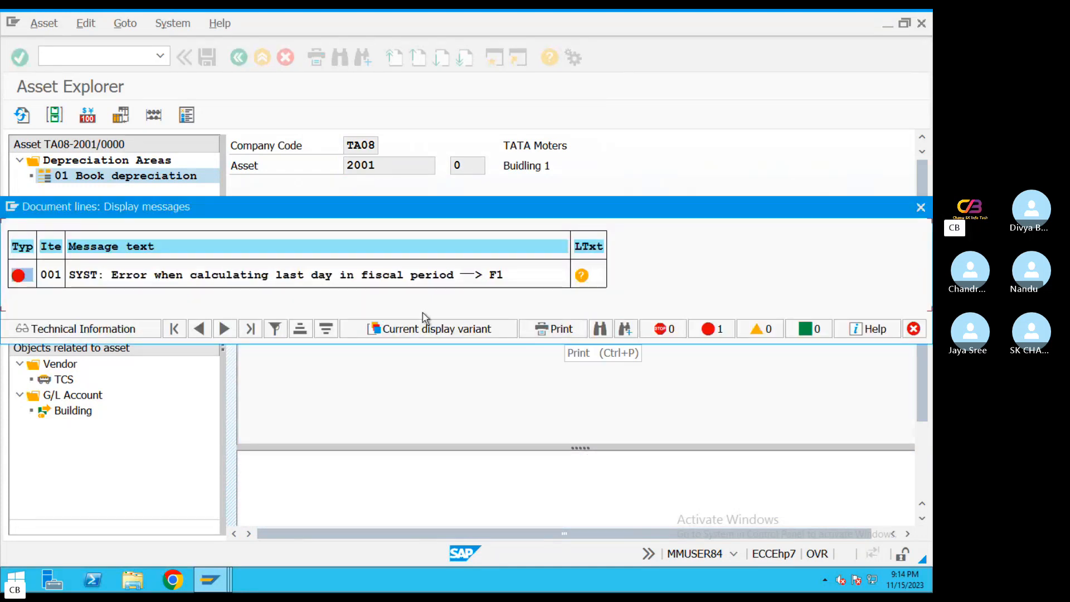
left_click(432, 369)
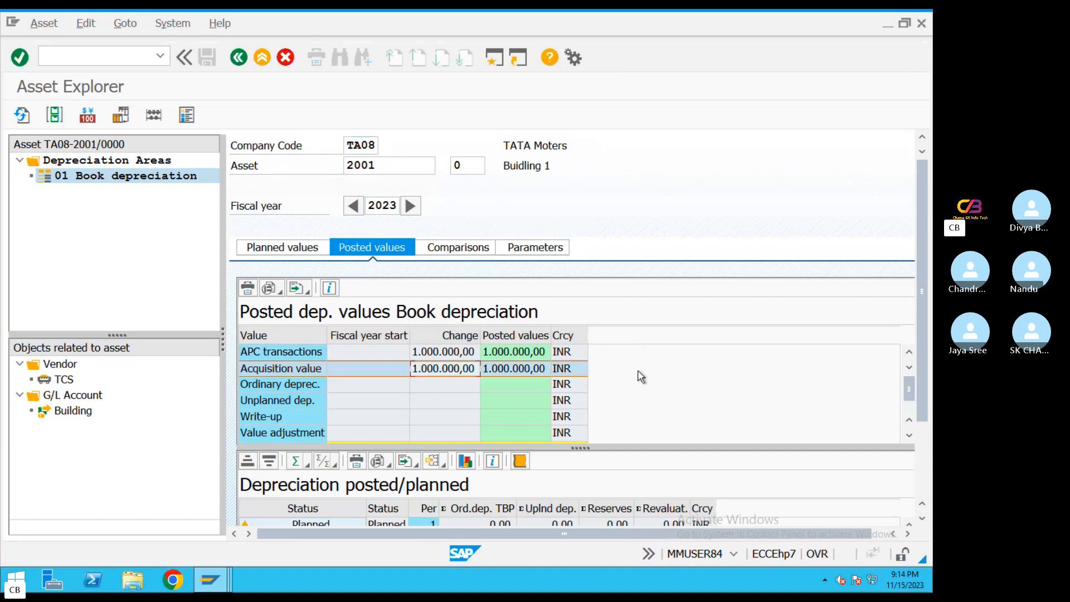
scroll(921, 305, "down", 3)
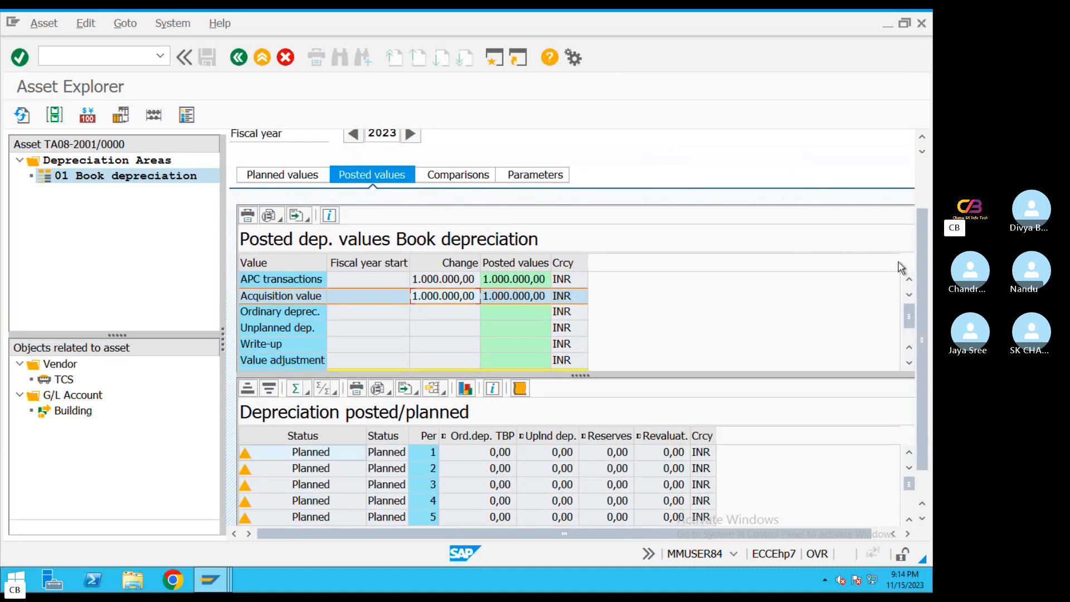
scroll(923, 257, "up", 3)
Try to display asset 2002 of company code TA08 in the Asset Explorer
left_click(423, 170)
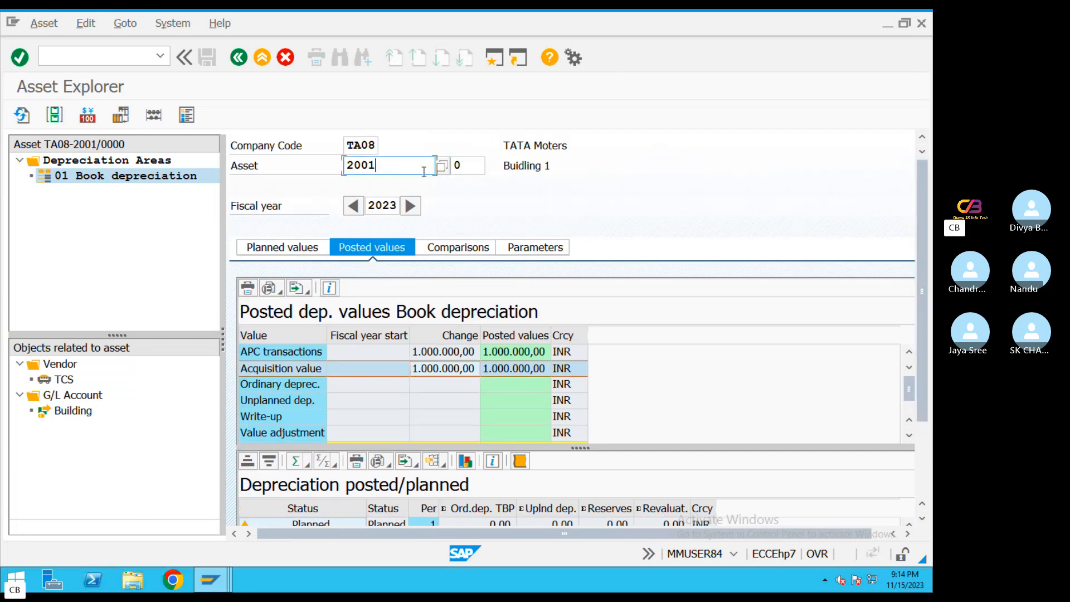
key("BackSpace")
type("2")
key("Return")
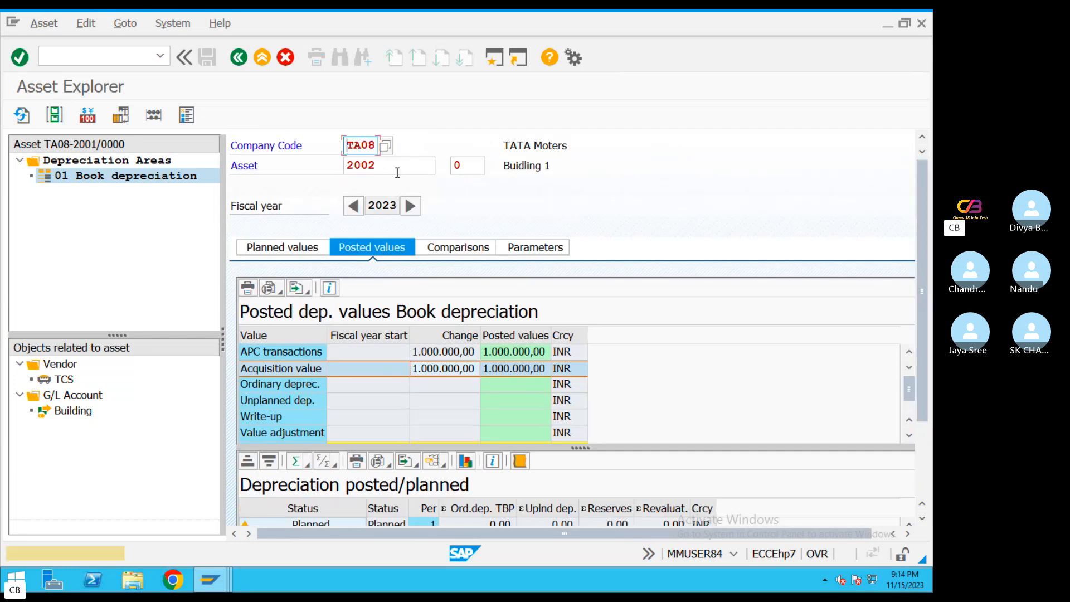
Select TA08 asset 3001 PLANT & MACHINERY1 from the asset value list and check its posted acquisition value
left_click(441, 167)
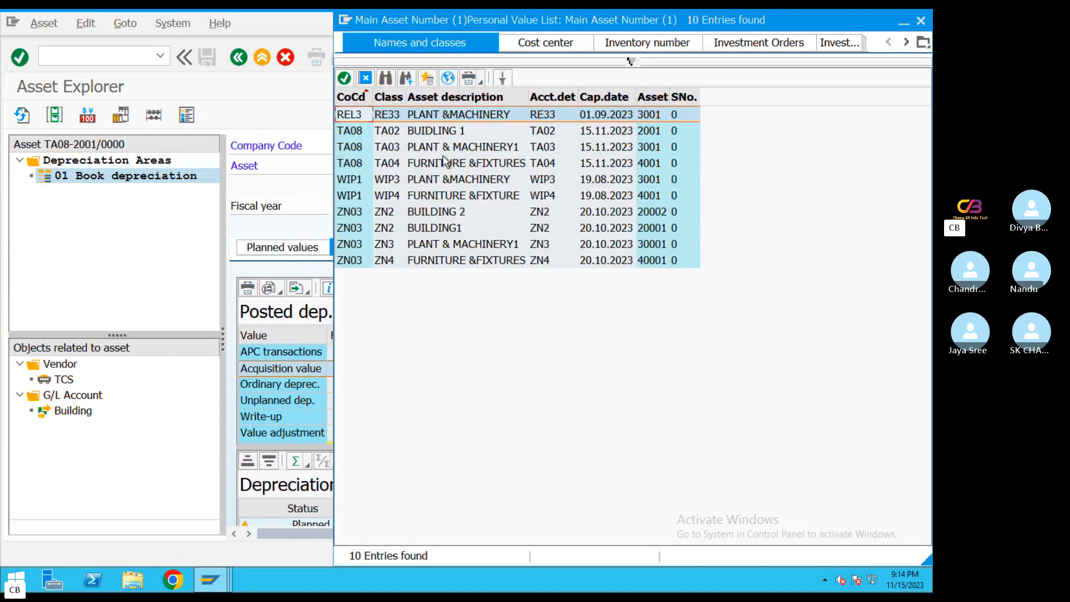
double_click(646, 146)
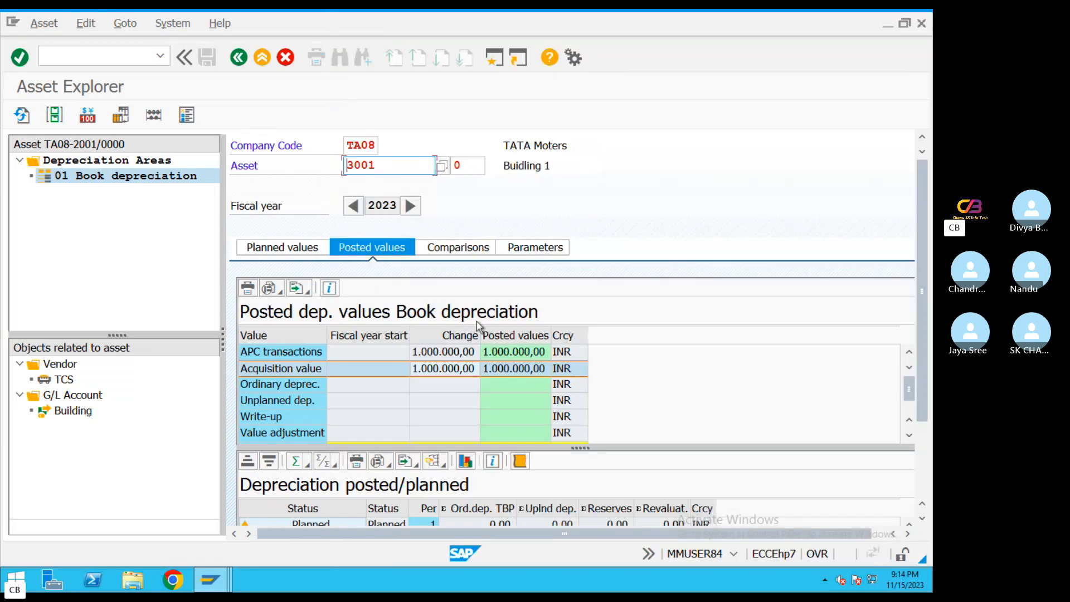
key("Return")
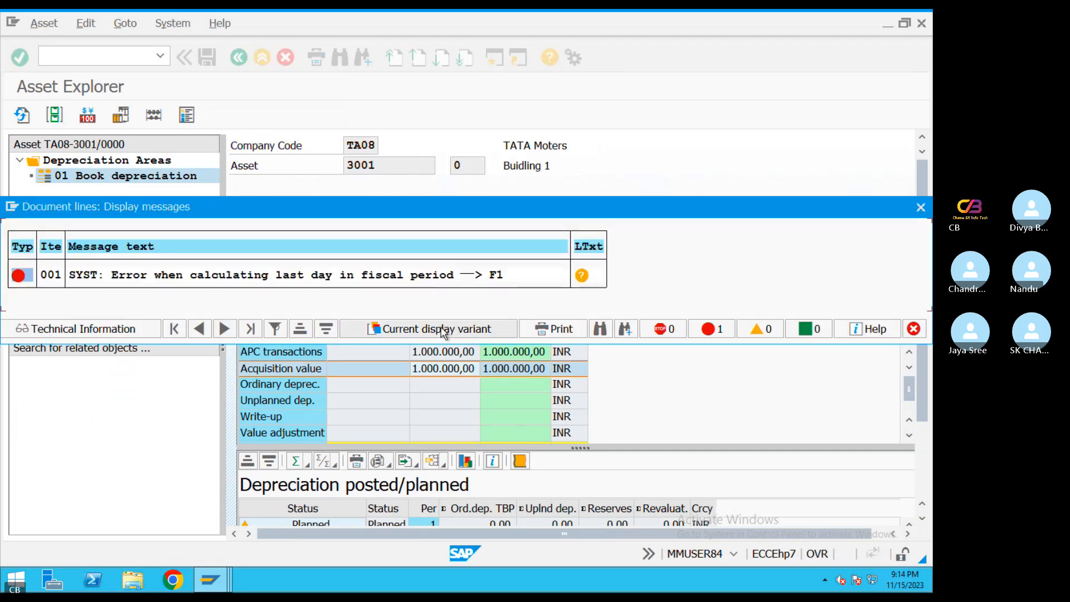
key("Return")
left_click(425, 371)
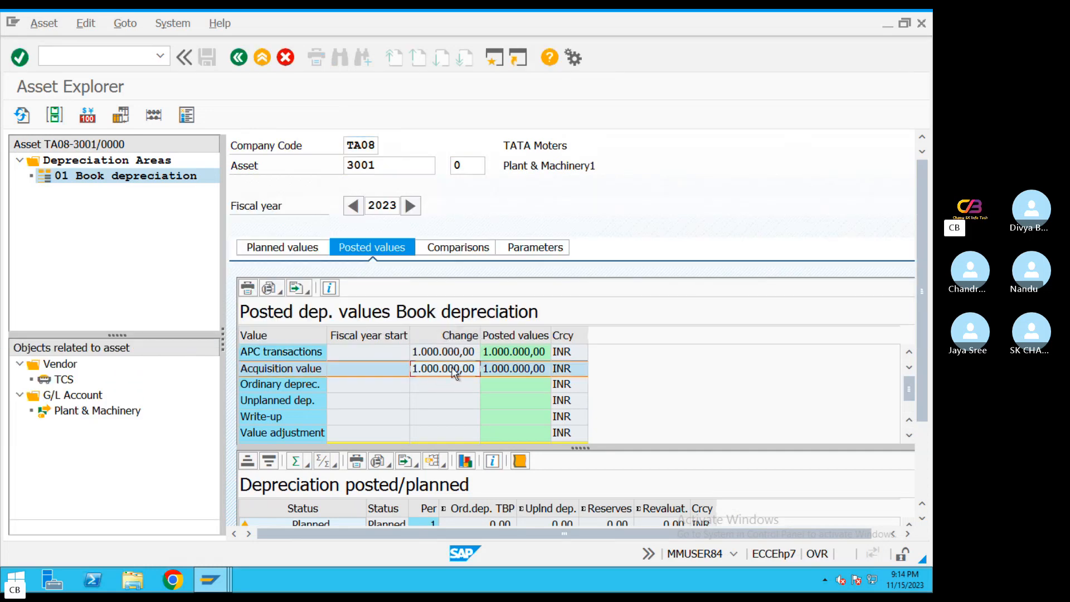
Select TA08 asset 4001 FURNITURE &FIXTURES from the asset value list and check its posted acquisition value
left_click(431, 167)
left_click(443, 165)
double_click(443, 166)
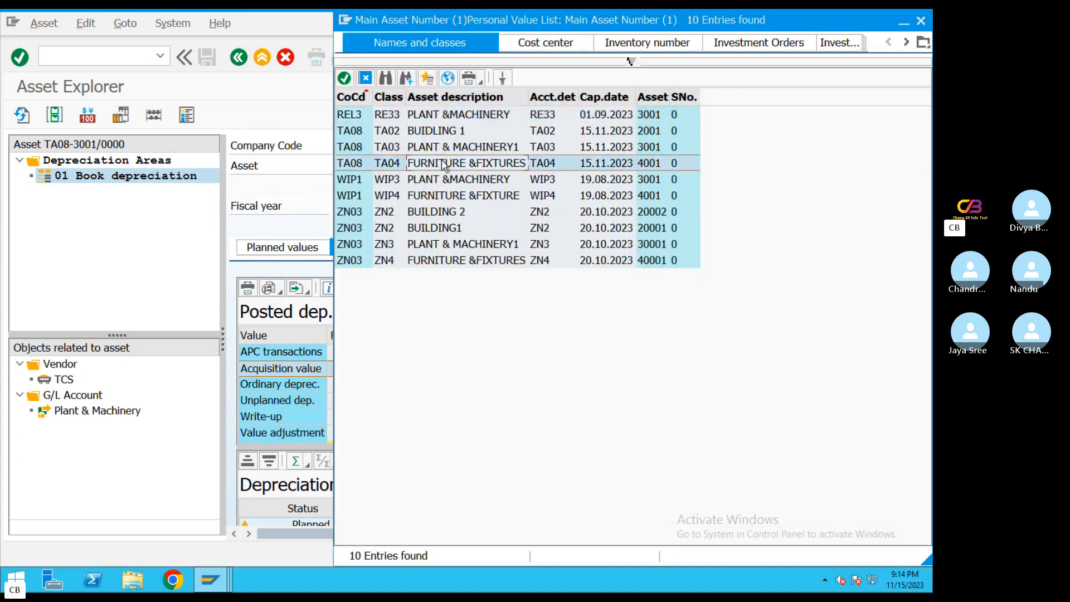
key("Return")
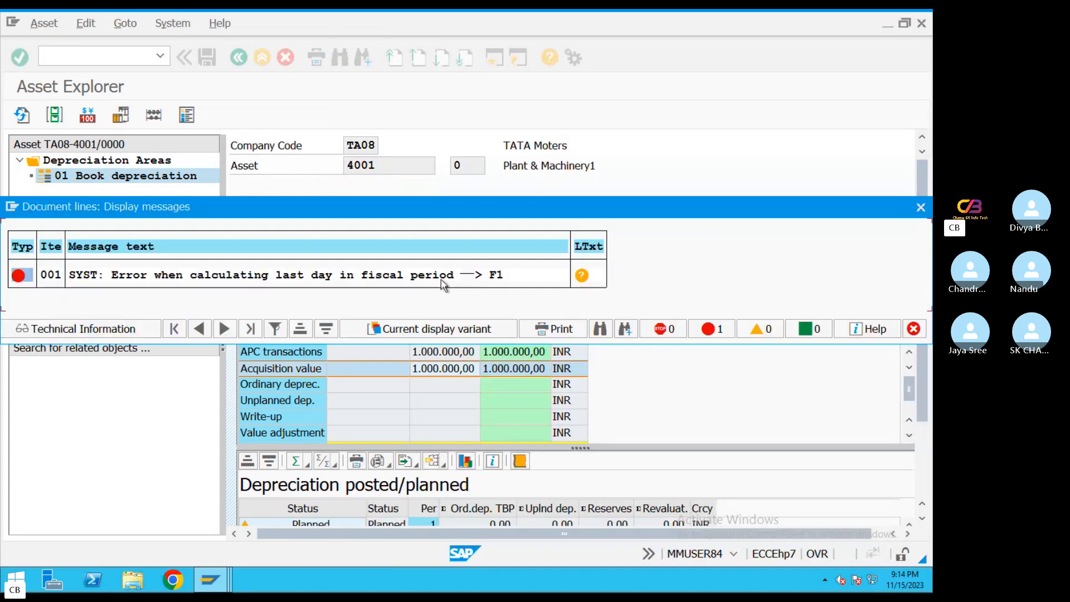
key("Return")
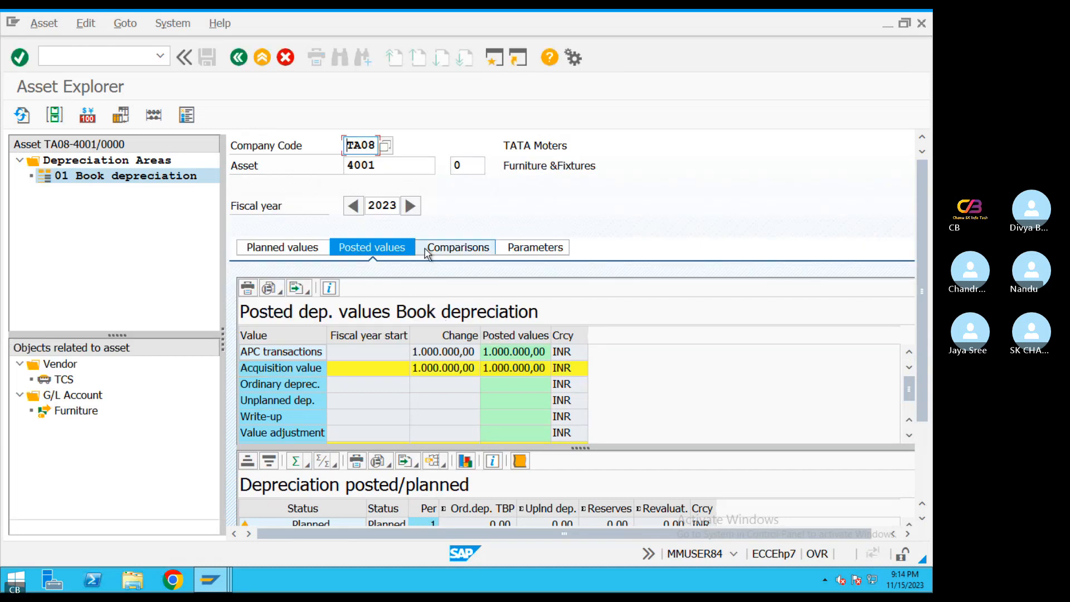
left_click(440, 368)
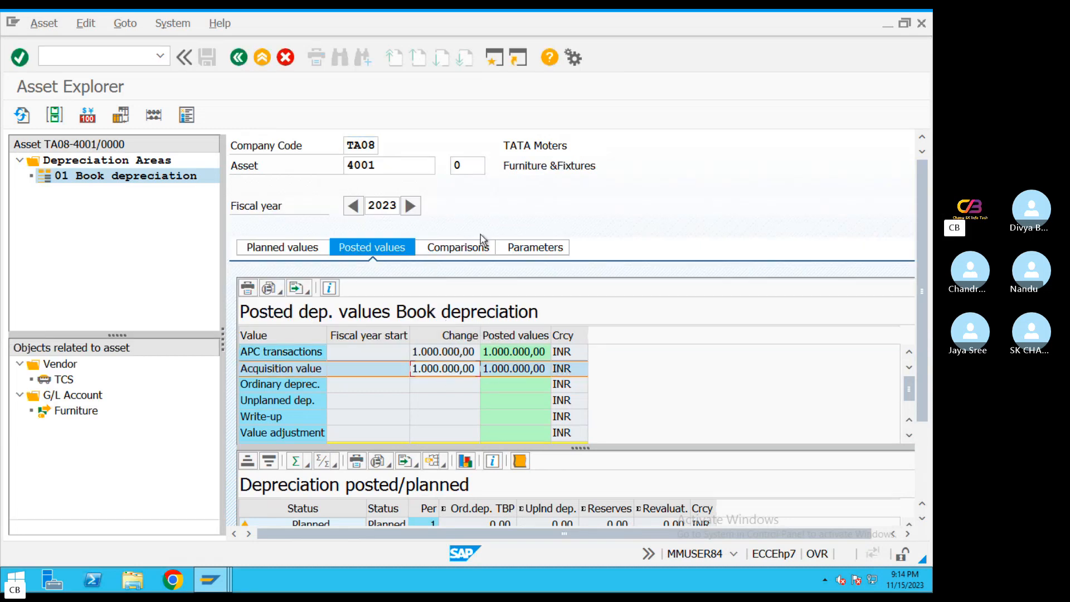
Leave the Asset Explorer, open asset 4001 in the Change Asset transaction, and review its description and capitalization date
left_click(263, 57)
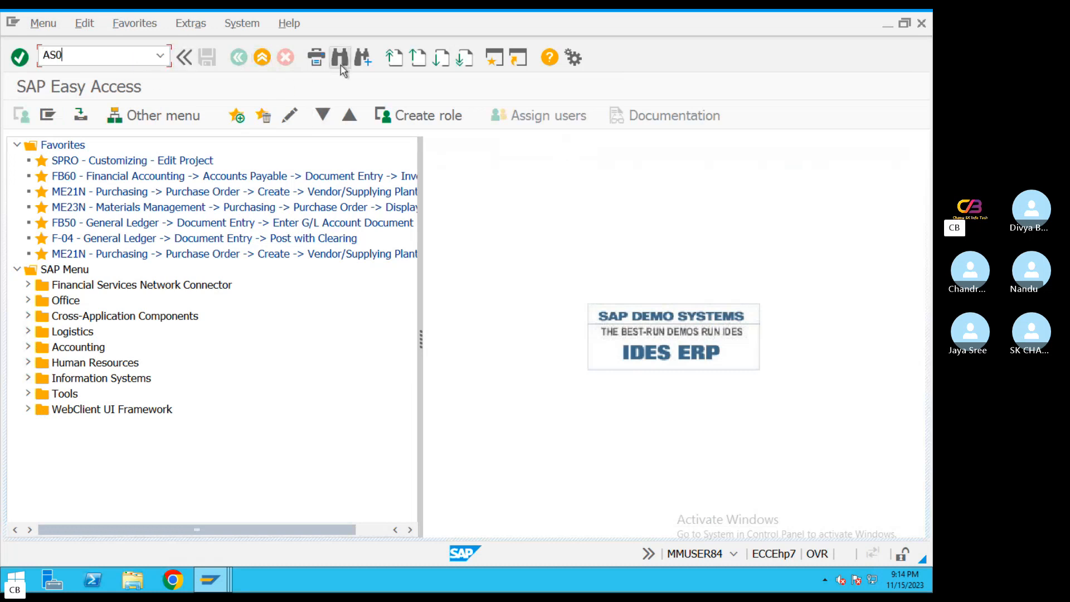
key("Return")
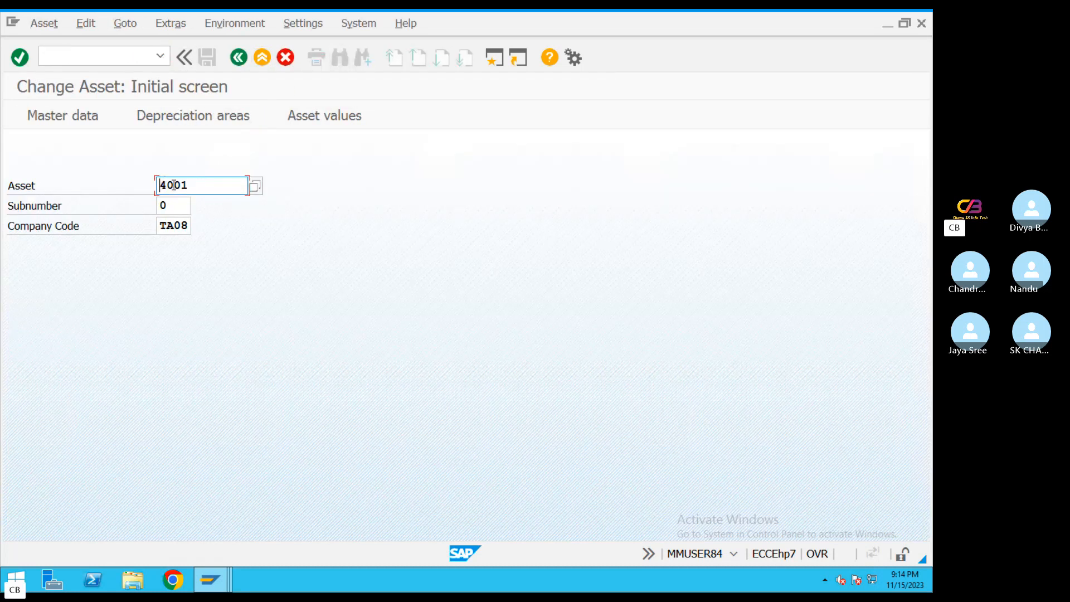
key("Return")
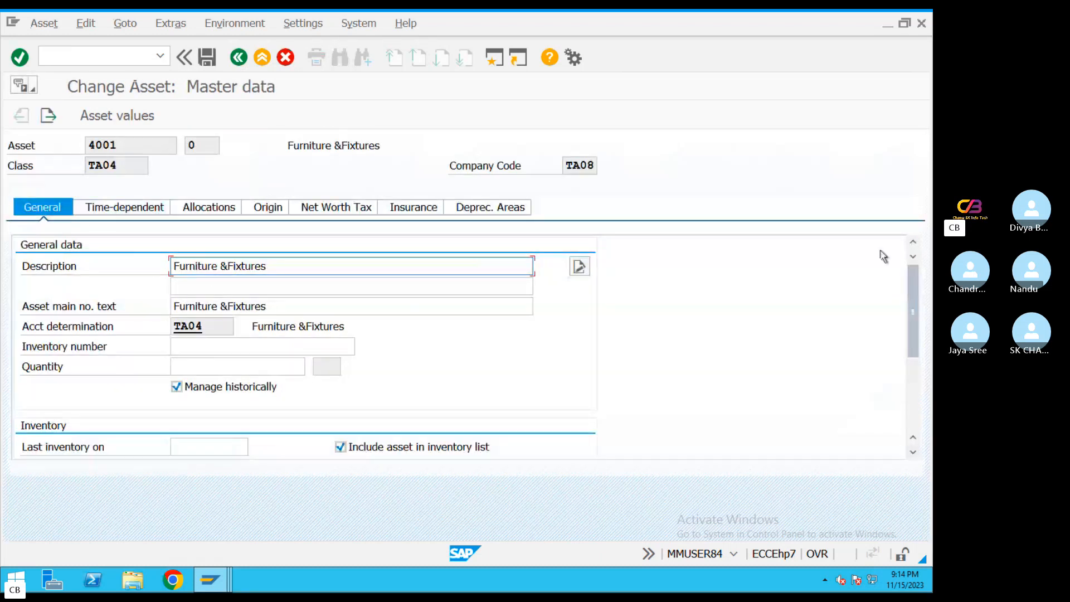
left_click_drag(283, 308, 173, 306)
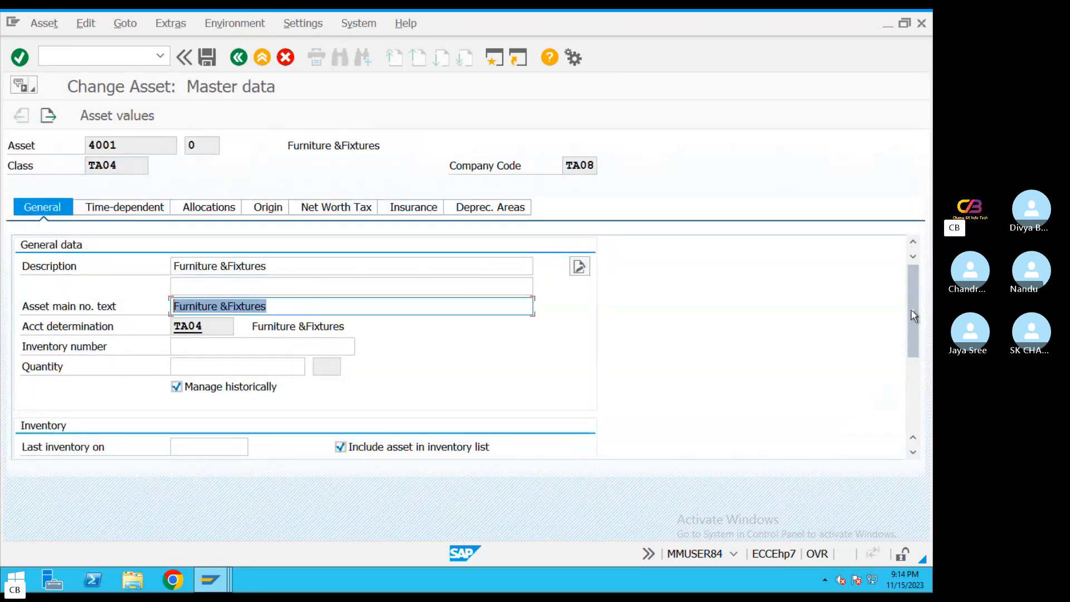
left_click_drag(914, 316, 914, 386)
left_click_drag(174, 366, 242, 366)
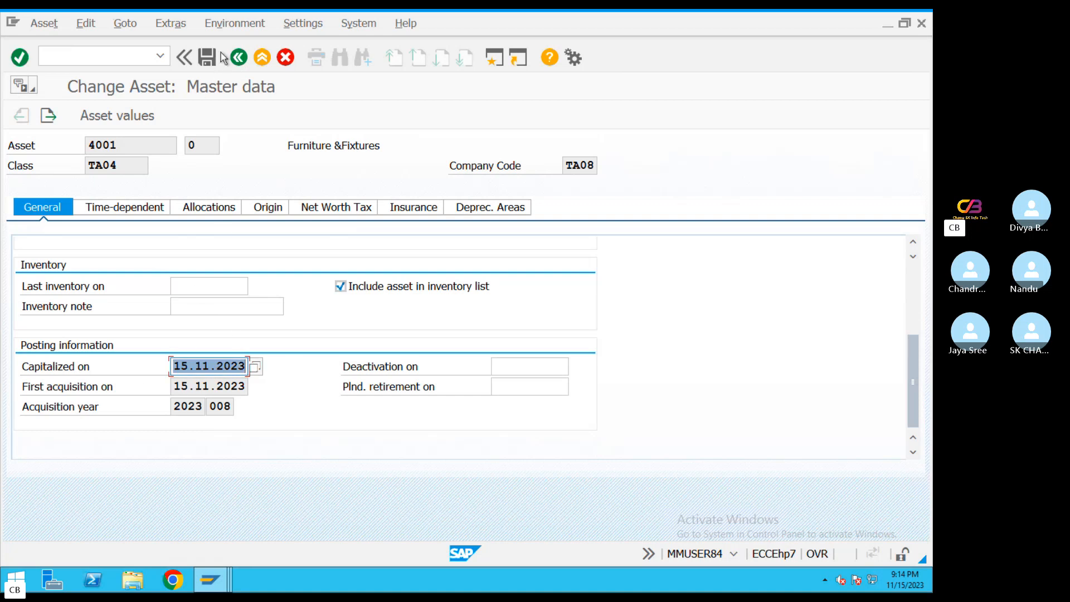
left_click(239, 57)
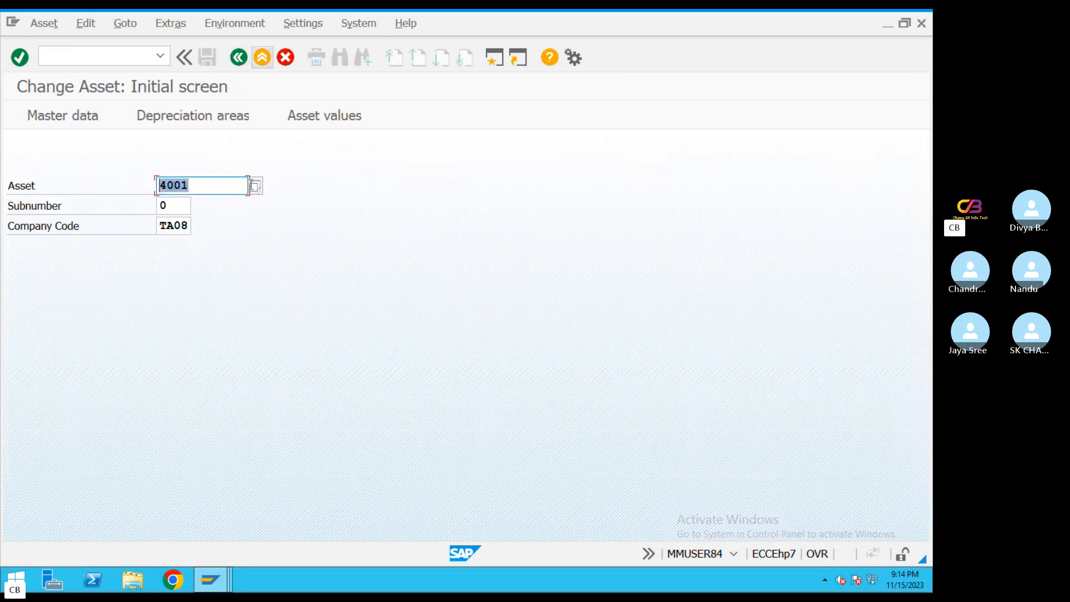
Open the master data of asset 2001 and review its description, capitalization date, first acquisition date and acquisition year
type("2")
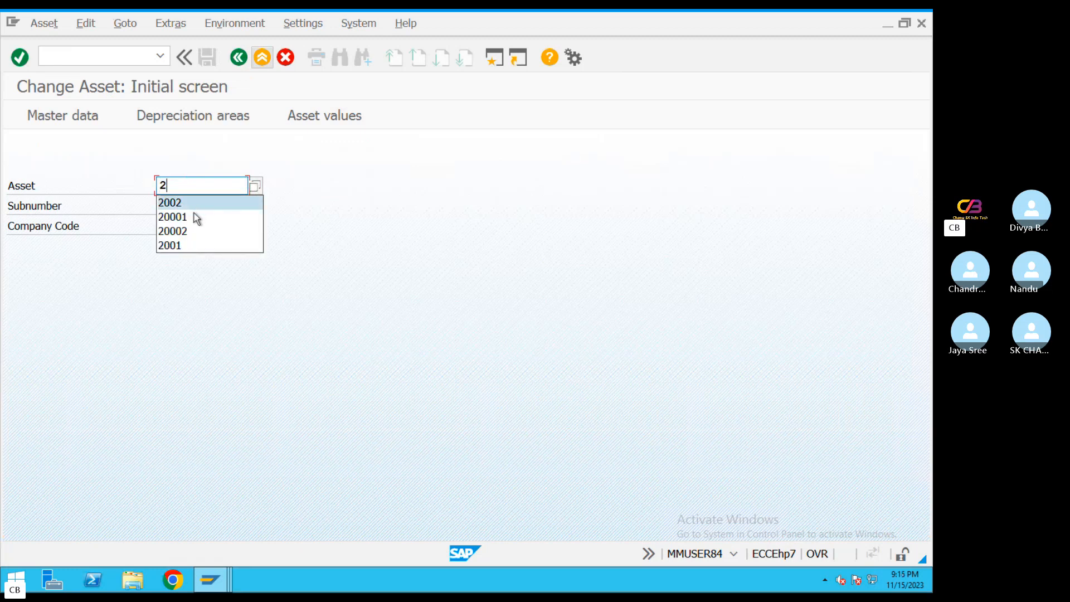
type("00")
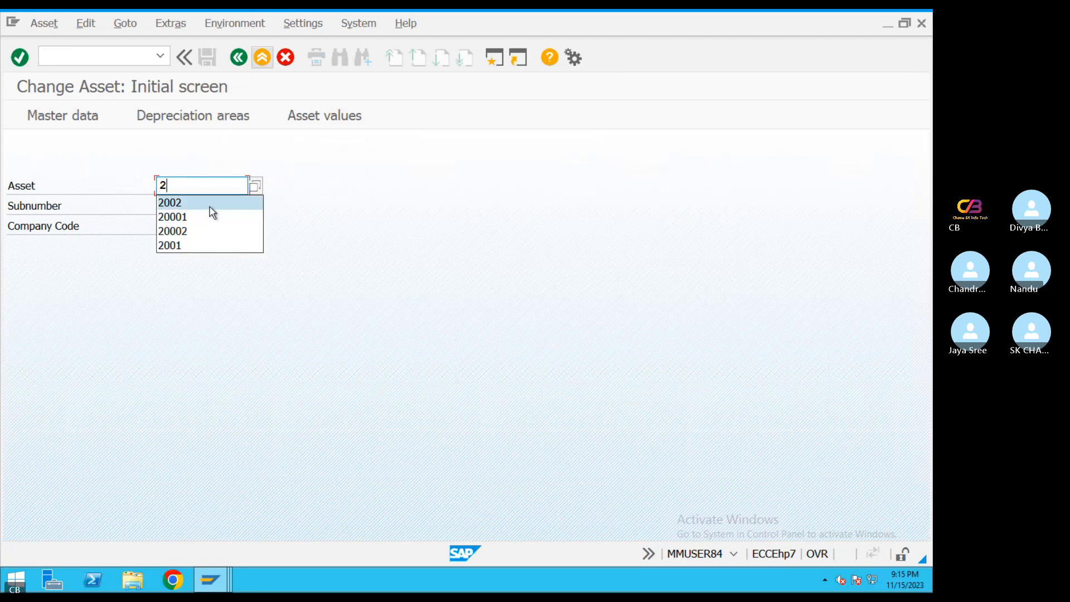
type("1")
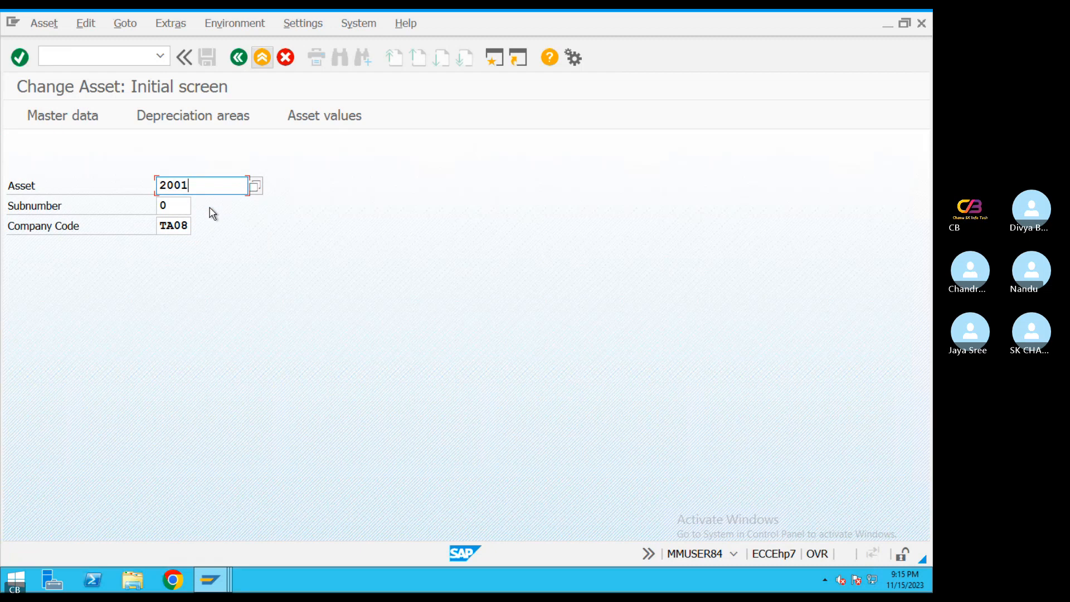
key("Return")
double_click(223, 266)
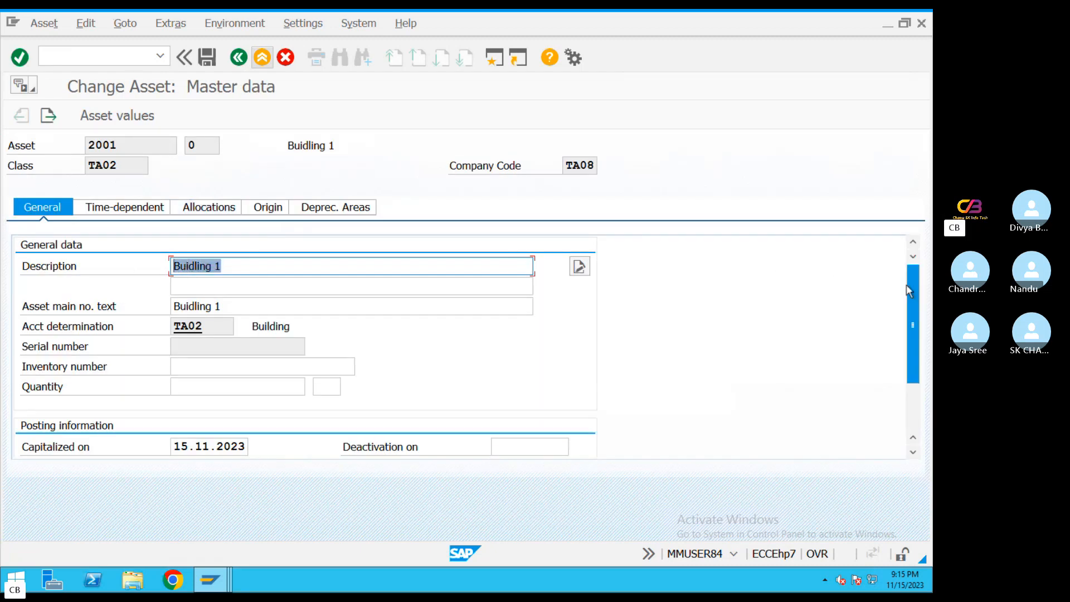
left_click_drag(911, 323, 912, 378)
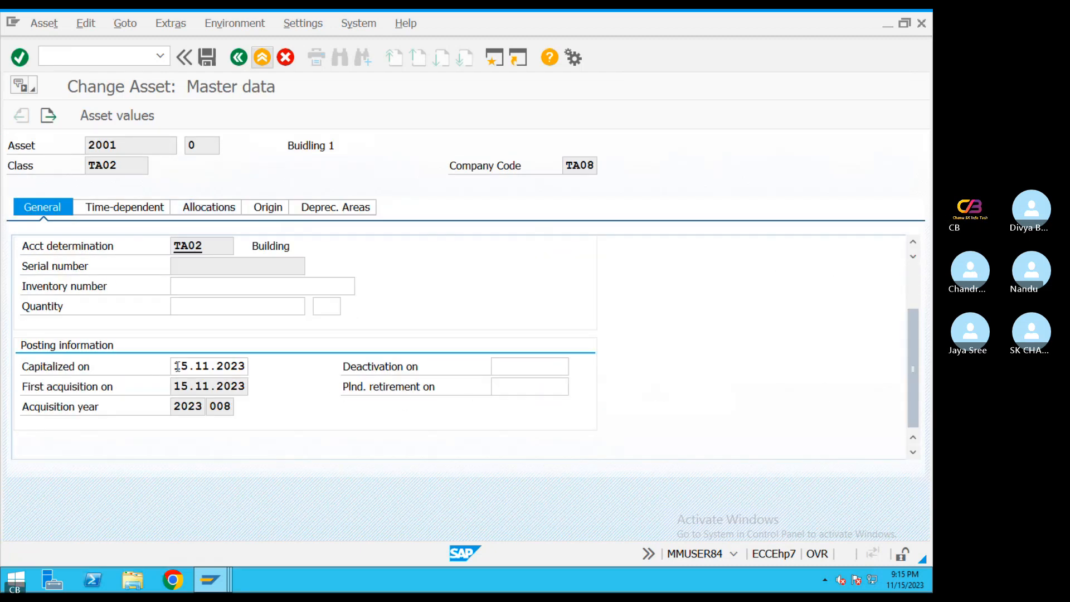
double_click(178, 368)
left_click_drag(176, 385, 261, 387)
left_click_drag(183, 405, 236, 403)
Display asset 2001's values from its master data and review the posted acquisition value and depreciation by period
left_click(106, 118)
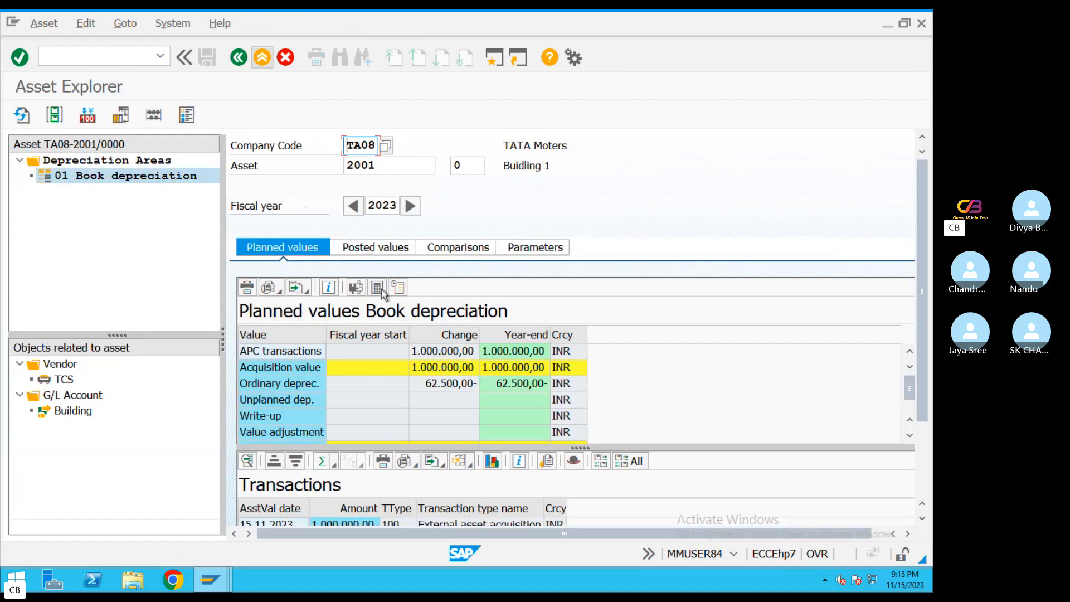
left_click(359, 248)
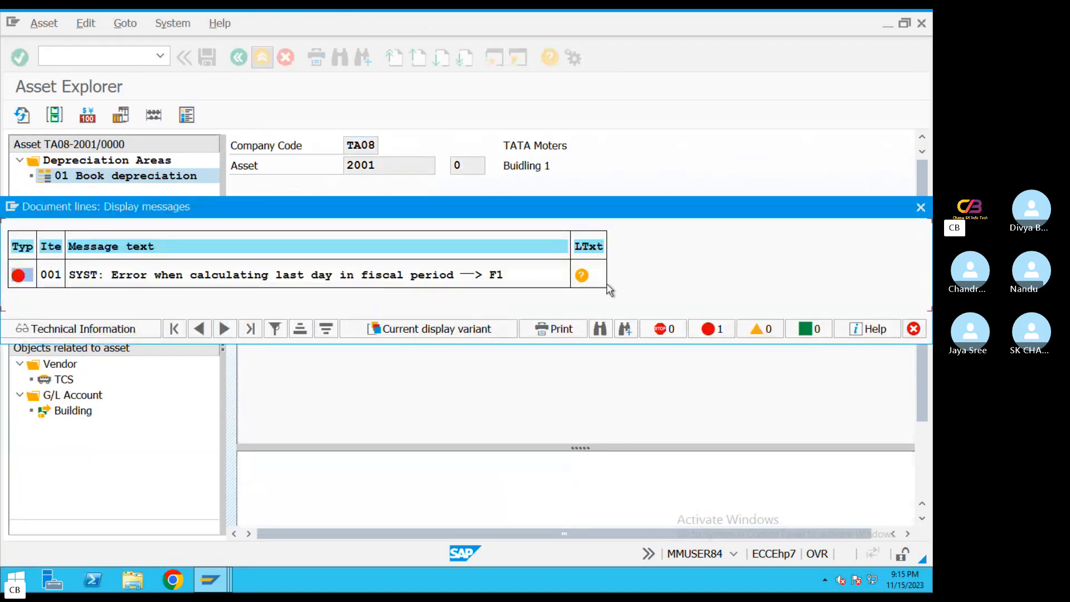
key("Return")
left_click(435, 373)
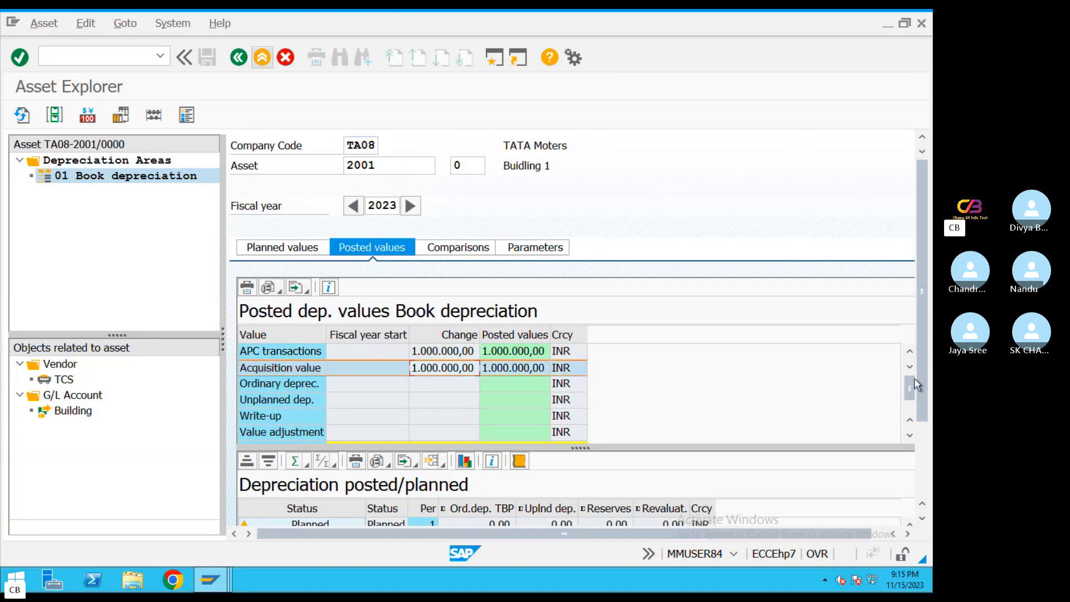
scroll(915, 385, "down", 4)
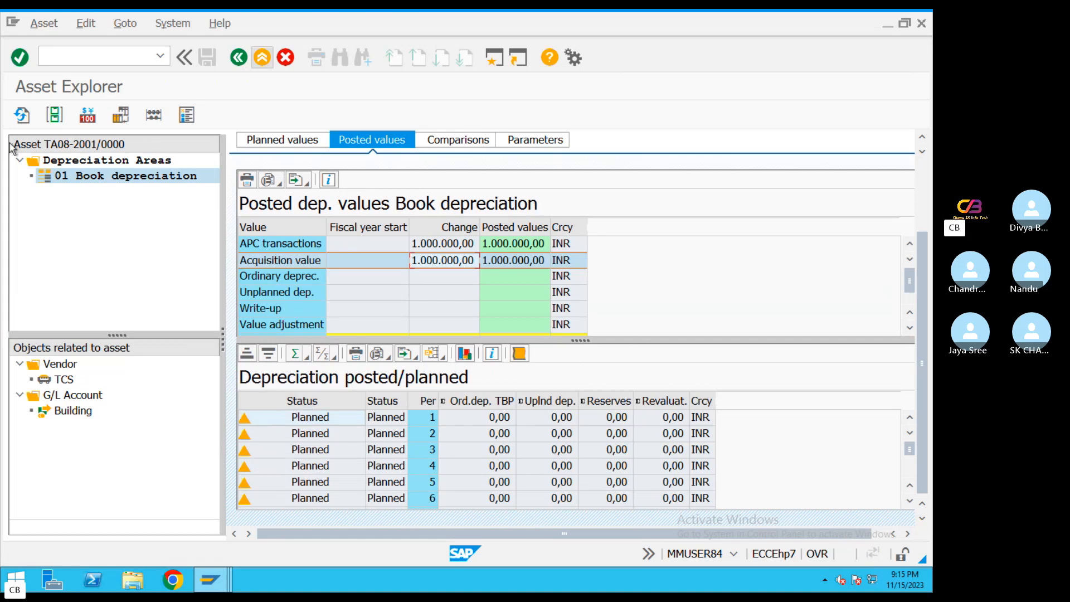
Switch to Skype and end the group call
key("ctrl+Left")
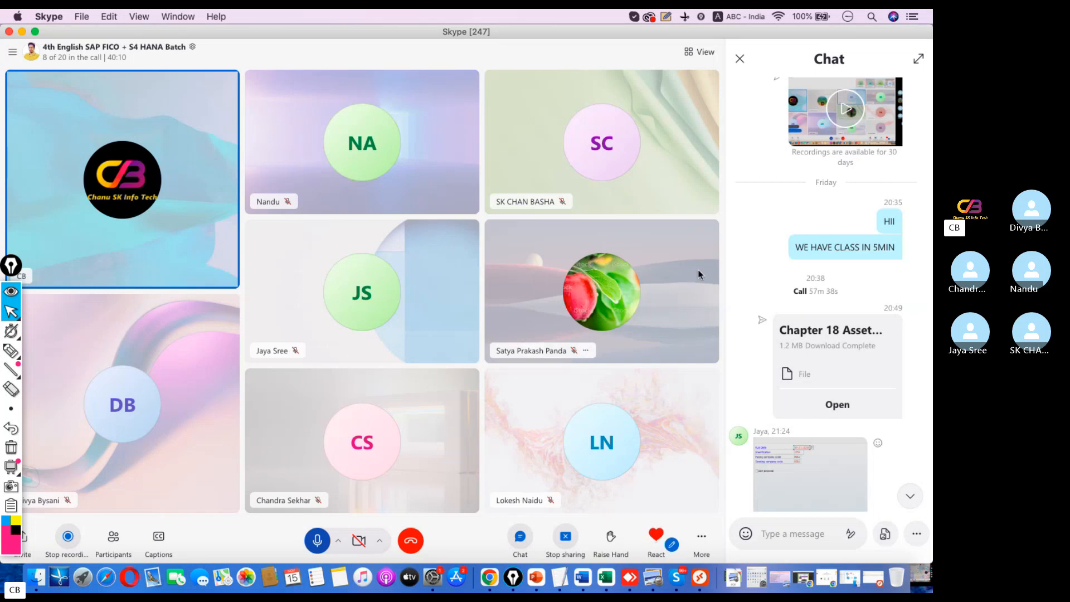
left_click(418, 543)
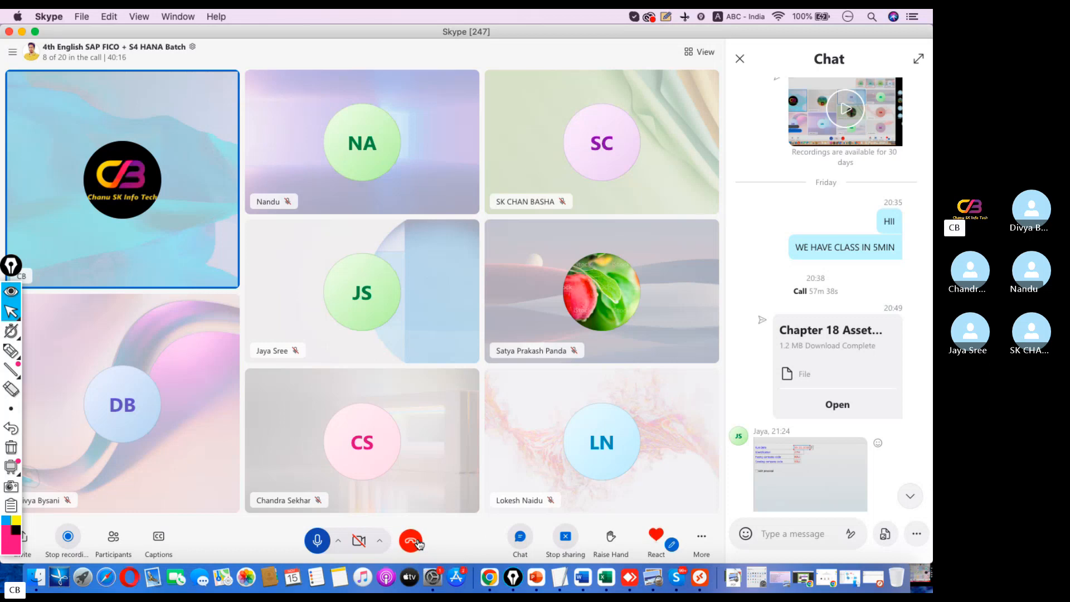